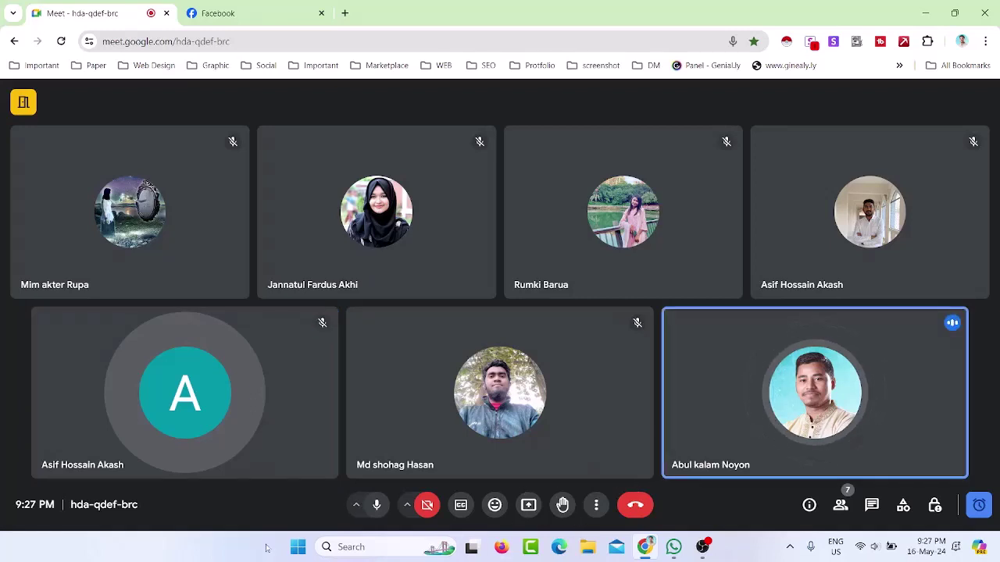
Find and launch Adobe Photoshop 2023, and bring its window to the front
click(298, 547)
text(ভবগ)
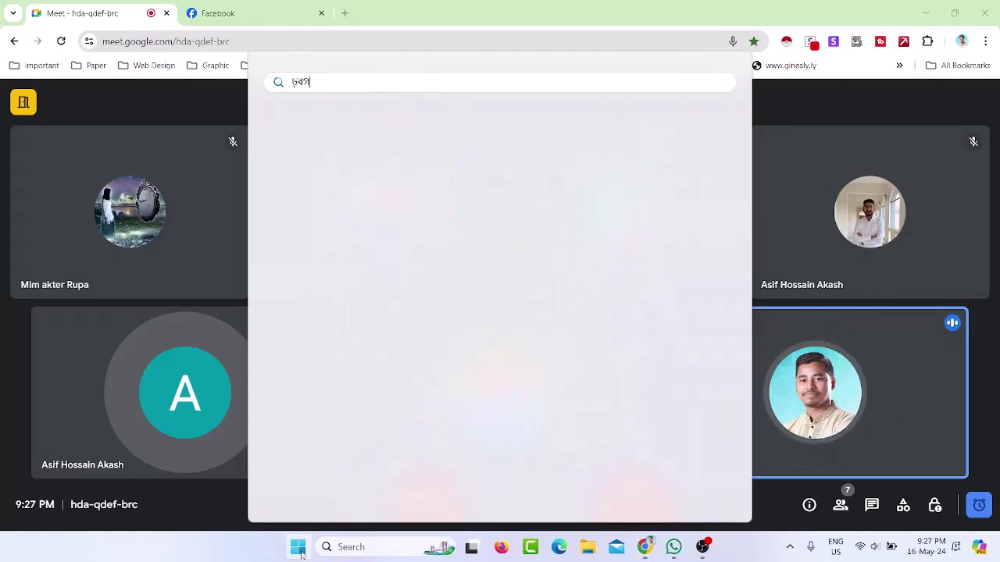
key(BackSpace)
key(BackSpace)
key(BackSpace)
text(Phot)
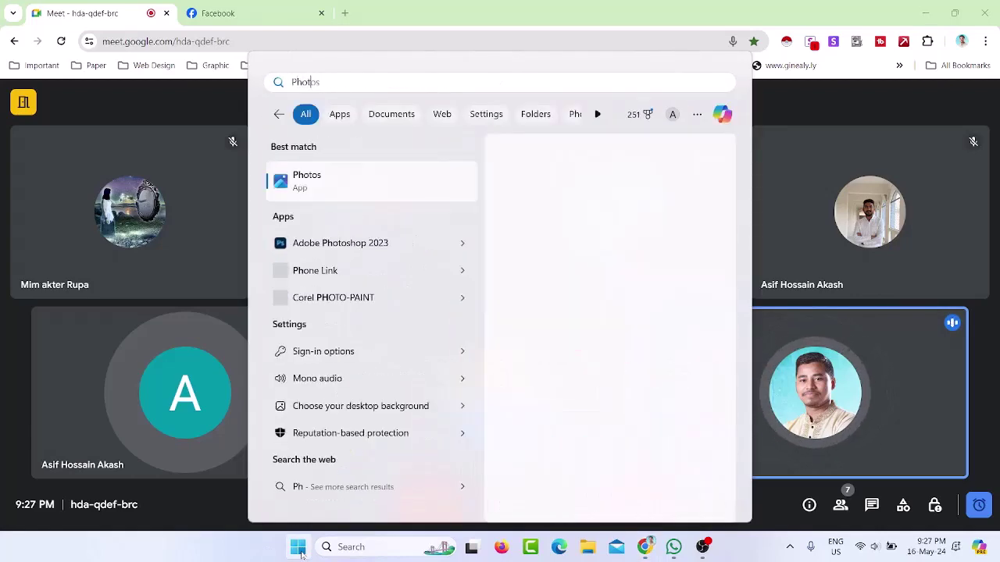
text(o)
key(Down)
key(Return)
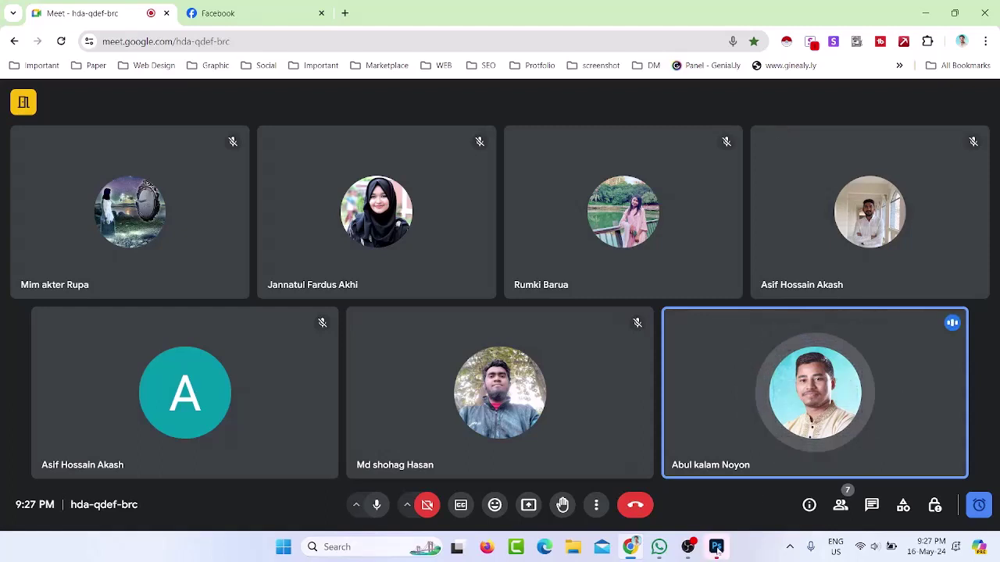
mouse_move(716, 548)
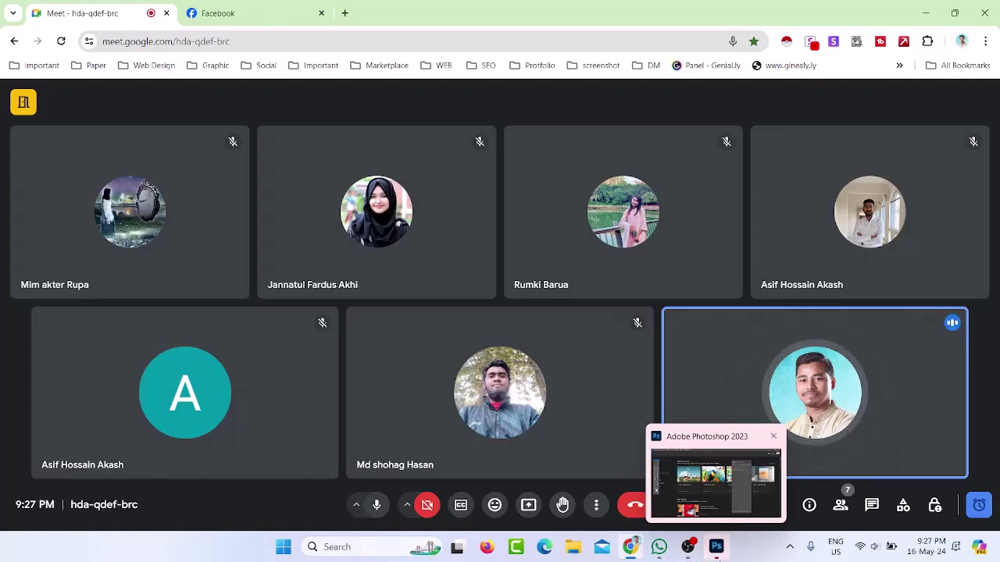
click(749, 477)
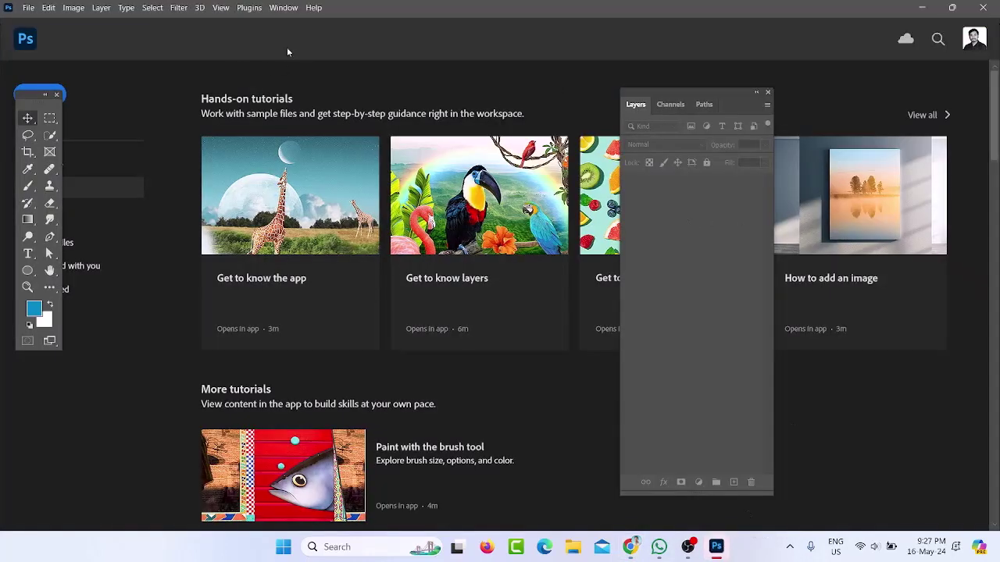
Switch to the Google Meet call in Chrome and start presenting the entire screen
click(630, 546)
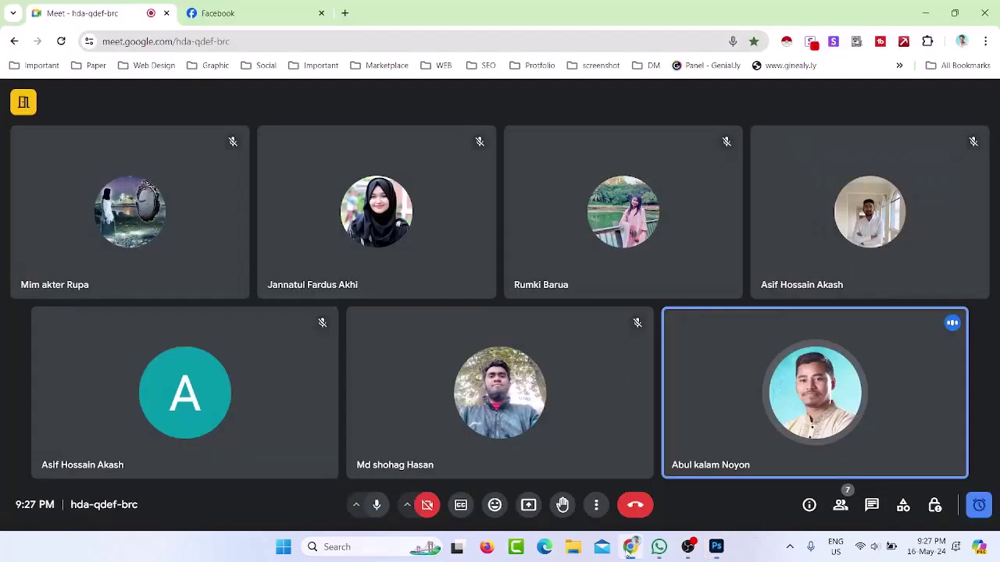
click(528, 506)
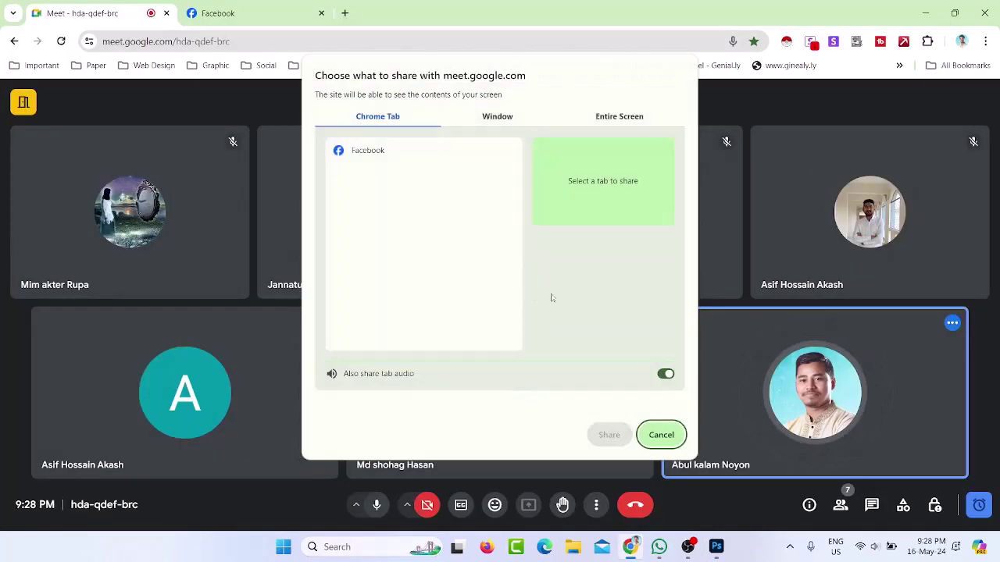
click(598, 117)
click(610, 436)
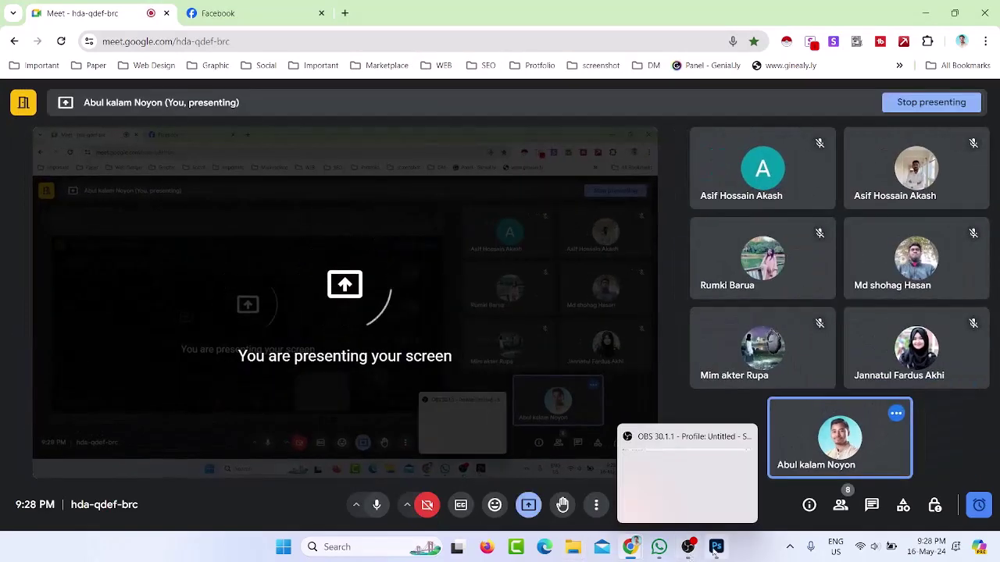
Switch to Photoshop, reset the Essentials workspace and arrange the tools in two columns
click(715, 546)
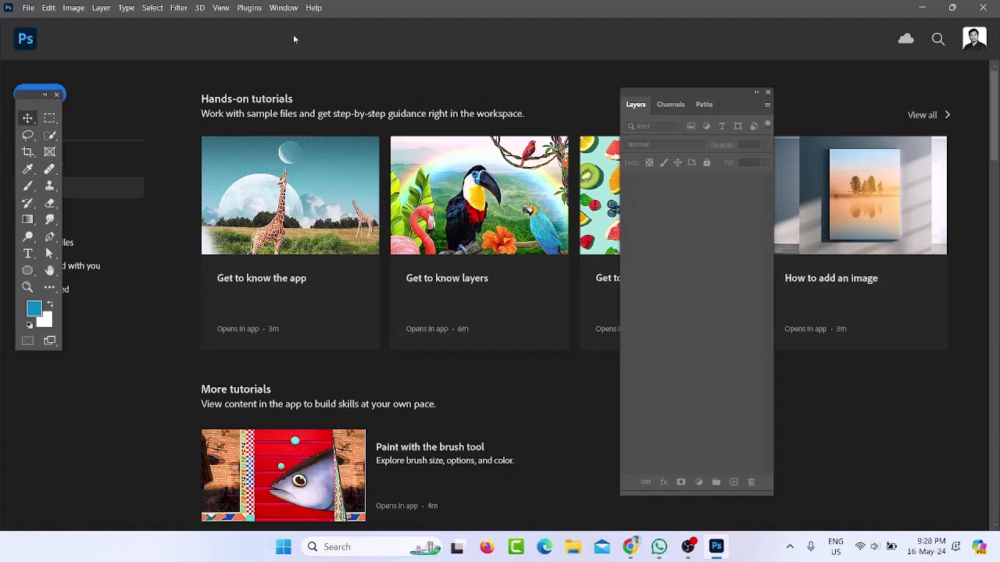
click(283, 7)
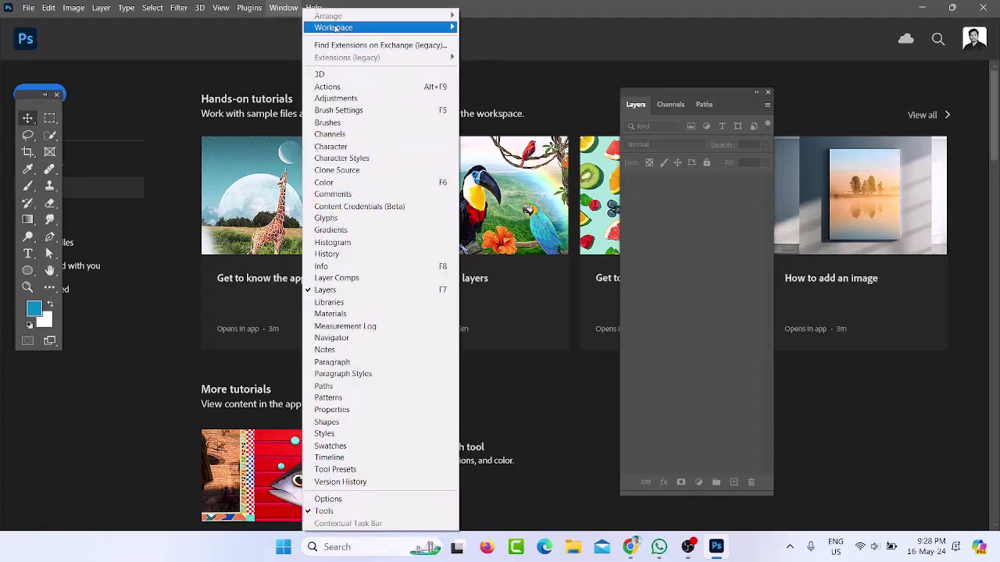
mouse_move(335, 28)
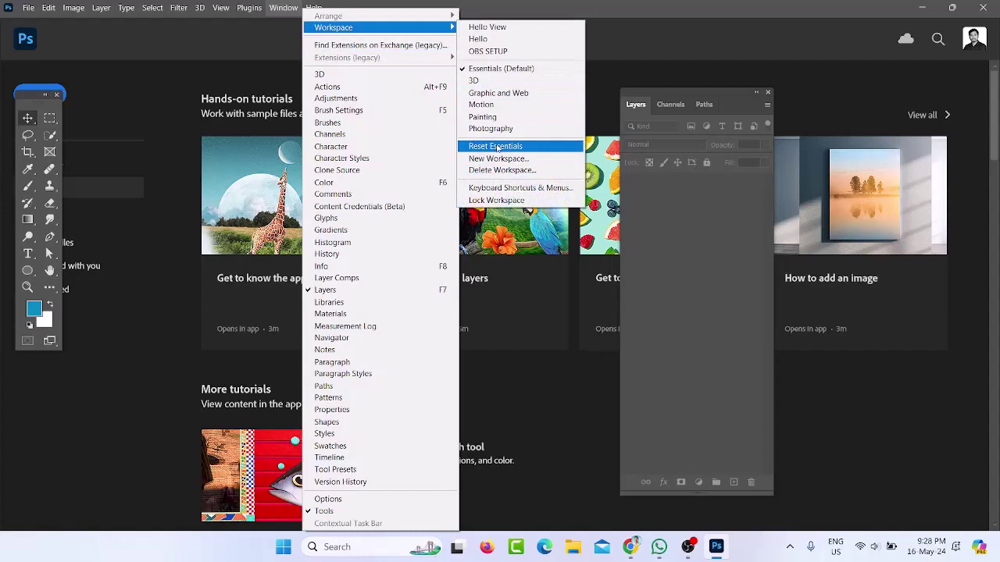
click(497, 147)
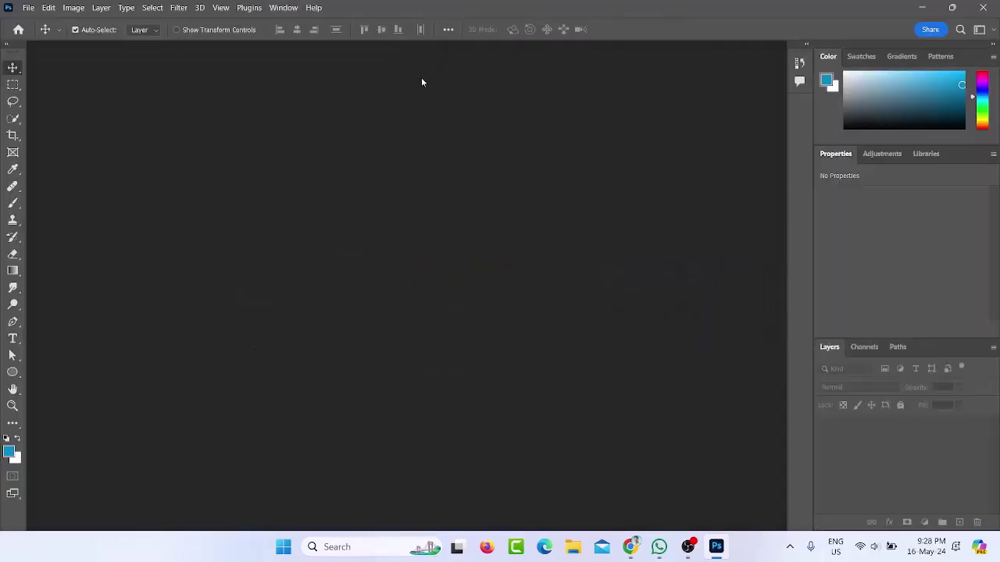
click(10, 45)
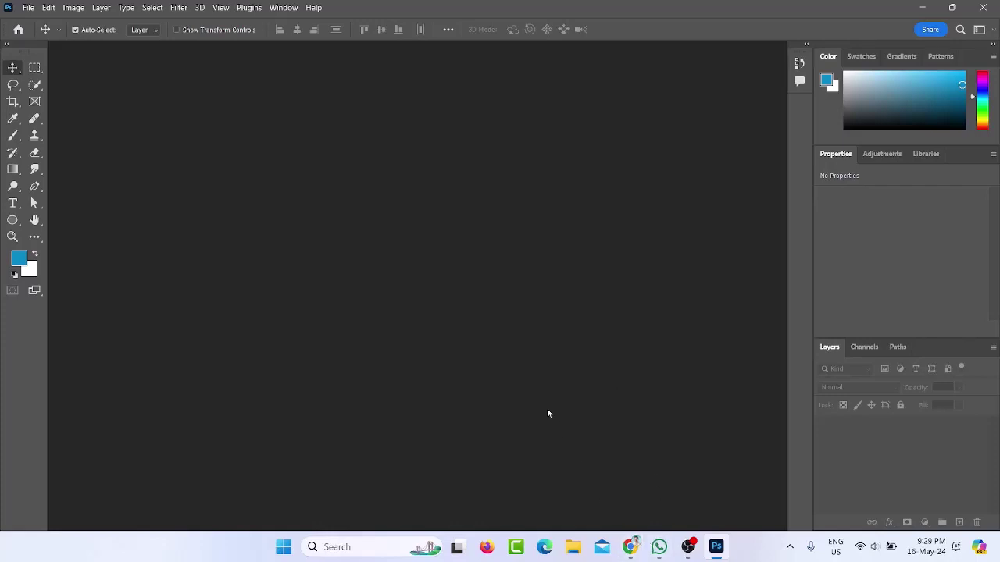
Start a new document named Design with a width and height of 1080 pixels
click(27, 9)
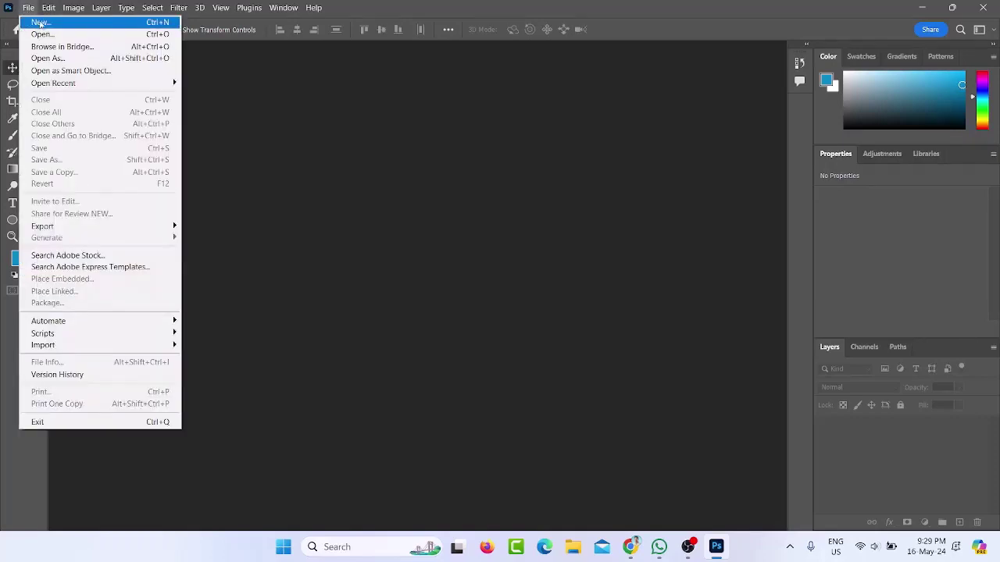
click(112, 26)
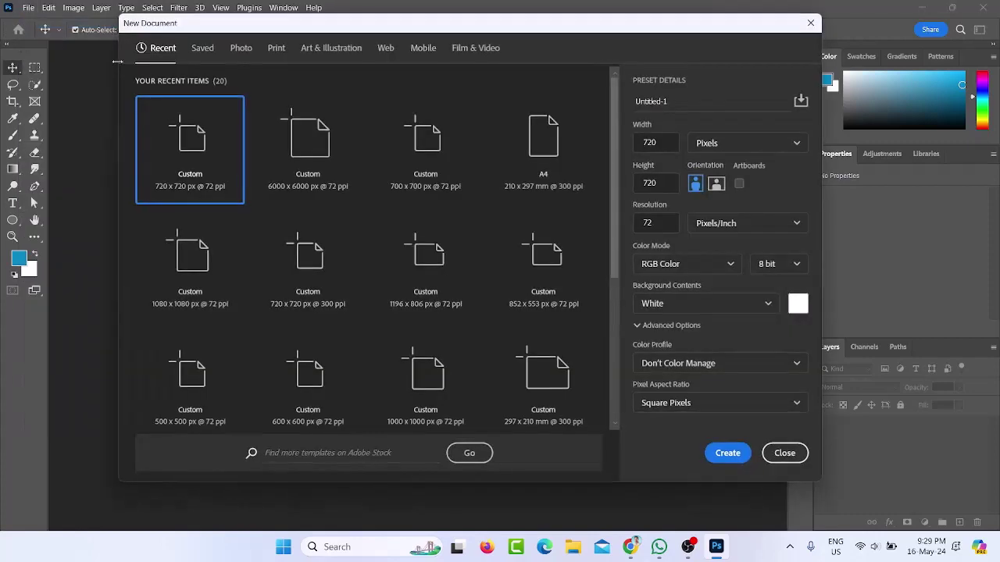
key(ctrl+a)
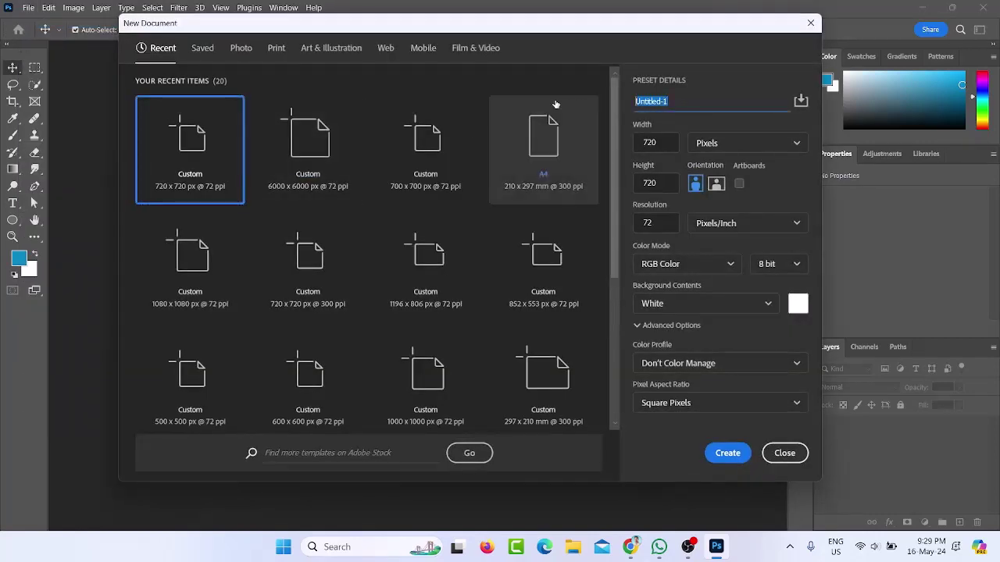
text(Design)
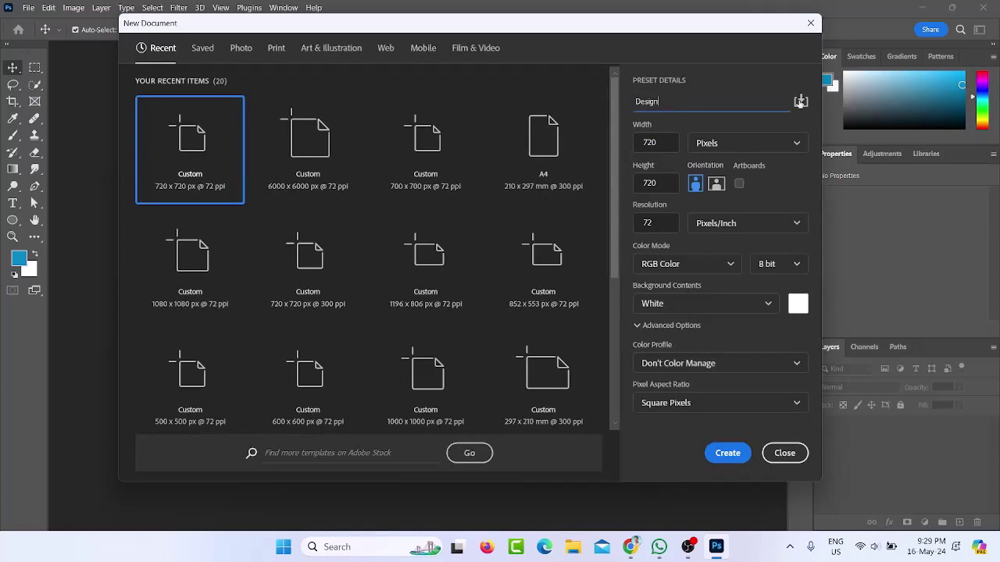
click(649, 142)
click(677, 146)
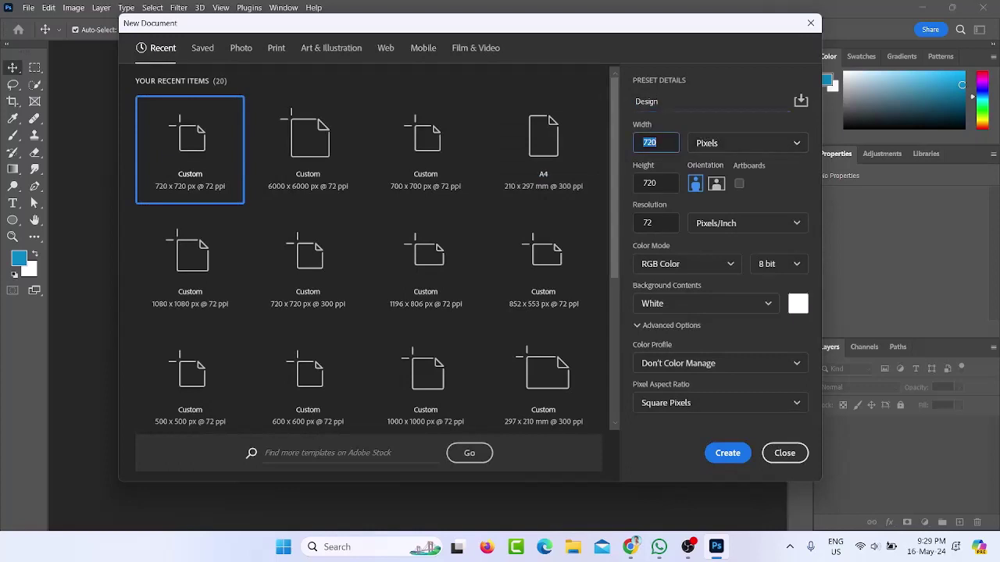
text(1080)
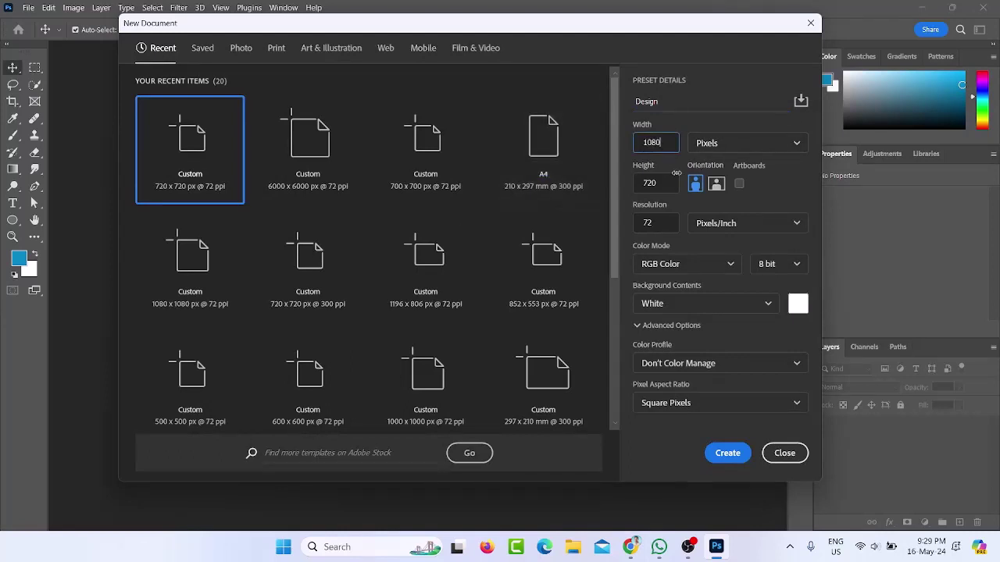
key(Tab)
text(1080)
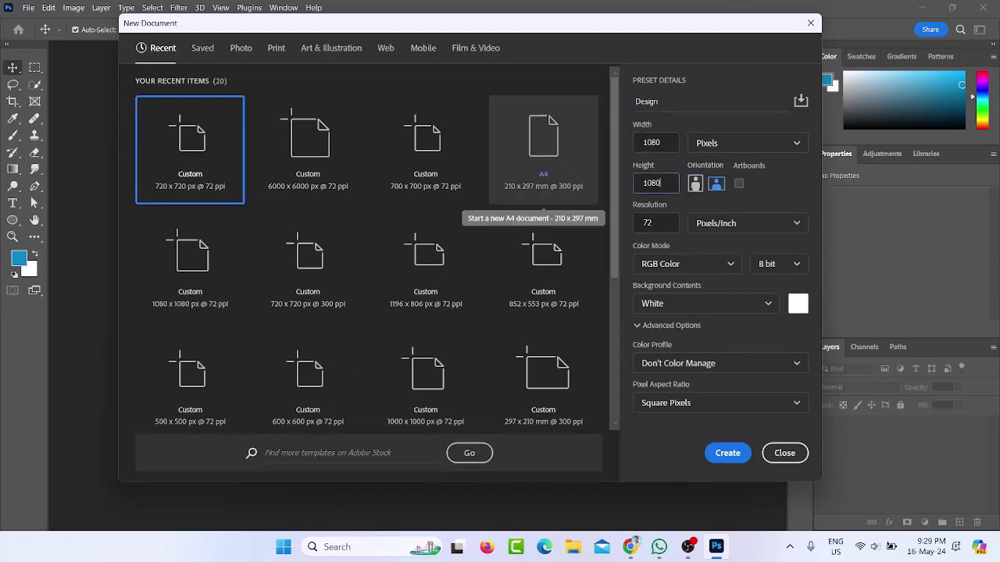
Set the new document's resolution to 300 pixels/inch and create it
key(Tab)
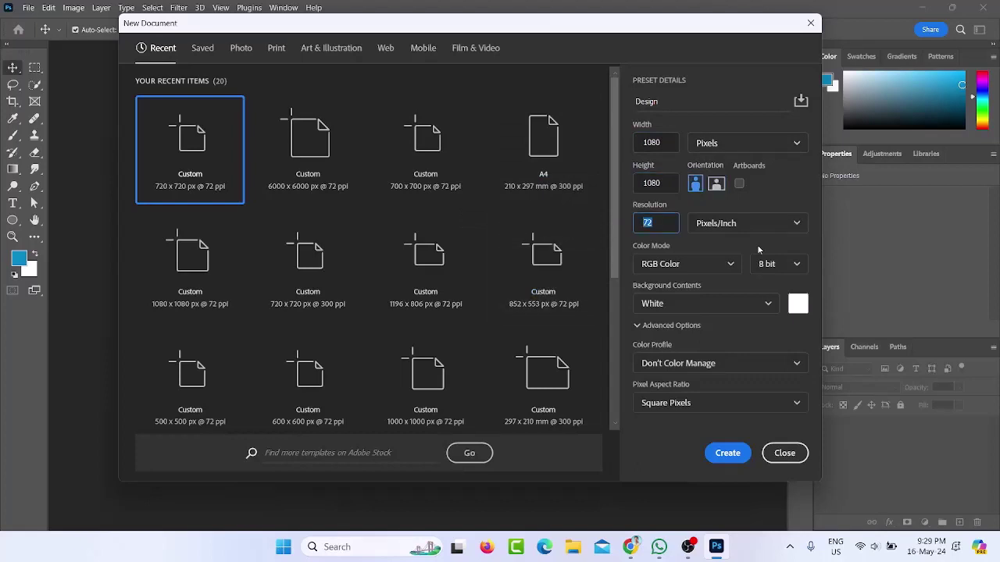
text(300)
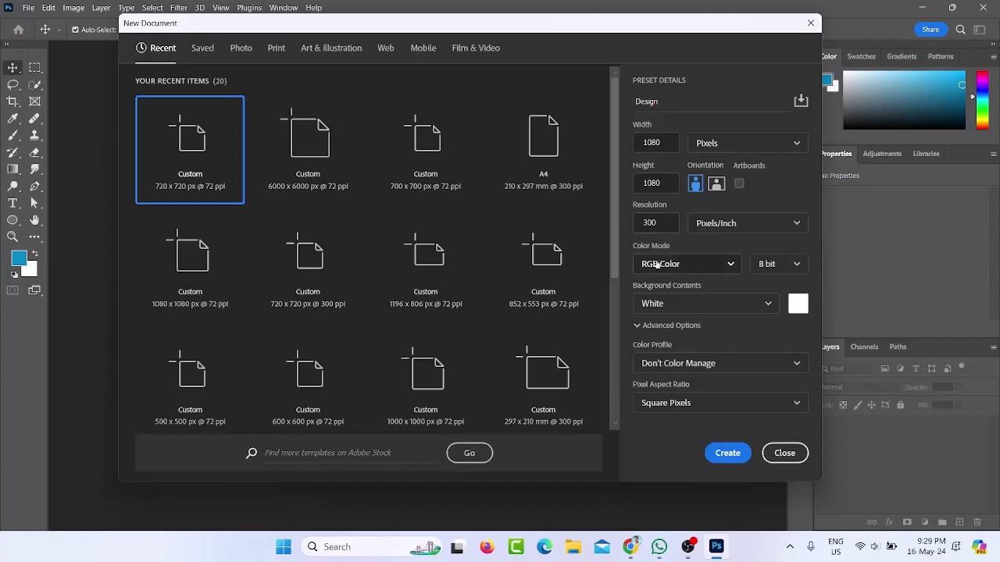
click(653, 223)
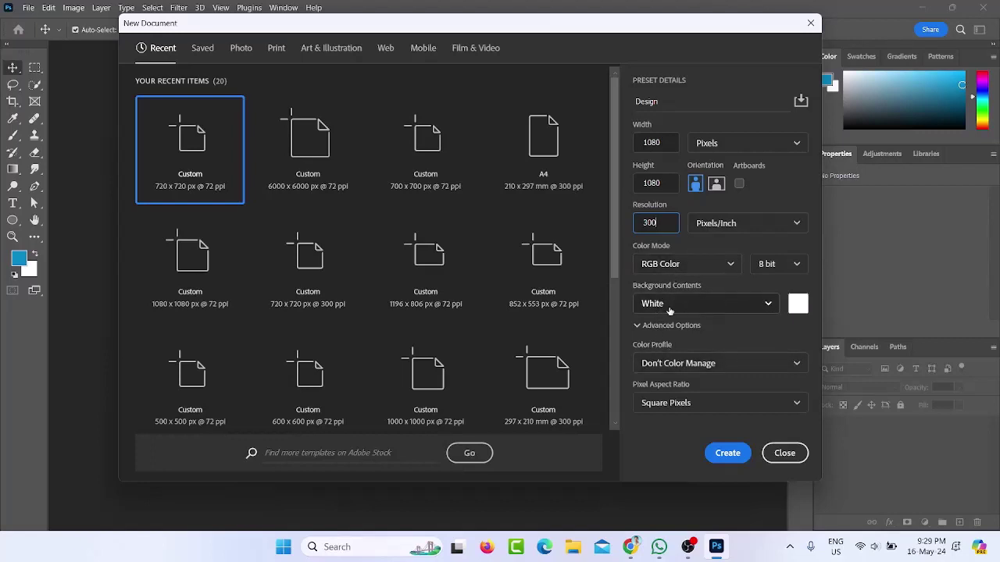
click(727, 455)
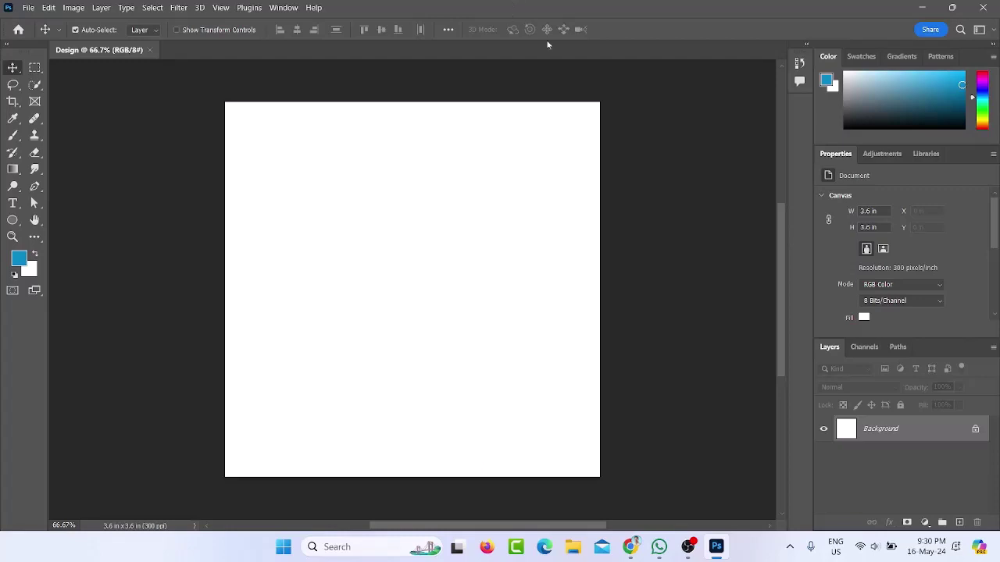
Undock the Layers panel so it floats beside the canvas, and make it taller
drag(830, 348, 713, 100)
drag(757, 269, 758, 415)
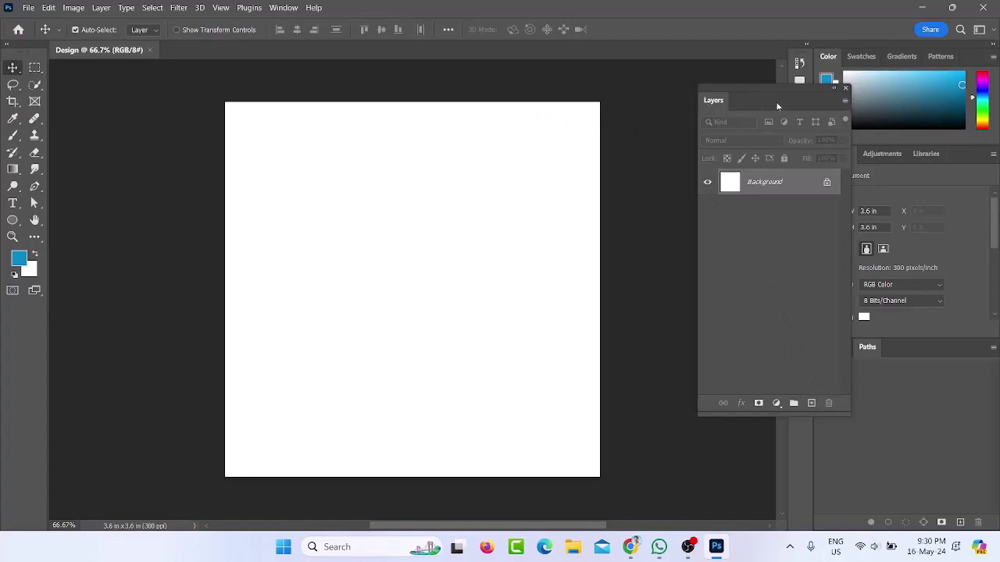
Close the floating Layers panel and show it again
click(844, 89)
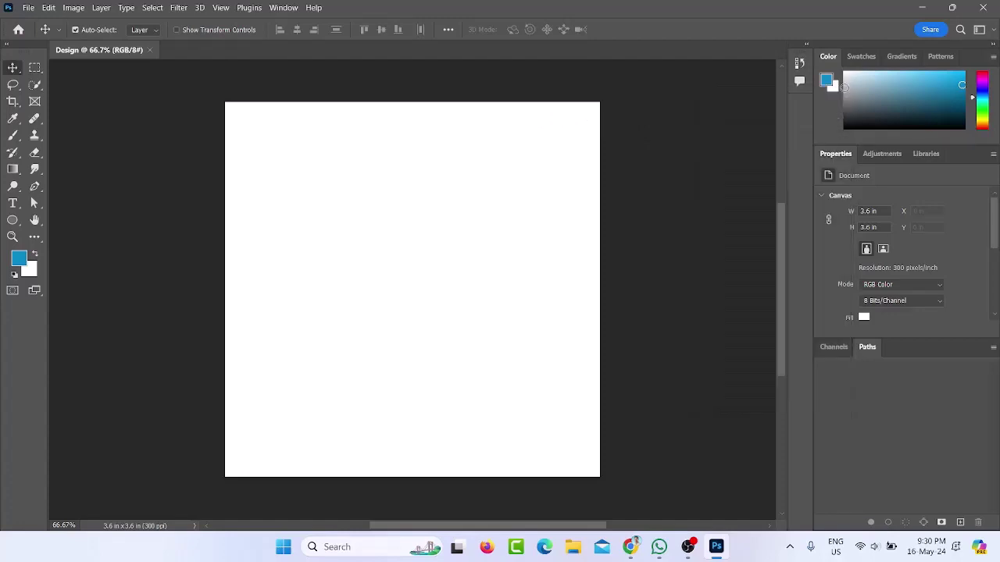
click(278, 14)
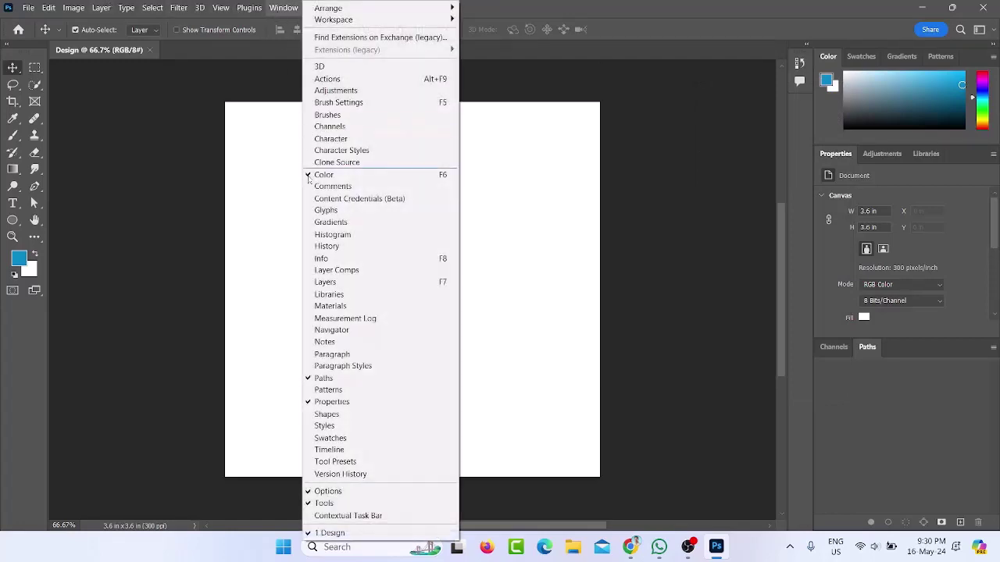
click(326, 282)
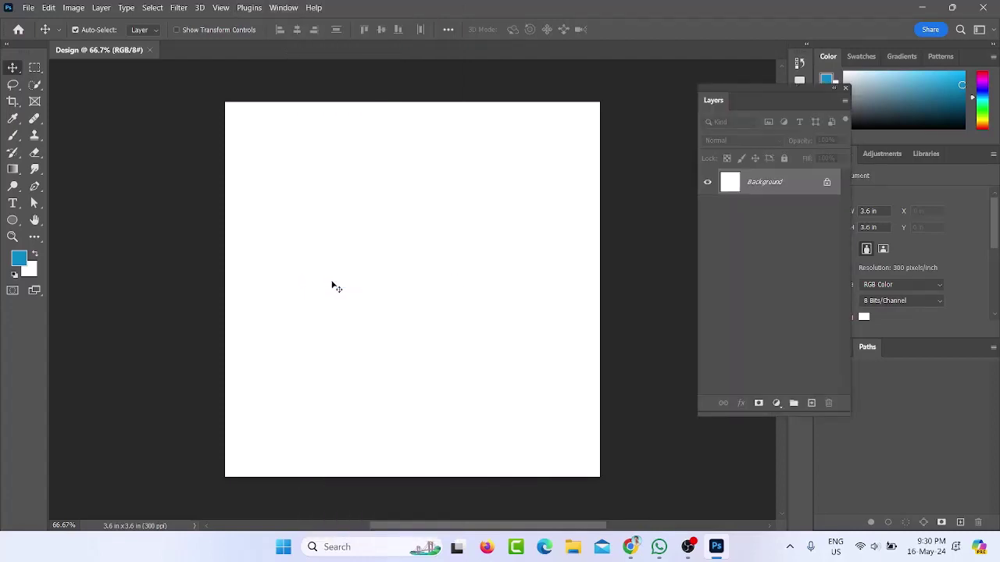
Add a new layer and draw a rectangular marquee selection about 2.61 by 1.78 in across the middle of the canvas
click(811, 404)
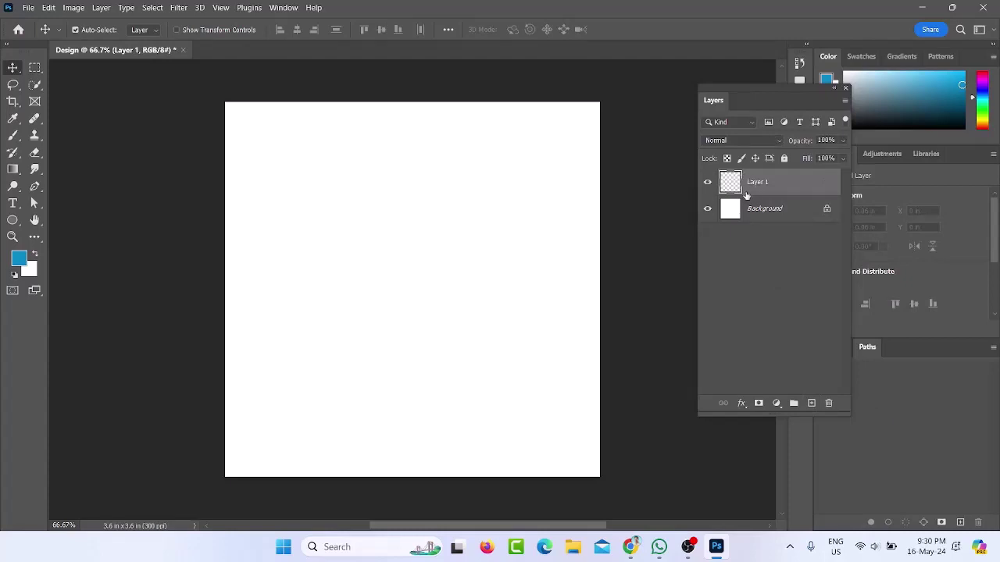
click(40, 74)
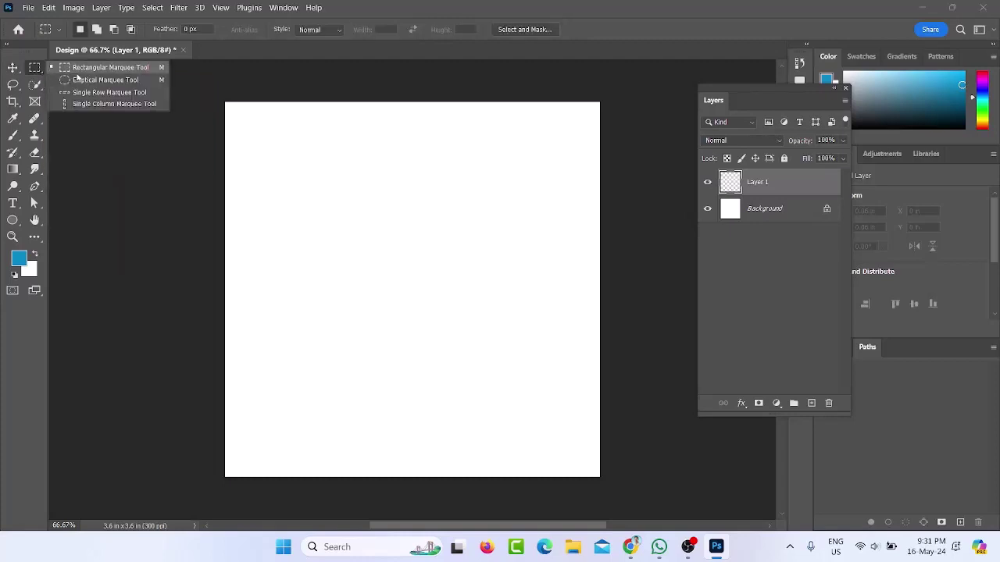
click(76, 70)
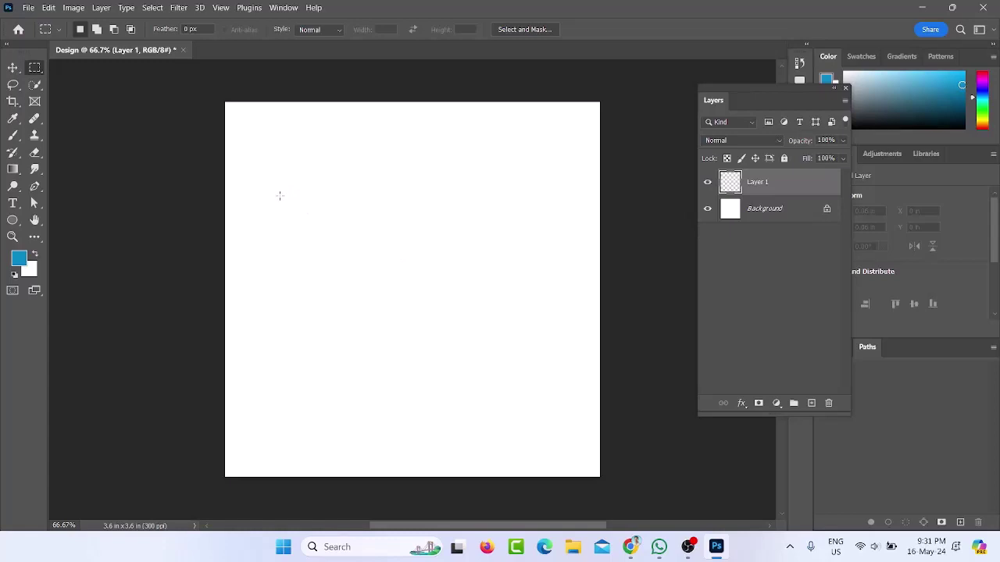
drag(279, 195, 549, 381)
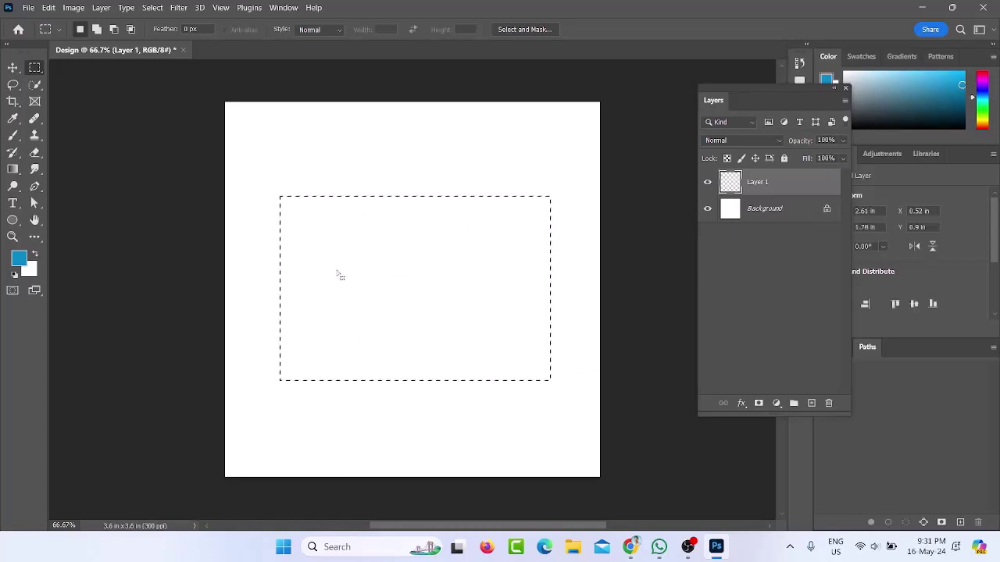
Set the foreground colour to green #03a534
click(19, 262)
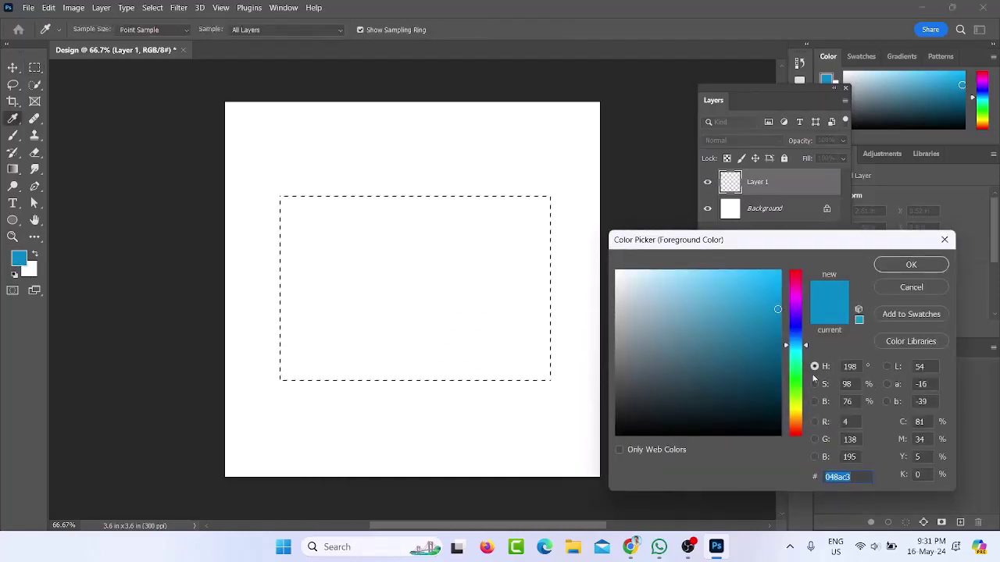
click(791, 373)
click(771, 340)
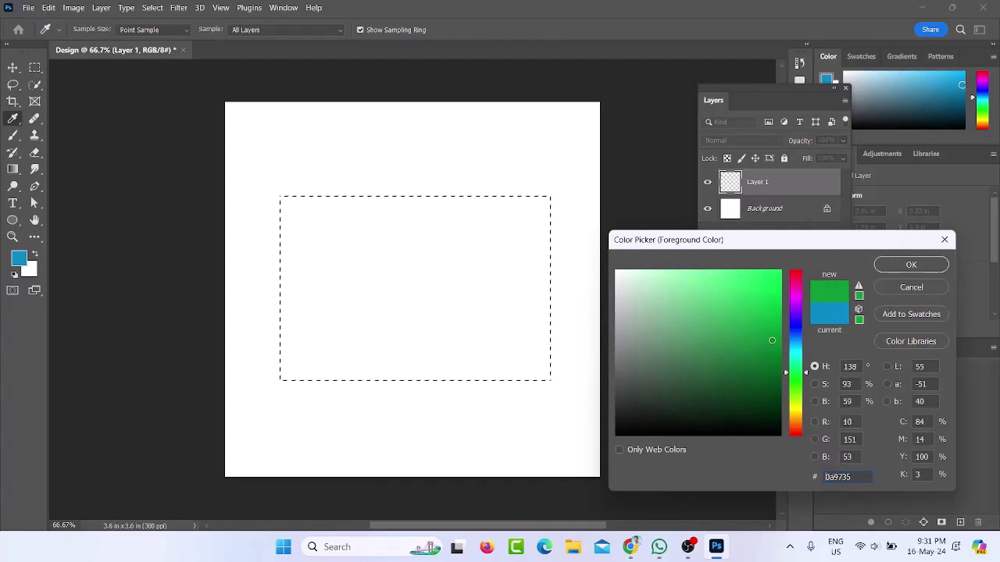
drag(771, 340, 778, 329)
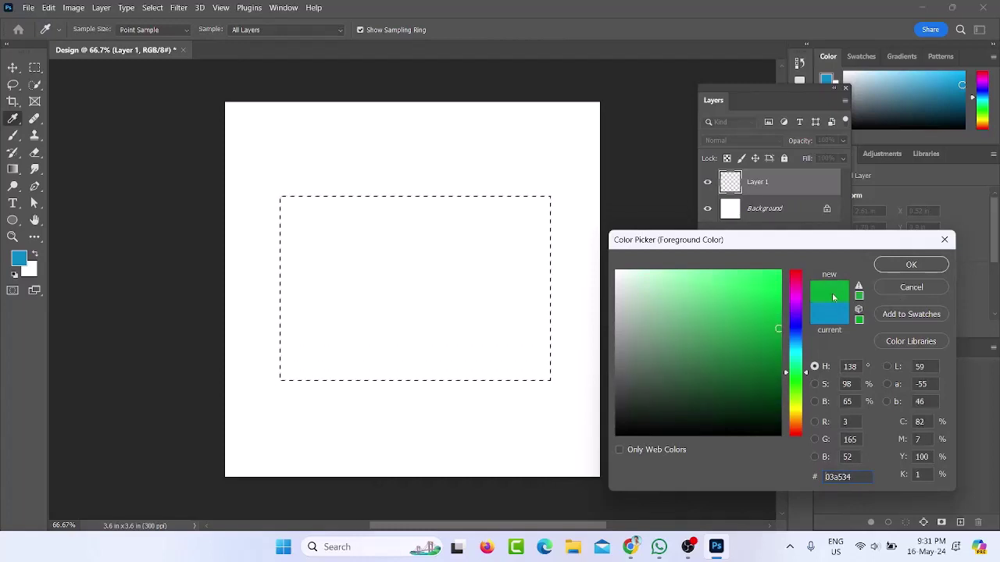
click(907, 265)
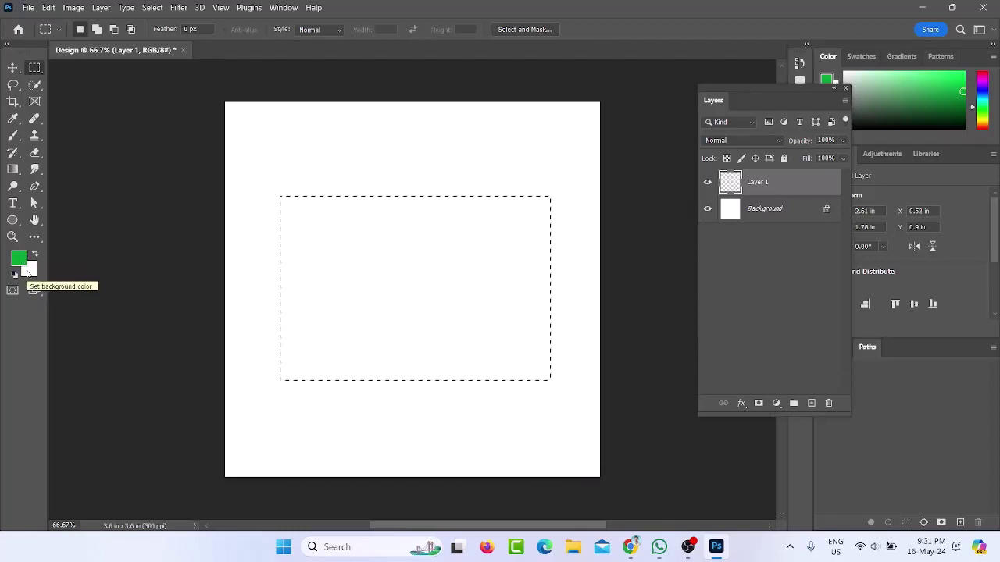
Set the background colour to bright red #ef0606
click(28, 271)
drag(772, 292, 779, 279)
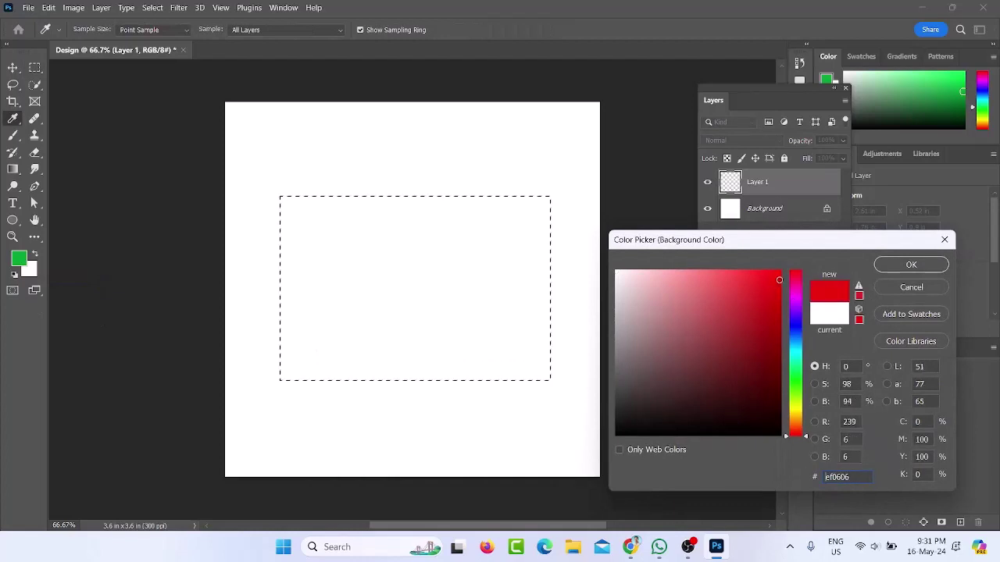
click(910, 265)
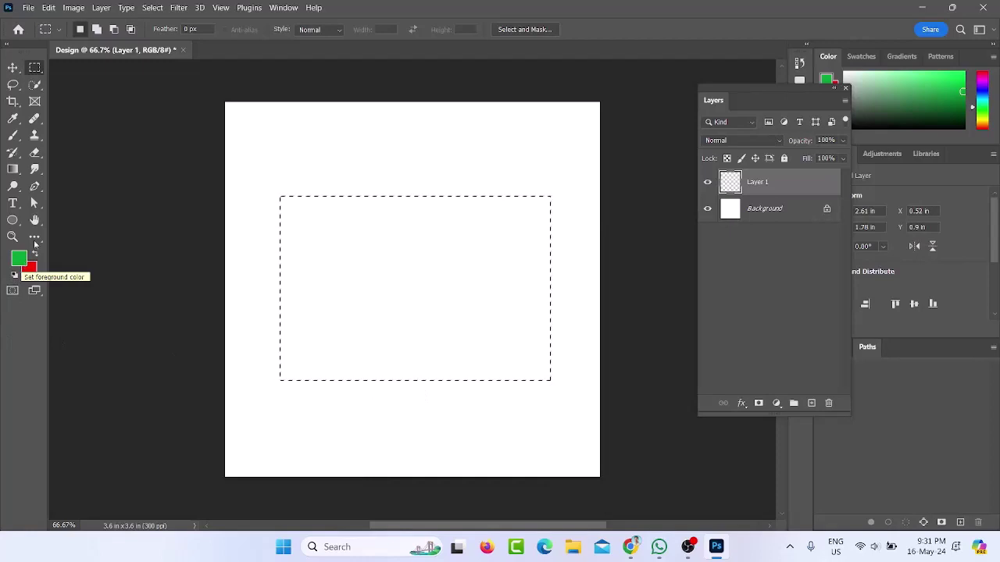
Fill the rectangular selection on Layer 1 with the foreground colour, using Normal mode at 100% opacity
click(49, 8)
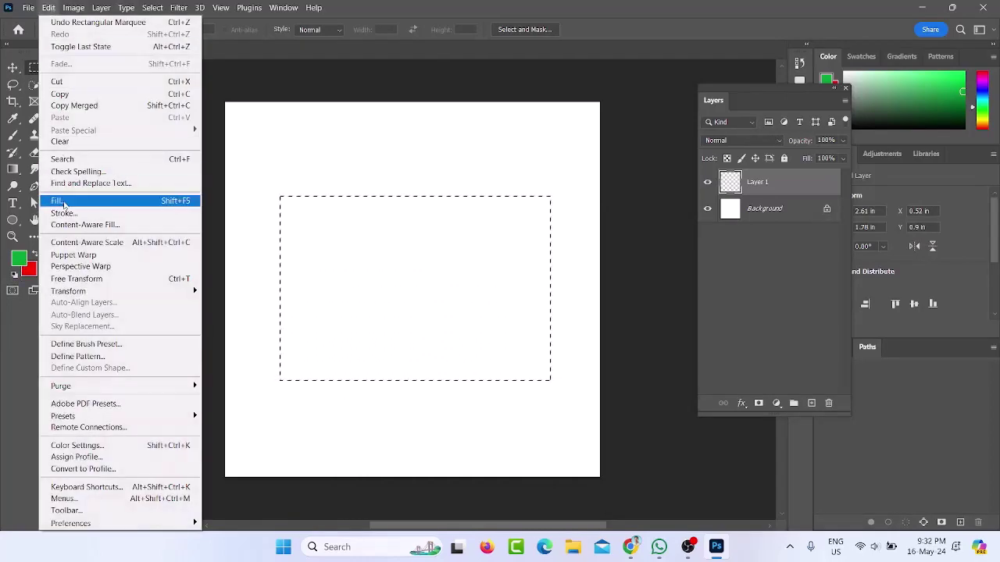
click(64, 205)
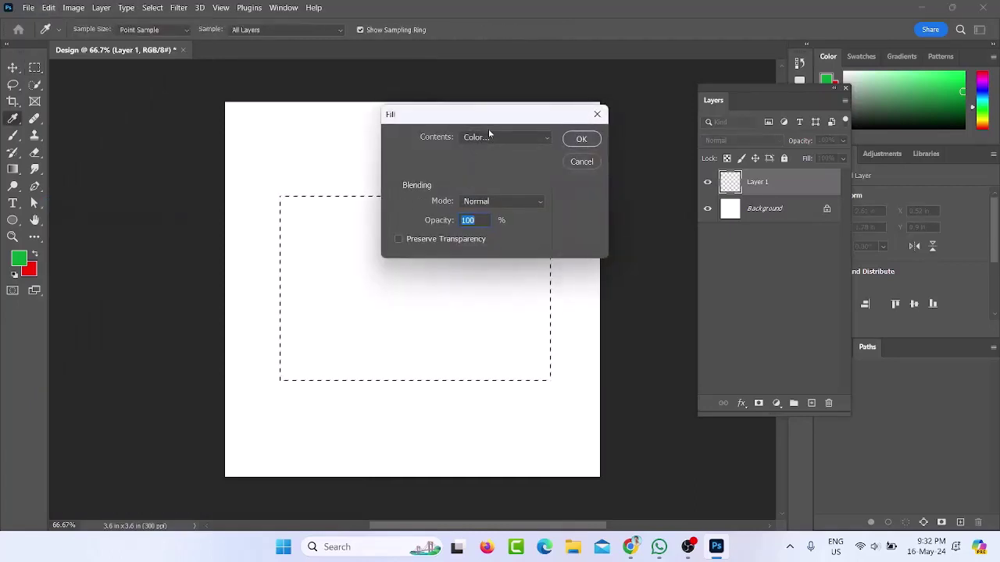
click(488, 134)
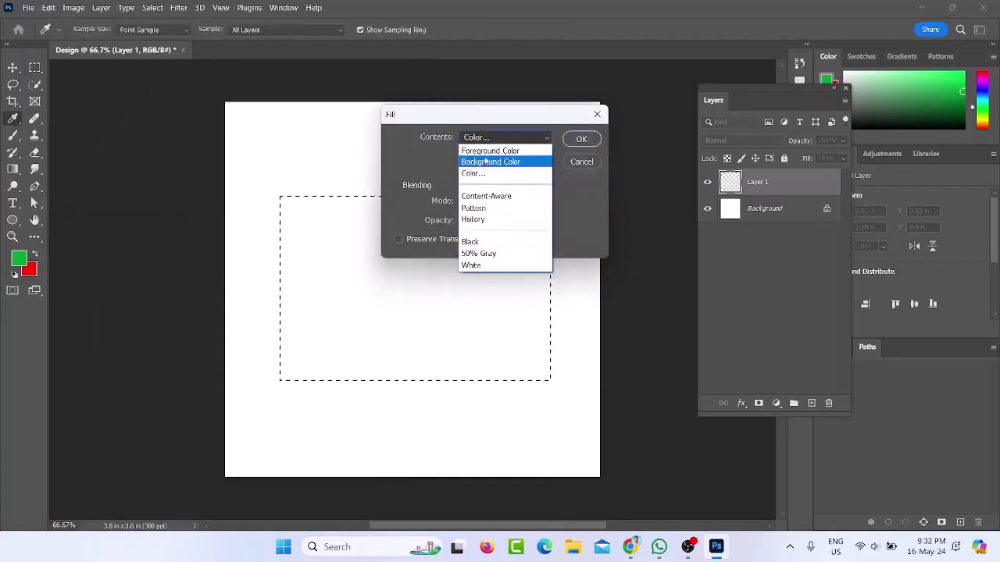
click(507, 151)
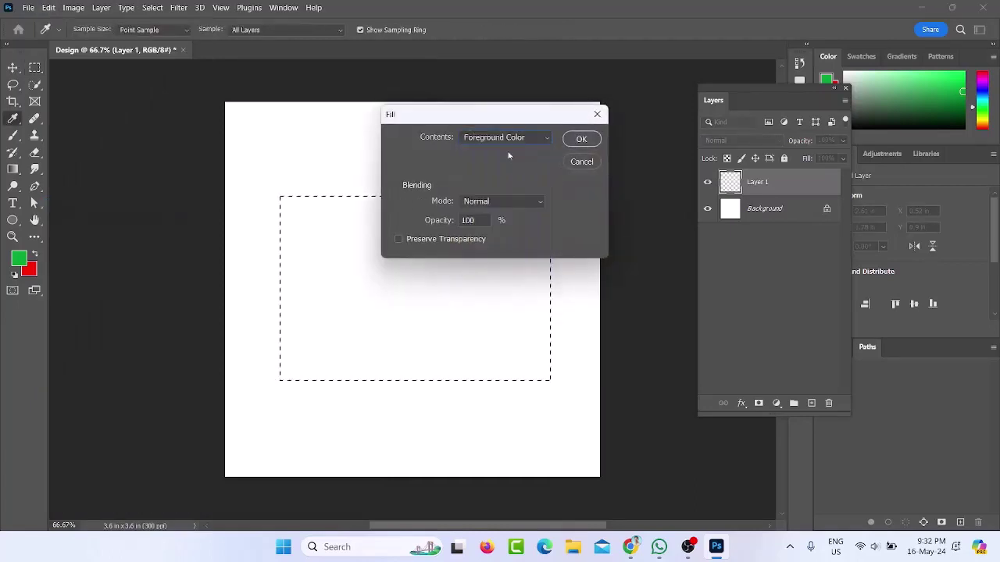
click(581, 139)
key(m)
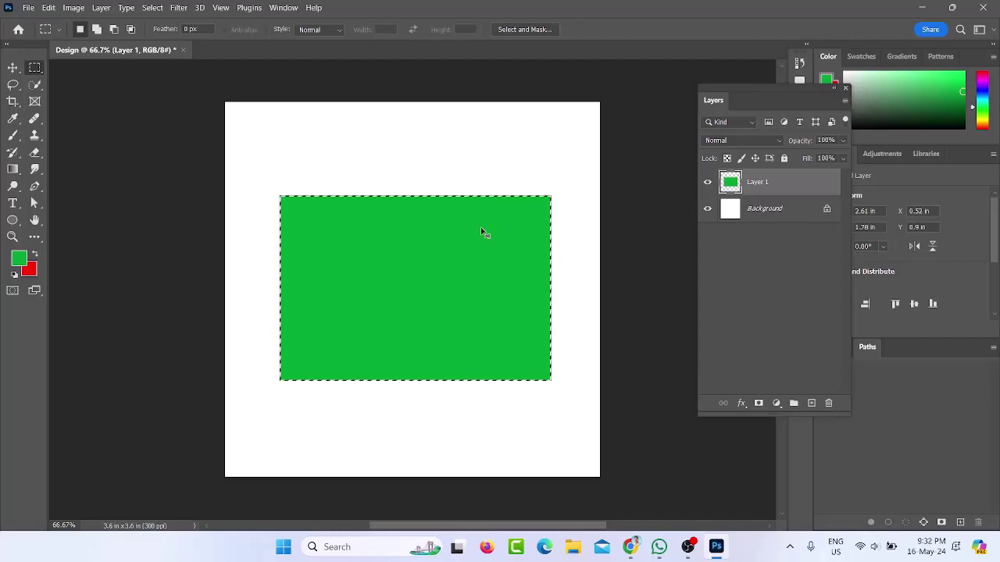
Clear the rectangle's green fill and refill it with the foreground colour, removing the selection once filled
key(Delete)
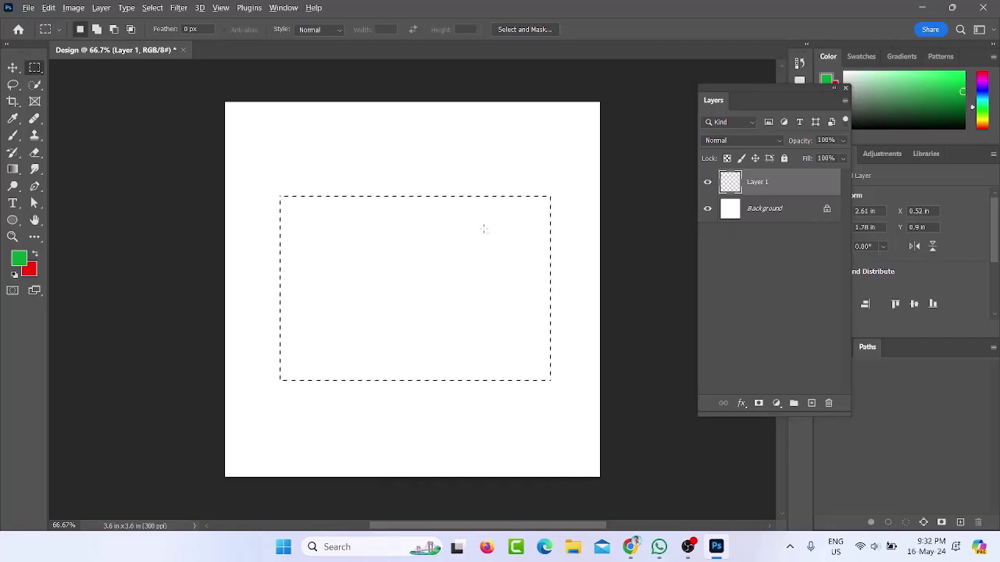
key(alt)
key(alt+BackSpace)
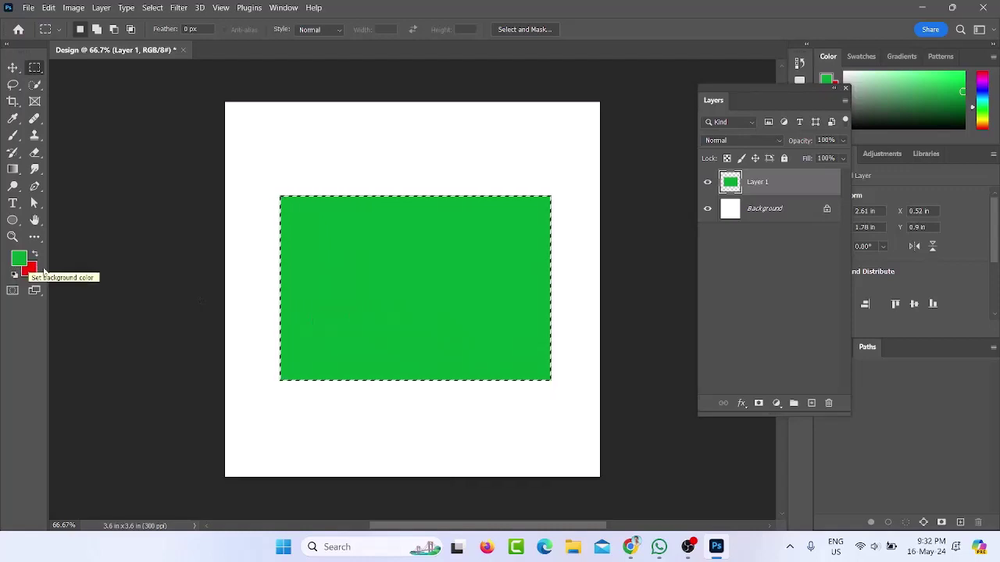
click(260, 244)
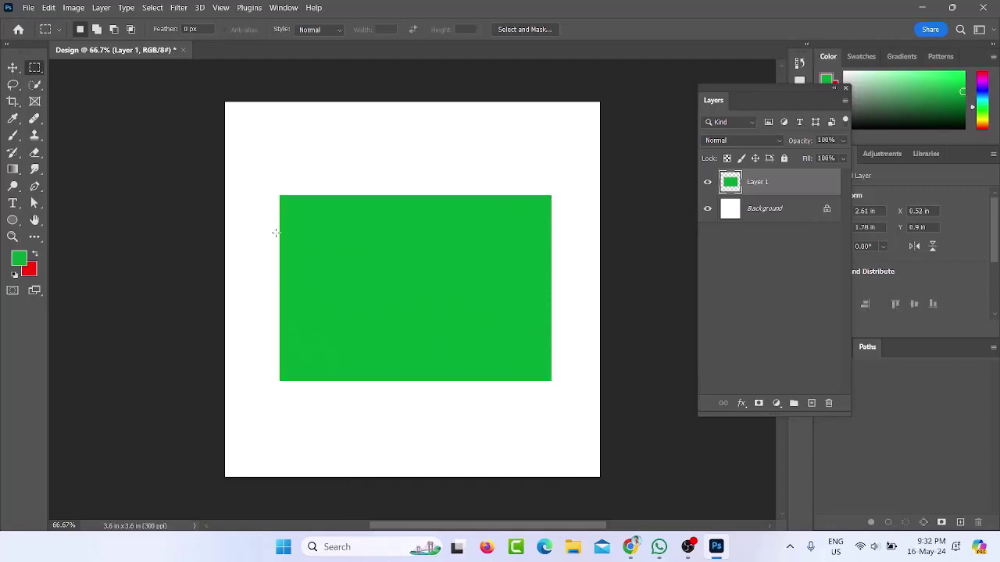
Add a new layer and draw a circular marquee selection about 1.02 in across near the centre of the green rectangle
click(812, 403)
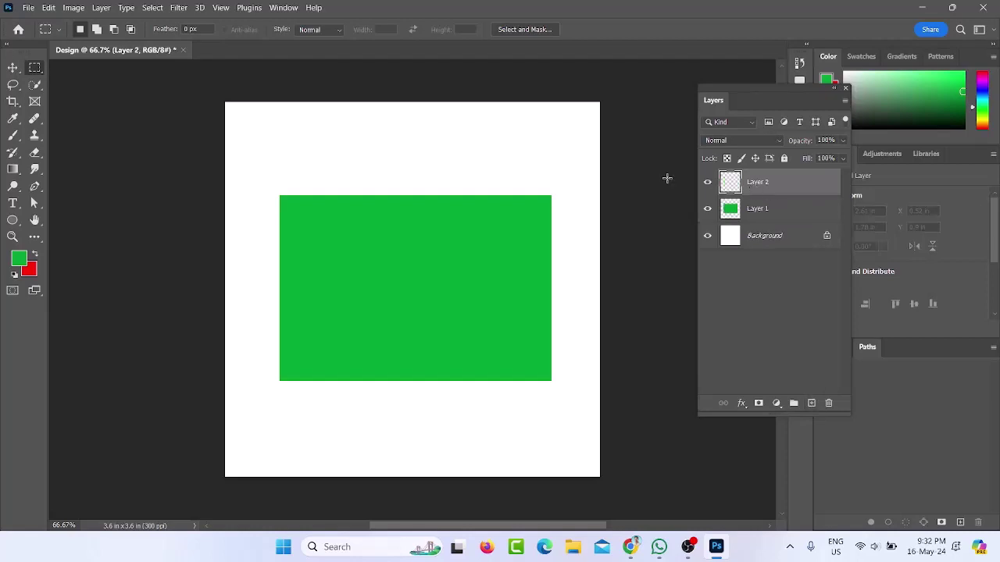
right_click(33, 70)
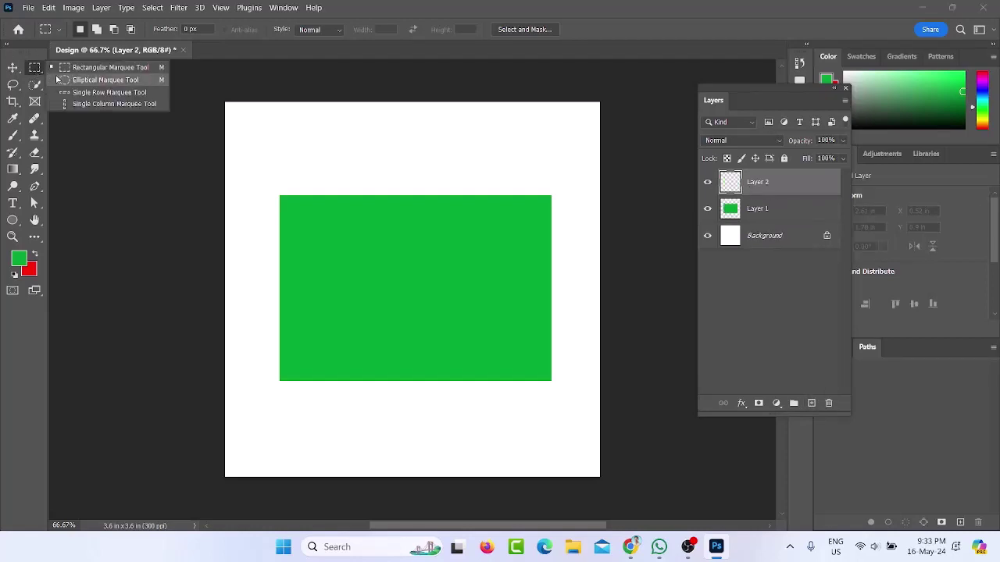
click(140, 85)
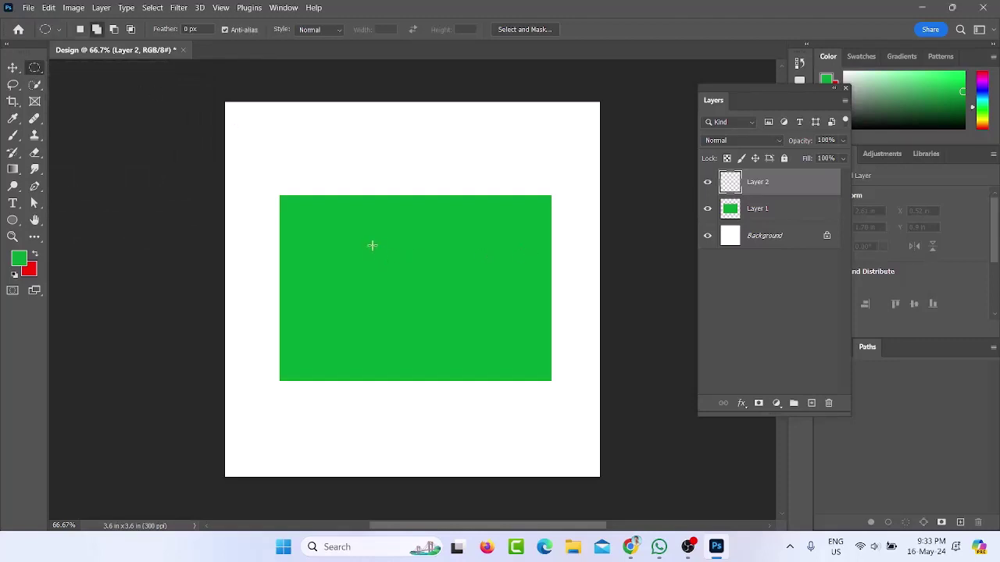
drag(364, 235, 438, 352)
drag(387, 285, 385, 313)
drag(442, 384, 470, 406)
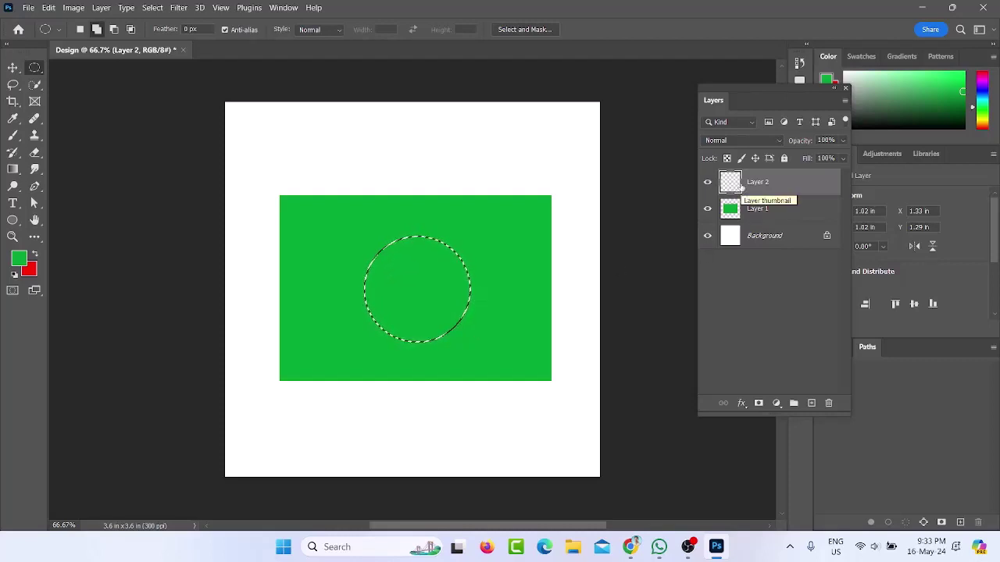
Fill the circular selection on Layer 2 with the background colour at 100% opacity and deselect it
click(53, 8)
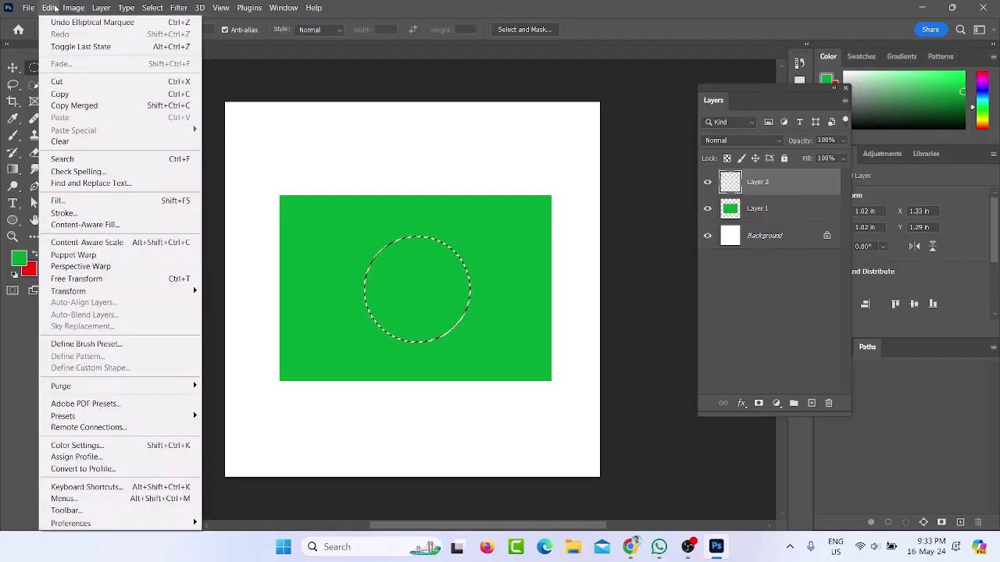
click(83, 201)
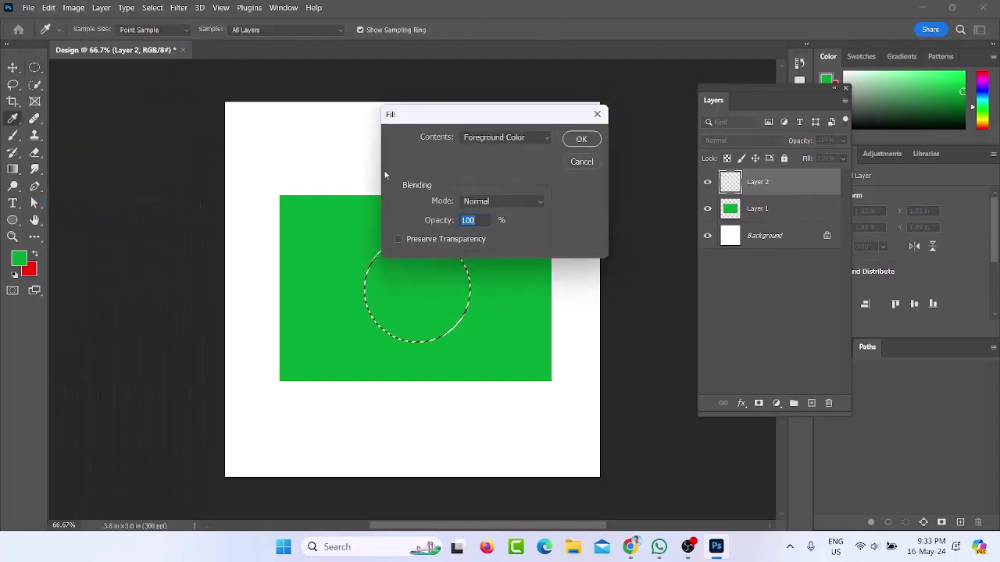
click(502, 139)
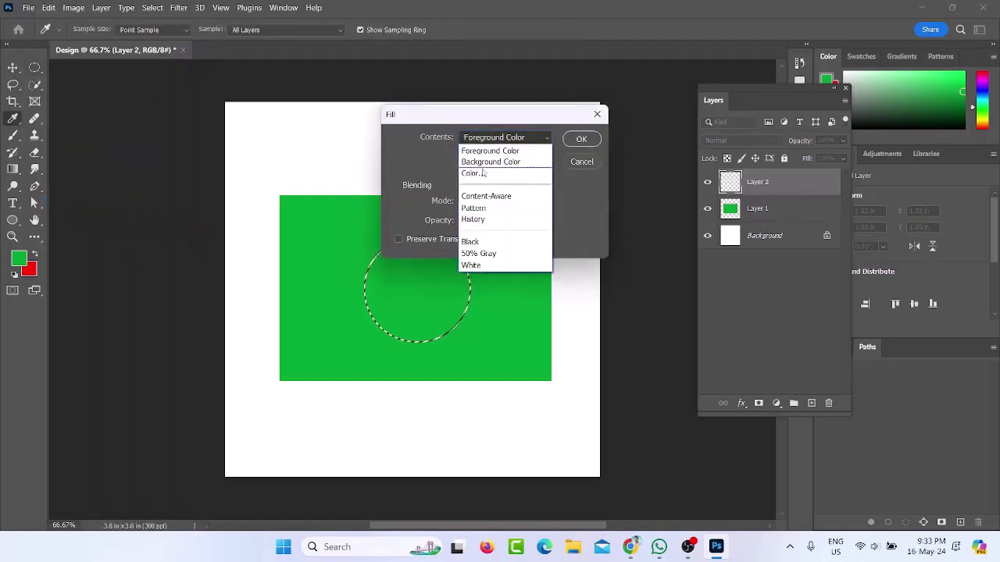
click(521, 164)
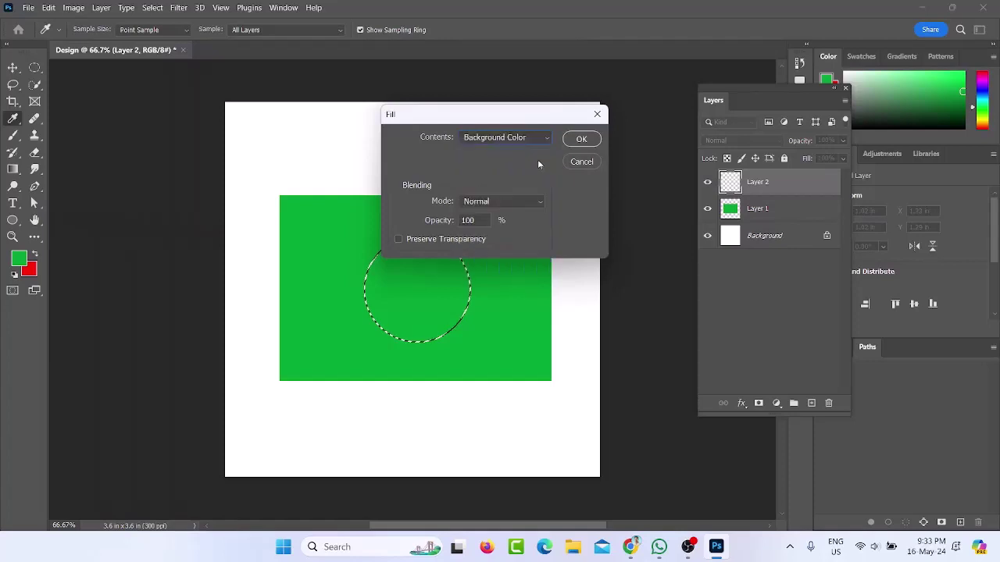
click(580, 140)
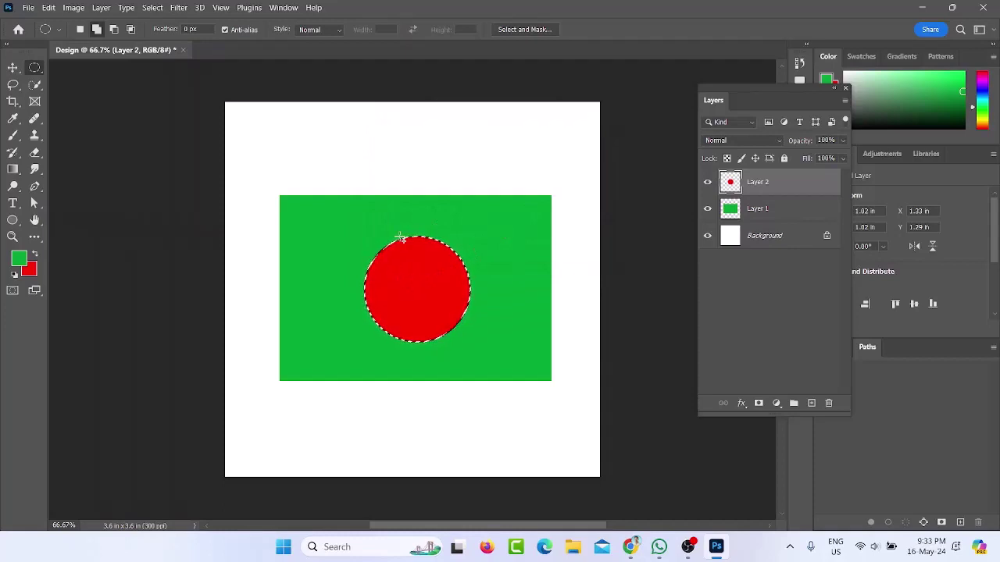
key(ctrl+d)
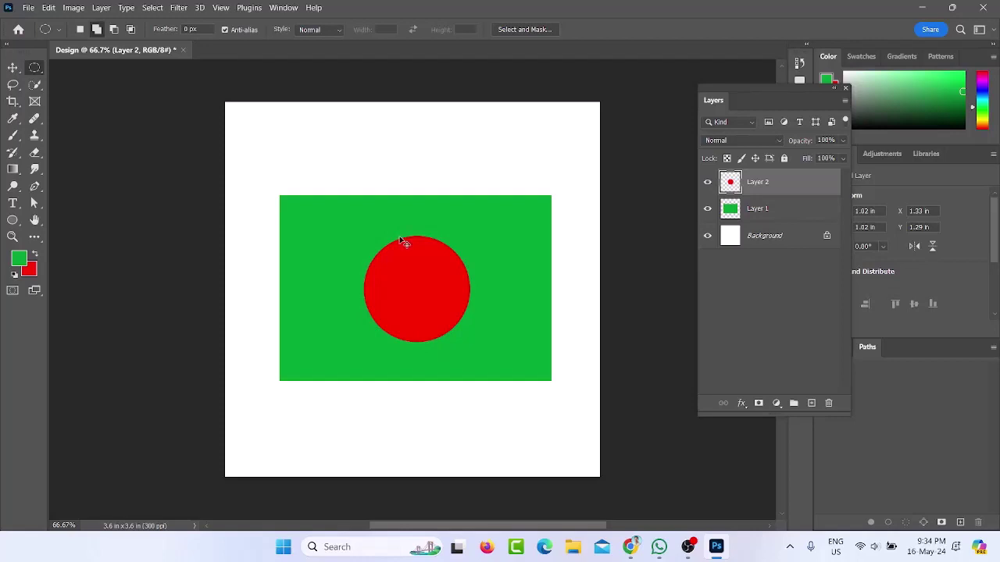
Reselect the circle, clear its red fill and refill it with the background colour, removing the selection once filled
key(ctrl+shift+d)
key(Delete)
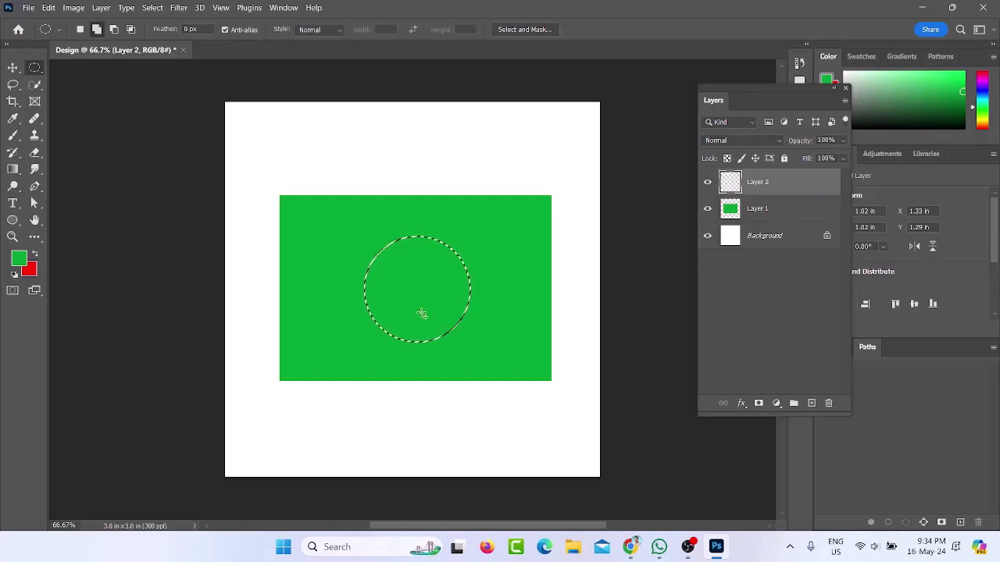
key(ctrl+BackSpace)
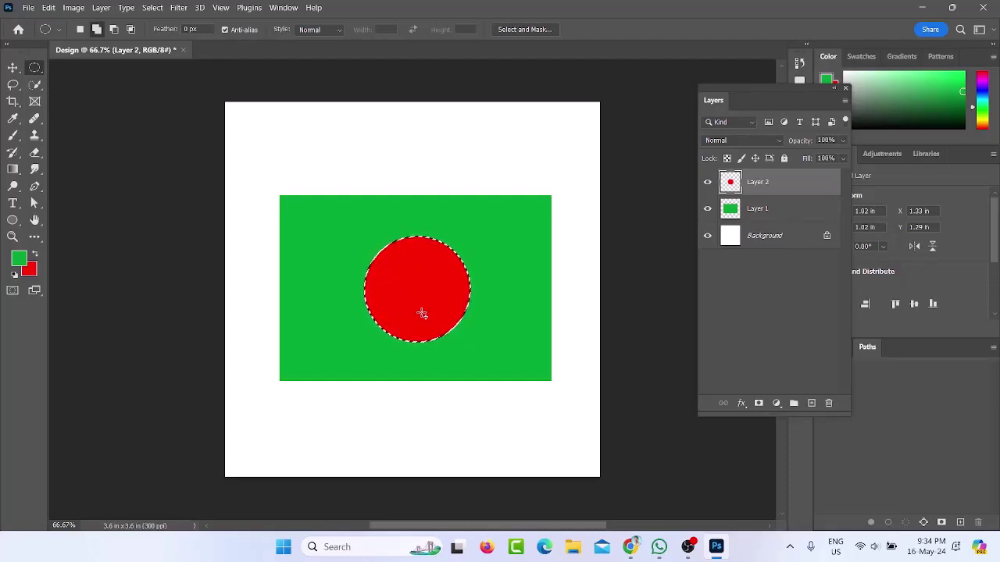
key(ctrl+d)
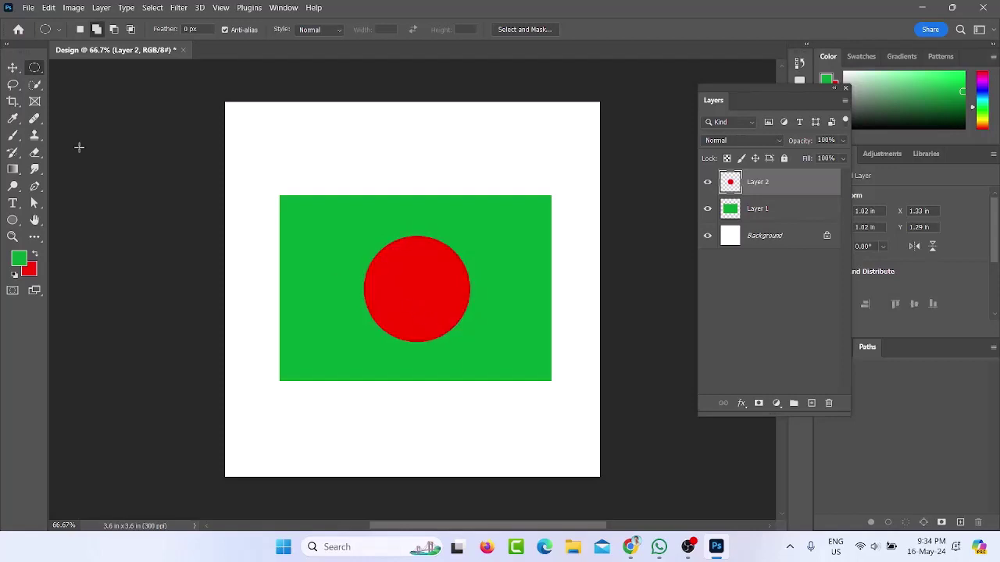
Select Layer 1 together with Layer 2 and merge them into a single layer
click(12, 67)
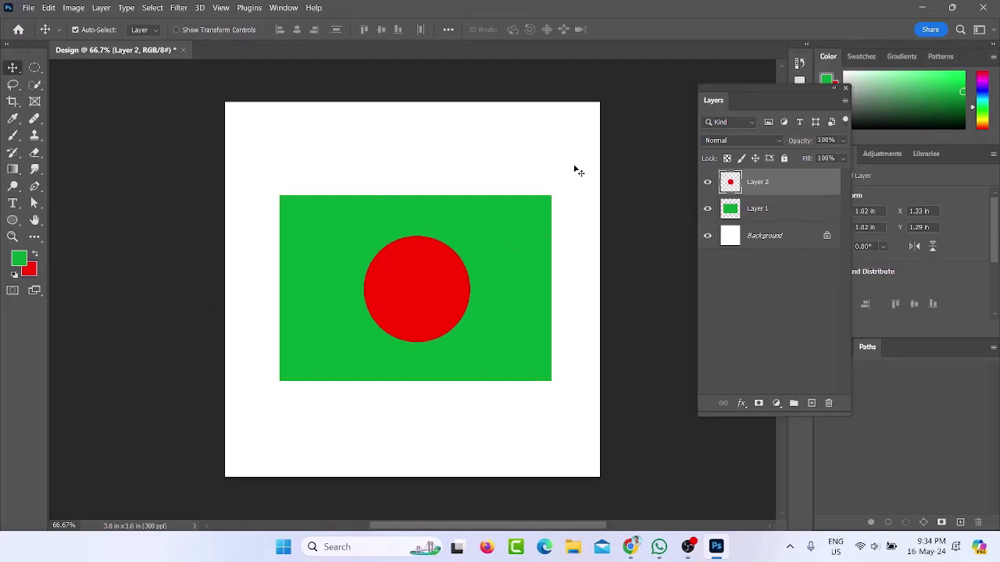
key(ctrl)
ctrl+click(764, 210)
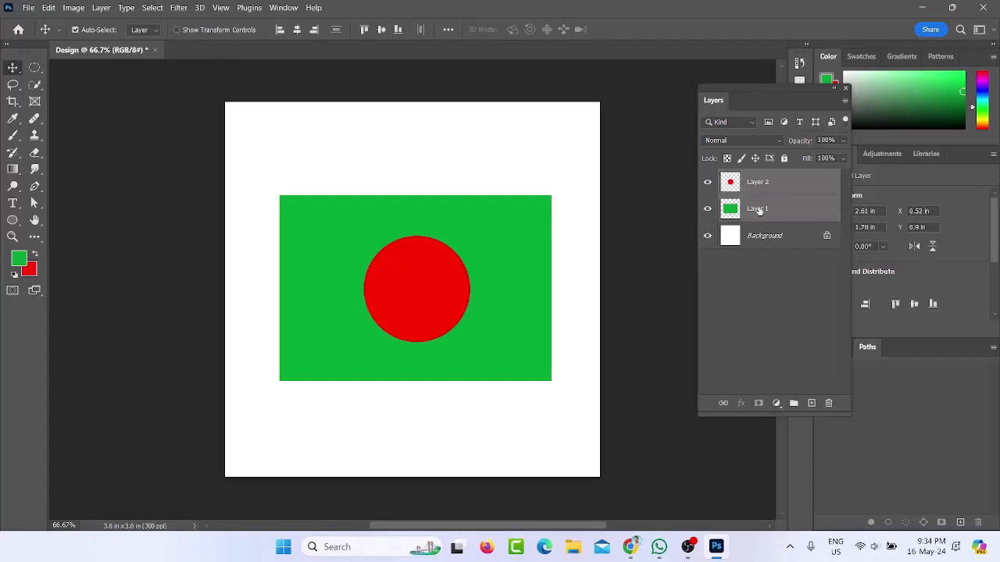
key(ctrl)
key(ctrl+e)
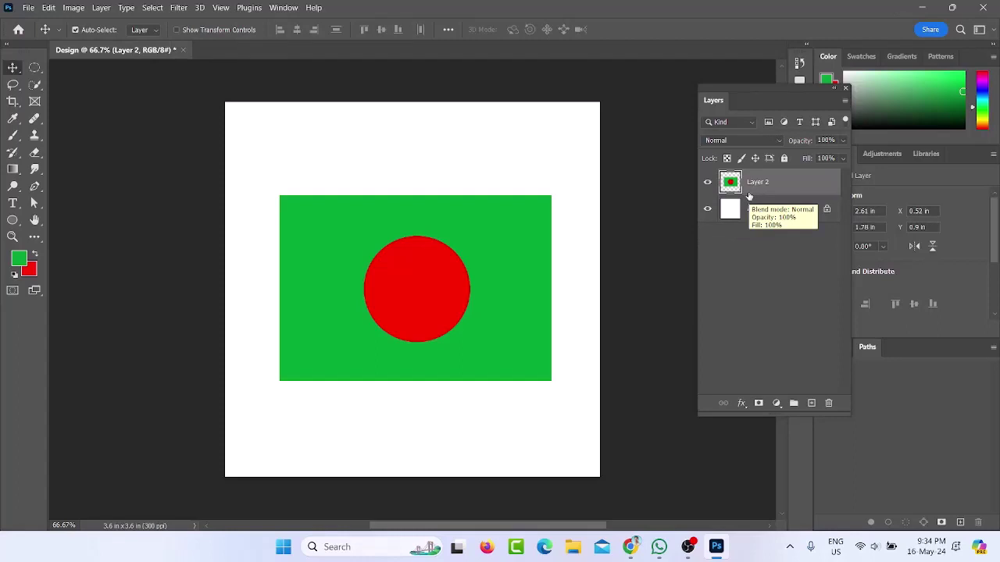
Undo the merge of the rectangle and circle layers and clear the circular selection
key(ctrl)
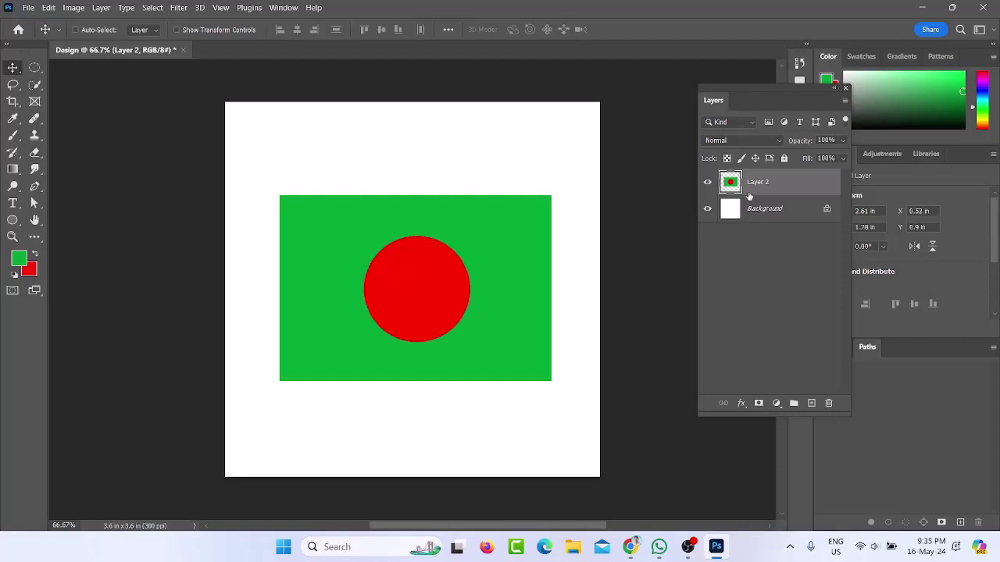
key(ctrl+z)
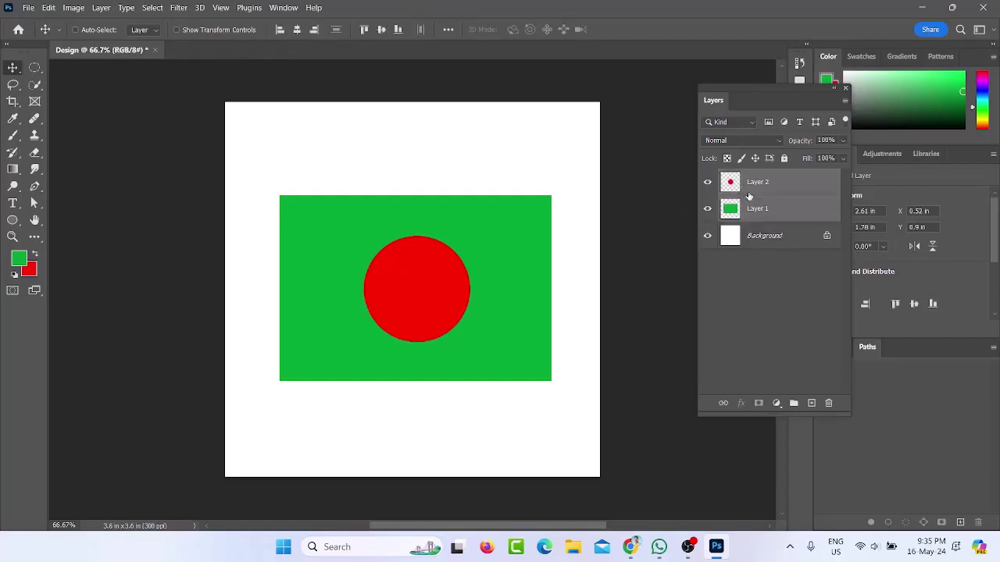
ctrl+click(749, 196)
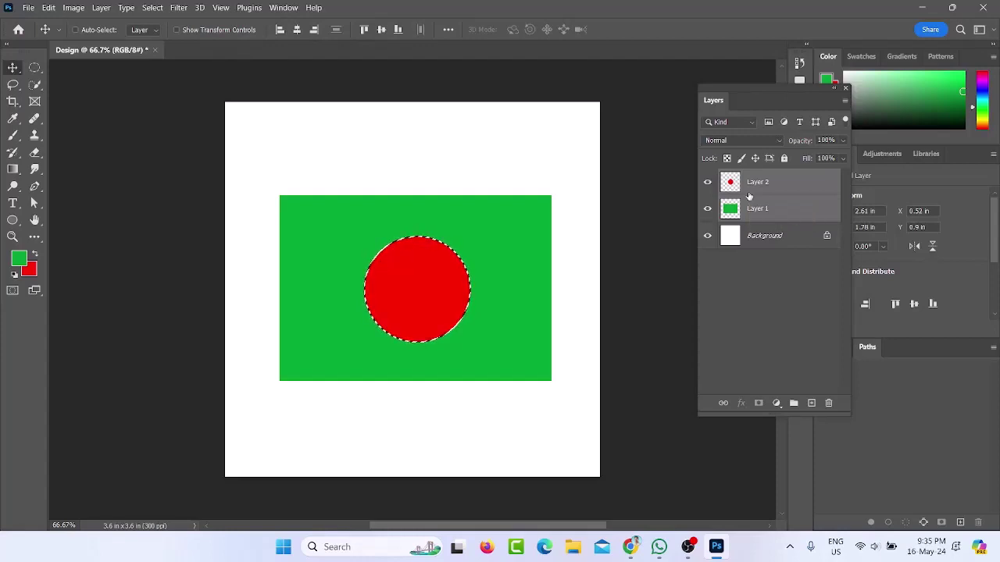
key(ctrl+d)
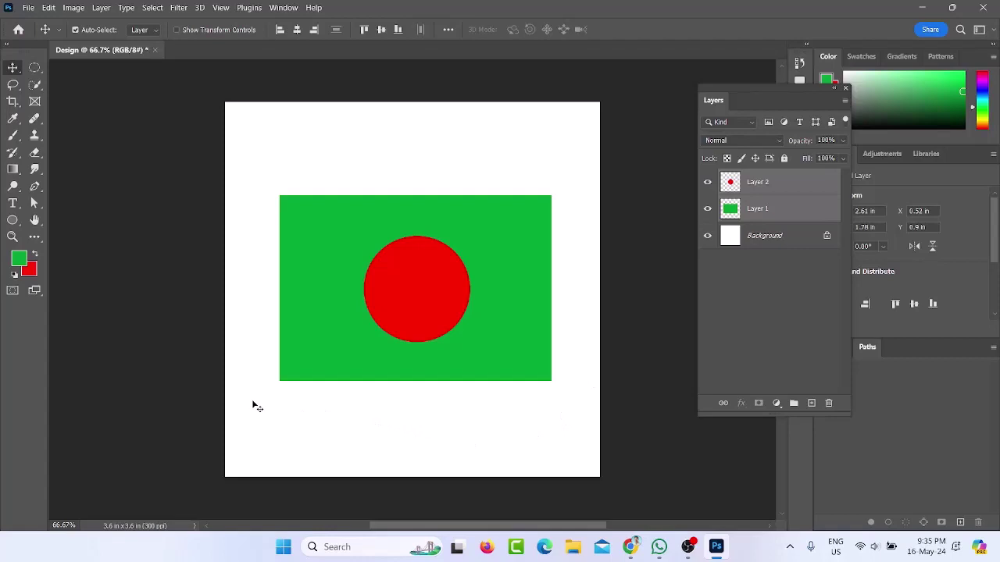
click(23, 8)
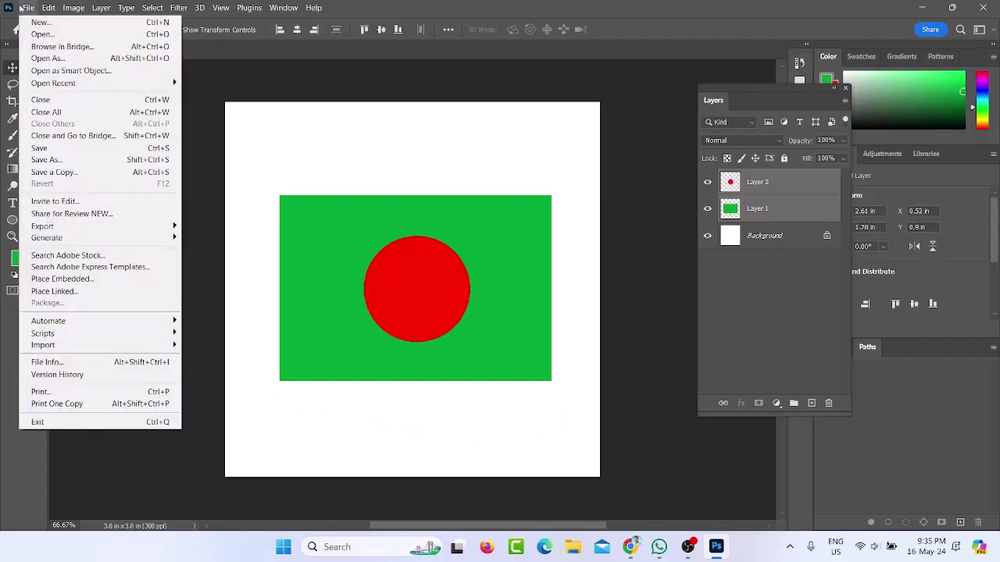
click(53, 160)
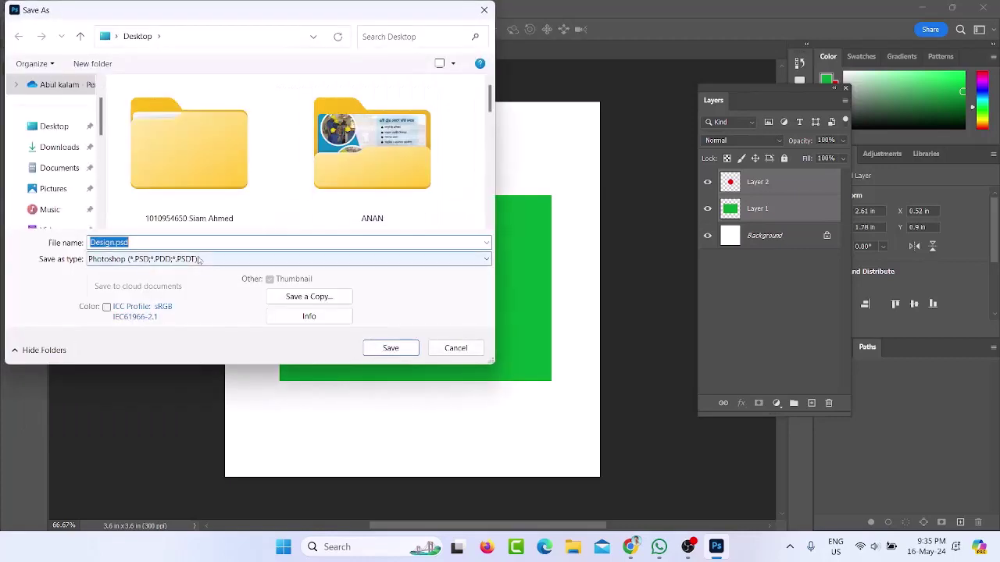
click(133, 258)
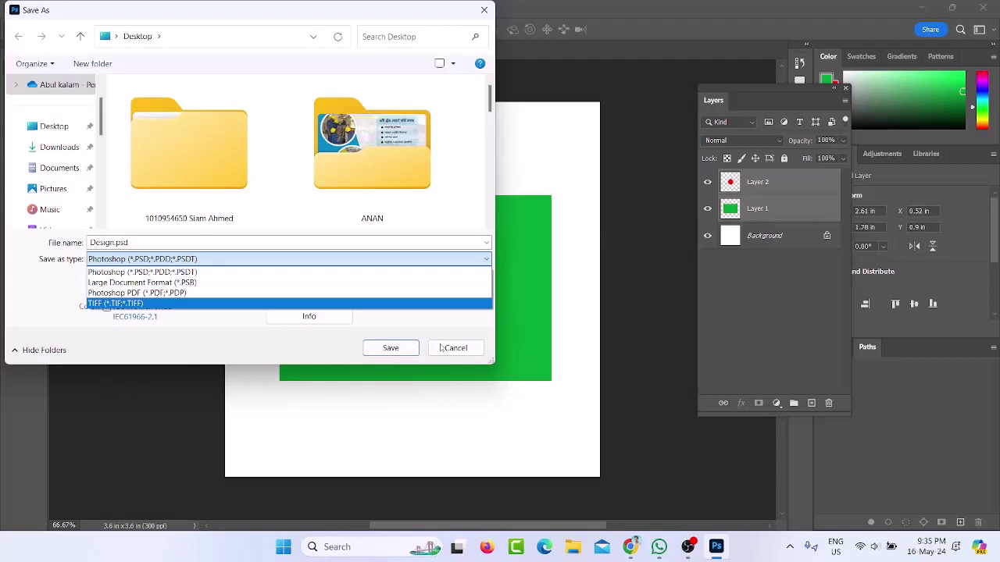
click(441, 348)
click(453, 348)
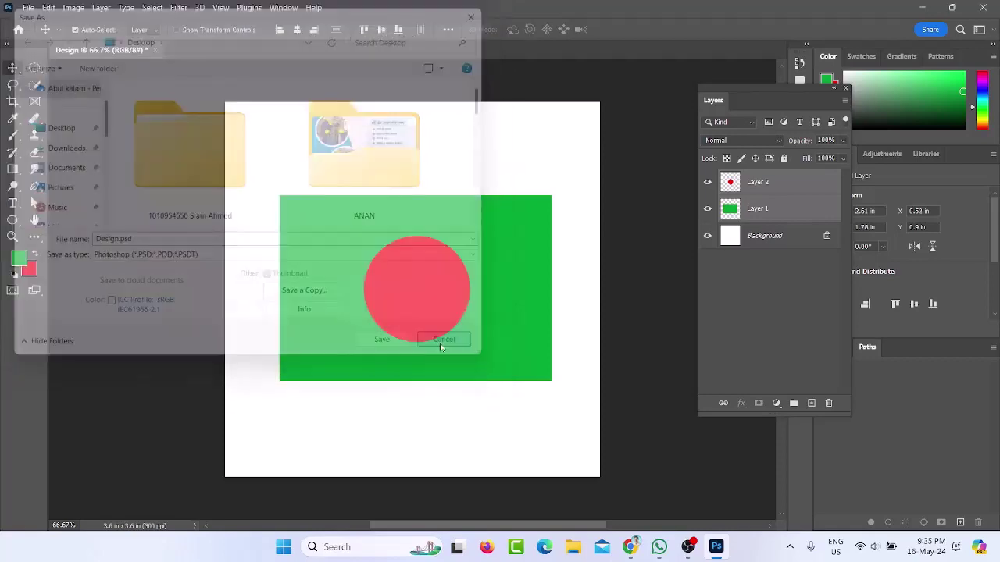
Save a copy of the design to the Desktop as the JPEG file Design.jpg, replacing the existing file
click(23, 8)
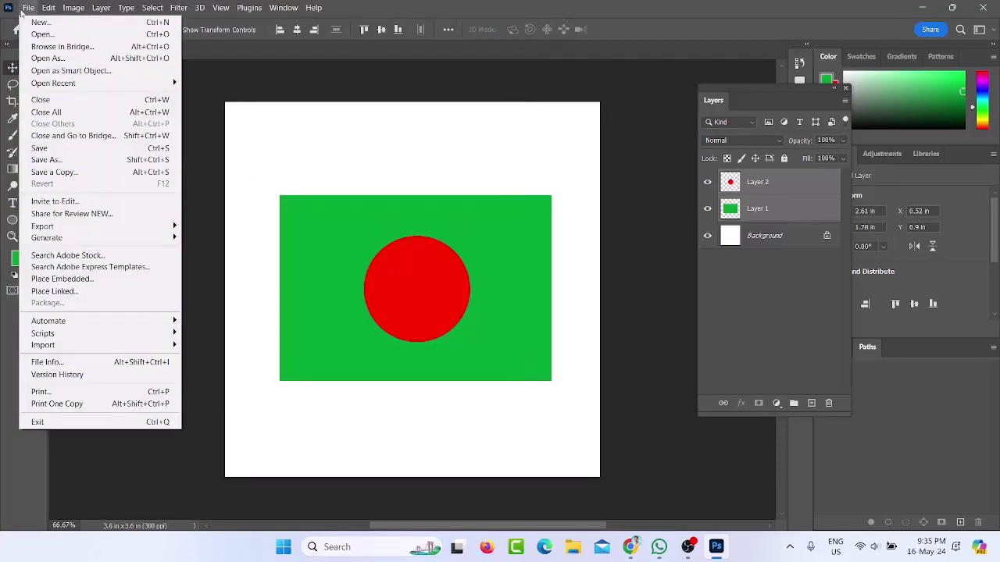
click(74, 173)
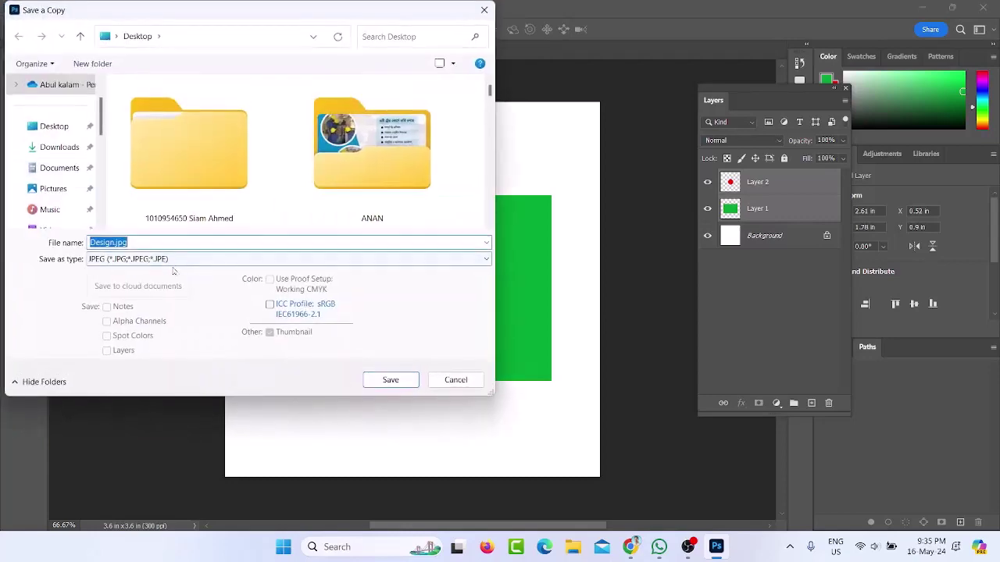
click(176, 262)
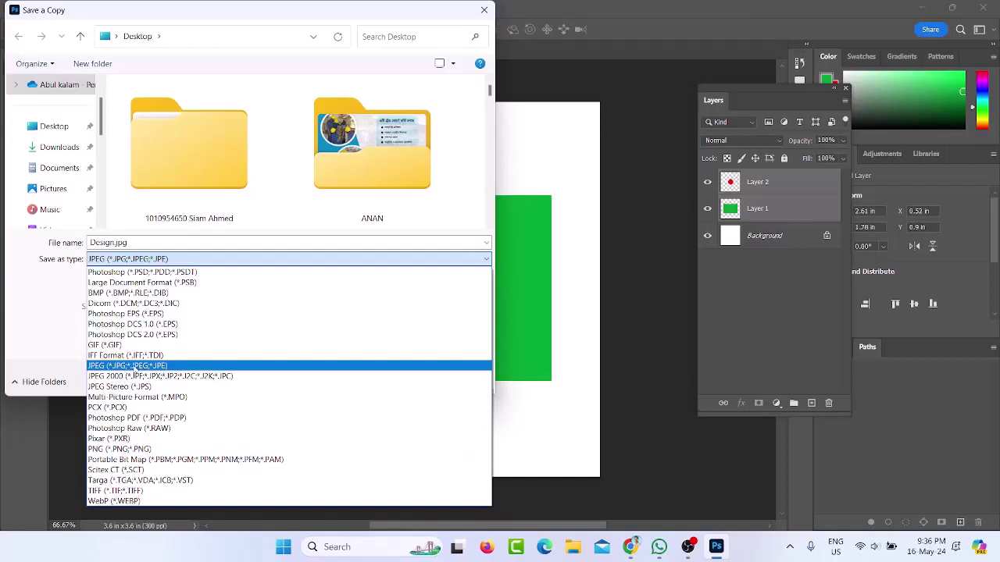
click(132, 366)
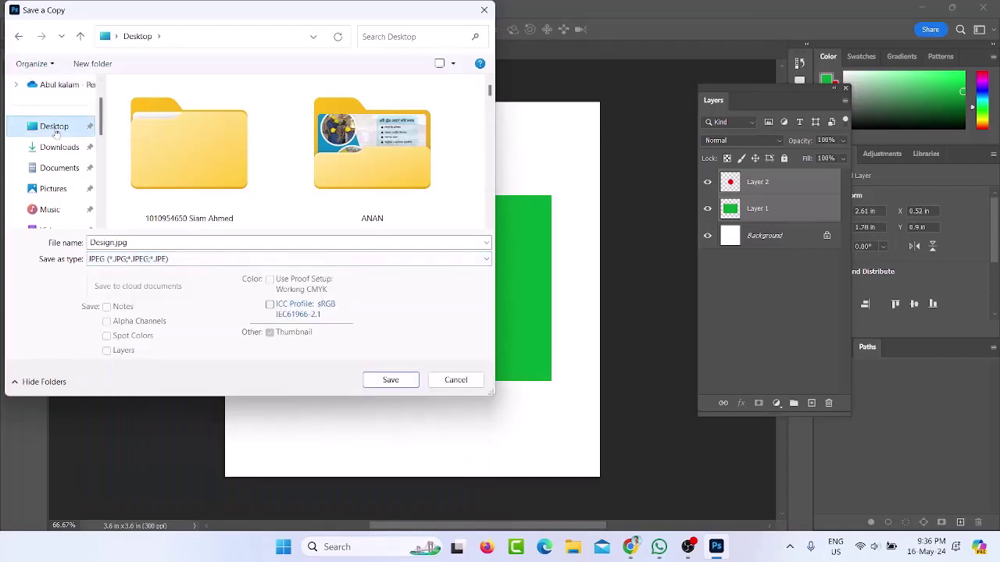
click(378, 385)
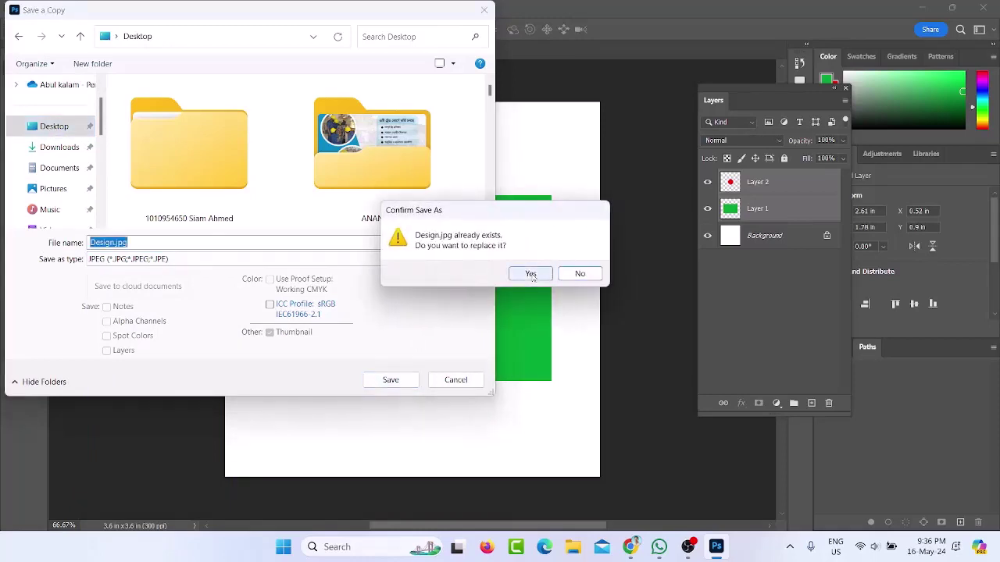
click(531, 273)
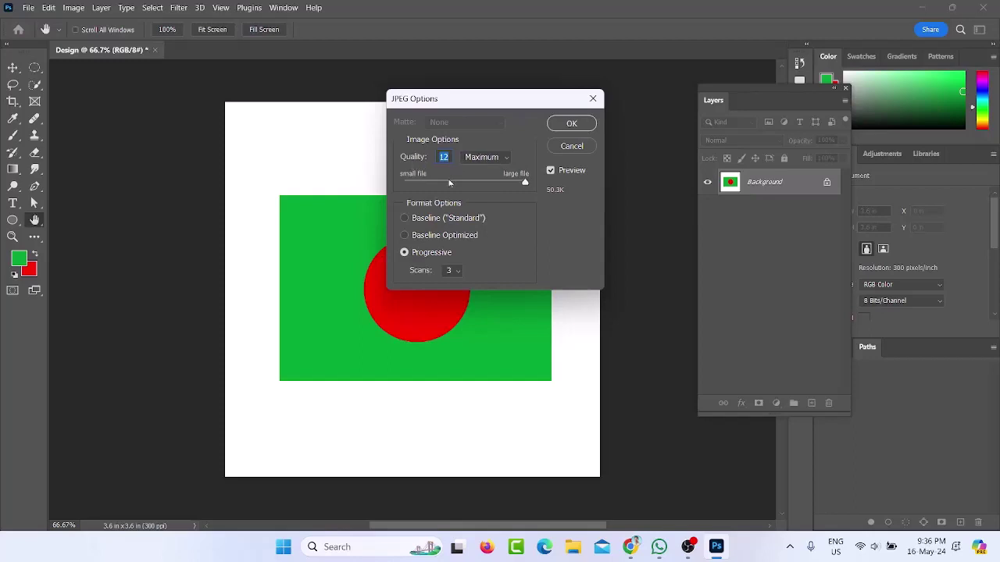
Try the Low, Medium and High quality presets in the JPEG options
click(490, 157)
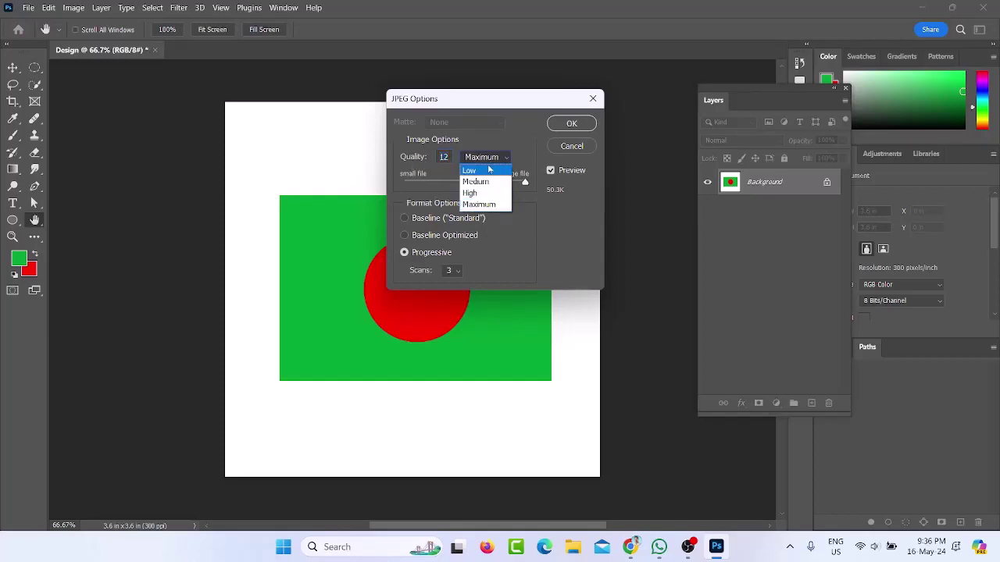
click(469, 169)
click(488, 159)
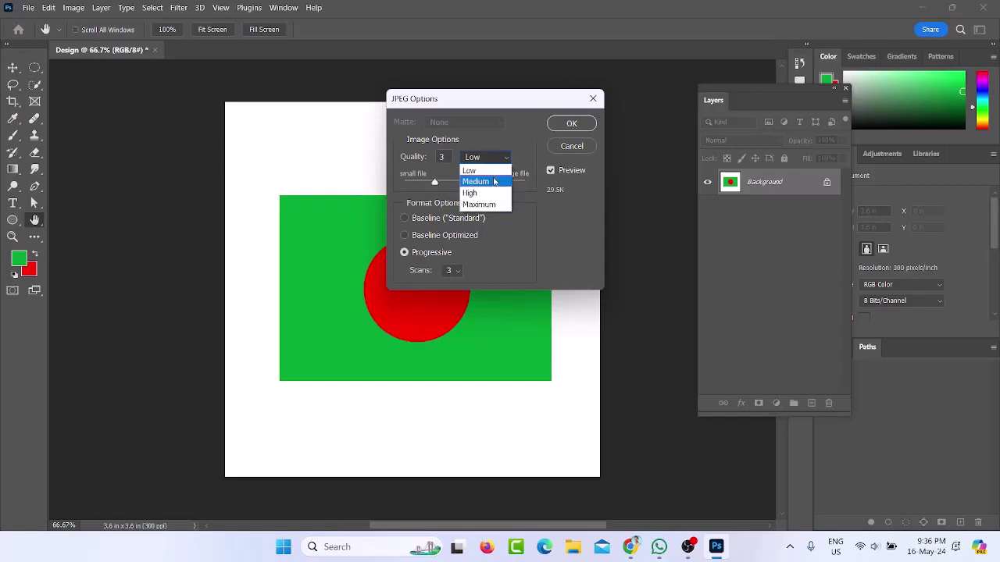
click(476, 181)
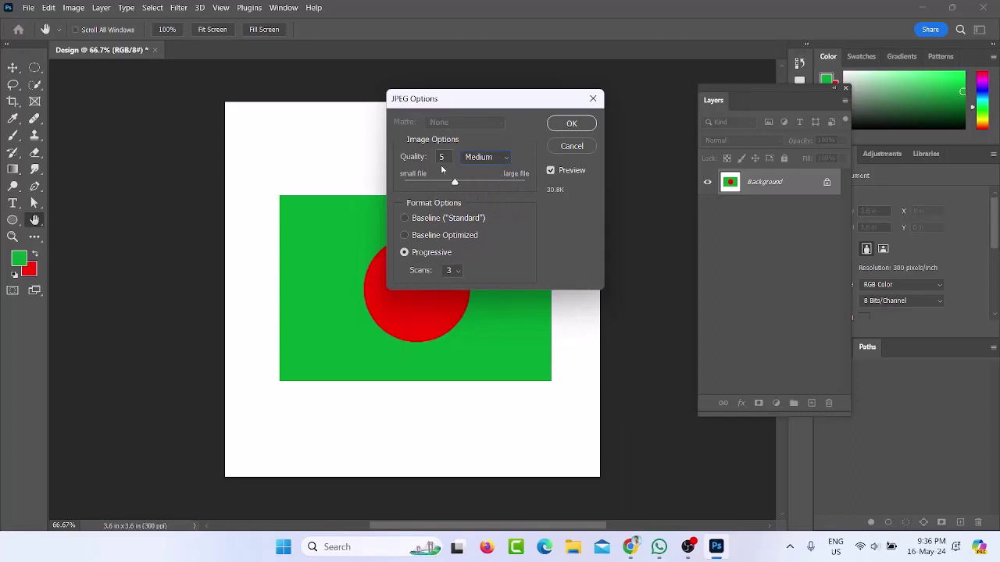
click(480, 159)
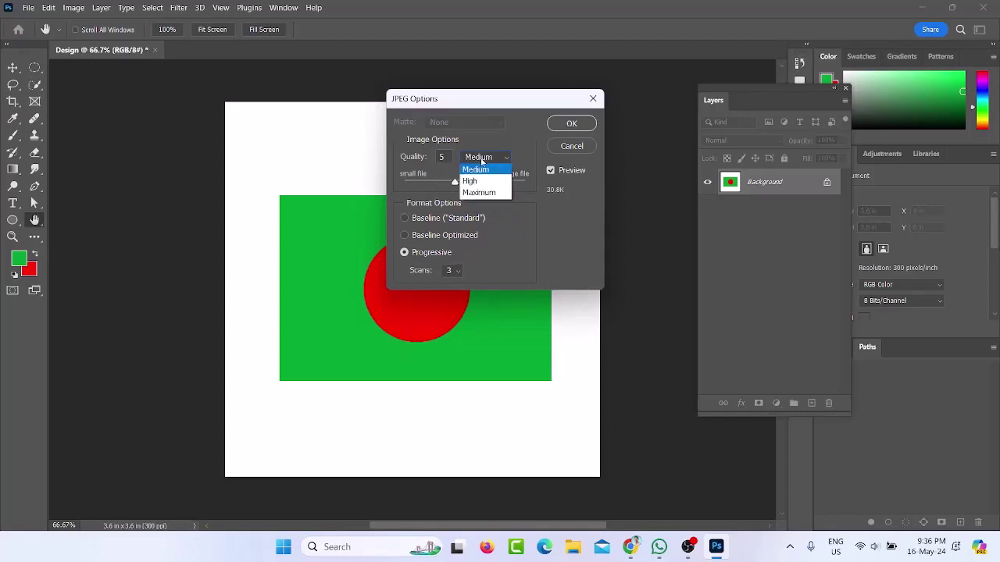
click(484, 194)
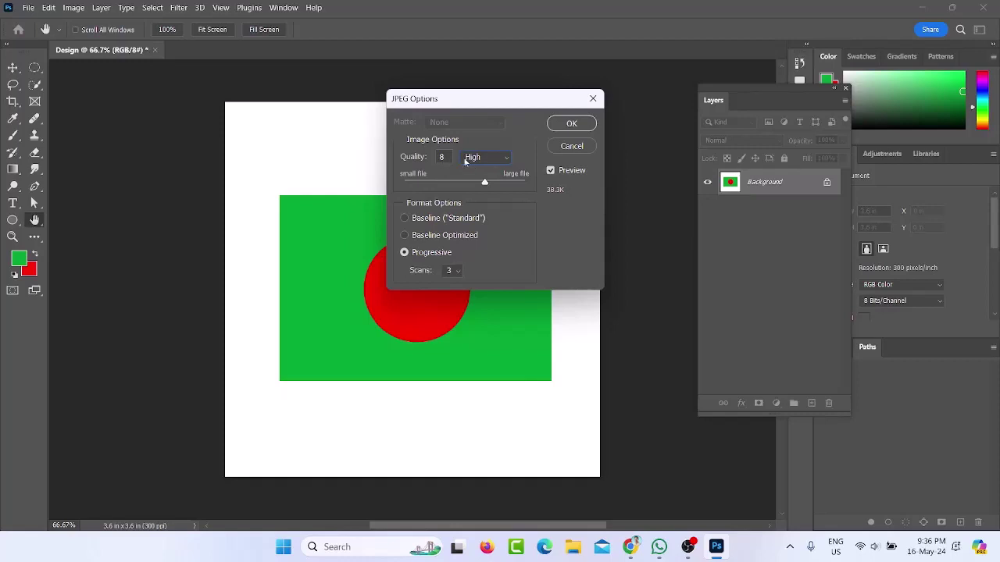
Choose the Maximum quality preset for the JPEG and raise the quality value to 12
click(473, 160)
click(485, 207)
click(489, 159)
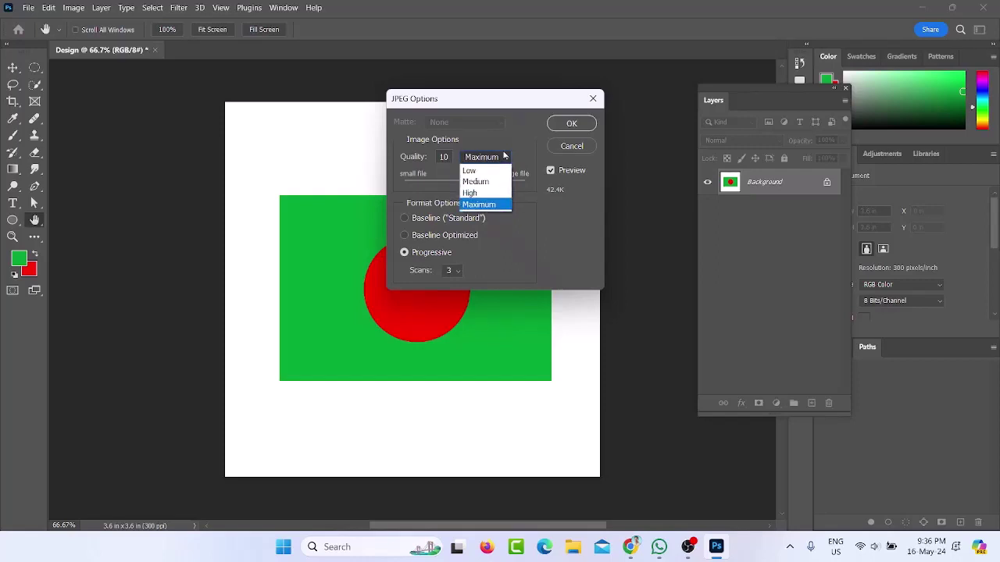
click(505, 157)
drag(505, 180, 525, 186)
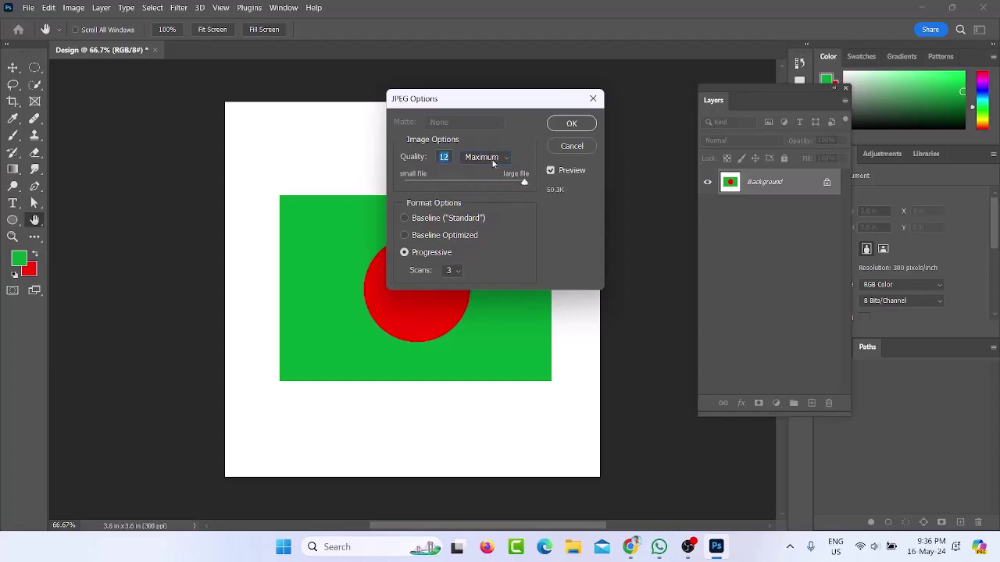
Compare the Baseline ("Standard") and Baseline Optimized format options by alternating between them for the JPEG
click(425, 219)
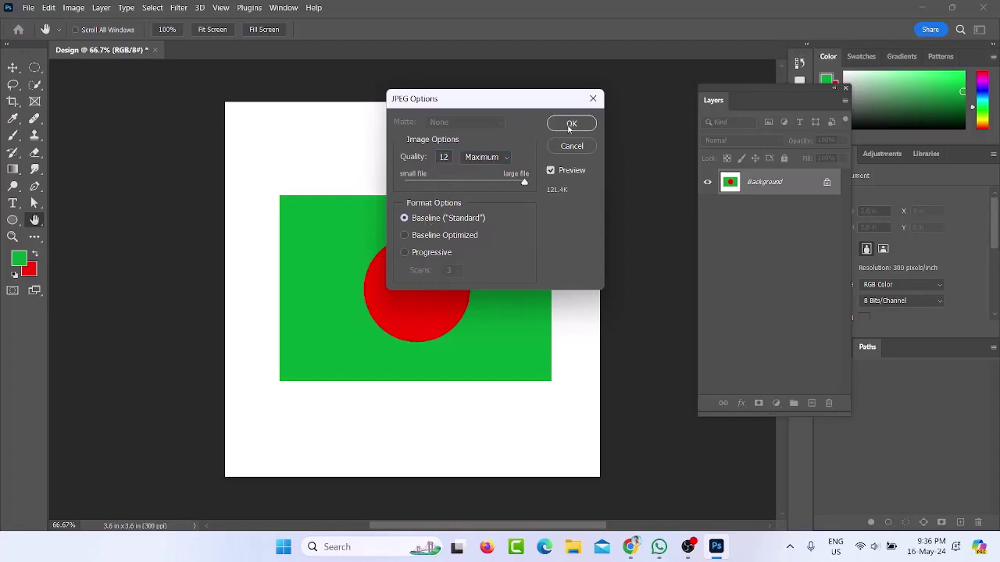
click(422, 236)
click(422, 219)
click(438, 238)
click(415, 219)
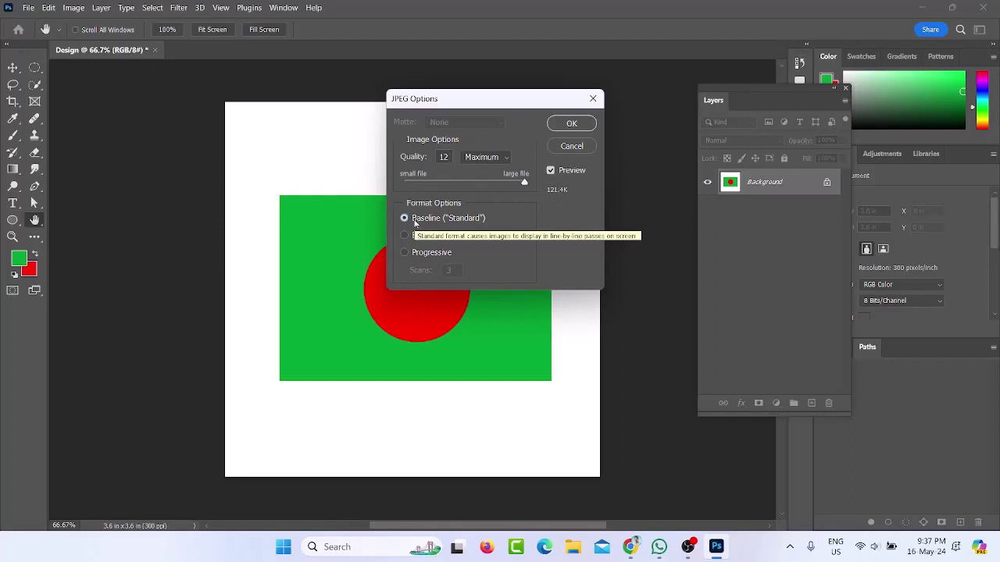
click(417, 236)
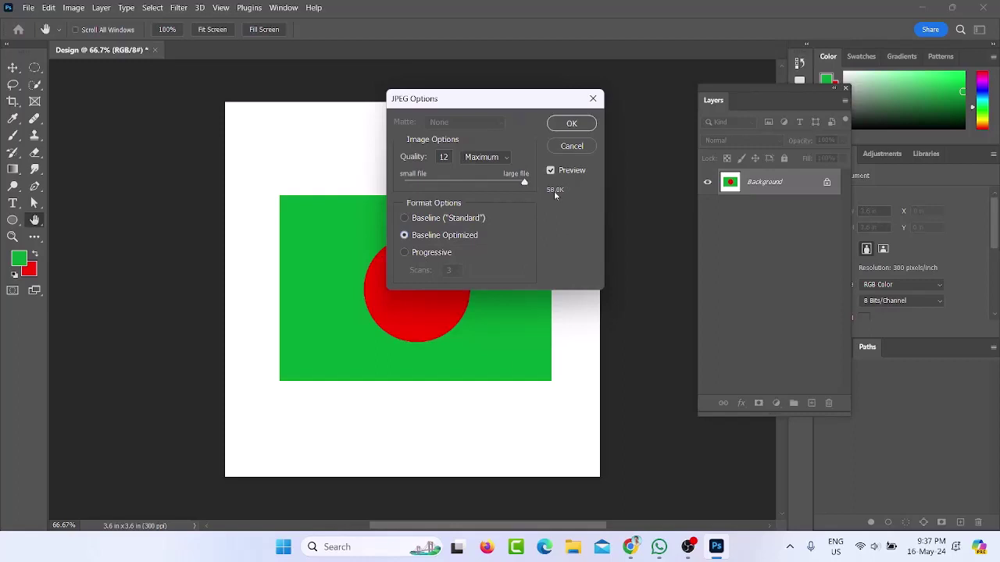
Try the Progressive format option for the JPEG with 4 and 5 scans
click(418, 253)
click(433, 236)
click(427, 254)
click(449, 271)
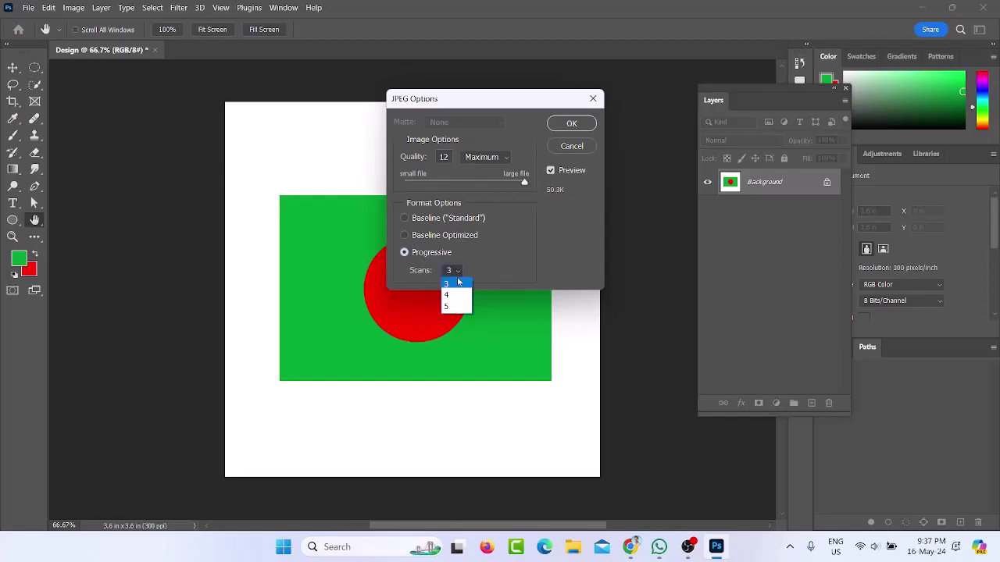
click(465, 292)
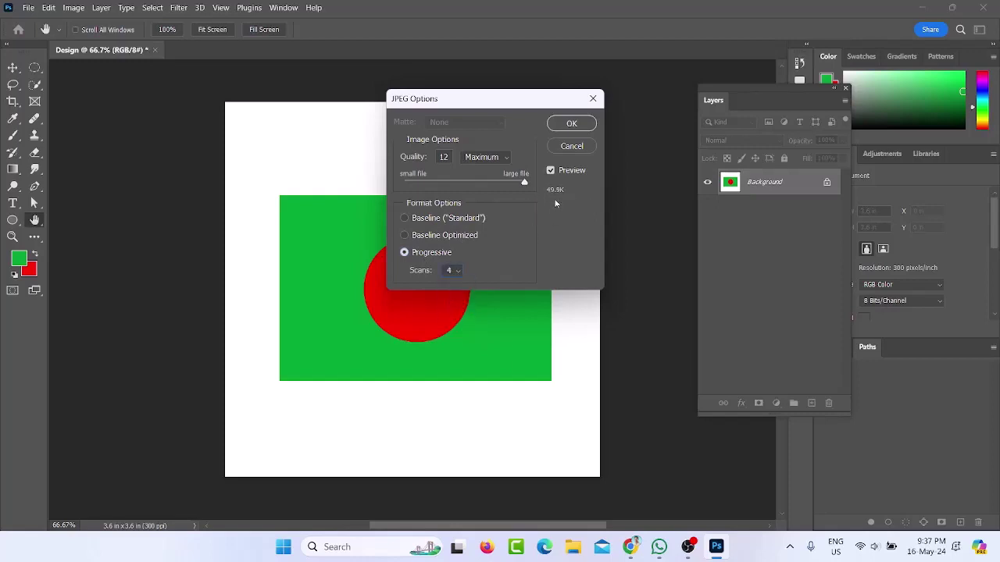
click(451, 270)
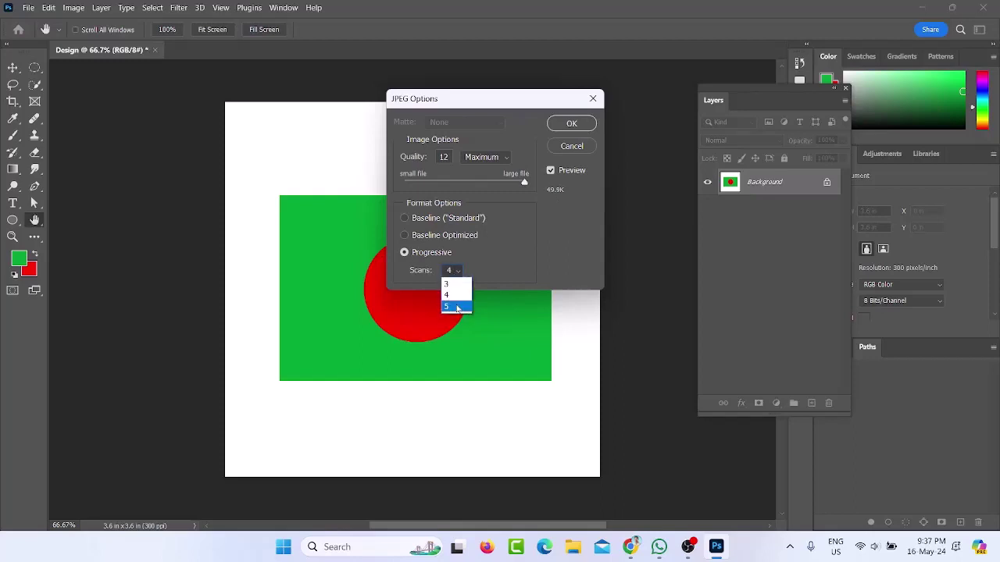
click(460, 308)
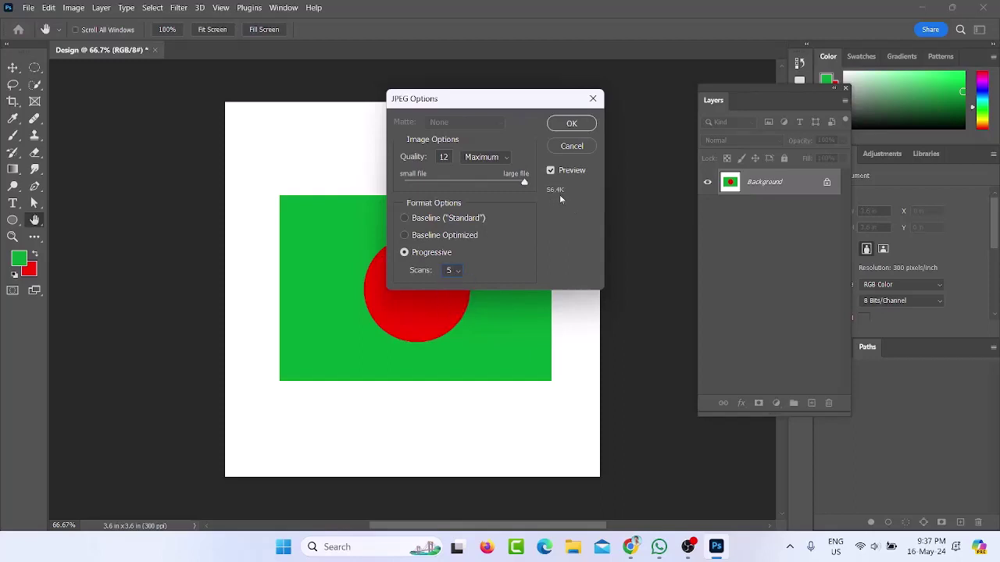
Set the JPEG format option to Baseline ("Standard") and finish saving the copy
click(453, 271)
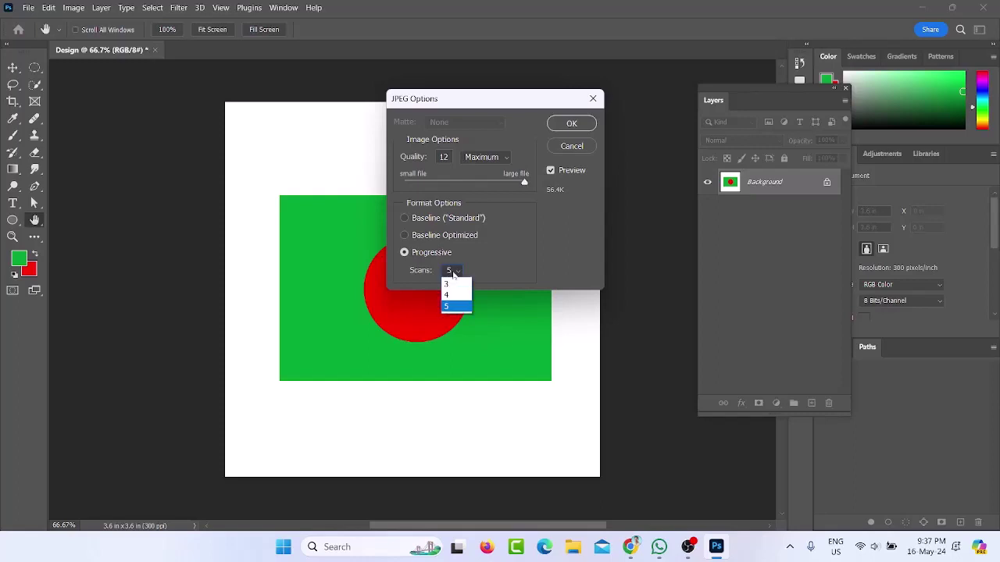
click(423, 240)
click(423, 240)
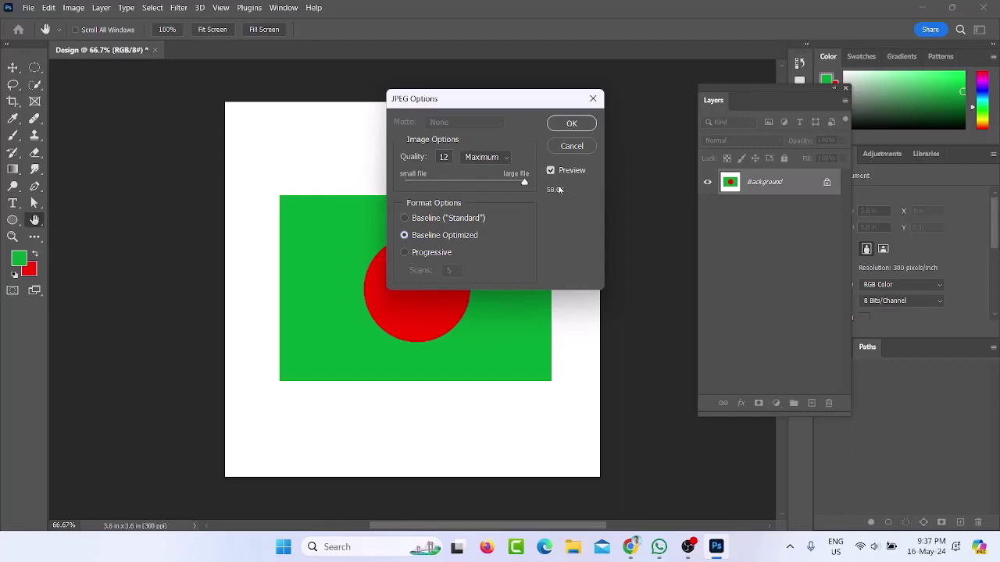
click(404, 219)
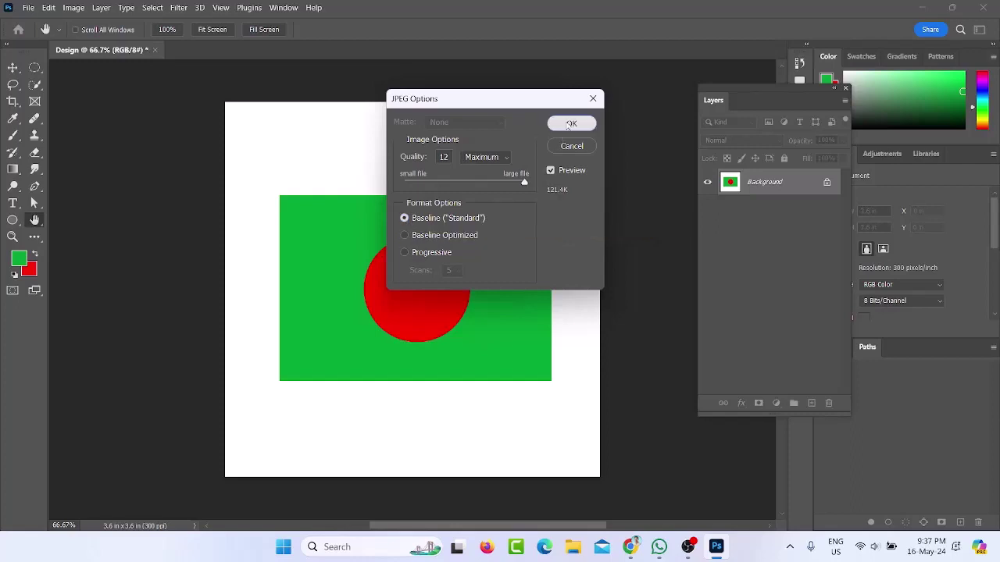
click(570, 125)
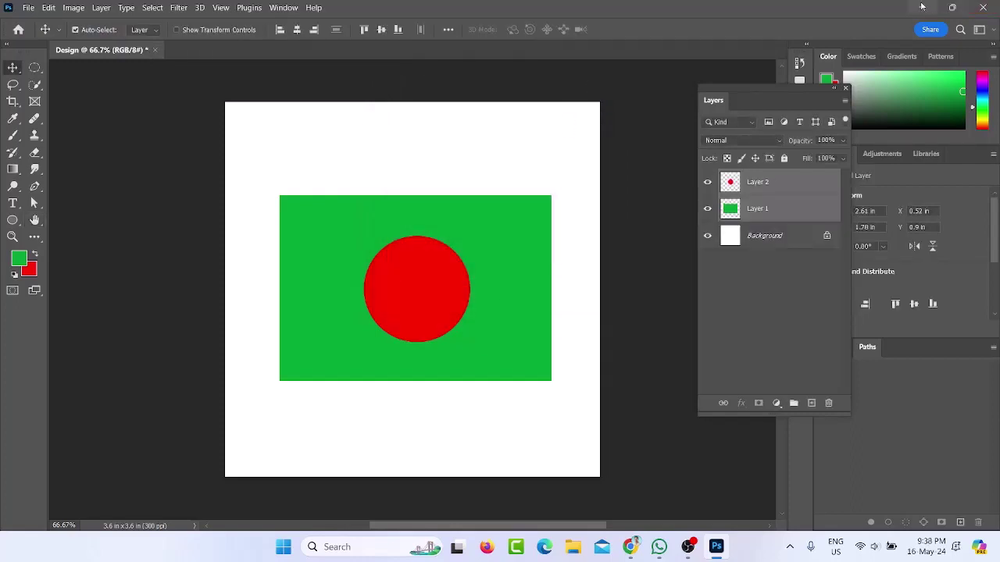
Minimise Photoshop and open the saved Design.jpg from the desktop in the image viewer to check it
click(921, 7)
click(922, 7)
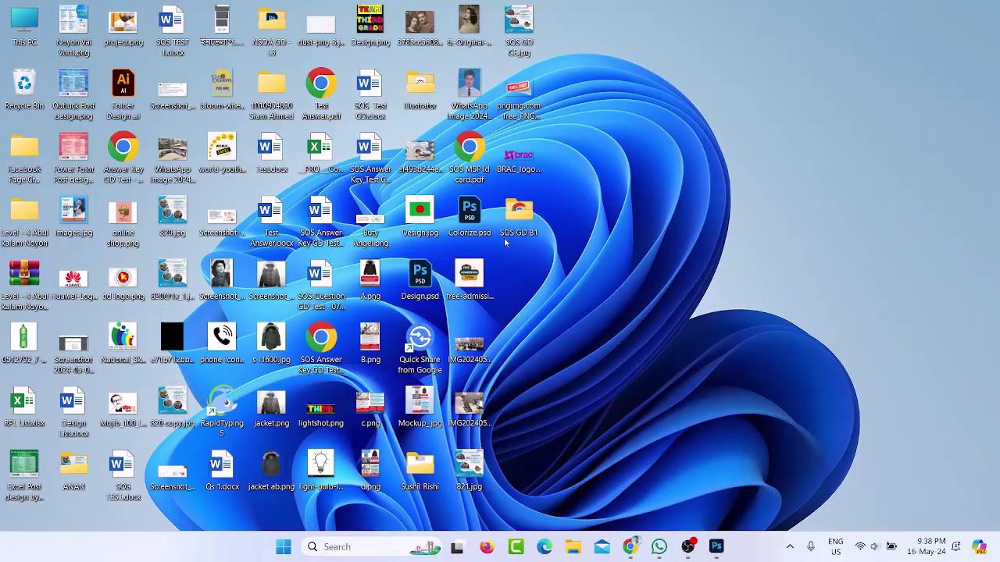
double_click(420, 213)
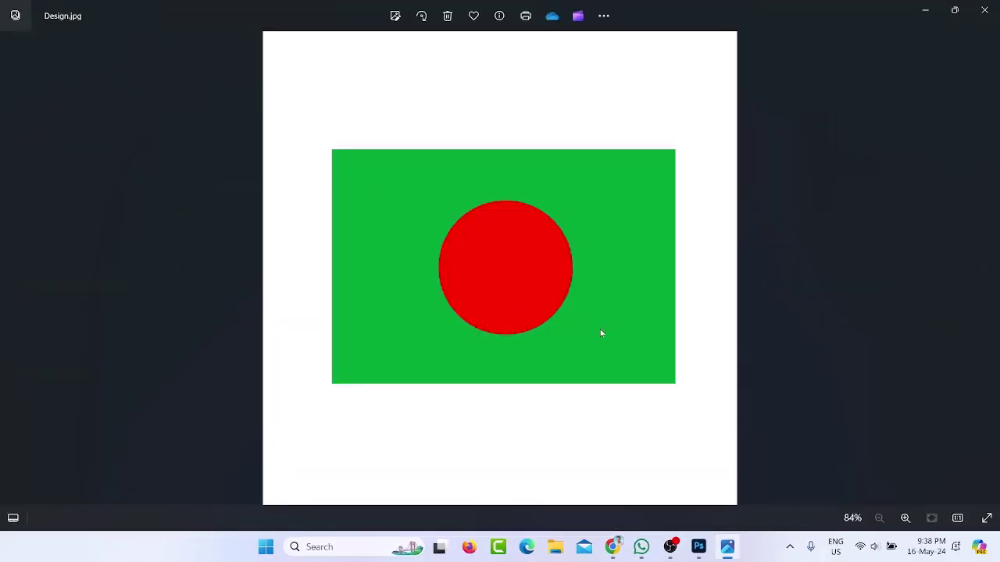
Close the WhatsApp window and the image viewer, and switch back to Photoshop
right_click(641, 547)
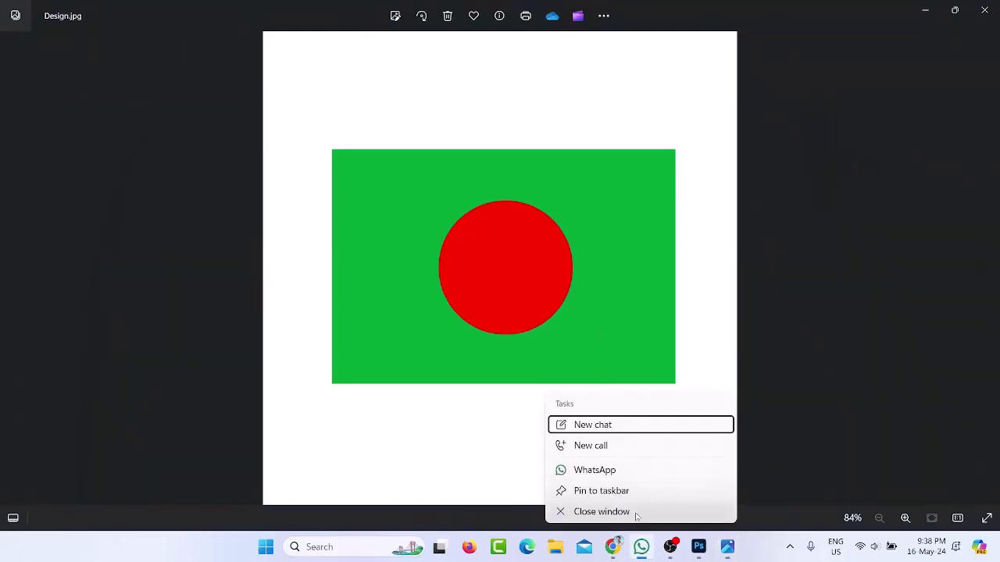
click(636, 515)
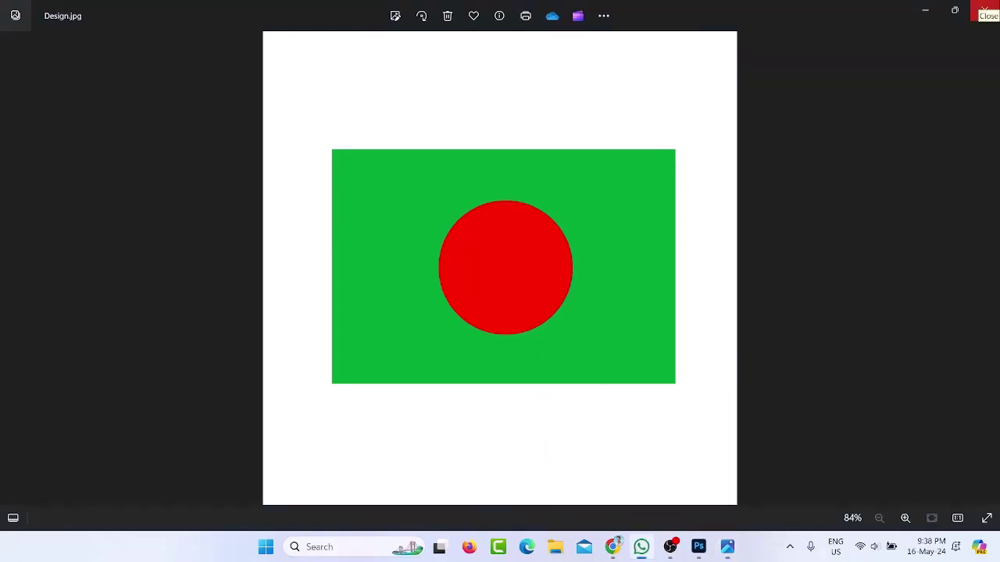
click(984, 10)
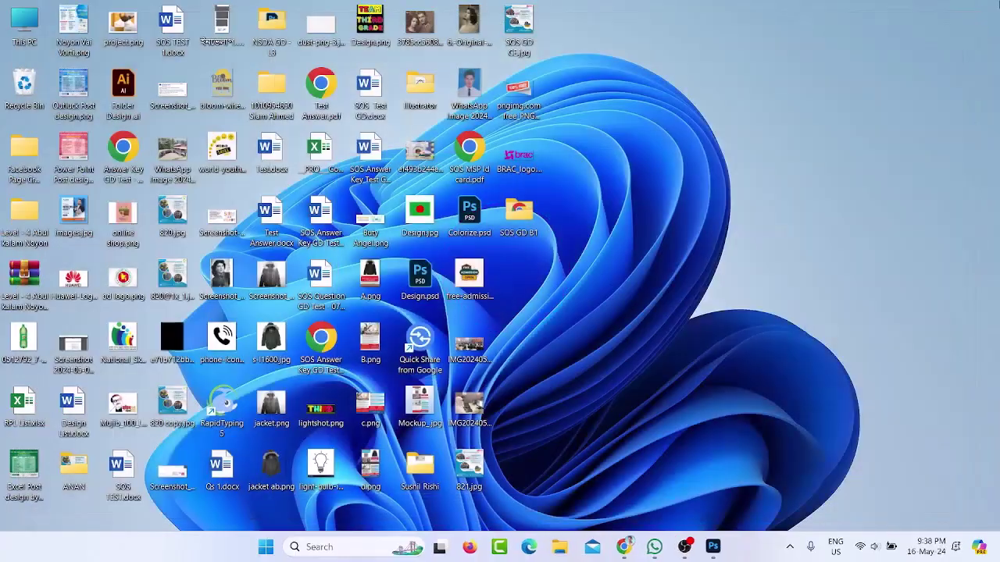
click(715, 545)
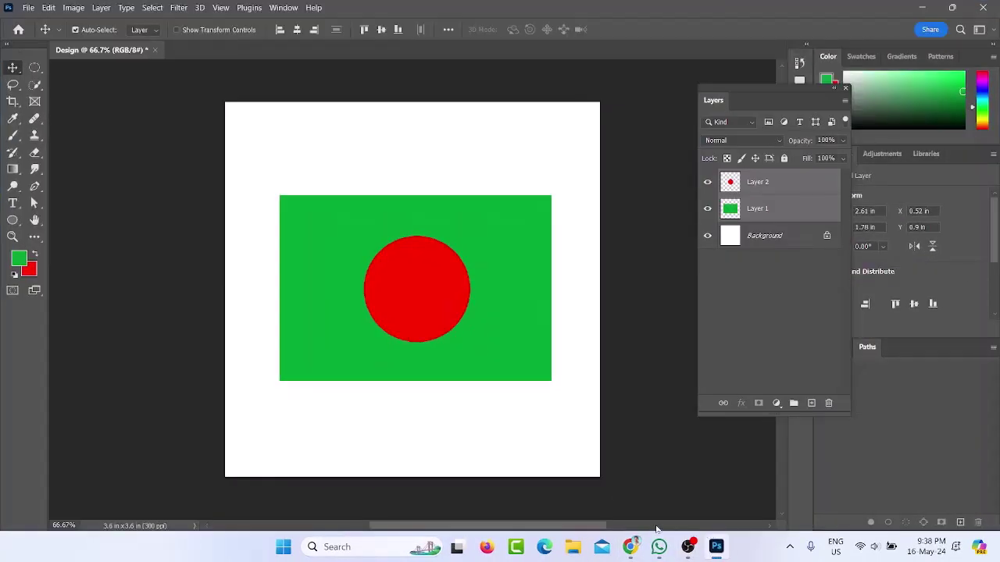
mouse_move(659, 547)
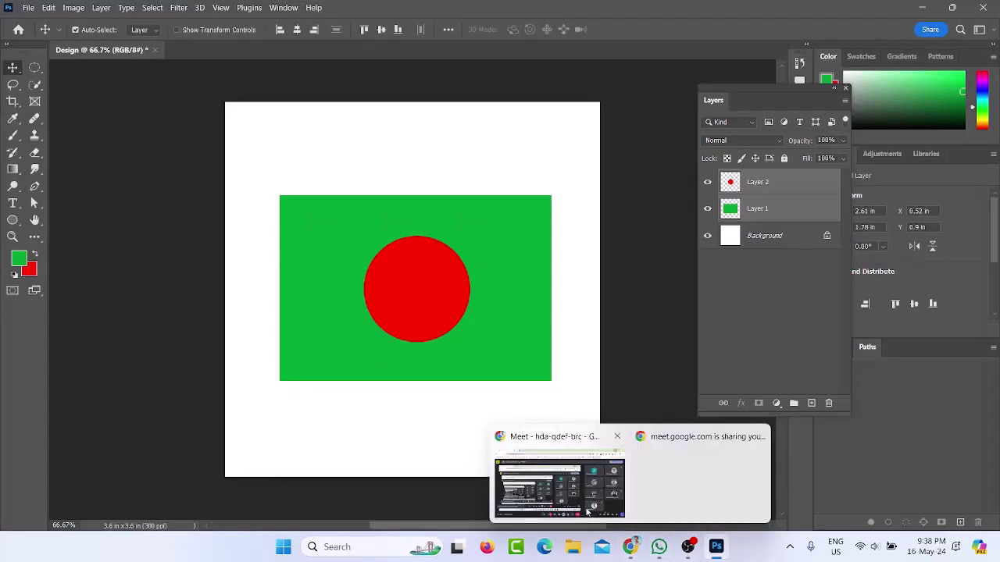
Switch to the Google Meet window to check the call, and return to Photoshop
click(588, 512)
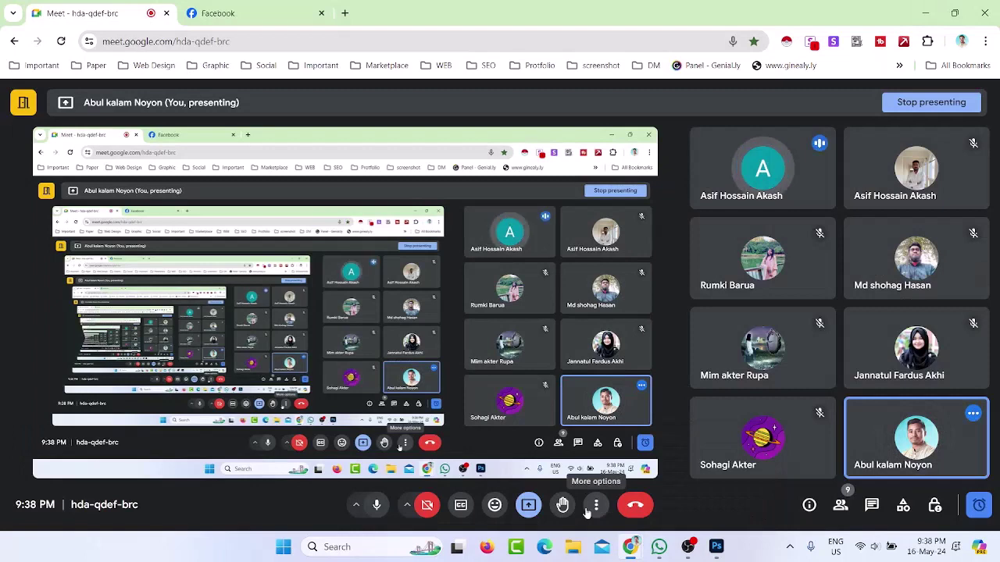
mouse_move(767, 389)
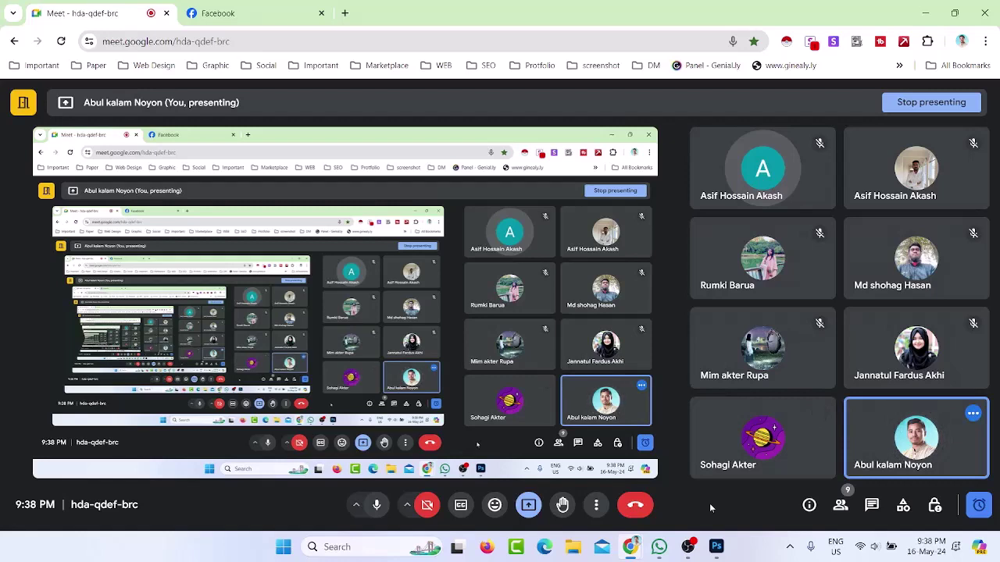
click(925, 13)
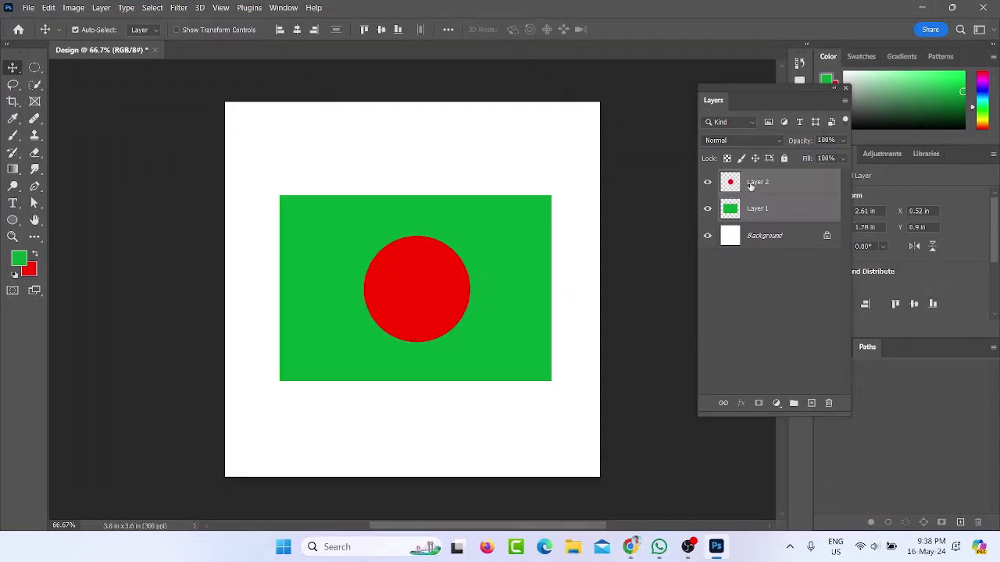
Hide Layer 1 and Layer 2 so only the white Background shows
click(707, 208)
click(707, 183)
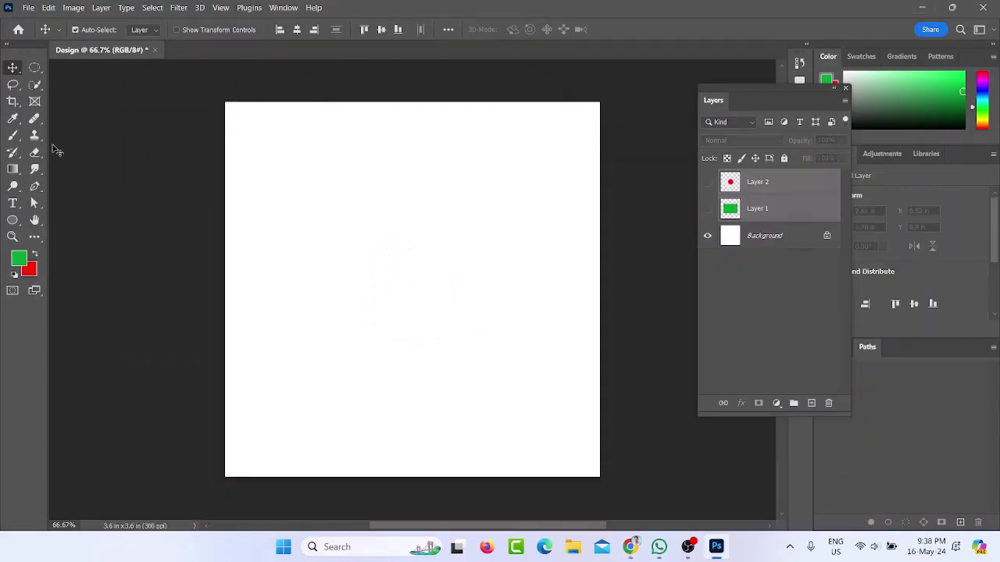
Build one combined selection from four overlapping ellipses with the Elliptical Marquee tool in Add to selection mode
click(34, 67)
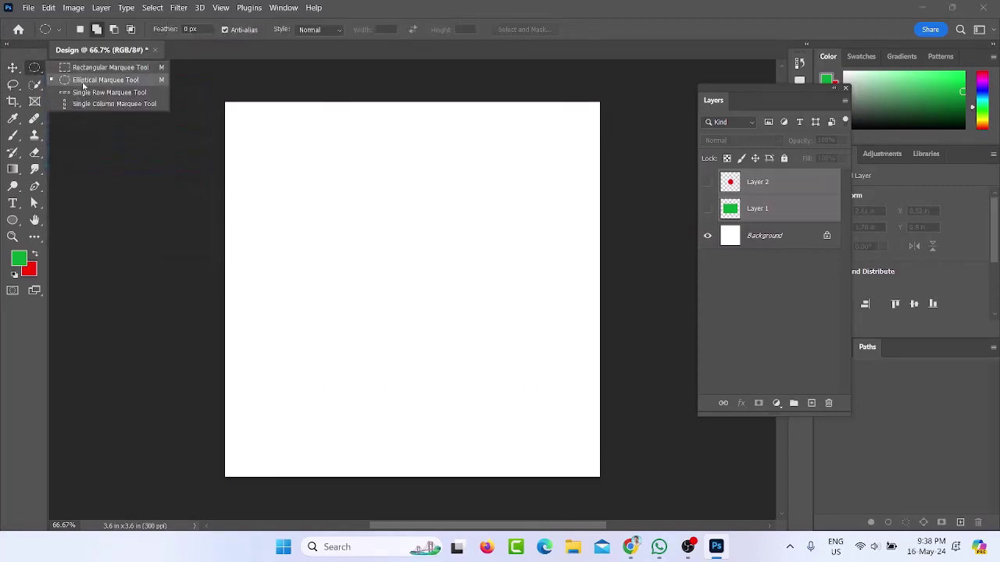
click(83, 85)
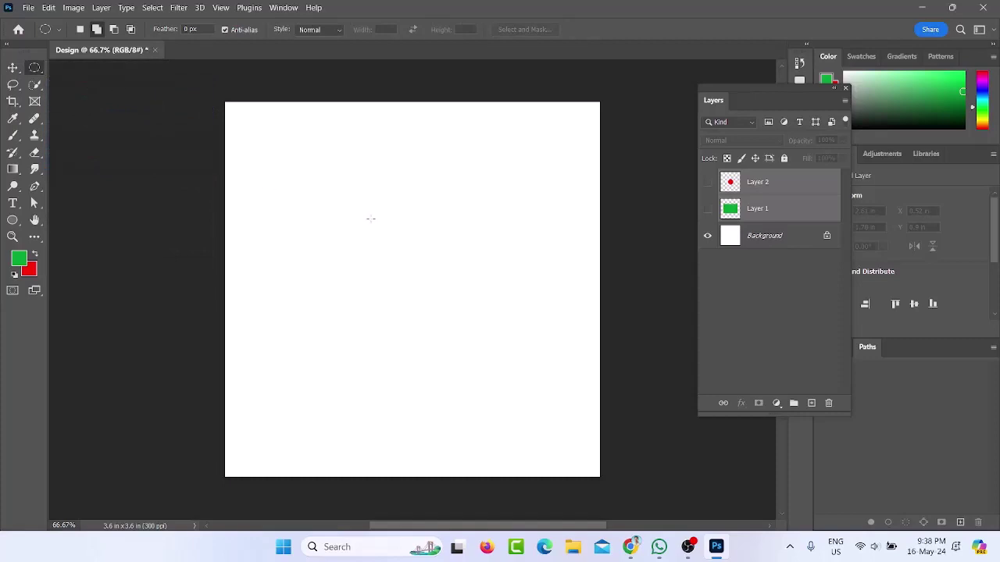
drag(385, 251, 430, 329)
drag(485, 271, 357, 181)
drag(511, 274, 439, 220)
drag(275, 193, 414, 348)
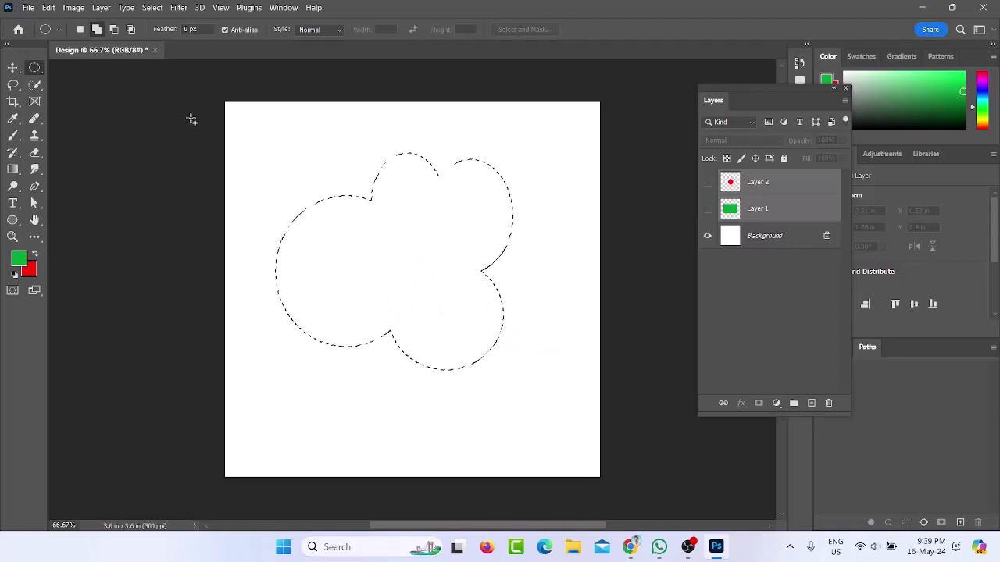
Subtract overlapping ellipses from the combined selection until nothing remains, using about a 2.24 by 3.1 in ellipse for the last cut
click(113, 30)
drag(224, 186, 313, 376)
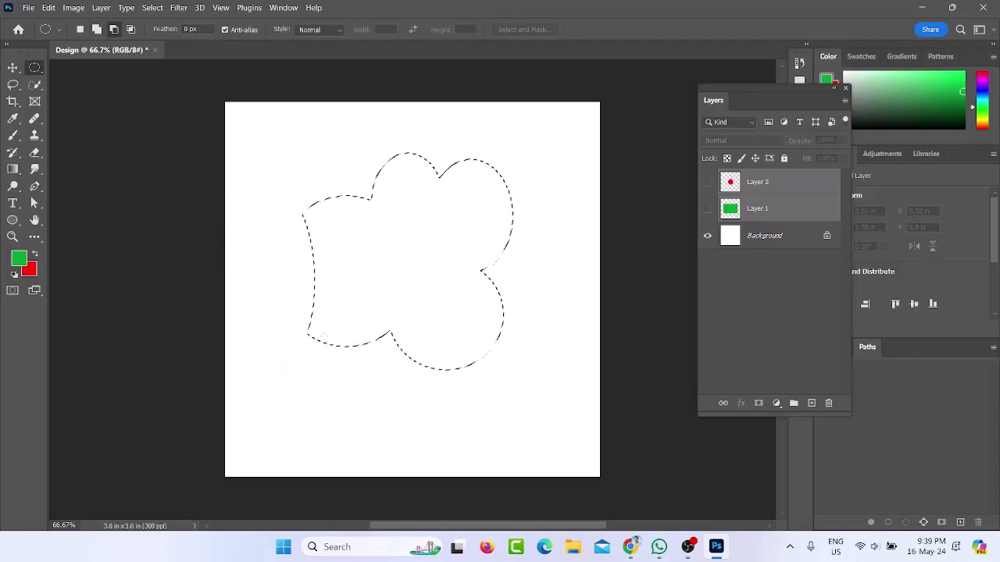
drag(257, 160, 461, 425)
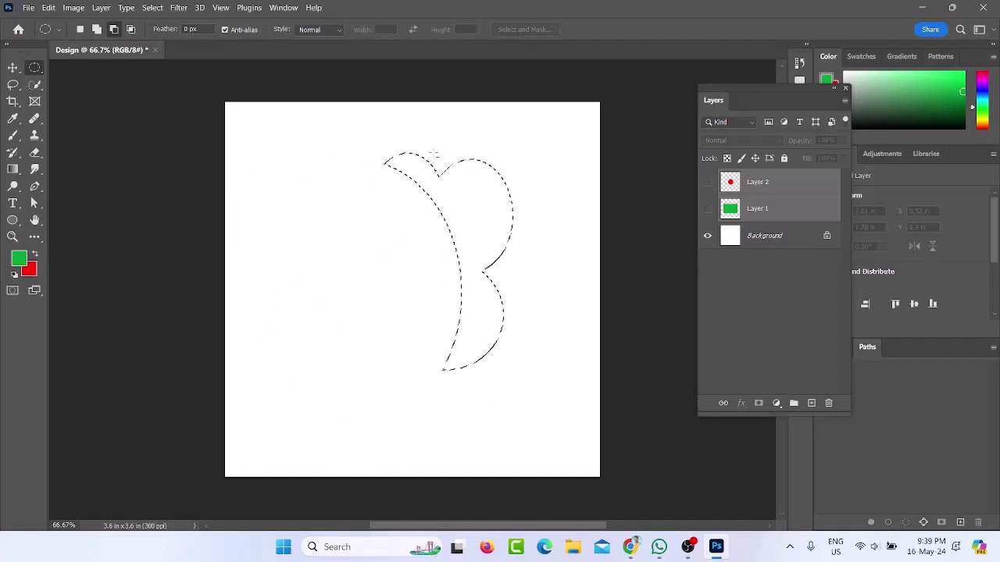
drag(488, 196, 549, 269)
drag(343, 130, 574, 428)
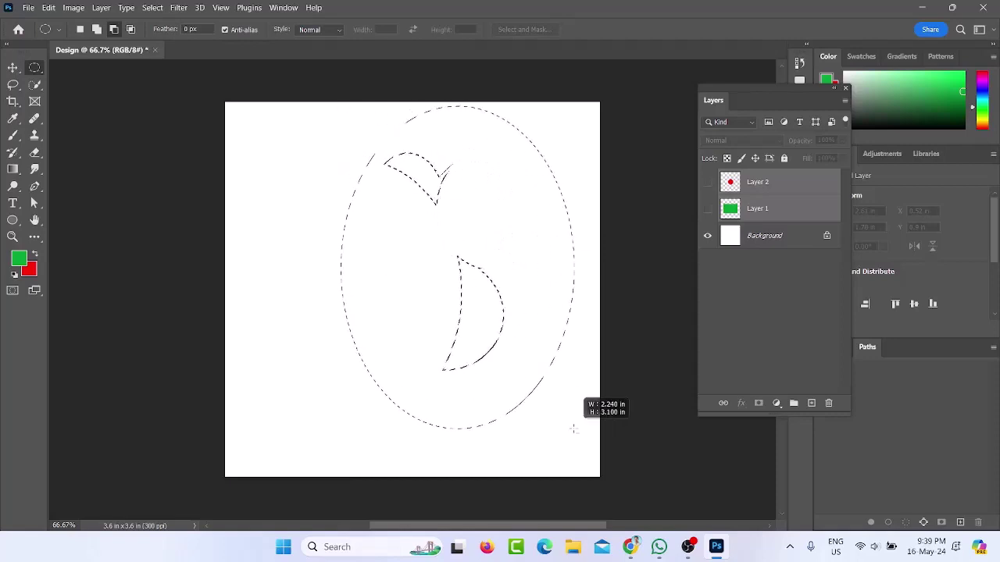
click(472, 214)
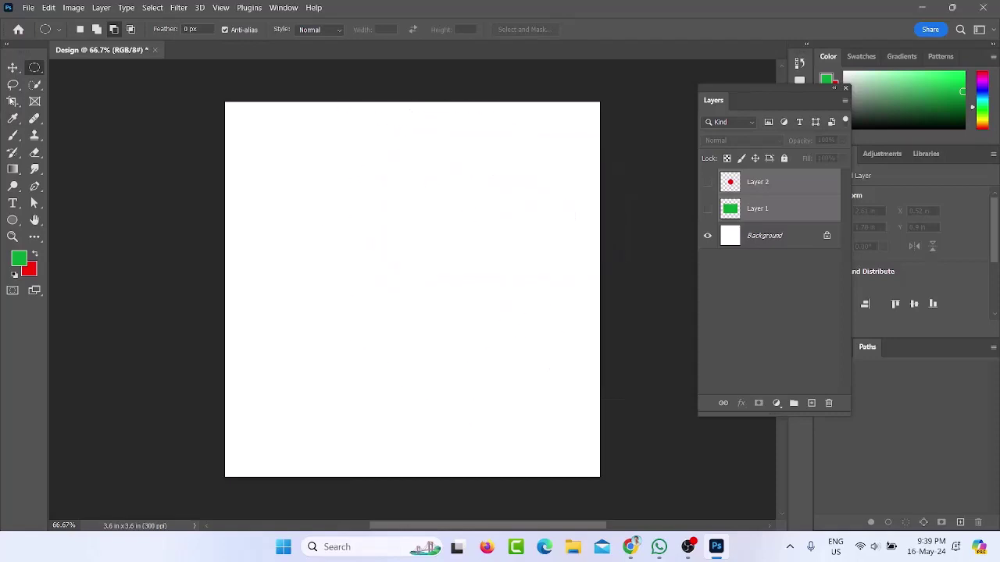
Select a circle near the canvas centre and try intersecting it with overlapping ellipses, undoing each attempt
drag(427, 322, 471, 363)
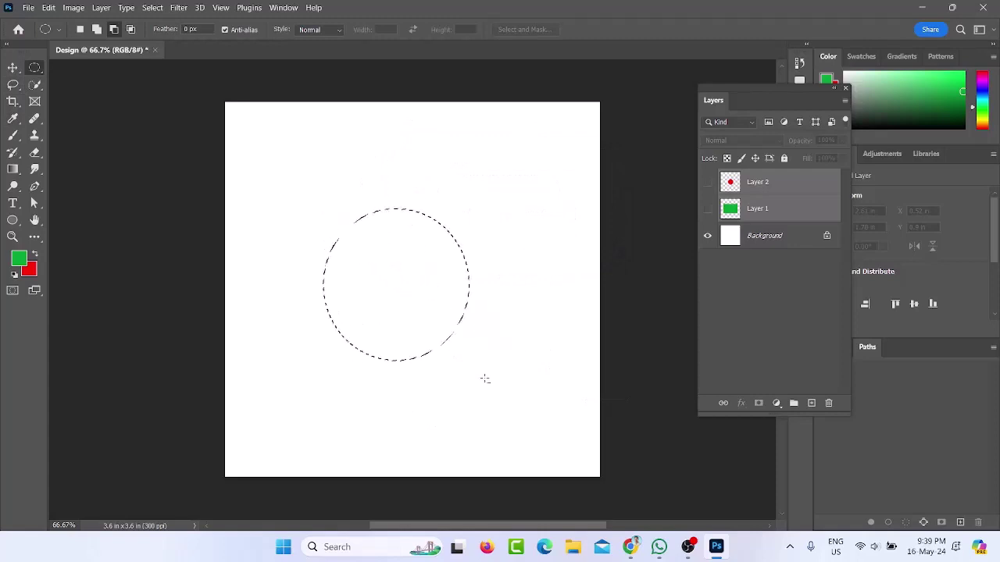
click(131, 30)
drag(377, 170, 517, 340)
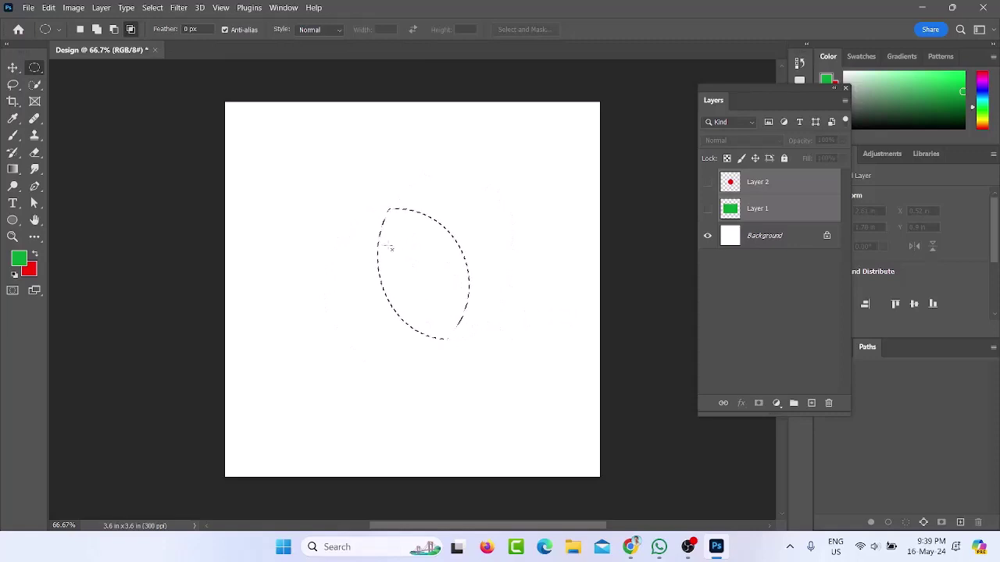
key(ctrl+z)
drag(396, 182, 540, 334)
key(ctrl+z)
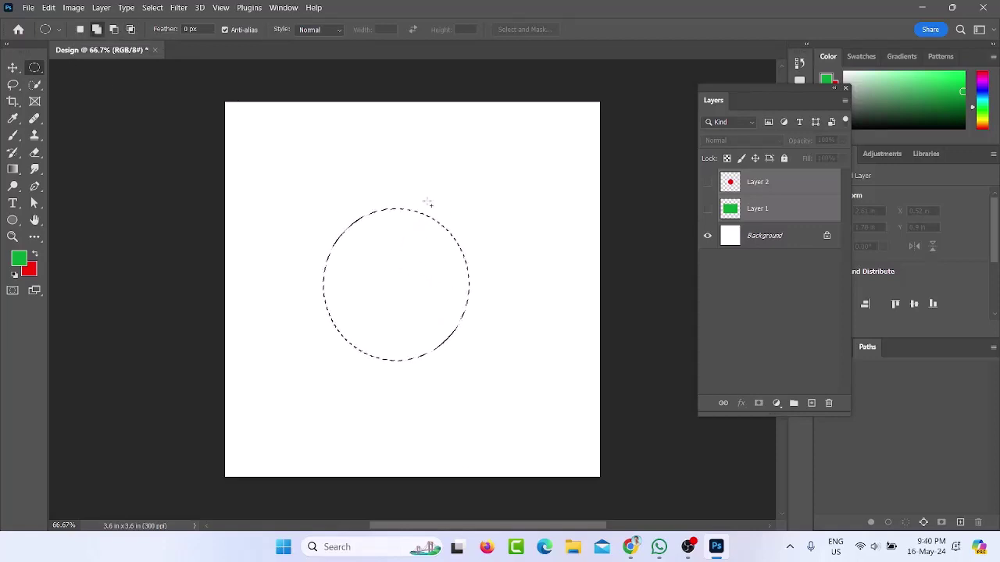
Demonstrate the temporary add, subtract and intersect modes on the circular selection with further overlapping ellipses
drag(436, 201, 553, 316)
key(alt)
drag(421, 151, 597, 345)
key(shift)
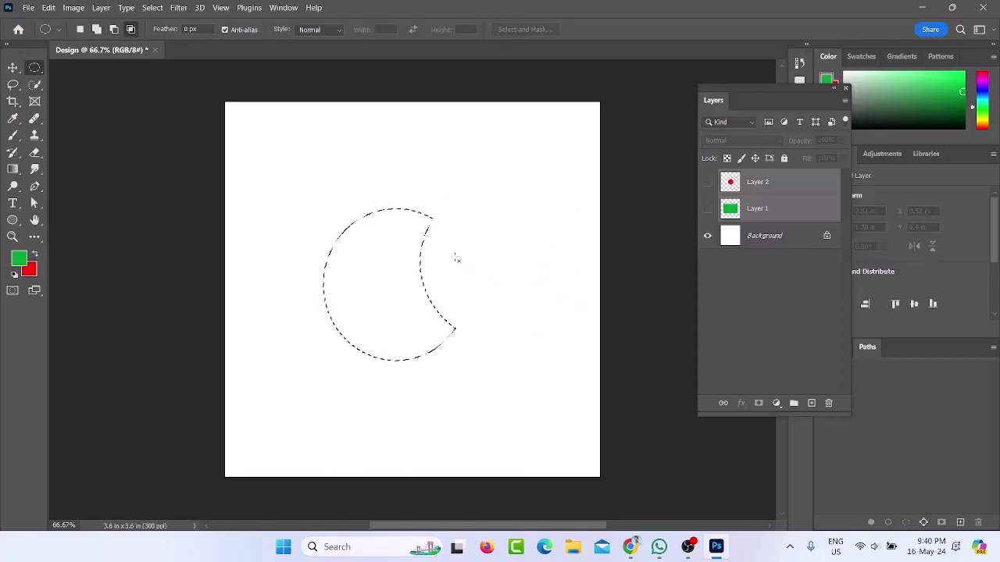
drag(415, 203, 539, 373)
key(shift+alt)
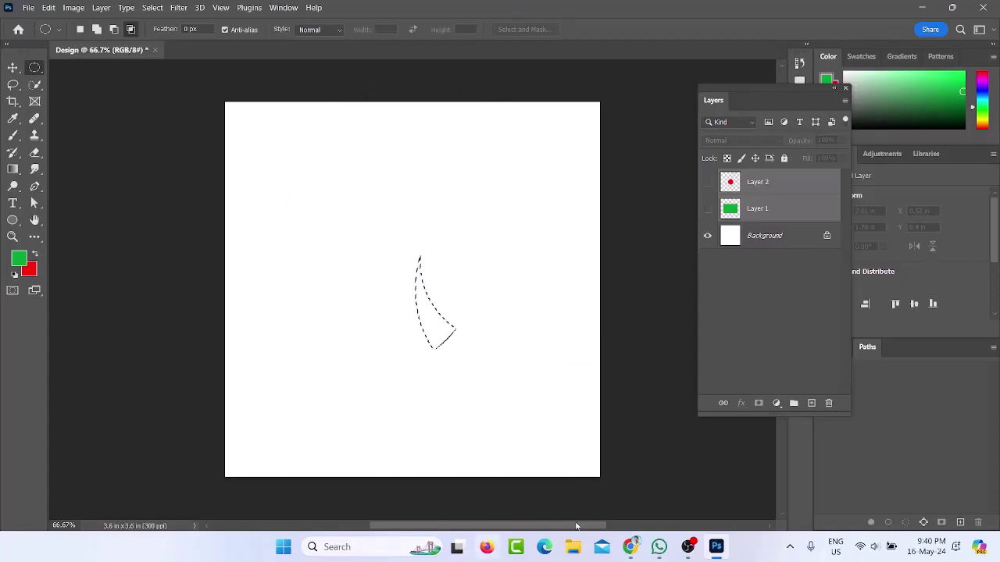
Check the Google Meet call twice, returning to Photoshop each time
mouse_move(622, 553)
click(596, 507)
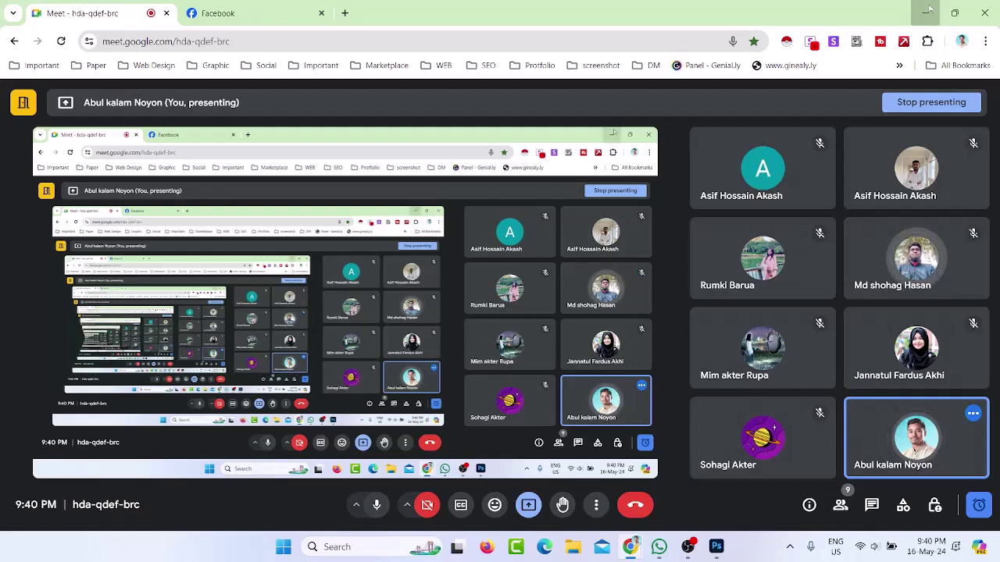
key(alt+Tab)
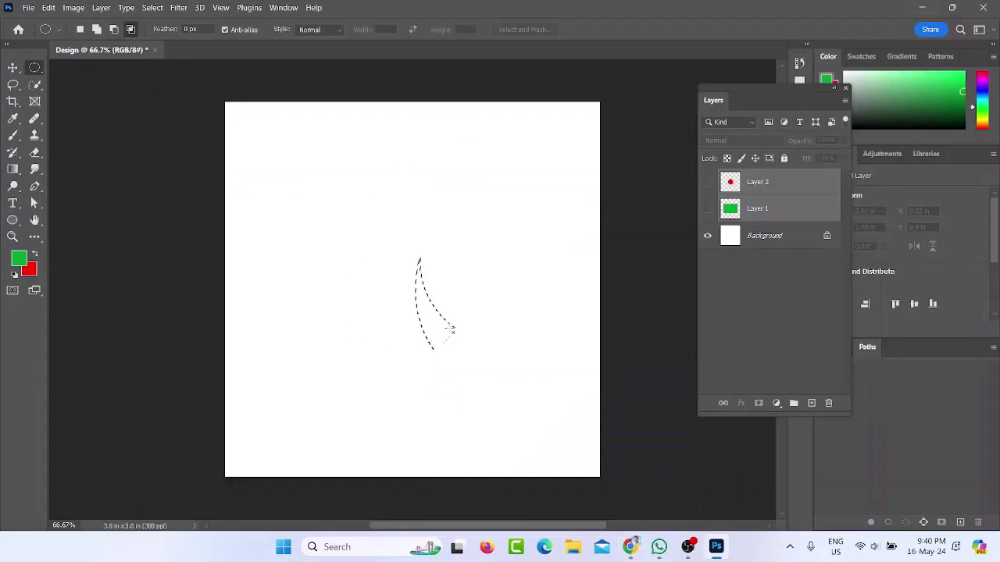
mouse_move(634, 545)
click(558, 481)
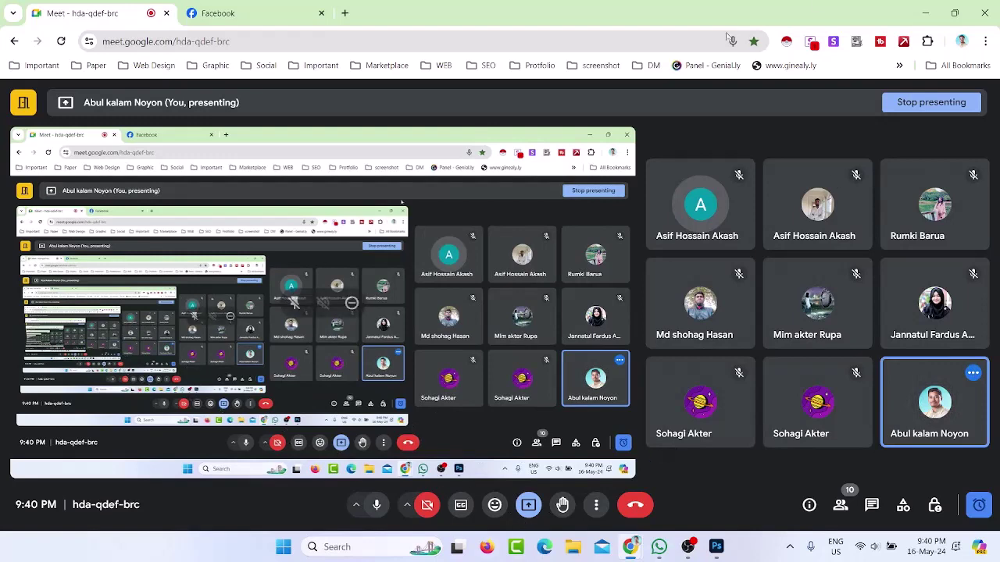
click(924, 13)
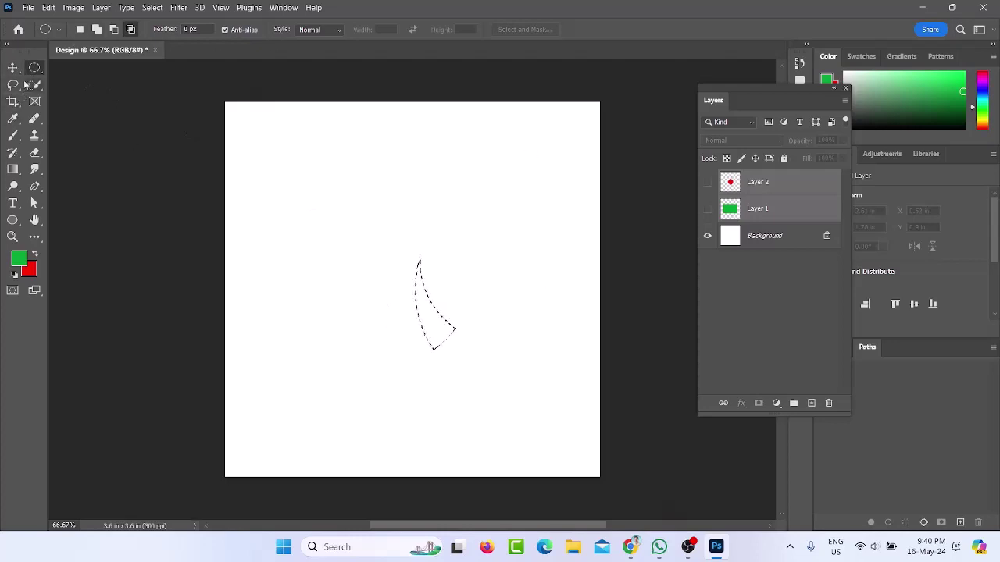
Clear the selection and set the Rectangular Marquee tool's style to Fixed Size
click(476, 302)
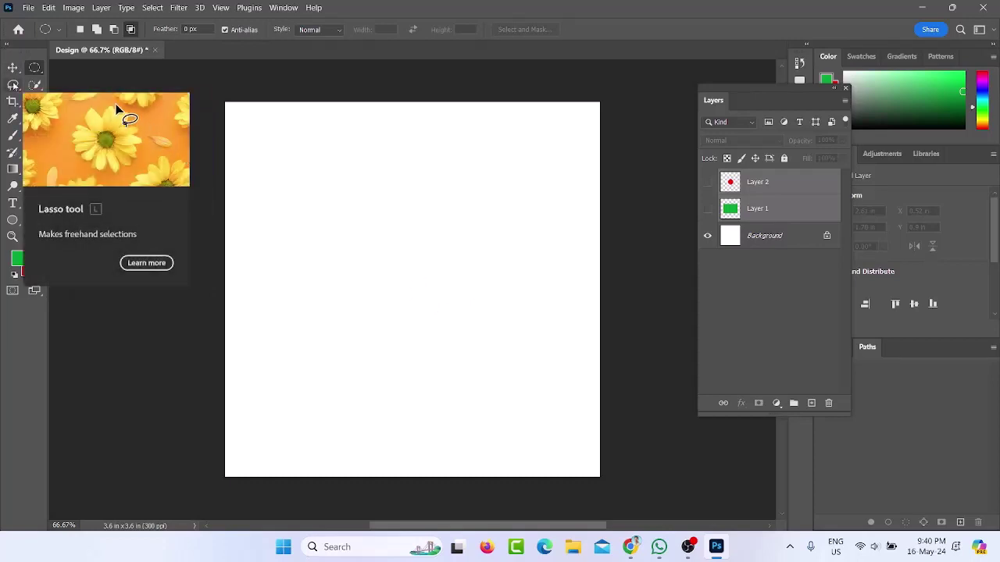
right_click(35, 67)
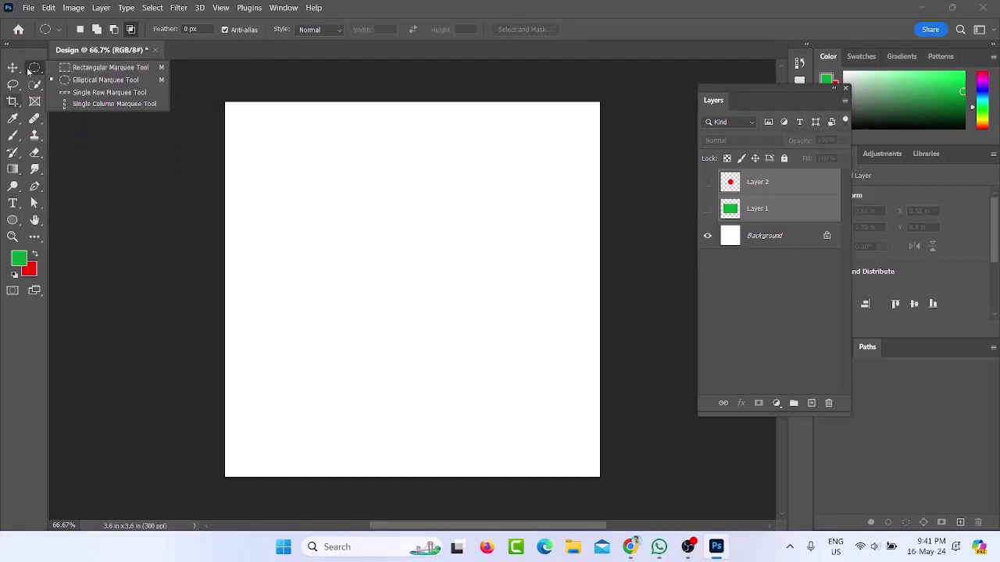
click(94, 69)
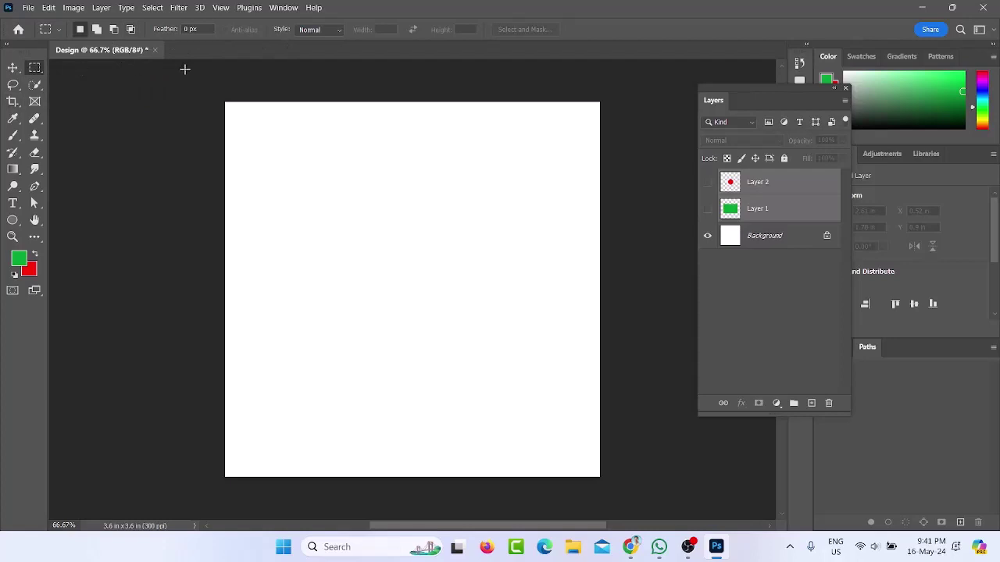
click(309, 31)
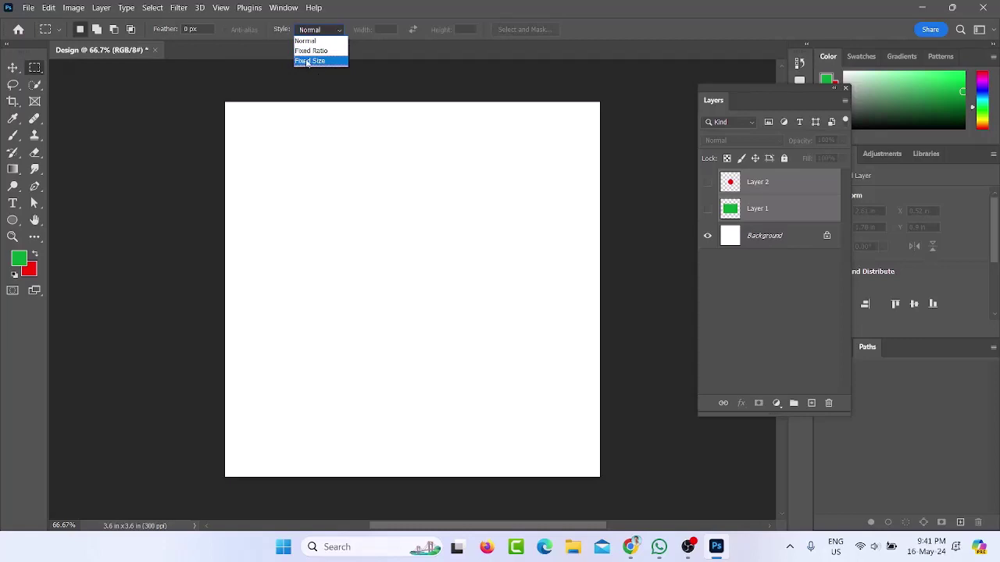
click(311, 61)
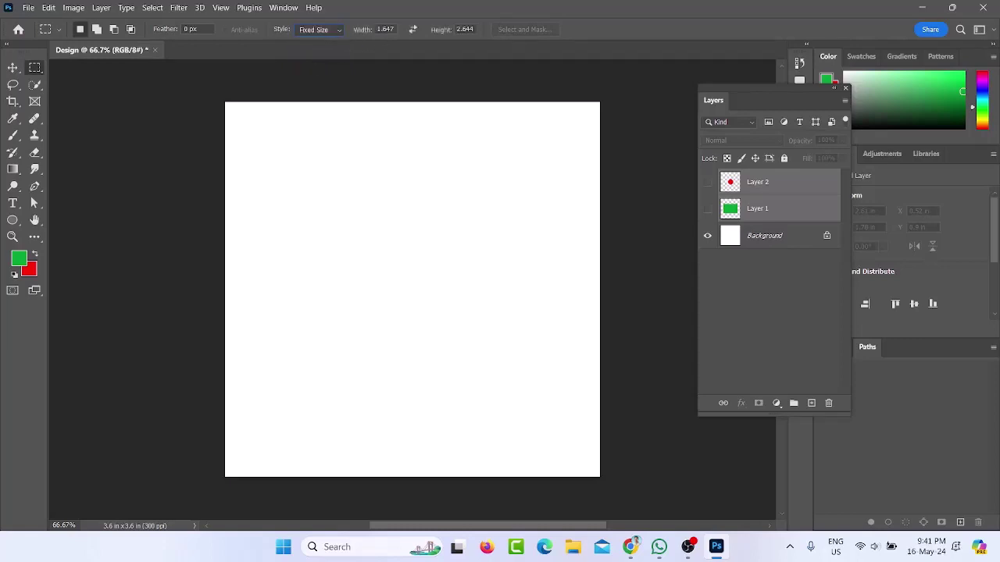
Set the marquee's fixed size to 2 in wide by 2 in high and place the selection on the canvas
double_click(385, 29)
text(23)
key(Tab)
text(2)
click(391, 149)
Fill the square selection with the green foreground colour on a new layer, deselect, and move the square to X 0.8 in, Y 0.73 in
click(812, 402)
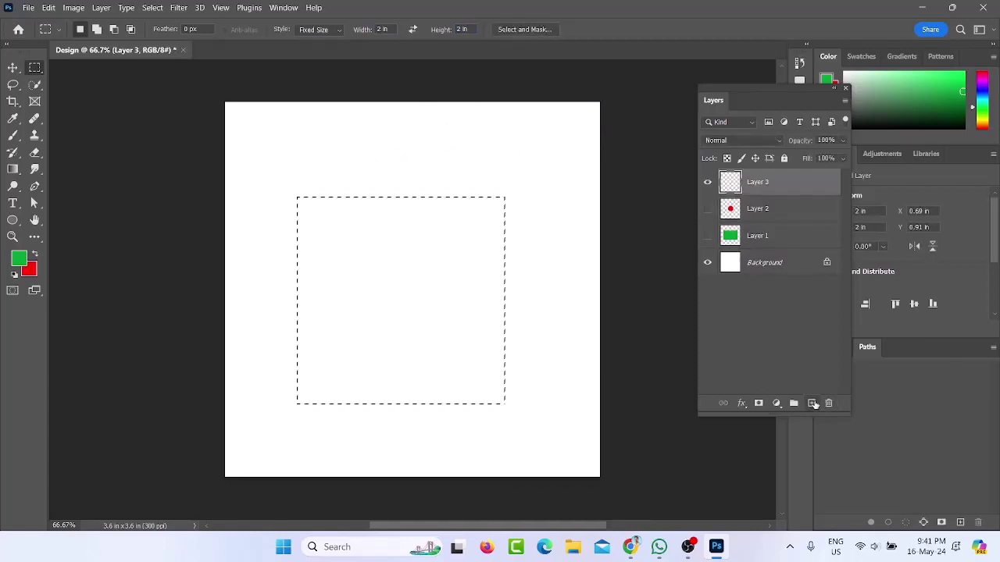
key(alt+BackSpace)
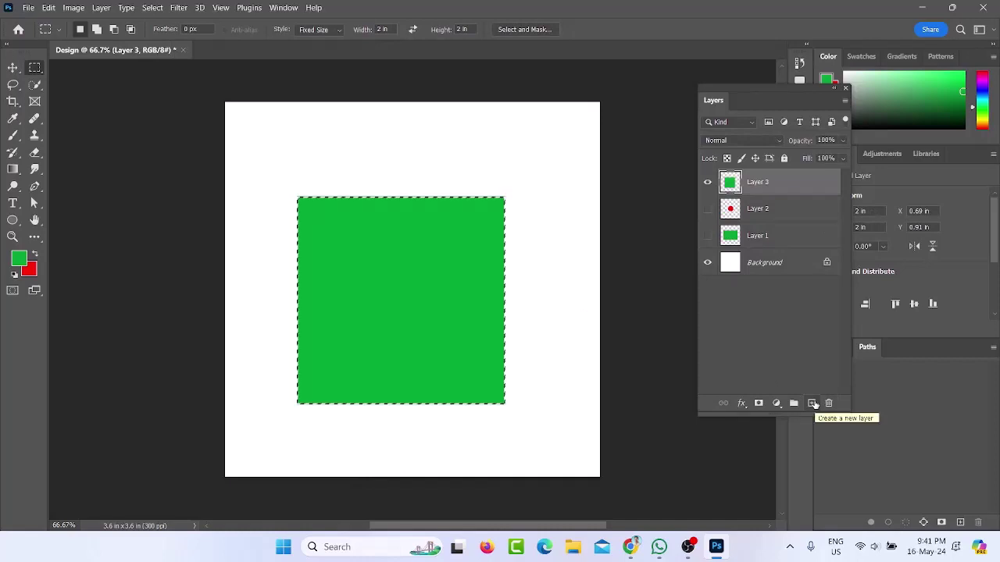
key(ctrl+d)
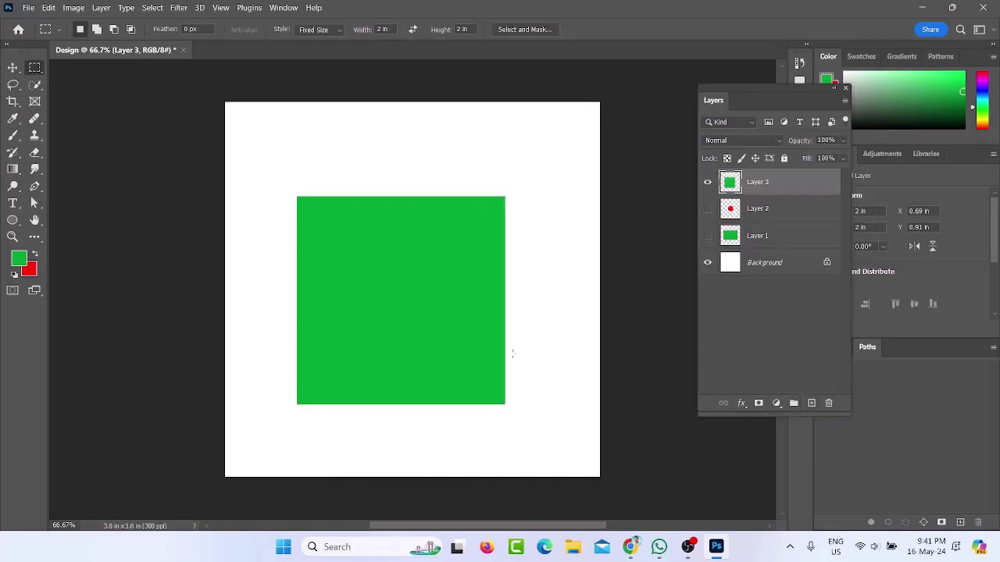
click(12, 68)
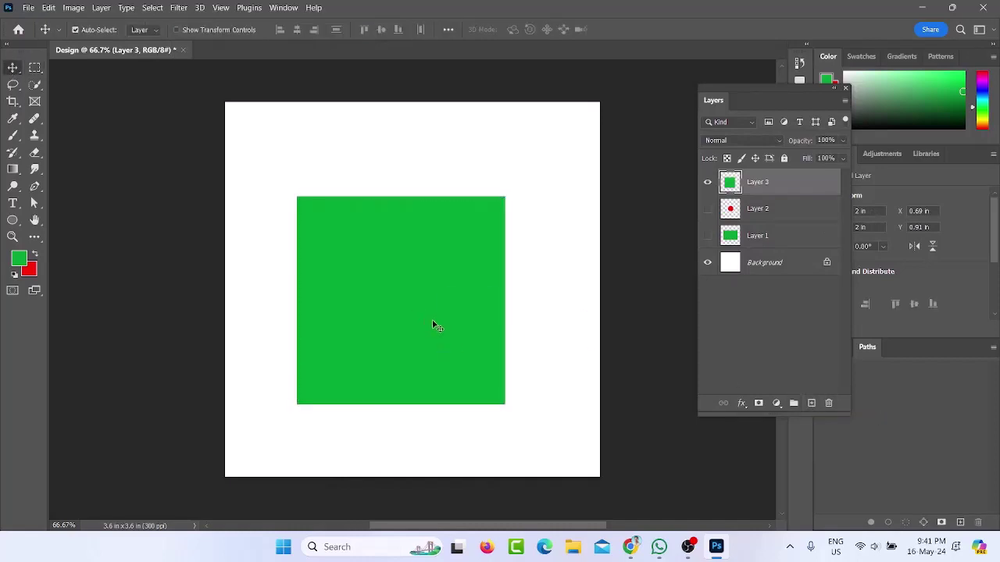
drag(434, 326, 442, 301)
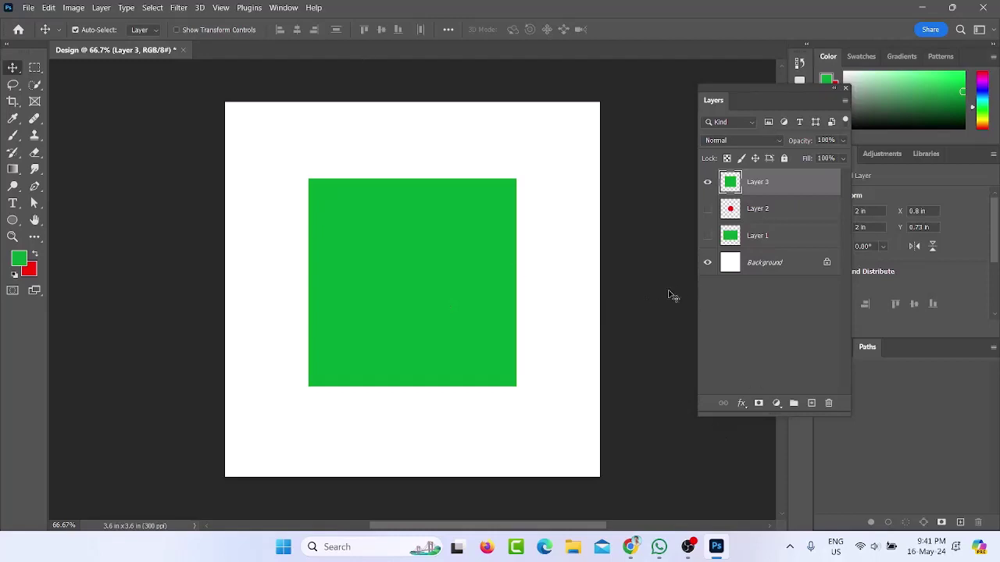
Draw an elliptical selection about 0.92 by 0.96 in inside the green square with the Elliptical Marquee tool
click(29, 72)
click(65, 81)
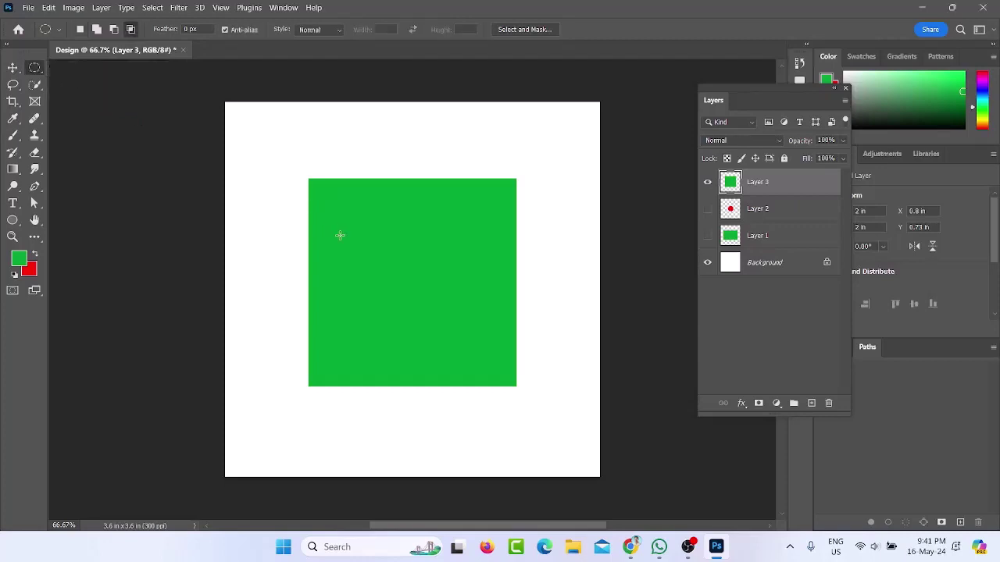
drag(405, 255, 403, 265)
drag(367, 223, 465, 334)
click(464, 332)
drag(365, 229, 461, 329)
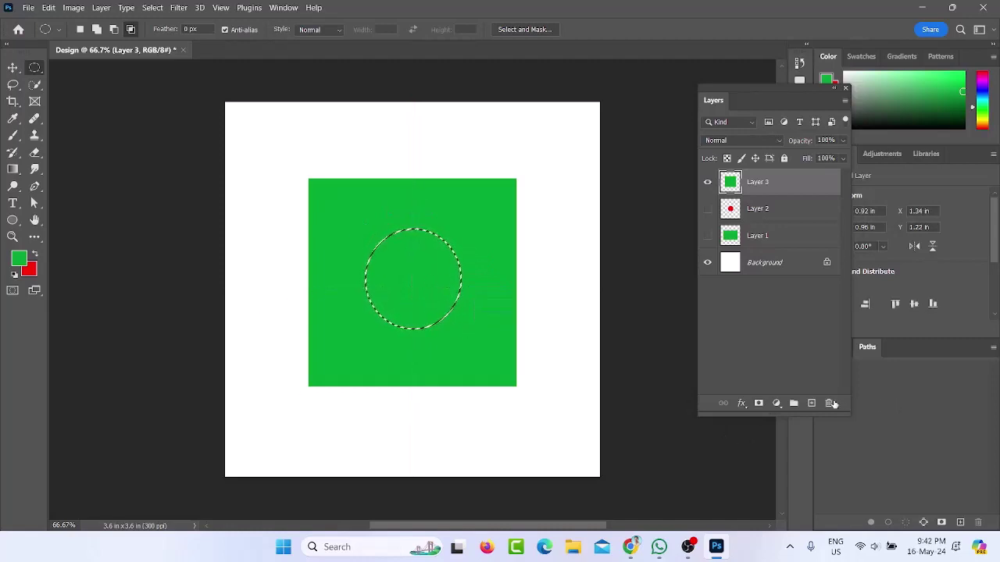
Set the Elliptical Marquee tool's style to Fixed Size and clear the circular selection
click(319, 30)
click(328, 61)
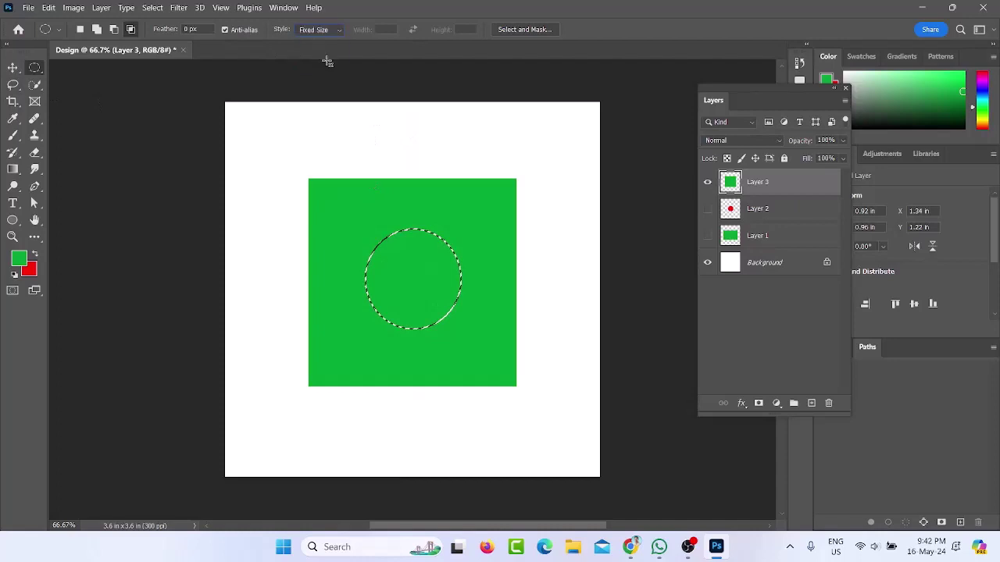
click(282, 133)
click(500, 214)
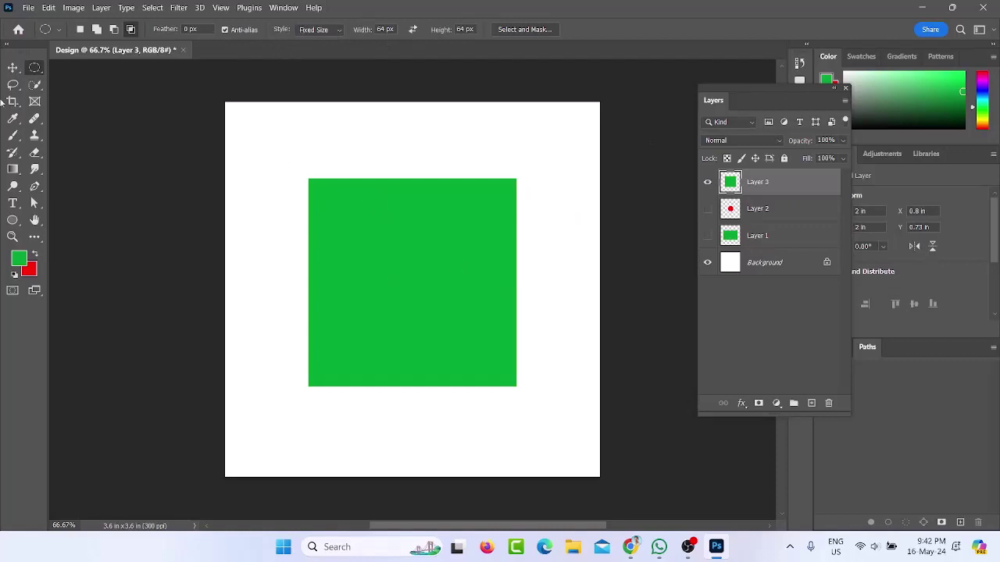
Delete Layer 3, which holds the green square
click(12, 68)
drag(763, 203, 831, 407)
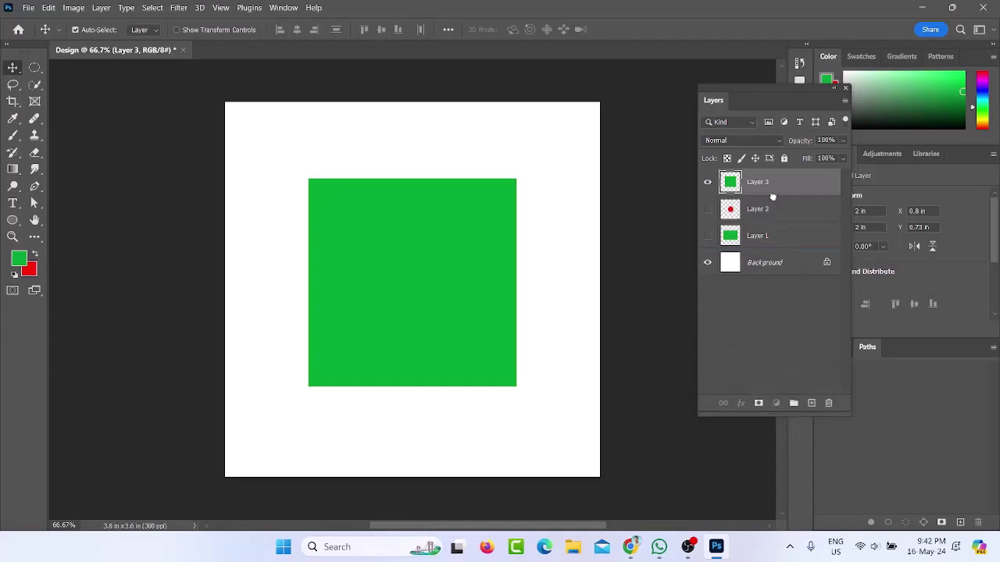
drag(766, 182, 828, 403)
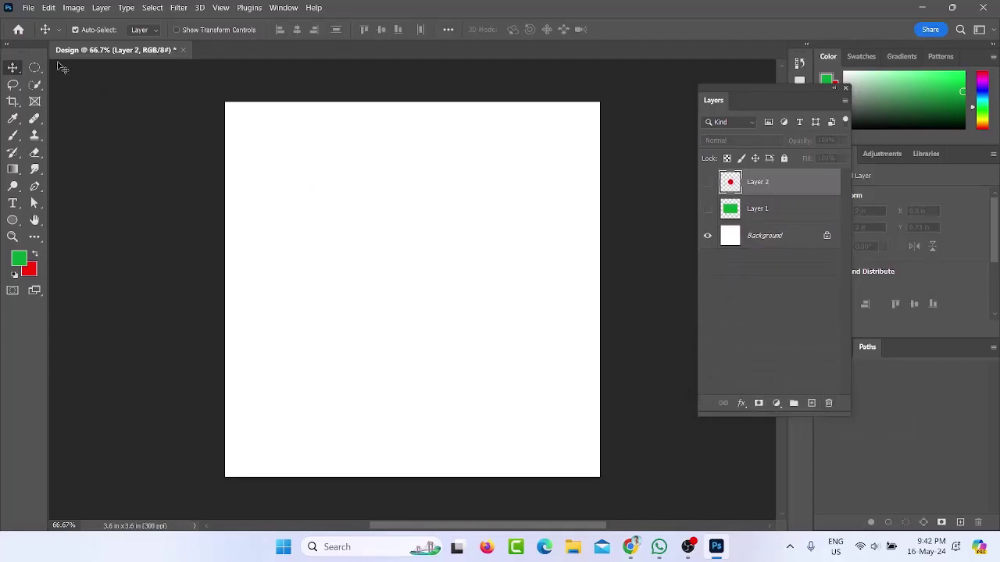
Set the Elliptical Marquee's fixed size to 1.5 in by 1.5 in and place the circular selection on the canvas
click(34, 67)
click(323, 30)
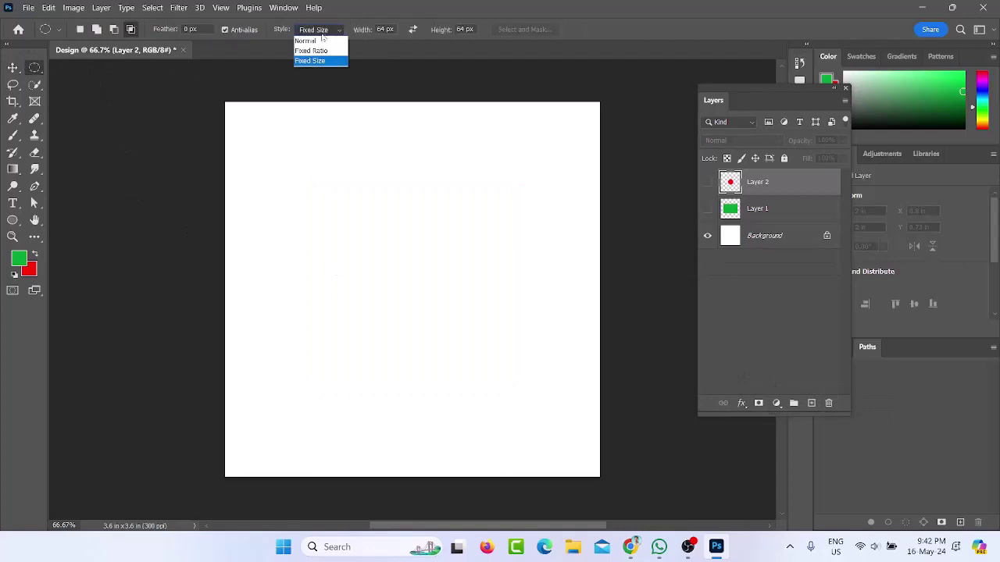
click(313, 60)
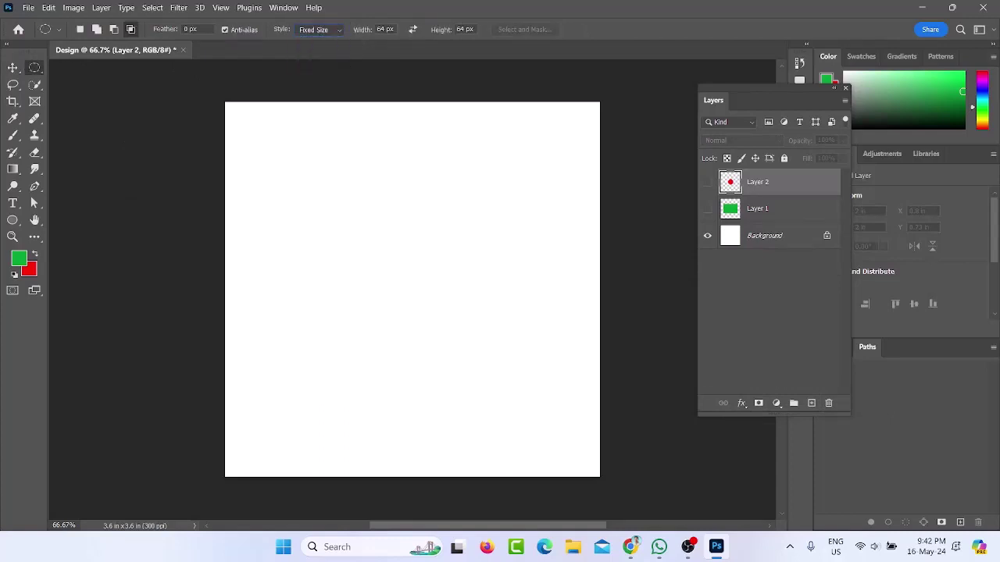
text(1.5)
key(Tab)
text(1.5 inin)
right_click(37, 73)
click(65, 73)
click(275, 252)
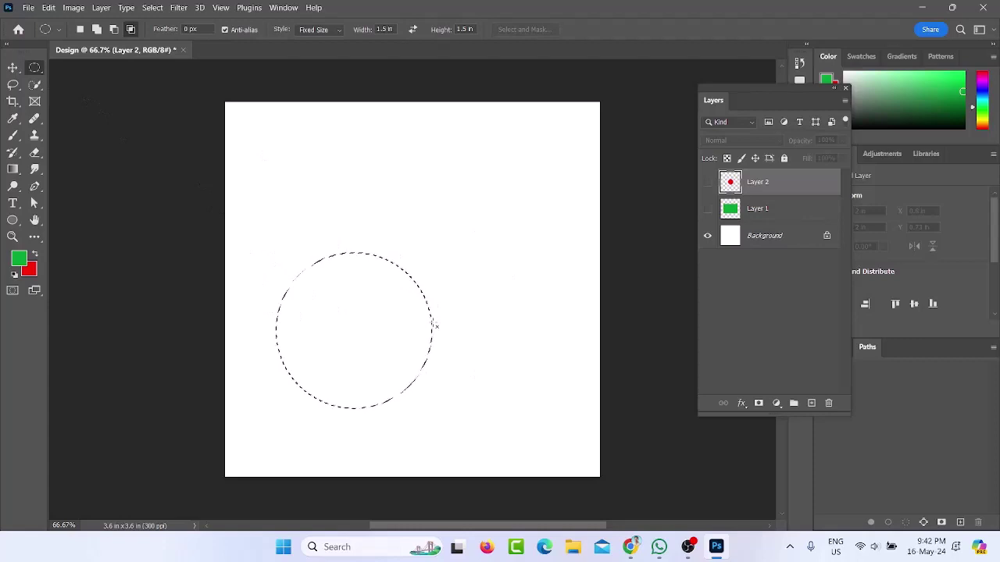
Fill the circular selection with the green foreground colour on a new layer and deselect
click(812, 403)
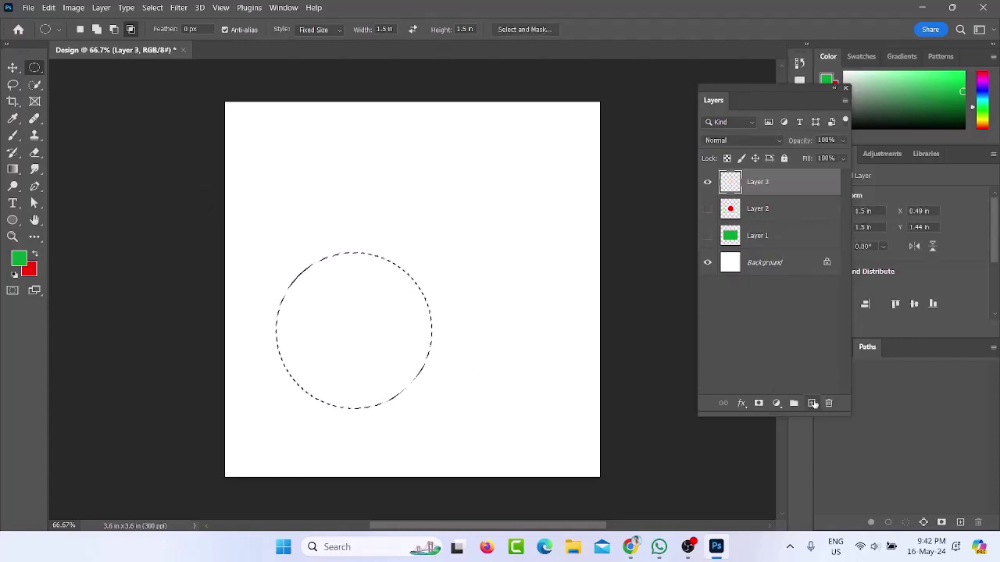
key(alt+BackSpace)
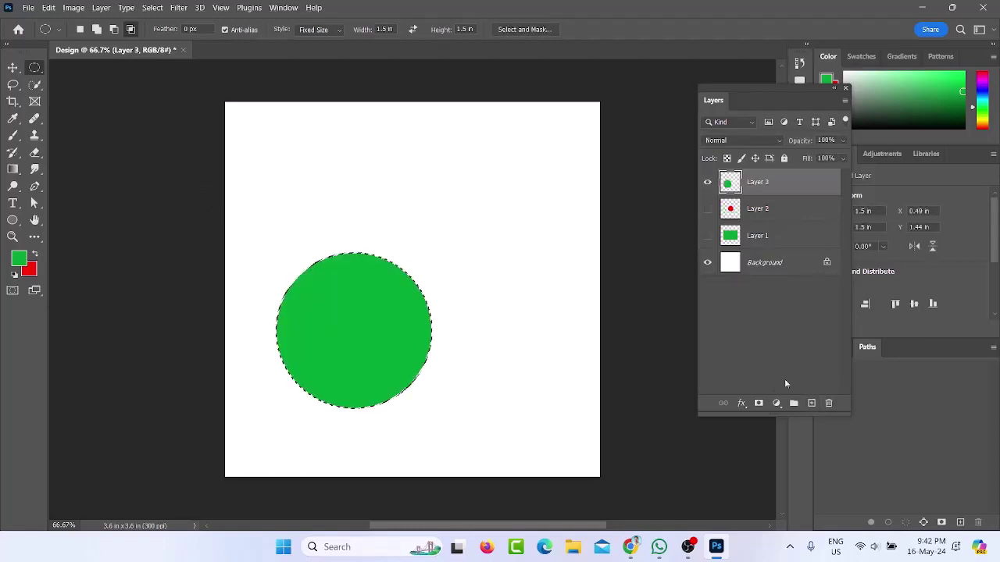
key(ctrl+d)
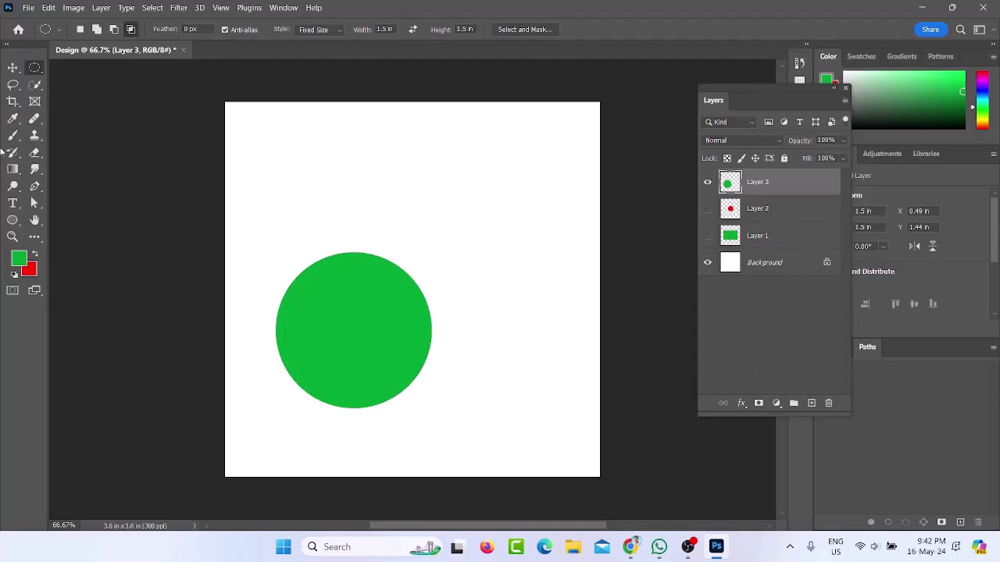
Place a fixed 2 in square selection overlapping the green circle, fill it with the red background colour on the same layer, and deselect
right_click(32, 69)
click(94, 69)
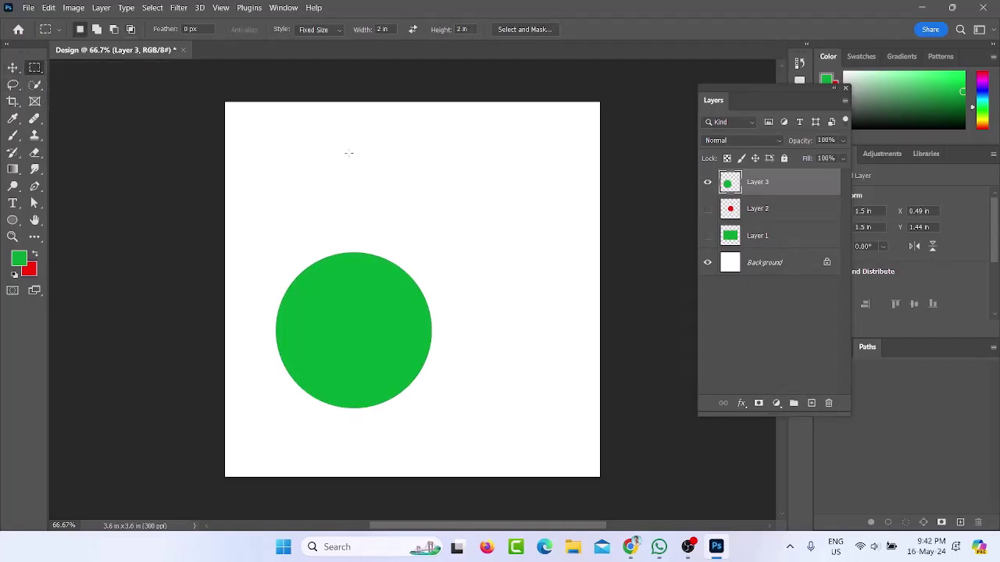
click(302, 153)
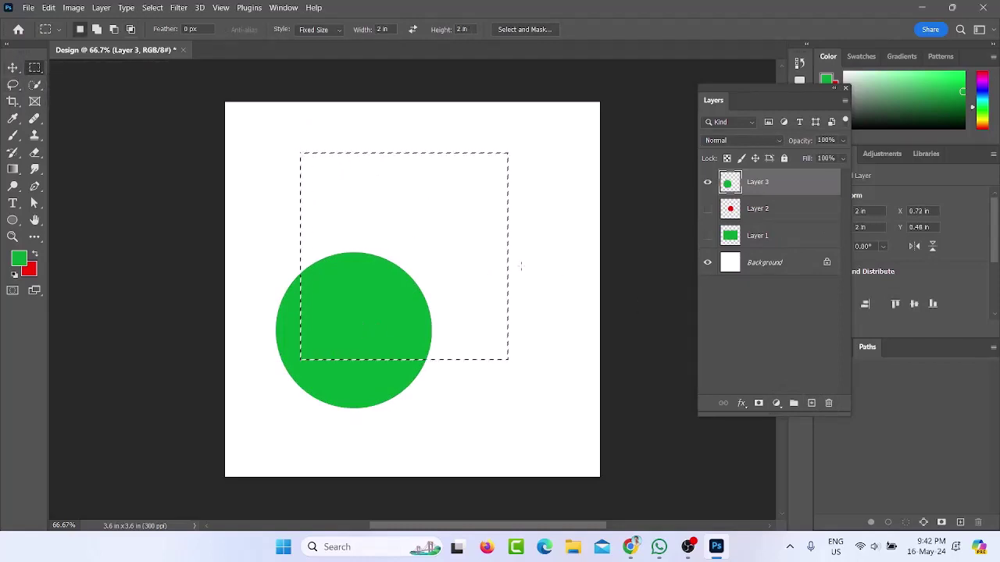
key(ctrl+BackSpace)
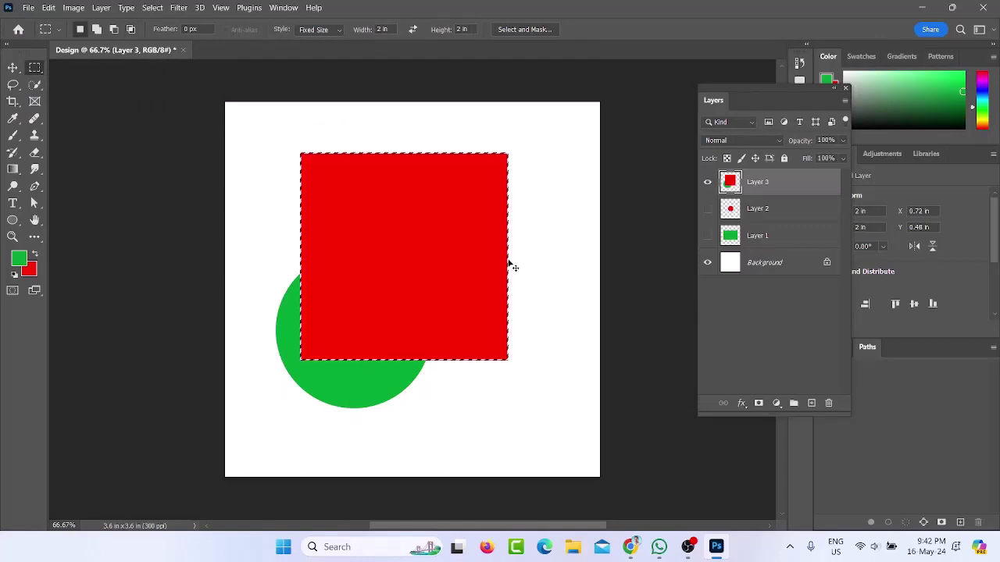
key(ctrl+d)
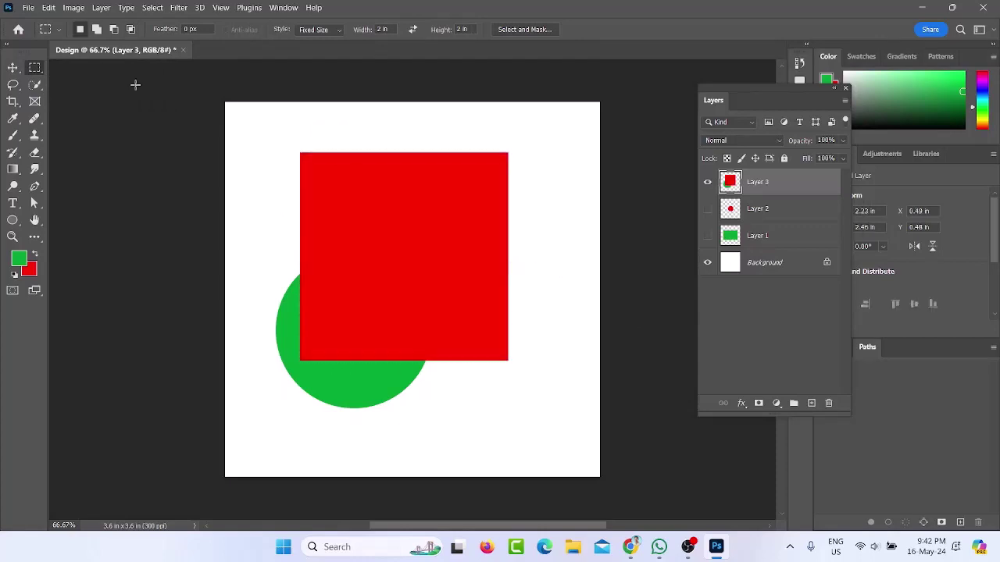
Move the red square and green circle together on the canvas to X 0.63 in, Y 1.09 in
click(13, 68)
drag(391, 188, 442, 220)
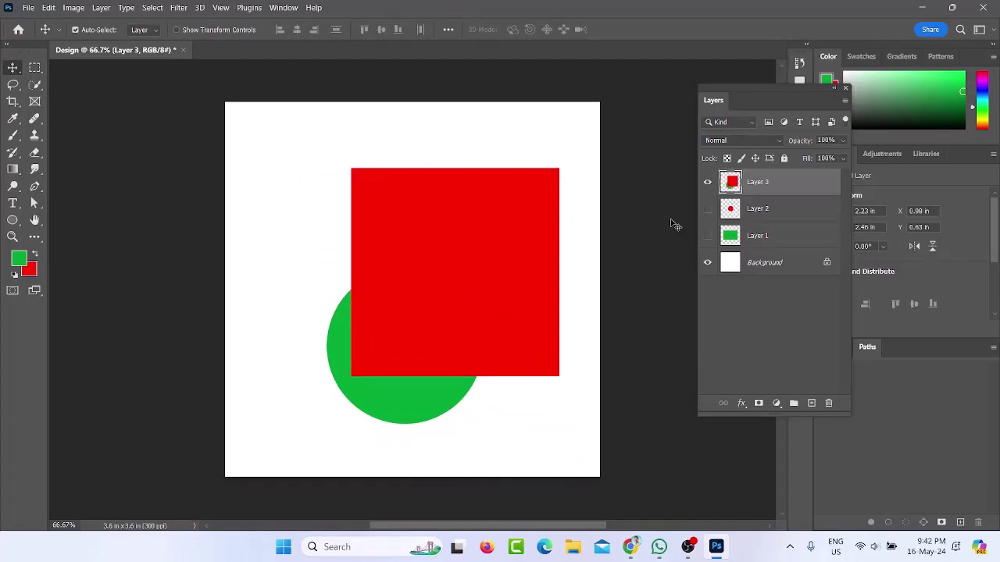
drag(377, 289, 431, 336)
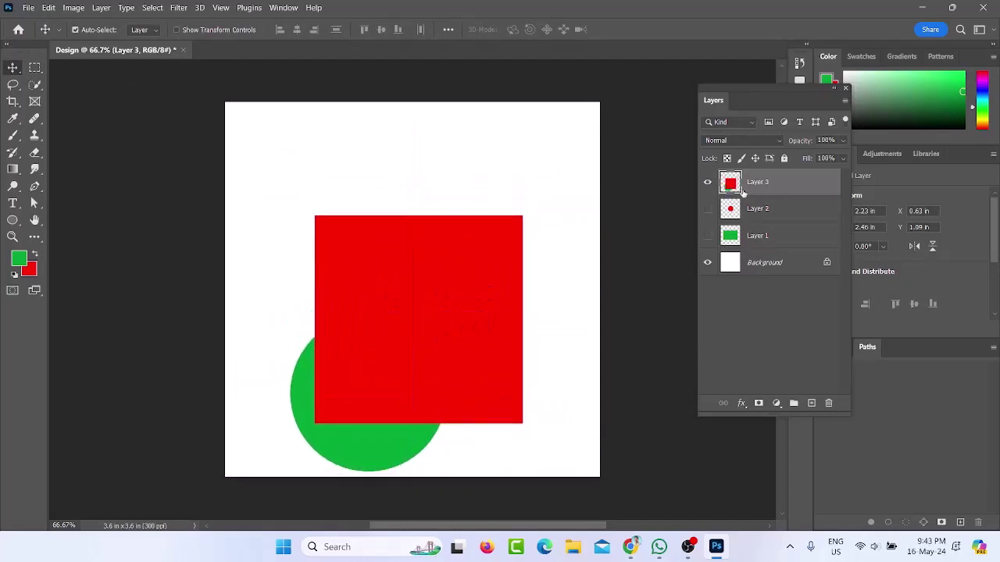
Undo the moves, the red square and the green circle fill, keeping the empty Layer 3
key(ctrl+z)
key(ctrl+z)
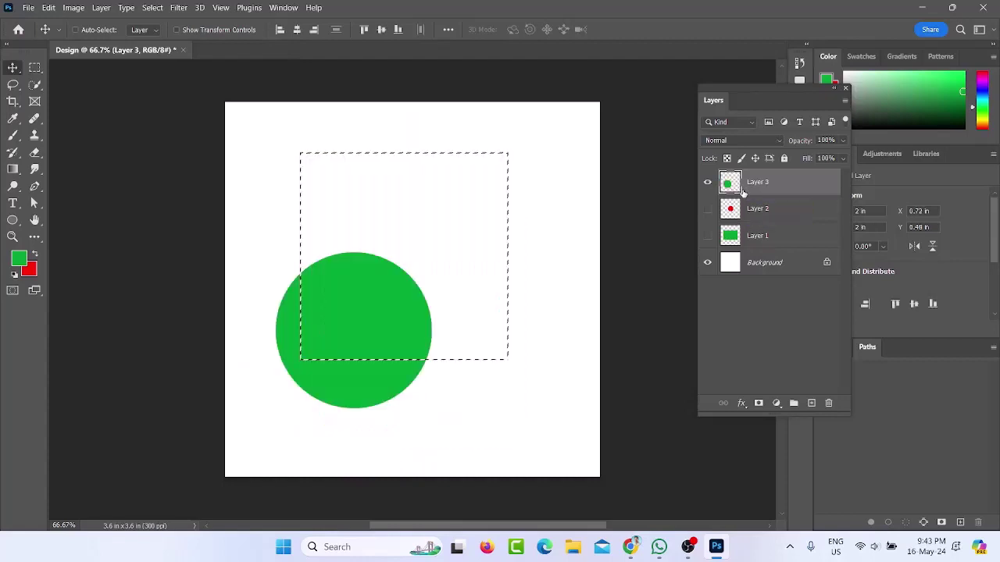
key(ctrl+z)
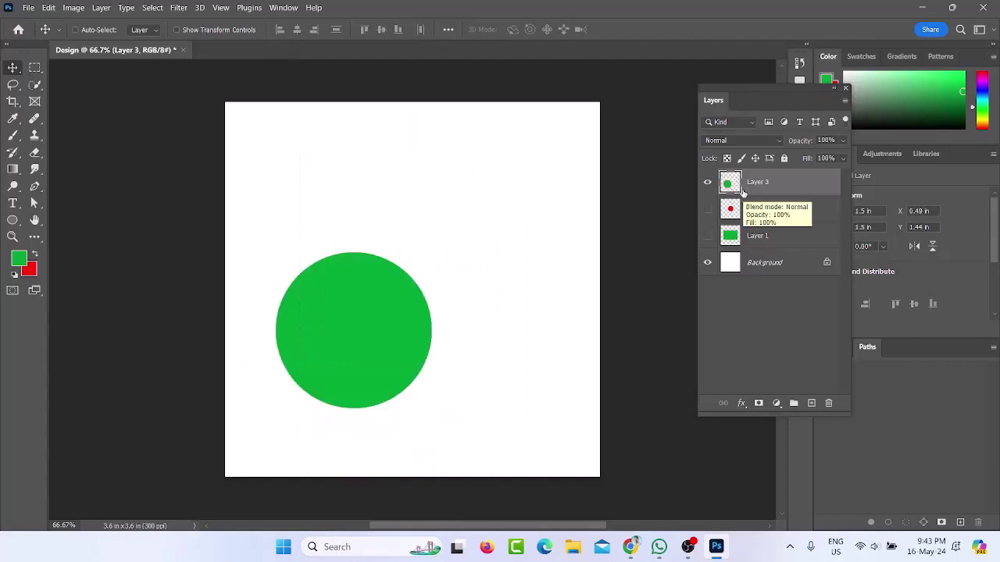
key(ctrl+z)
key(ctrl+z)
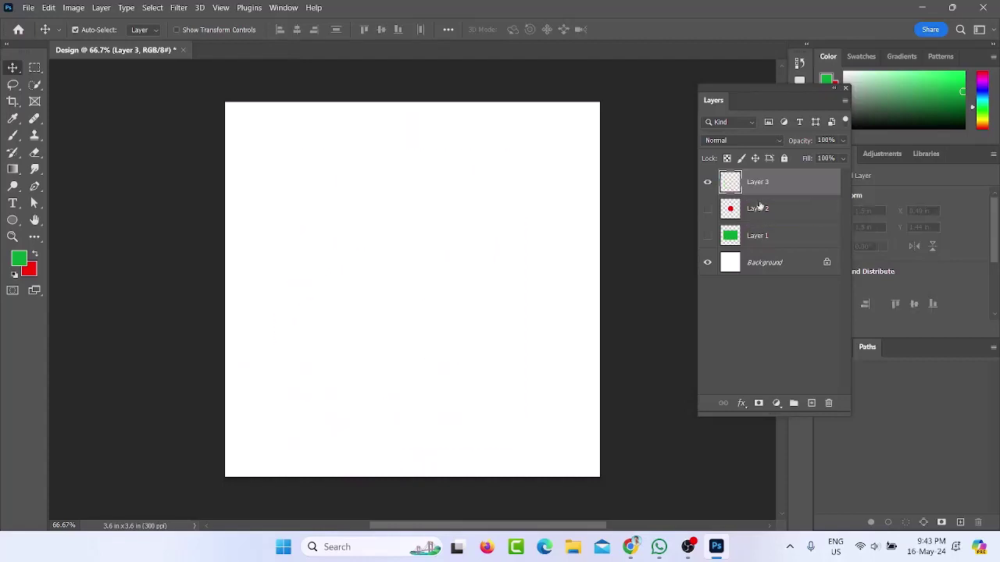
Set the Elliptical Marquee's style to Normal and draw a circular selection about 1.55 in across near the canvas centre
click(32, 71)
click(117, 68)
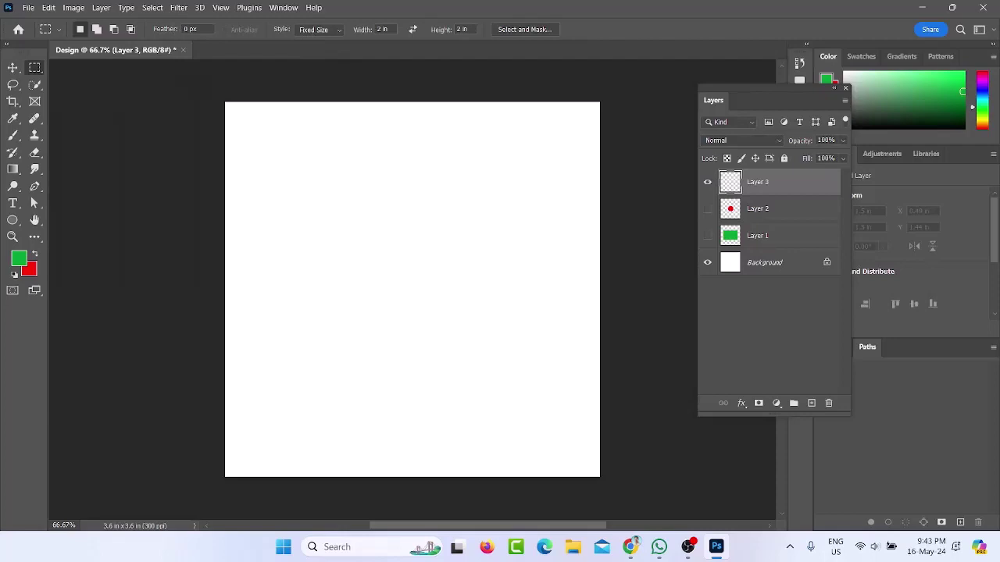
click(34, 68)
click(79, 78)
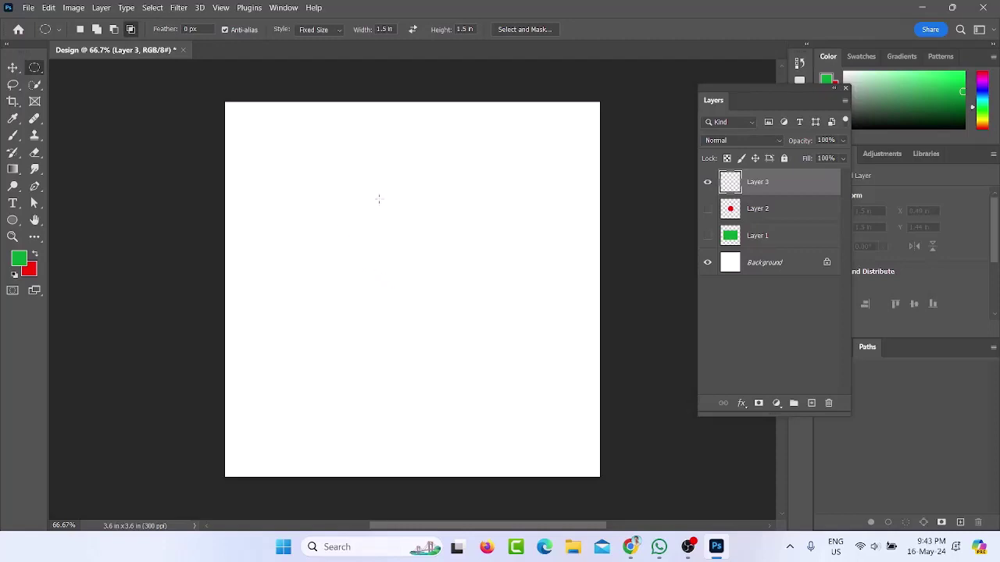
click(330, 30)
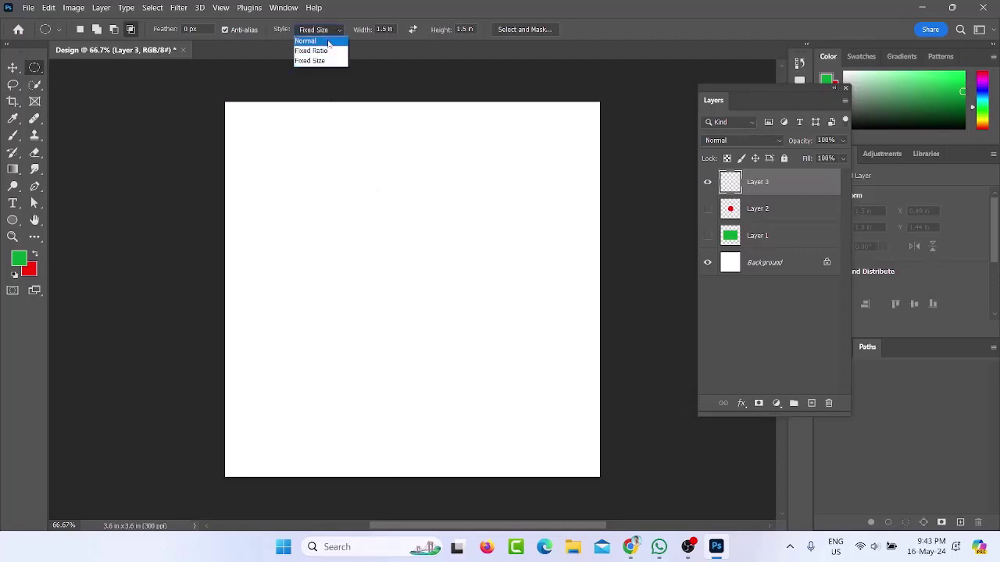
click(330, 39)
drag(313, 207, 473, 386)
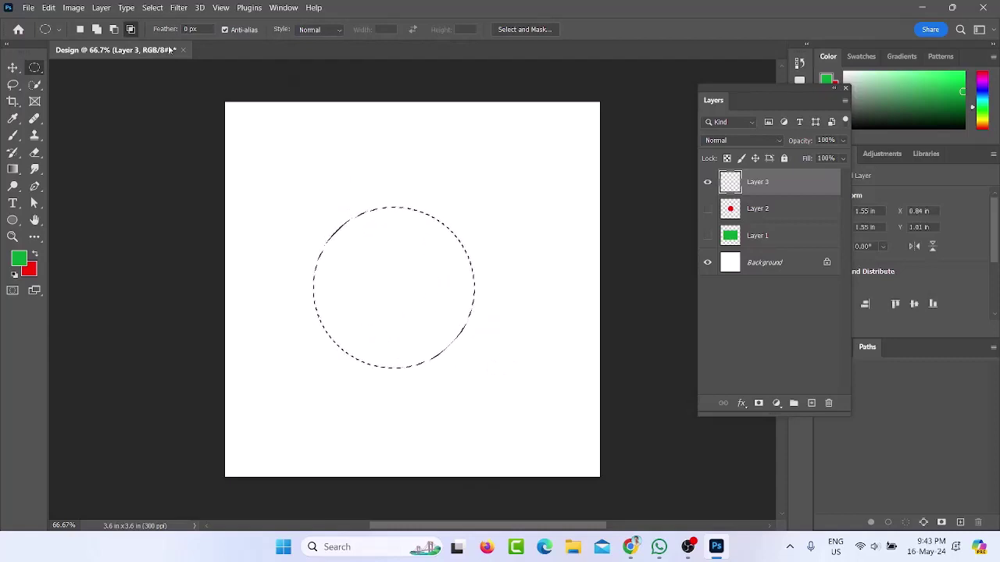
Set the Elliptical Marquee's feather to 25 px and draw a new circular selection with an overall extent of about 2 in
click(190, 29)
text(1)
key(BackSpace)
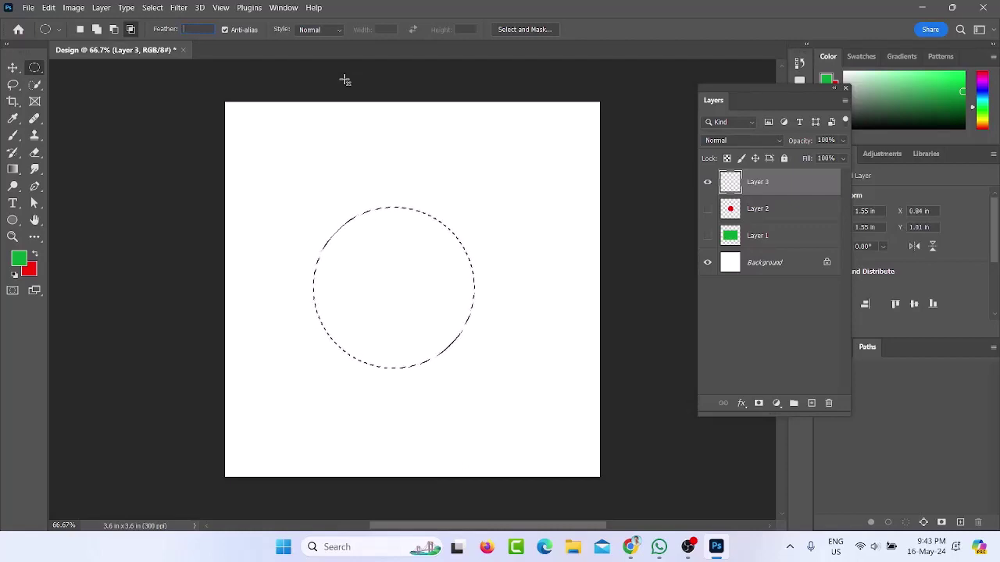
text(2)
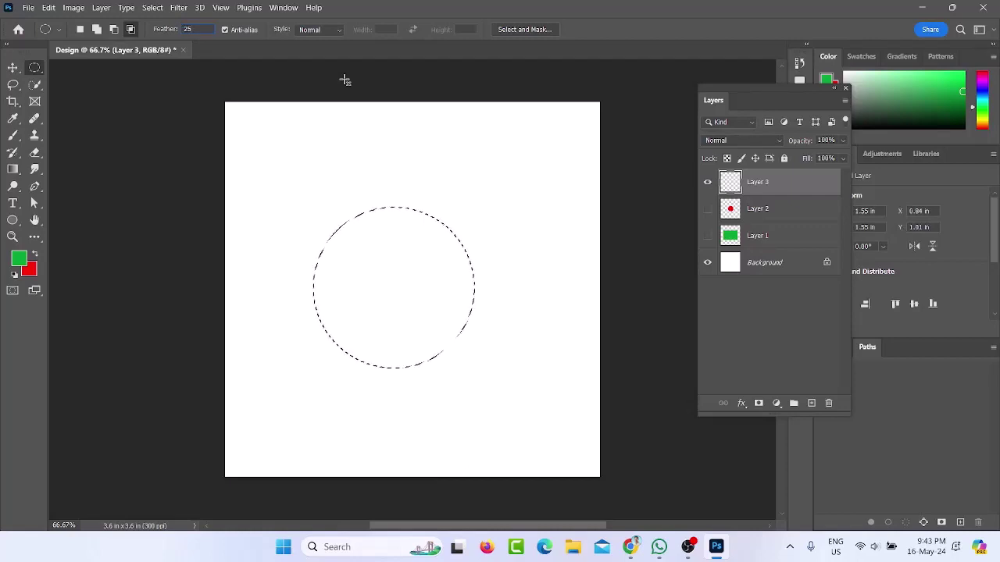
text(5)
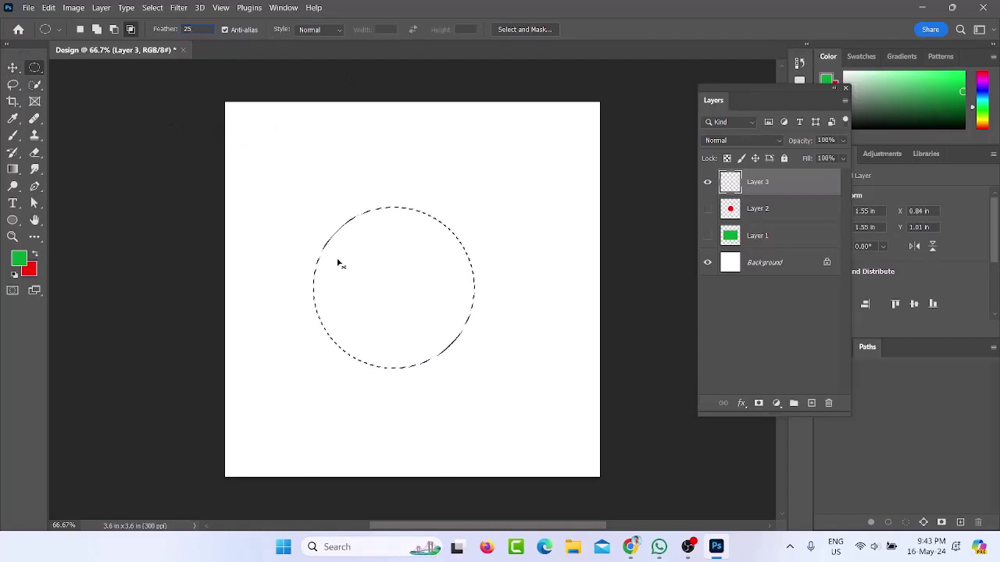
click(389, 253)
drag(354, 212, 508, 384)
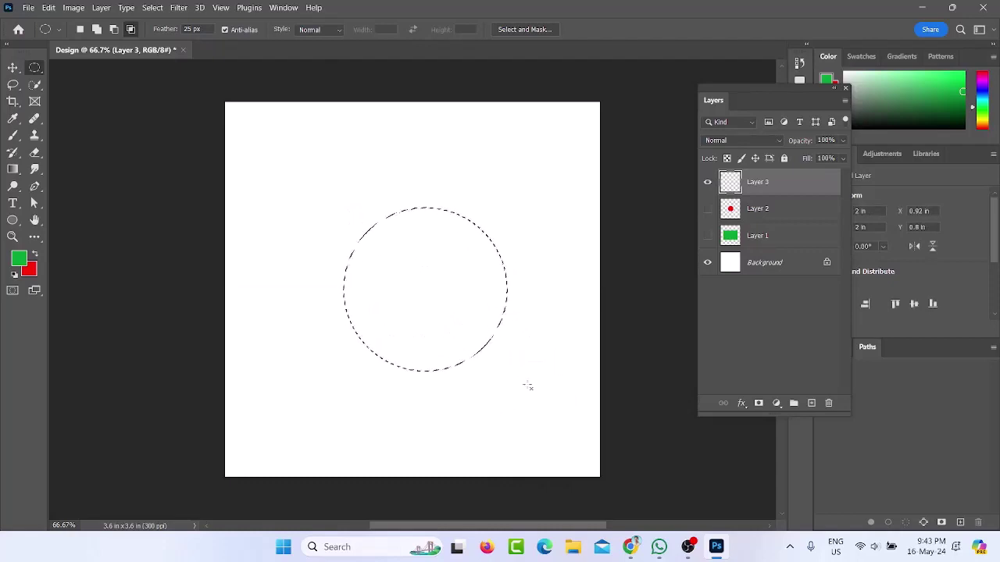
Fill the feathered circle with the green foreground colour, deselect, and inspect its soft edge up close
key(alt+BackSpace)
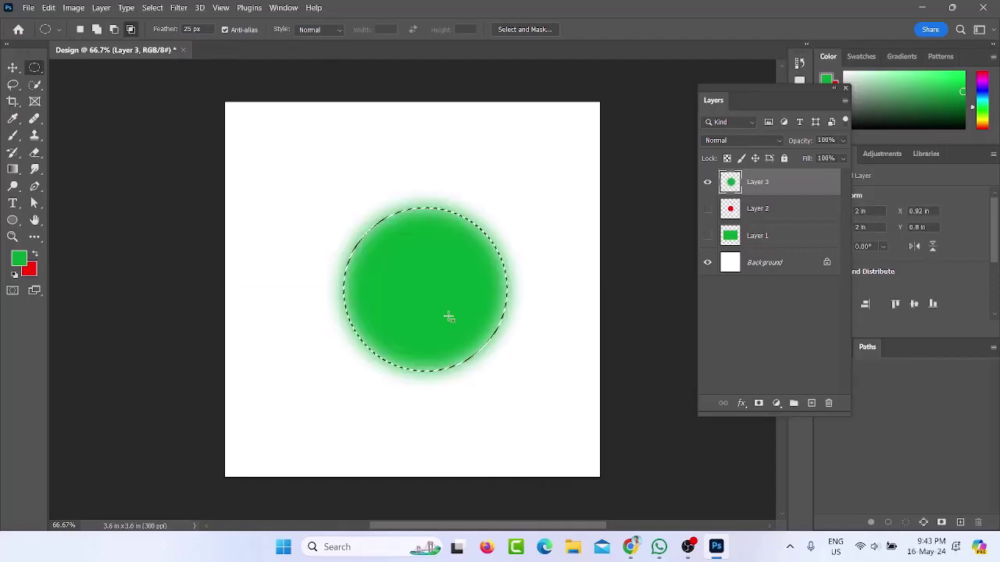
key(ctrl+d)
scroll(360, 242, up, 2)
scroll(359, 242, up, 2)
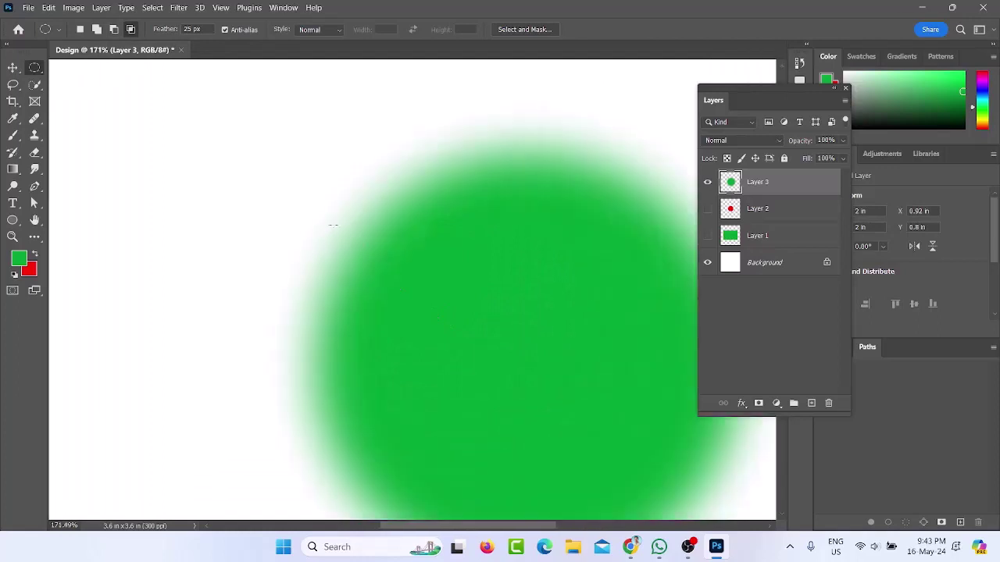
scroll(358, 258, down, 3)
scroll(355, 270, up, 2)
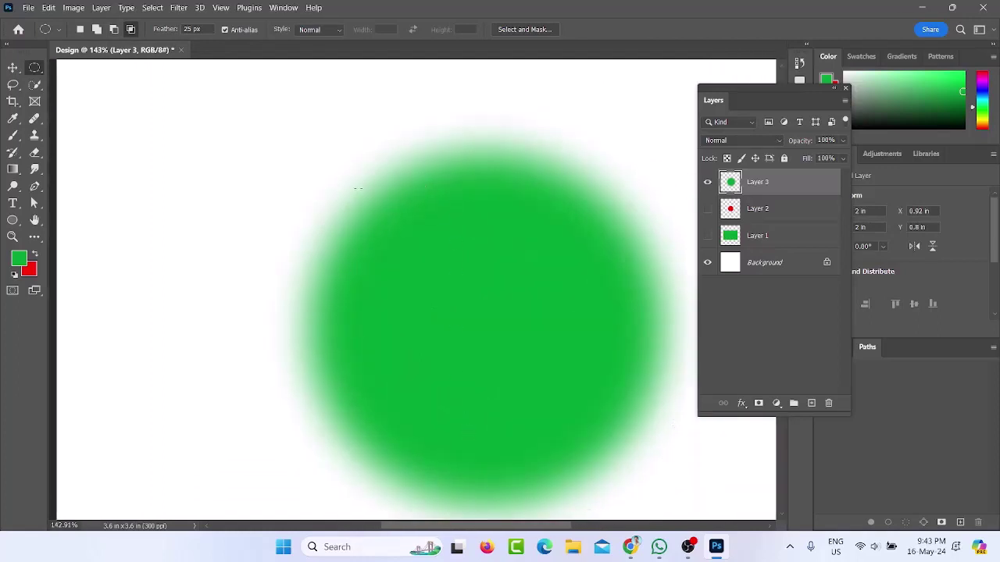
scroll(358, 188, up, 2)
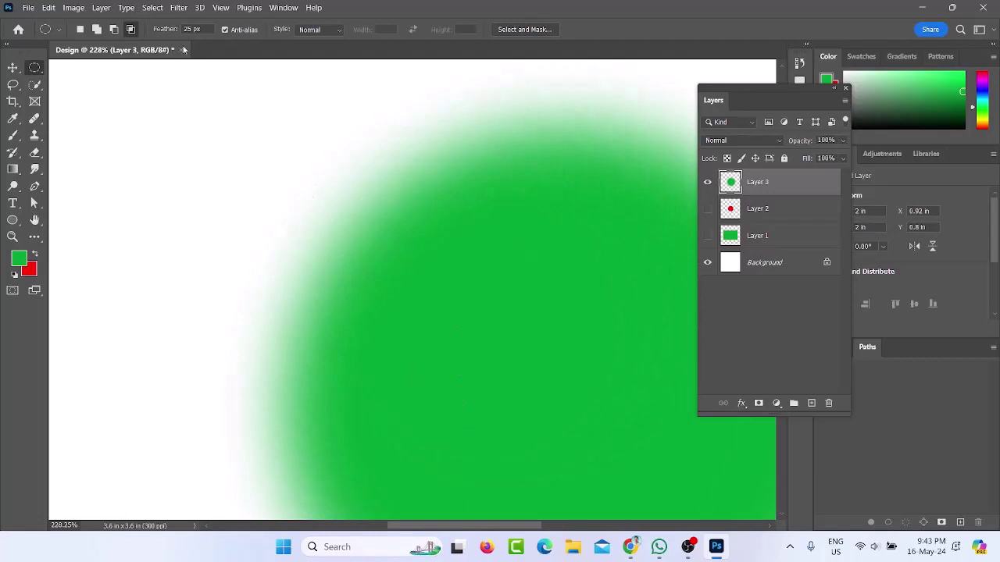
scroll(261, 160, down, 4)
Restore the feathered circular selection, remove its green fill, and deselect
key(ctrl+shift+d)
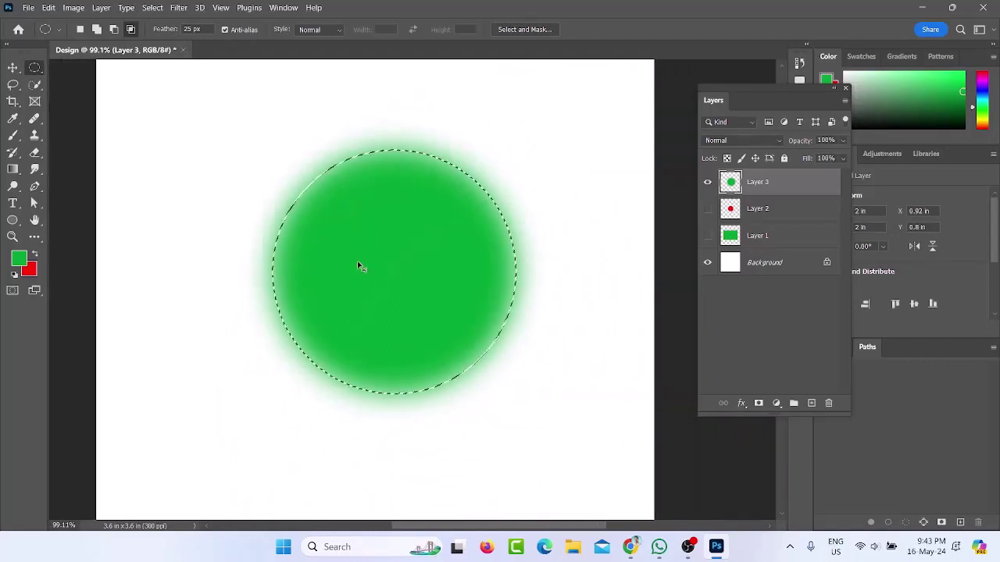
key(Delete)
key(ctrl+d)
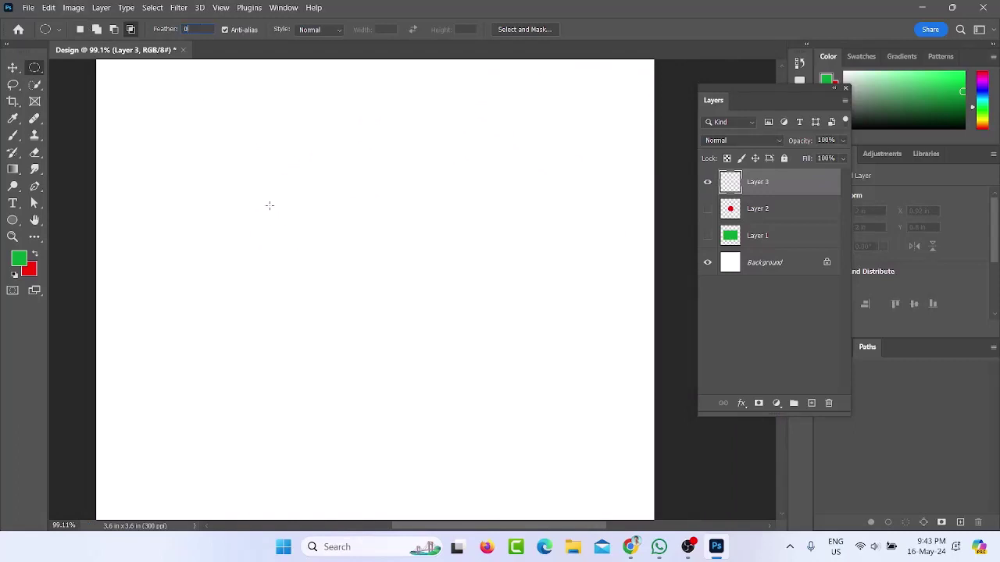
With feather at 0 px, draw a circular selection about 1.48 in across, fill it with green, deselect, and inspect its sharp edge
drag(255, 174, 484, 442)
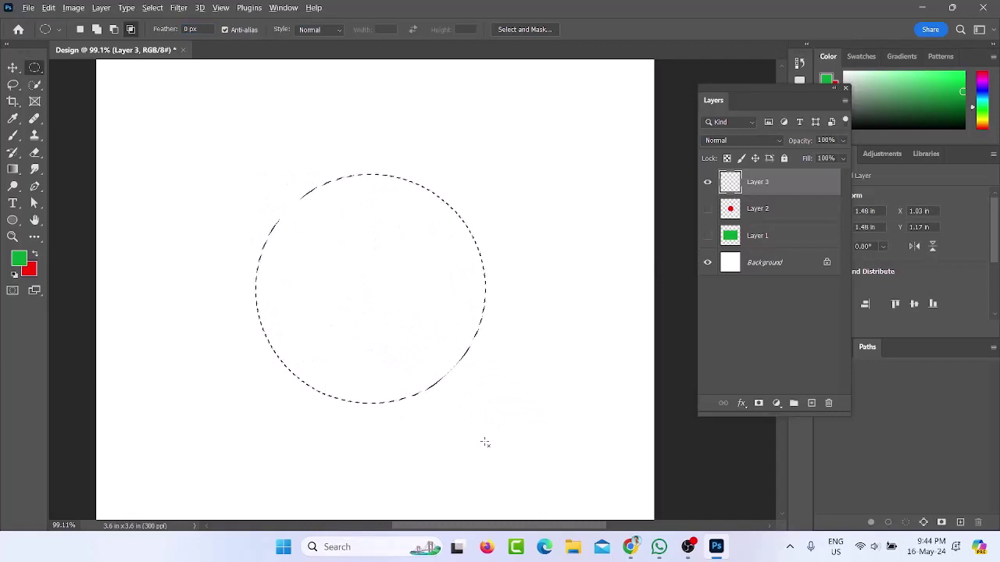
key(alt+BackSpace)
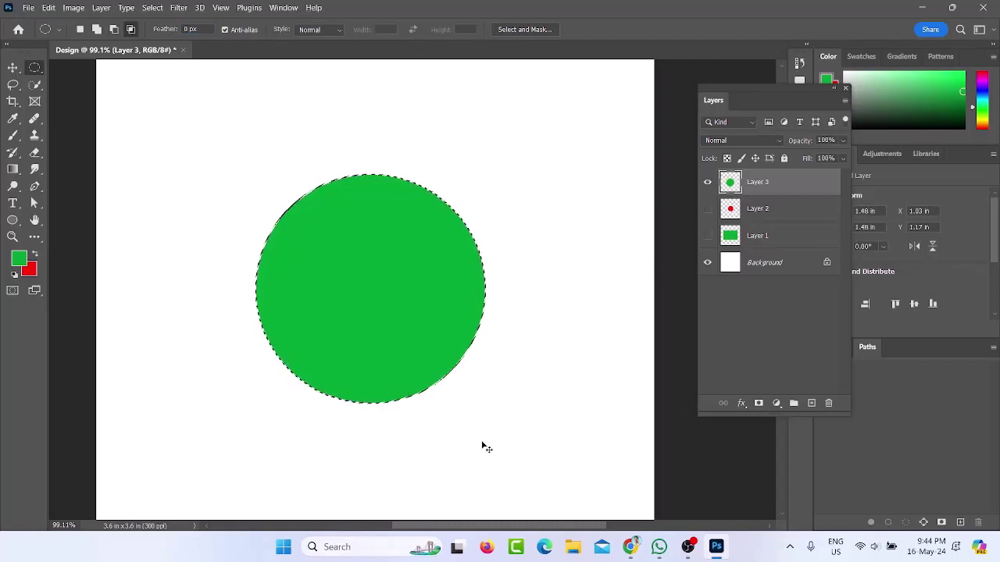
scroll(276, 334, up, 3)
scroll(294, 331, down, 2)
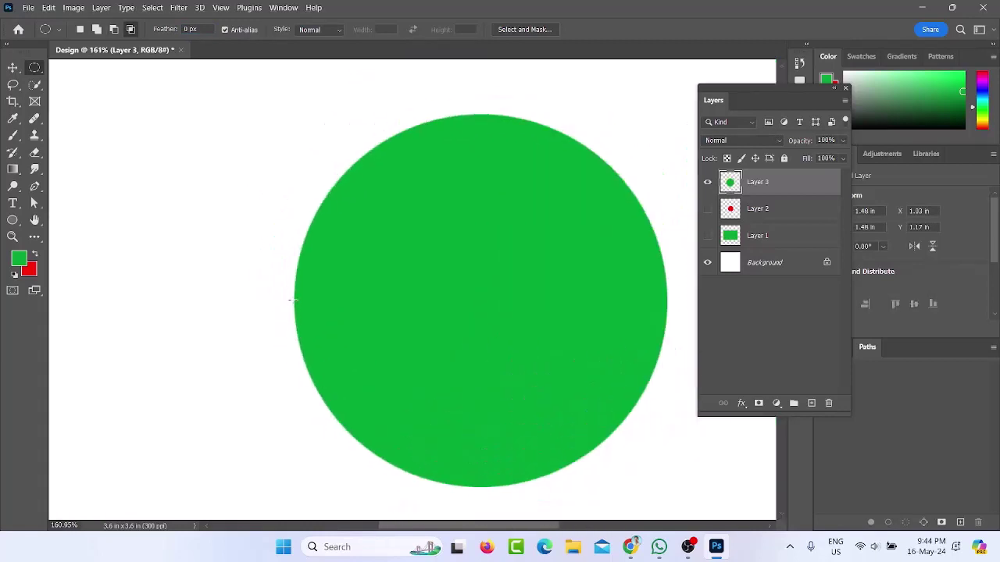
scroll(295, 297, up, 2)
drag(325, 267, 284, 308)
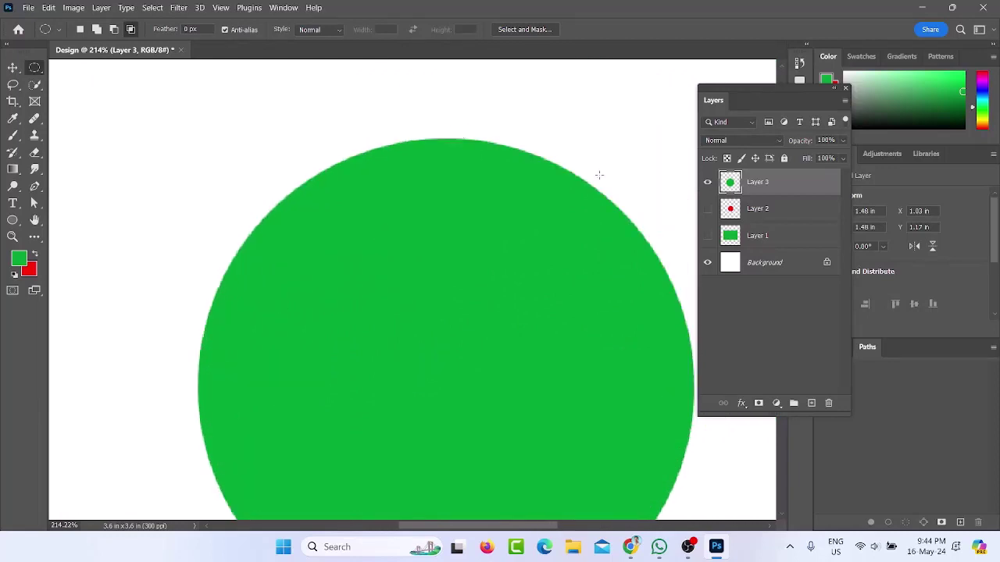
Restore the sharp-edged circular selection, delete its green fill from Layer 3, and deselect
scroll(524, 325, down, 3)
scroll(542, 325, down, 1)
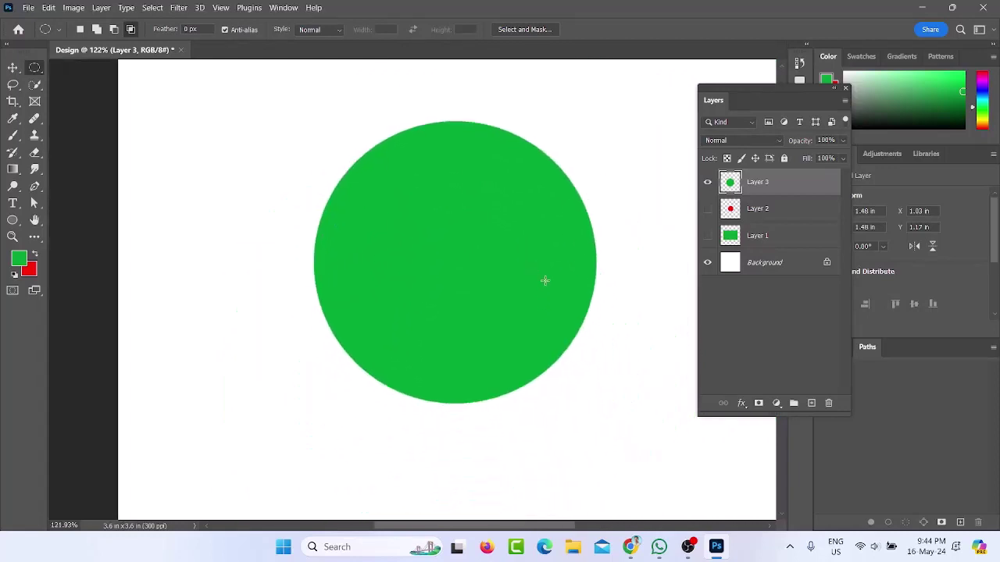
scroll(492, 397, up, 2)
scroll(357, 375, down, 3)
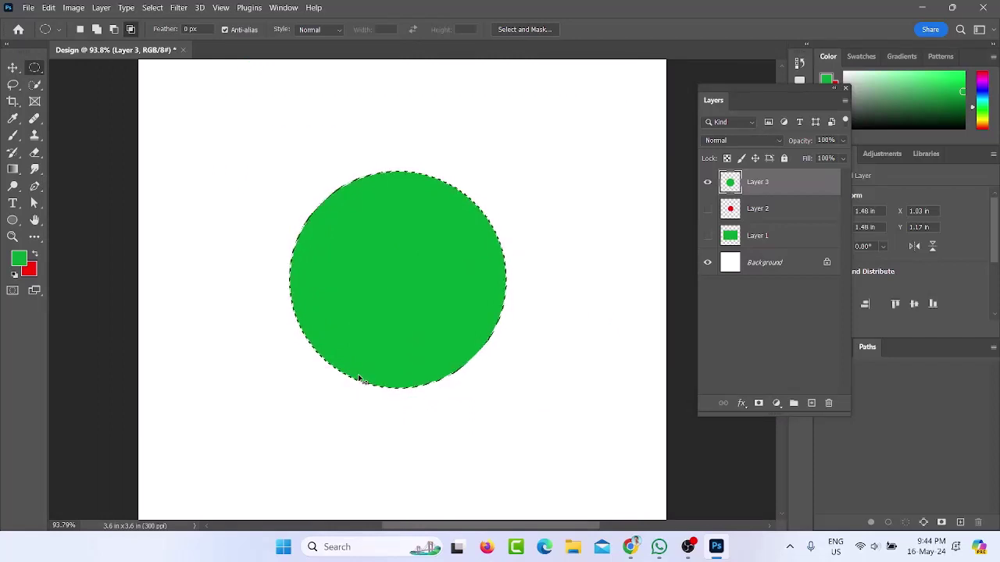
key(Delete)
key(ctrl+d)
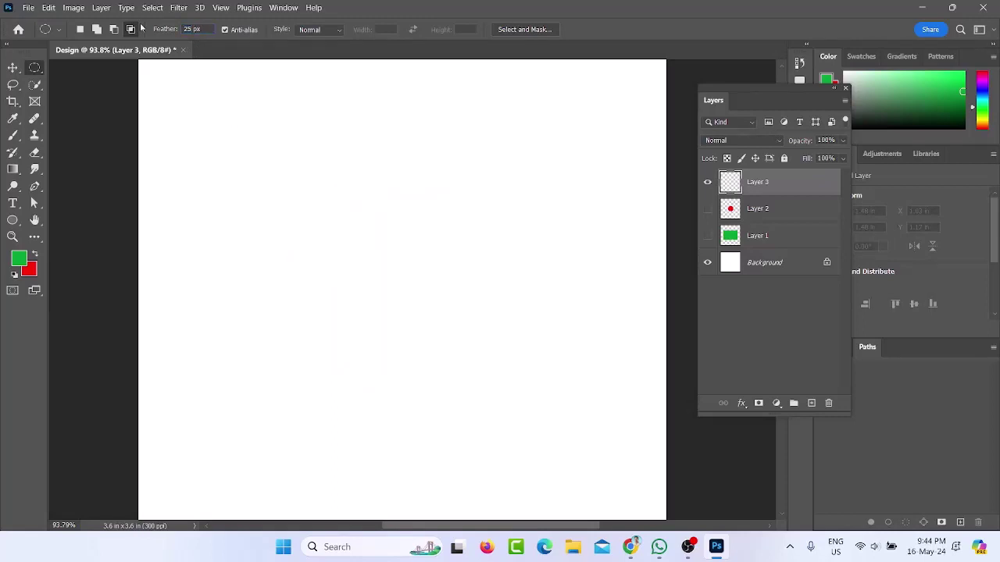
With feather at 25 px, draw a circular selection about 1.68 in in overall extent, fill it with the red background colour, and deselect
drag(321, 191, 509, 446)
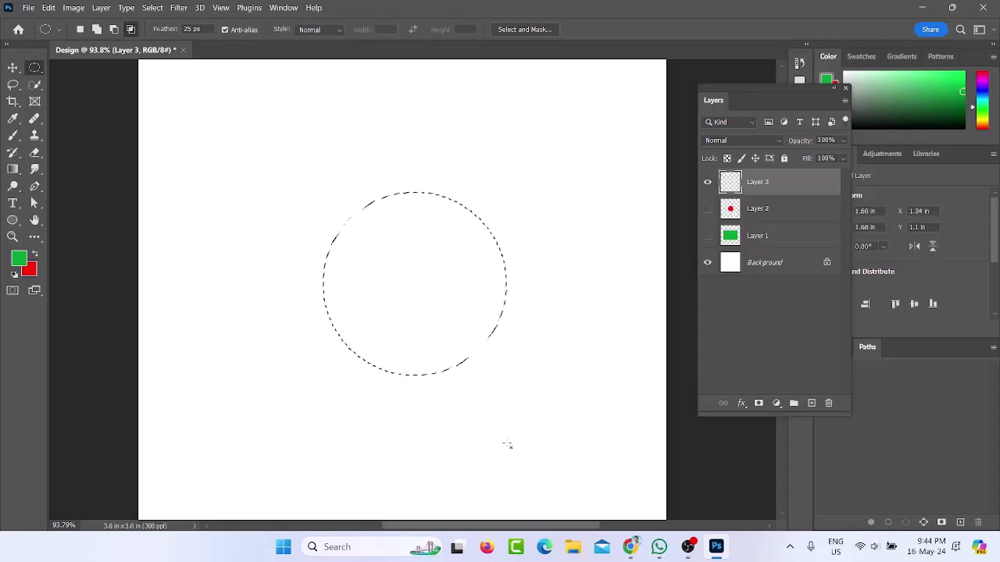
key(ctrl+BackSpace)
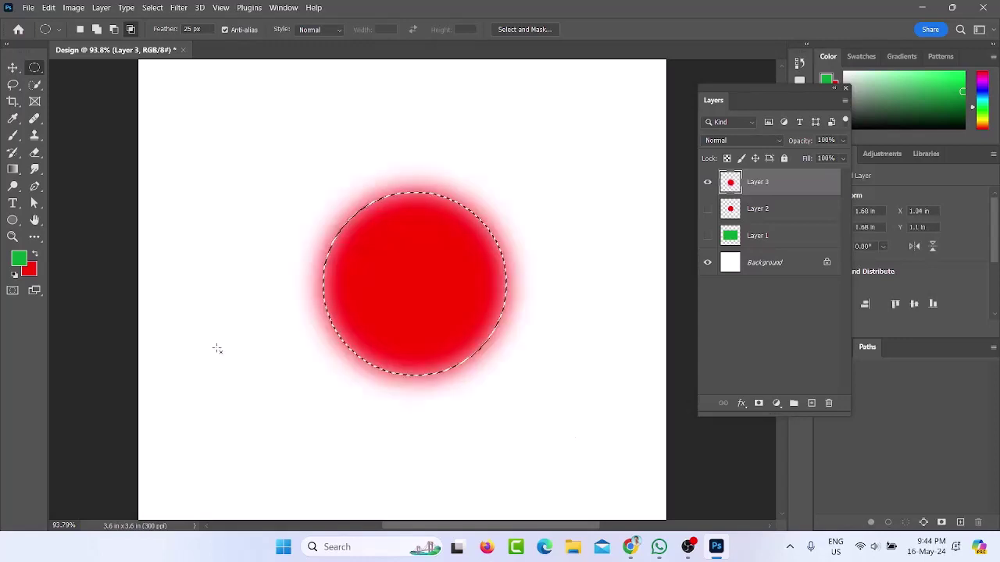
scroll(281, 269, up, 3)
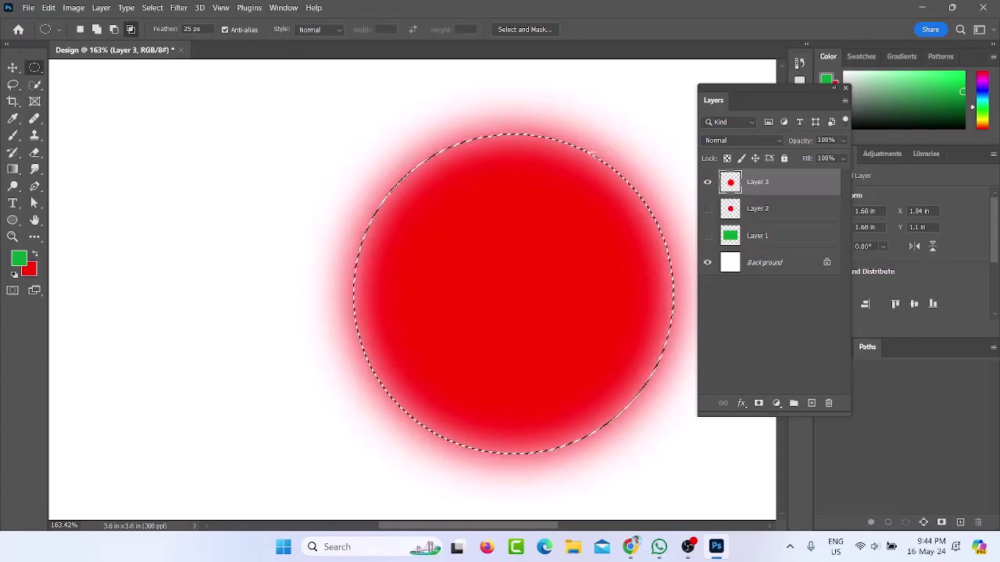
key(ctrl+d)
scroll(357, 325, down, 1)
scroll(358, 325, down, 6)
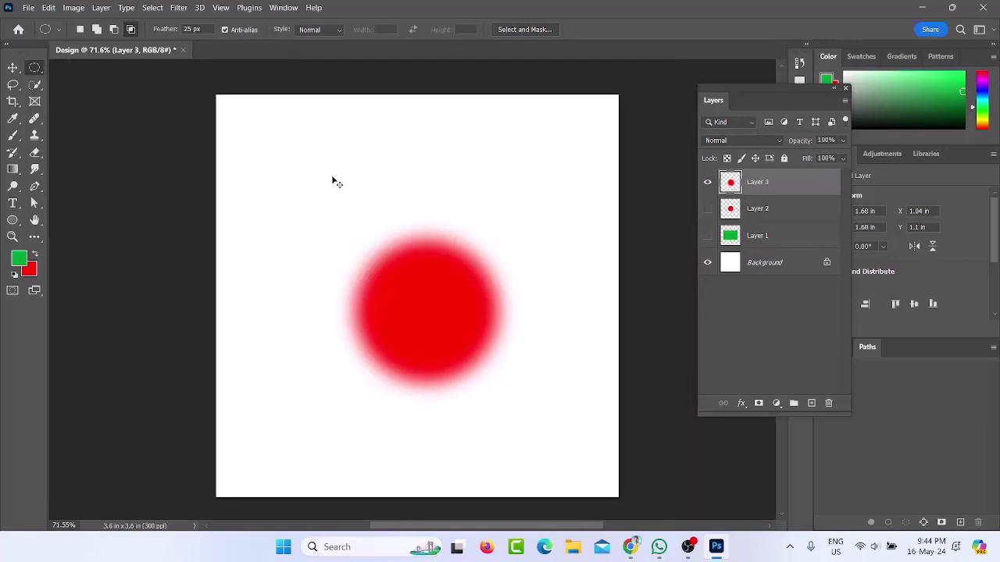
Undo the feathered red circle on Layer 3
key(ctrl+z)
key(ctrl+z)
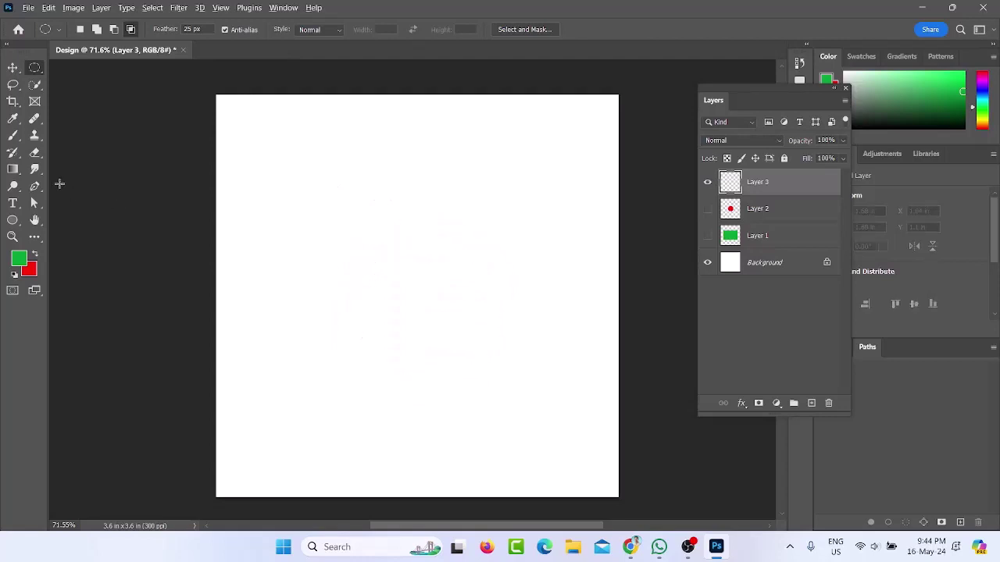
Activate the Lasso Tool and review the other lasso variants grouped with it
scroll(274, 205, up, 2)
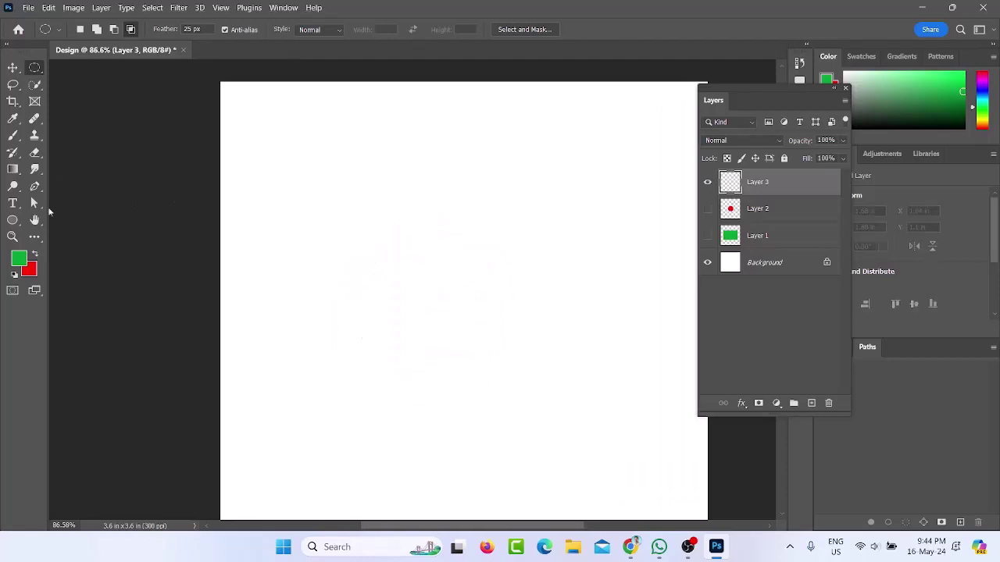
drag(412, 263, 363, 236)
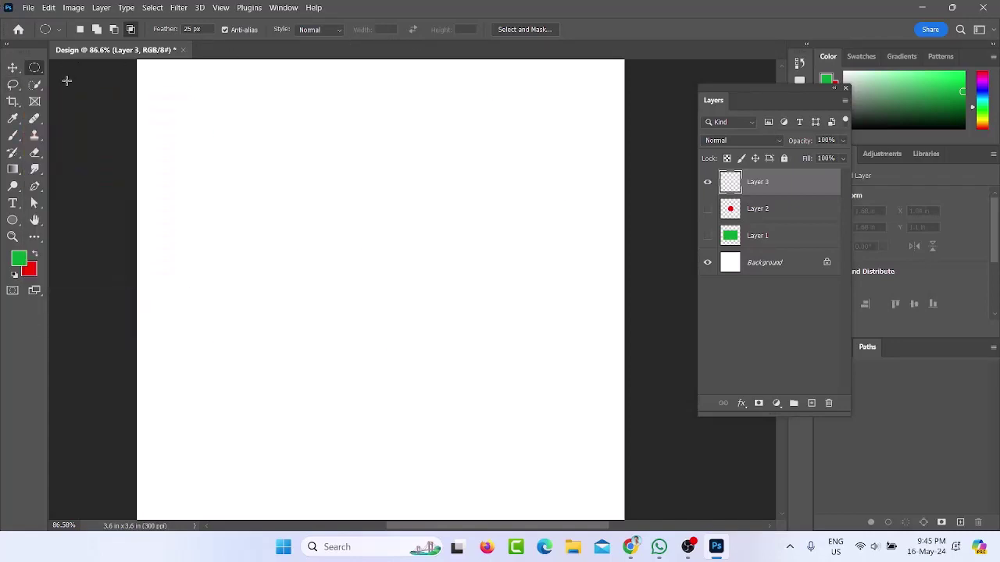
click(13, 85)
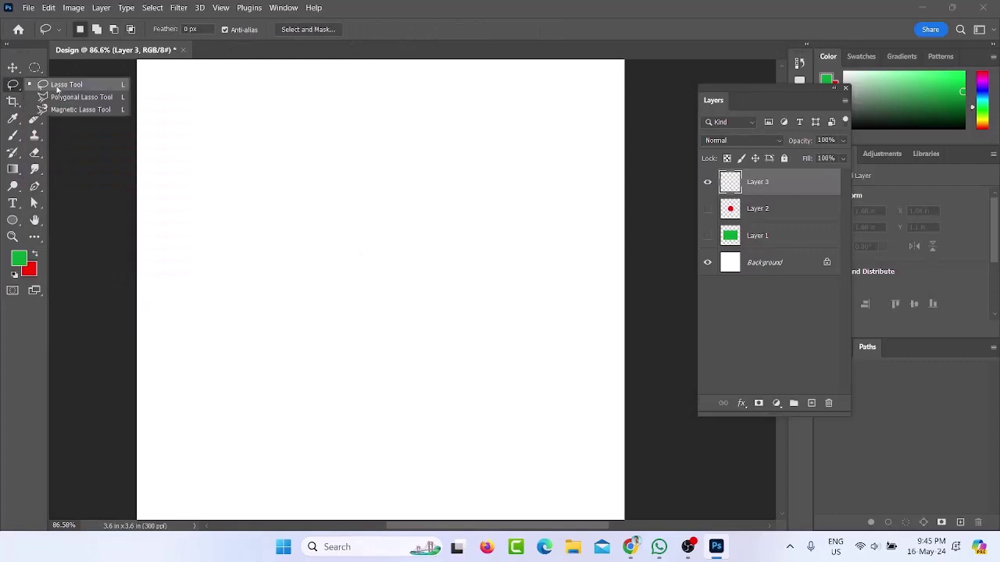
Switch to Chrome, open pexels.com in a new tab, and dismiss the Google sign-in prompt
click(630, 546)
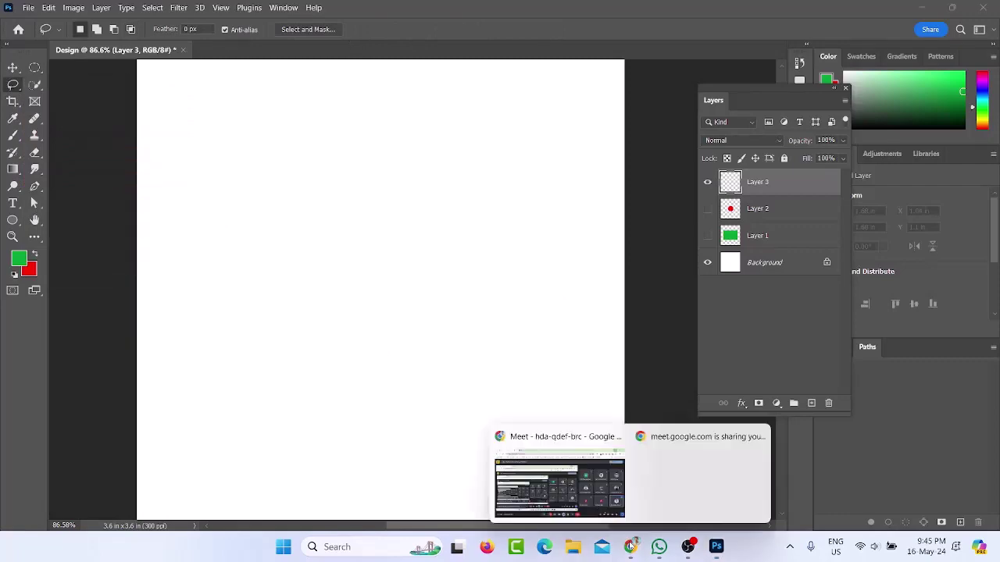
click(555, 473)
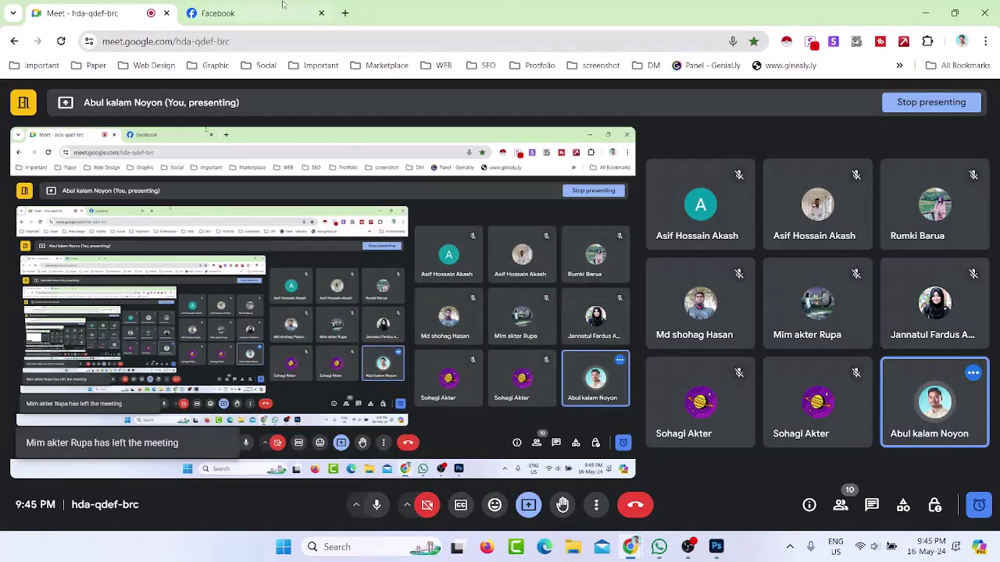
click(345, 12)
text(pex)
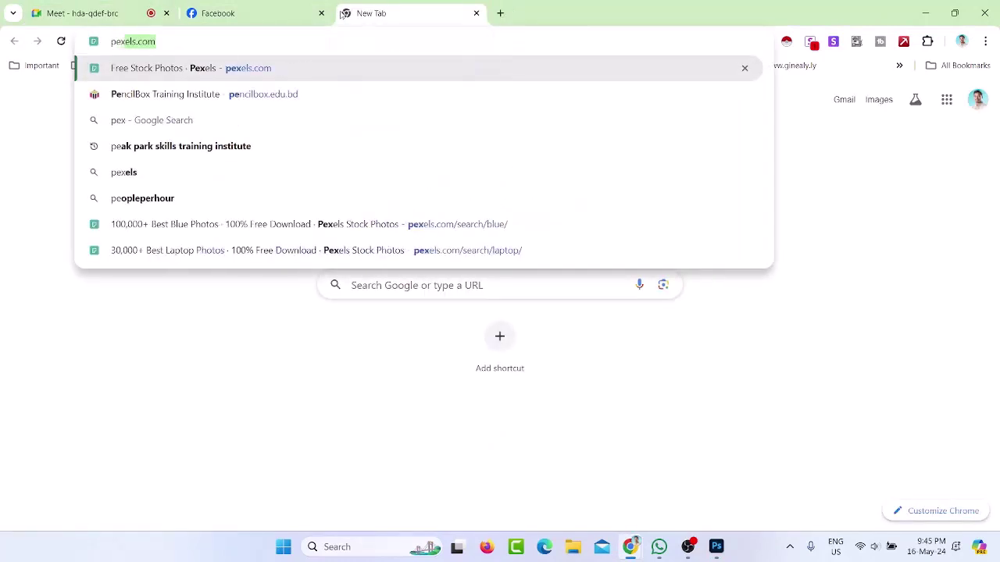
key(Return)
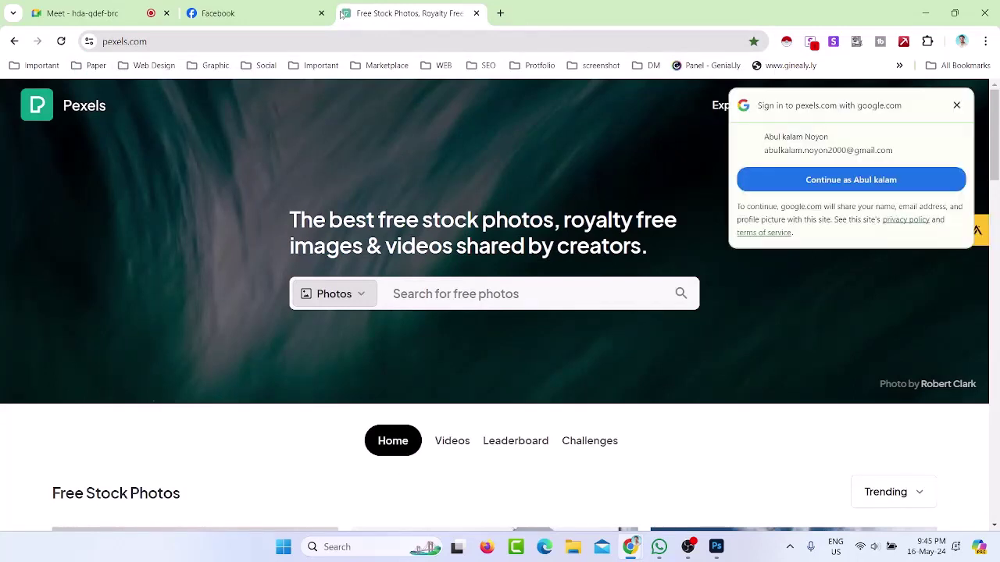
click(954, 103)
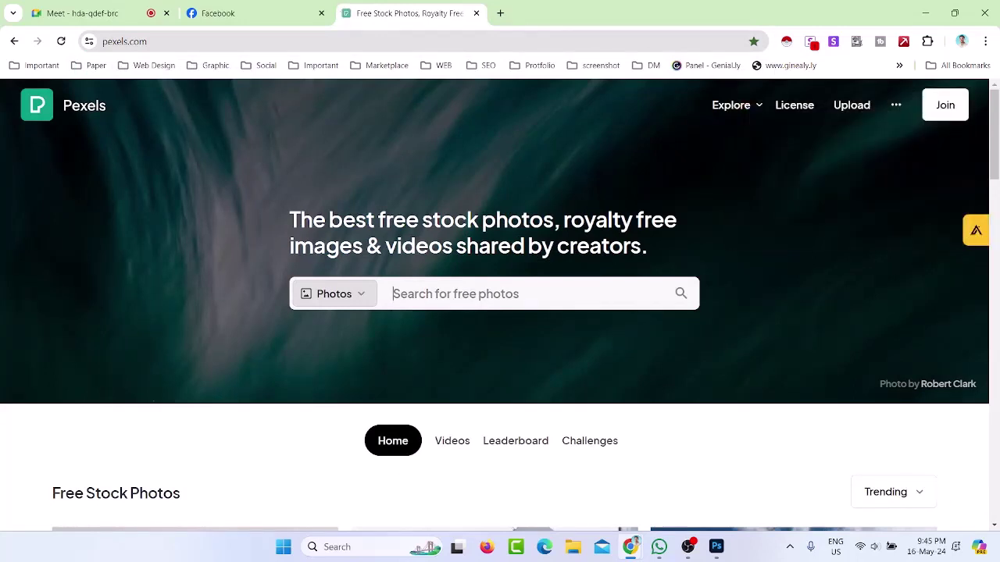
Look through the recent searches and the trending free stock photos on the Pexels home page
click(453, 294)
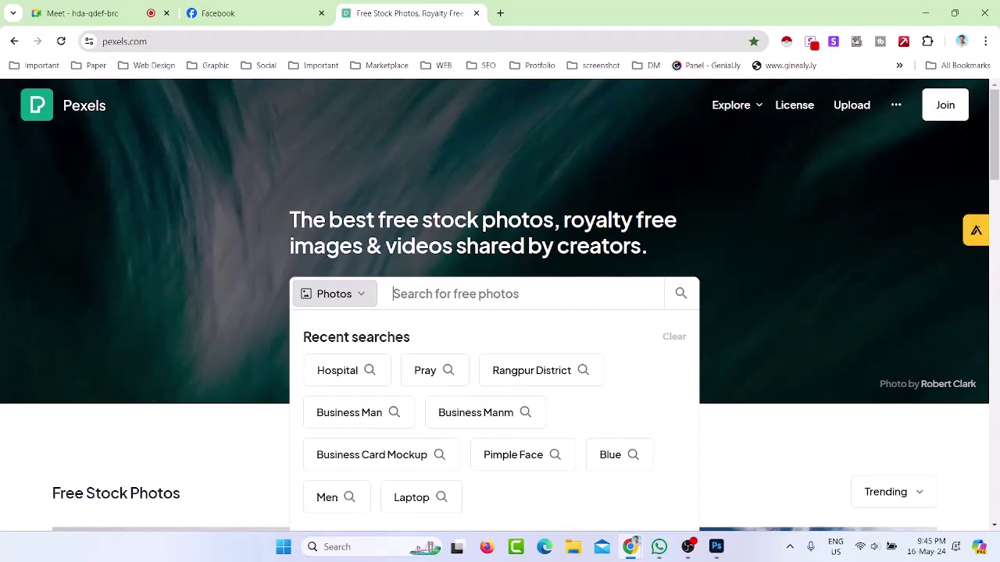
scroll(79, 300, down, 2)
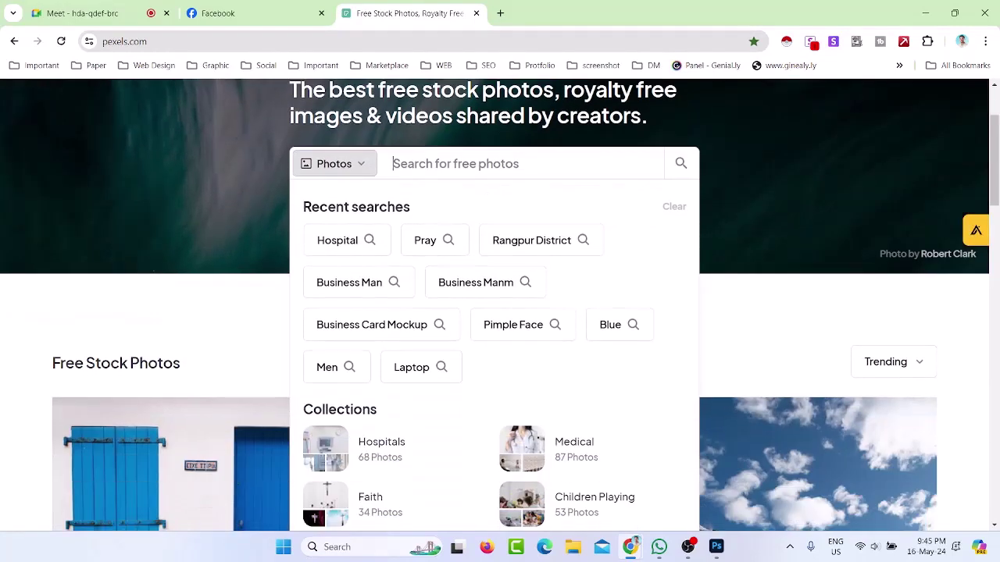
click(123, 314)
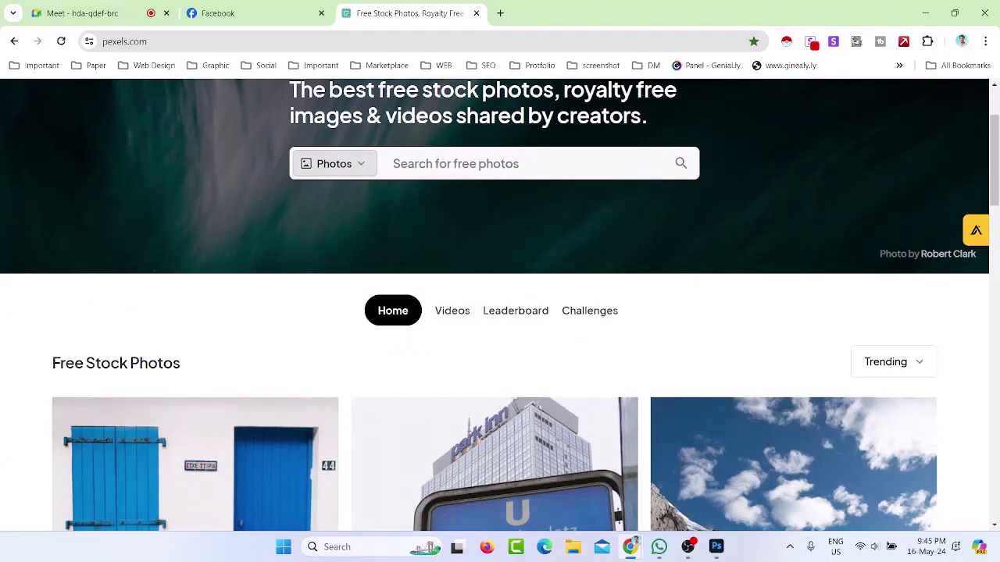
scroll(464, 250, down, 2)
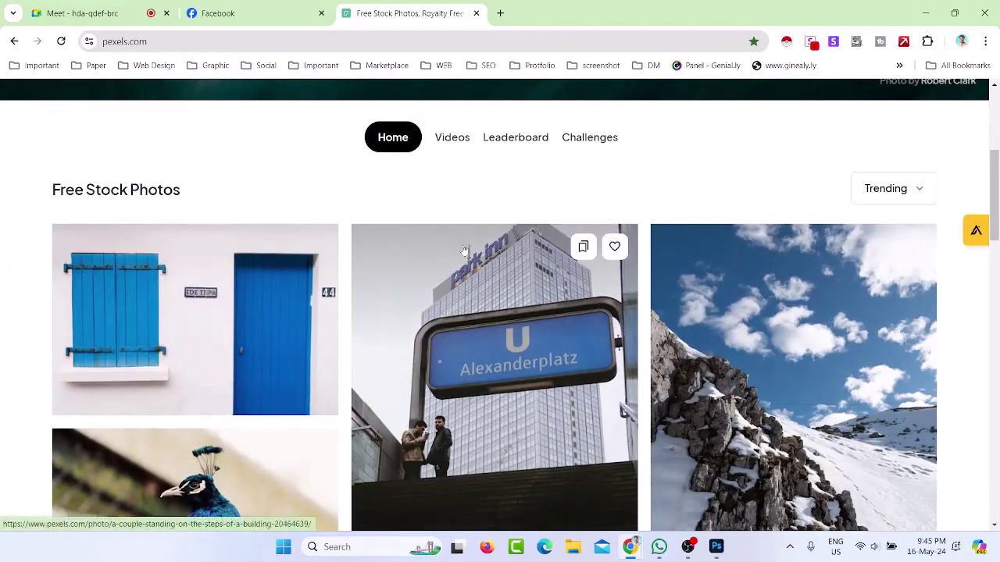
scroll(464, 250, down, 2)
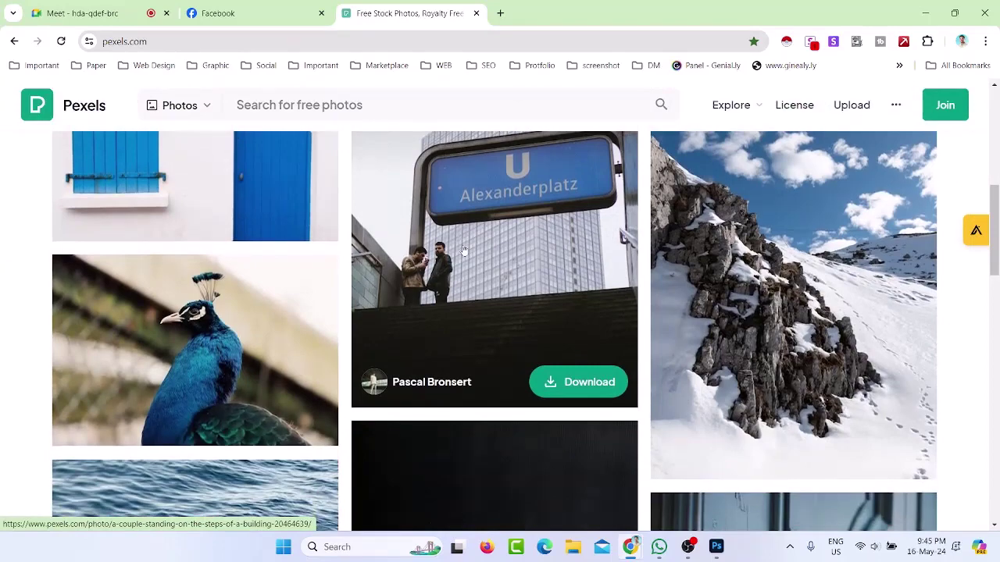
scroll(464, 250, down, 4)
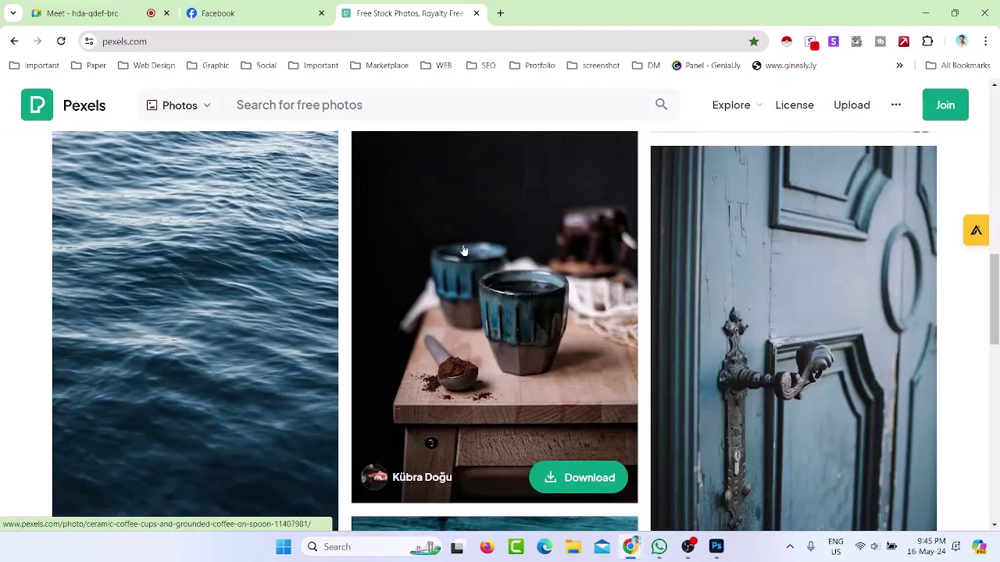
scroll(464, 250, down, 5)
scroll(461, 258, down, 3)
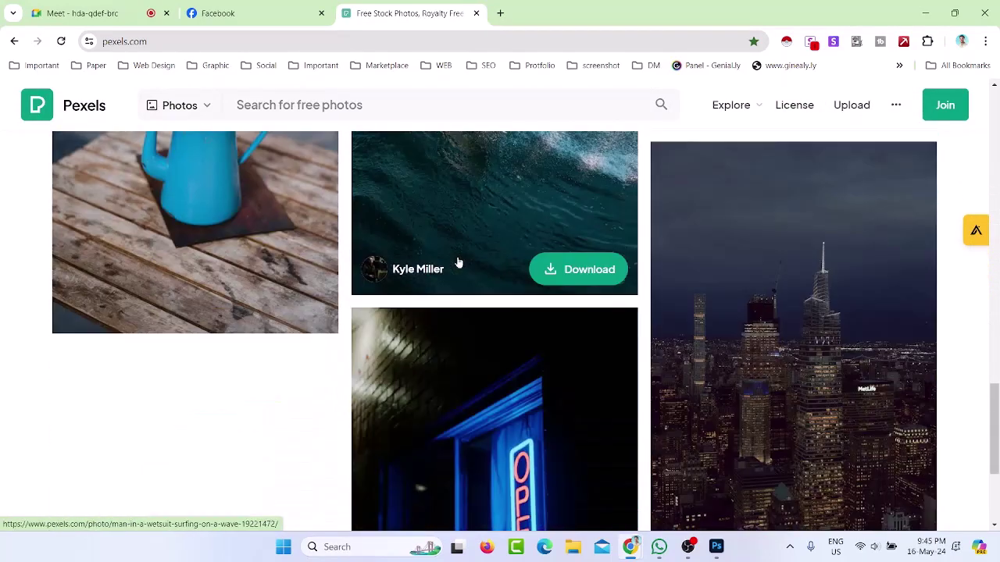
scroll(459, 263, down, 3)
scroll(459, 263, down, 2)
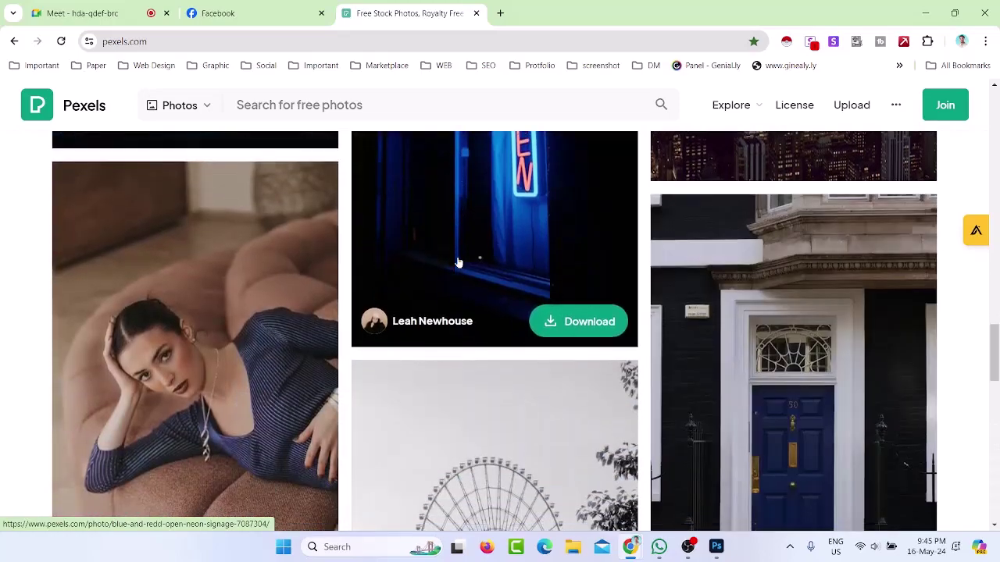
scroll(459, 263, down, 3)
scroll(458, 262, up, 10)
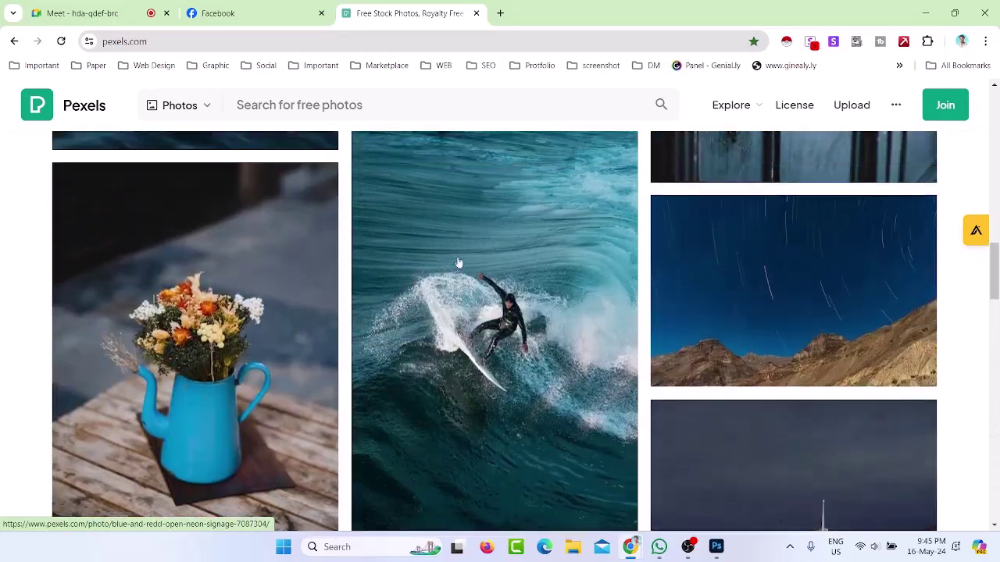
scroll(458, 262, up, 15)
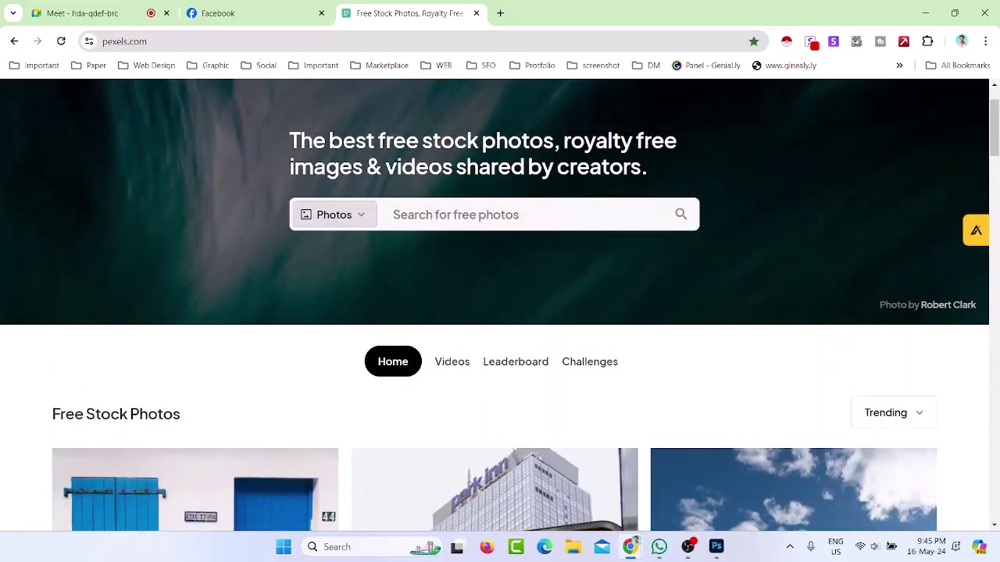
Search Pexels for "Men" with the media type kept on Photos
click(468, 215)
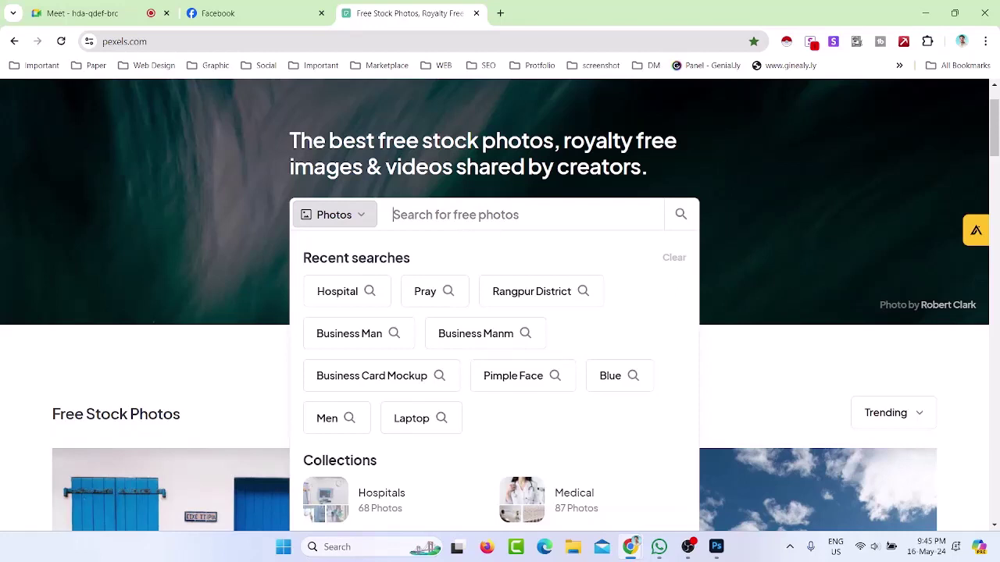
text(Men)
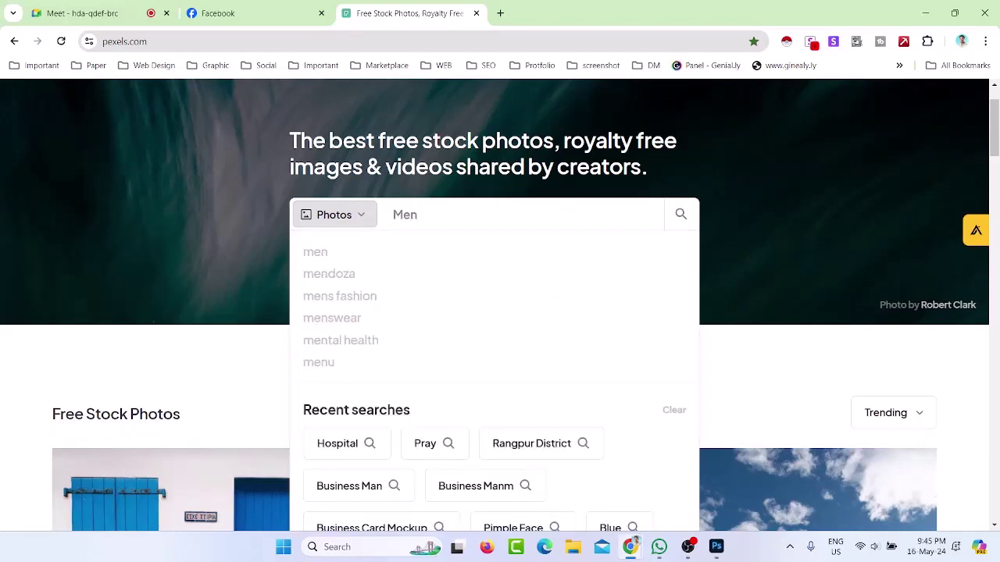
click(341, 209)
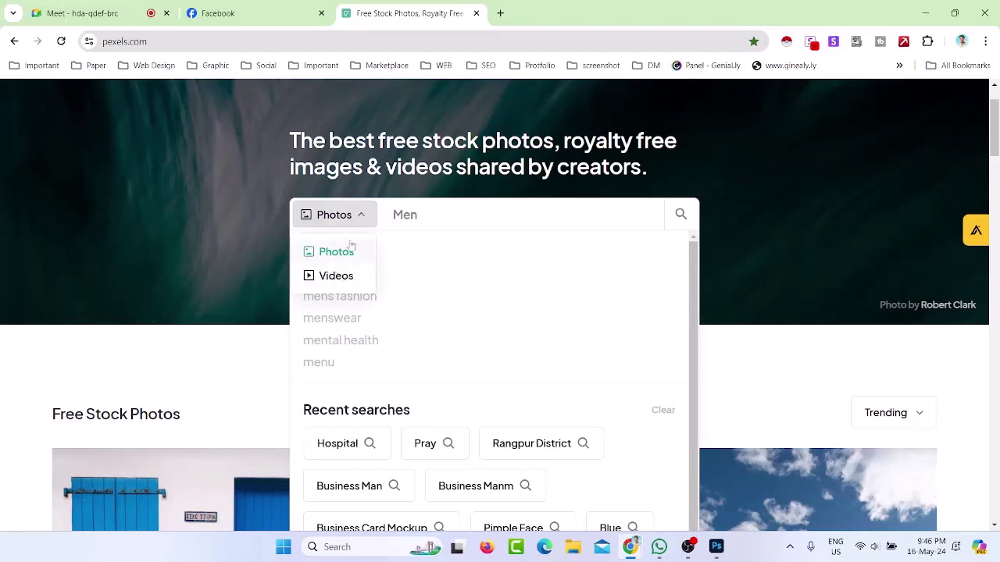
scroll(351, 246, up, 1)
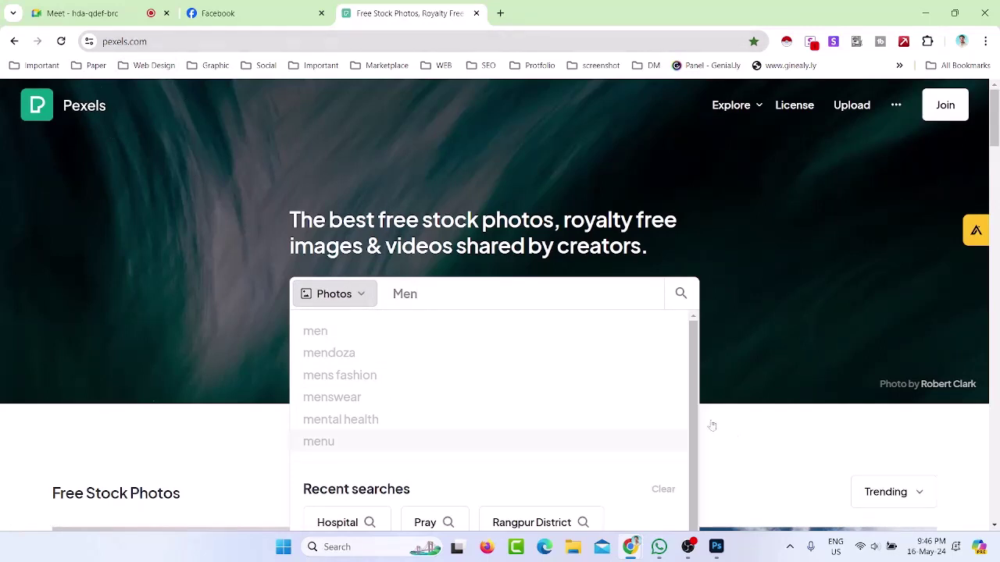
click(681, 296)
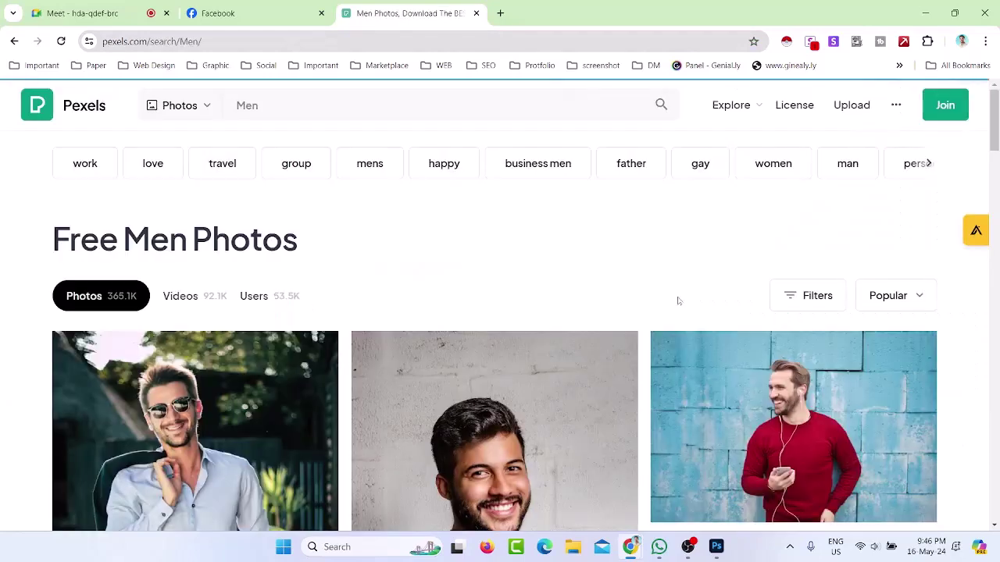
Download the free portrait of the smiling man in a blue T-shirt with crossed arms from the Men photo results
scroll(594, 382, down, 4)
scroll(593, 382, down, 8)
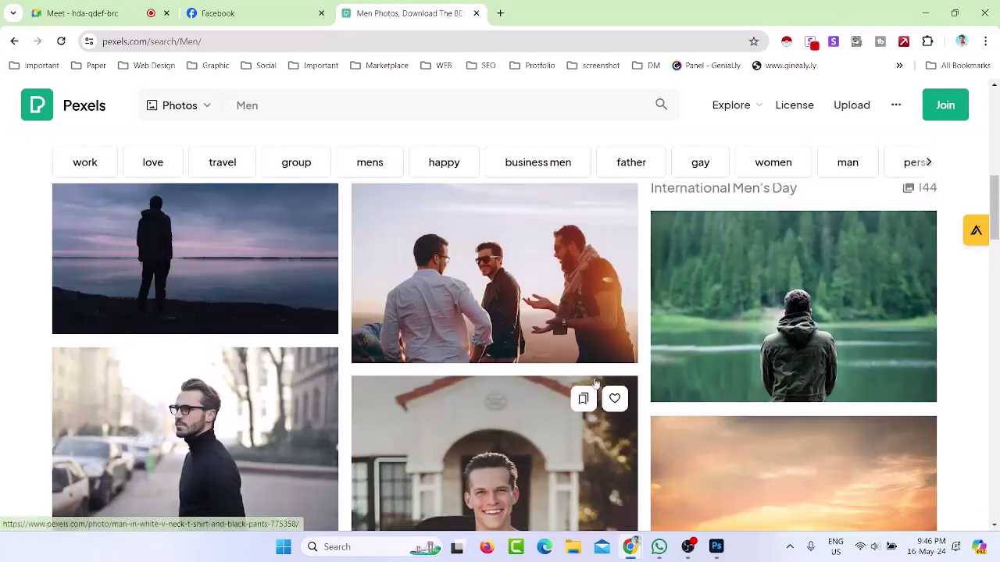
scroll(595, 383, down, 10)
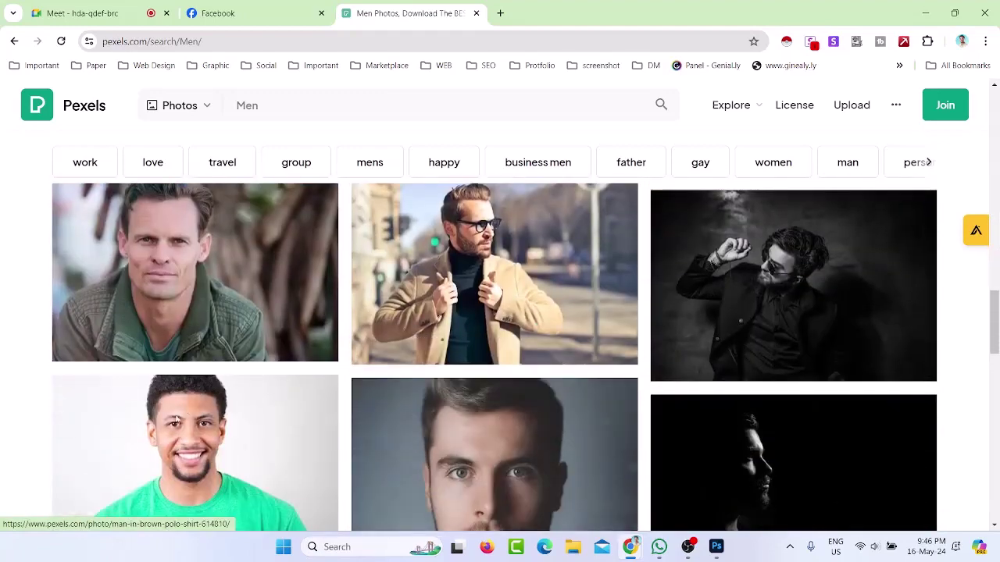
scroll(223, 453, down, 2)
scroll(539, 435, up, 4)
scroll(539, 435, up, 10)
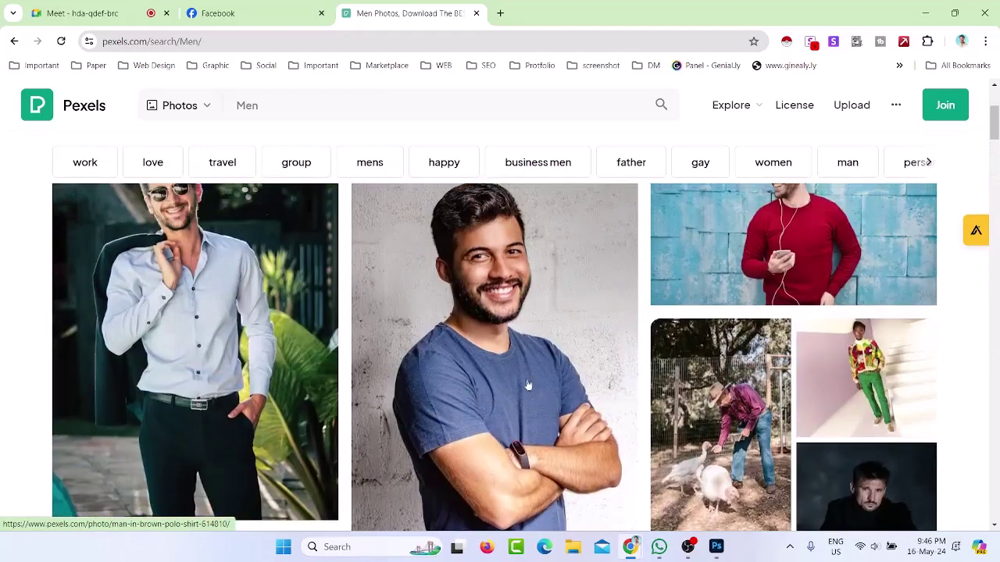
mouse_move(443, 307)
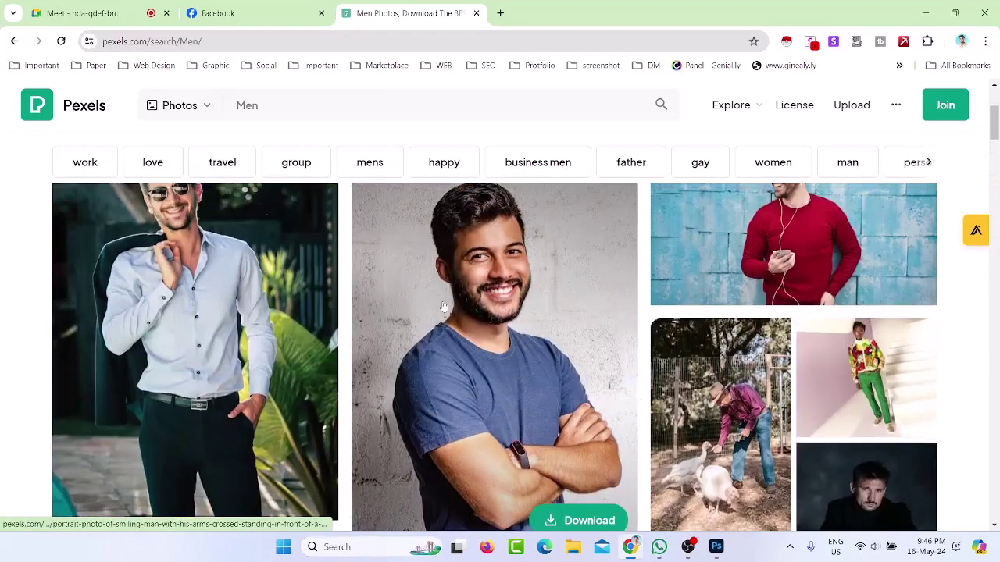
click(482, 345)
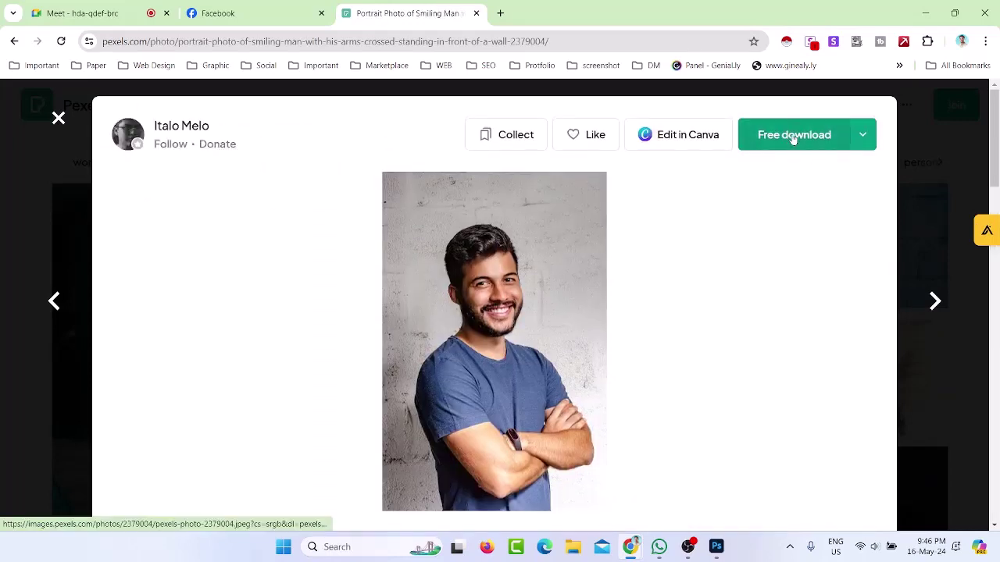
click(793, 138)
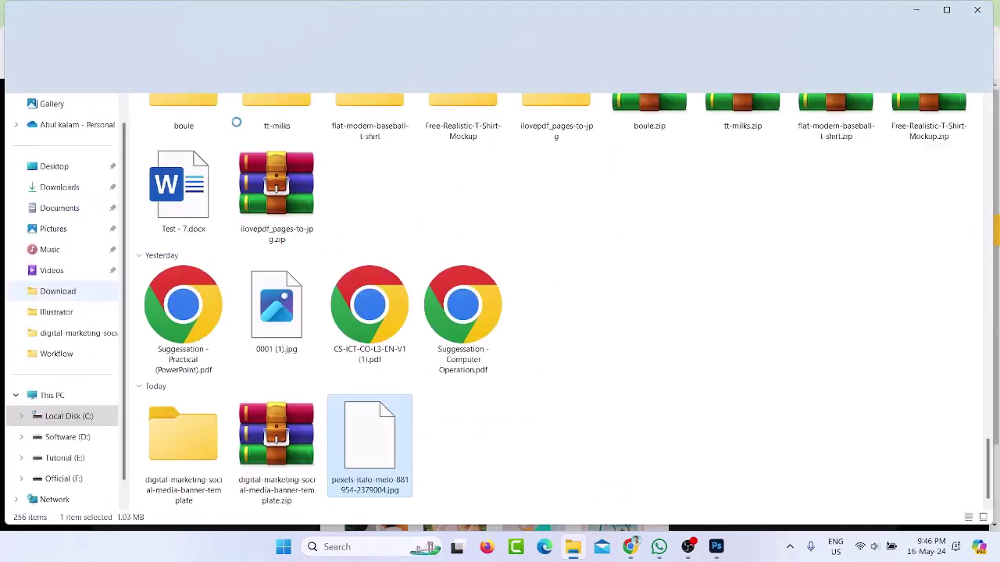
Switch to Photoshop, open the downloaded portrait JPG from the Downloads folder with the Open command, and close it again
drag(375, 443, 402, 451)
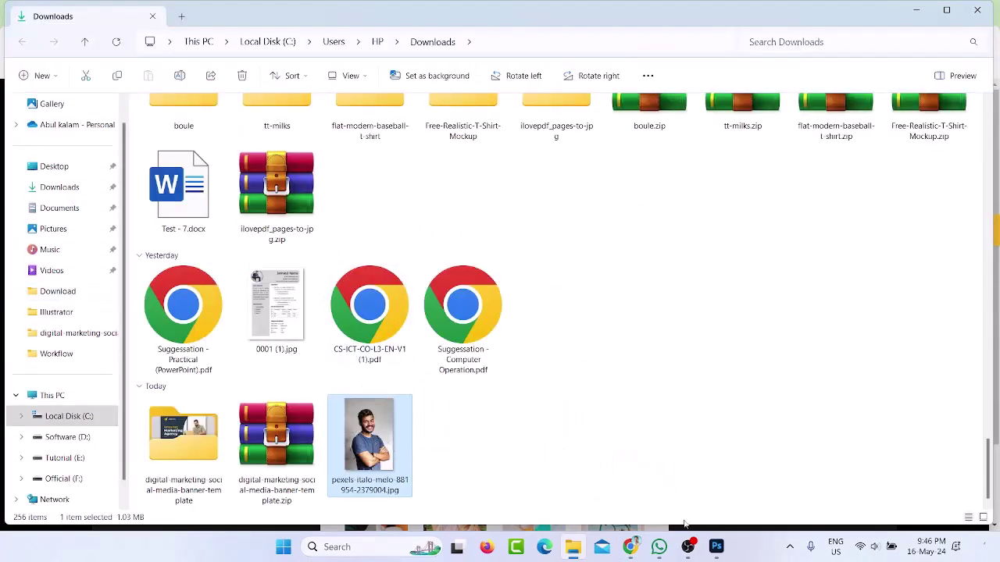
click(716, 547)
click(28, 7)
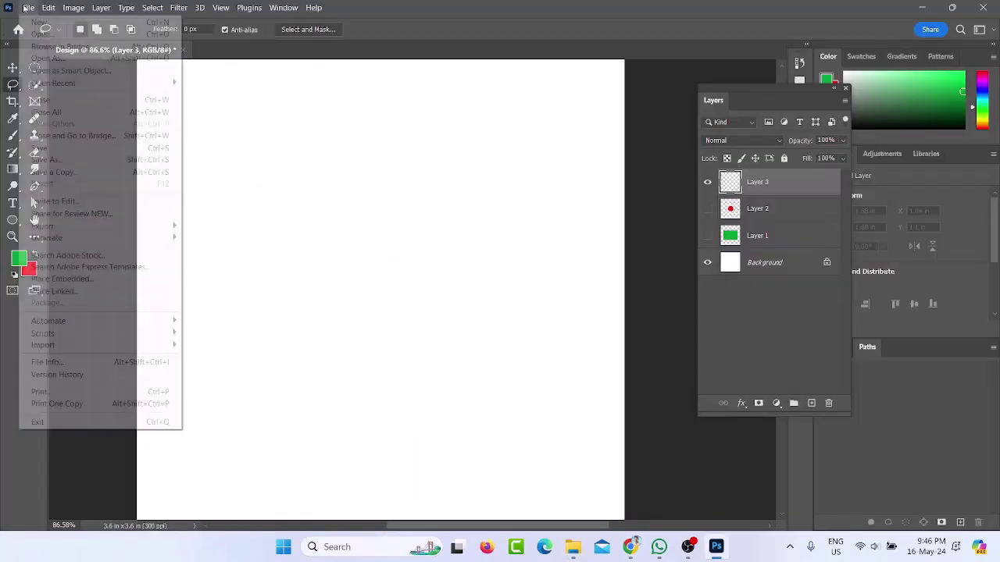
click(45, 31)
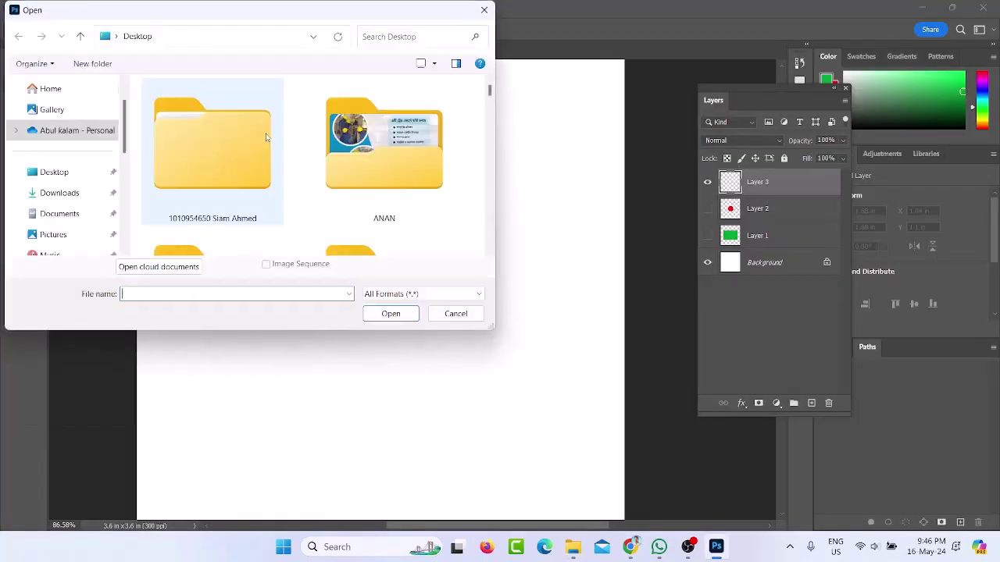
scroll(62, 140, down, 2)
click(74, 153)
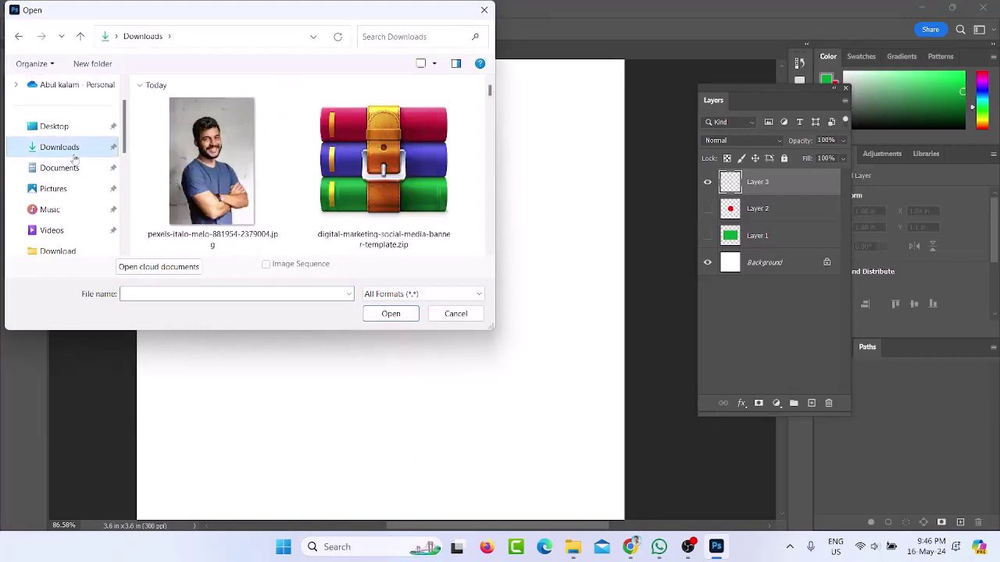
click(232, 158)
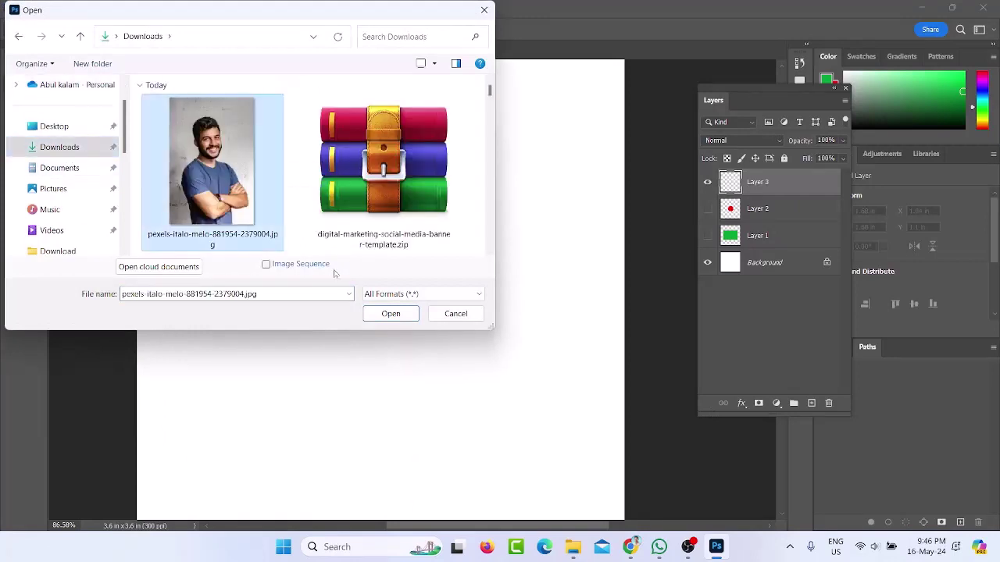
click(376, 313)
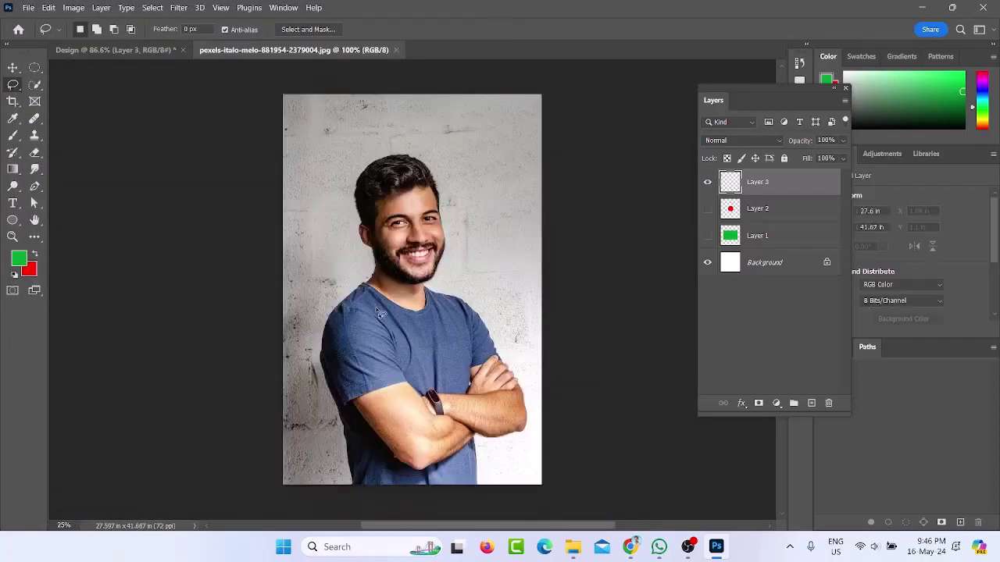
click(390, 49)
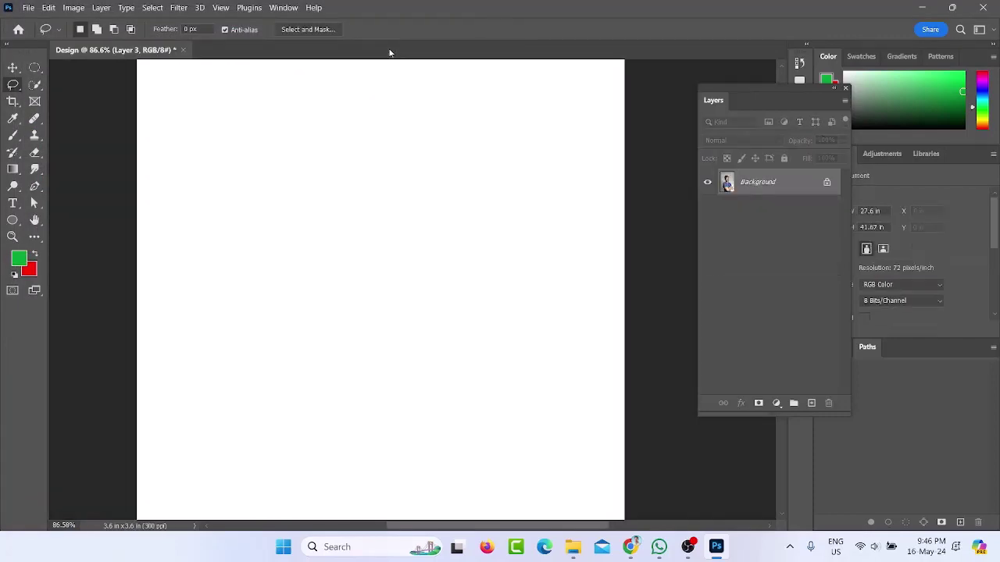
Open the downloaded portrait in Photoshop as its own document by bringing it over from the File Explorer Downloads folder
click(572, 546)
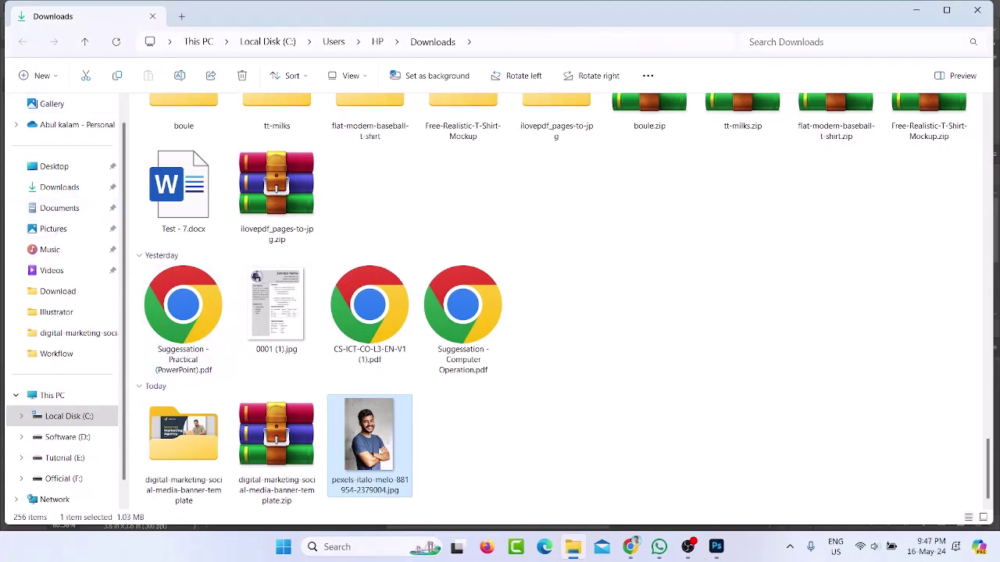
drag(380, 426, 481, 37)
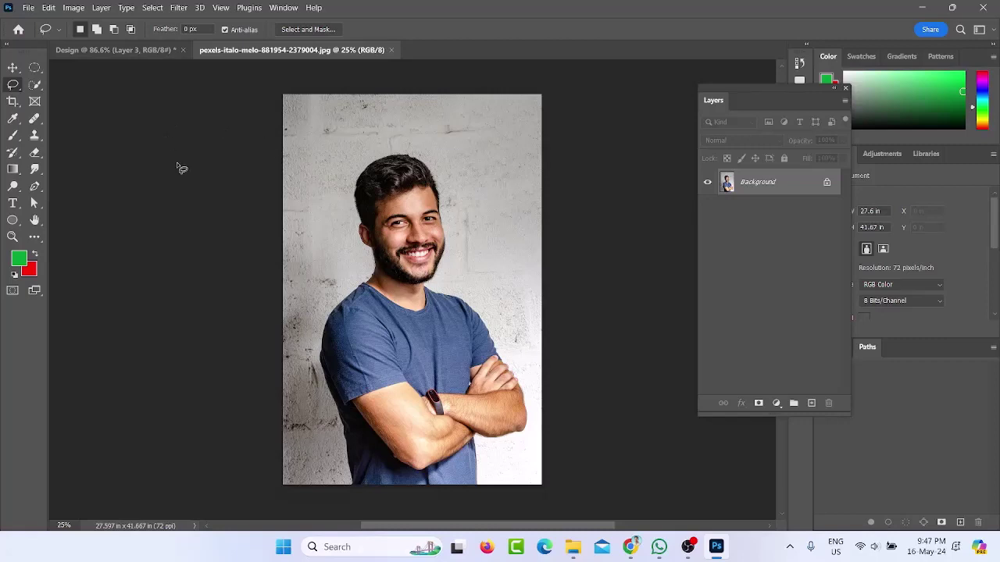
Trace a freehand Lasso selection along the man's shirt and sleeve edge on the photo's left side, from the hem up past the shoulder
right_click(13, 85)
click(55, 86)
scroll(367, 438, up, 3)
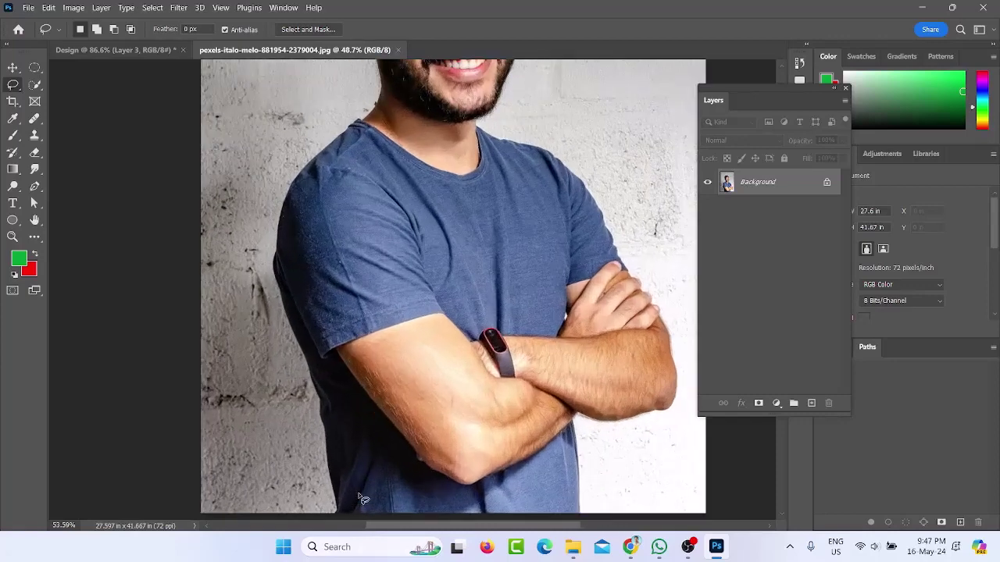
drag(377, 404, 363, 334)
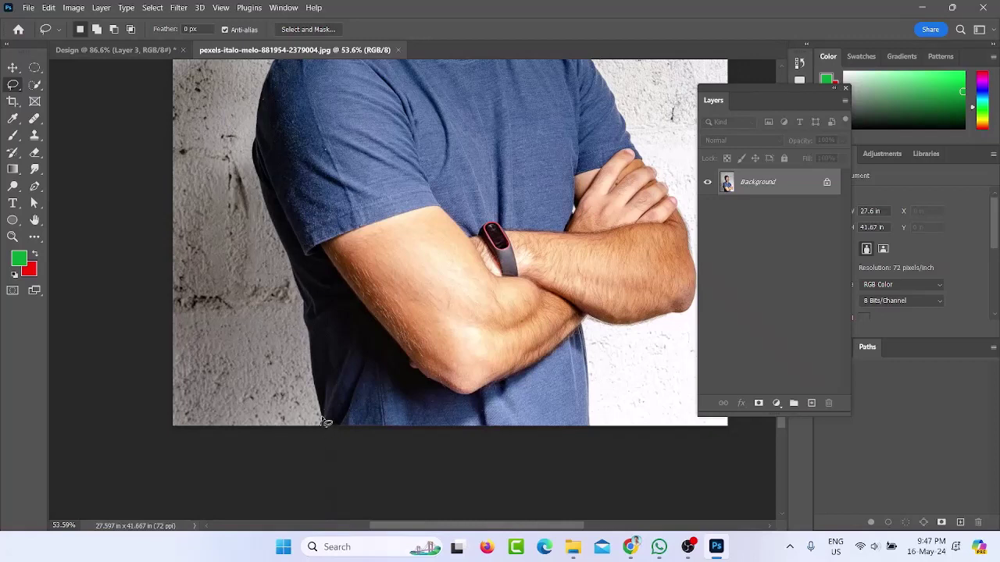
mouse_move(321, 409)
mouse_down()
mouse_move(310, 330)
mouse_move(269, 223)
mouse_move(257, 152)
mouse_move(257, 102)
mouse_move(275, 37)
mouse_up()
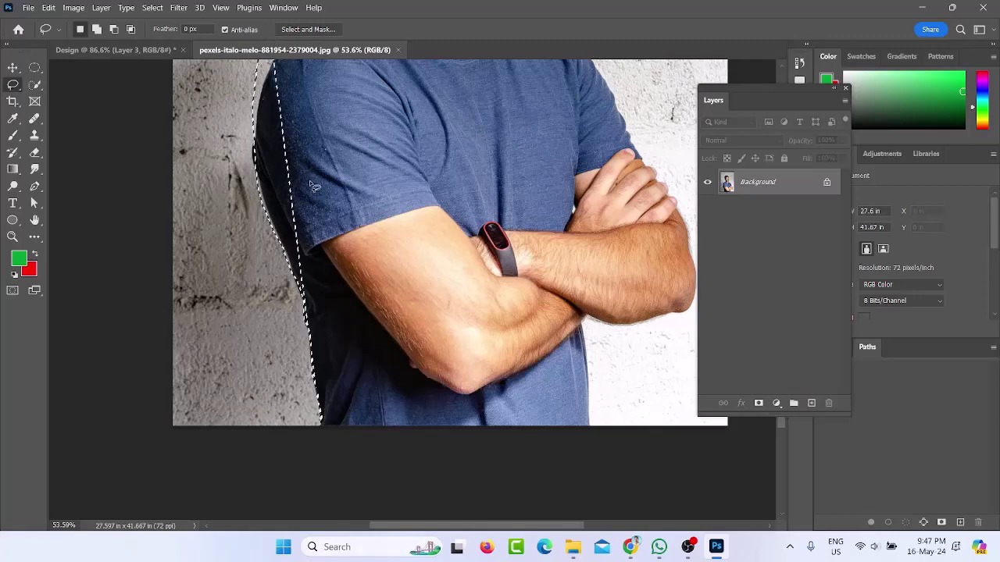
Examine how closely the lasso selection follows the shirt edge at several zoom levels, and deselect it
scroll(324, 295, down, 3)
scroll(325, 294, down, 1)
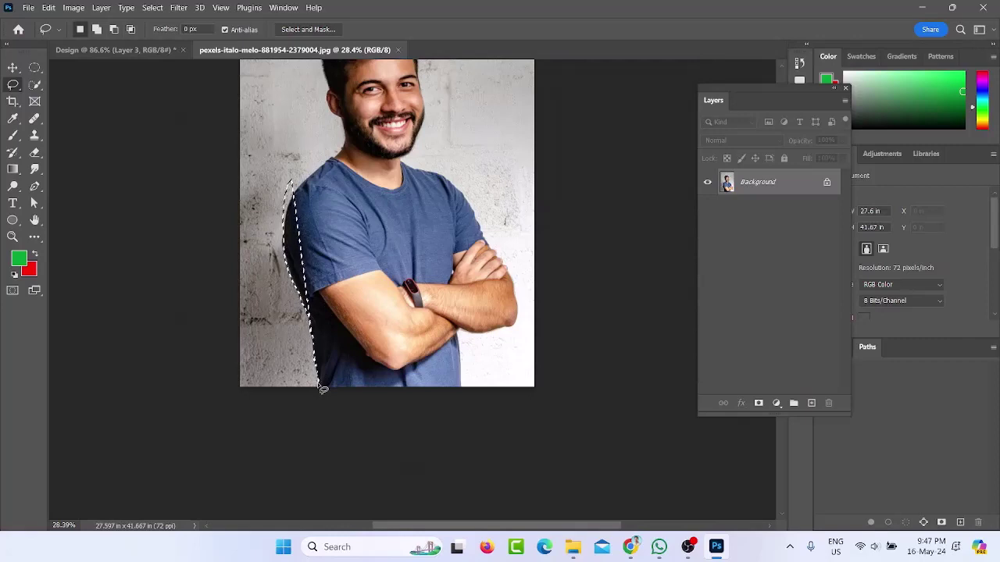
scroll(322, 389, down, 5)
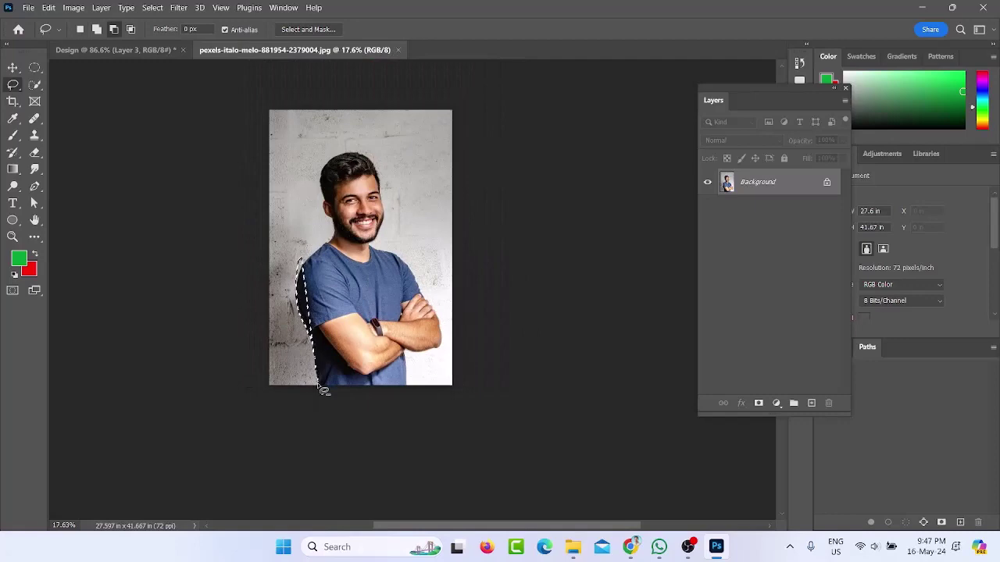
scroll(323, 388, up, 6)
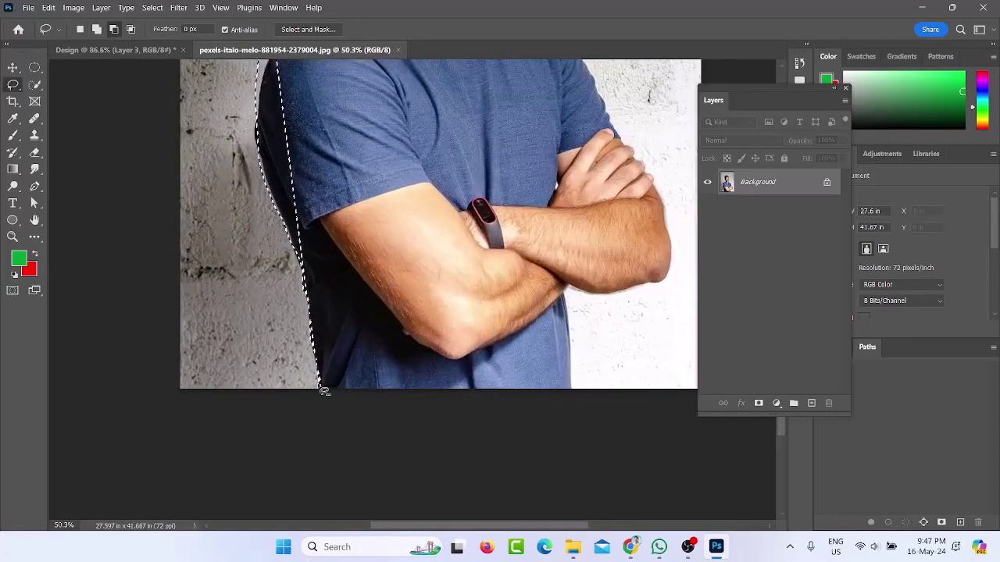
scroll(323, 389, up, 5)
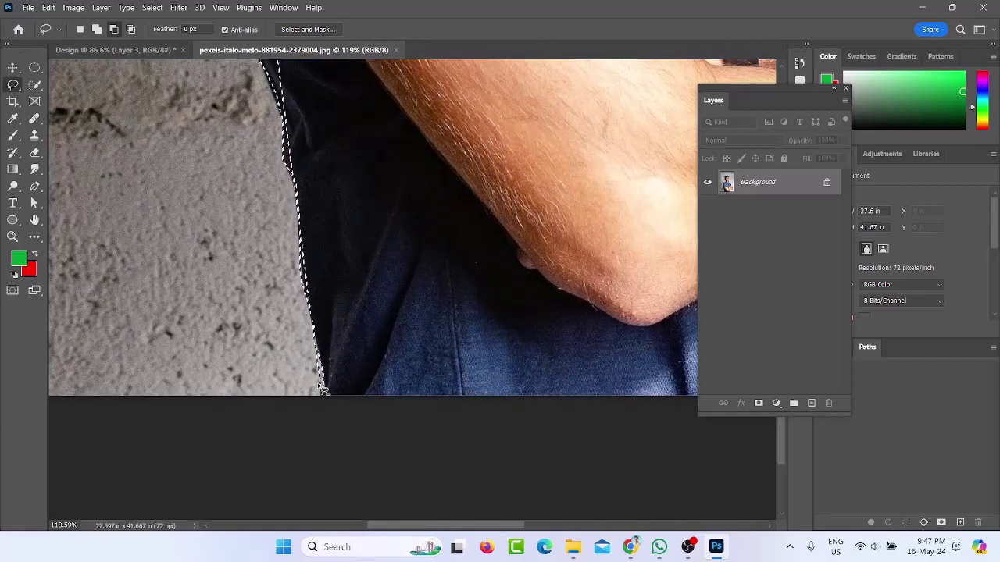
scroll(311, 386, down, 6)
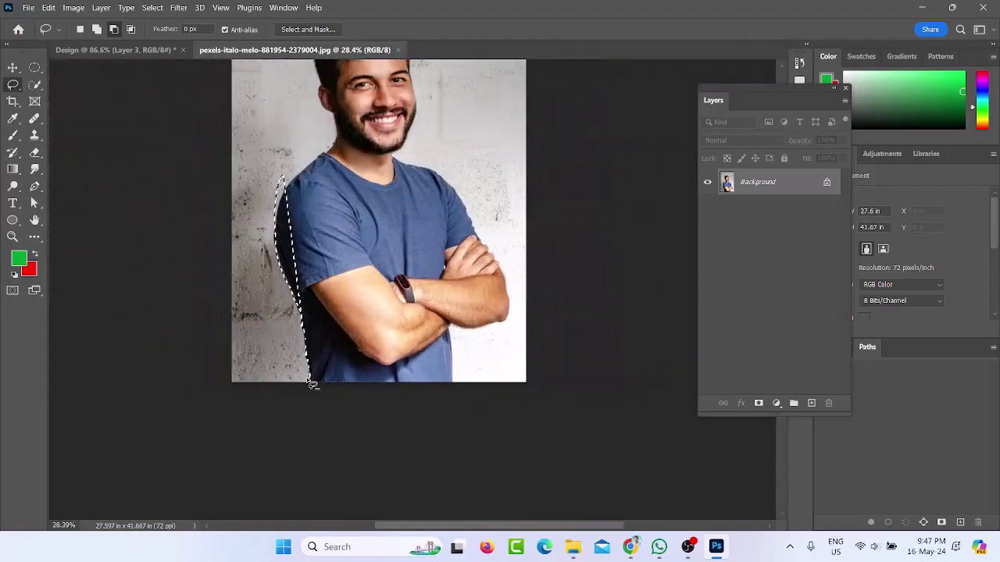
scroll(312, 387, down, 1)
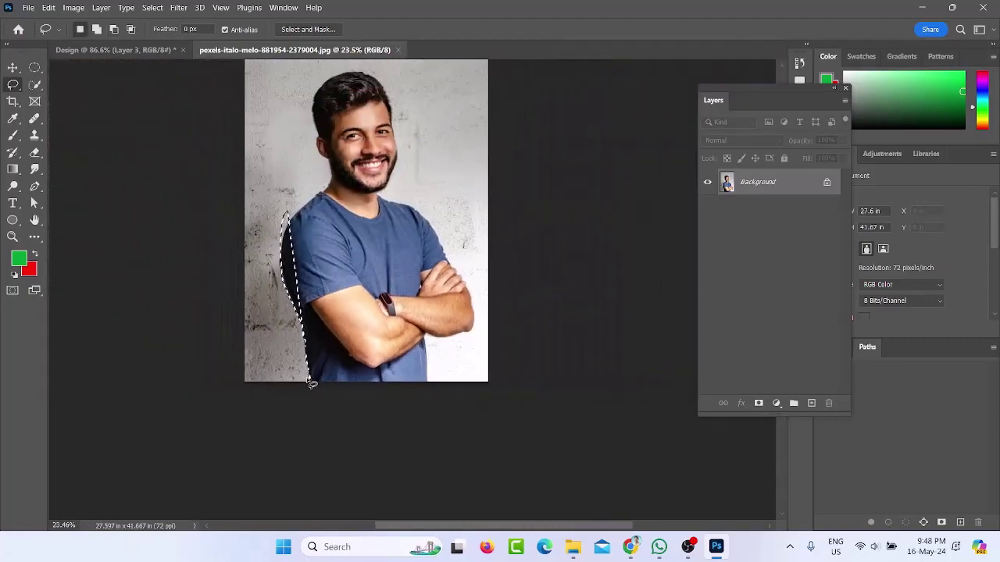
scroll(311, 385, up, 6)
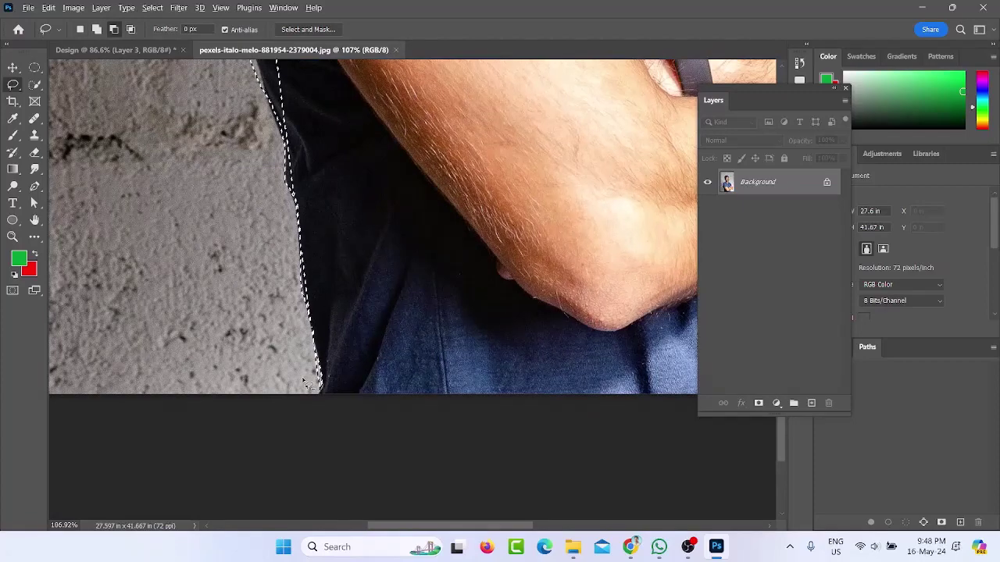
scroll(309, 383, down, 1)
scroll(308, 383, down, 7)
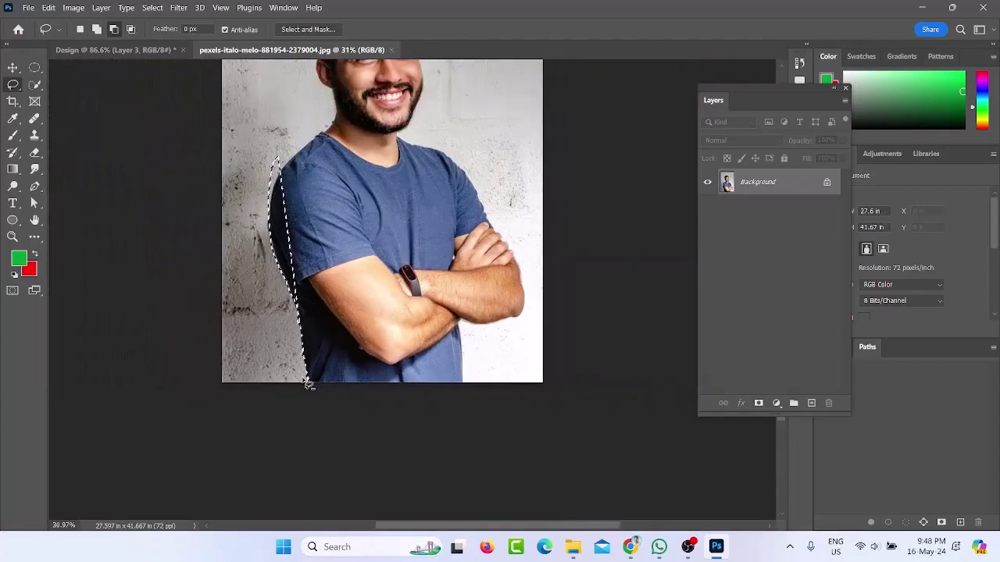
scroll(309, 383, up, 2)
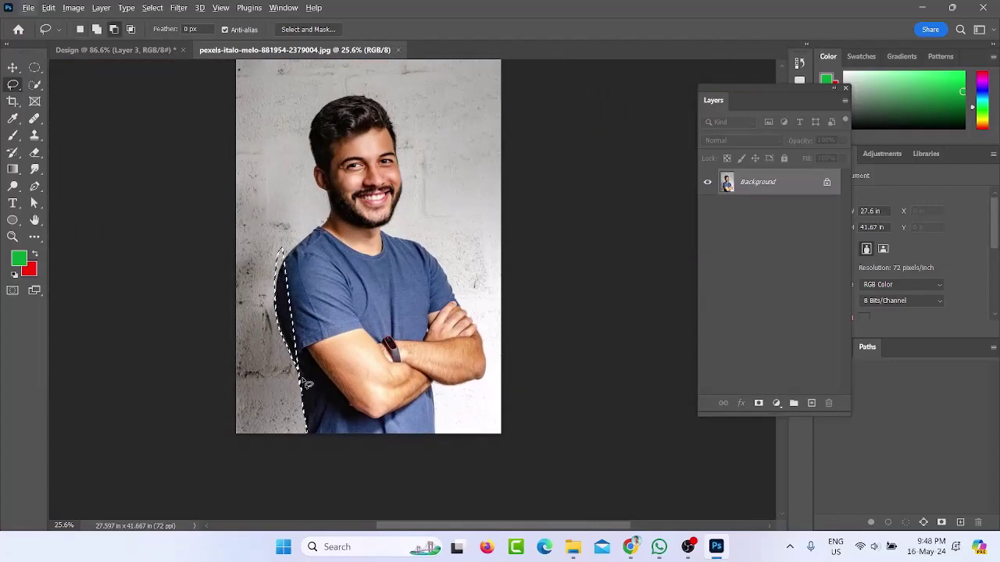
click(309, 436)
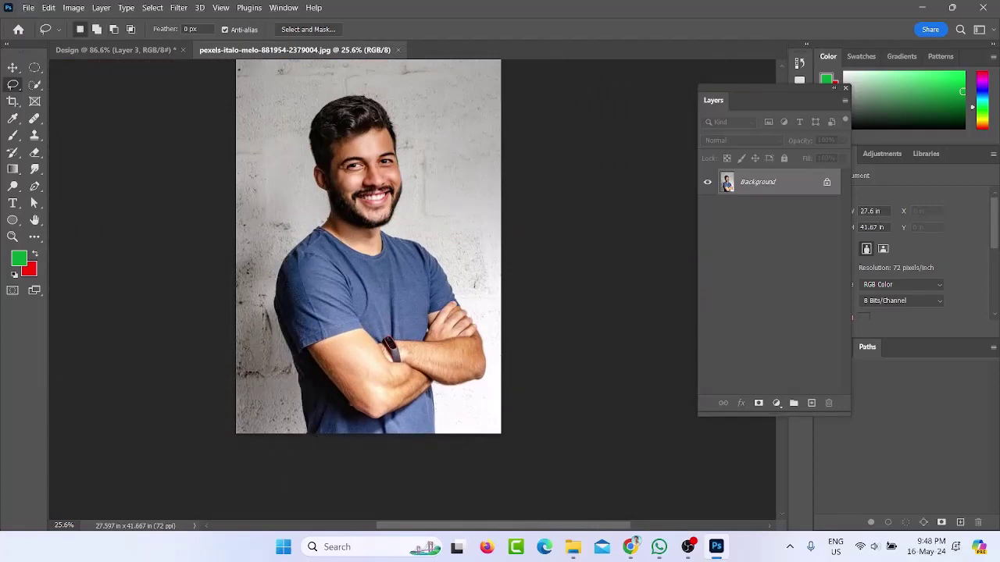
Trace a freehand Lasso selection from the shirt hem around the shoulder and head to the opposite elbow, and deselect it
right_click(9, 88)
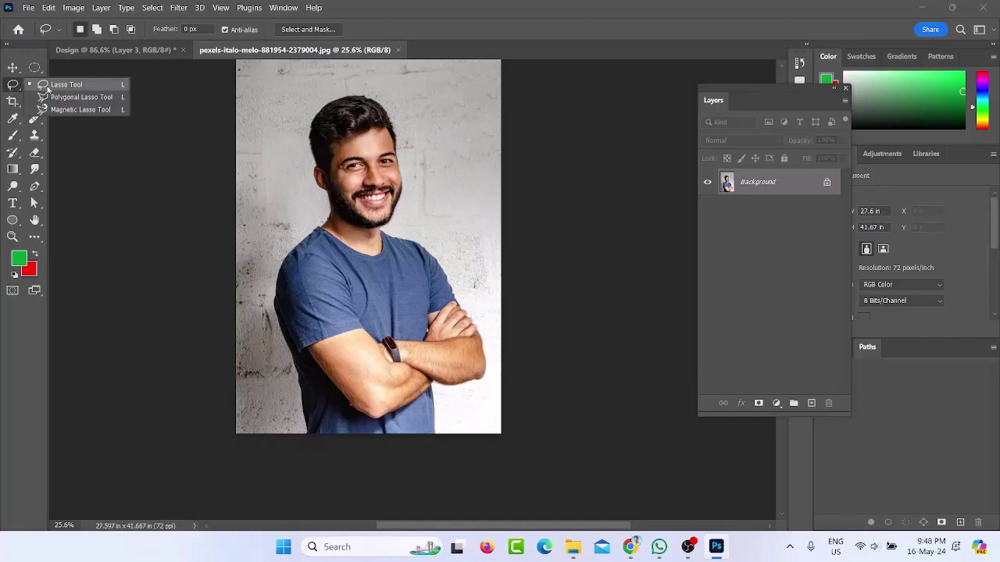
click(47, 89)
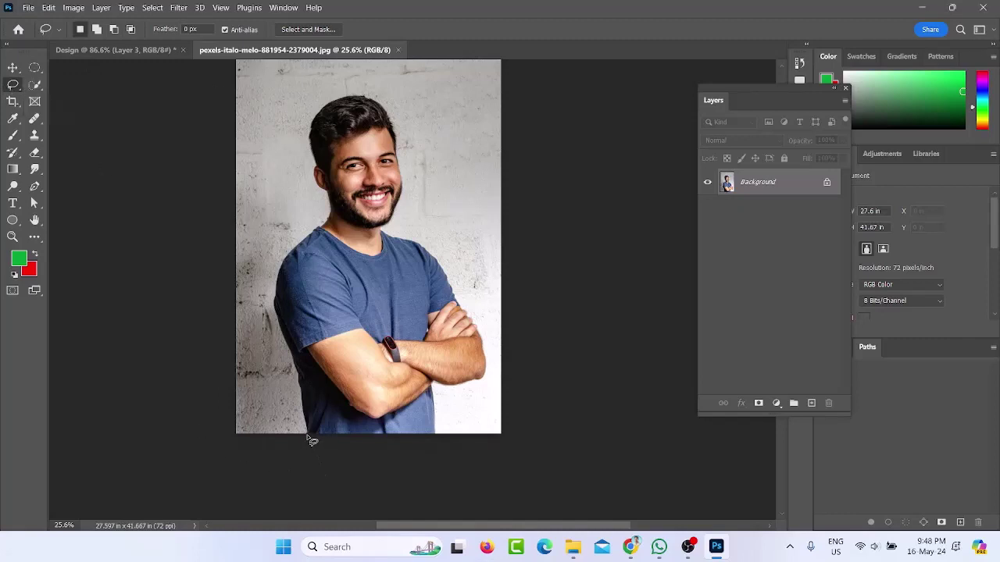
mouse_move(307, 424)
mouse_down()
mouse_move(276, 314)
mouse_move(276, 268)
mouse_move(332, 223)
mouse_up()
mouse_move(318, 182)
mouse_down()
mouse_move(311, 100)
mouse_move(358, 84)
mouse_move(404, 99)
mouse_move(412, 204)
mouse_move(485, 338)
mouse_up()
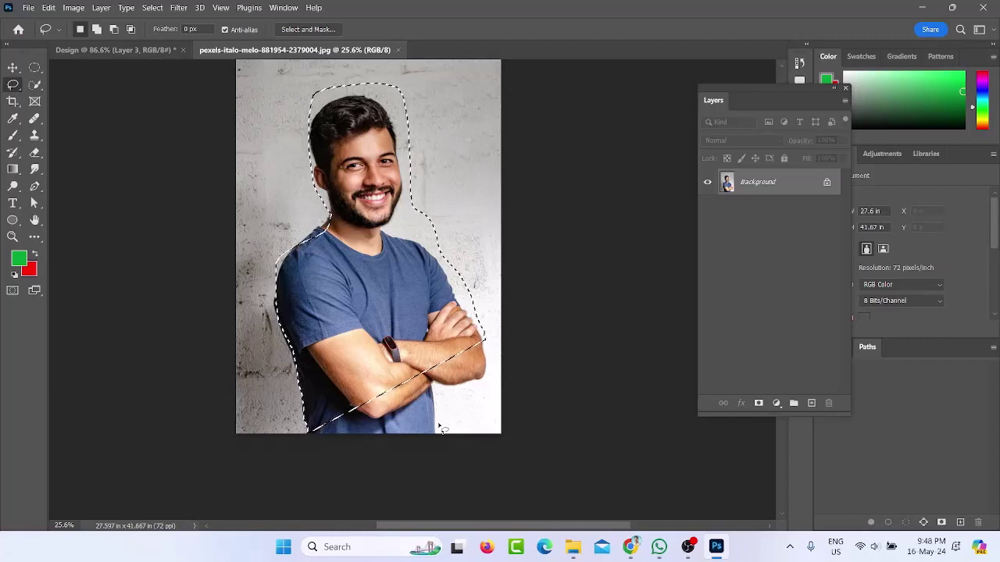
right_click(12, 85)
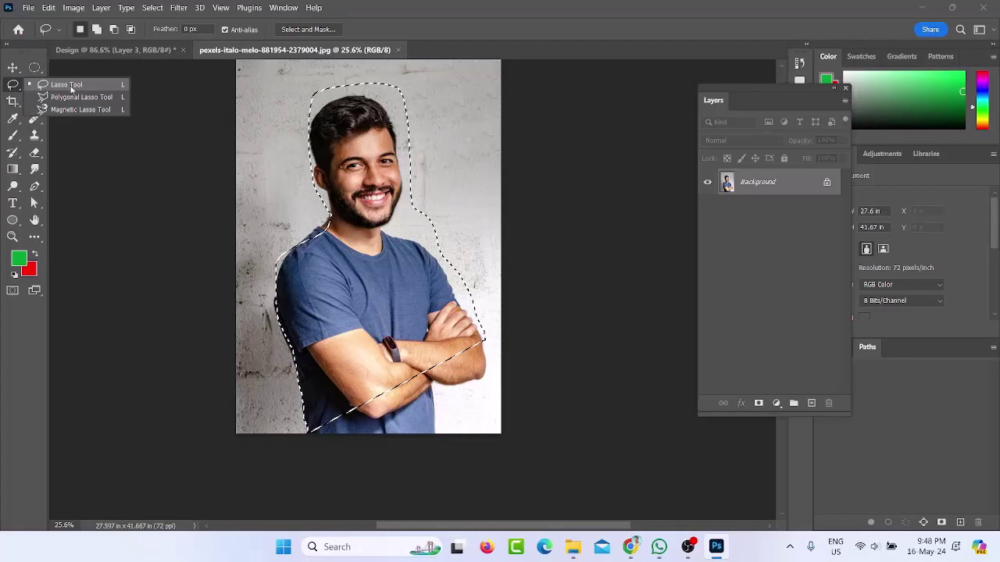
click(69, 84)
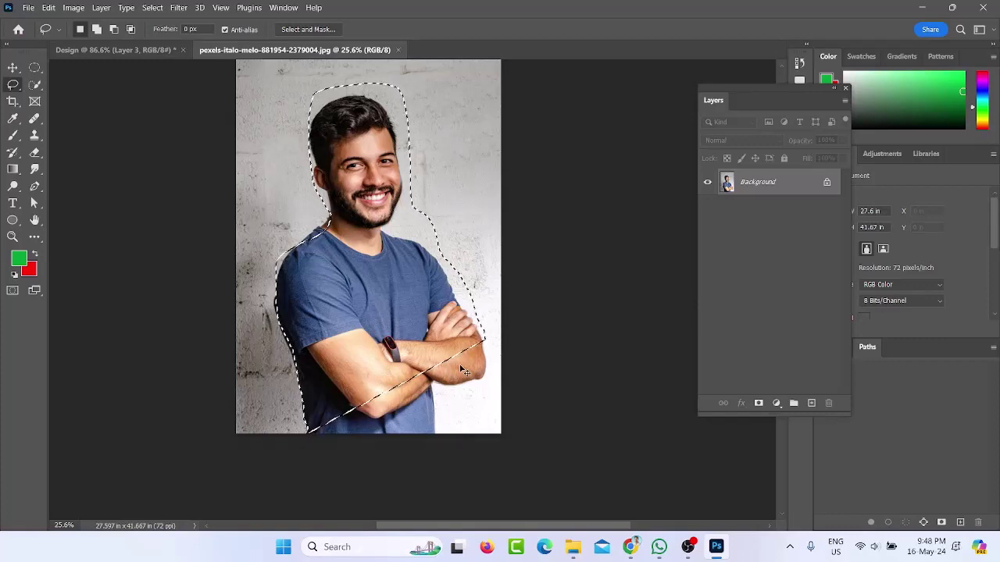
key(ctrl+d)
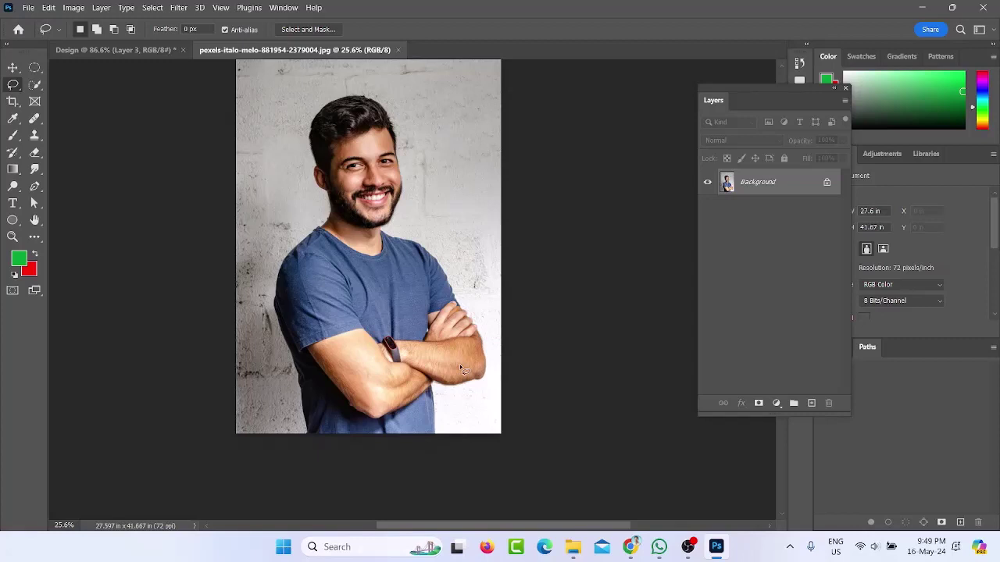
Start a Polygonal Lasso outline at the shirt hem and run it up the photo's left sleeve edge and shoulder to the collar
right_click(11, 85)
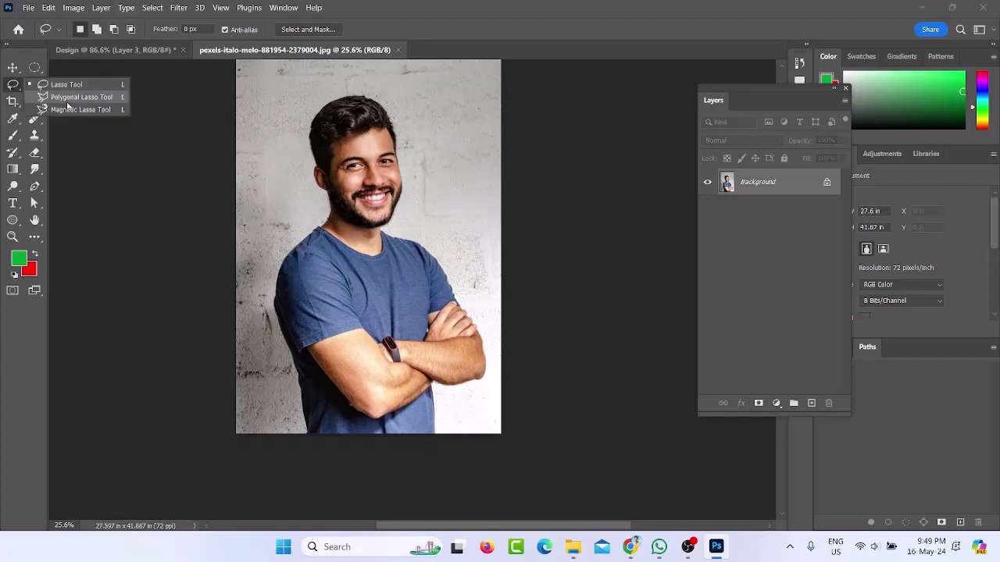
click(71, 98)
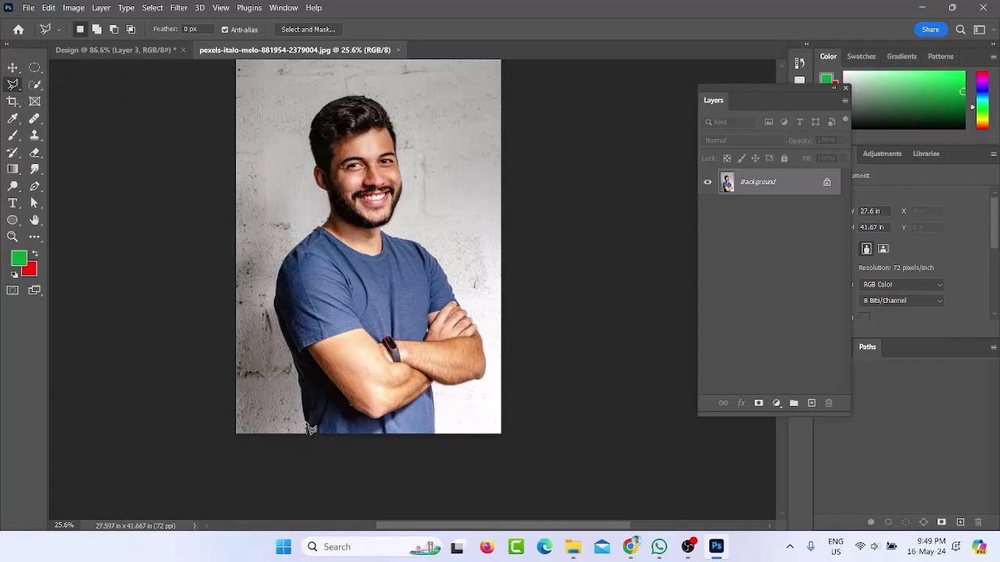
click(310, 429)
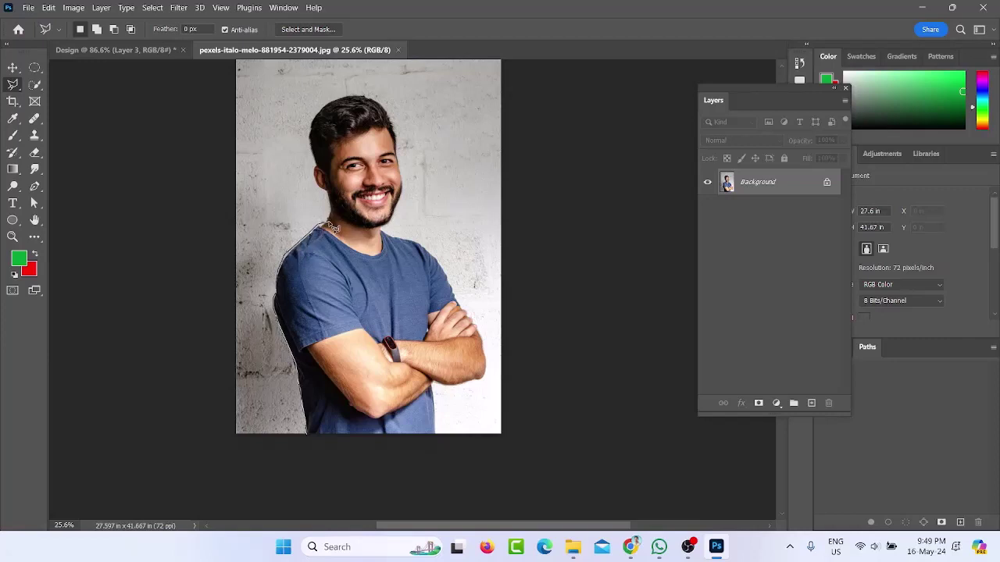
Continue the polygonal outline from the collar up the neck and around the ear, removing the misplaced anchor point on the beard
key(ctrl+plus)
key(ctrl+plus)
key(ctrl+plus)
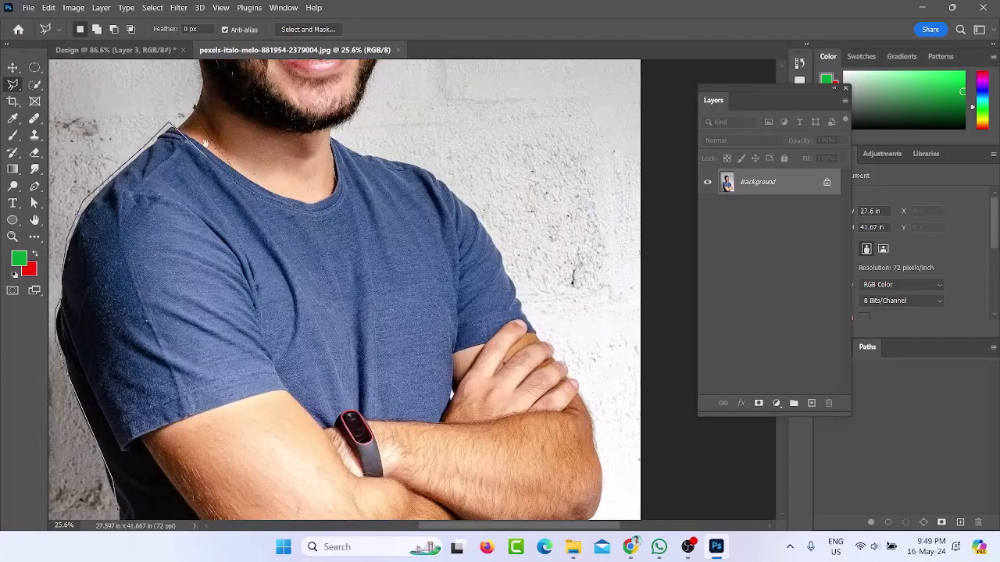
drag(207, 140, 393, 410)
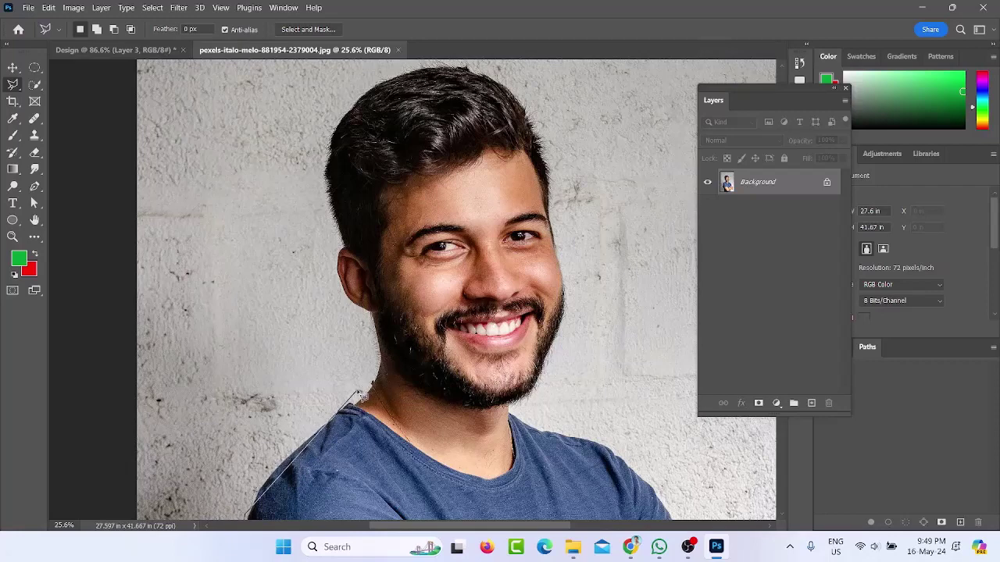
key(ctrl+minus)
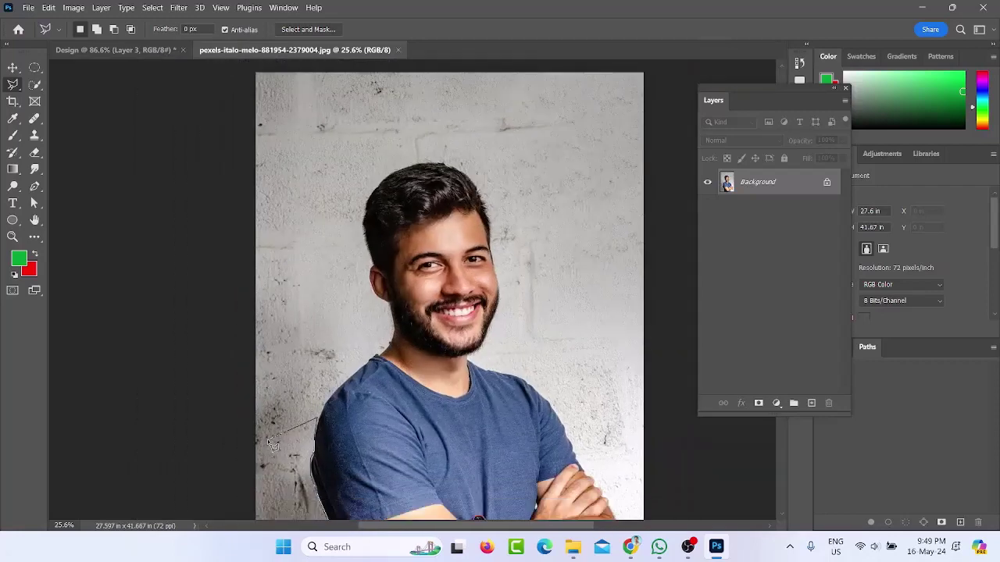
key(ctrl+plus)
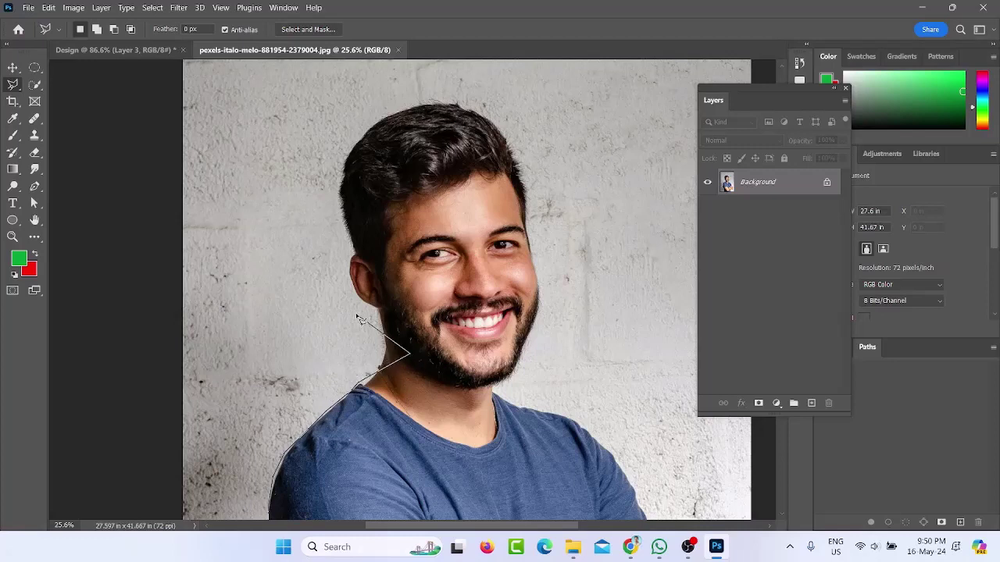
key(BackSpace)
key(ctrl+plus)
key(ctrl+minus)
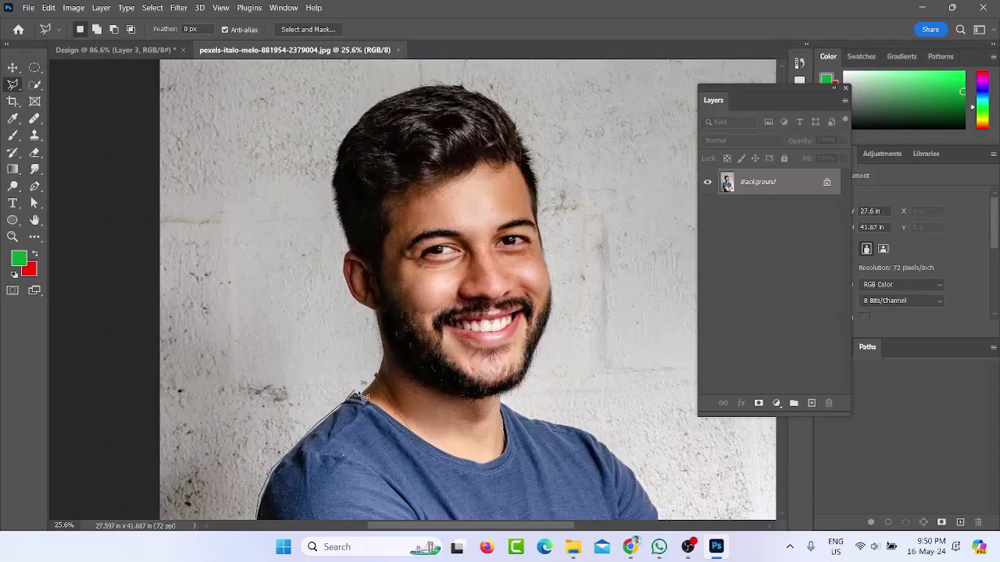
click(381, 353)
drag(344, 287, 358, 331)
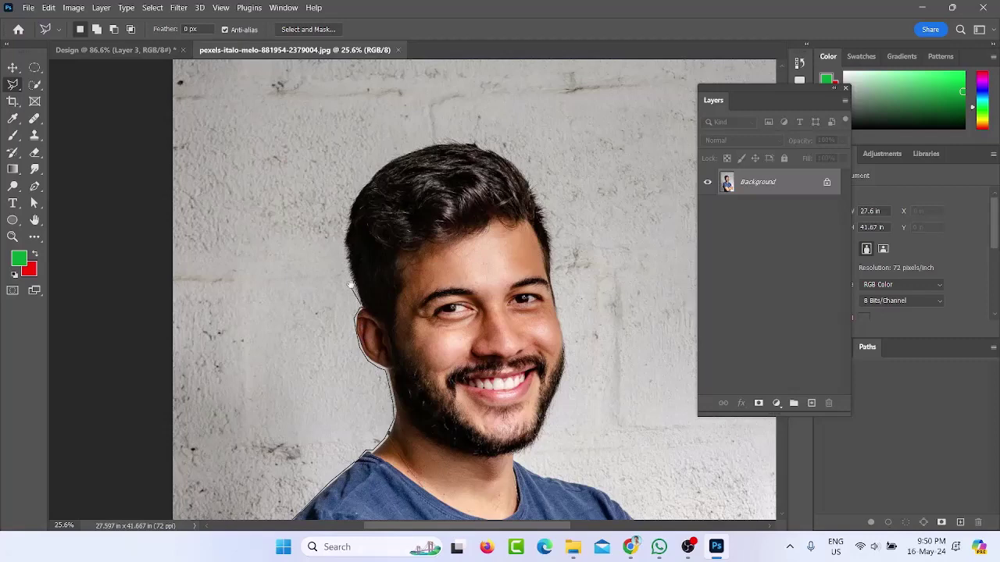
Continue the polygonal outline from behind the ear over the top of the hair to the opposite side of the head
scroll(351, 284, up, 2)
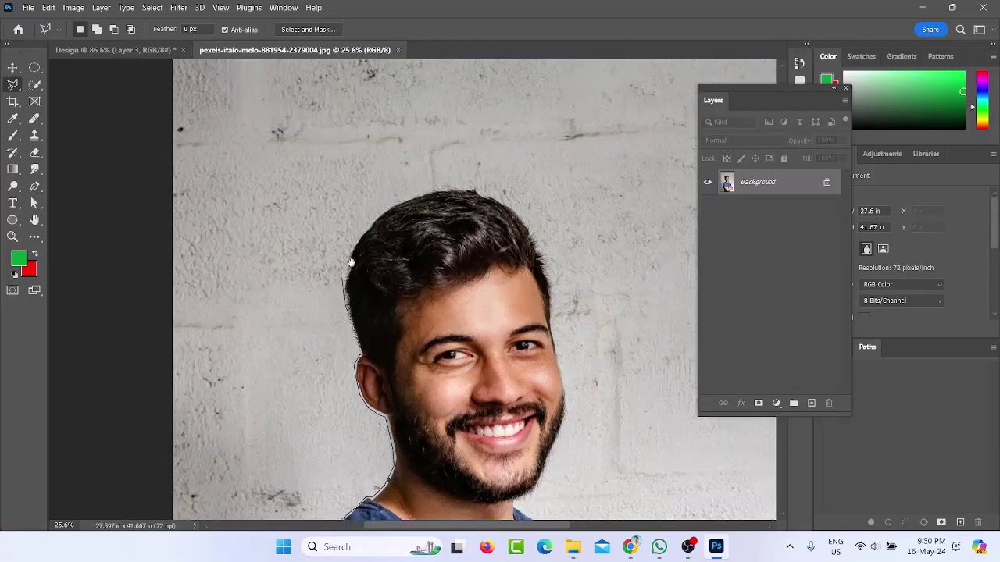
scroll(351, 263, up, 3)
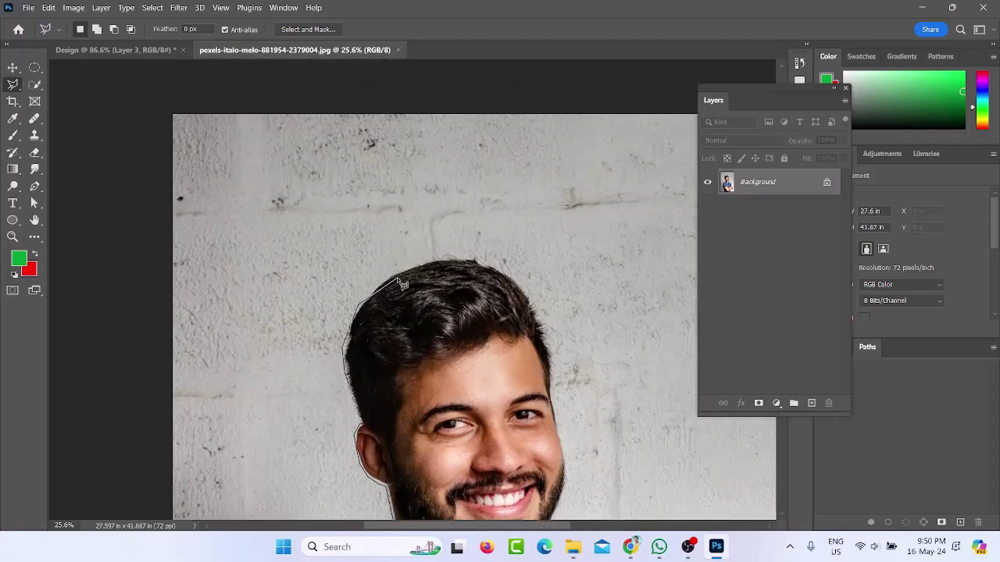
scroll(398, 285, up, 8)
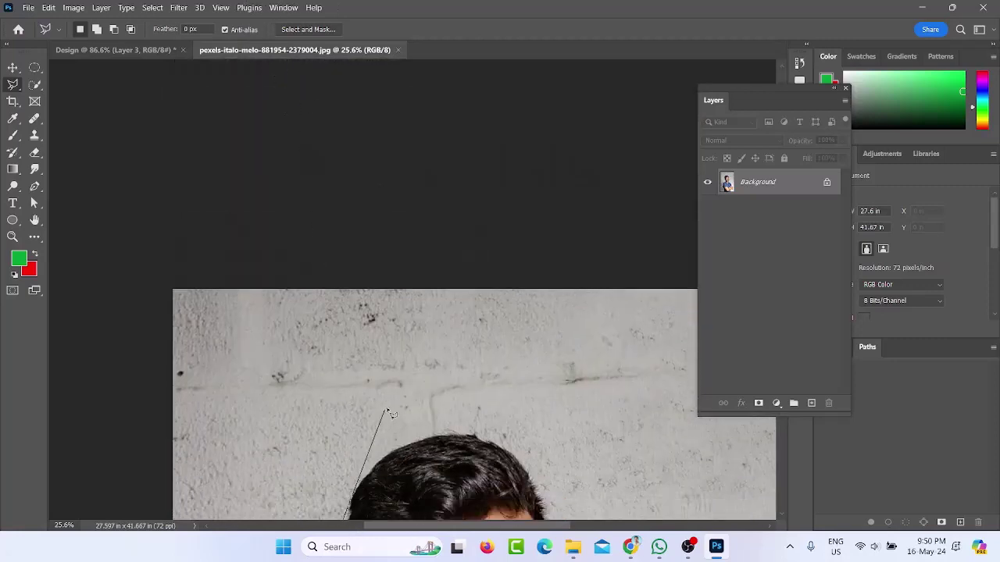
drag(464, 455, 297, 258)
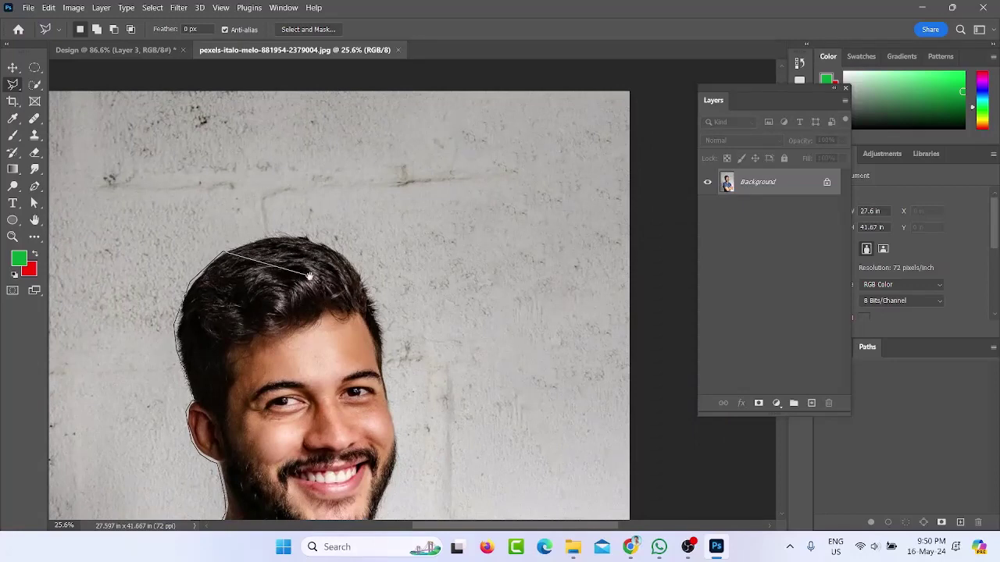
scroll(51, 226, left, 3)
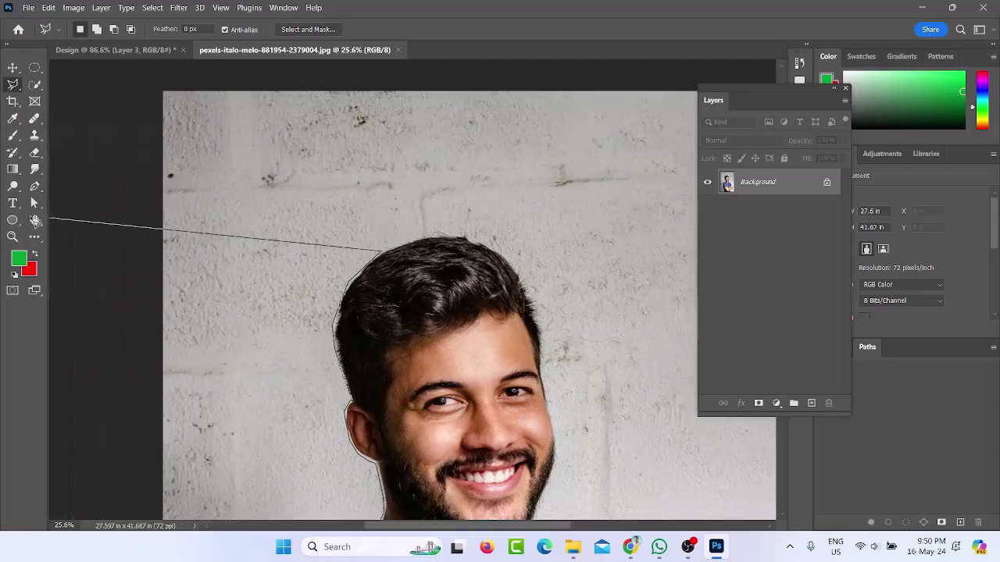
drag(526, 247, 420, 121)
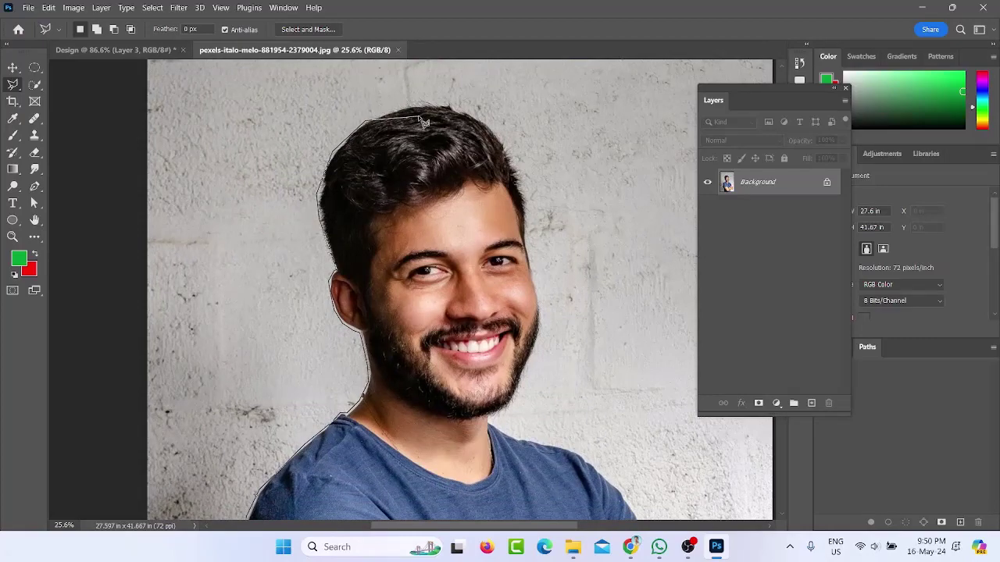
mouse_move(419, 116)
mouse_down()
mouse_move(357, 328)
mouse_move(270, 357)
mouse_up()
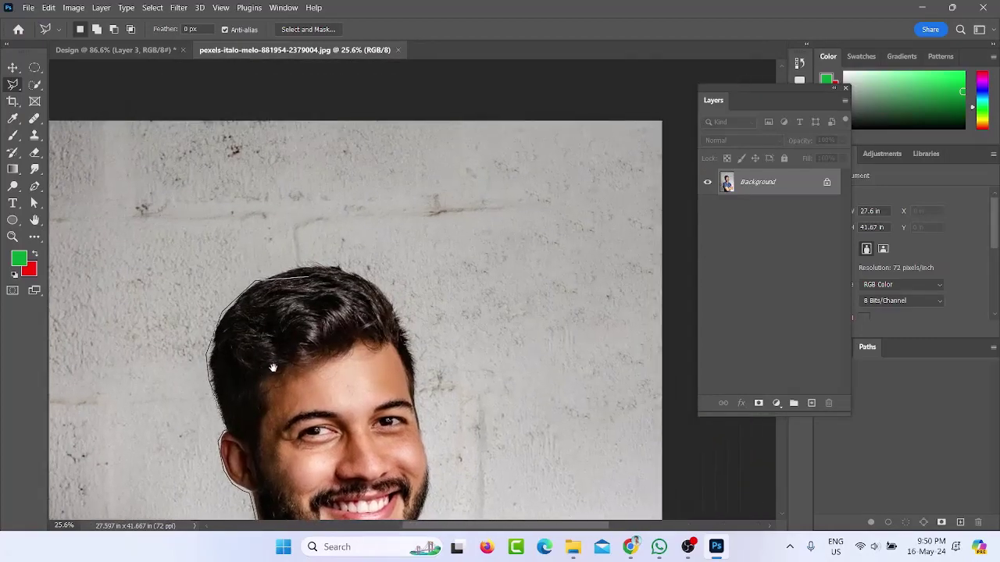
click(313, 265)
click(340, 270)
mouse_move(383, 292)
mouse_down()
mouse_move(416, 384)
mouse_move(401, 171)
mouse_move(415, 283)
mouse_move(396, 359)
mouse_up()
Continue the outline down the face, far shoulder and sleeve to the folded hand, close the selection there, and deselect it
scroll(421, 386, down, 3)
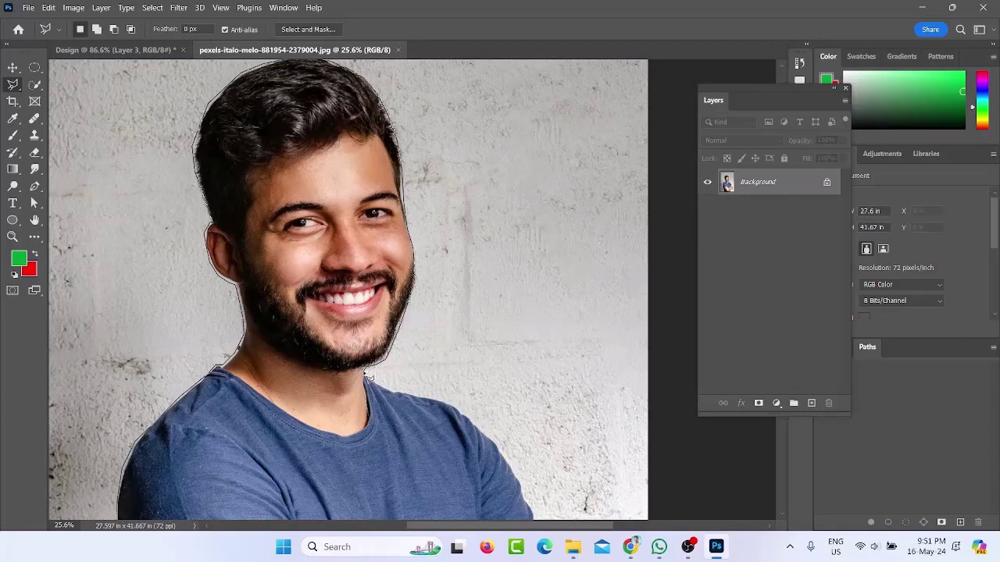
mouse_move(370, 383)
mouse_down()
mouse_move(393, 377)
mouse_move(372, 398)
mouse_move(385, 391)
mouse_move(415, 402)
mouse_move(376, 346)
mouse_move(360, 347)
mouse_move(428, 363)
mouse_move(395, 269)
mouse_move(470, 382)
mouse_move(466, 266)
mouse_move(448, 249)
mouse_move(485, 334)
mouse_up()
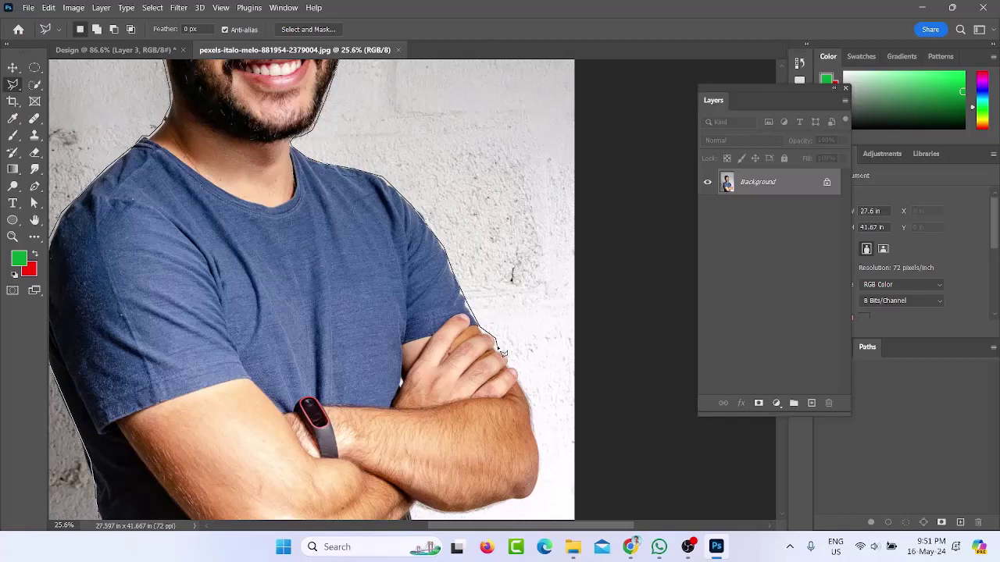
drag(500, 349, 501, 352)
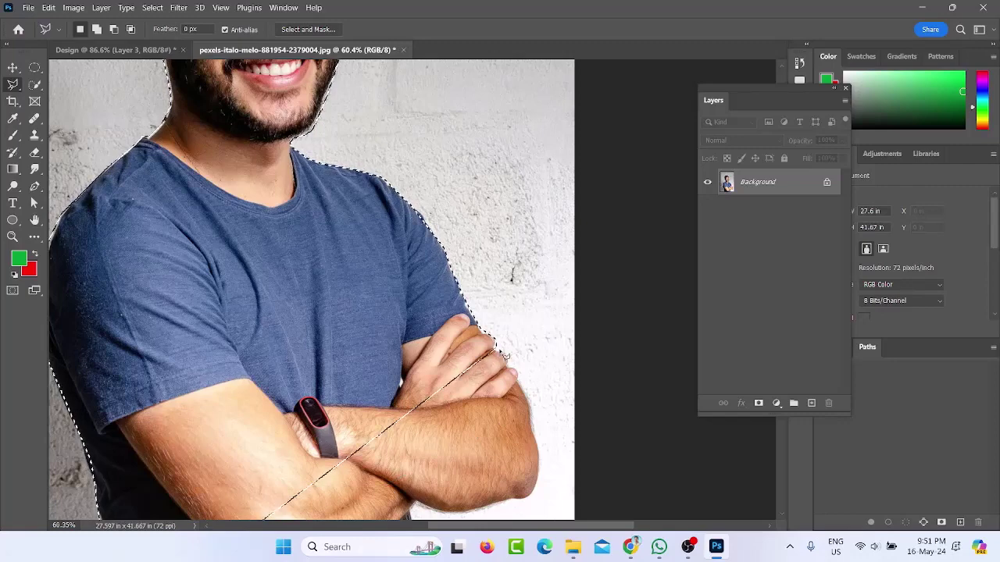
scroll(500, 353, down, 3)
scroll(488, 317, up, 2)
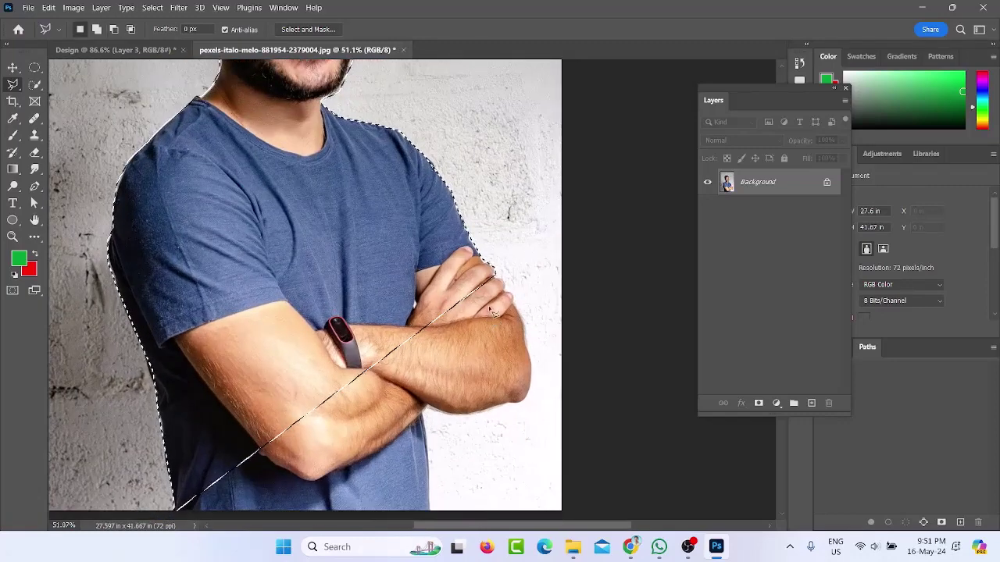
key(Escape)
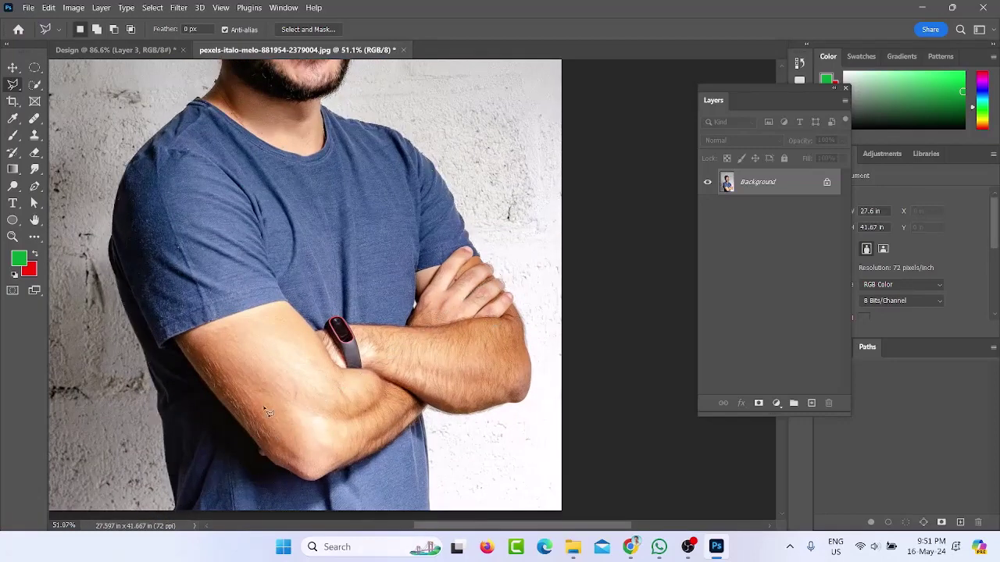
Trace a loose Polygonal Lasso selection around the whole man, from the shirt hem around head and arms, and close it along the photo's lower edge
scroll(216, 438, down, 2)
scroll(216, 488, down, 2)
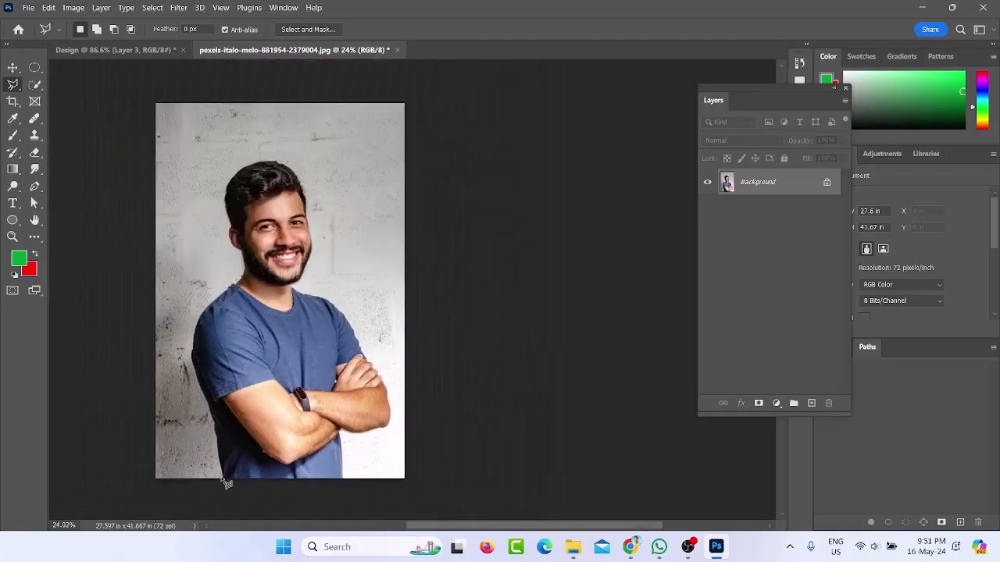
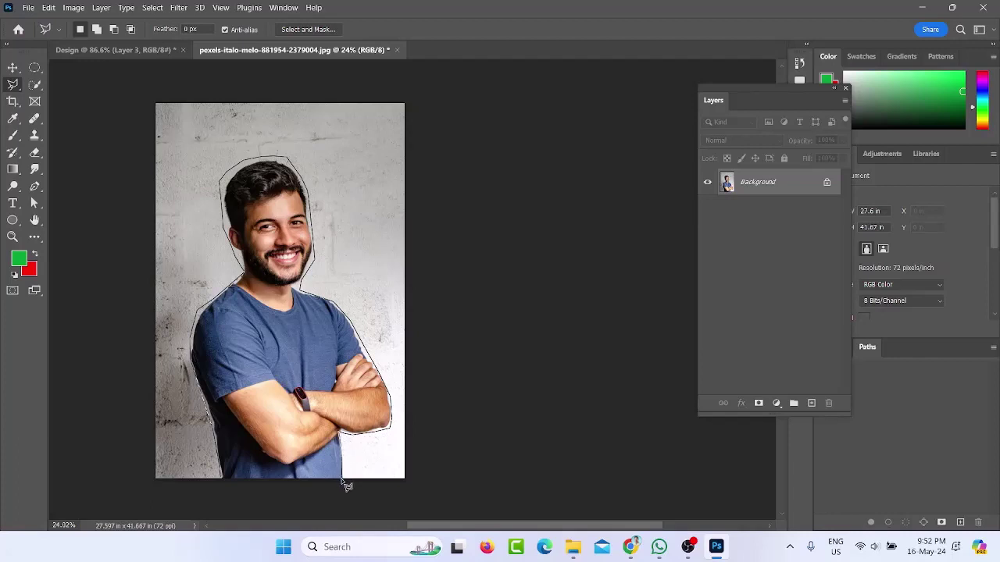
double_click(224, 487)
scroll(224, 490, up, 2)
drag(201, 494, 335, 211)
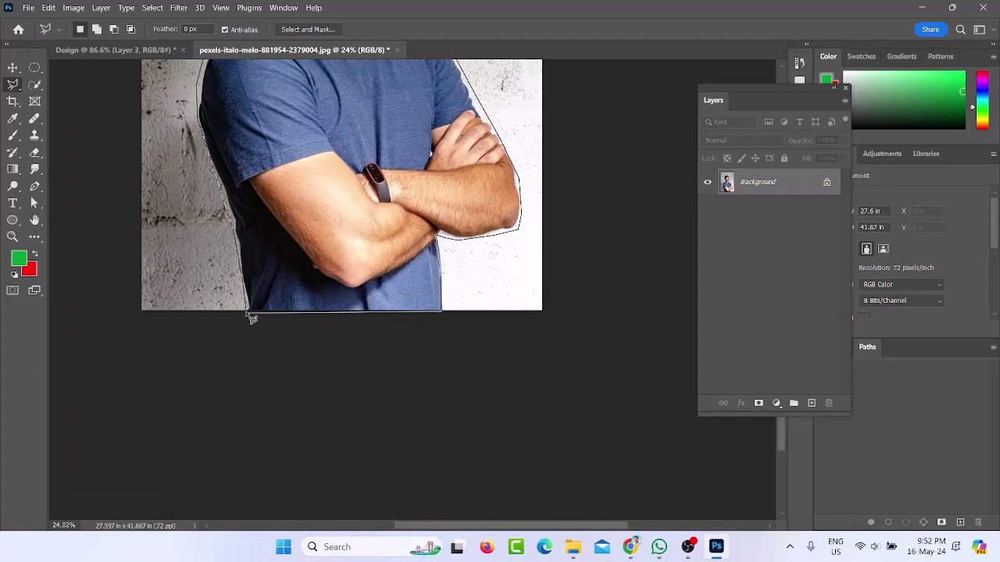
double_click(301, 310)
Try filling the selected figure with the green foreground color
scroll(302, 310, down, 1)
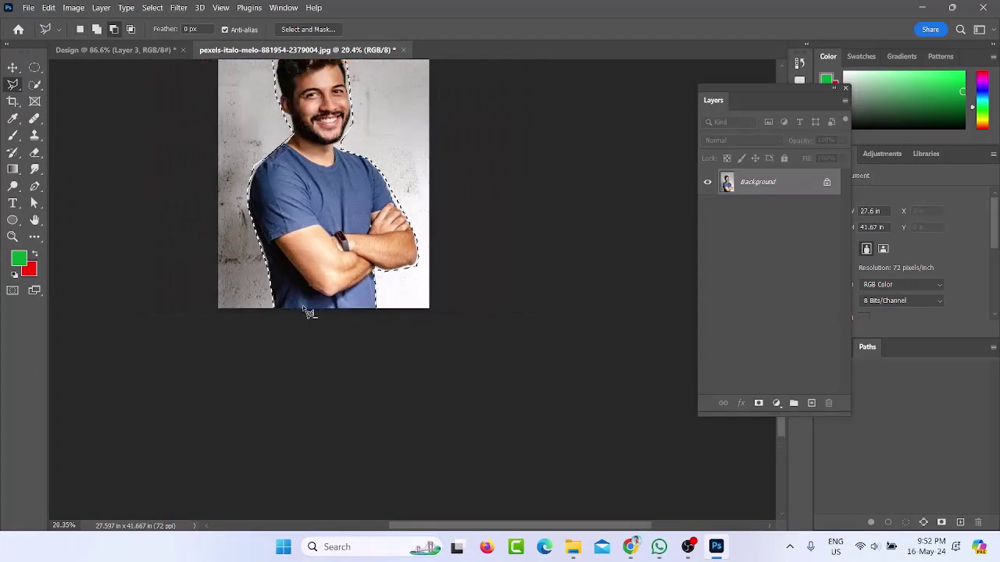
scroll(300, 179, down, 1)
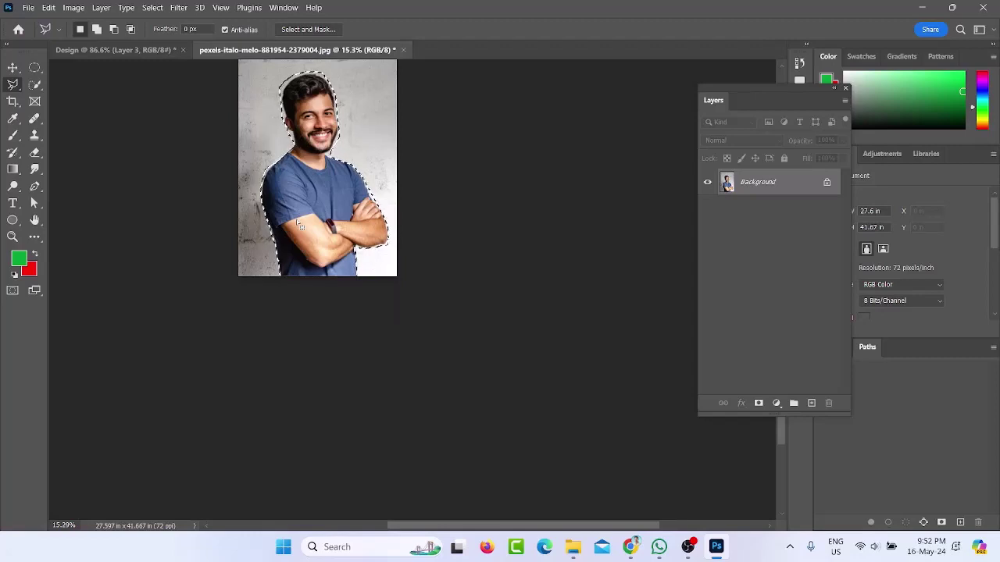
scroll(313, 168, up, 3)
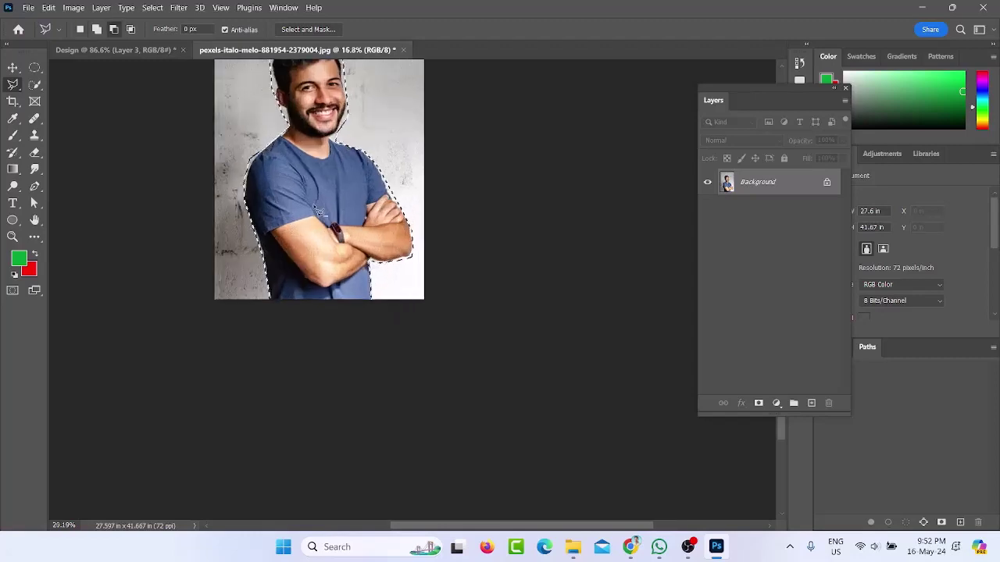
scroll(383, 195, down, 1)
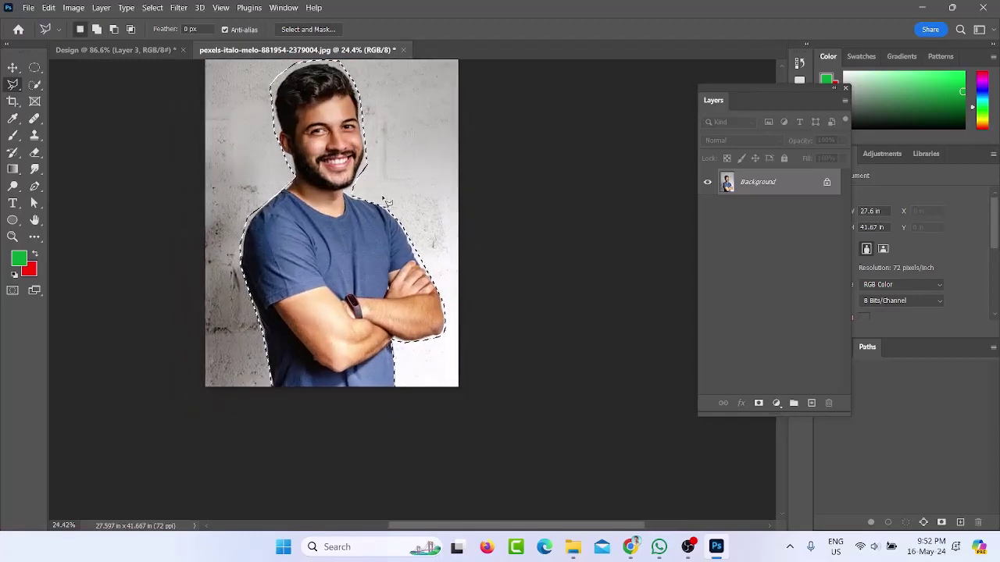
key(alt+BackSpace)
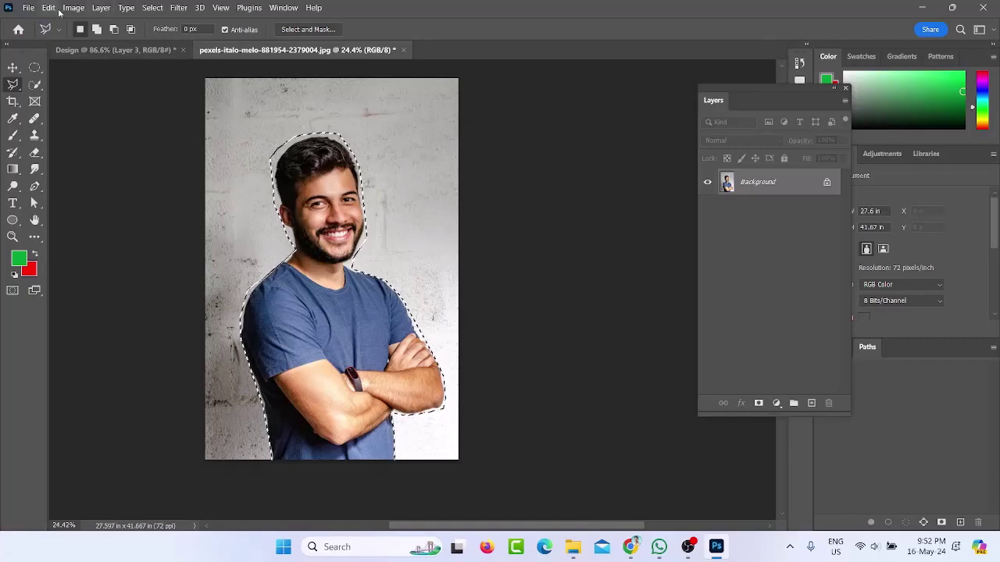
Invert the selection so that it covers the wall around the man
click(153, 9)
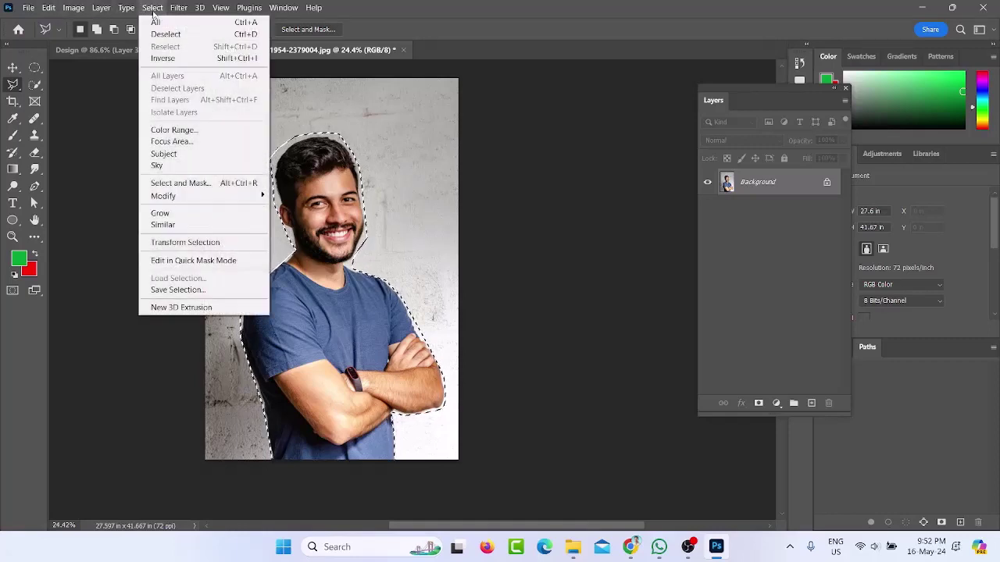
click(164, 59)
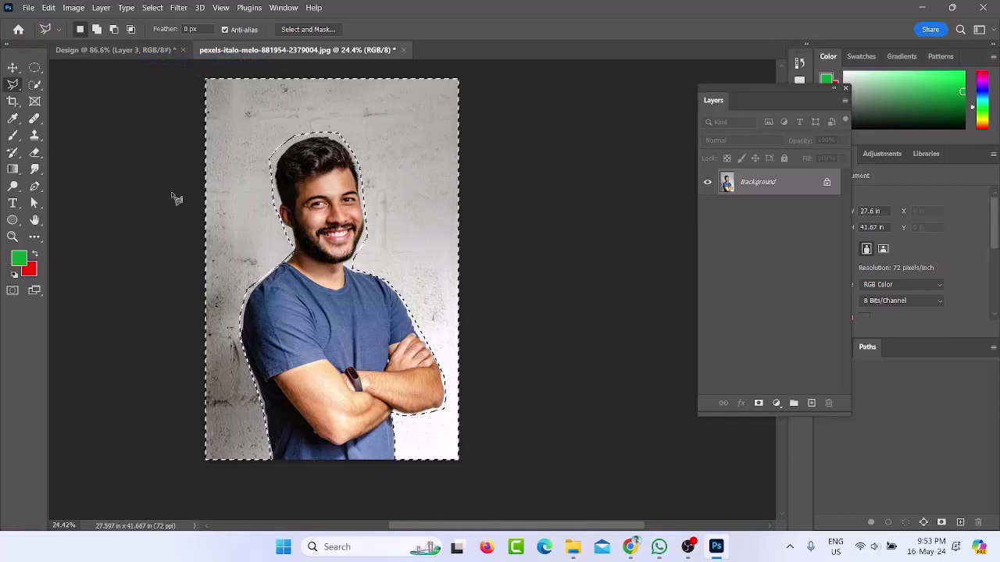
Fill the selected wall background with white (ffffff) as the foreground color, and deselect
click(21, 259)
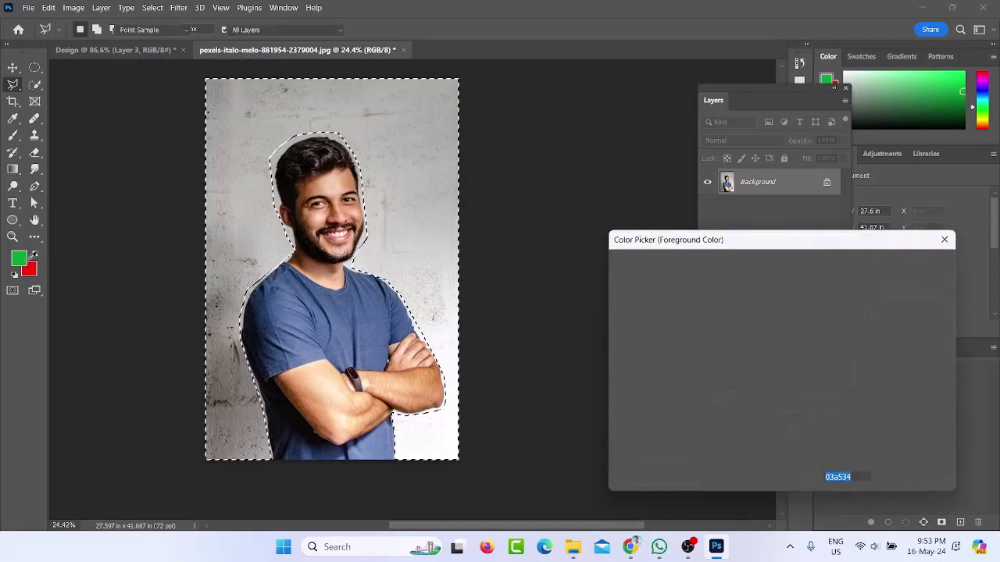
text(ffffff)
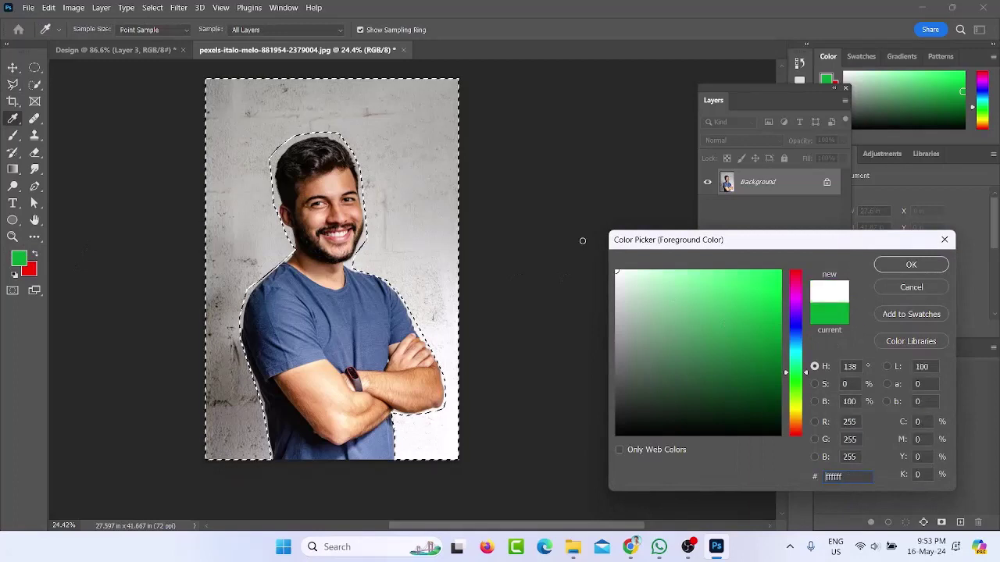
click(911, 265)
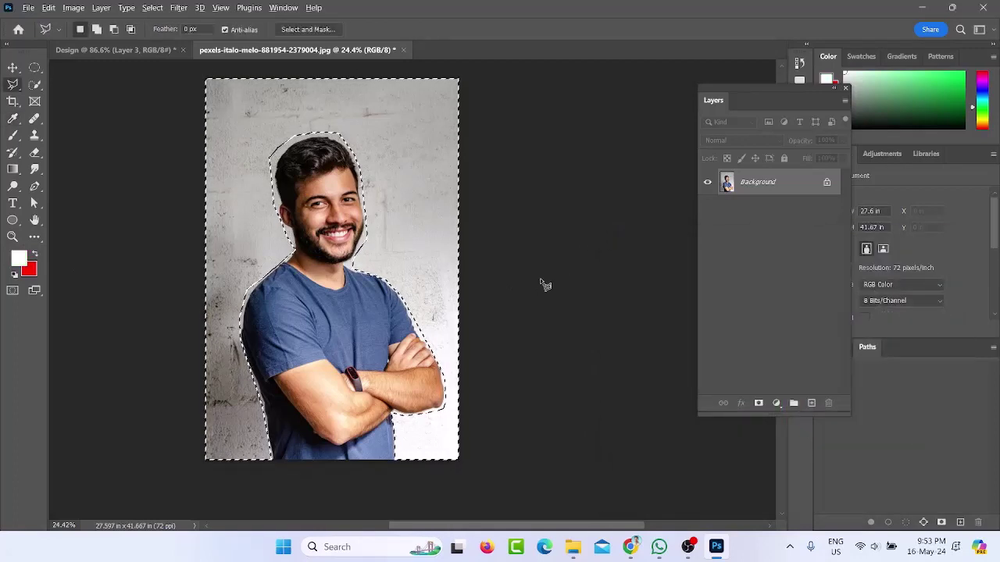
key(alt+BackSpace)
key(ctrl+d)
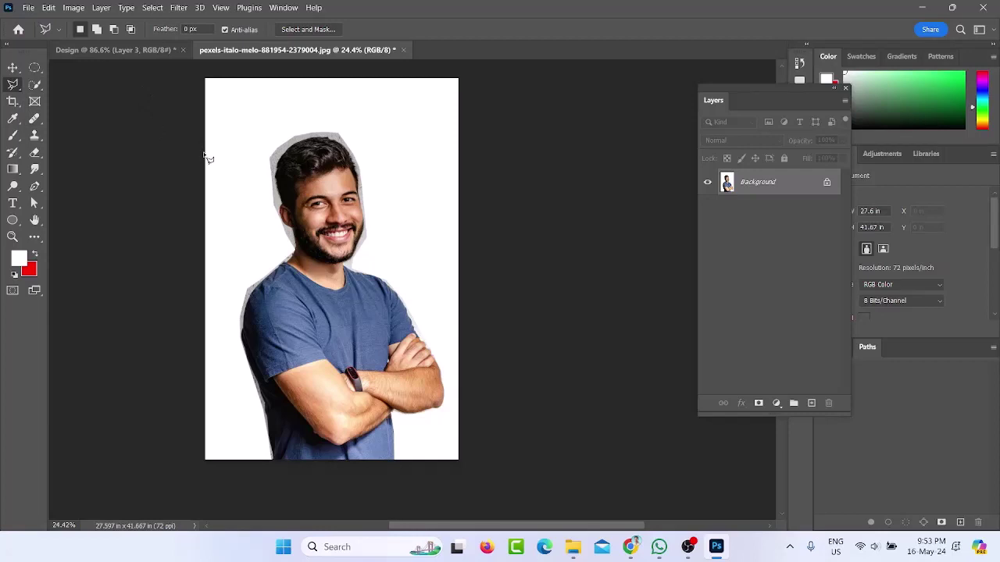
Undo the white background fill on the portrait and clear the selection around the man
click(17, 87)
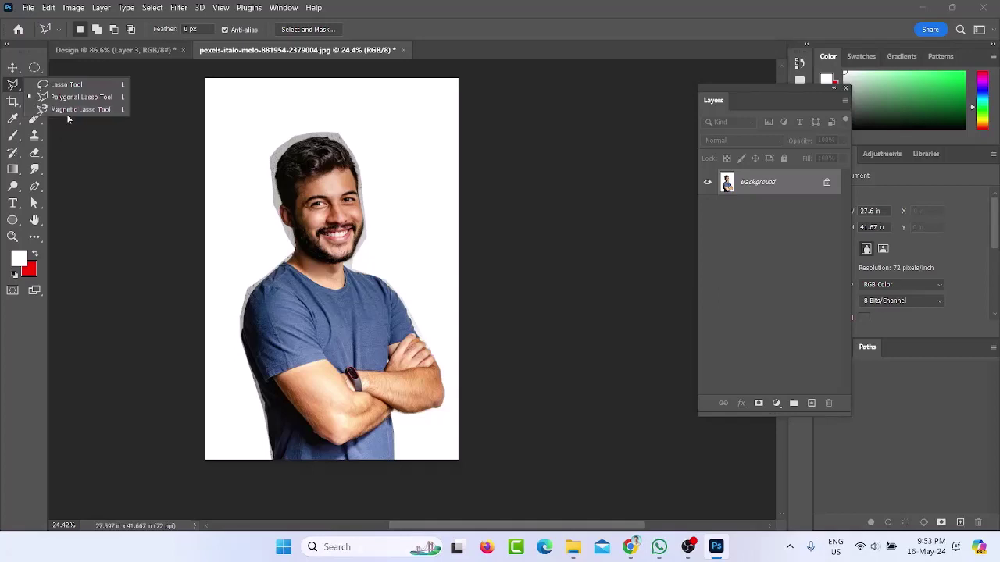
click(319, 262)
key(Escape)
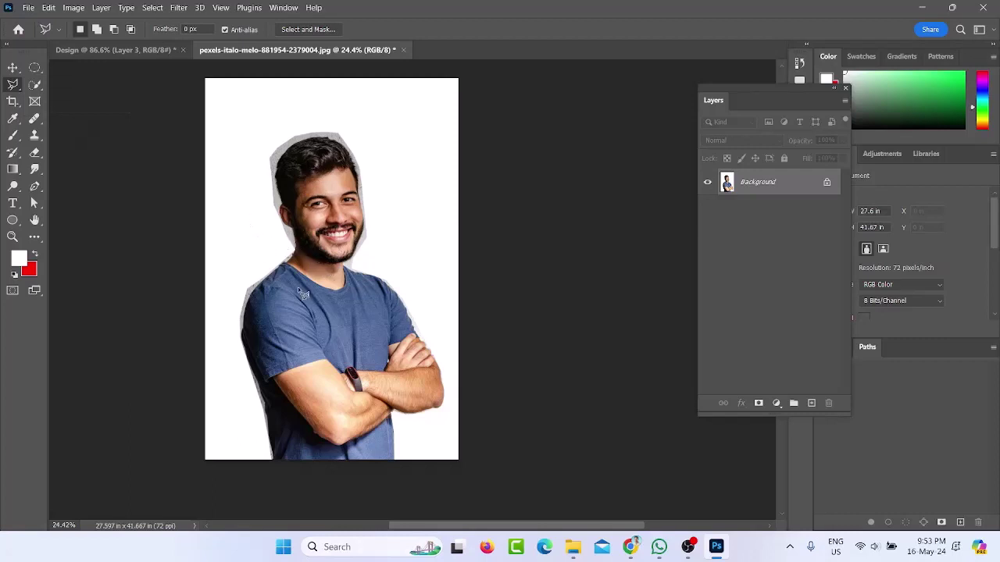
key(ctrl+z)
key(ctrl+z)
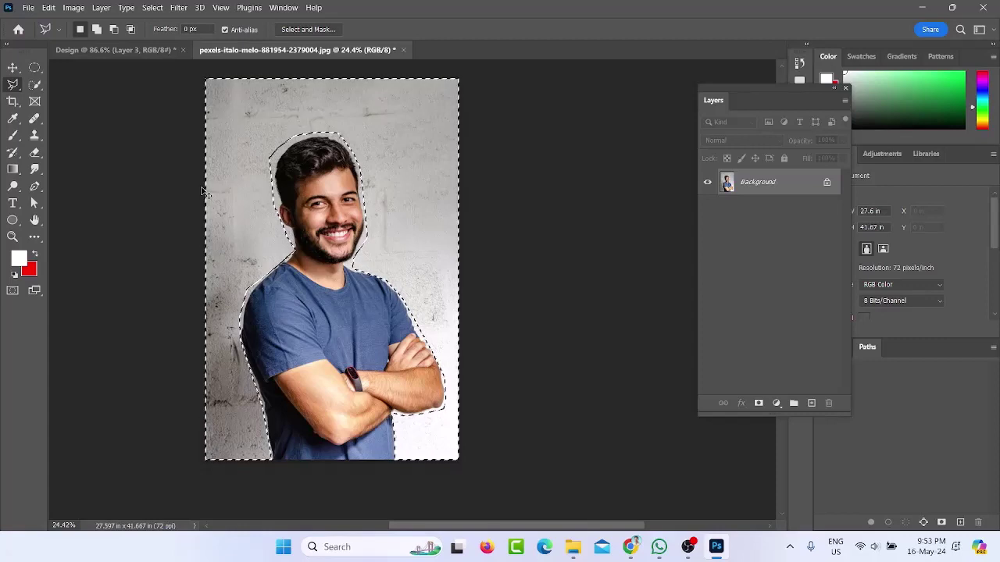
key(ctrl+d)
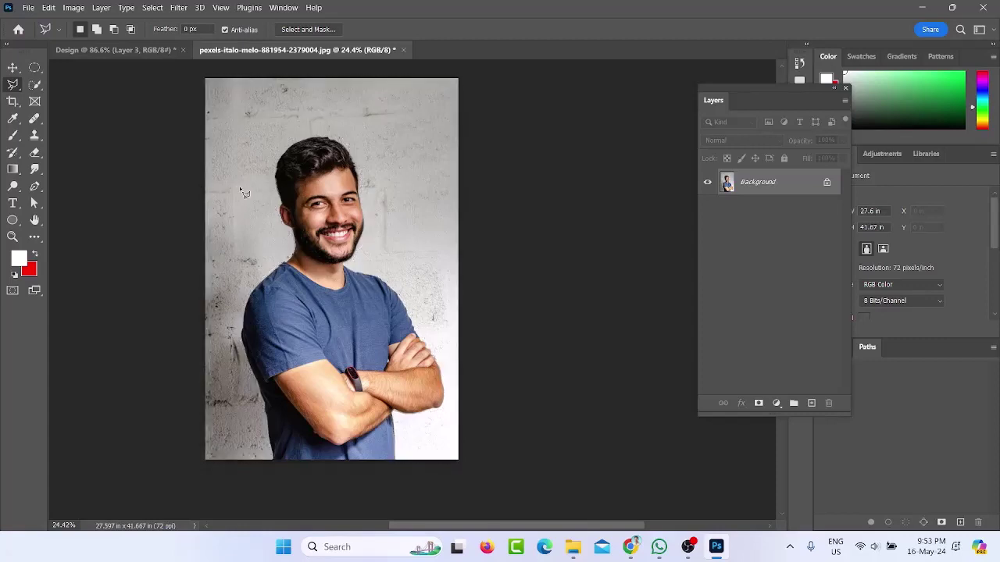
Trace the man with the Magnetic Lasso from the shirt hem beside the dark wall up the sleeve and around the head to the opposite side of the neck
right_click(21, 88)
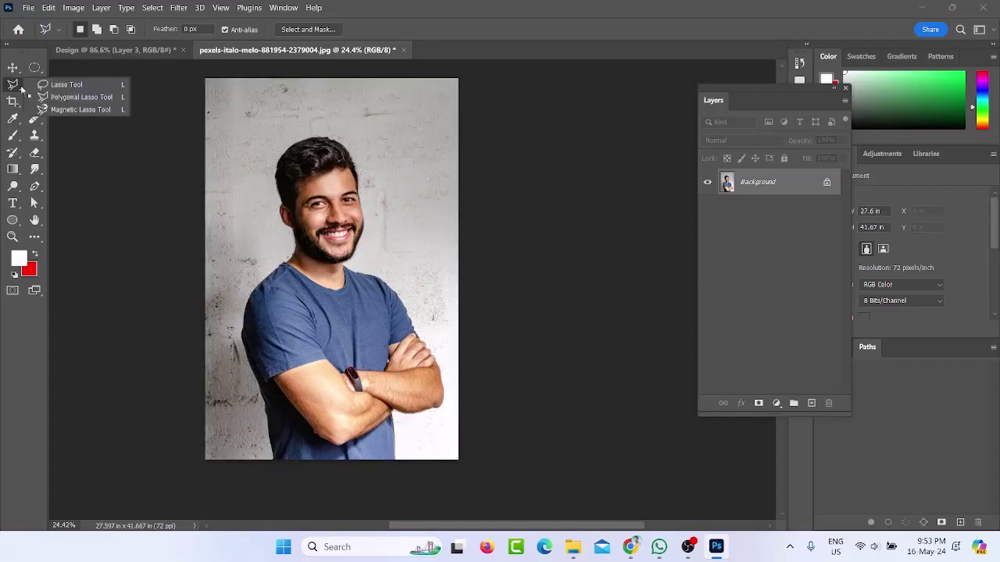
click(79, 111)
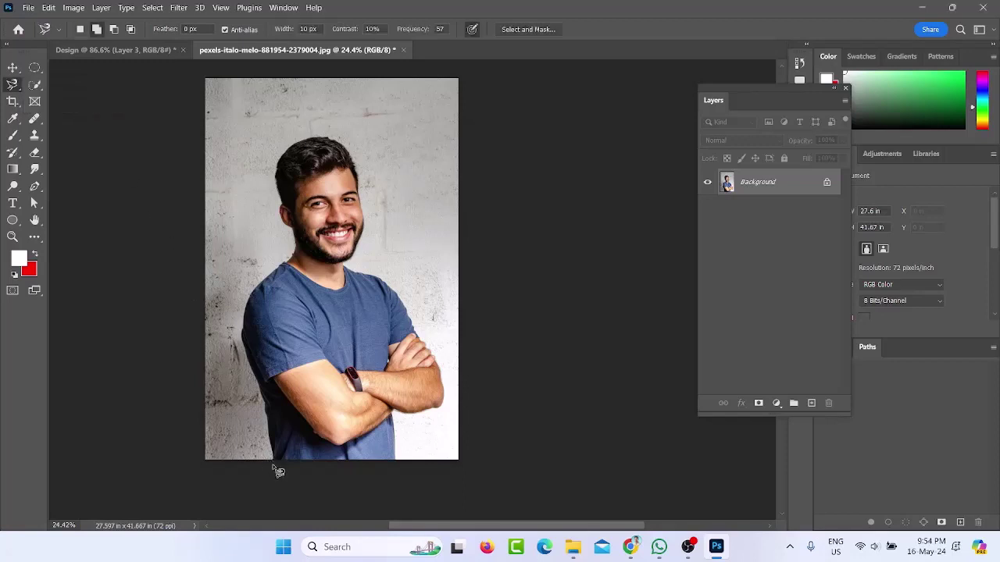
scroll(278, 469, up, 3)
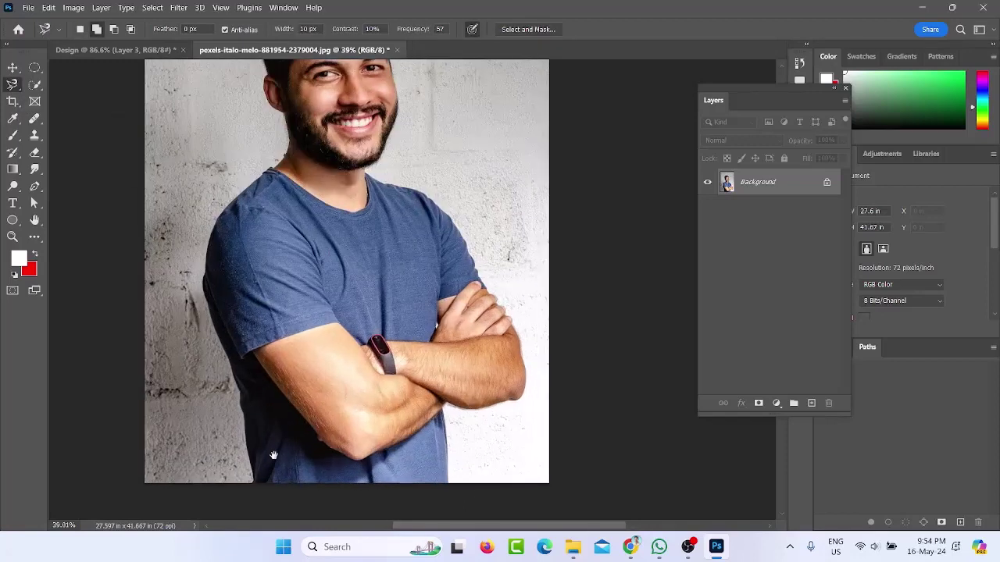
drag(275, 456, 377, 317)
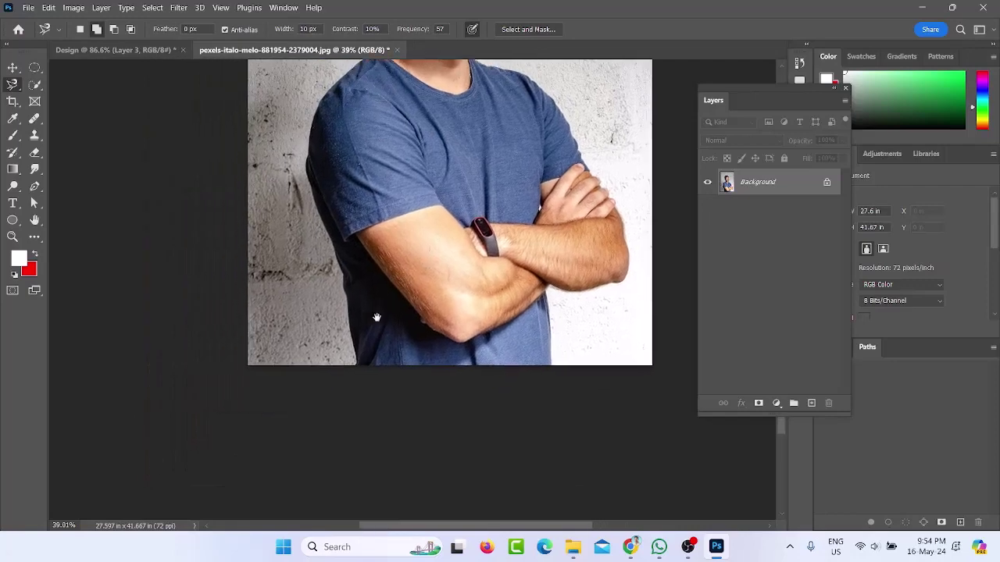
click(356, 363)
scroll(332, 246, up, 3)
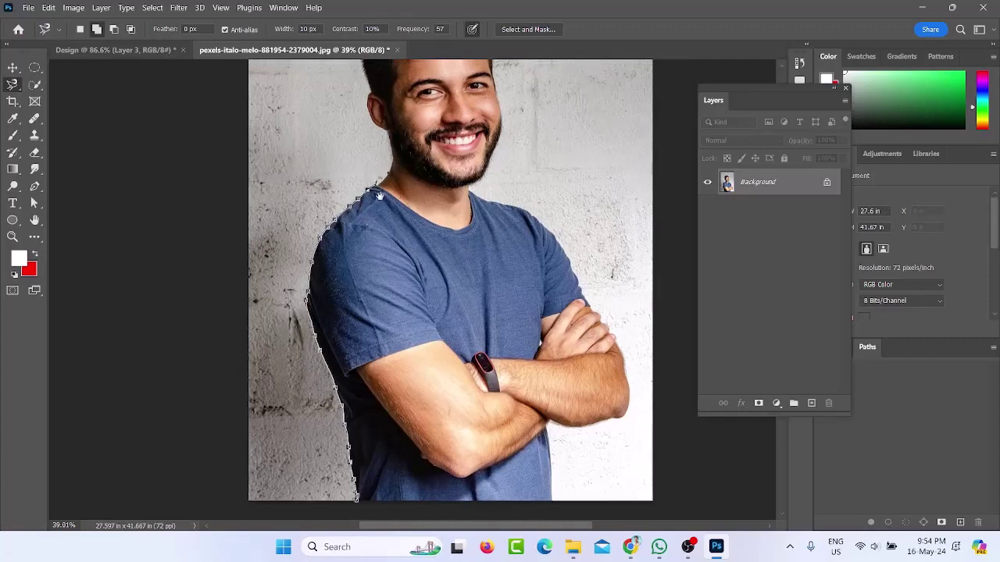
scroll(382, 176, up, 1)
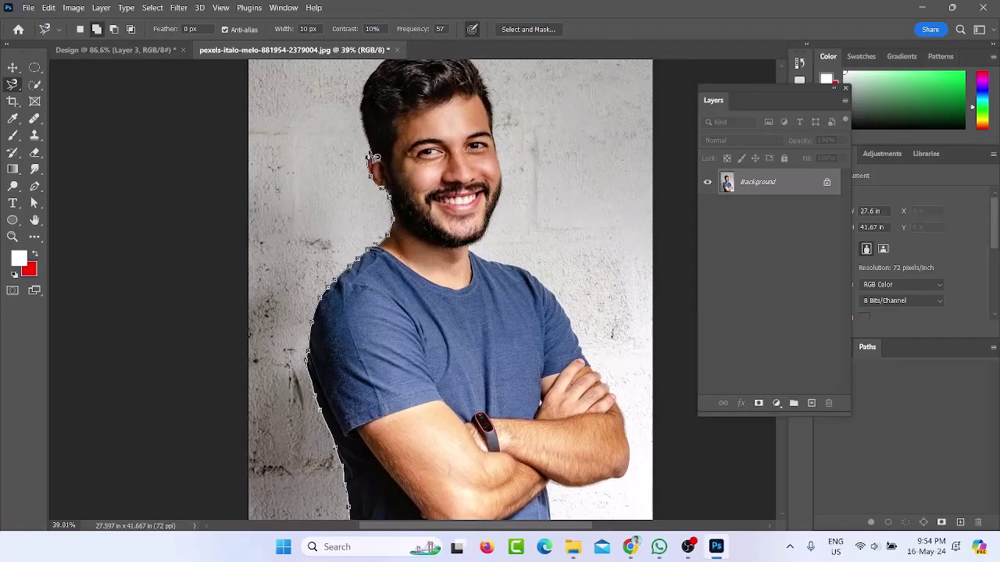
scroll(367, 125, up, 2)
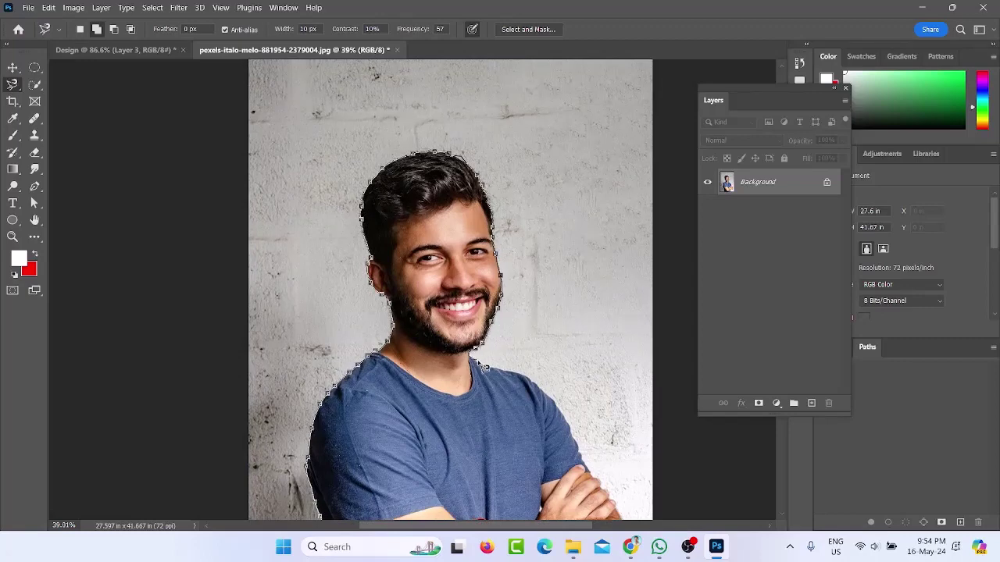
Continue the Magnetic Lasso outline over the other shoulder, around the hand and folded elbow, and down the shirt side to the photo's lower edge
drag(524, 380, 371, 203)
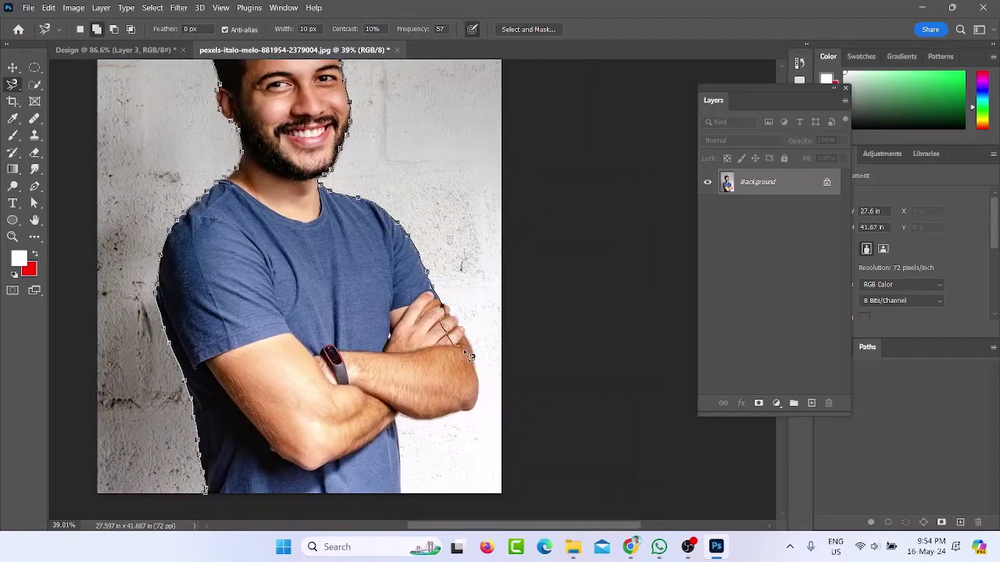
key(ctrl+plus)
key(ctrl+plus)
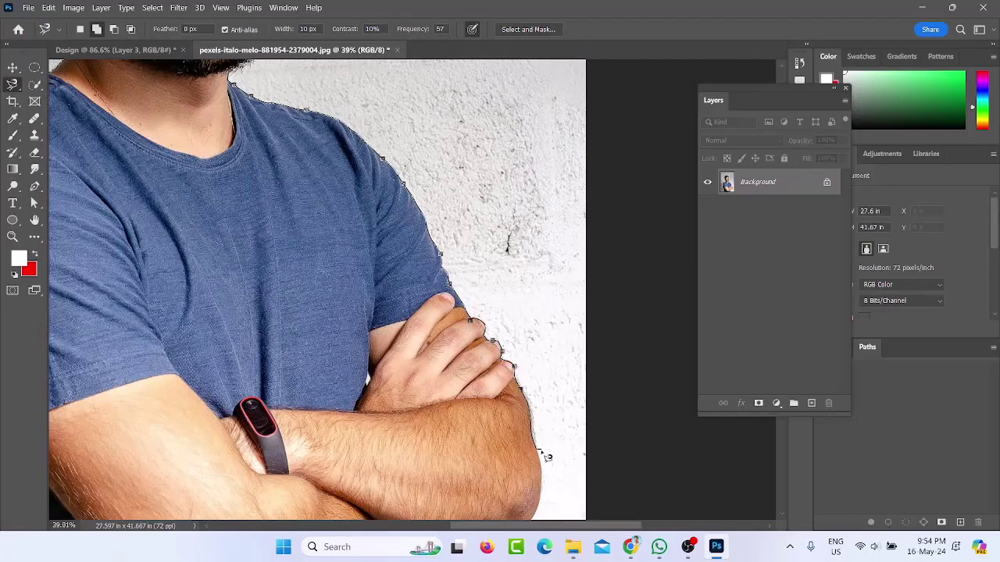
drag(539, 458, 554, 295)
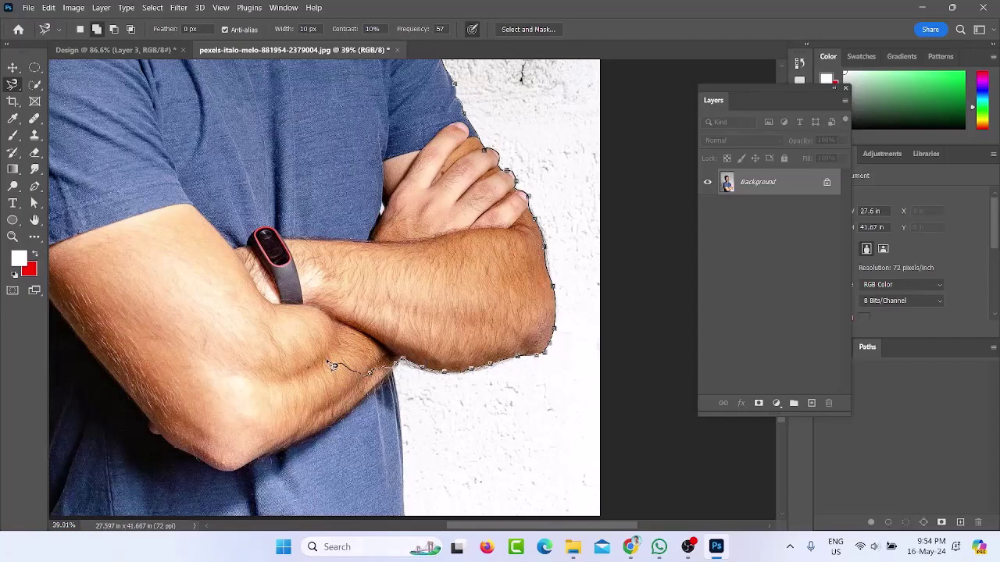
key(BackSpace)
scroll(400, 422, down, 5)
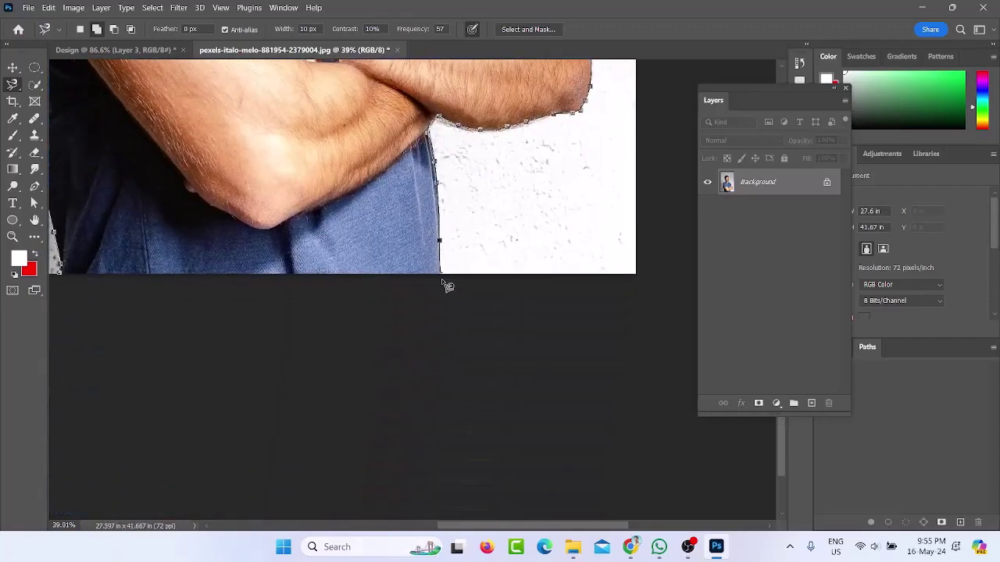
Run the Magnetic Lasso path along the shirt hem, removing stray anchor points, and close it at the starting point
scroll(439, 277, left, 3)
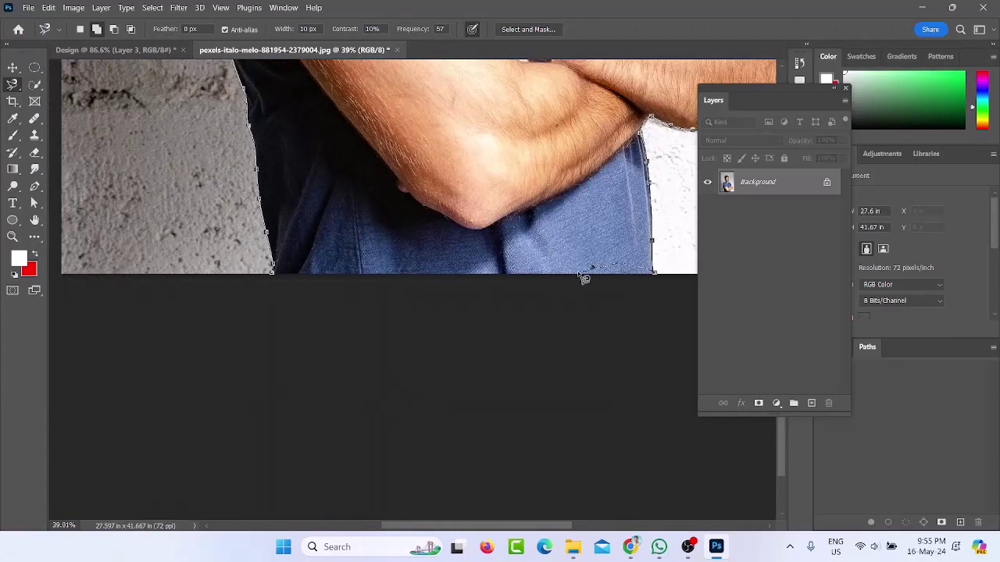
scroll(582, 273, right, 4)
scroll(319, 208, down, 1)
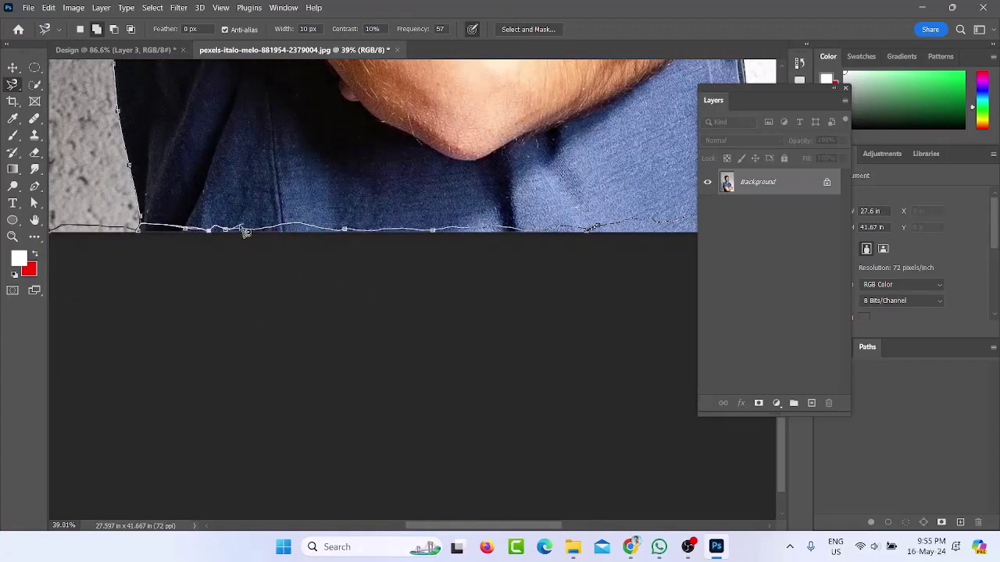
key(BackSpace)
key(BackSpace)
click(139, 235)
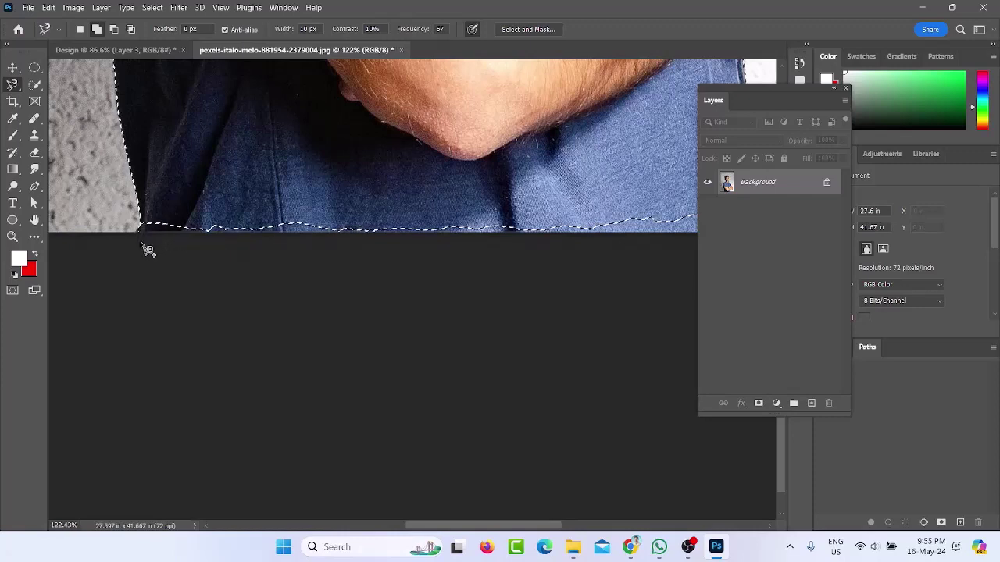
Add the missed strip along the shirt hem nearest the dark wall to the selection with the freehand Lasso tool
scroll(140, 248, down, 1)
scroll(292, 257, up, 2)
scroll(248, 242, down, 1)
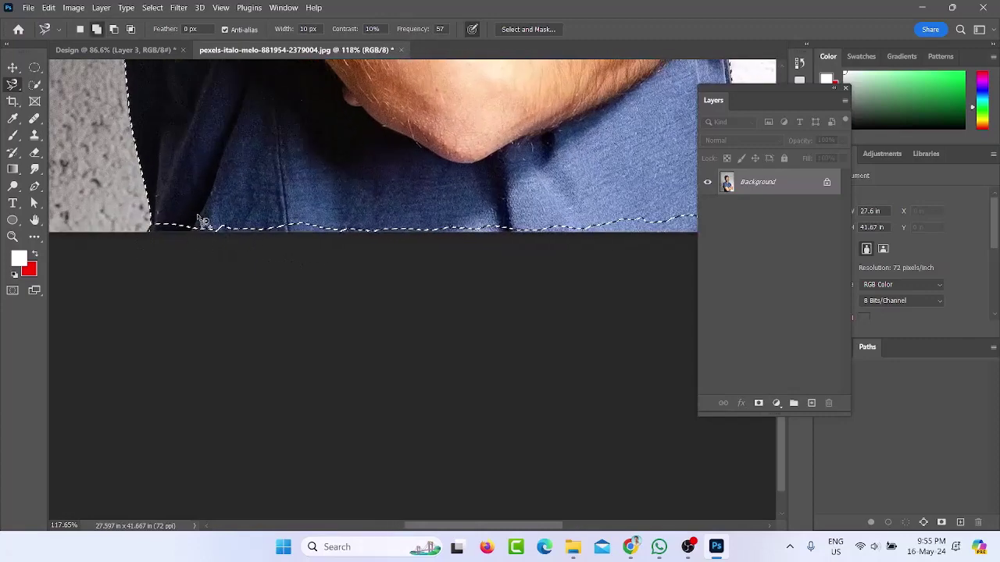
scroll(205, 239, down, 3)
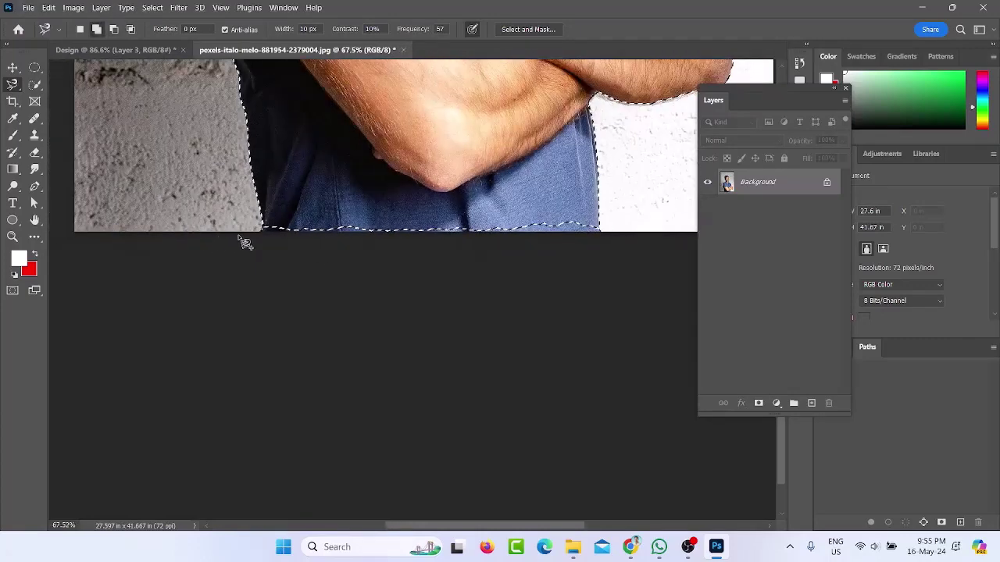
right_click(14, 86)
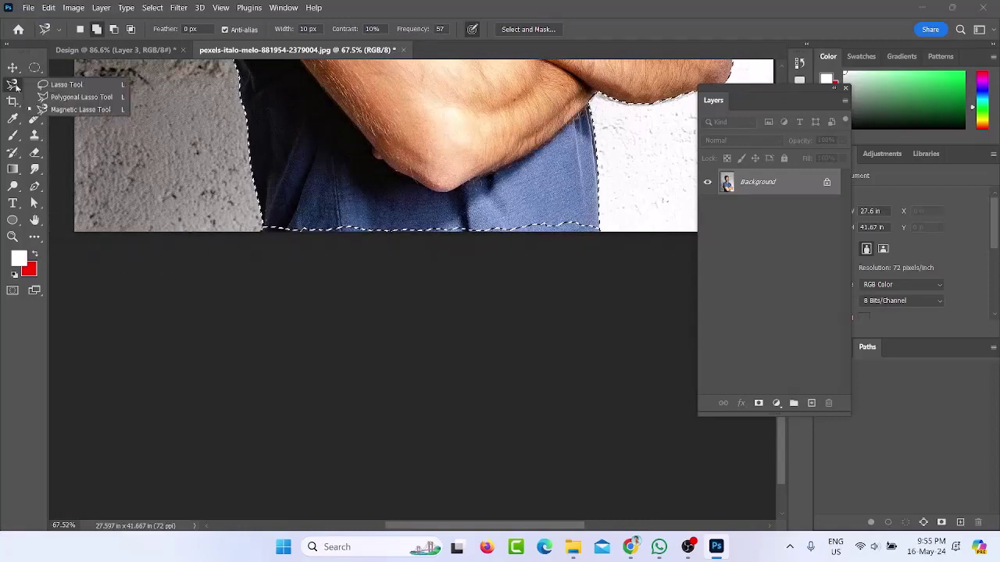
click(62, 85)
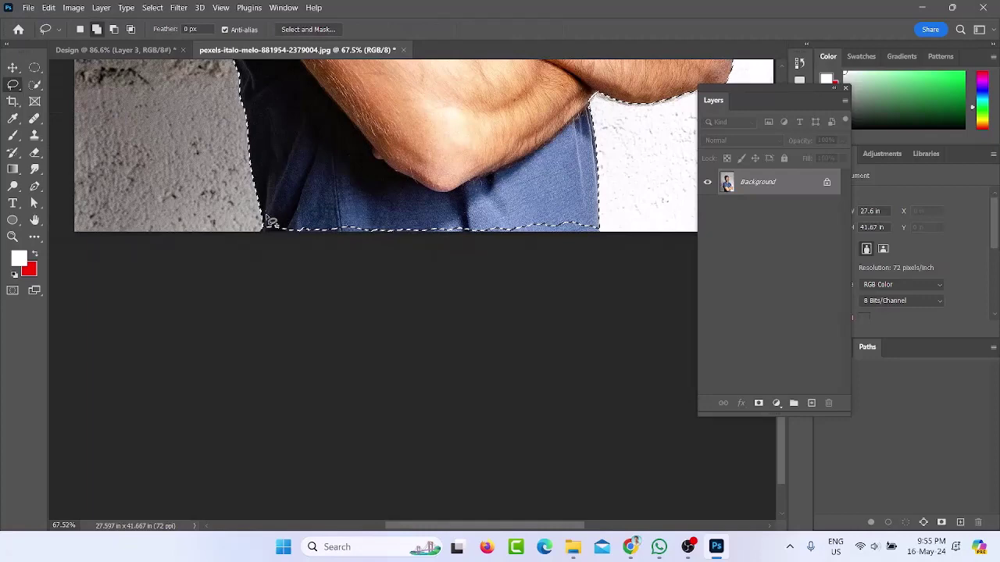
scroll(270, 221, up, 3)
mouse_move(267, 191)
mouse_down()
mouse_move(206, 196)
mouse_move(260, 196)
mouse_move(239, 181)
mouse_up()
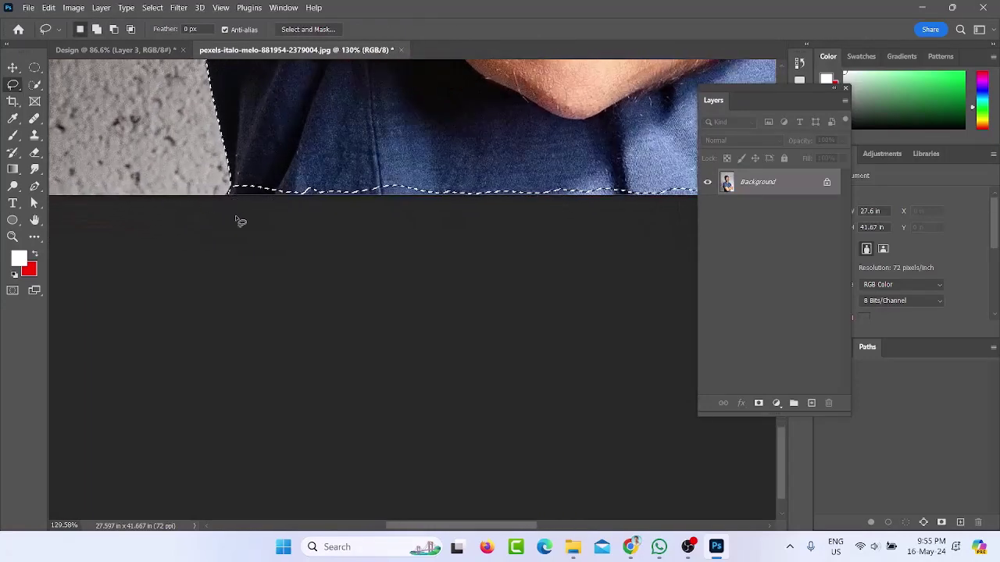
scroll(260, 206, up, 5)
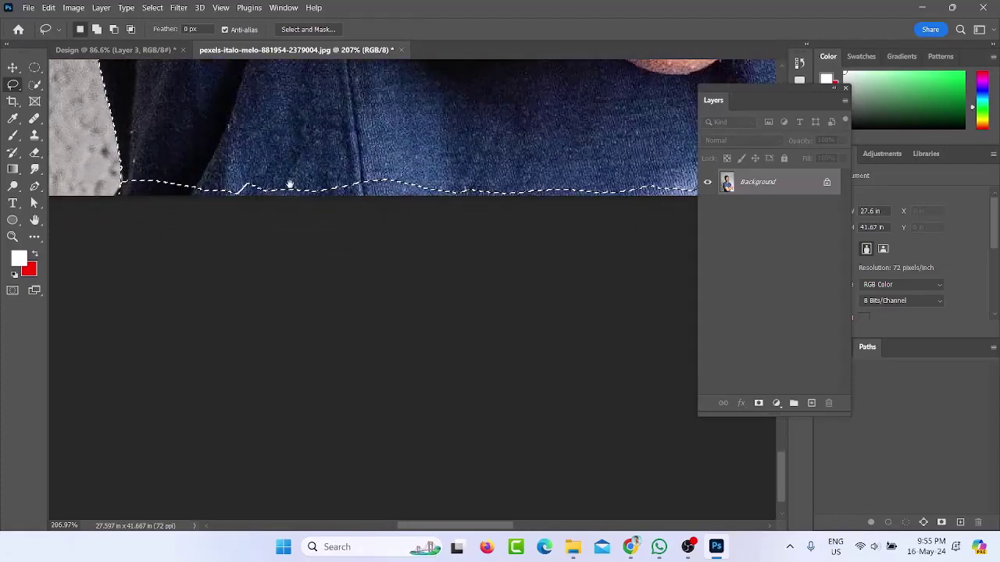
mouse_move(133, 117)
mouse_down()
mouse_move(104, 157)
mouse_move(109, 189)
mouse_move(276, 241)
mouse_move(657, 280)
mouse_move(600, 233)
mouse_move(554, 151)
mouse_move(470, 76)
mouse_move(347, 75)
mouse_move(123, 125)
mouse_up()
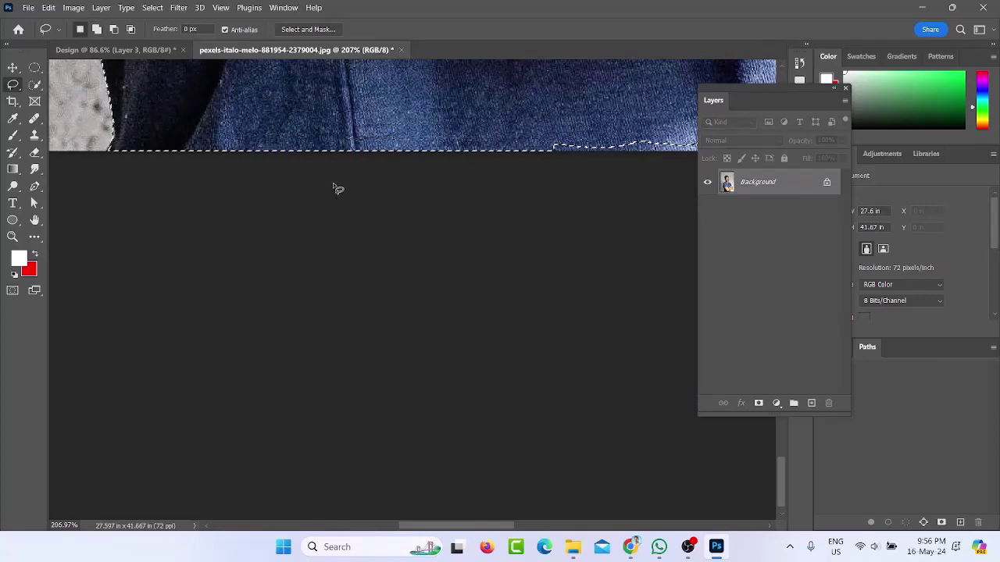
Add the remaining missed strip of the shirt hem, up to the bright wall, to the selection with the Lasso
scroll(234, 217, down, 3)
scroll(323, 200, down, 1)
scroll(642, 134, right, 5)
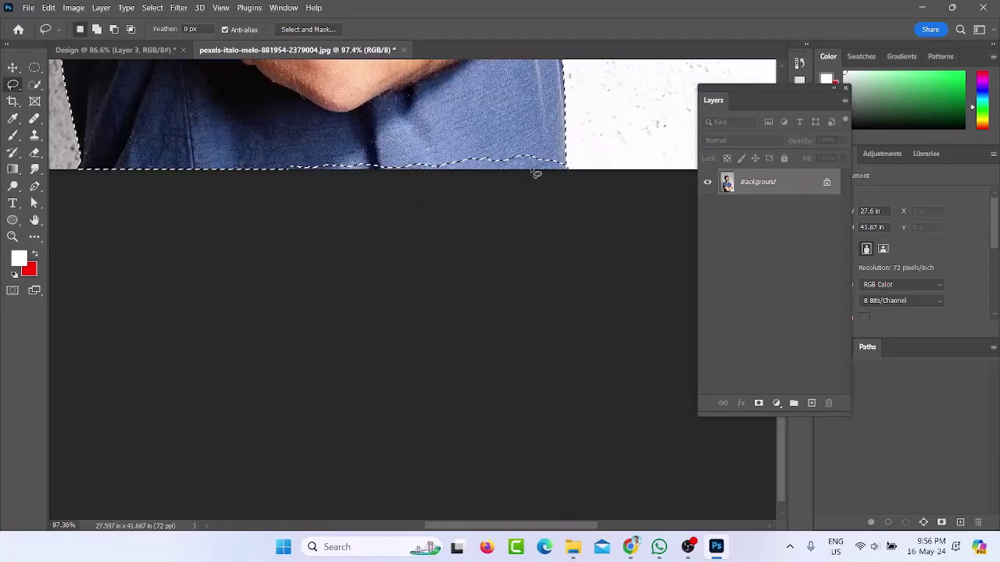
key(shift)
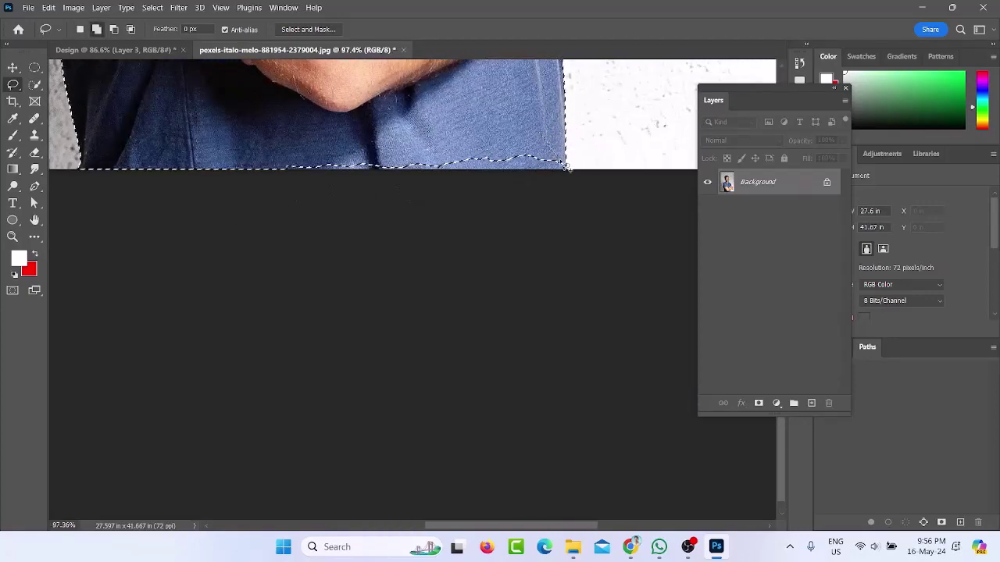
mouse_move(190, 207)
mouse_down()
mouse_move(235, 129)
mouse_move(393, 102)
mouse_move(559, 149)
mouse_up()
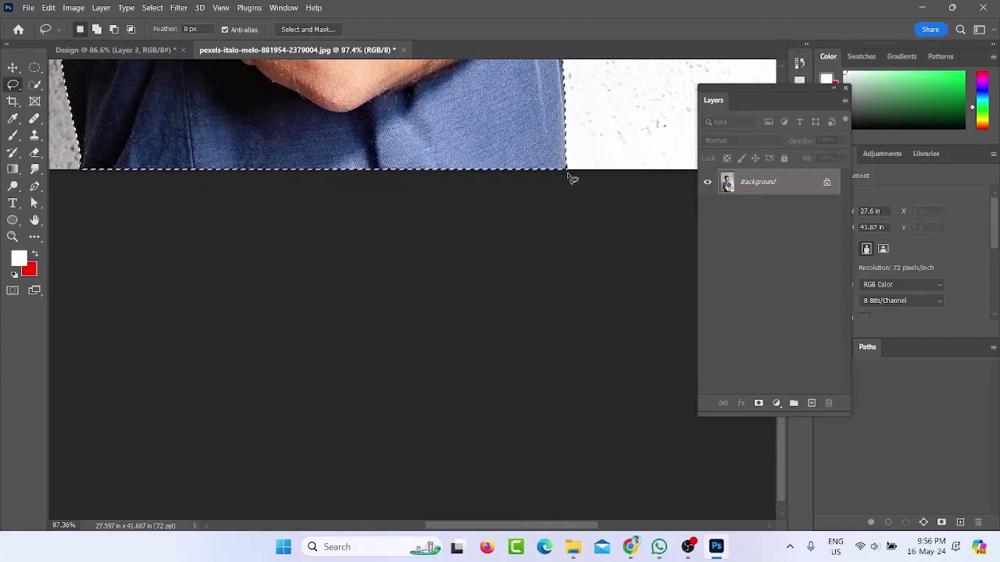
scroll(512, 197, down, 10)
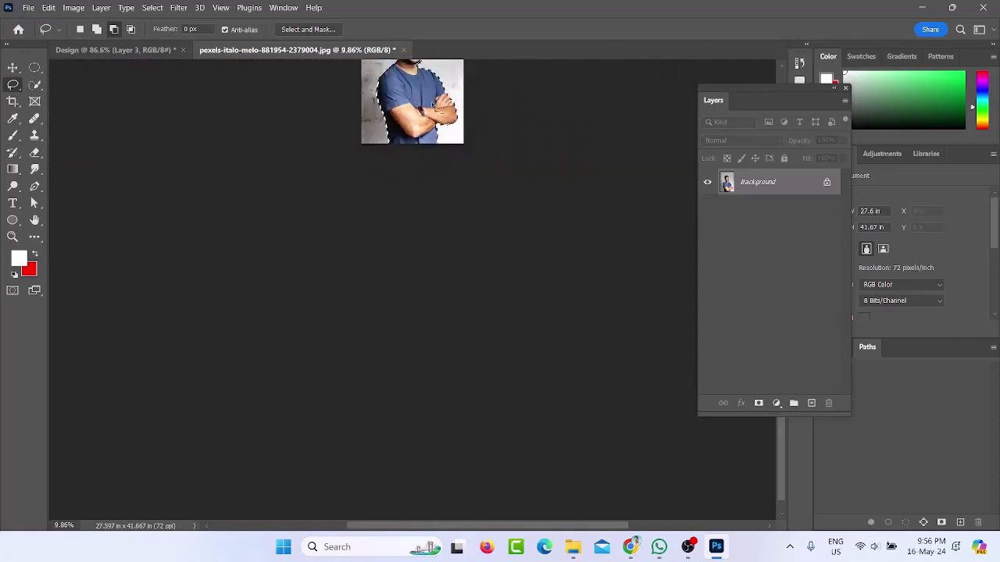
scroll(438, 137, up, 5)
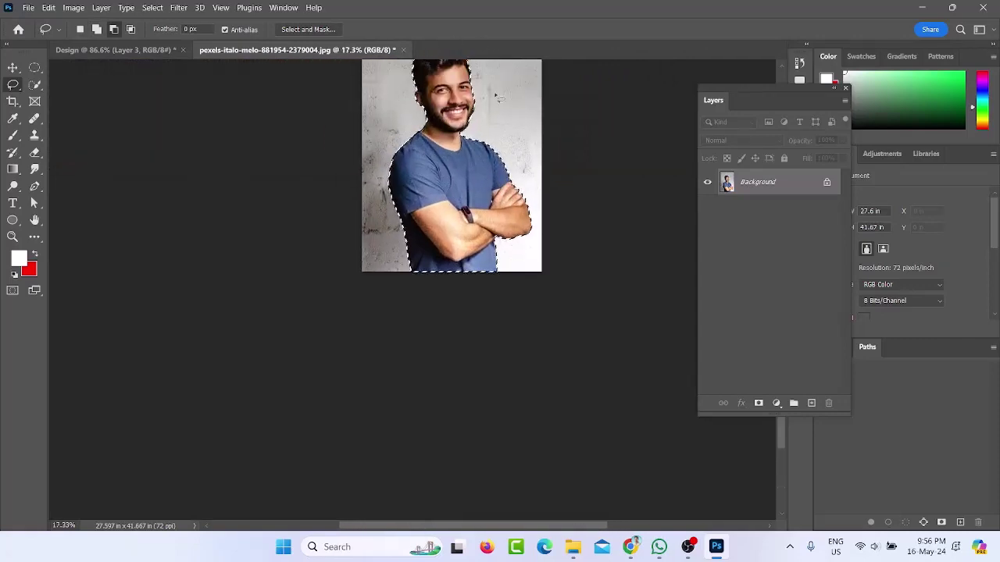
key(ctrl+j)
click(512, 214)
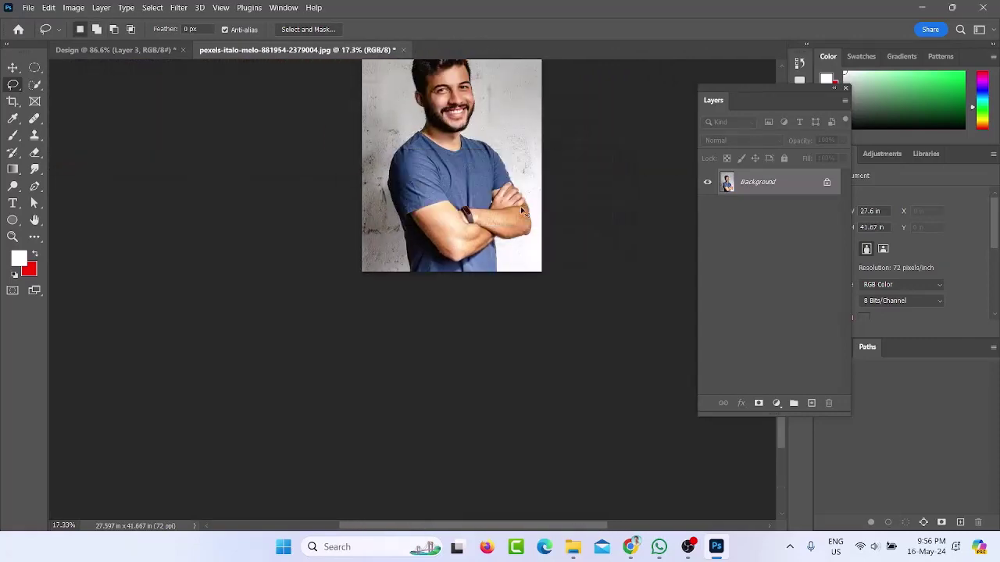
scroll(471, 200, up, 2)
scroll(471, 200, down, 1)
scroll(472, 200, up, 3)
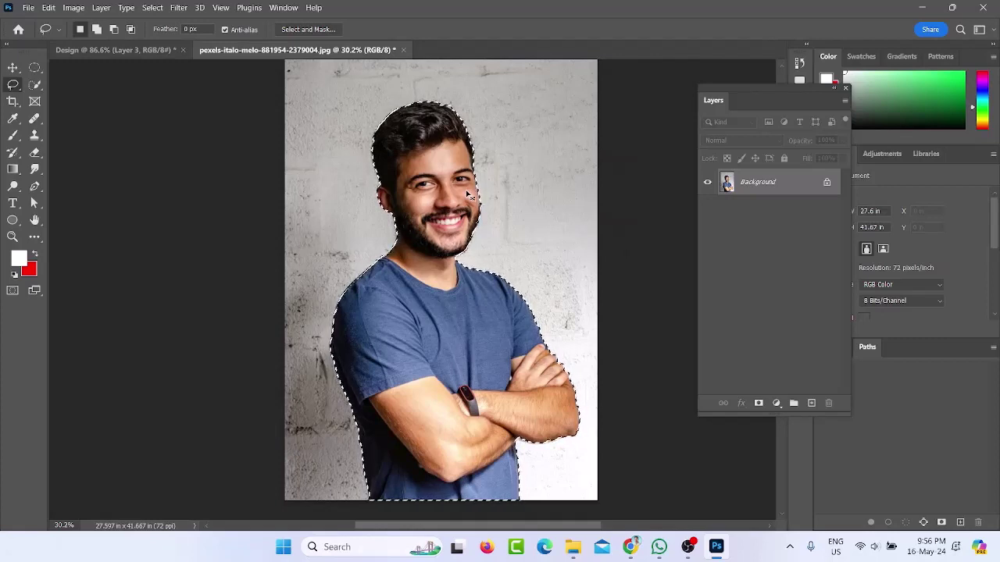
Invert the selection to cover the wall around the man and fill it with the red background color, replaced by the white foreground color
key(ctrl+shift+i)
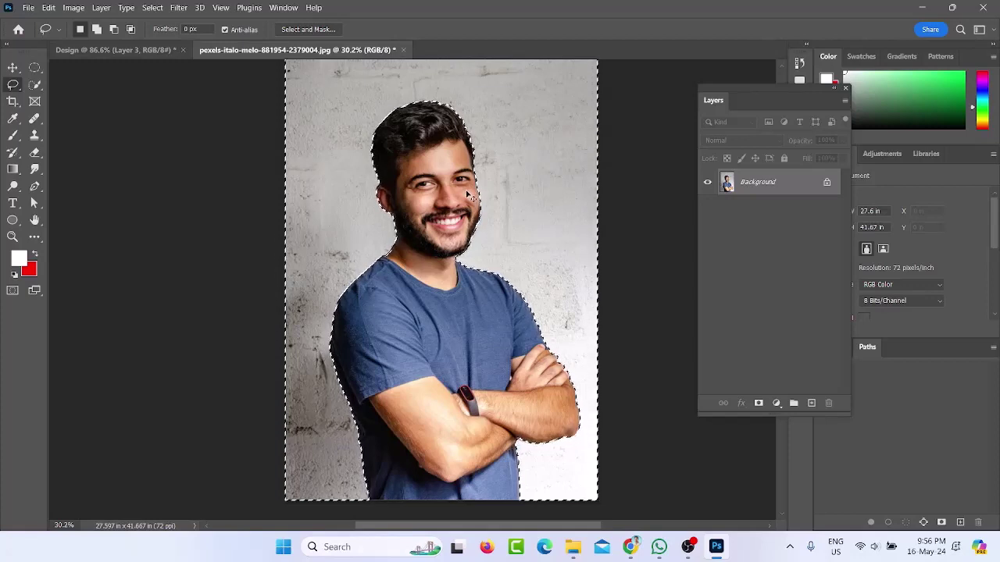
key(ctrl+BackSpace)
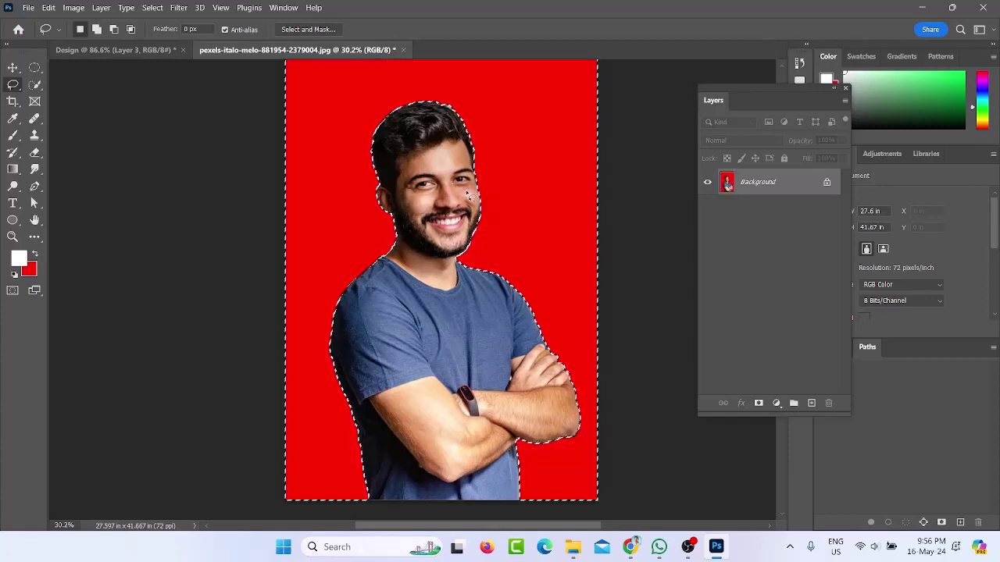
key(alt+BackSpace)
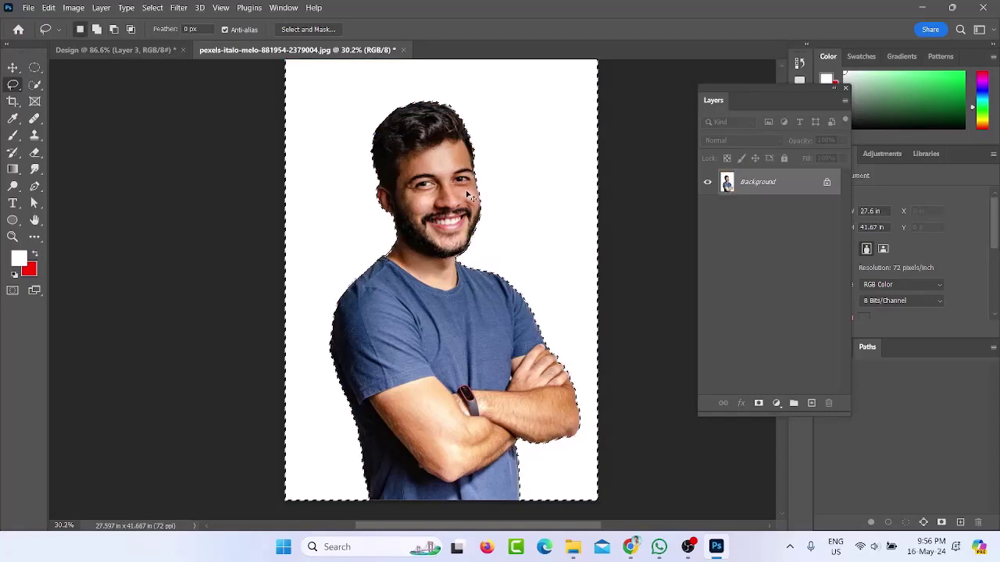
Deselect and examine the cutout edges around the man's hair, neck, shirt and arms against the white background
key(ctrl+d)
scroll(438, 218, up, 3)
scroll(438, 217, up, 2)
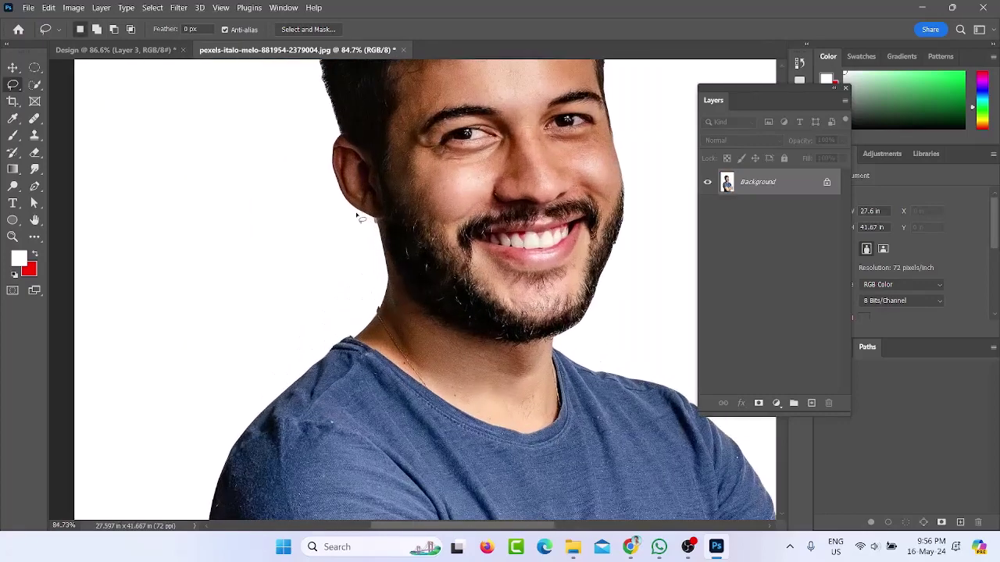
scroll(357, 216, down, 4)
scroll(490, 146, up, 3)
scroll(490, 146, down, 2)
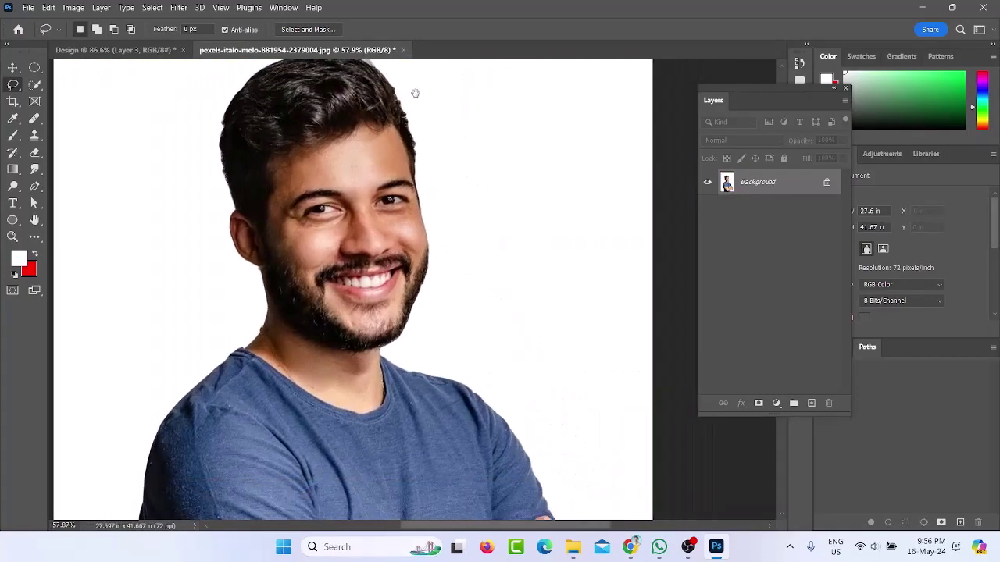
scroll(396, 204, down, 3)
scroll(395, 204, down, 4)
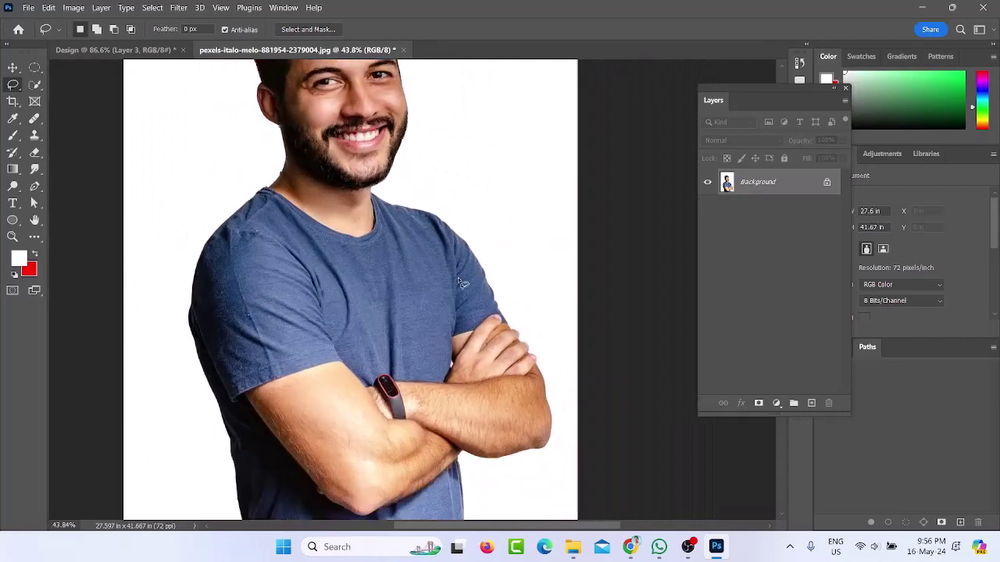
scroll(416, 307, up, 2)
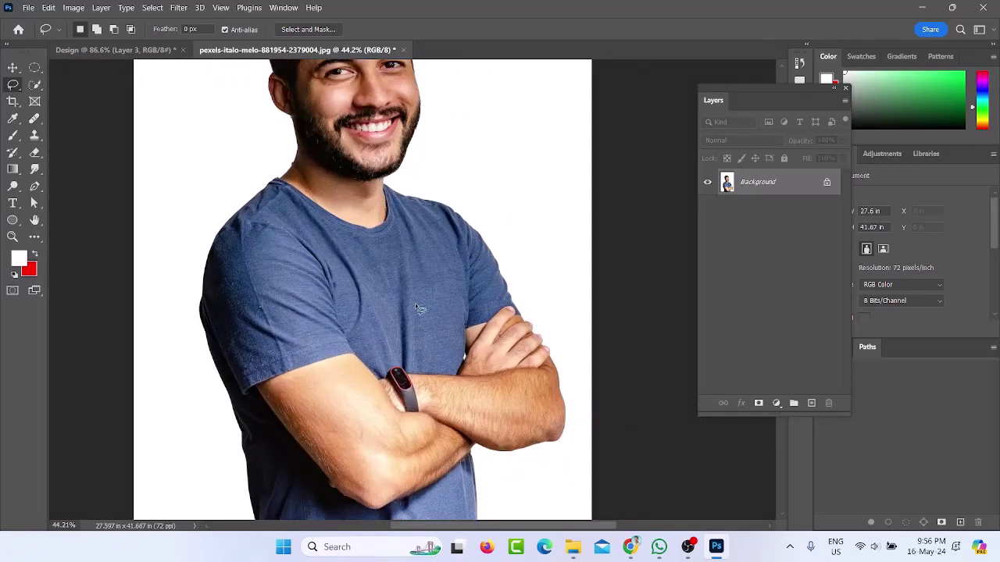
scroll(414, 303, down, 2)
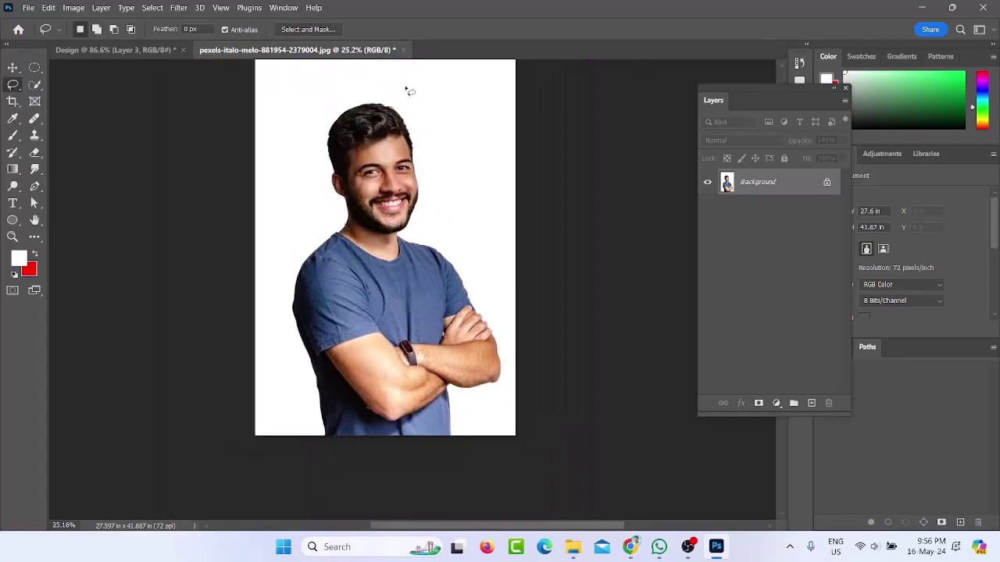
scroll(408, 89, up, 3)
scroll(208, 245, up, 3)
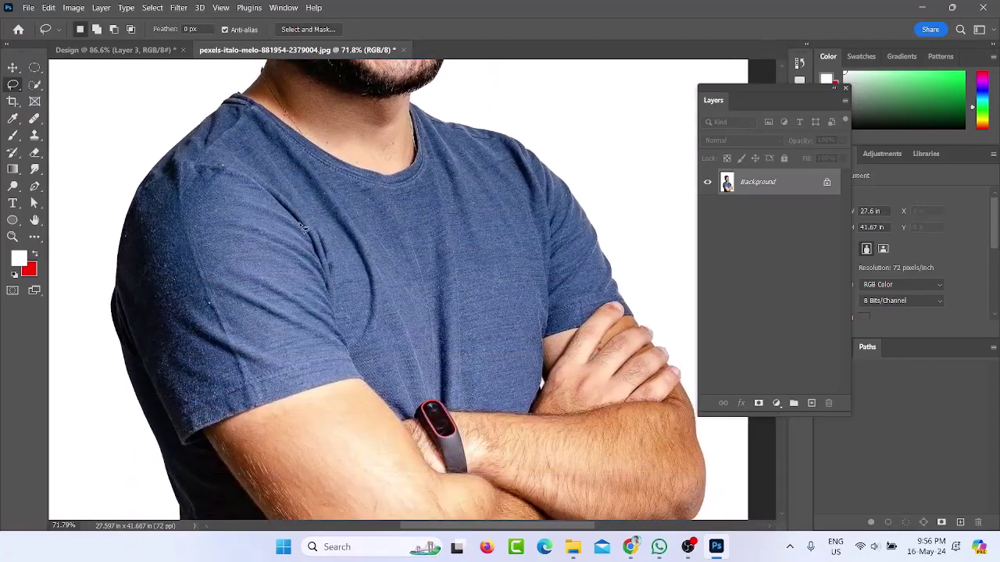
scroll(303, 228, down, 4)
scroll(301, 218, up, 4)
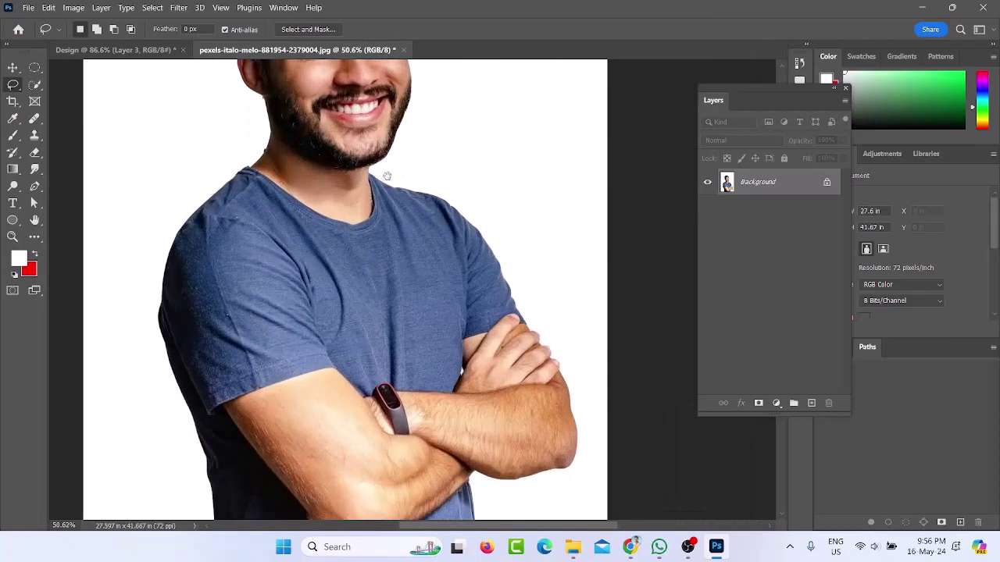
drag(386, 176, 378, 276)
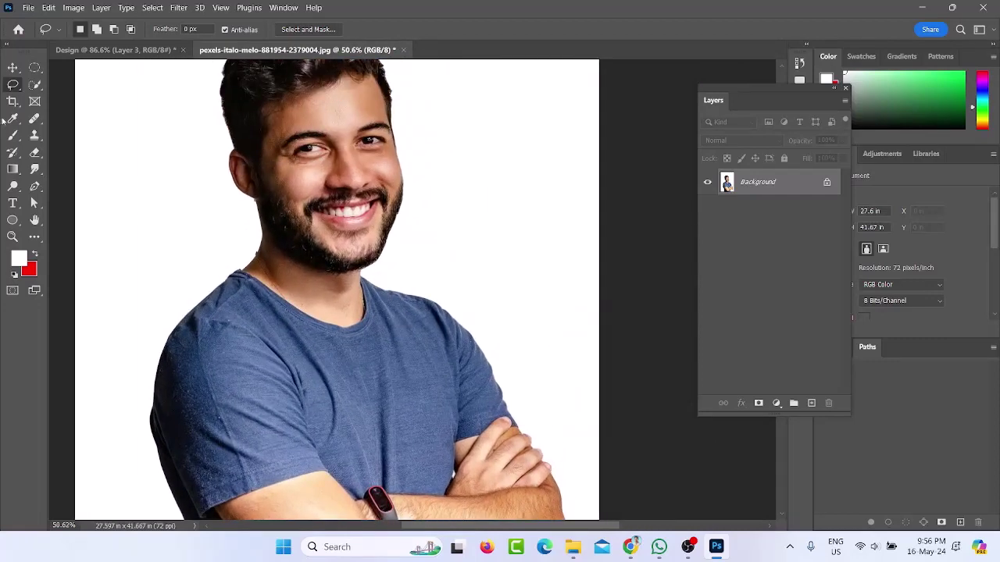
right_click(16, 83)
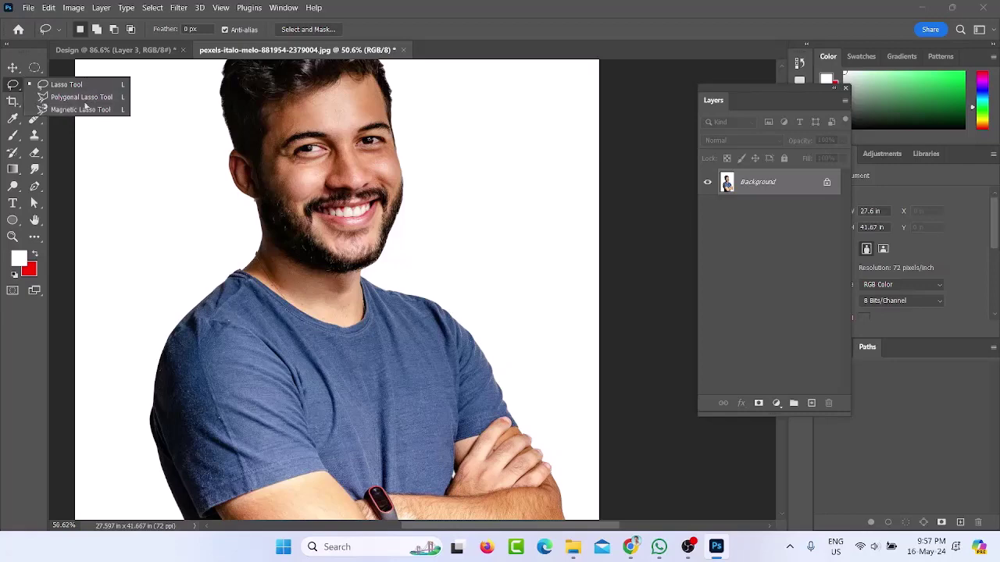
click(9, 89)
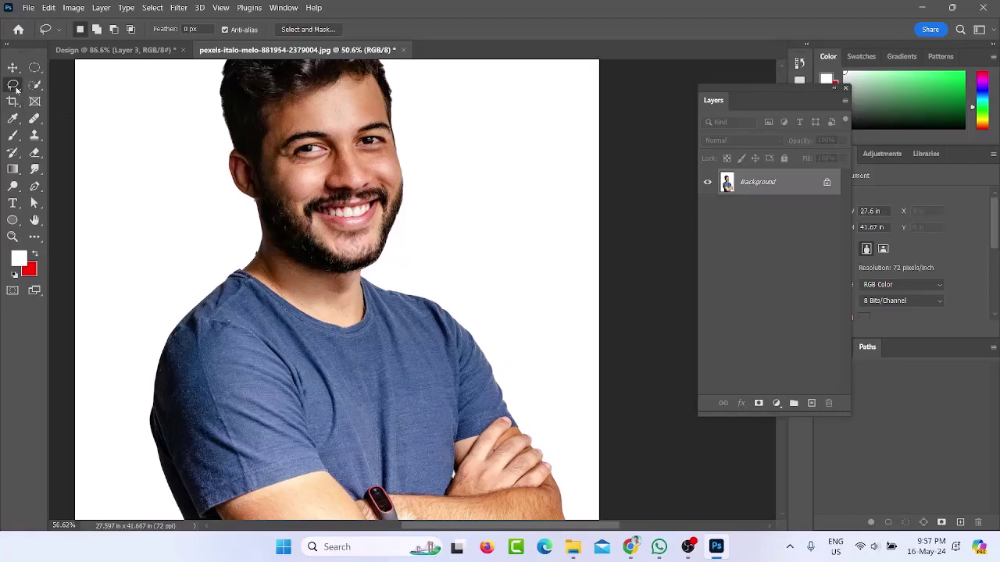
scroll(256, 125, down, 3)
scroll(257, 135, up, 3)
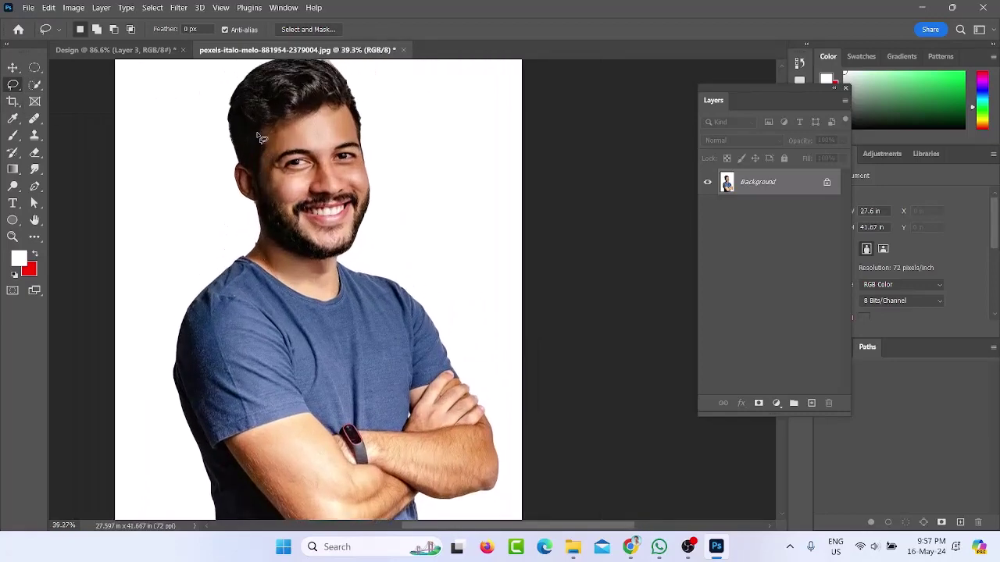
scroll(259, 148, down, 2)
scroll(264, 164, up, 1)
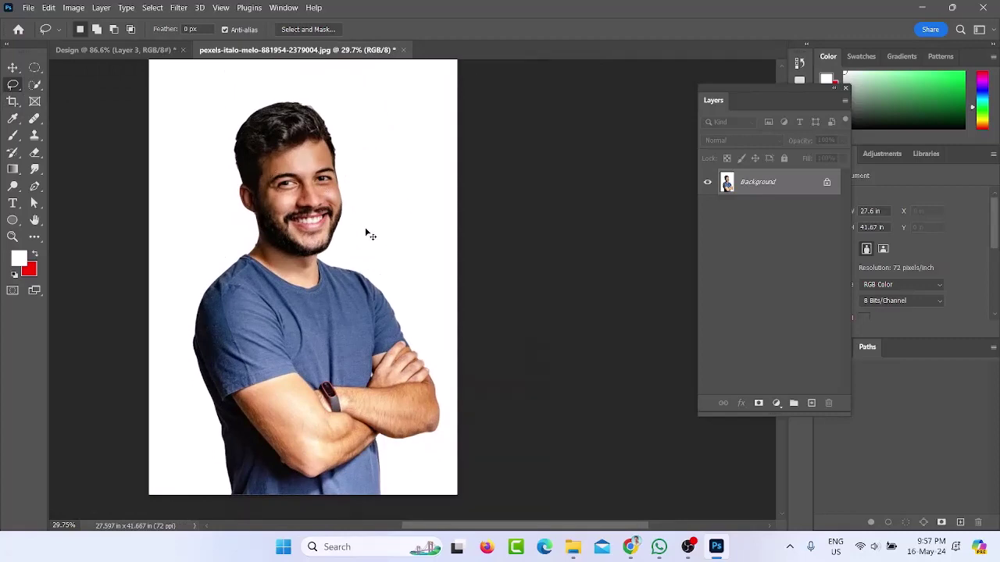
Undo the fills of the background to restore the original wall, and clear the selection
key(ctrl+z)
key(ctrl+z)
key(ctrl+z)
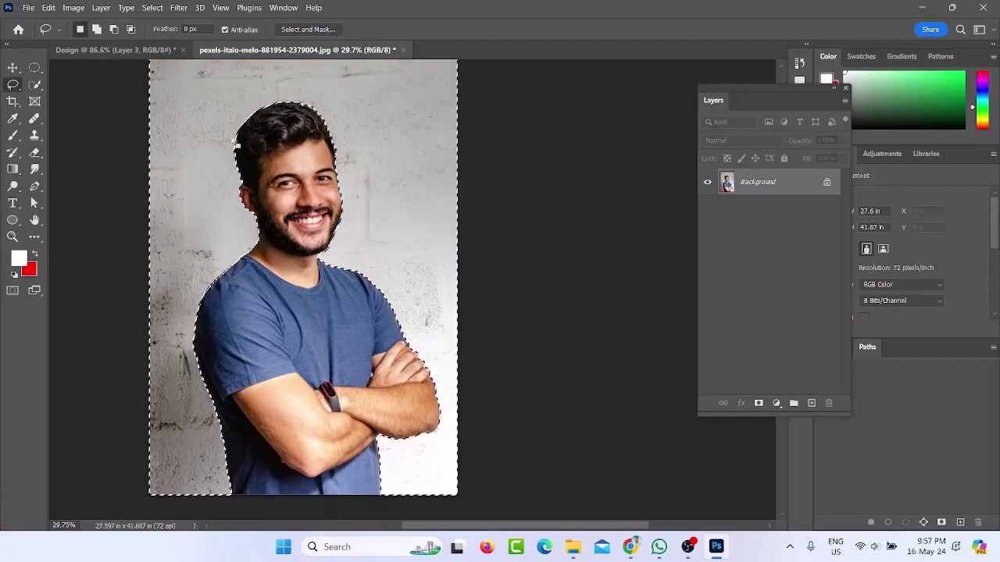
click(342, 260)
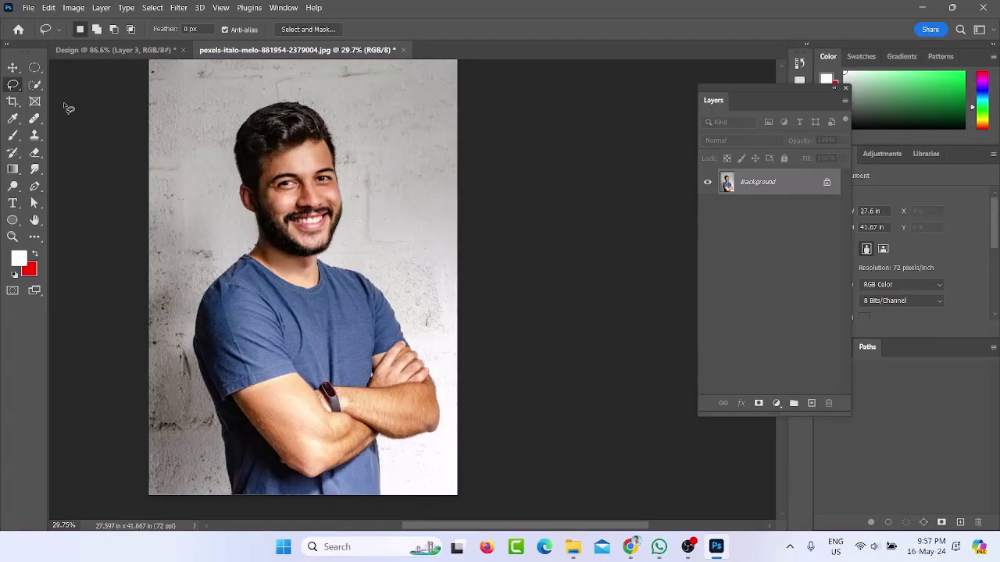
Switch to Chrome to check the Google Meet call and its participants, and return to Photoshop
click(30, 89)
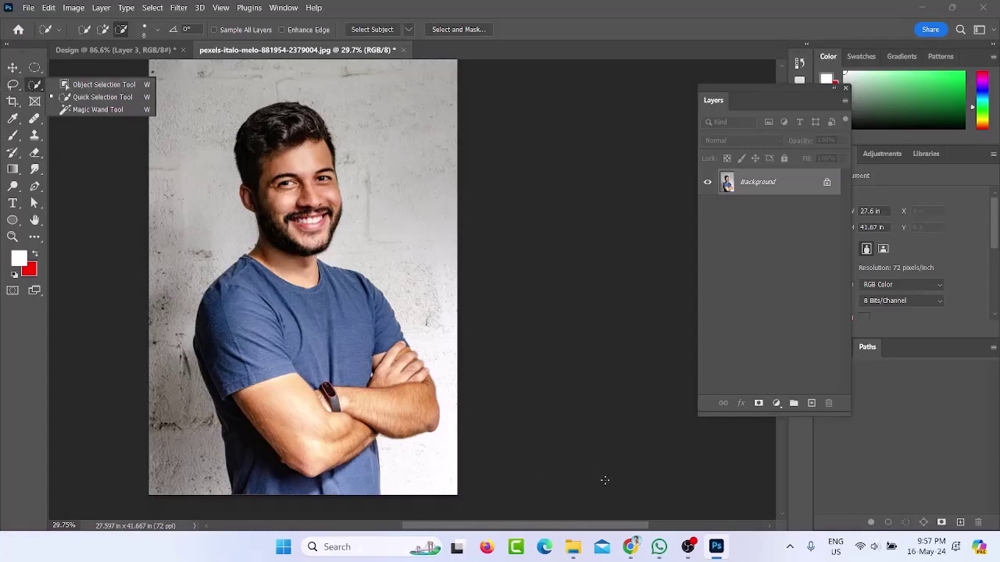
mouse_move(630, 547)
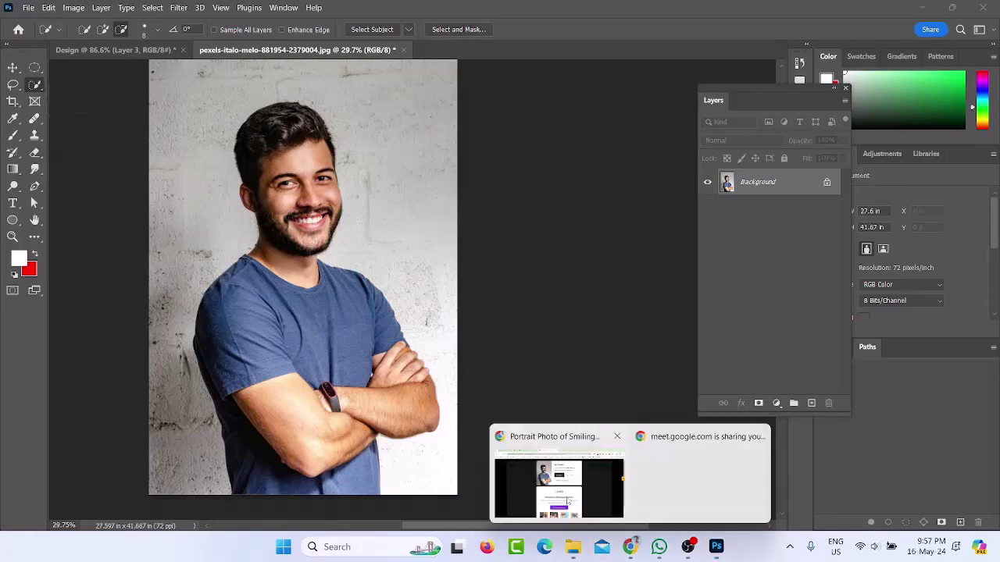
click(562, 474)
click(250, 13)
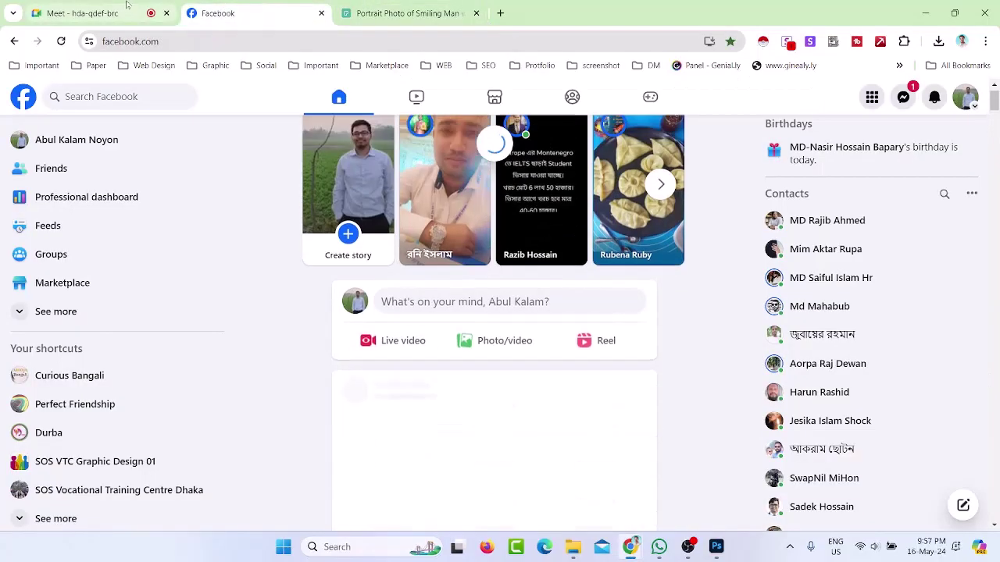
click(121, 13)
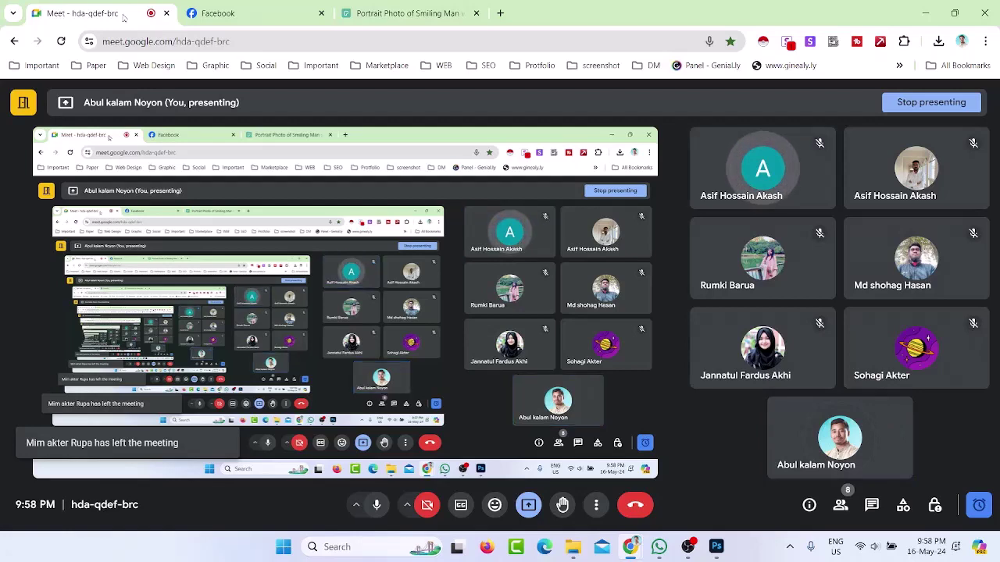
click(924, 13)
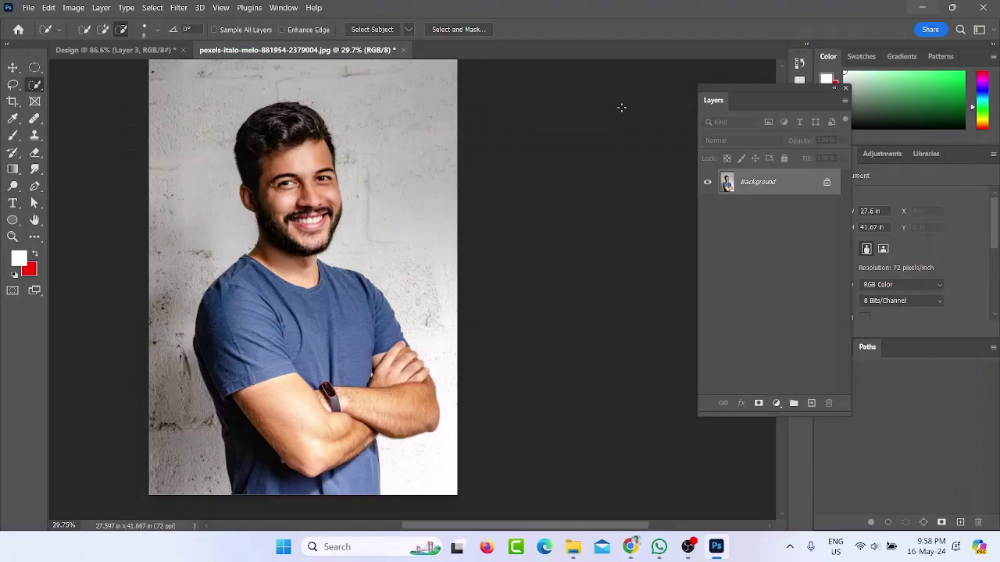
Select the man with the Object Selection tool by framing him in a rectangle about 25.3 by 36.1 in
right_click(39, 88)
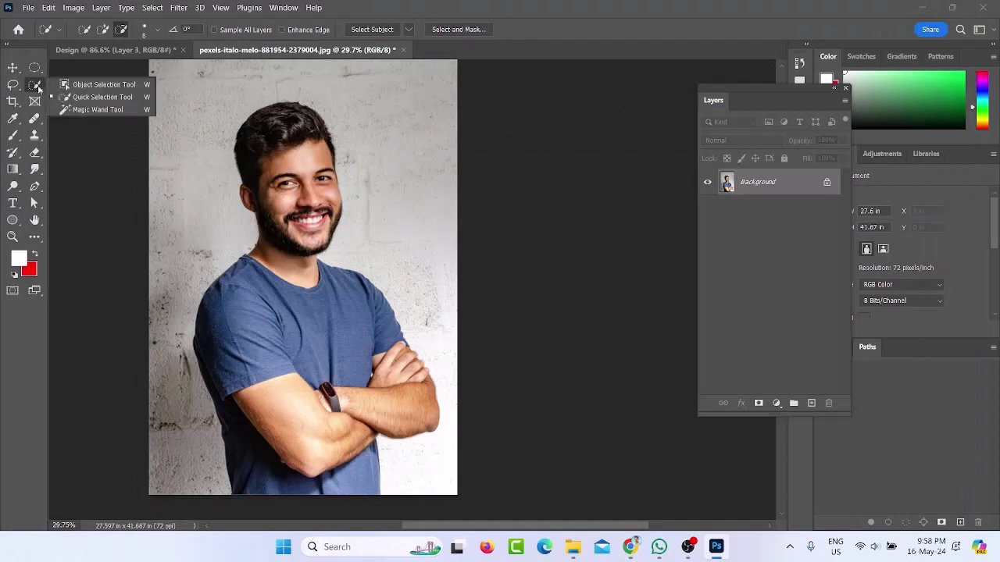
click(100, 86)
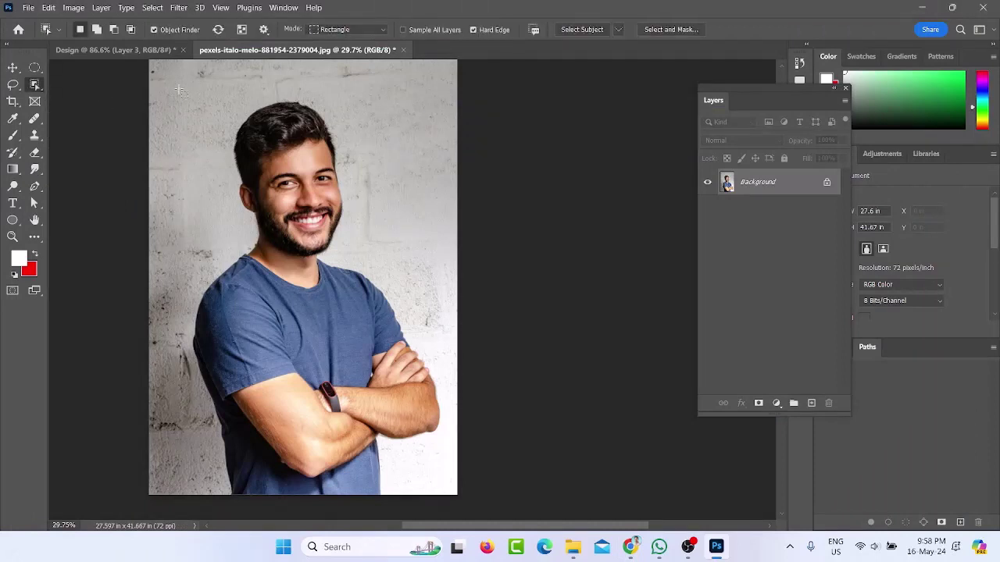
drag(176, 94, 457, 484)
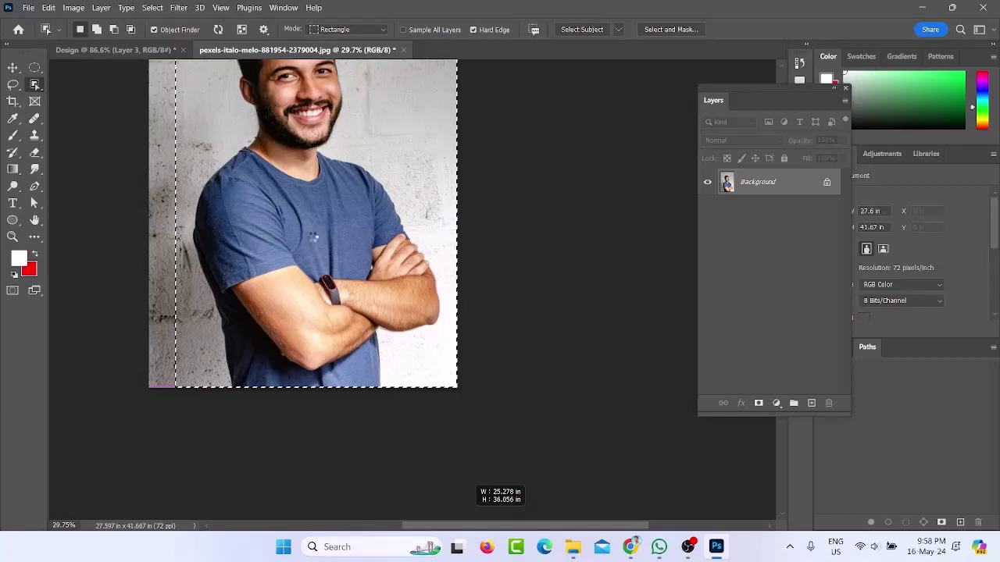
drag(465, 480, 464, 480)
scroll(262, 282, up, 5)
scroll(262, 281, down, 3)
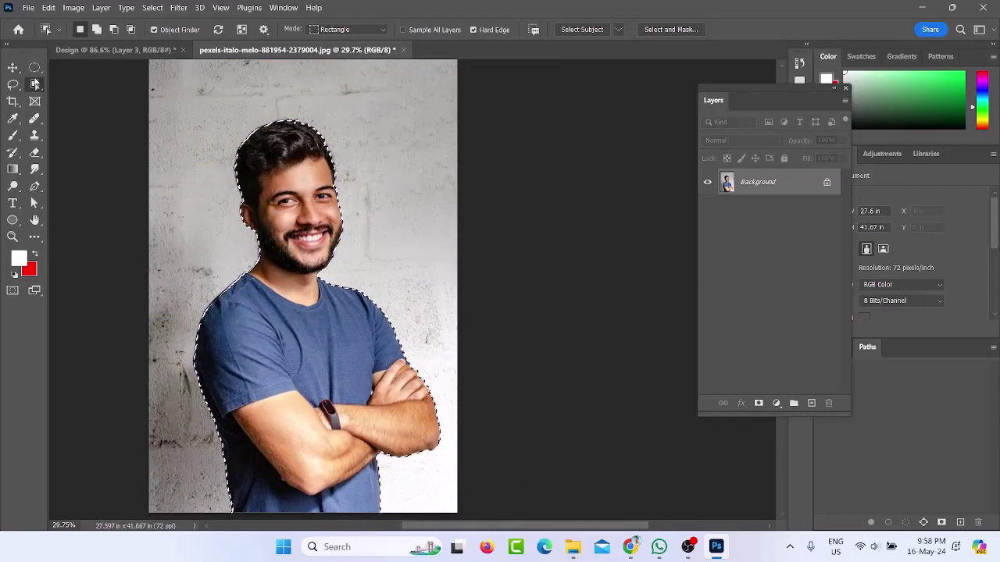
Reselect the man with the Object Selection tool, framing him in a smaller rectangle about 19.8 by 29.2 in
right_click(35, 85)
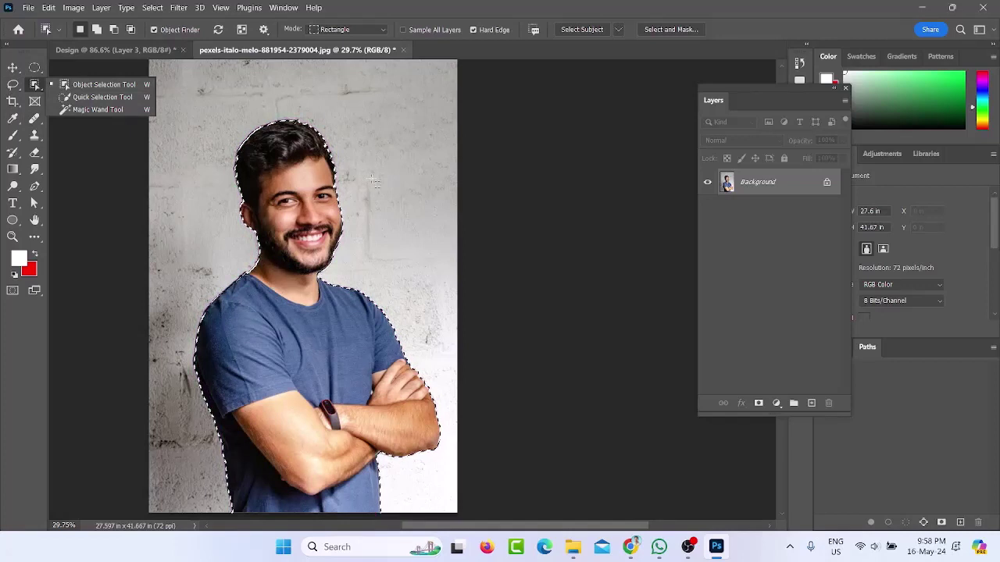
click(287, 169)
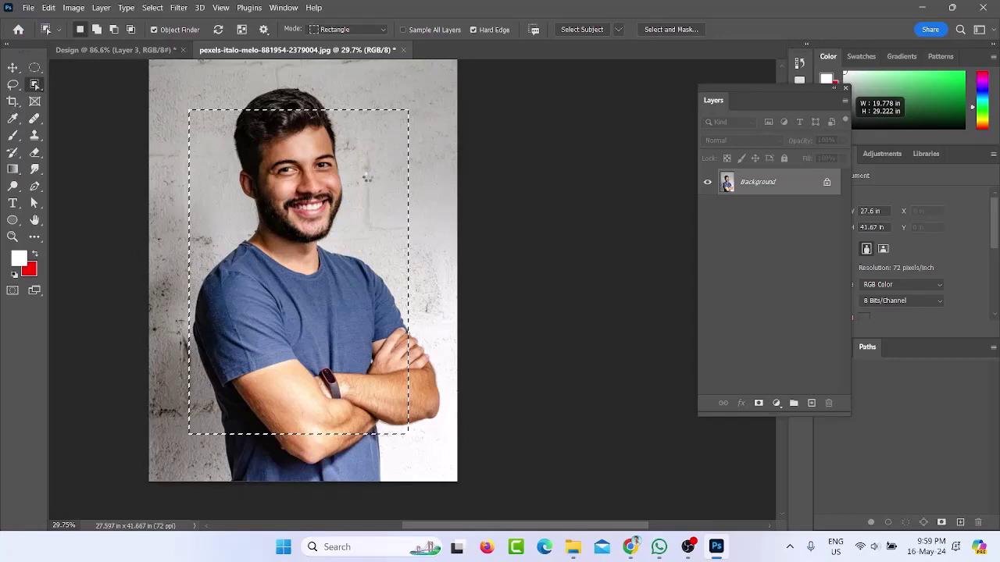
Fill the selected man with the red background color and undo the fill
key(ctrl+BackSpace)
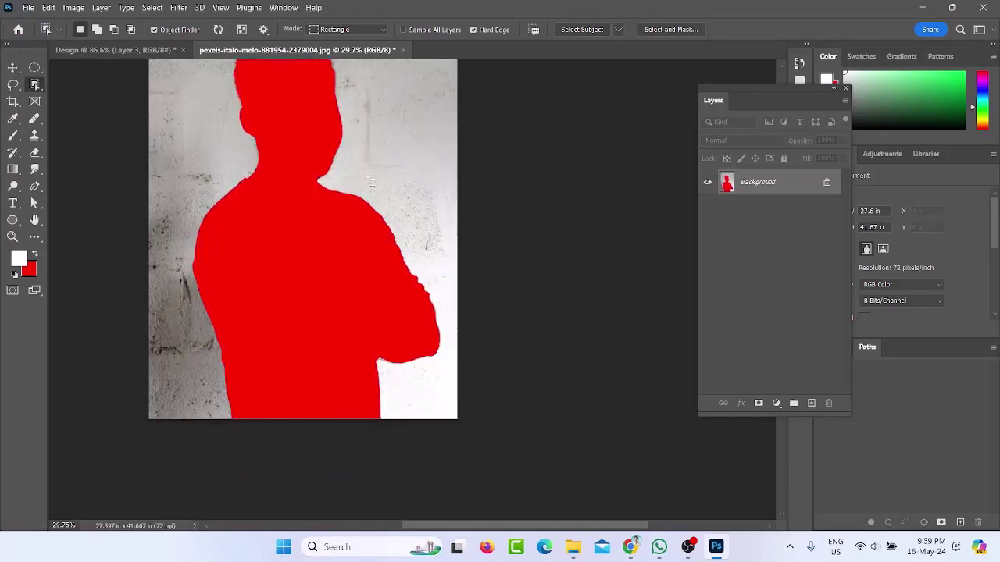
scroll(531, 200, up, 1)
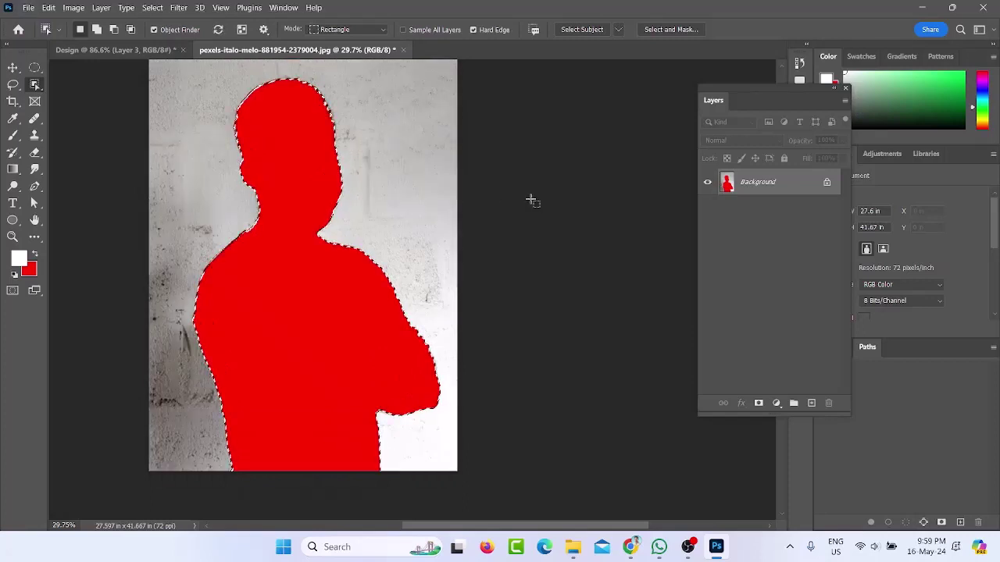
key(ctrl+z)
scroll(535, 200, up, 1)
scroll(535, 197, down, 1)
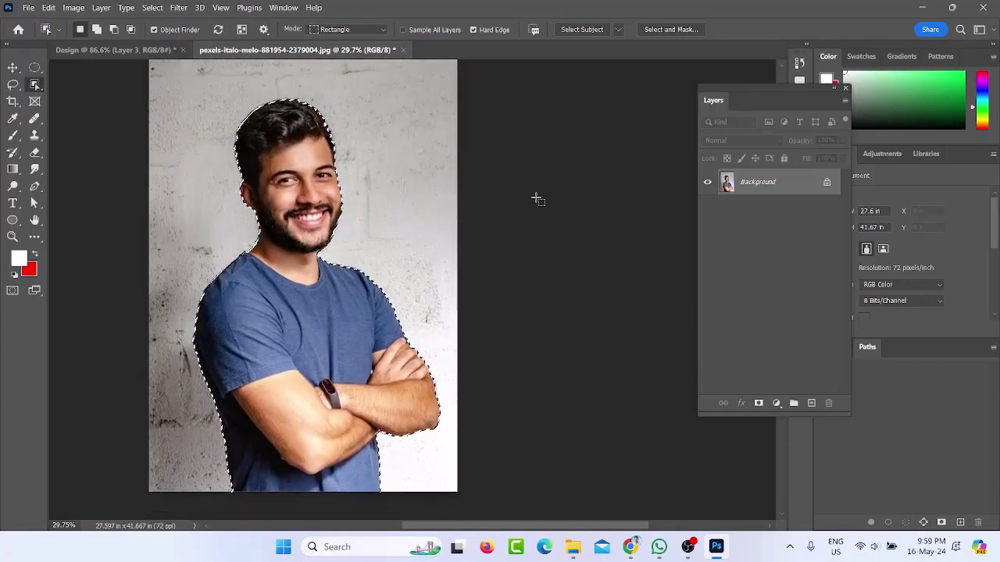
scroll(333, 170, down, 1)
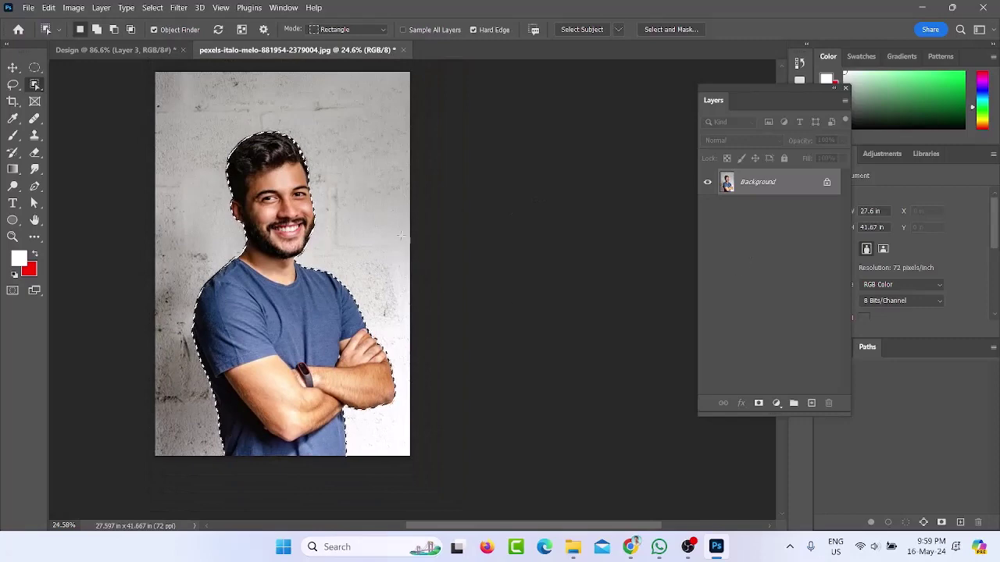
Add an empty layer above the photo and make the Background layer active again
click(813, 403)
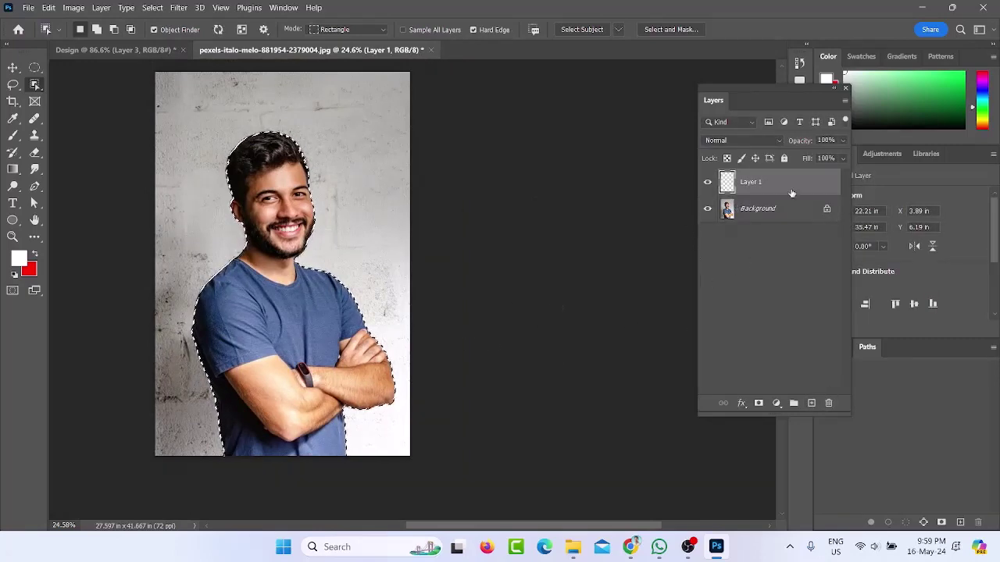
click(774, 217)
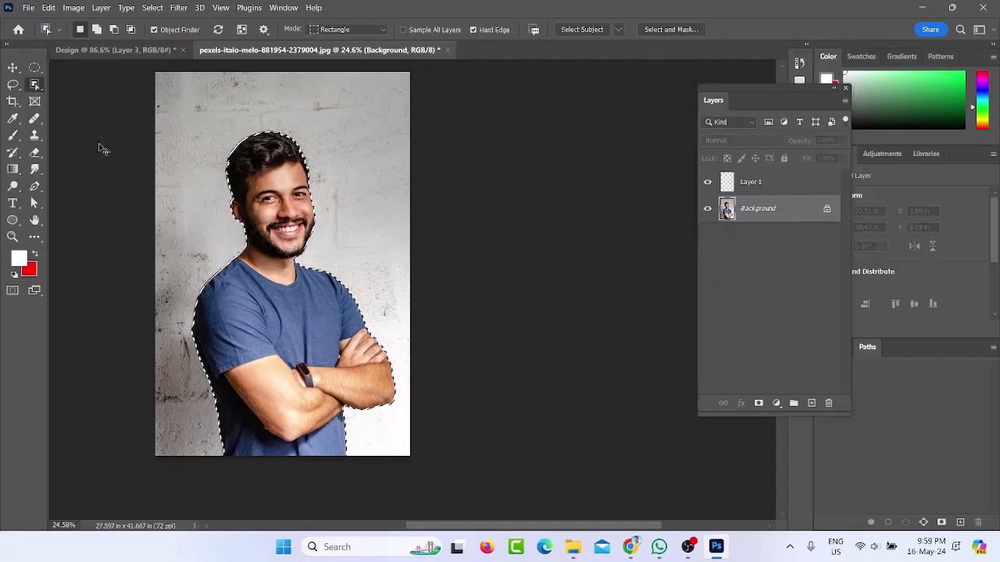
Invert the selection to the wall around the man, fill it with the white foreground color and deselect
key(ctrl+shift+i)
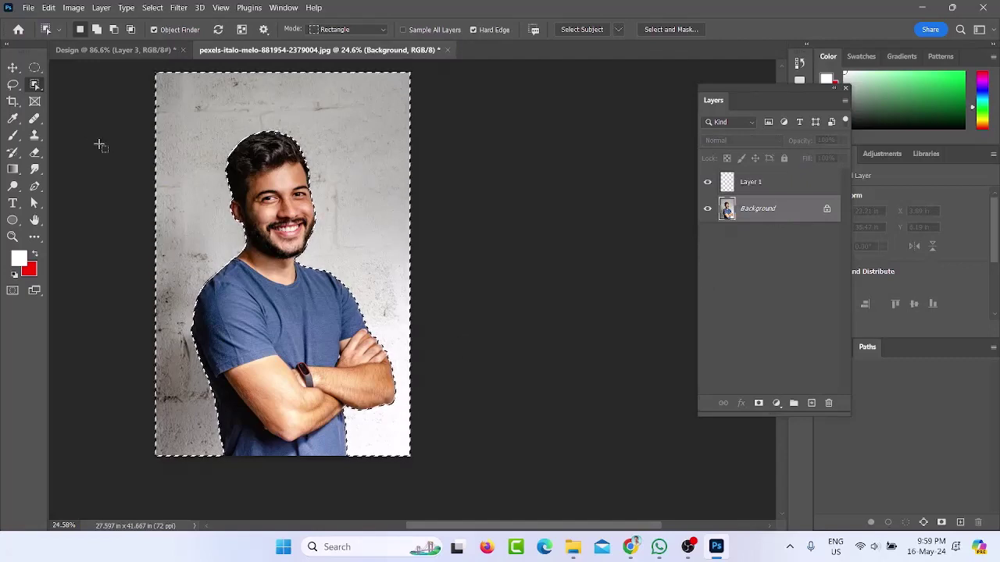
key(alt+BackSpace)
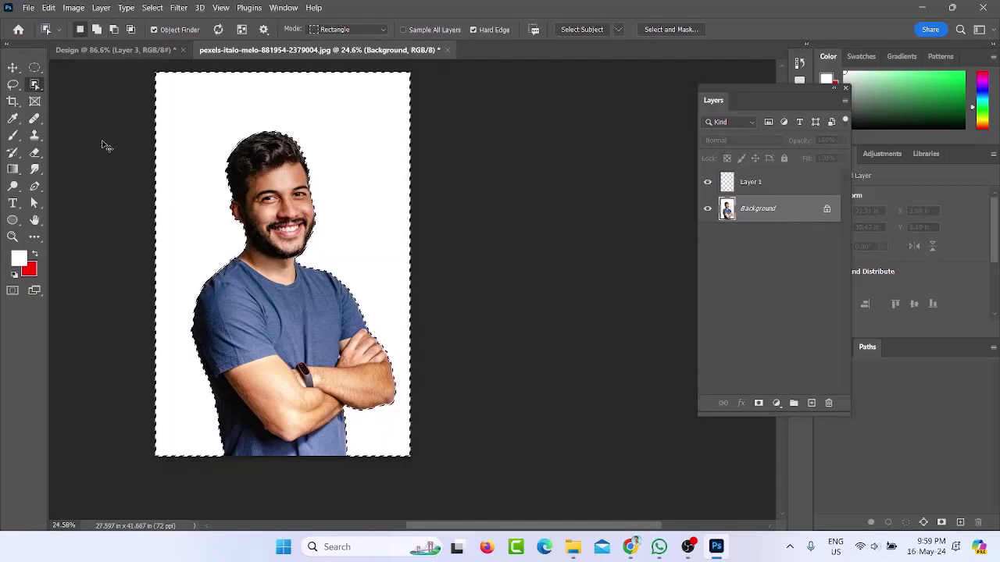
key(ctrl+d)
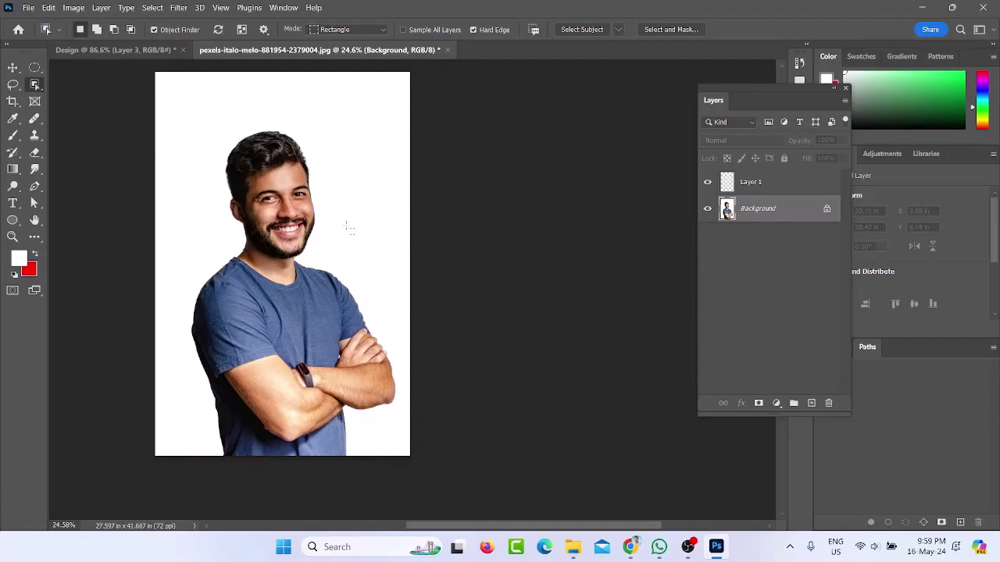
Undo the white fill of the wall around the man and clear the selection
right_click(35, 84)
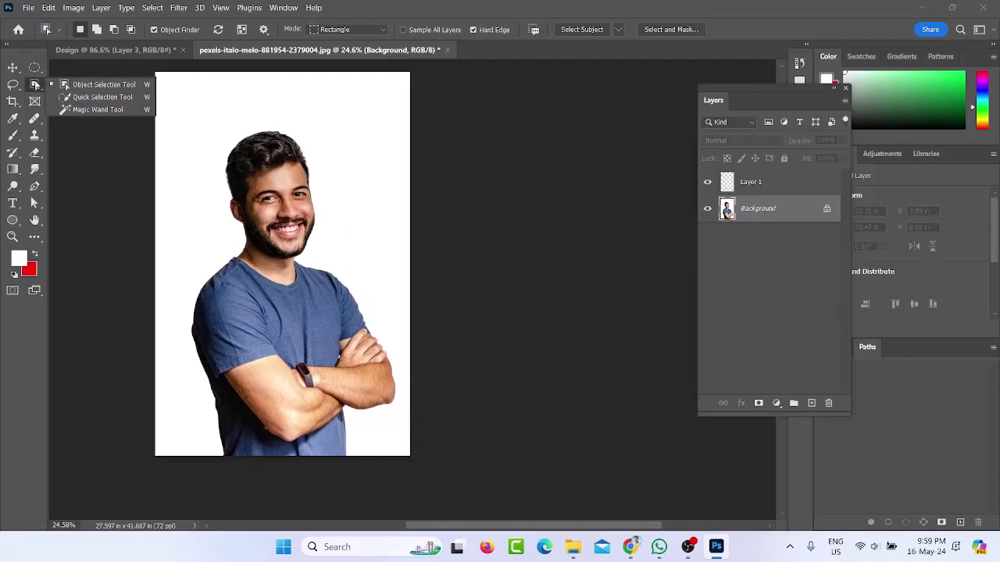
click(99, 84)
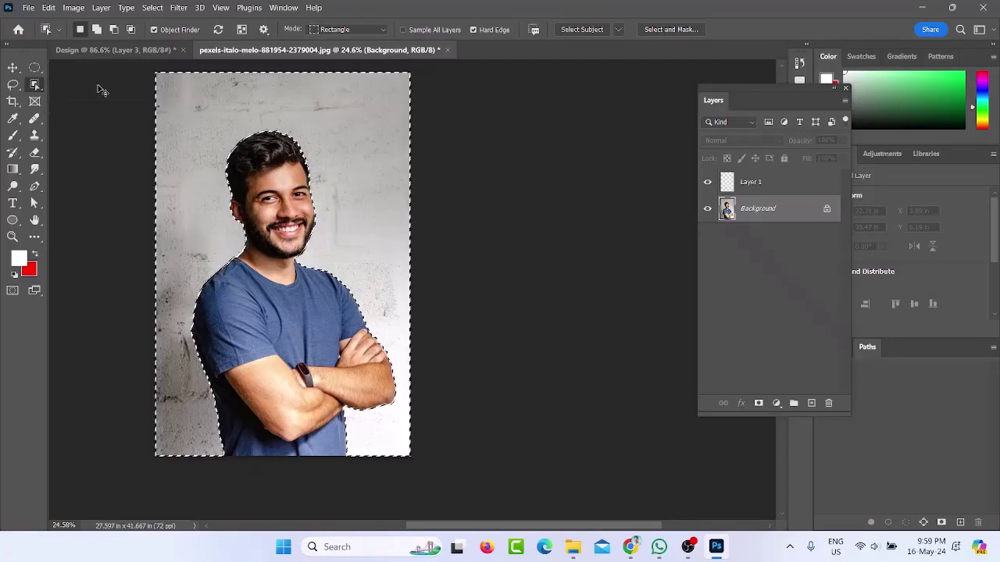
key(ctrl+d)
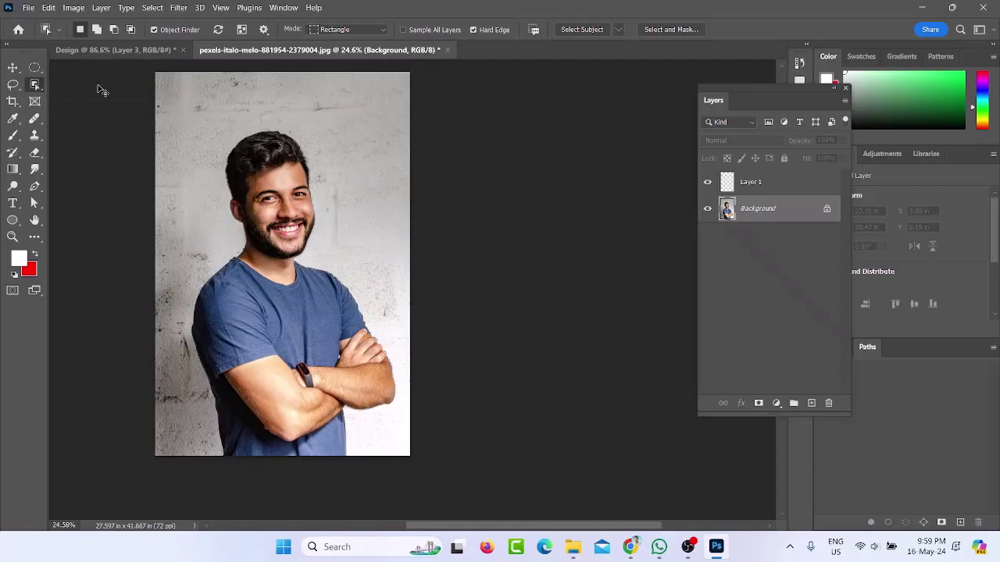
Make the empty Layer 1 active and hide it
right_click(31, 86)
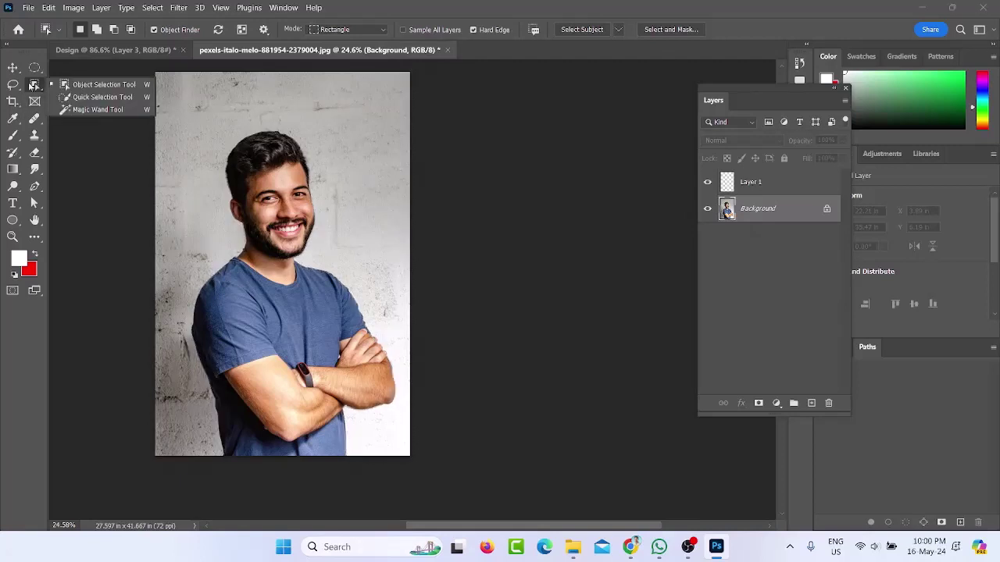
click(769, 192)
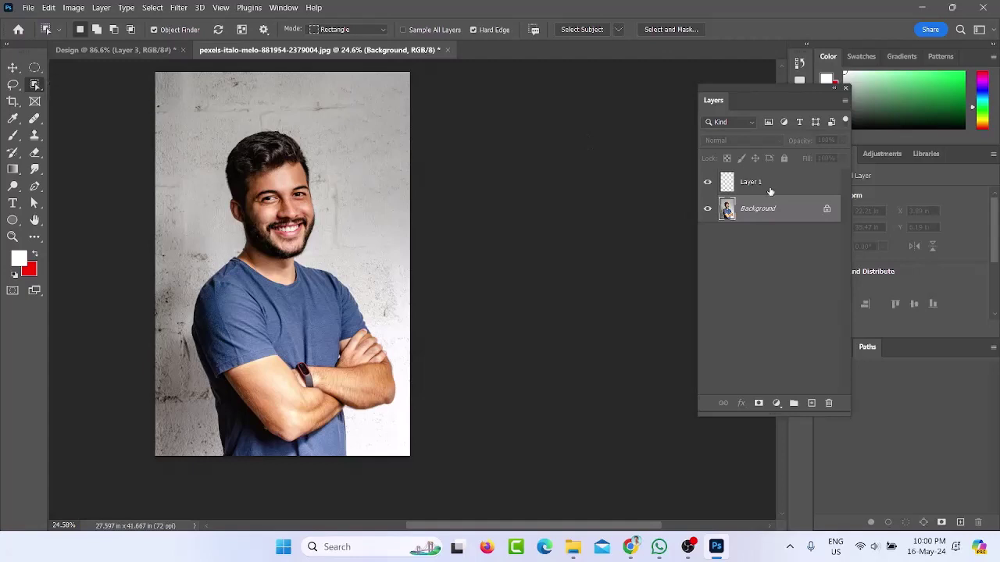
click(769, 187)
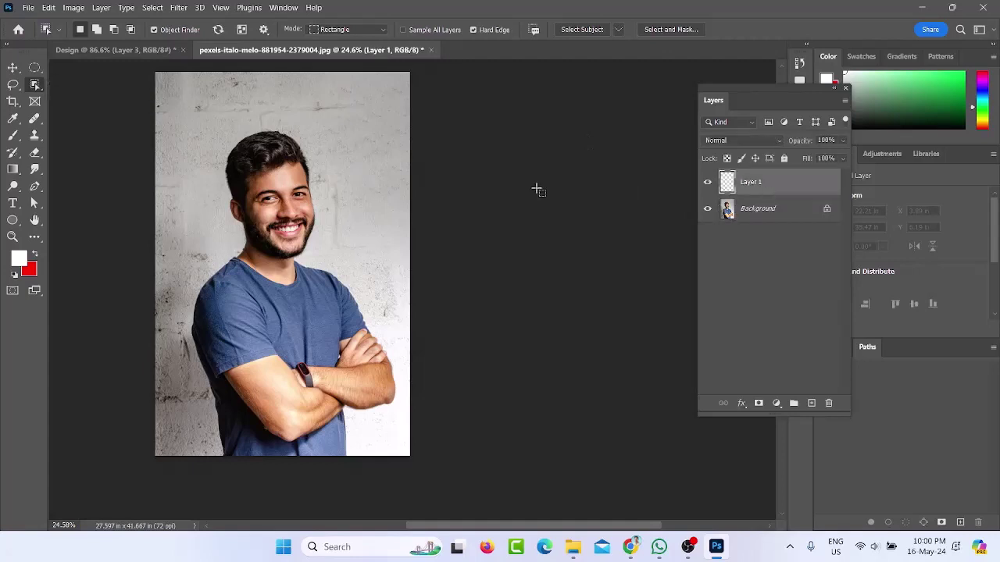
click(706, 186)
Try a Quick Selection stroke over the man's upper arm and clear the resulting selection
right_click(36, 87)
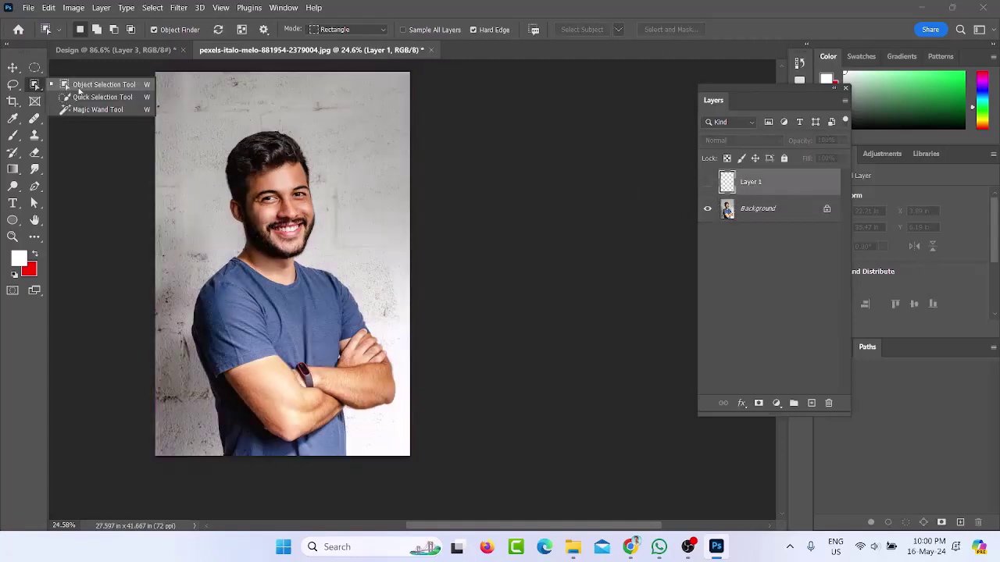
click(78, 95)
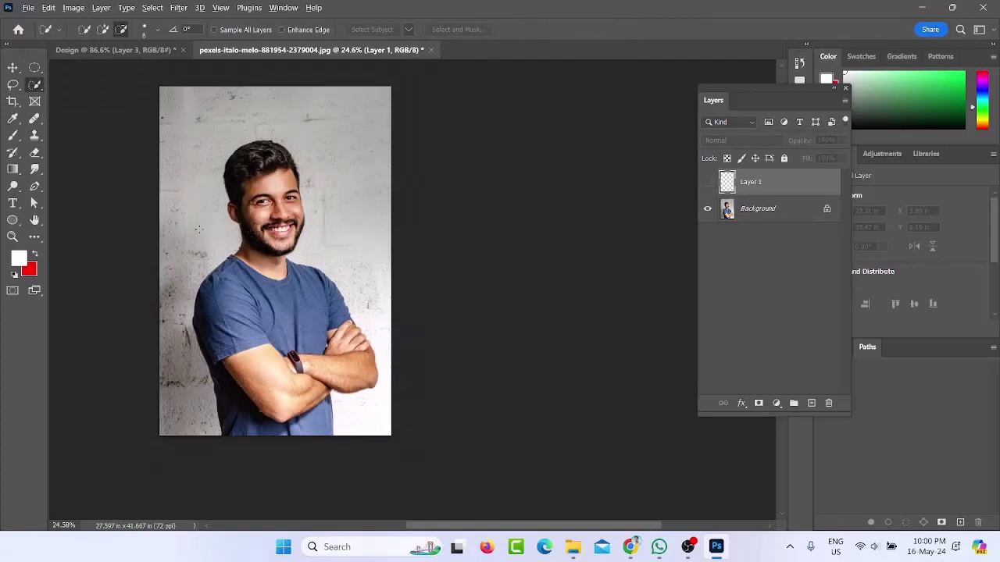
scroll(186, 271, up, 2)
scroll(250, 252, down, 2)
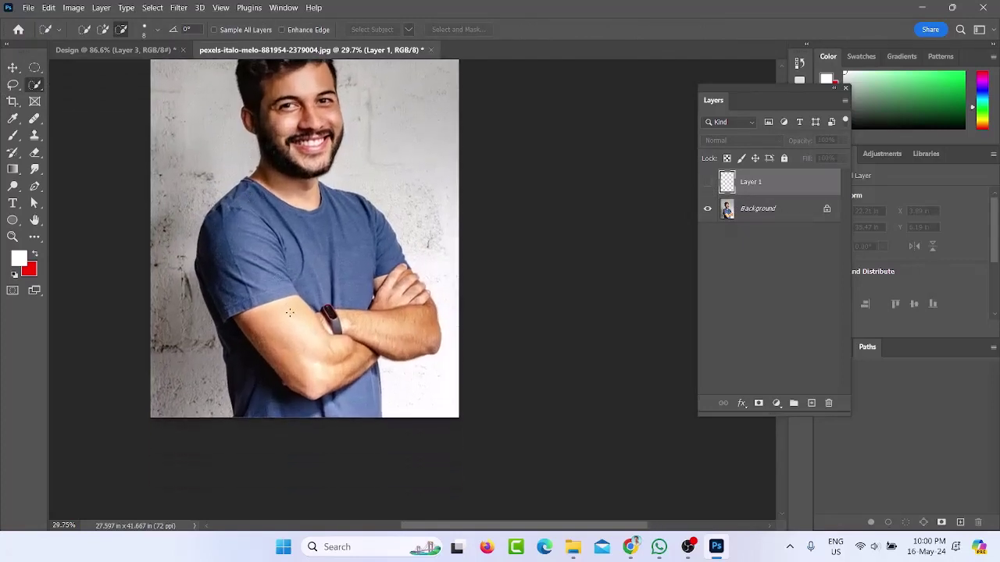
scroll(289, 313, up, 1)
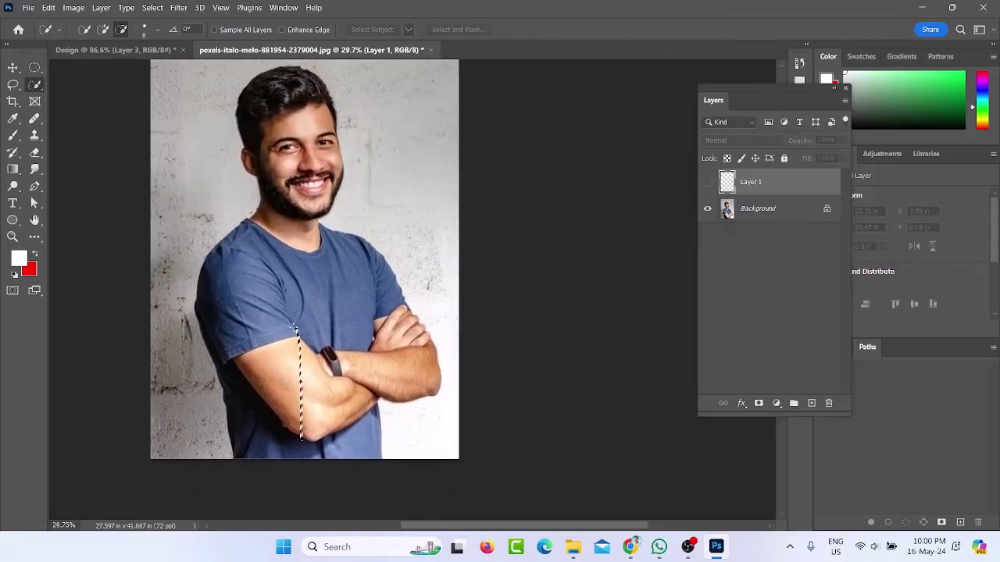
key(ctrl+d)
Set the Quick Selection tool to New selection with a 111 px brush and try a stroke up the shirt
right_click(37, 86)
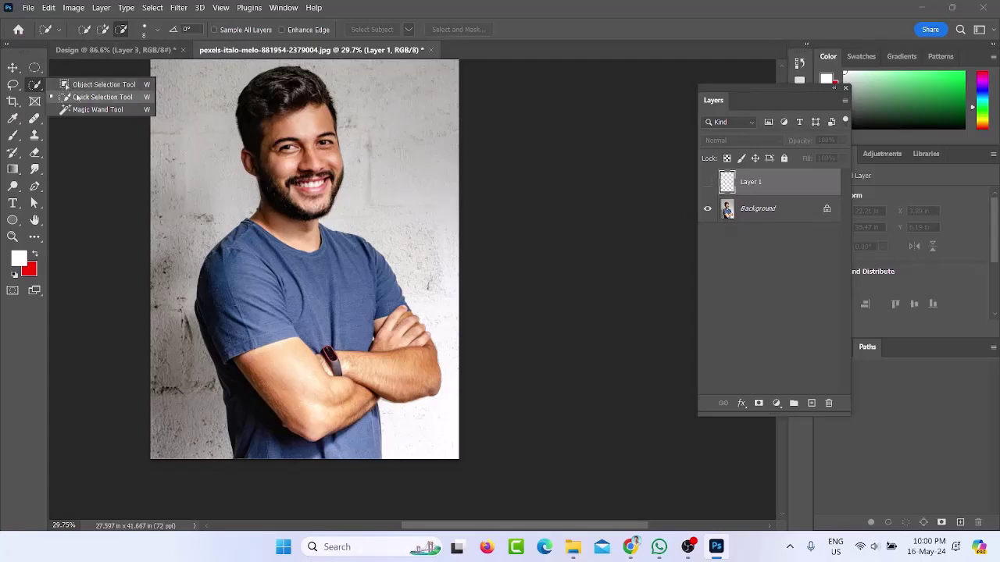
click(78, 97)
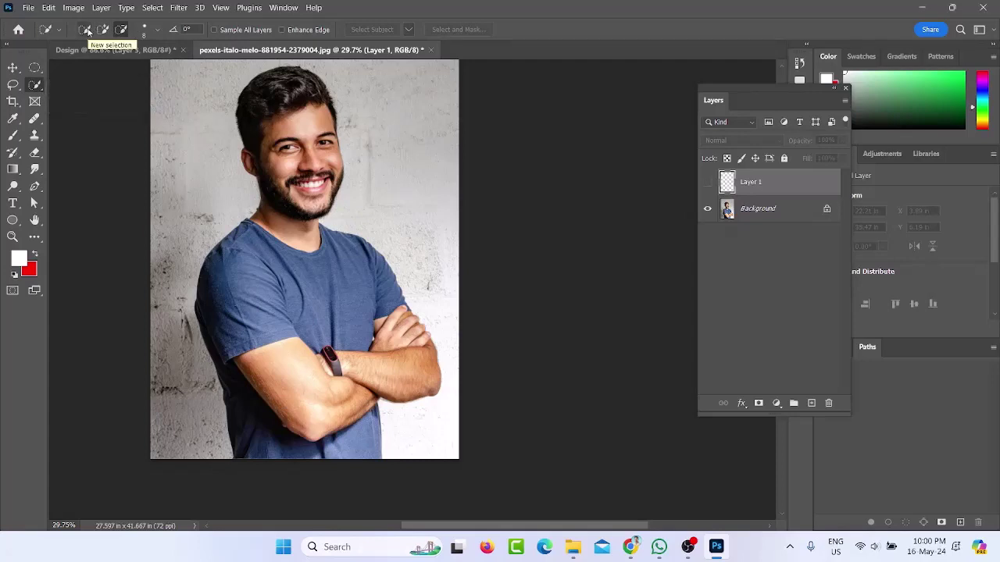
click(82, 34)
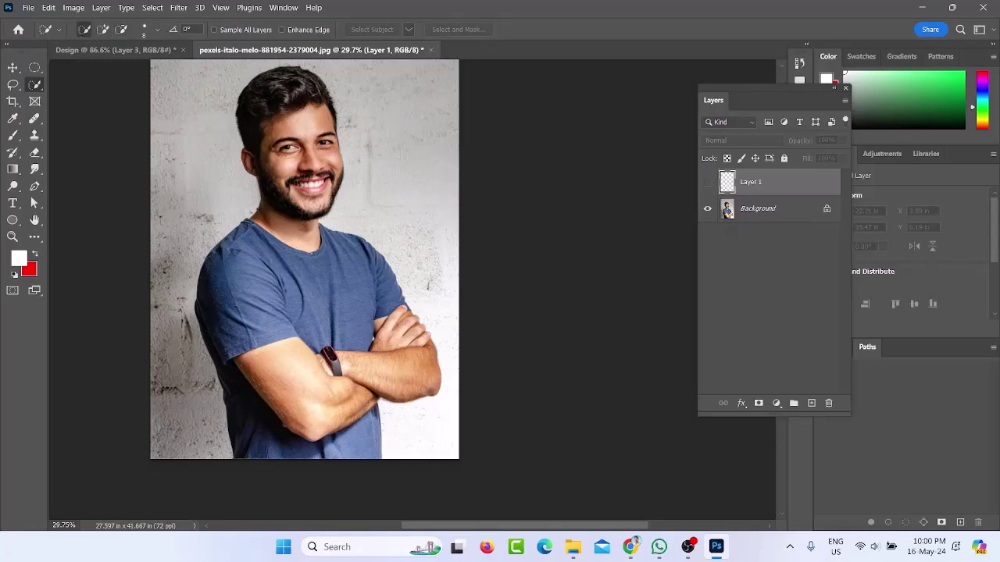
click(154, 28)
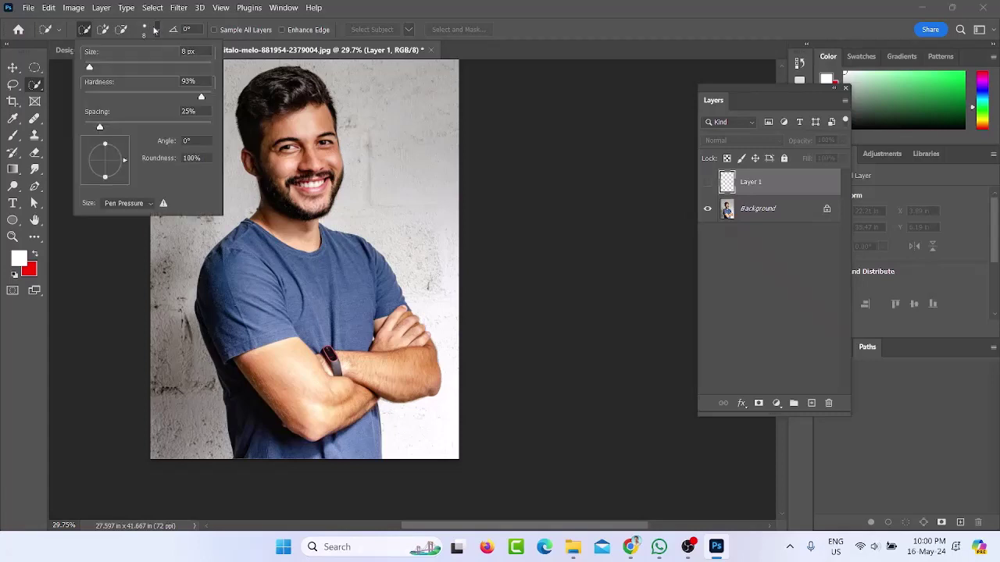
drag(123, 68, 149, 69)
click(274, 448)
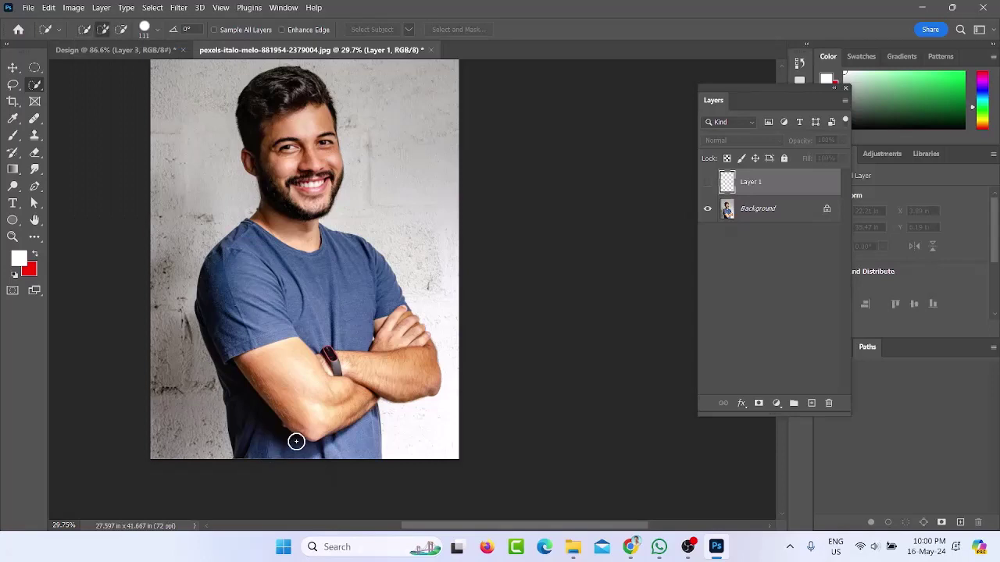
drag(262, 455, 258, 308)
Practise resizing the Quick Selection brush over the shirt, enlarging it to 1380 px and reducing it to 300 px
key(bracketright)
key(bracketright)
key(bracketright)
key(bracketright)
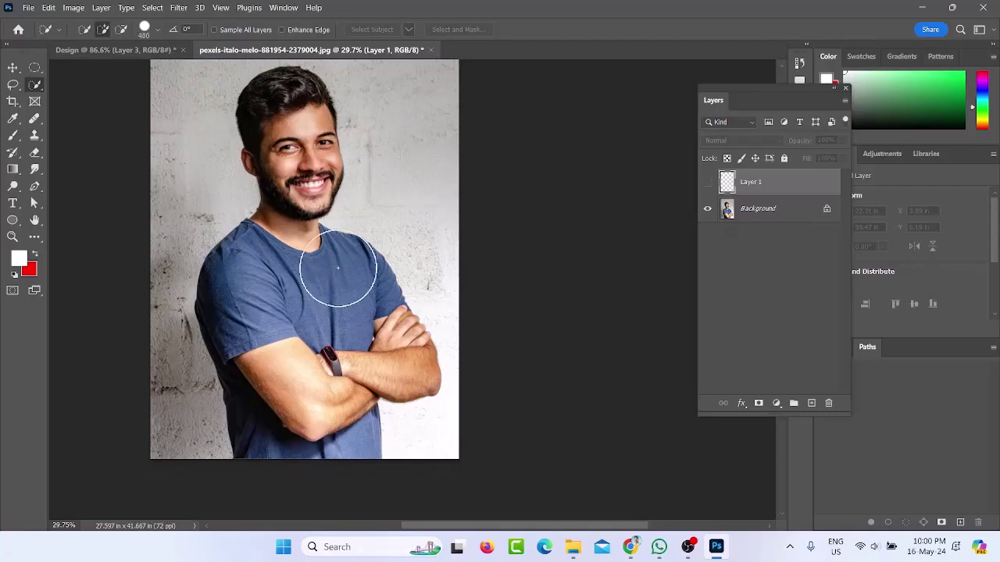
key(bracketleft)
key(bracketleft)
key(bracketleft)
key(bracketleft)
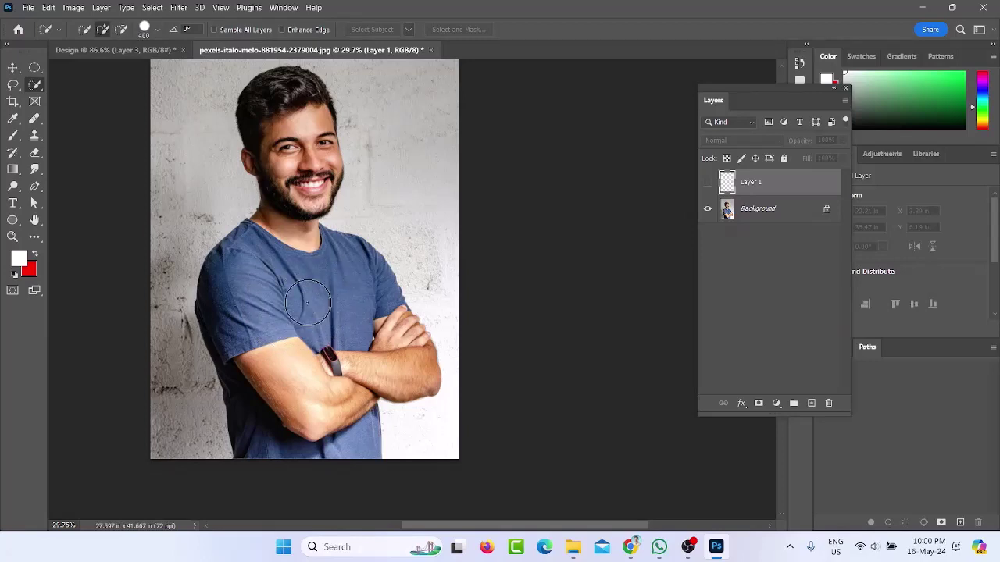
key(bracketright)
key(bracketright)
key(bracketright)
key(bracketright)
key(bracketright)
key(bracketright)
key(bracketright)
key(bracketright)
key(bracketright)
key(bracketright)
key(bracketright)
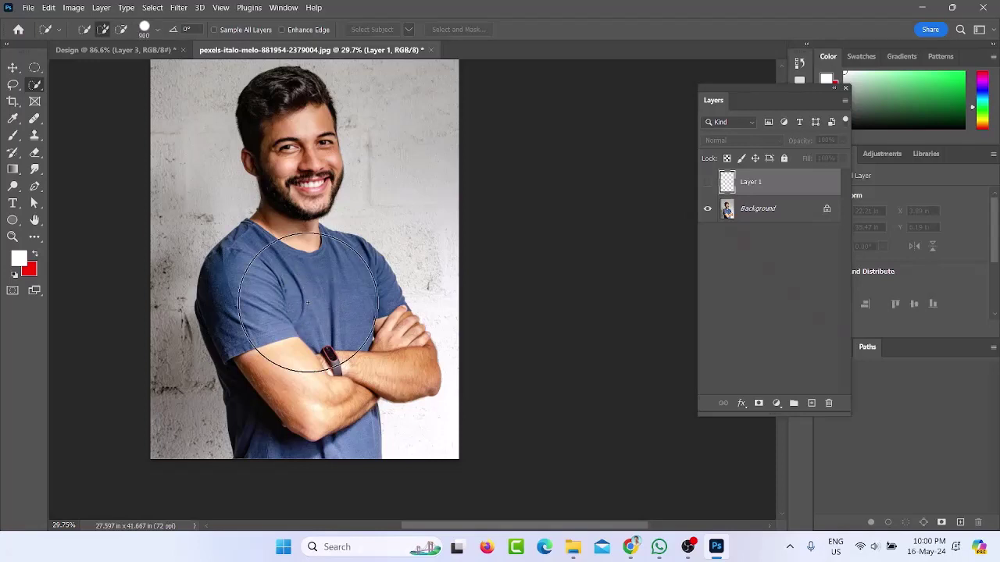
key(bracketright)
key(bracketright)
key(bracketright)
key(bracketright)
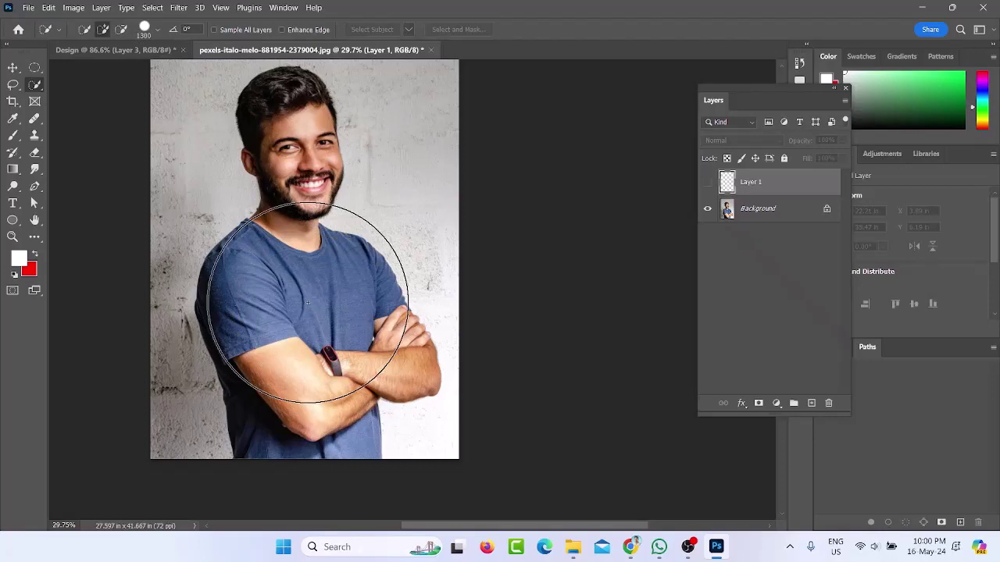
key(bracketleft)
key(bracketleft)
key(bracketleft)
key(bracketleft)
key(bracketleft)
key(bracketleft)
key(bracketleft)
key(bracketleft)
key(bracketleft)
key(bracketleft)
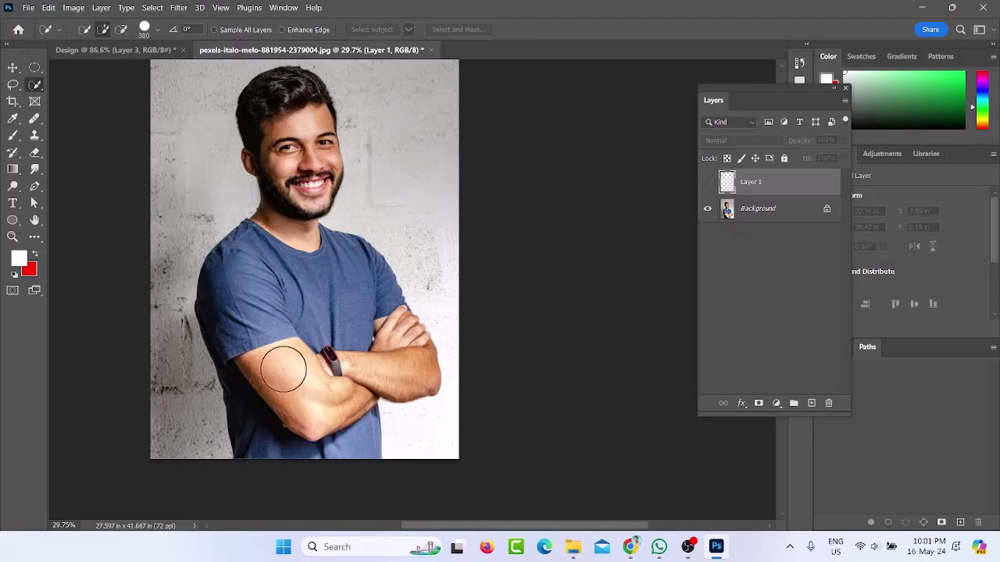
Try to quick-select the man with the 300 px brush while Layer 1 is active, and clear the selection
click(278, 424)
key(ctrl+d)
click(345, 332)
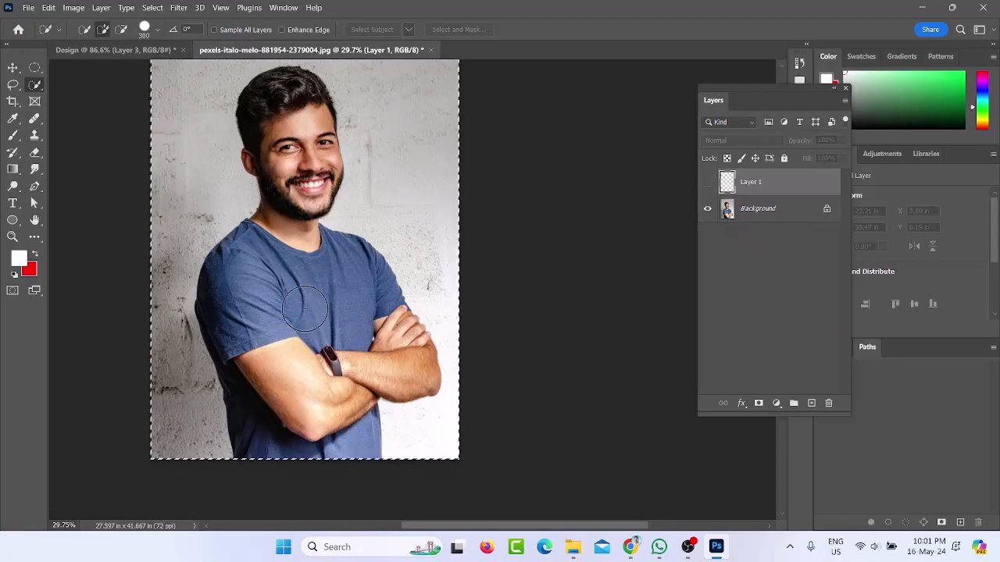
key(ctrl+d)
Delete the empty Layer 1 and reduce the Quick Selection brush to 175 px
drag(766, 187, 828, 403)
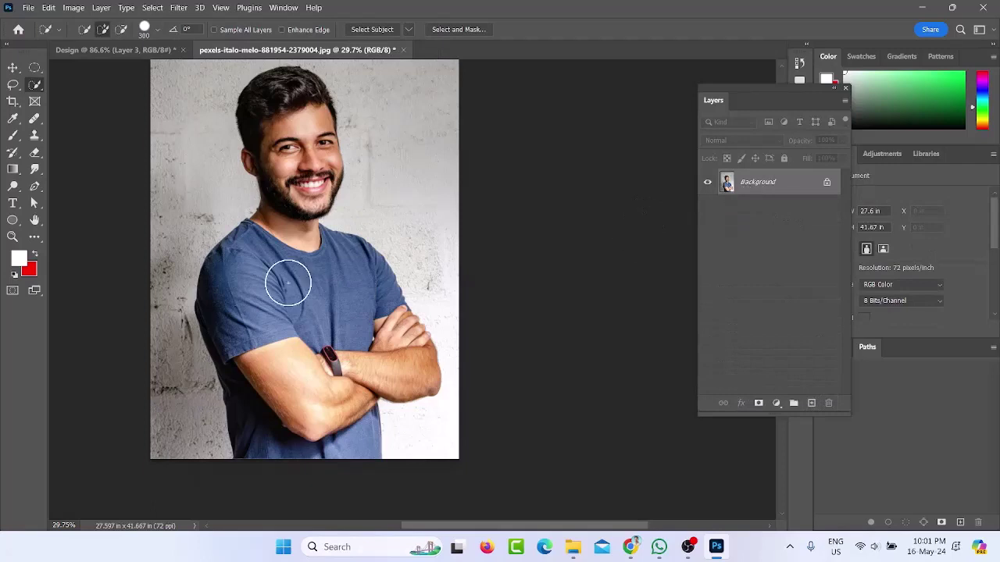
key(bracketleft)
key(bracketleft)
key(bracketleft)
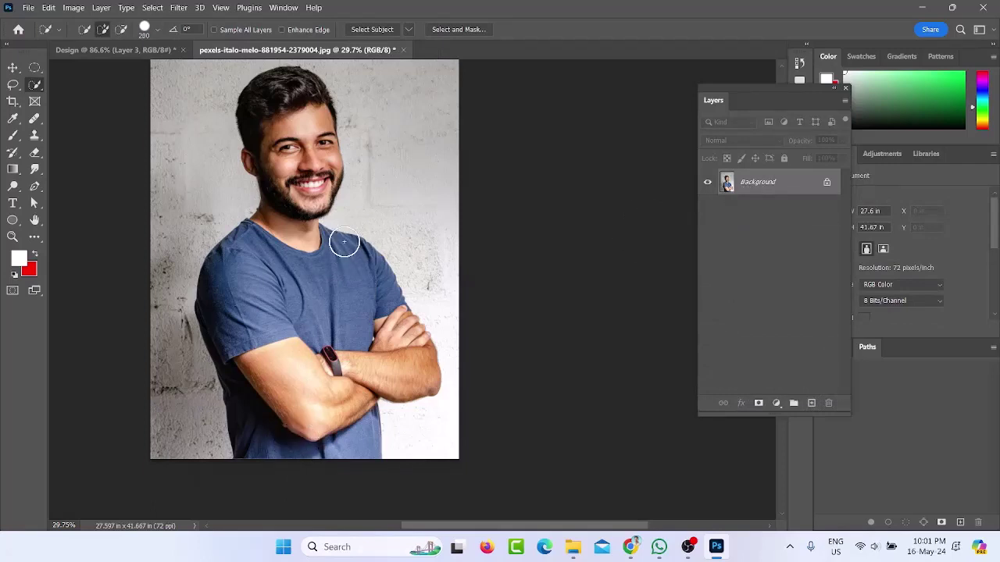
Select the whole man with Quick Selection strokes running from the shirt hem up to the hair and across the crossed arms
scroll(281, 452, up, 1)
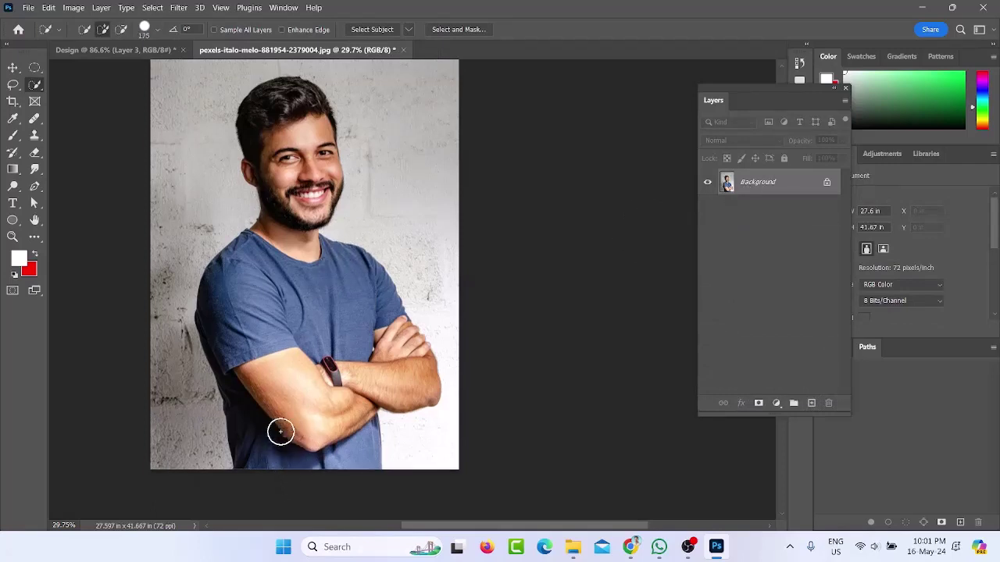
scroll(271, 426, down, 1)
mouse_move(286, 459)
mouse_down()
mouse_move(269, 244)
mouse_move(282, 207)
mouse_move(277, 129)
mouse_up()
mouse_move(350, 353)
mouse_down()
mouse_move(383, 376)
mouse_move(328, 381)
mouse_move(322, 353)
mouse_move(340, 453)
mouse_up()
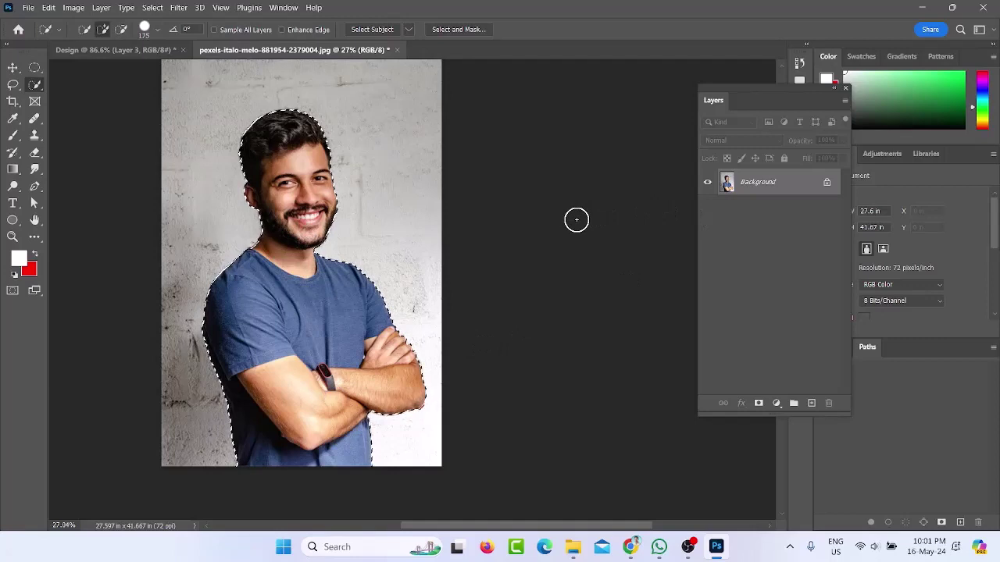
Invert the selection to the wall around the man, fill it with the white foreground color and undo the fill
key(ctrl+shift+i)
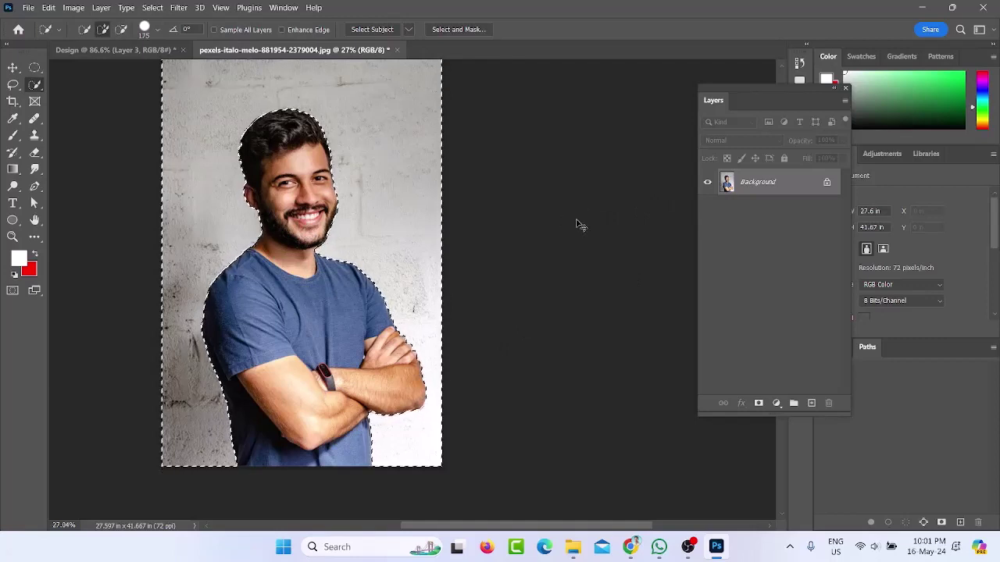
key(alt+BackSpace)
key(ctrl+d)
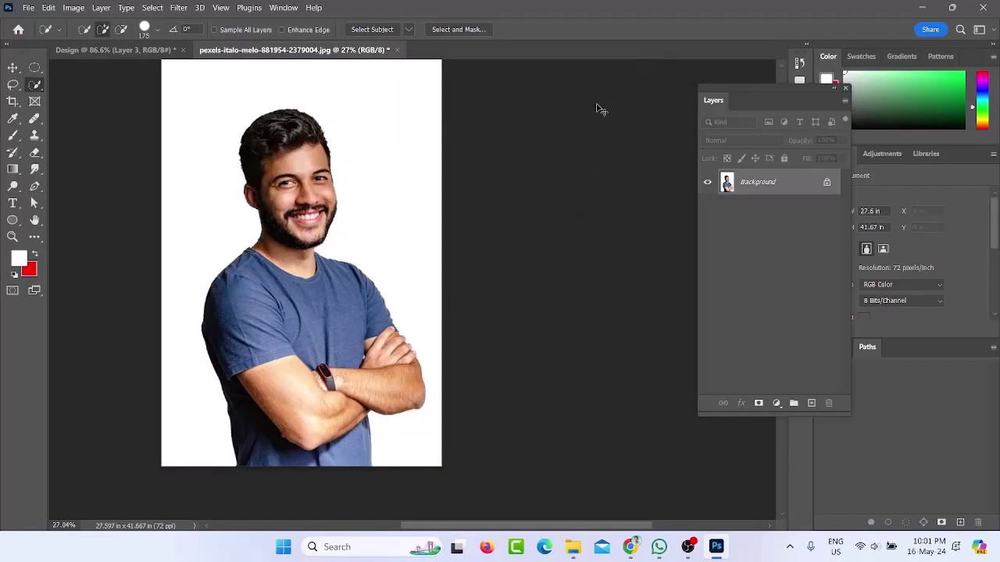
key(ctrl+z)
key(ctrl+z)
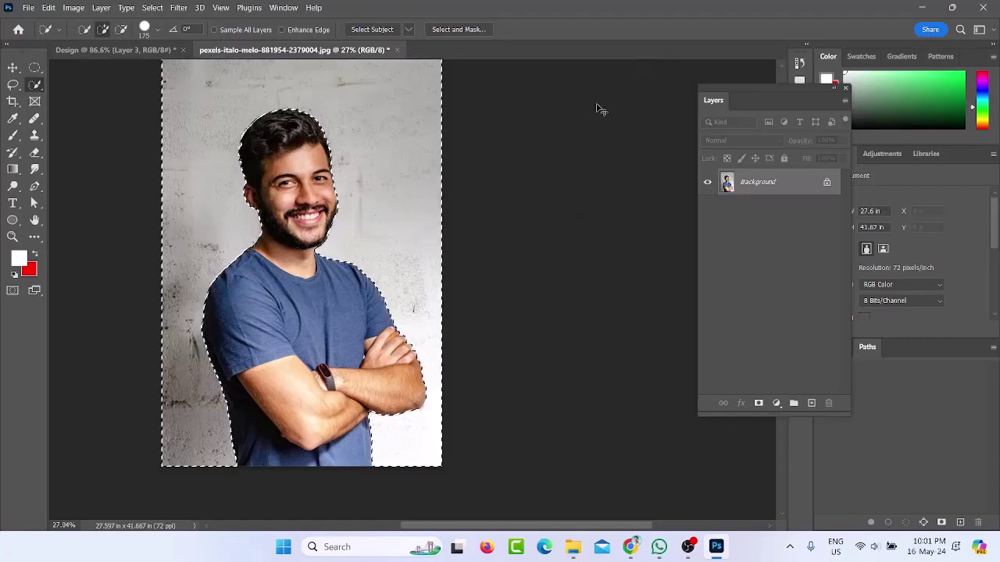
Deselect the wall and switch to the Magic Wand tool
key(ctrl+d)
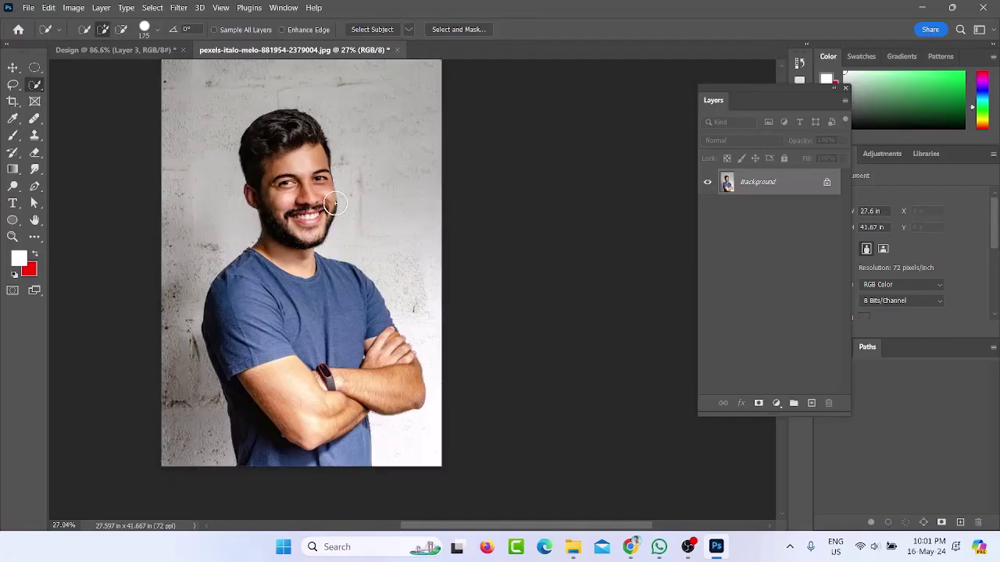
right_click(34, 87)
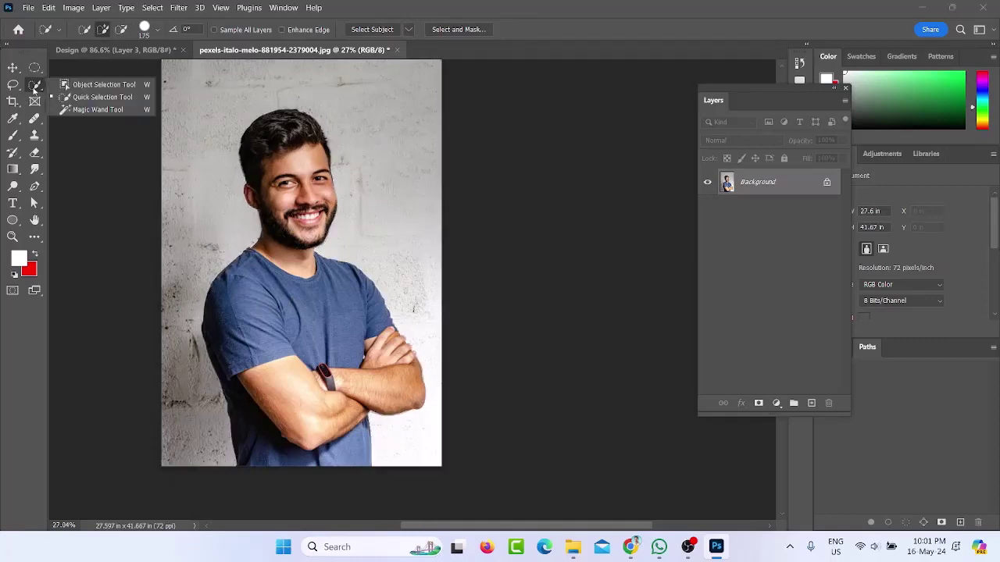
click(98, 110)
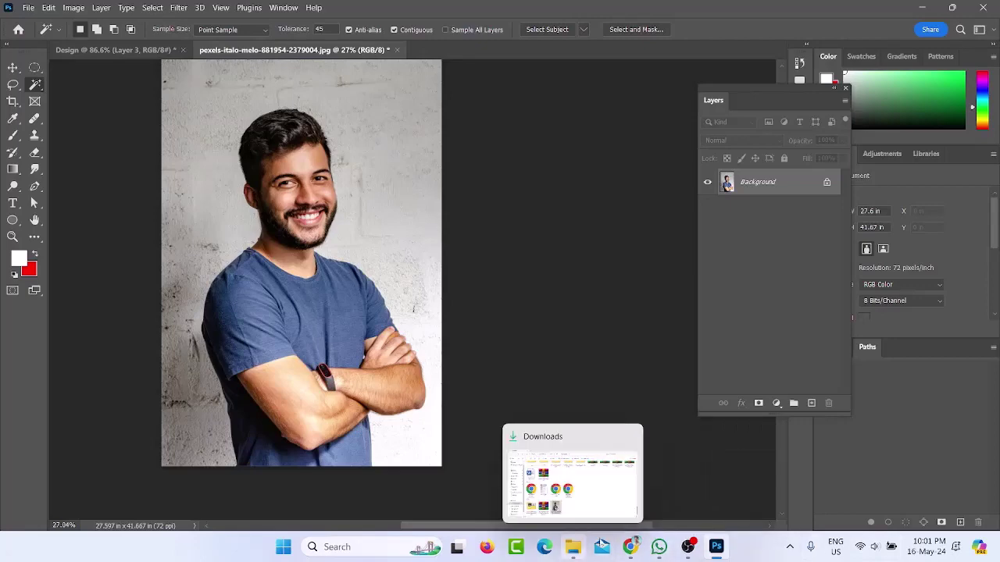
Switch to Chrome and return from the smiling man's photo page to the Pexels search results for Men
mouse_move(631, 545)
click(582, 468)
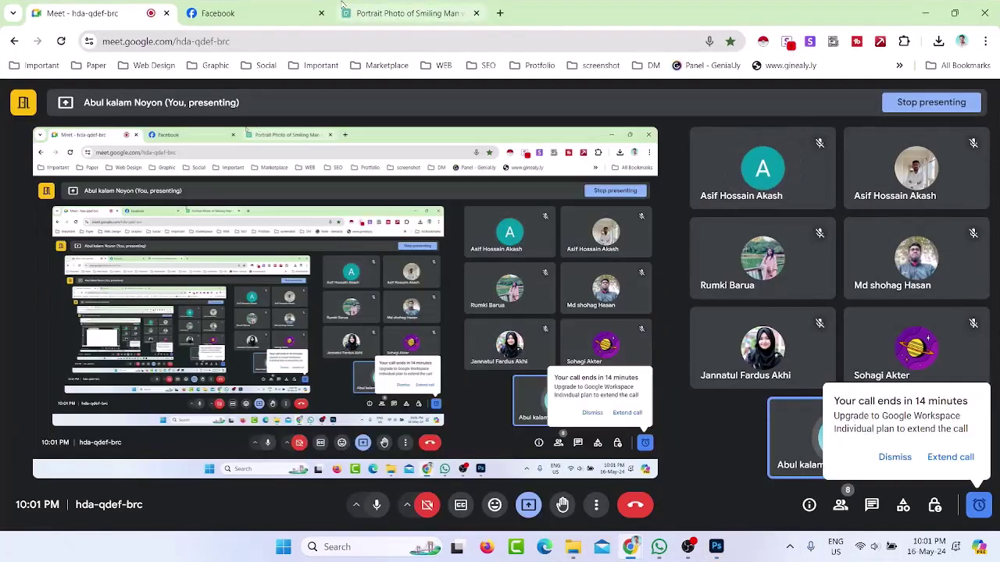
click(374, 9)
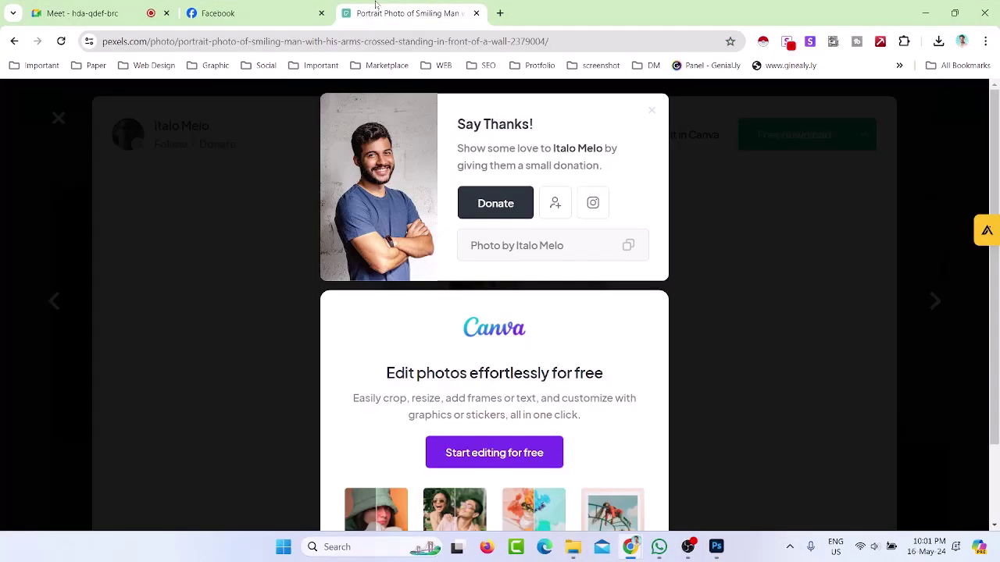
click(248, 225)
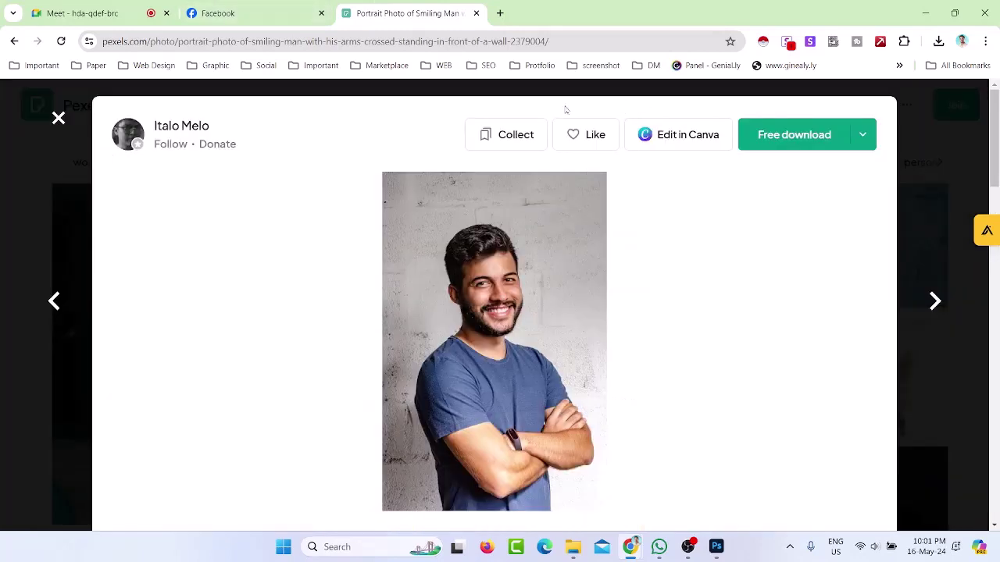
click(59, 121)
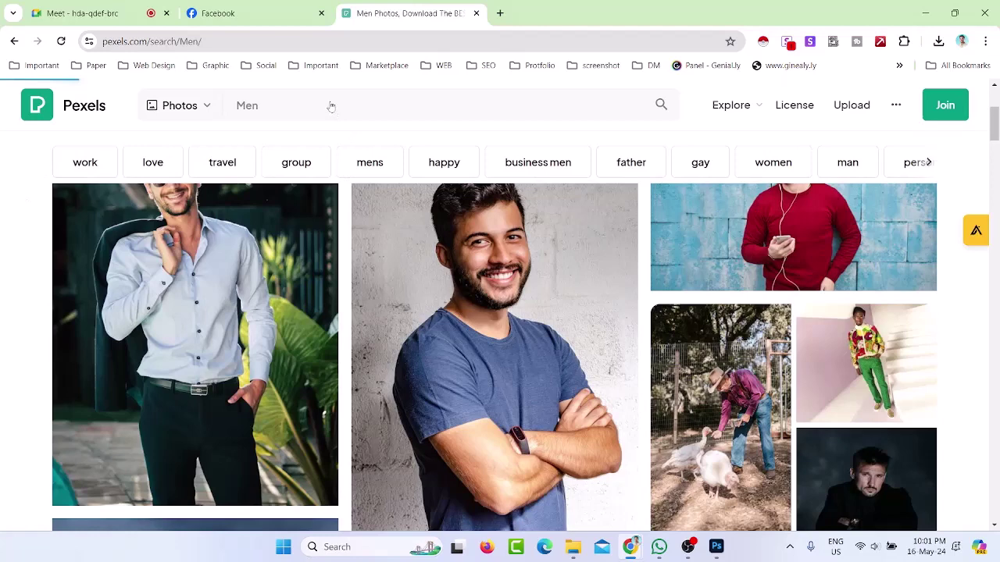
Search Pexels for Sky photos and look through the results for a suitable practice image
click(331, 107)
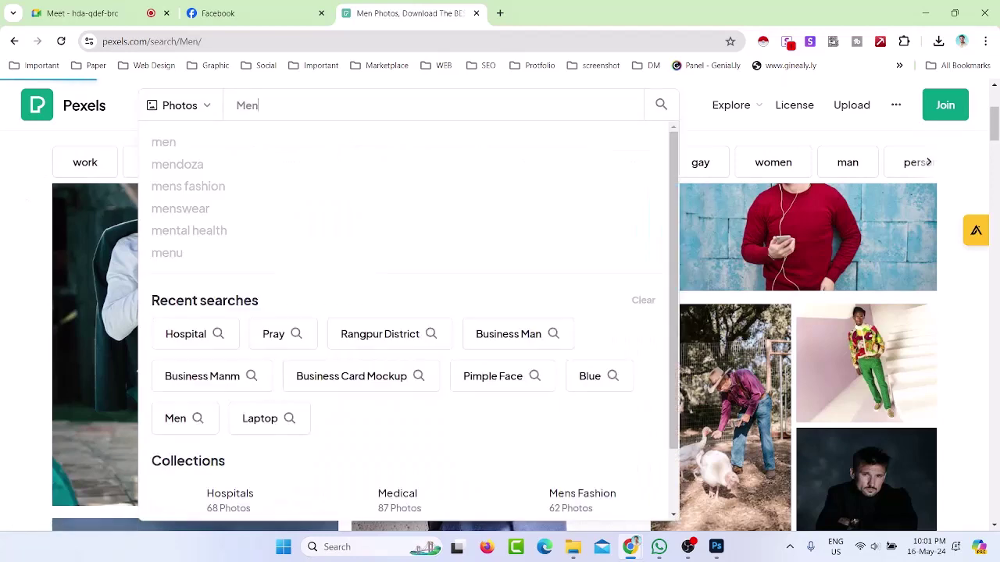
key(ctrl+a)
text(S)
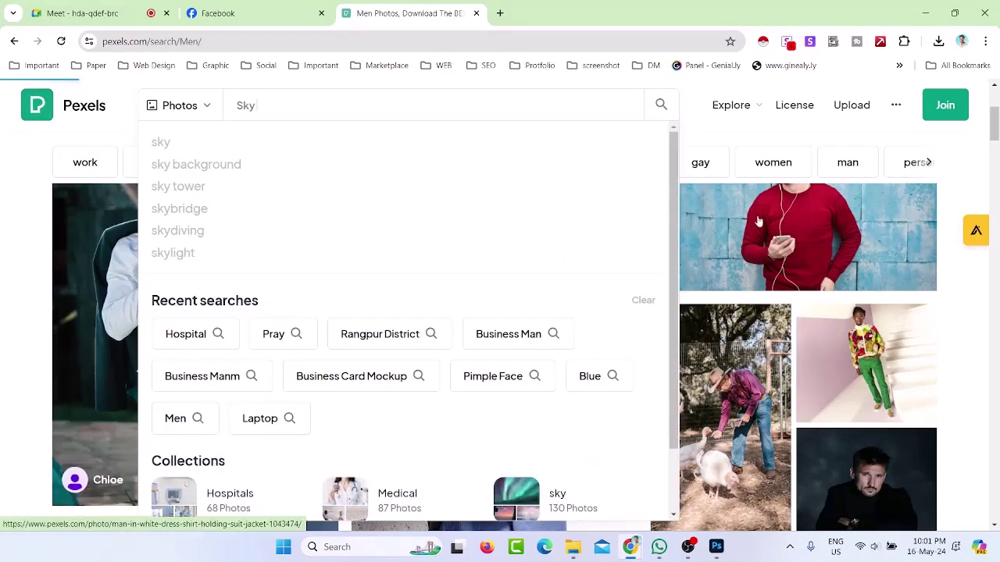
key(Return)
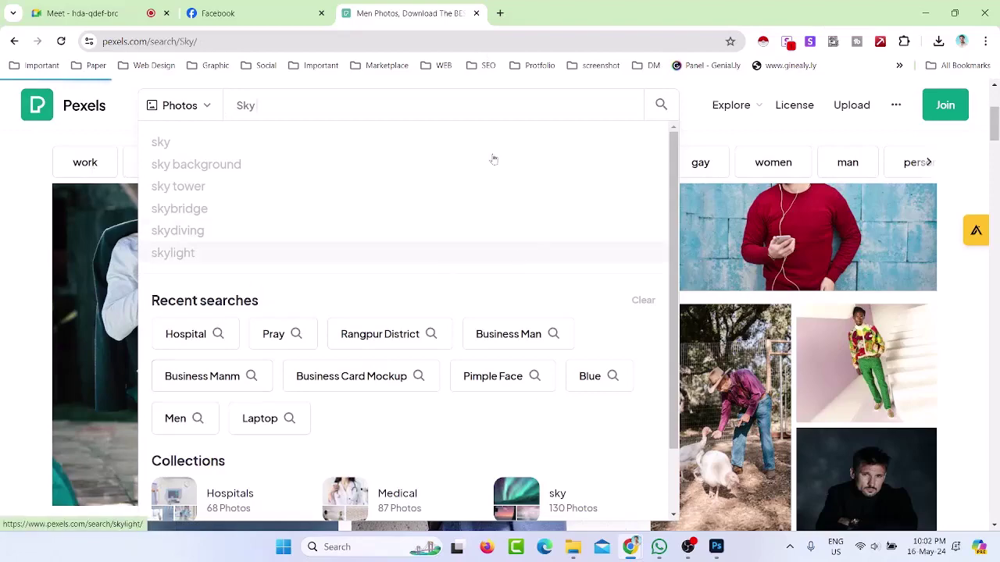
scroll(306, 298, down, 15)
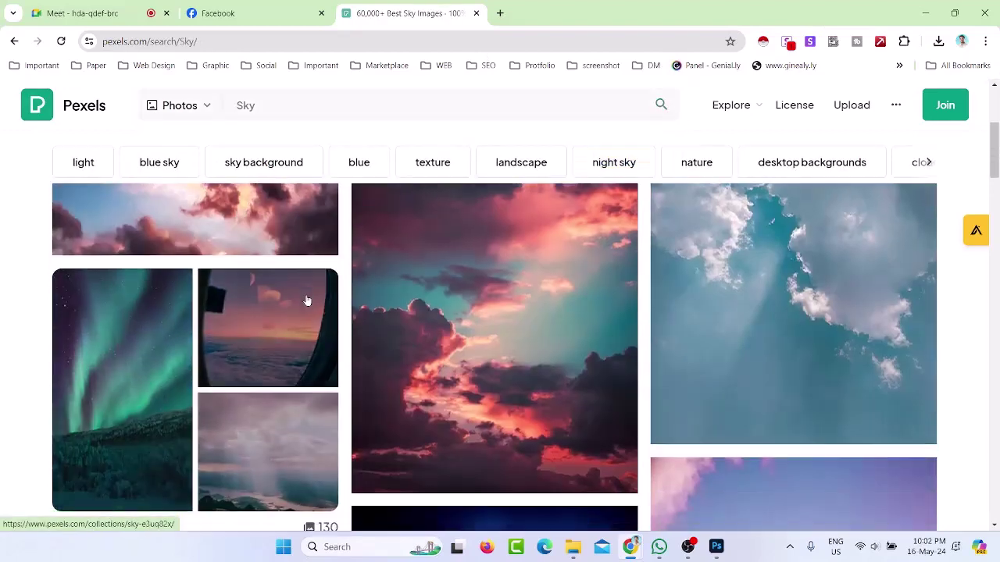
scroll(308, 301, down, 15)
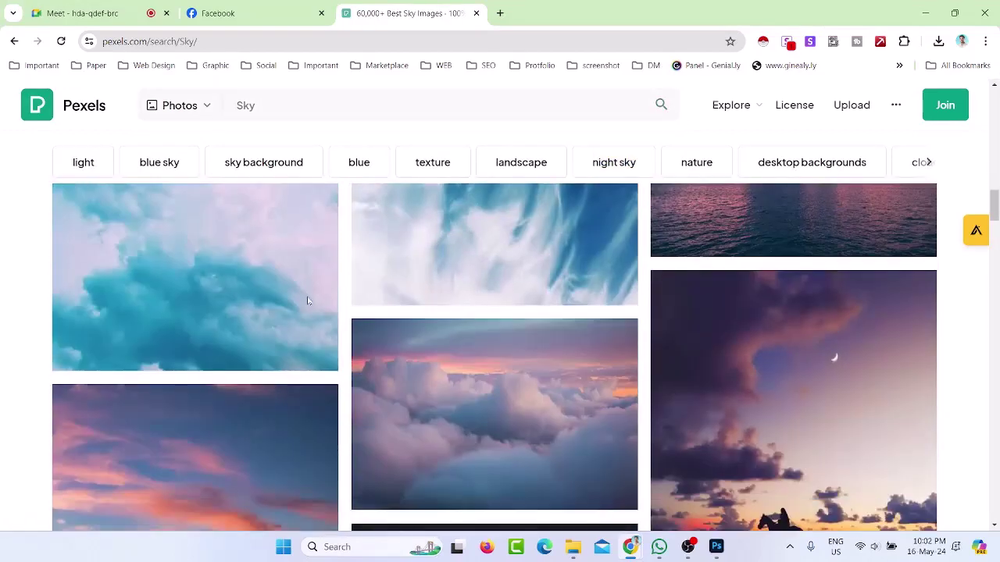
scroll(308, 304, down, 15)
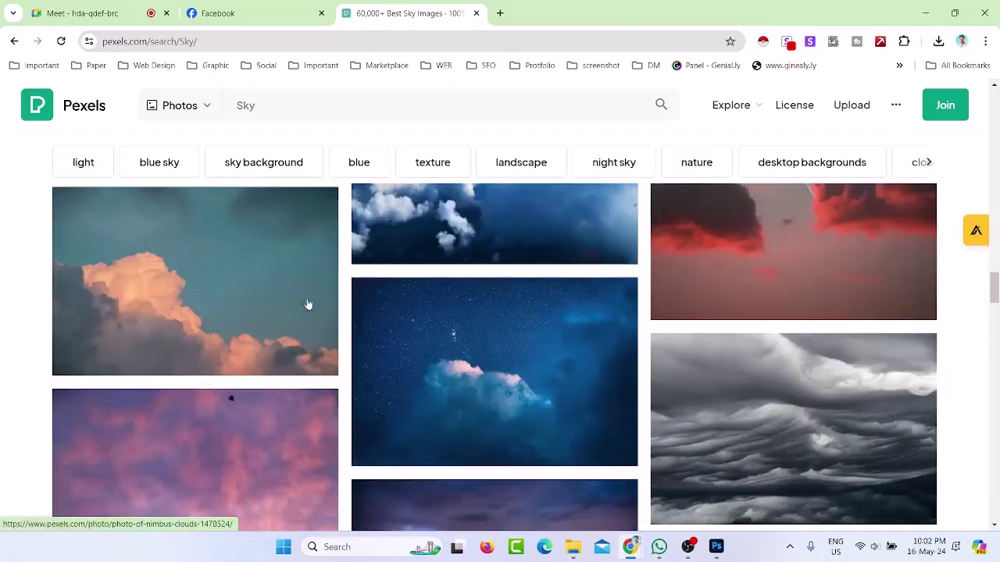
scroll(308, 304, down, 15)
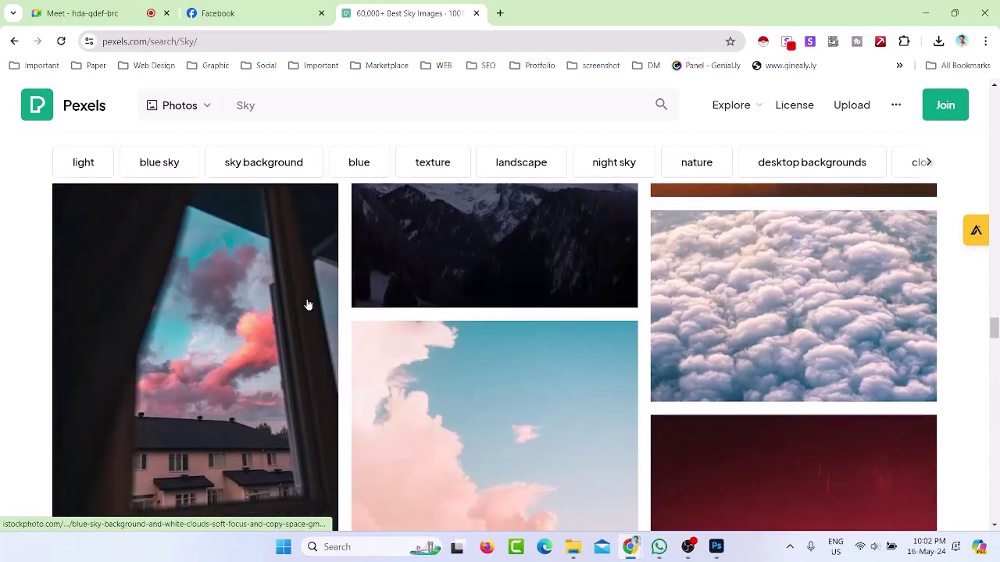
scroll(308, 304, up, 5)
scroll(282, 345, down, 4)
scroll(281, 345, down, 10)
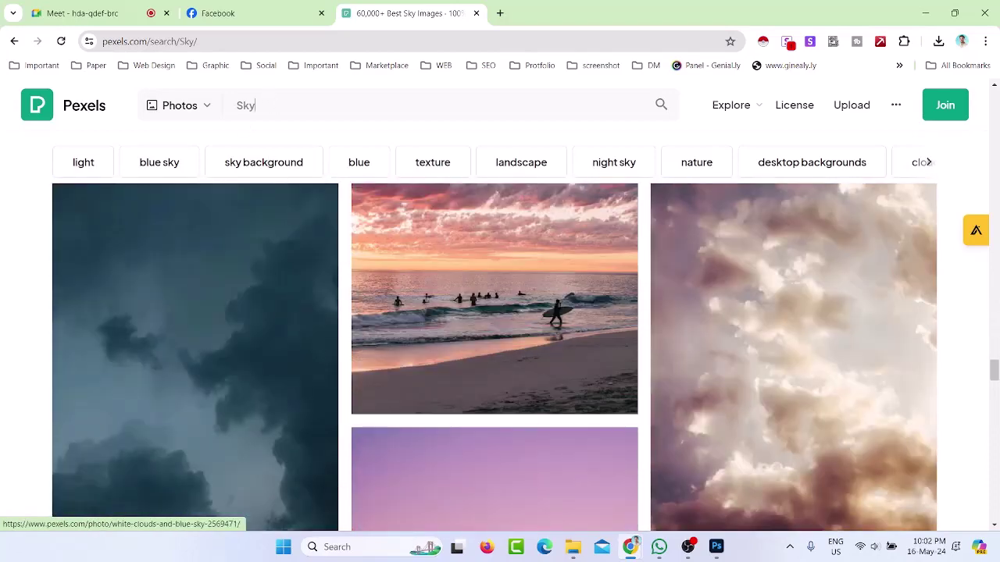
Search Pexels for Flower photos and open the picture of pink blossom branches against a plain blue sky
double_click(255, 105)
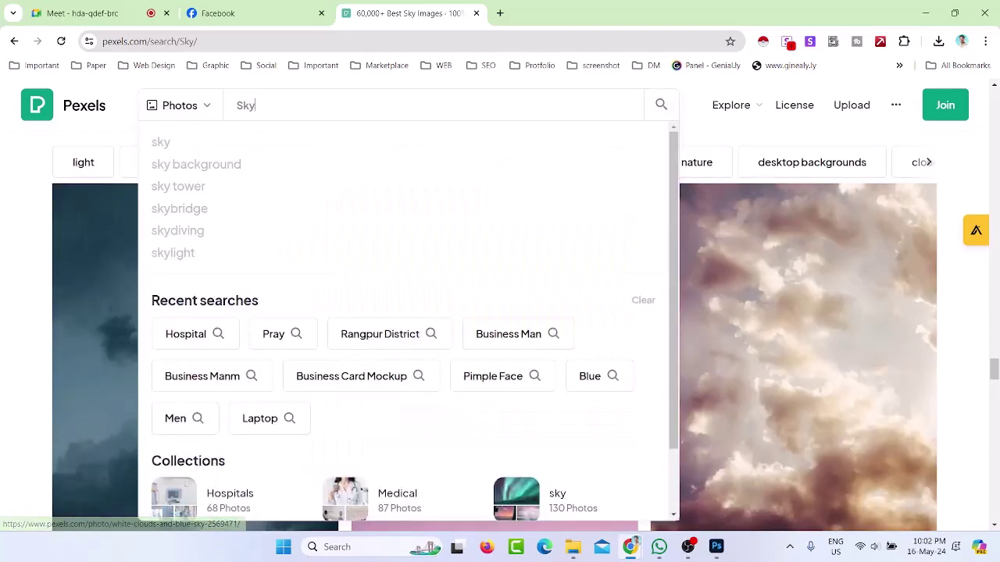
text(Flower)
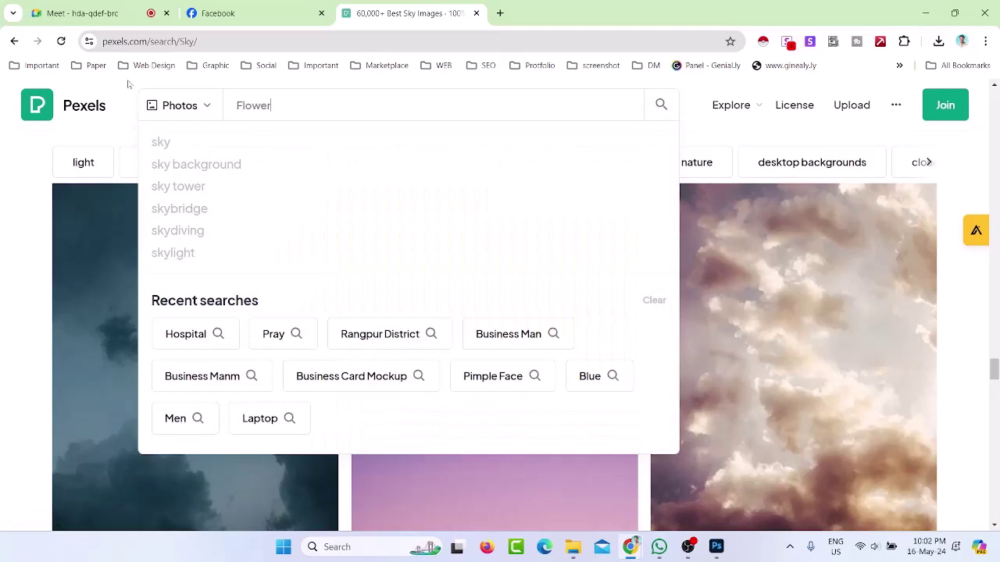
key(Return)
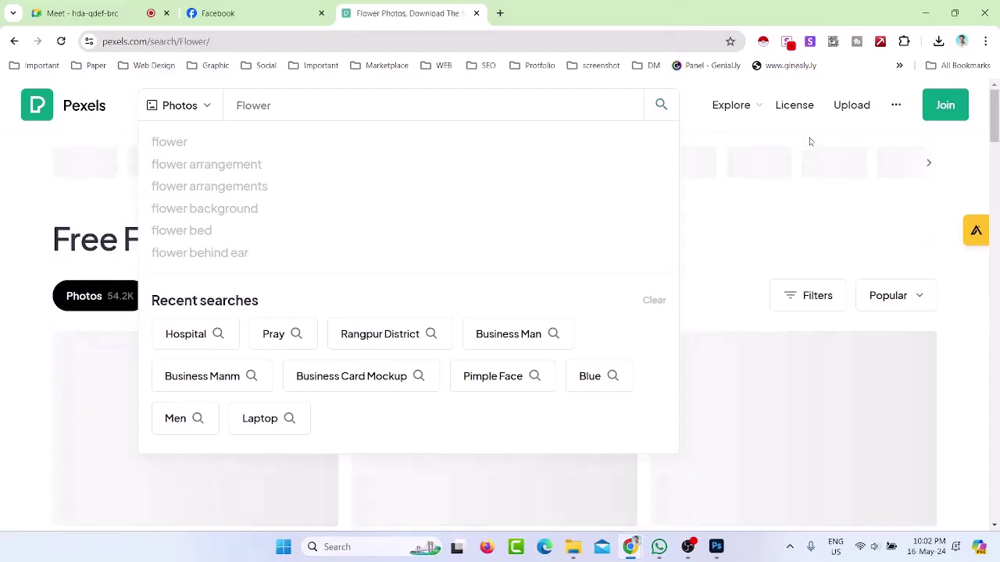
click(694, 104)
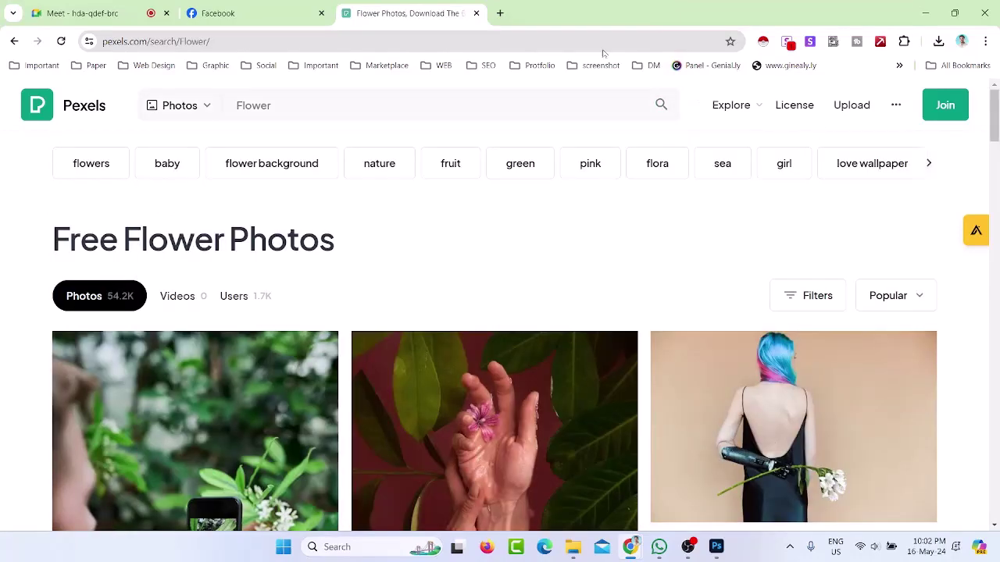
scroll(342, 308, down, 10)
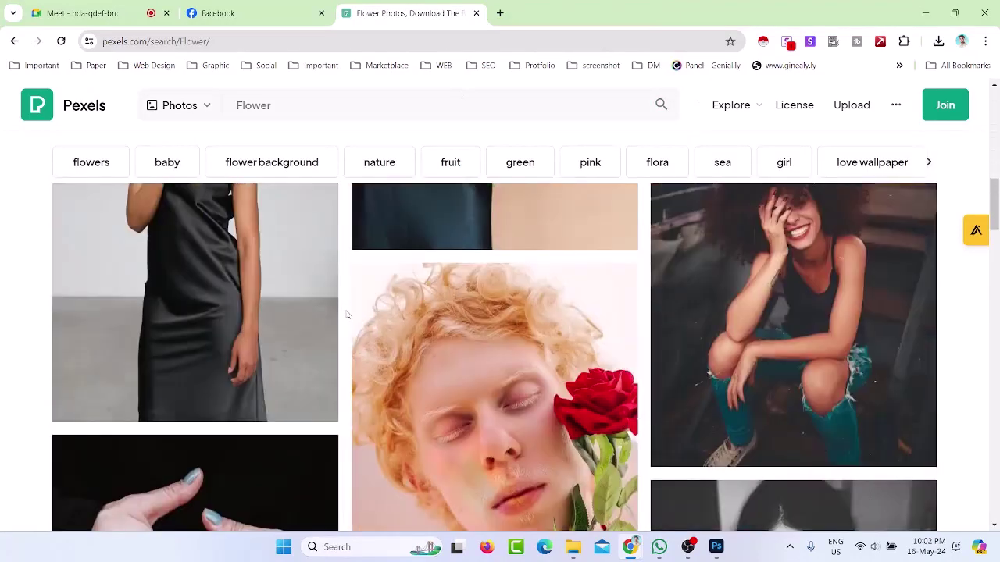
scroll(347, 314, down, 15)
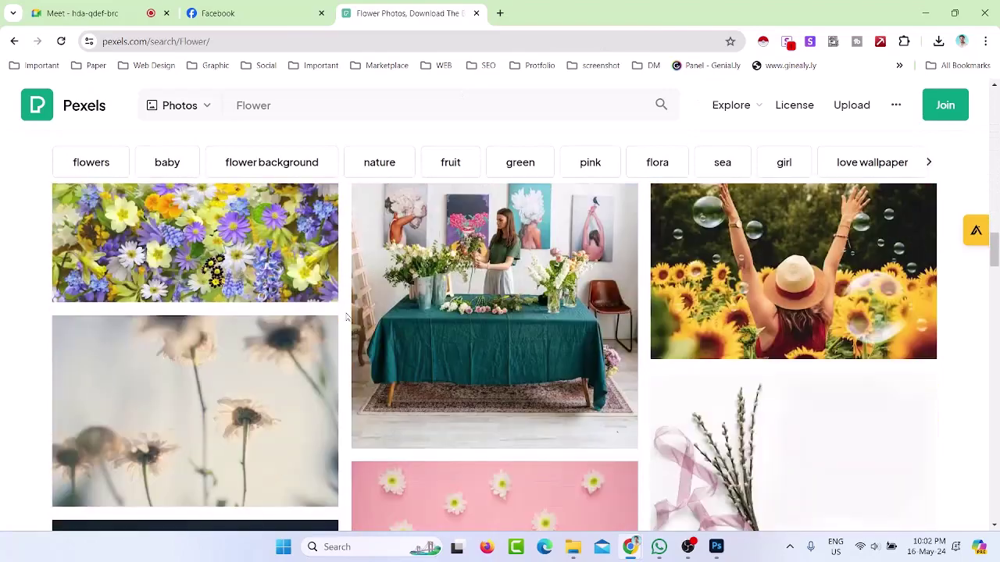
scroll(347, 316, down, 5)
scroll(347, 317, down, 10)
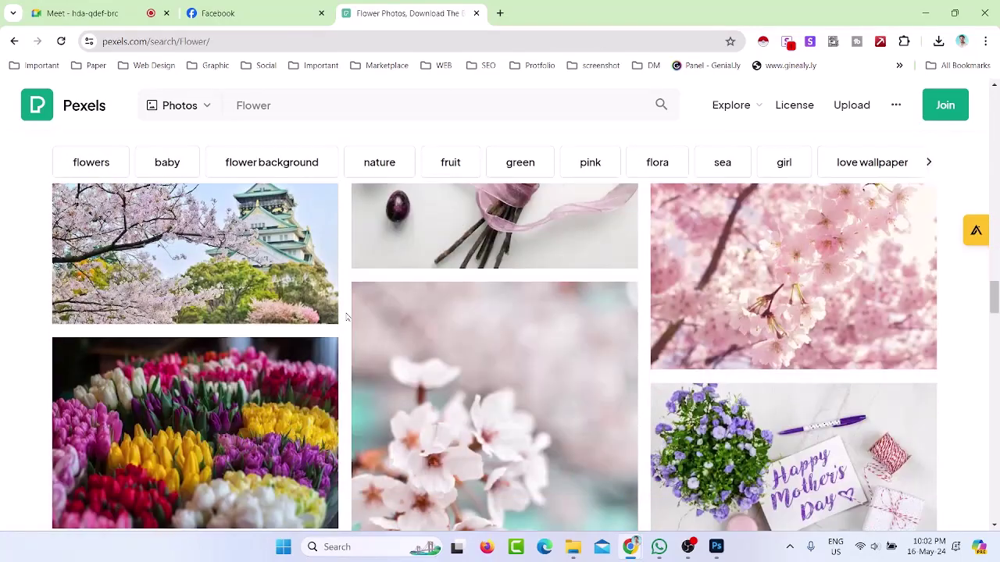
scroll(346, 316, up, 2)
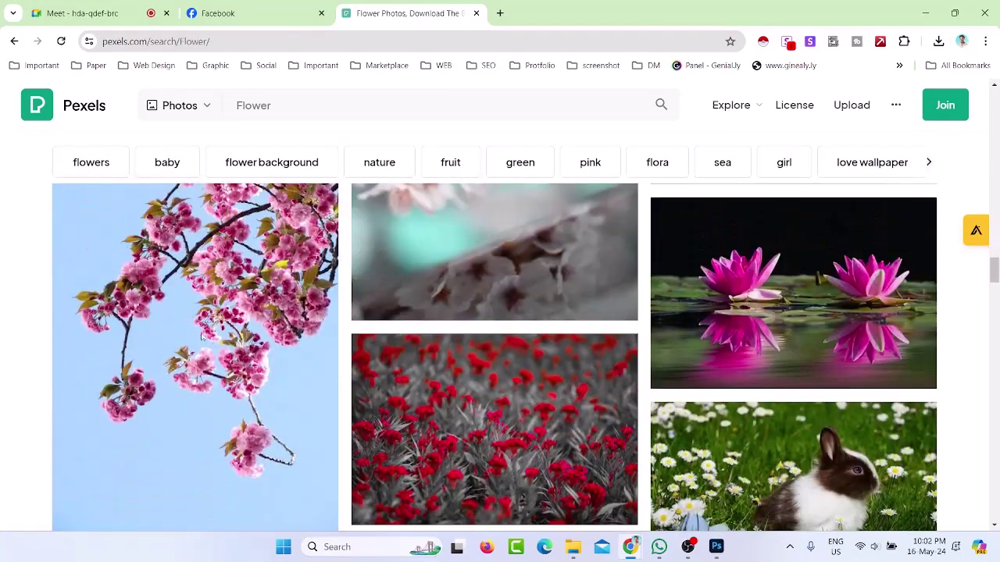
click(210, 350)
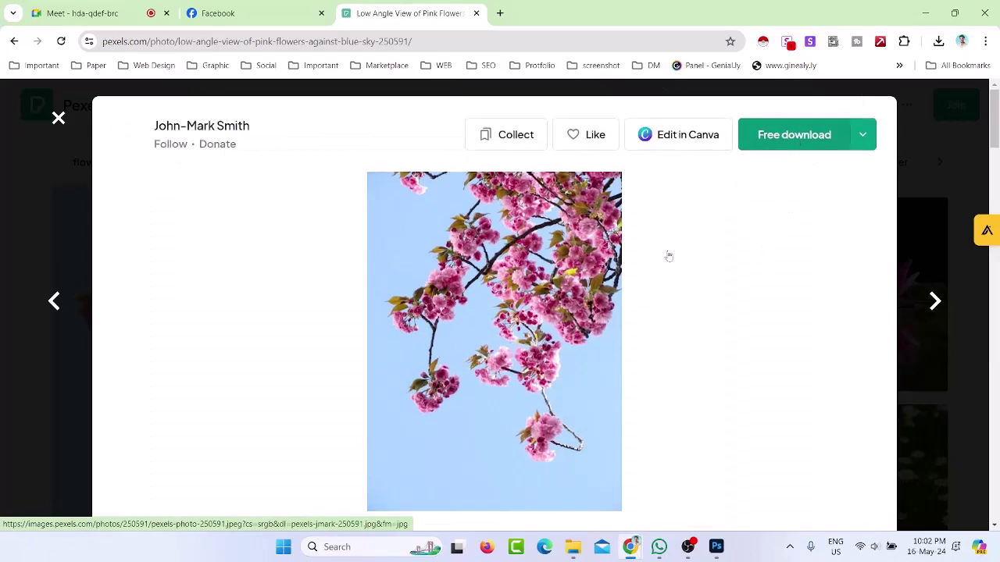
Download the pink blossom photo from its Pexels page
scroll(645, 259, down, 4)
scroll(584, 236, up, 4)
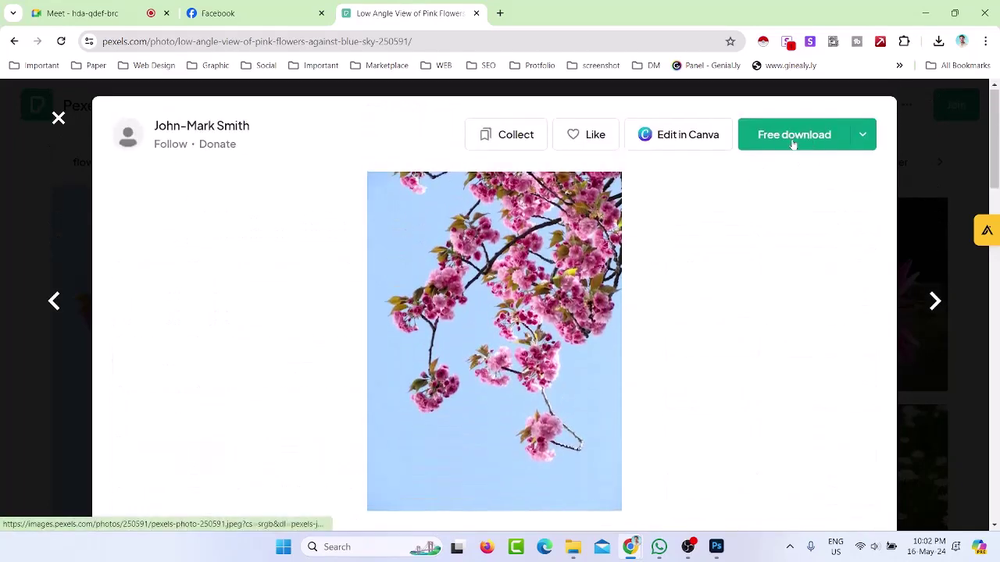
click(792, 141)
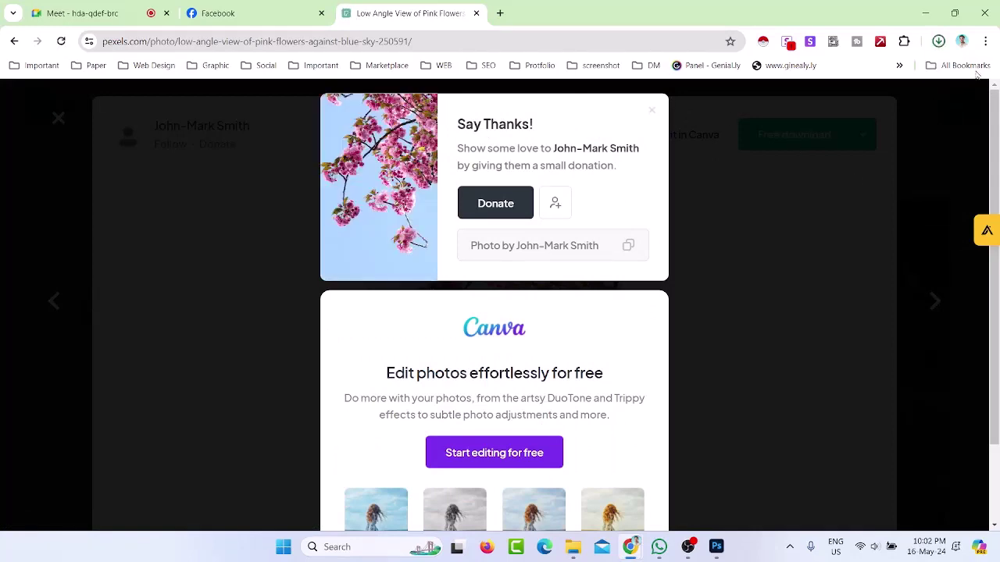
Switch to Photoshop by opening the downloaded pexels-jmark-250591.jpg there as its own document, and bring up the tool choices grouped with Magic Wand
click(904, 72)
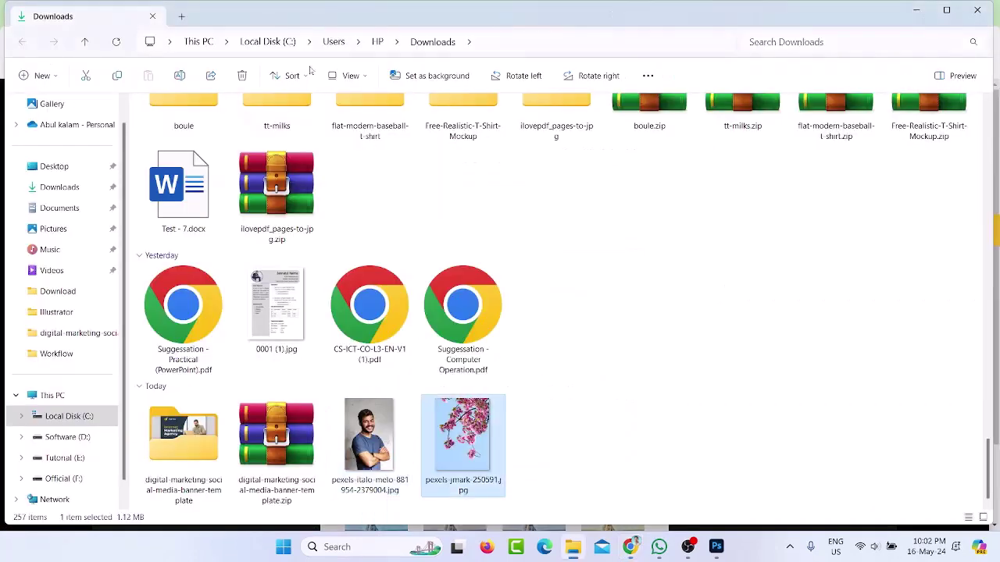
drag(467, 407, 520, 49)
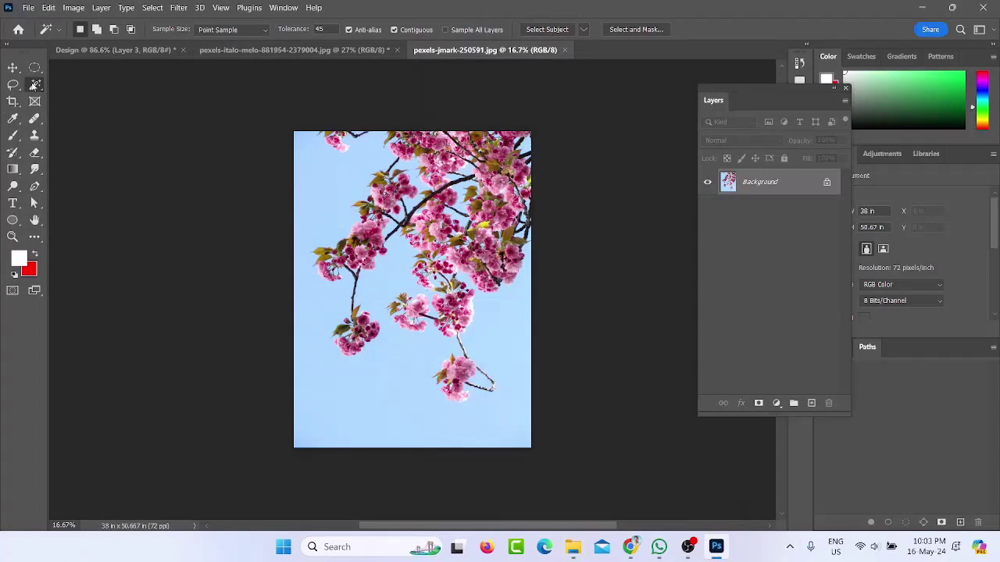
right_click(35, 85)
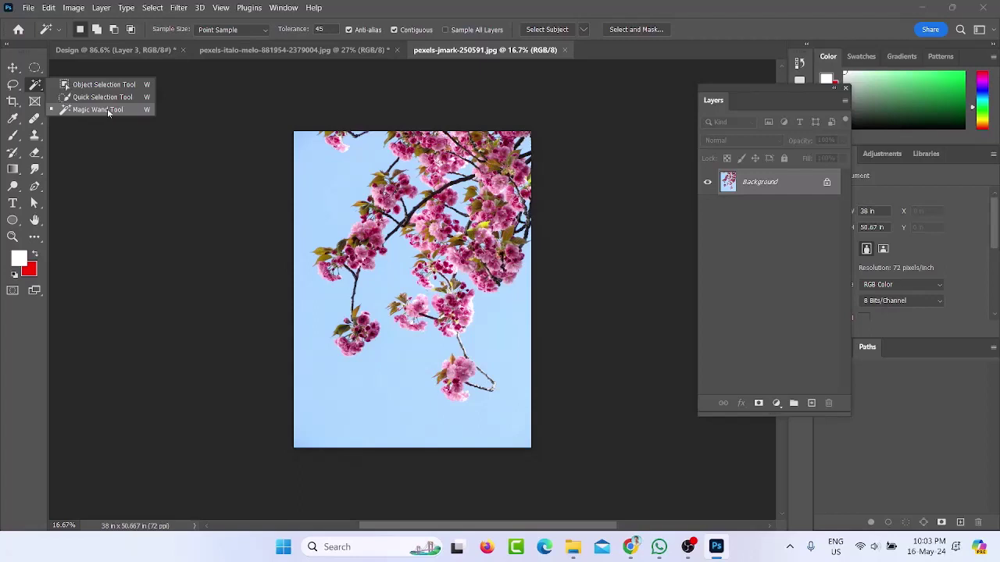
Select the blue sky around the blossoms with the Magic Wand tool
click(107, 109)
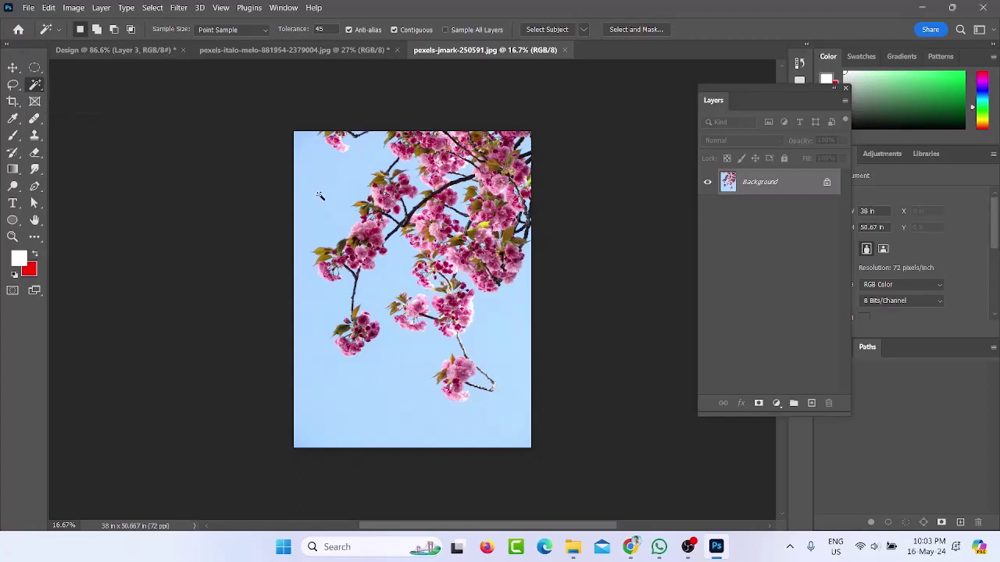
click(319, 195)
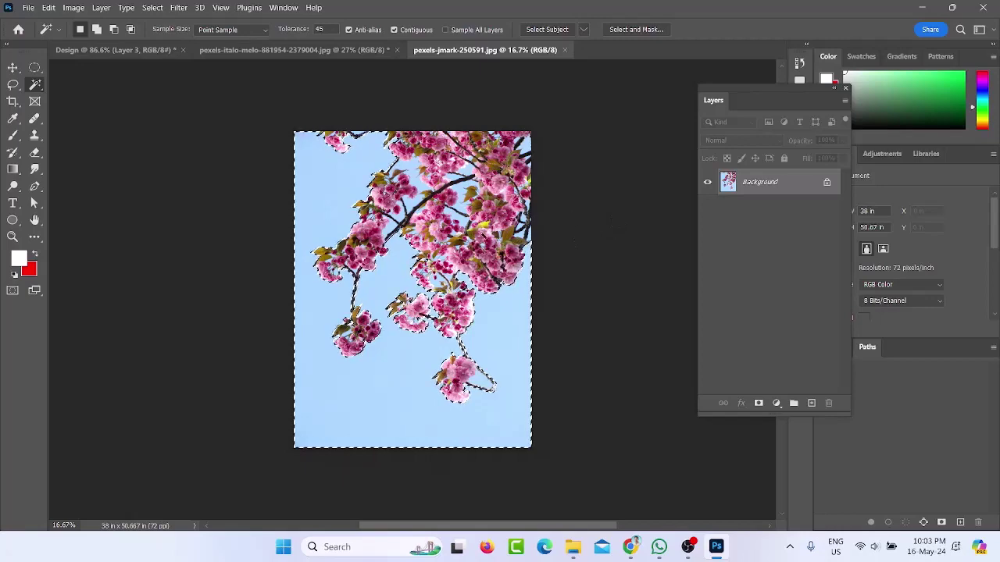
Examine how closely the sky selection follows the leaves, petals and stems of the hanging blossom clusters
scroll(340, 321, up, 5)
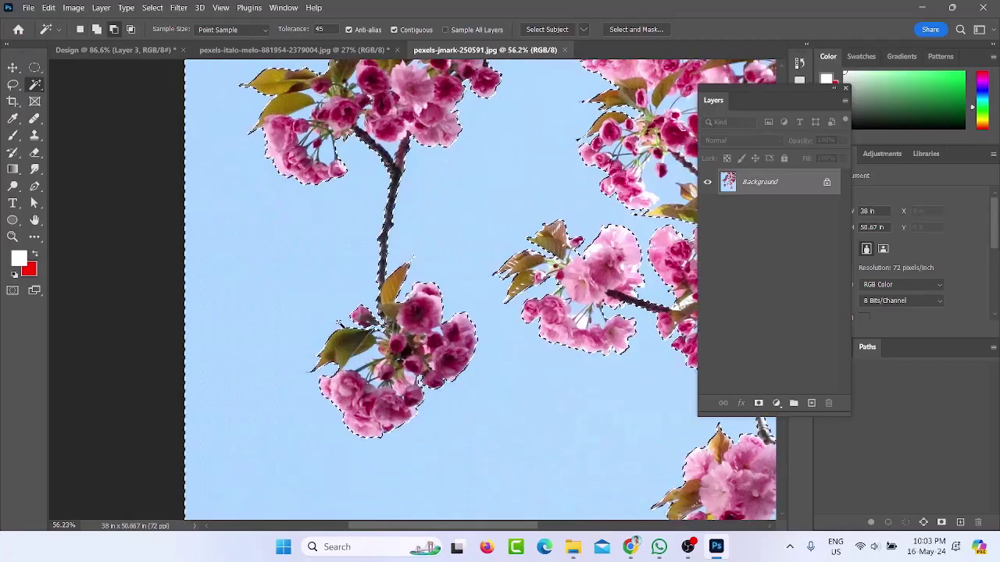
scroll(390, 312, up, 2)
scroll(390, 312, down, 2)
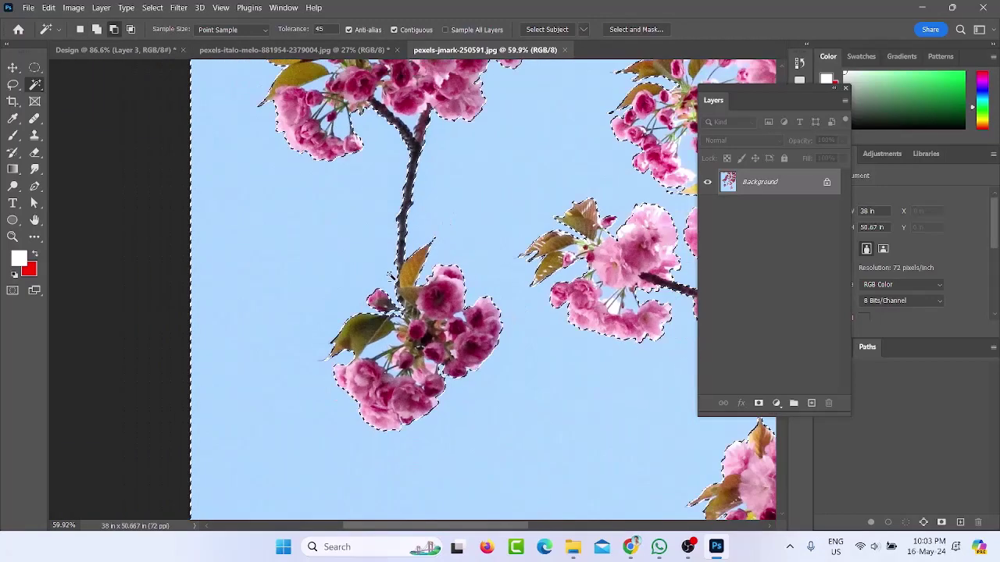
scroll(359, 336, up, 4)
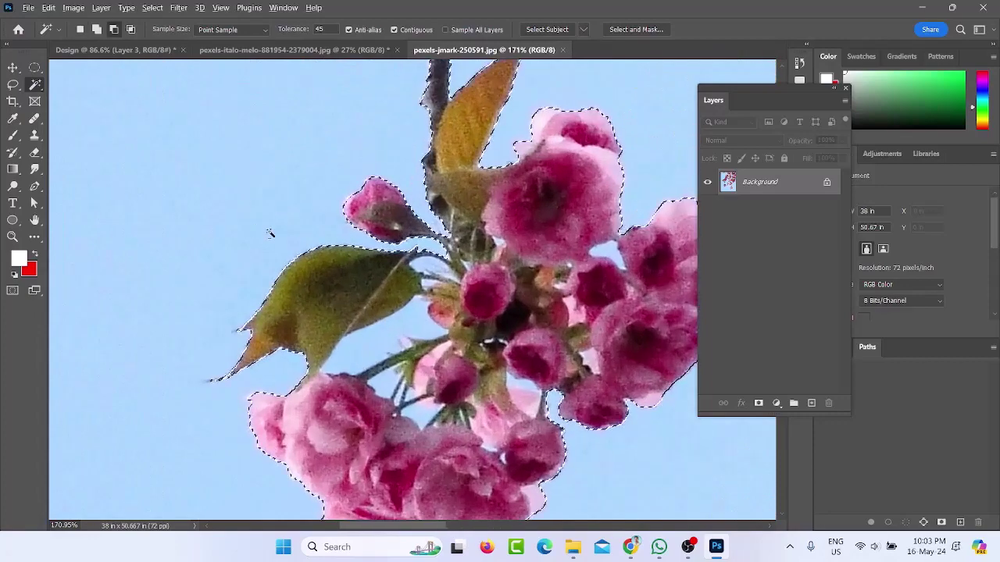
scroll(269, 233, down, 3)
scroll(342, 291, up, 2)
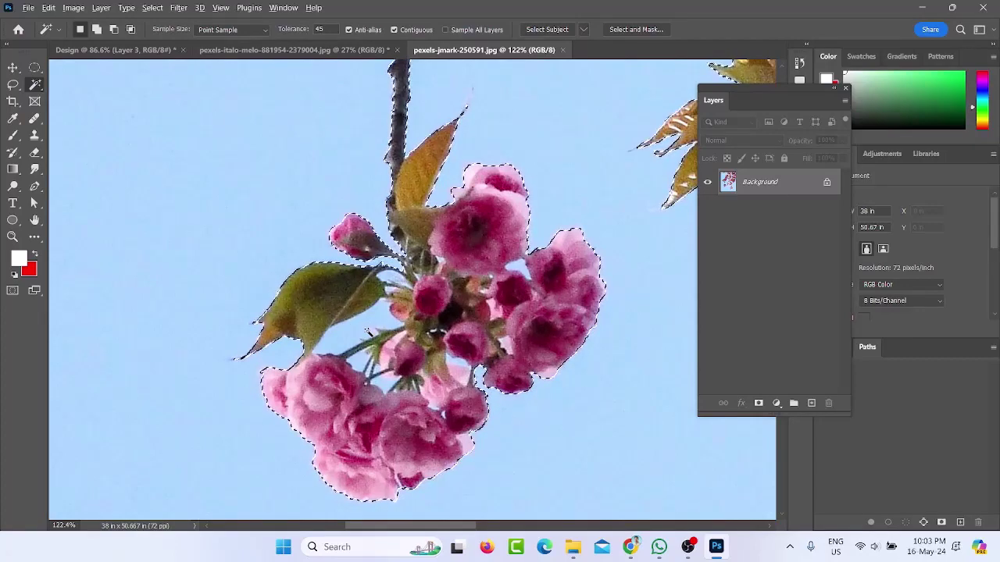
scroll(367, 332, down, 5)
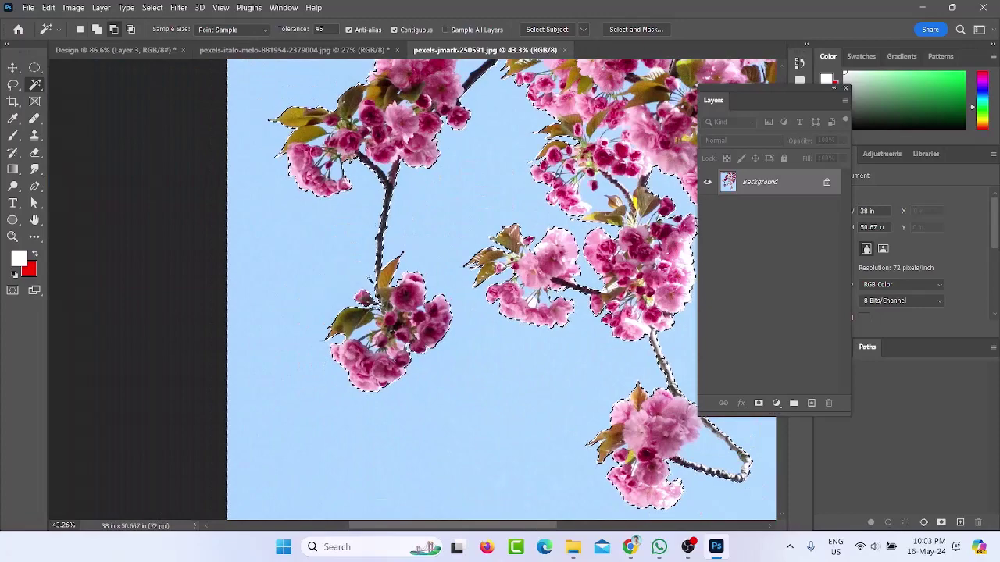
scroll(373, 342, up, 5)
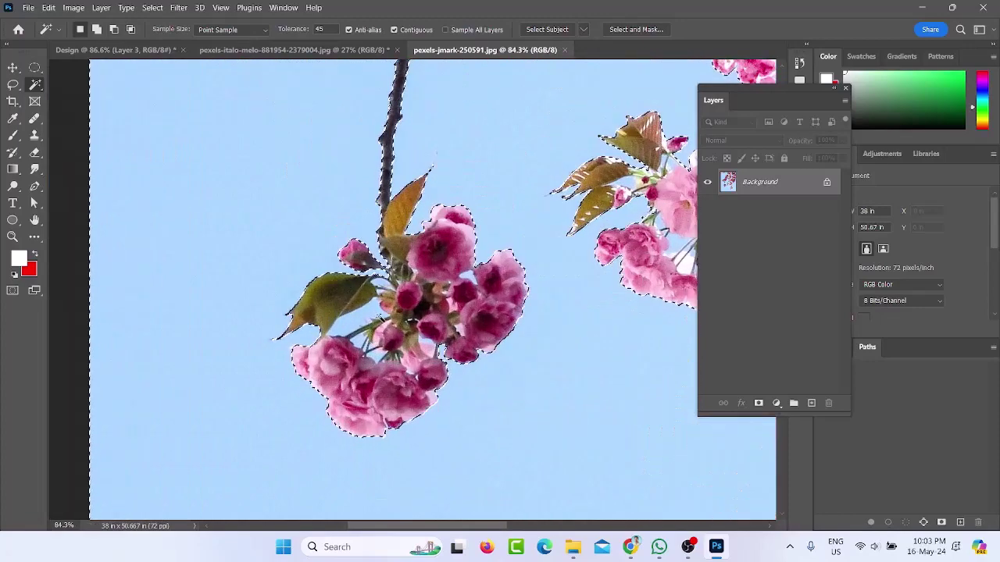
scroll(328, 348, up, 5)
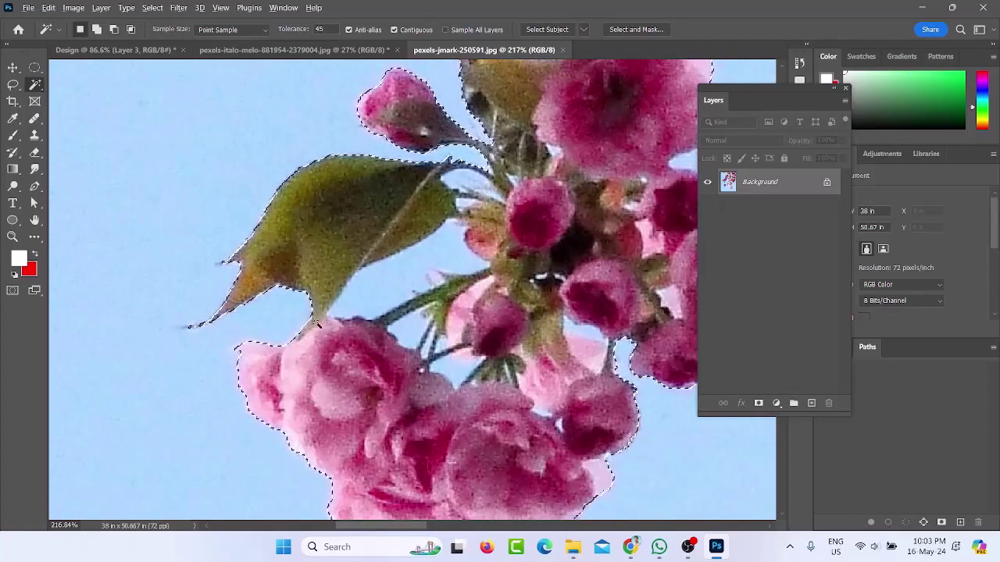
scroll(316, 324, down, 10)
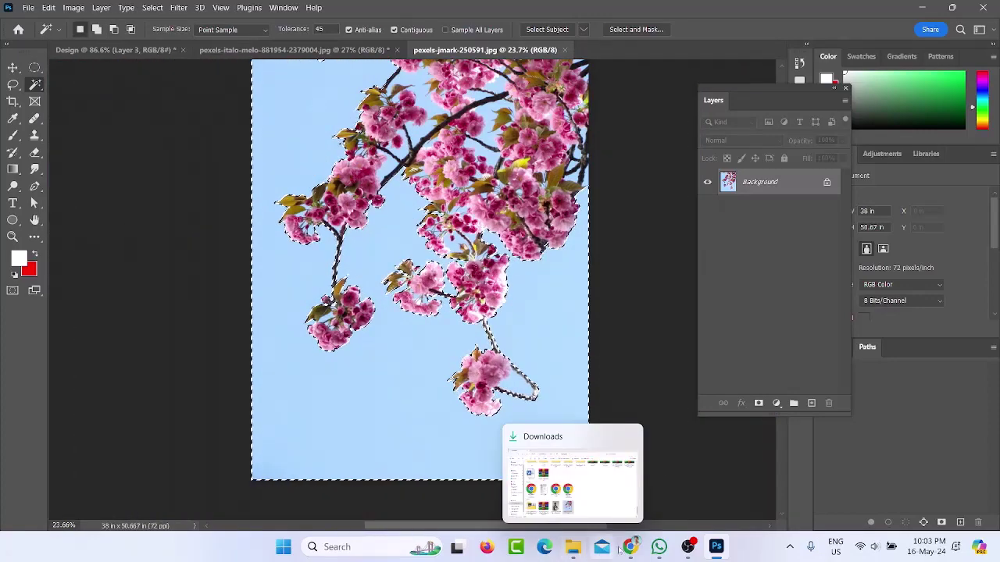
Check the Google Meet call in Chrome and return to Photoshop
mouse_move(629, 547)
click(557, 480)
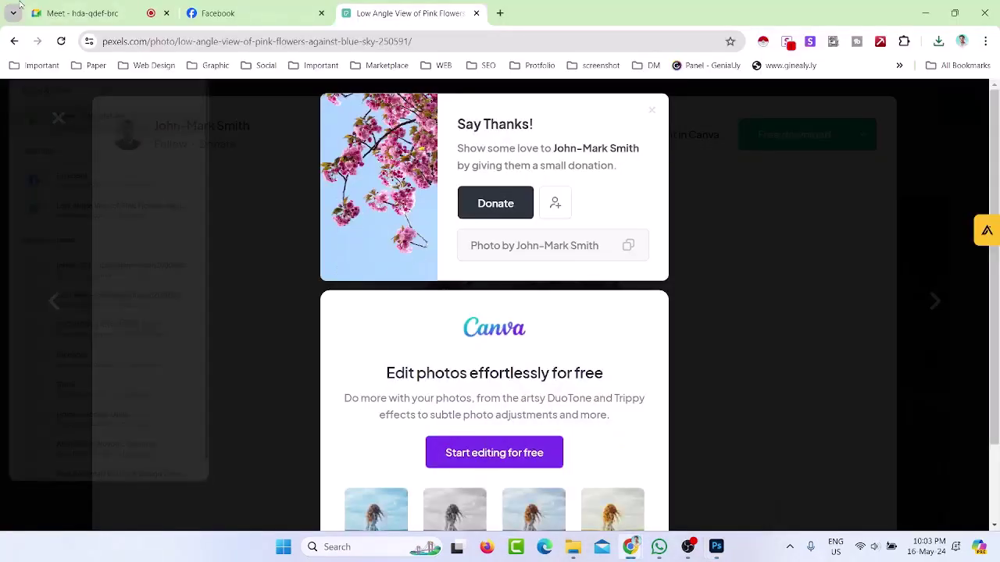
click(73, 17)
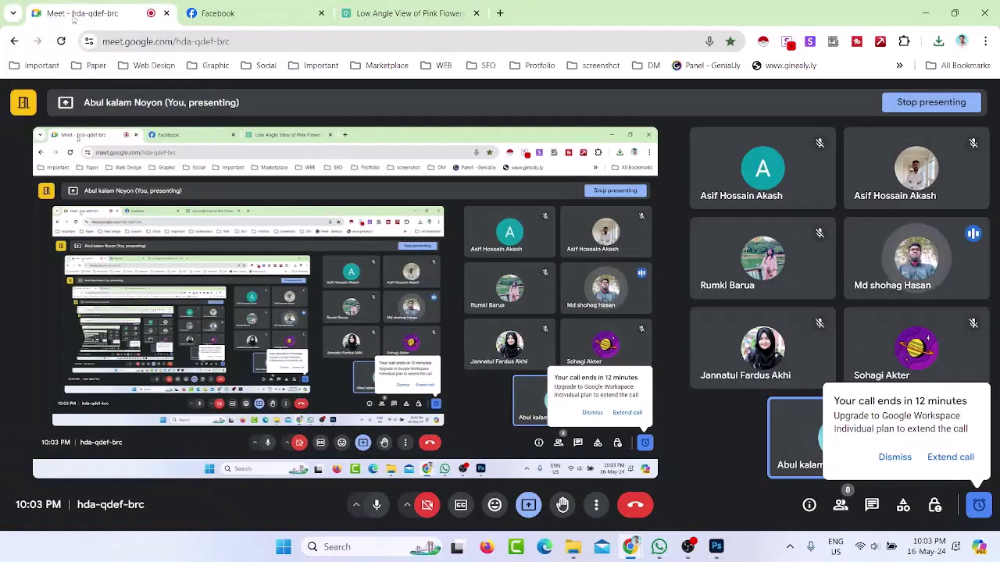
click(924, 13)
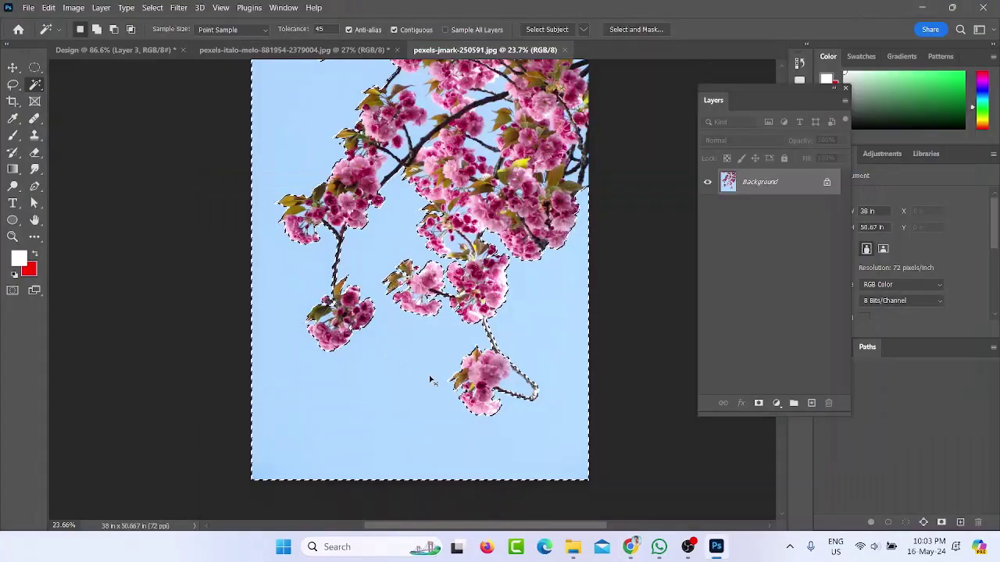
Clear the selection and reselect the blue sky using the Magic Wand with a tolerance of 32
key(ctrl+d)
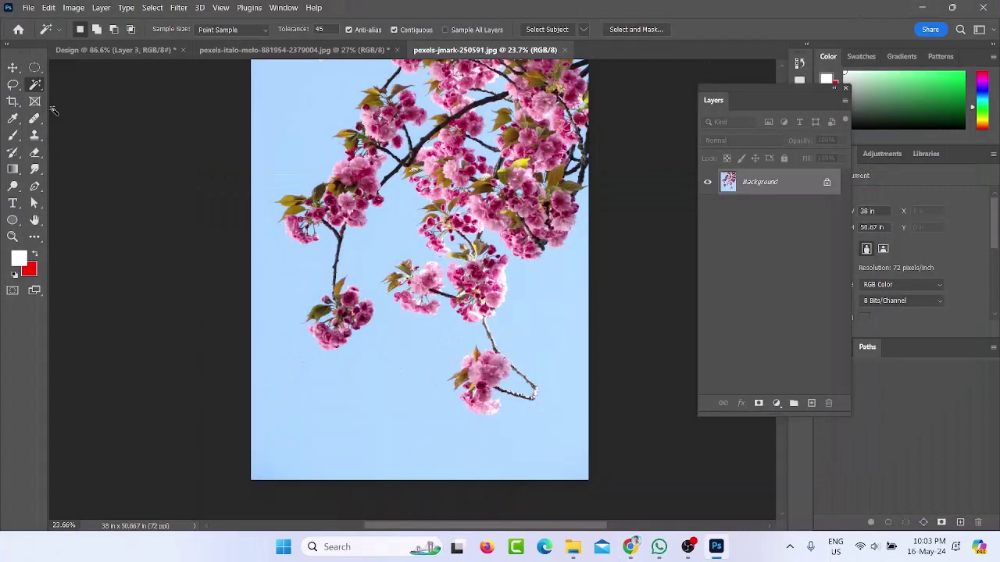
right_click(36, 88)
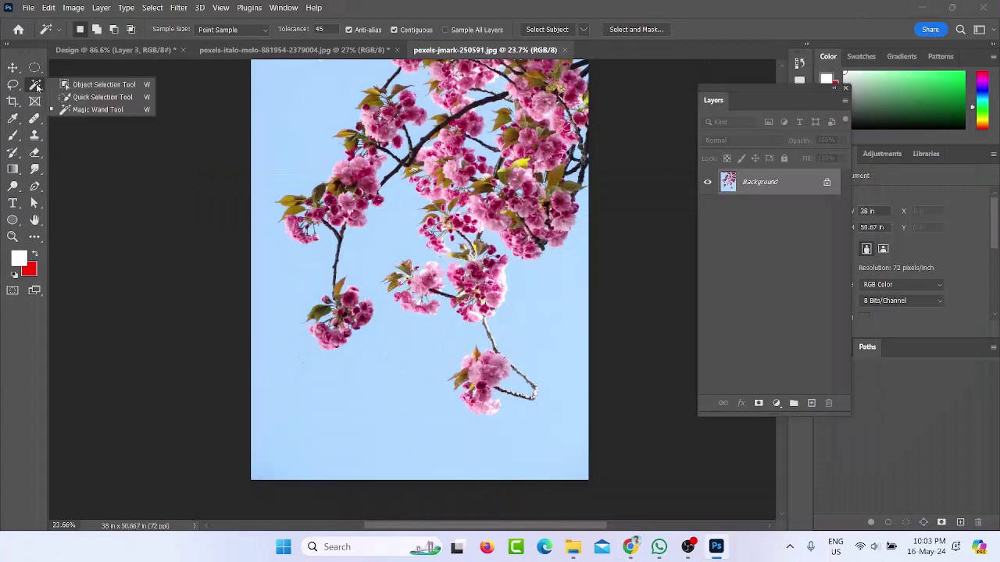
click(113, 114)
scroll(262, 100, up, 3)
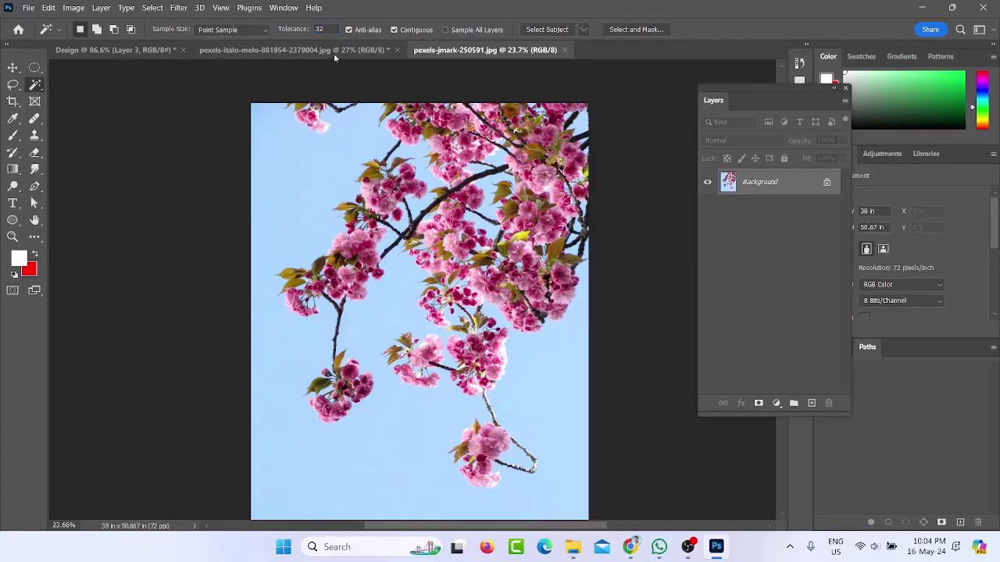
click(324, 183)
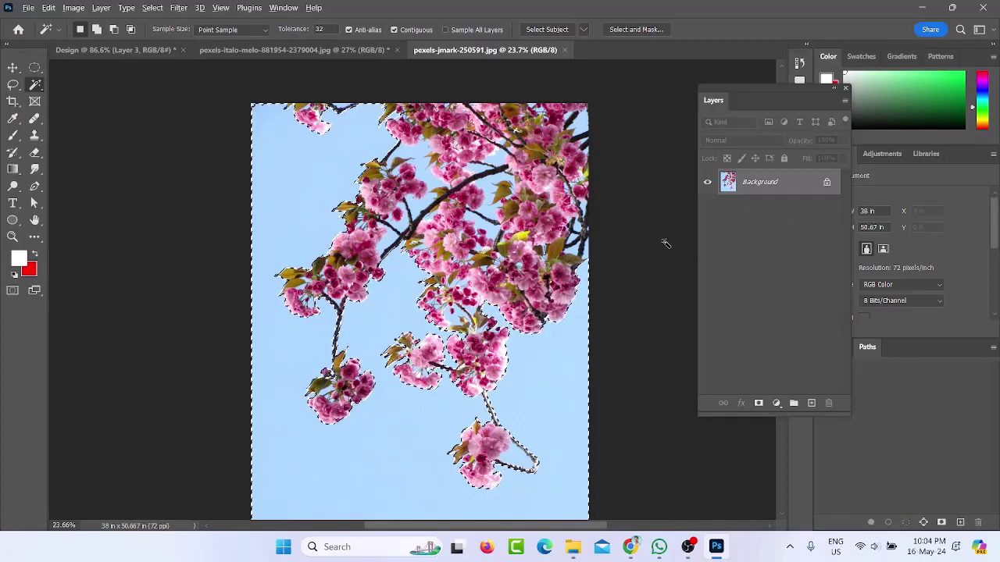
Fill the selected sky with white, inspect the areas between the branches, and undo the fill to restore the sky selection
key(alt+BackSpace)
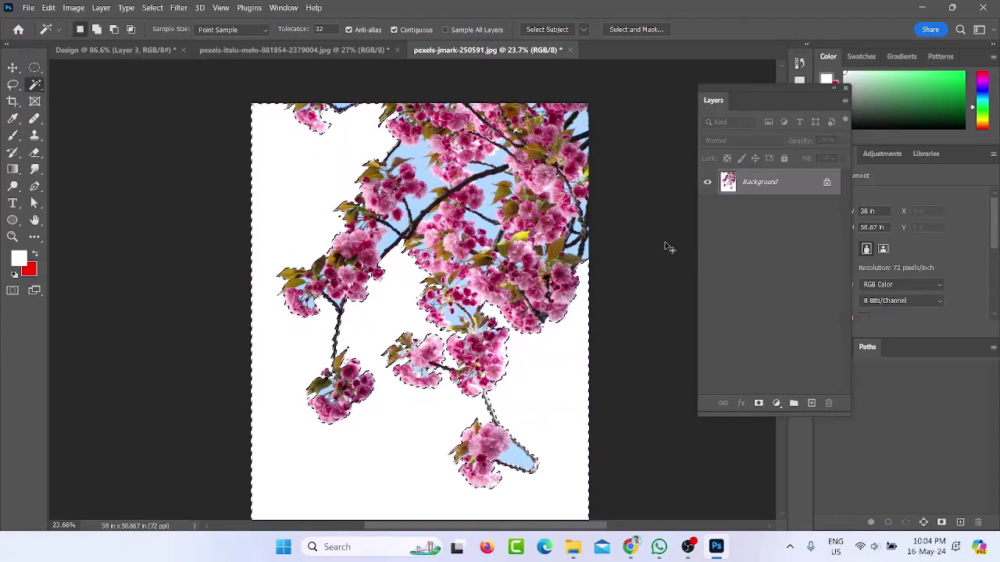
scroll(280, 240, up, 5)
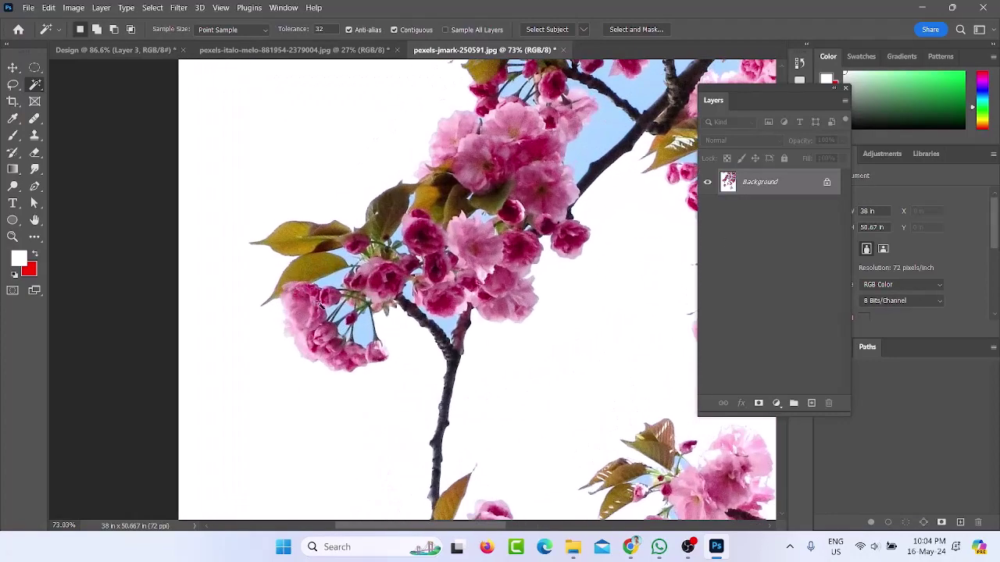
scroll(297, 392, down, 4)
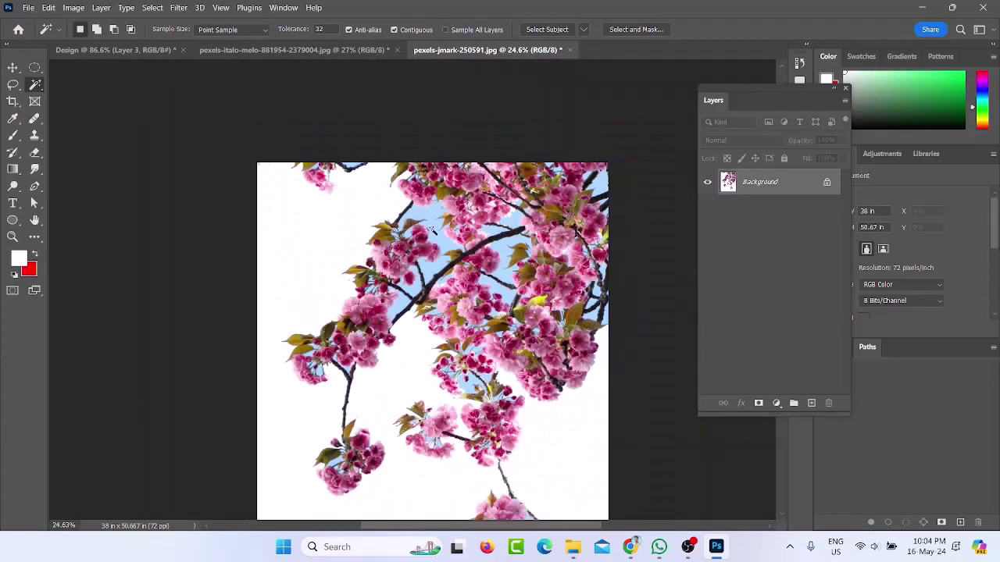
scroll(412, 370, down, 1)
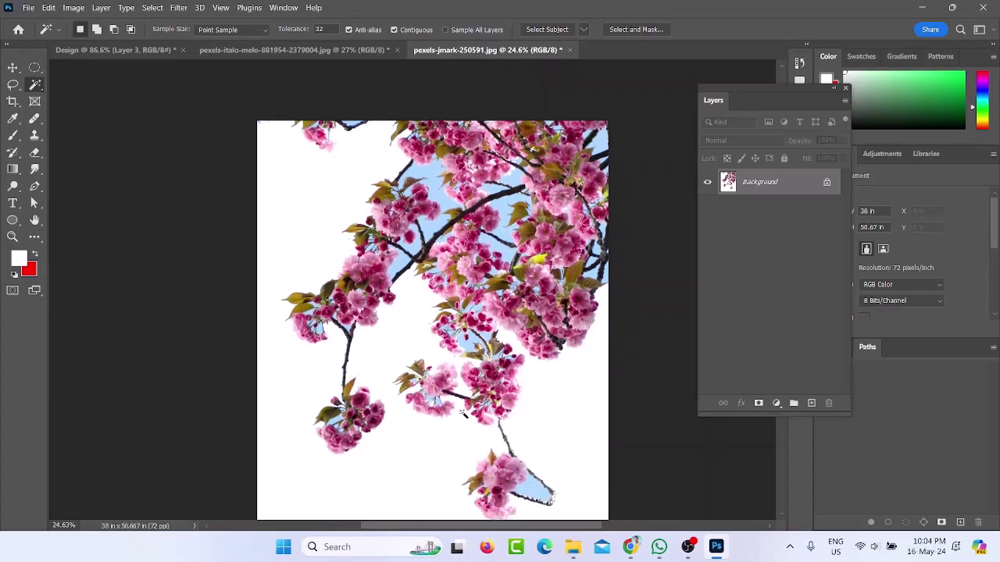
mouse_move(584, 549)
scroll(484, 228, up, 2)
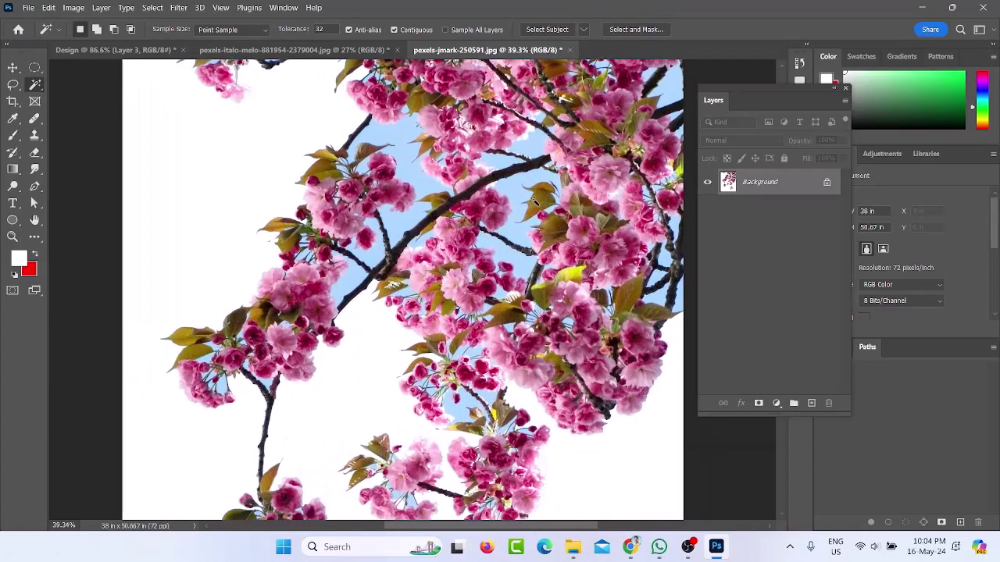
scroll(521, 160, down, 3)
scroll(522, 160, up, 2)
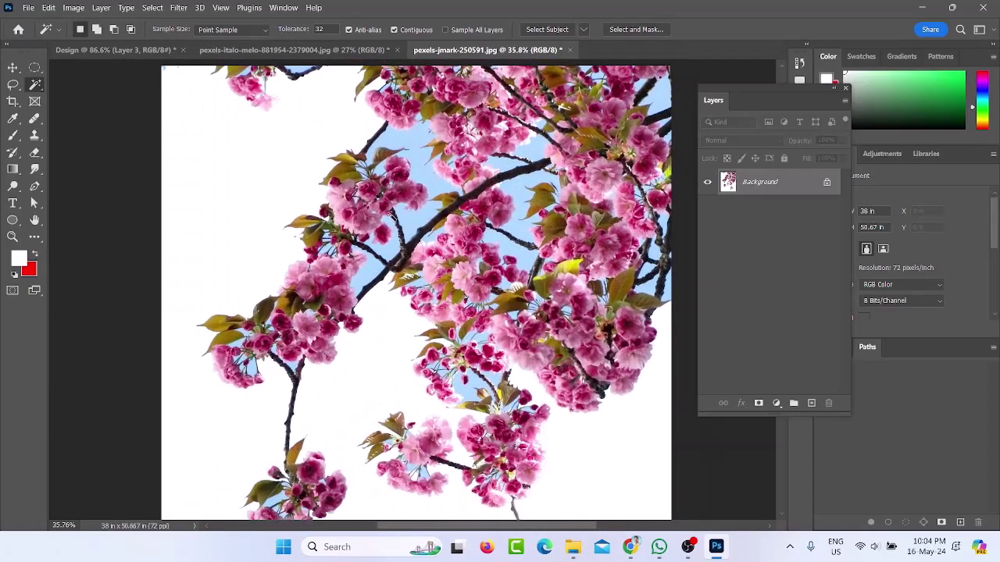
click(382, 295)
scroll(375, 313, up, 1)
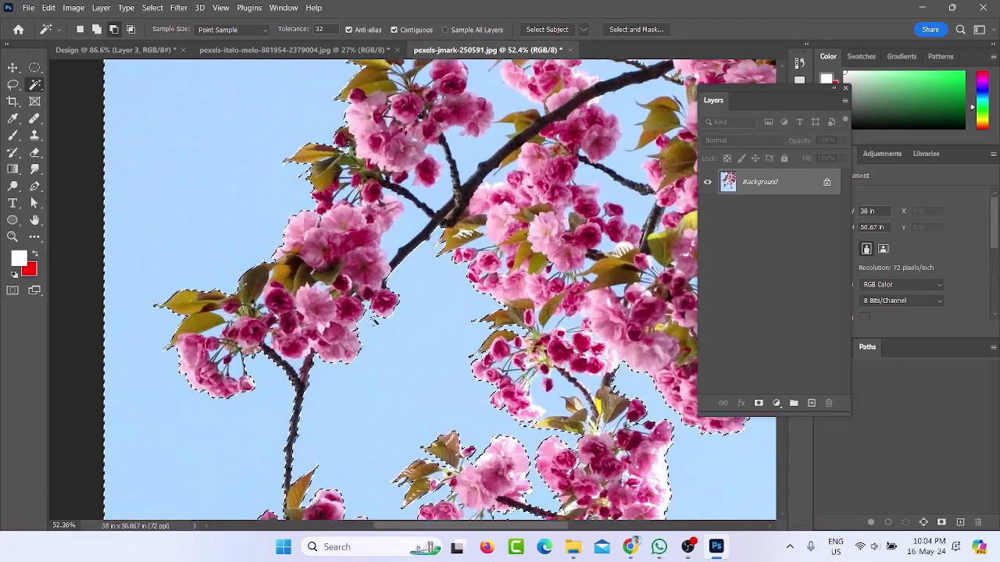
Examine the sky selection's edge along the main branch and around the blossoms for areas it leaves out
scroll(373, 320, up, 2)
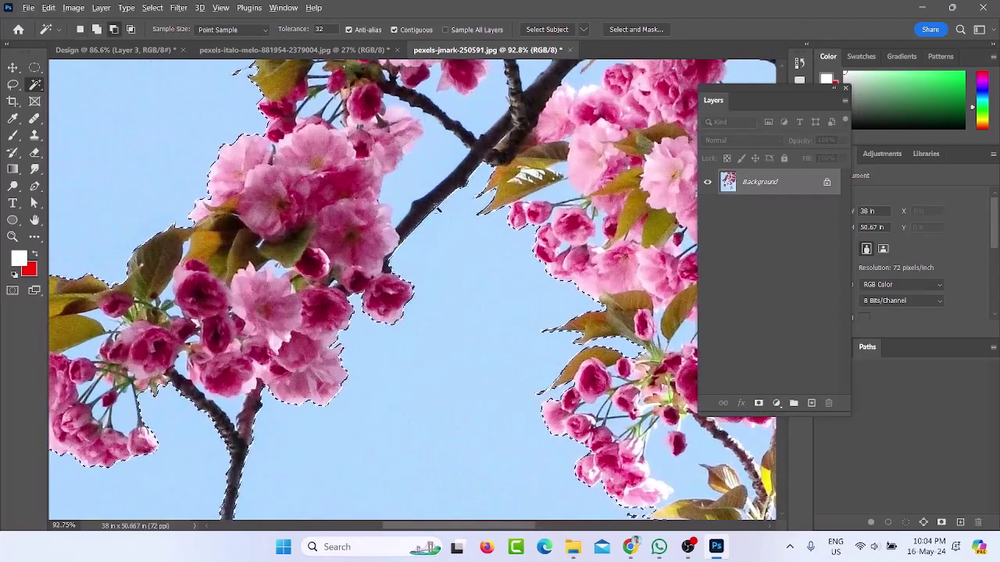
scroll(437, 210, up, 3)
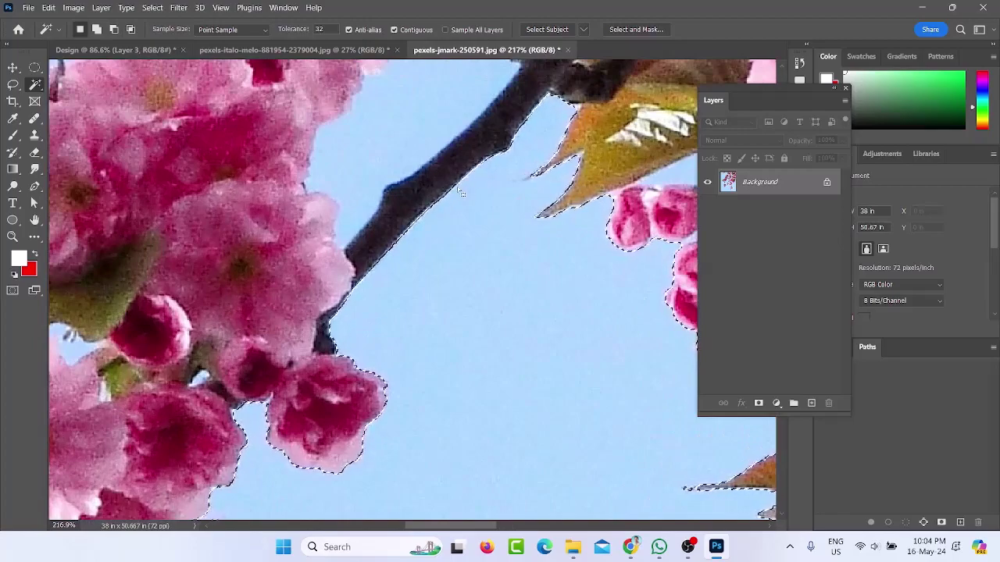
scroll(461, 191, down, 6)
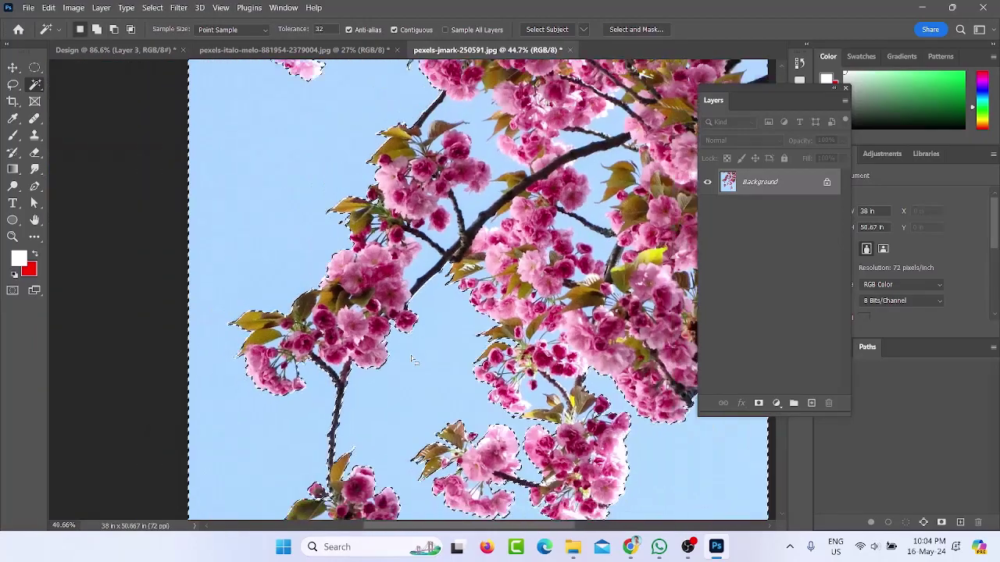
drag(414, 360, 350, 137)
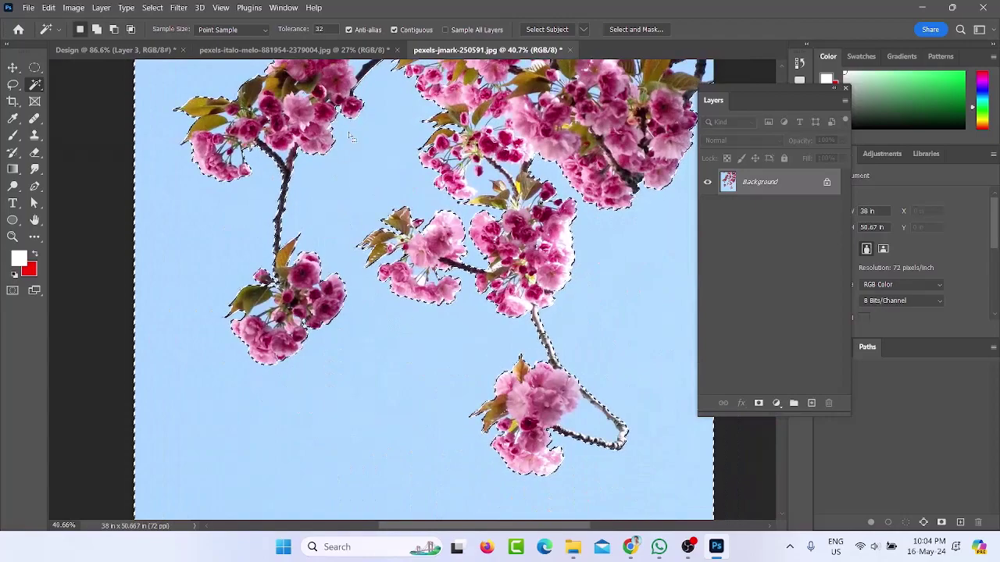
scroll(363, 188, up, 3)
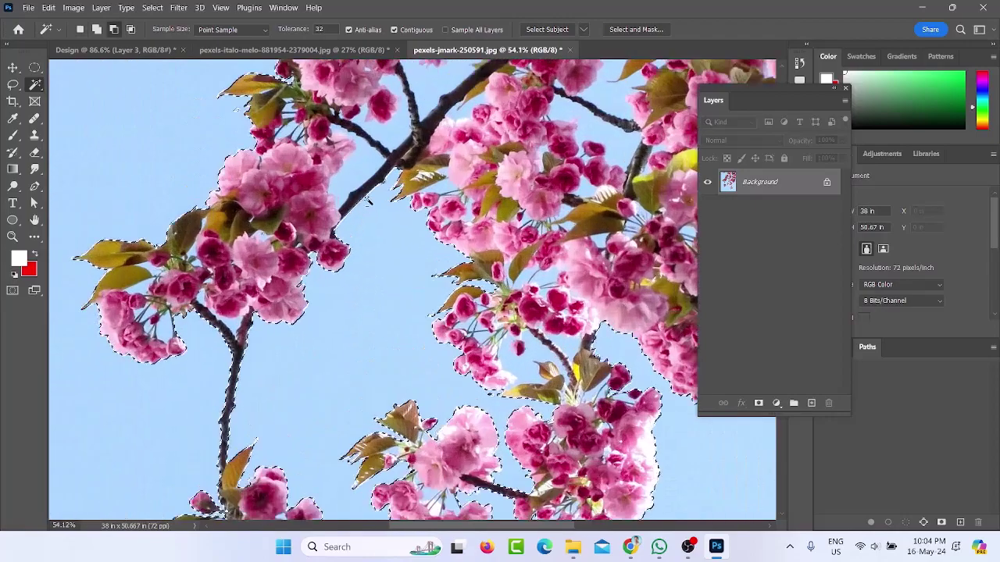
scroll(370, 202, up, 5)
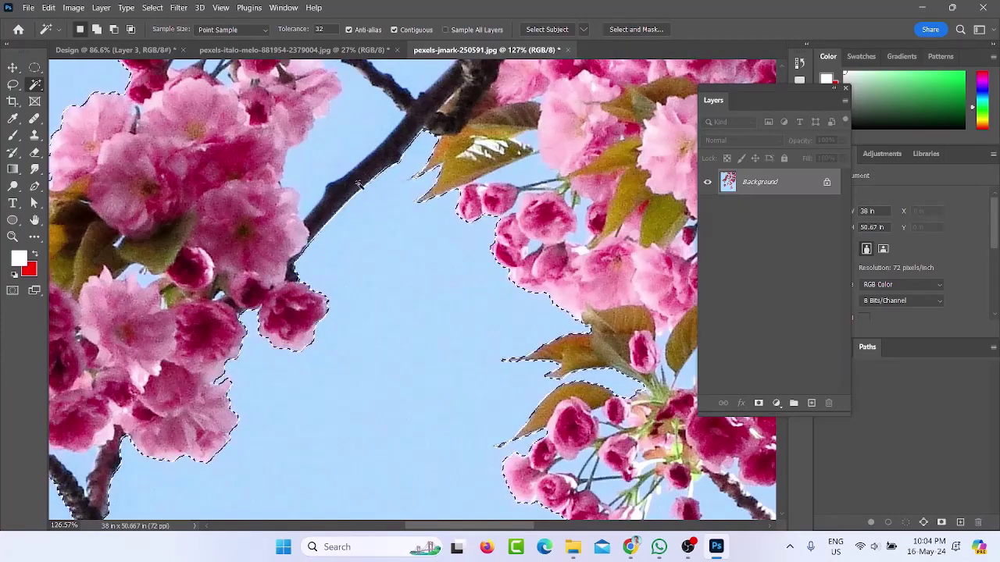
scroll(359, 184, down, 3)
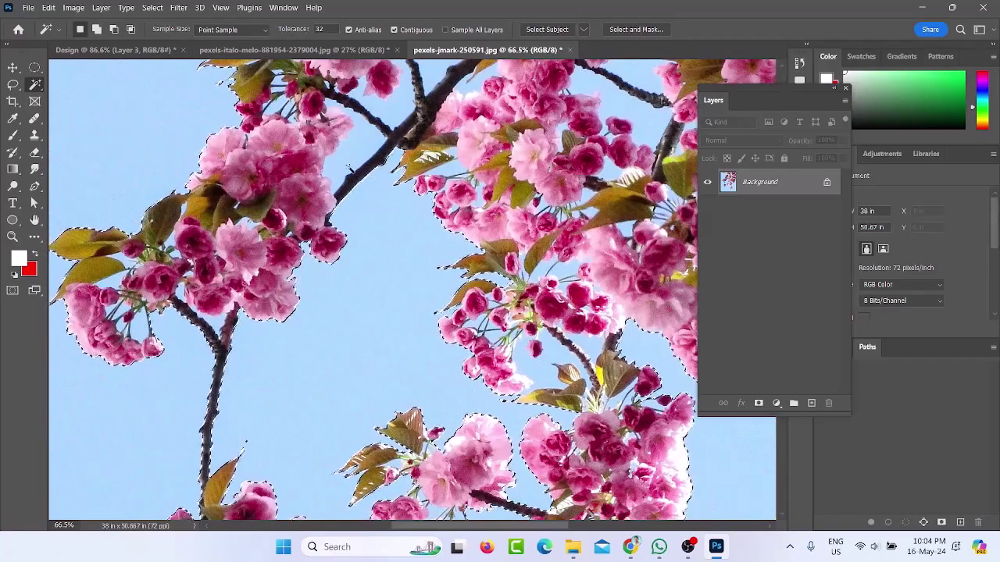
scroll(351, 168, down, 2)
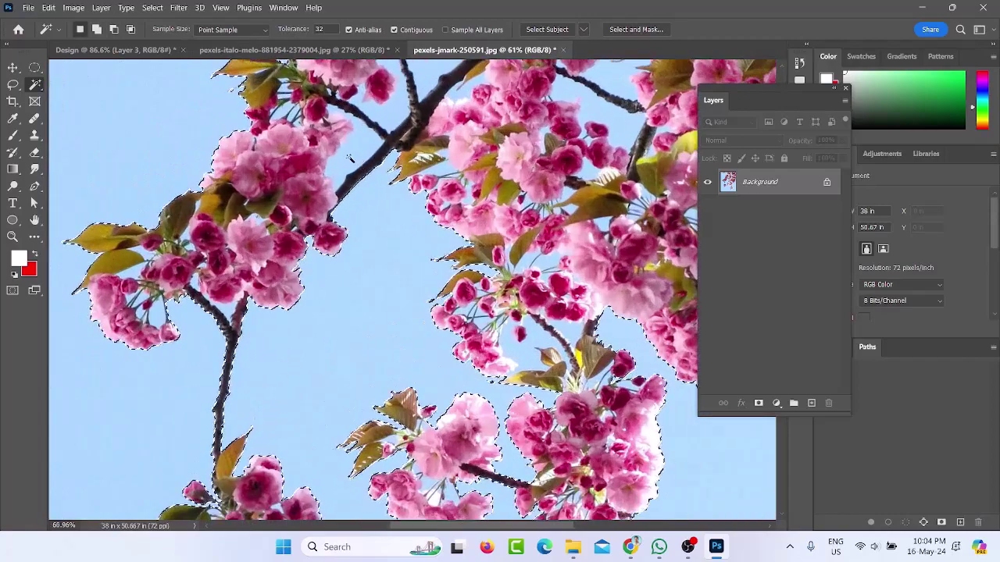
Add the enclosed sky gaps along the upper side of the main branch to the selection with the Magic Wand
shift+click(351, 158)
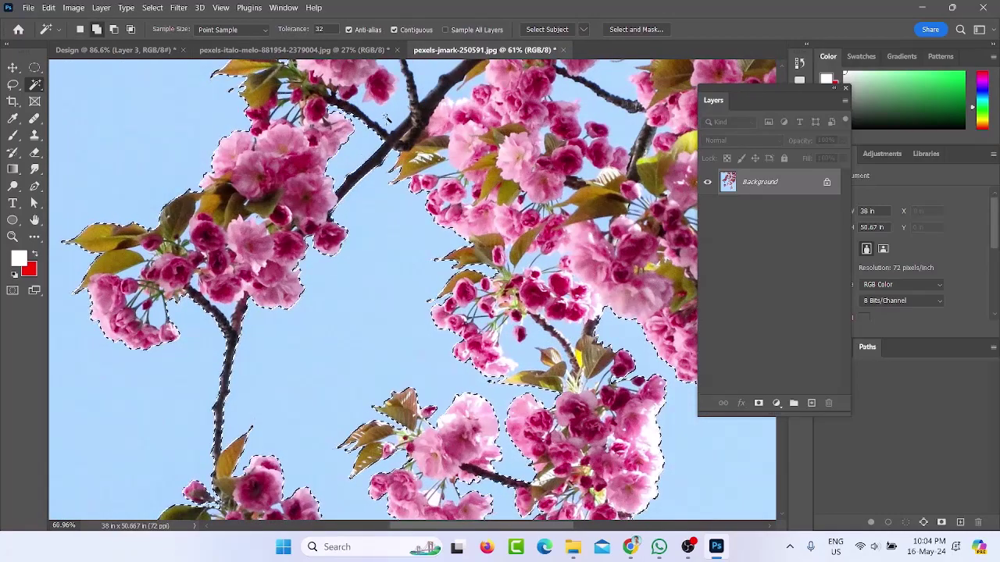
scroll(385, 119, down, 3)
scroll(416, 170, down, 2)
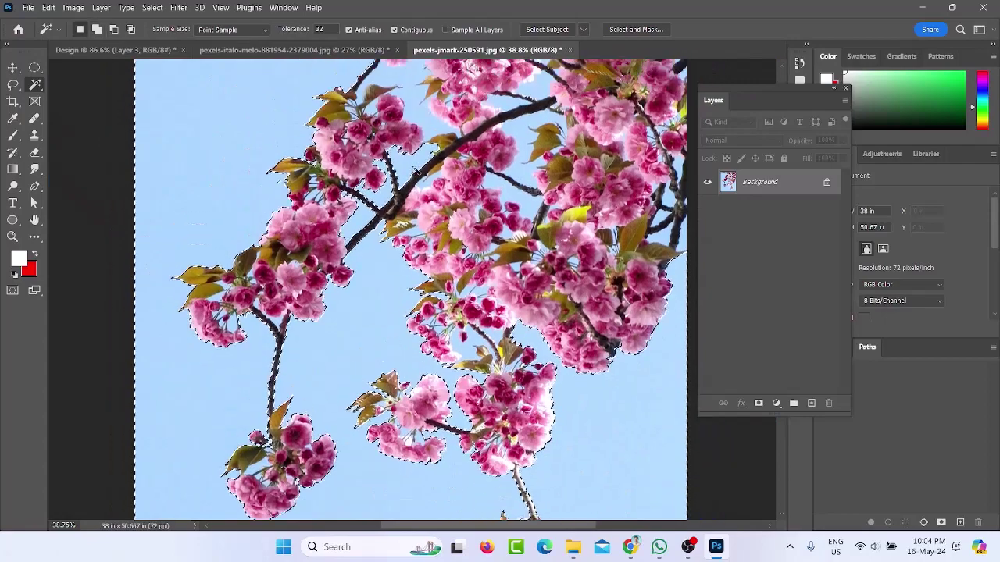
scroll(417, 170, up, 1)
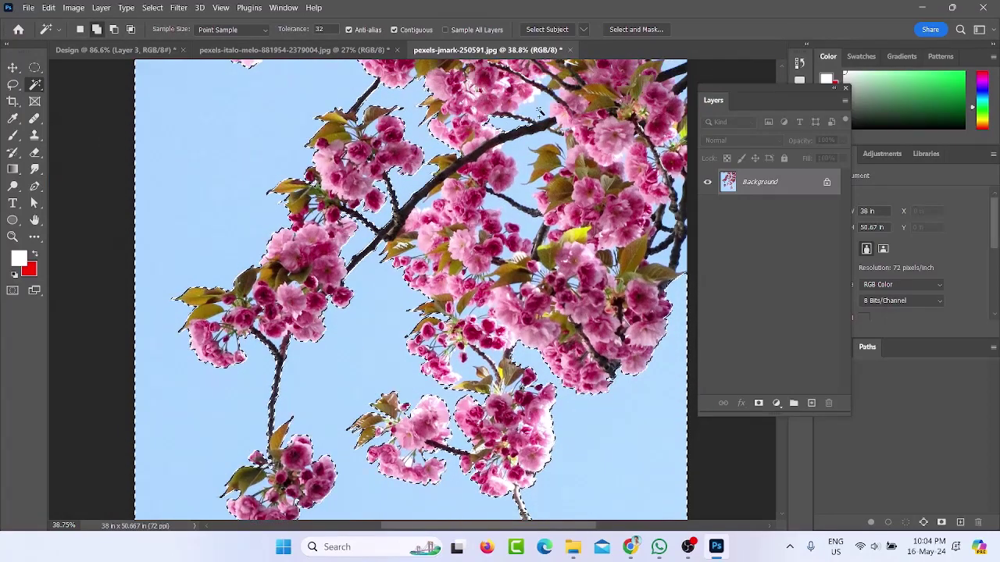
Fill the selected sky with white, deselect to check the gaps between the branches, and undo both changes
scroll(447, 185, down, 3)
scroll(446, 185, up, 4)
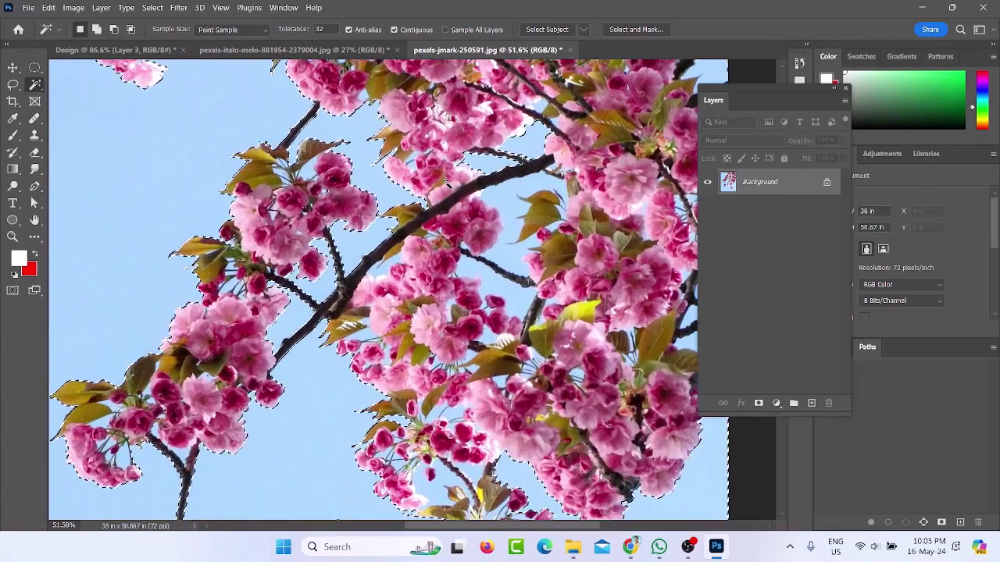
key(alt+BackSpace)
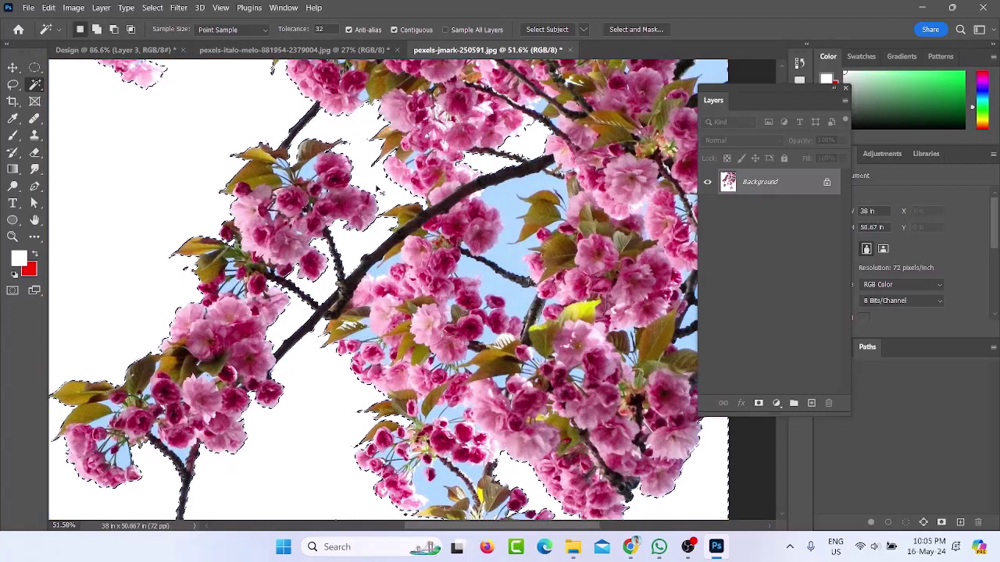
key(ctrl+d)
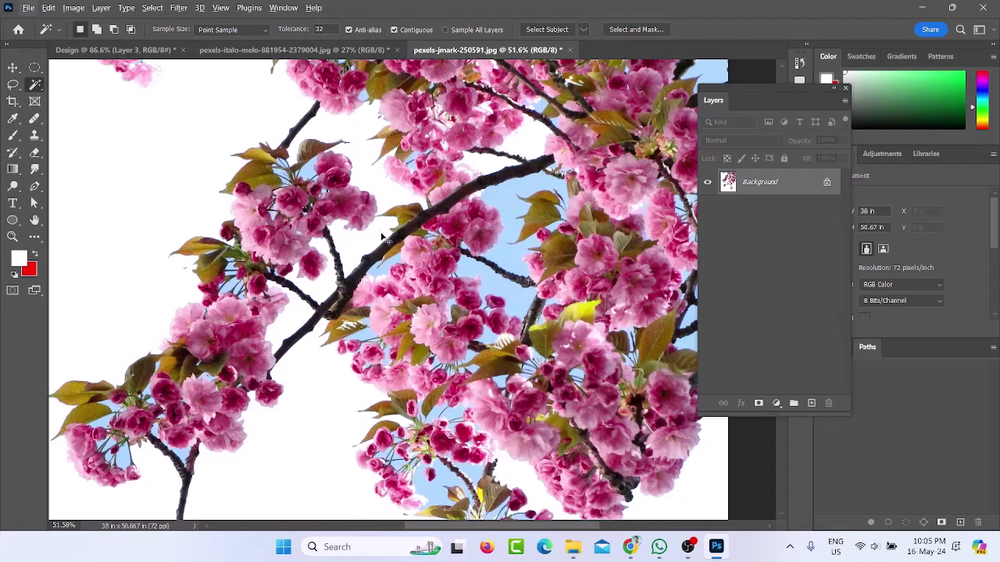
key(ctrl+z)
key(ctrl+z)
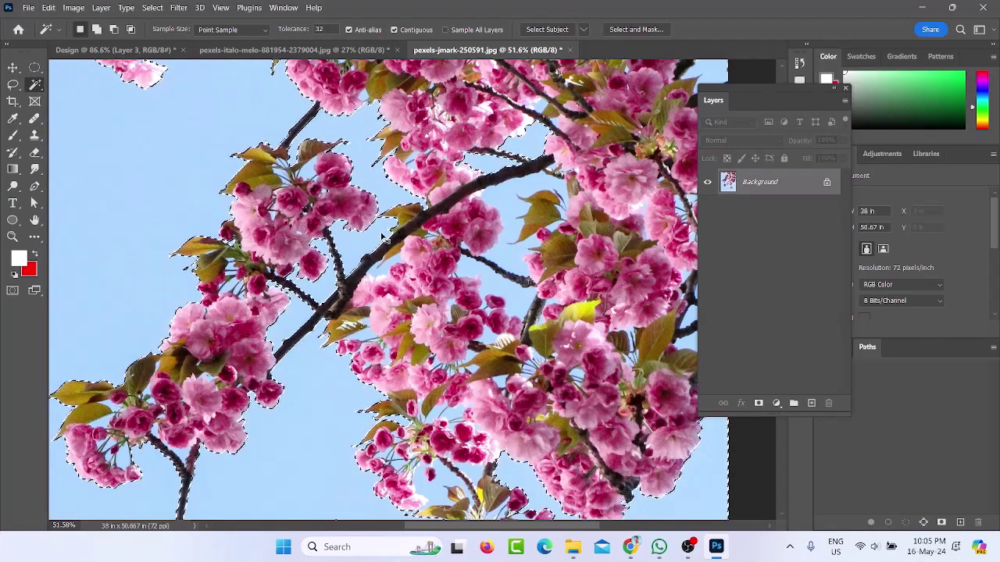
Clear the sky selection, review the whole photo, and keep the Magic Wand as the active selection tool
key(ctrl+d)
right_click(38, 88)
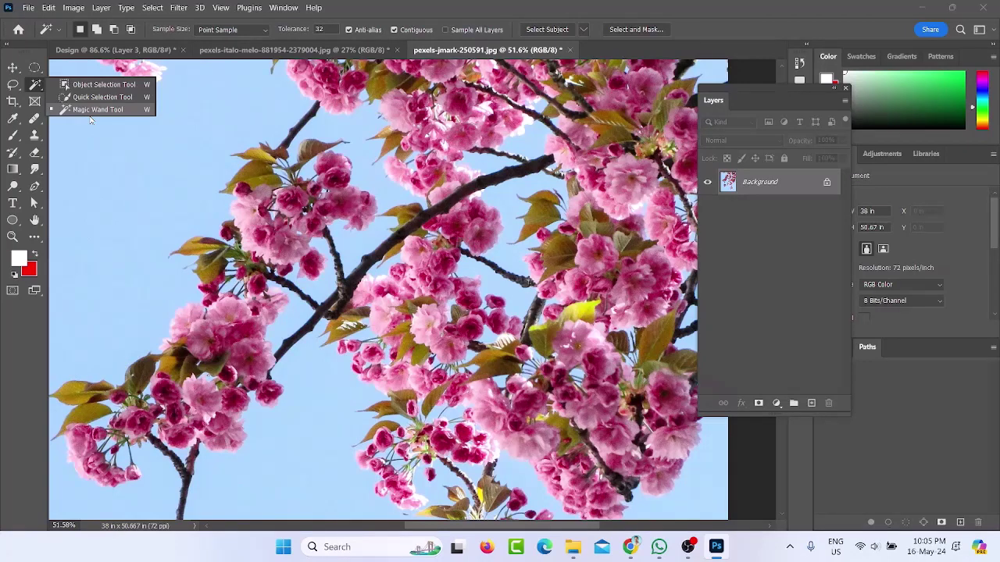
click(28, 81)
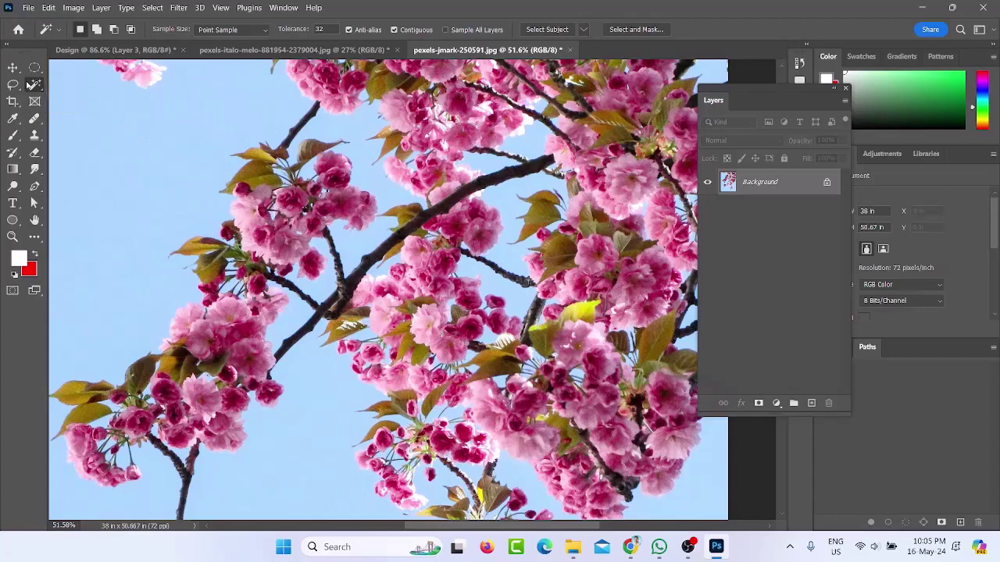
scroll(247, 207, down, 4)
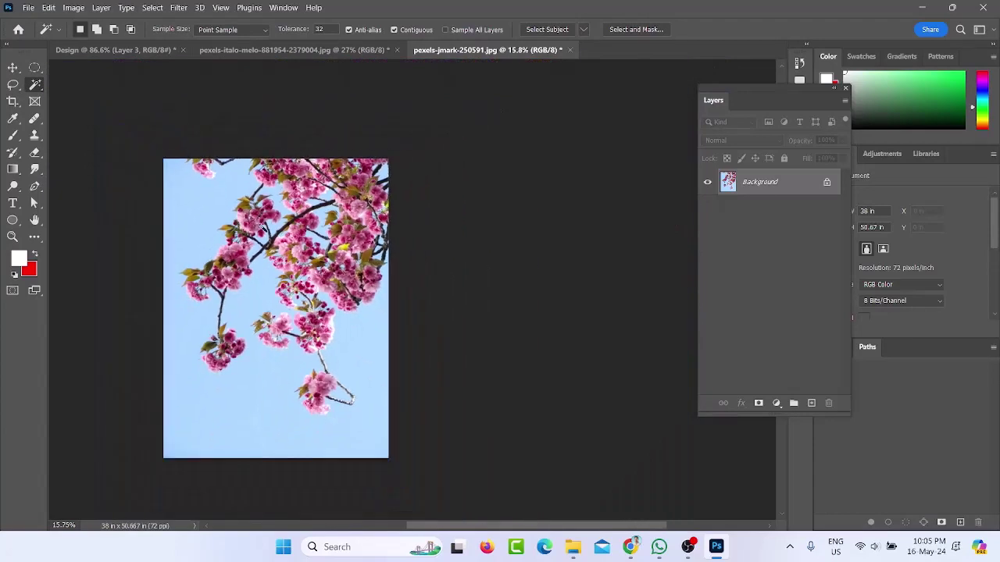
scroll(261, 227, up, 2)
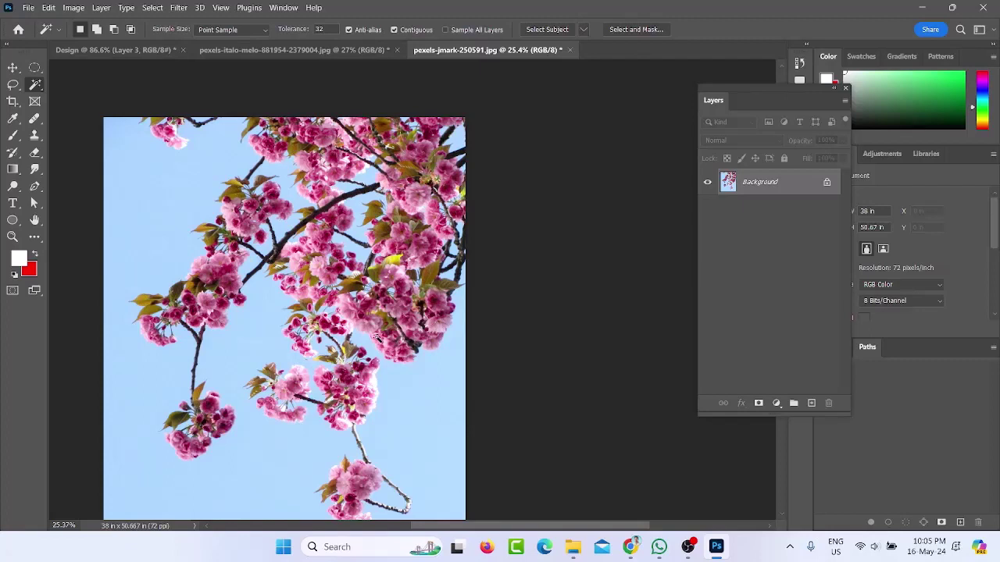
right_click(34, 86)
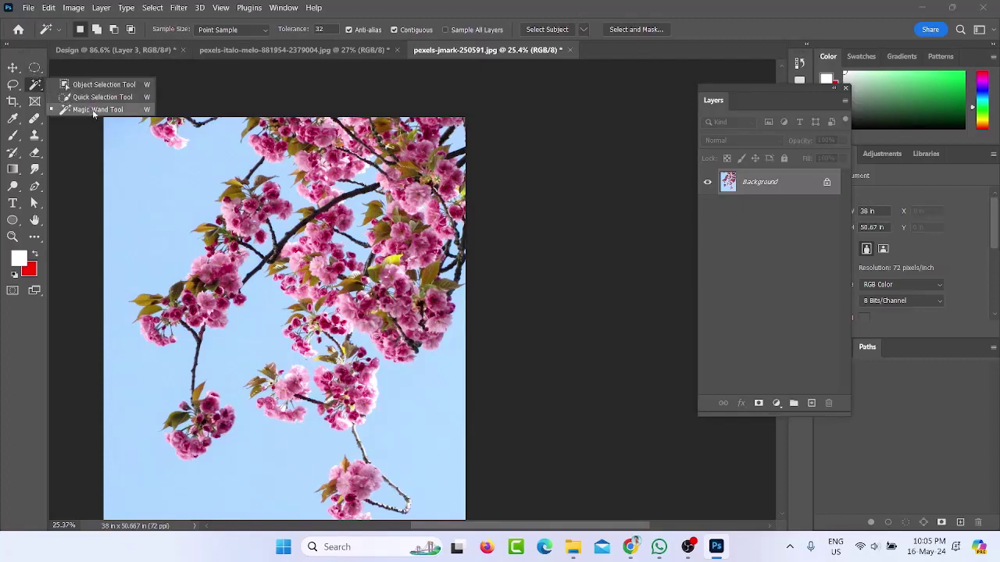
click(93, 111)
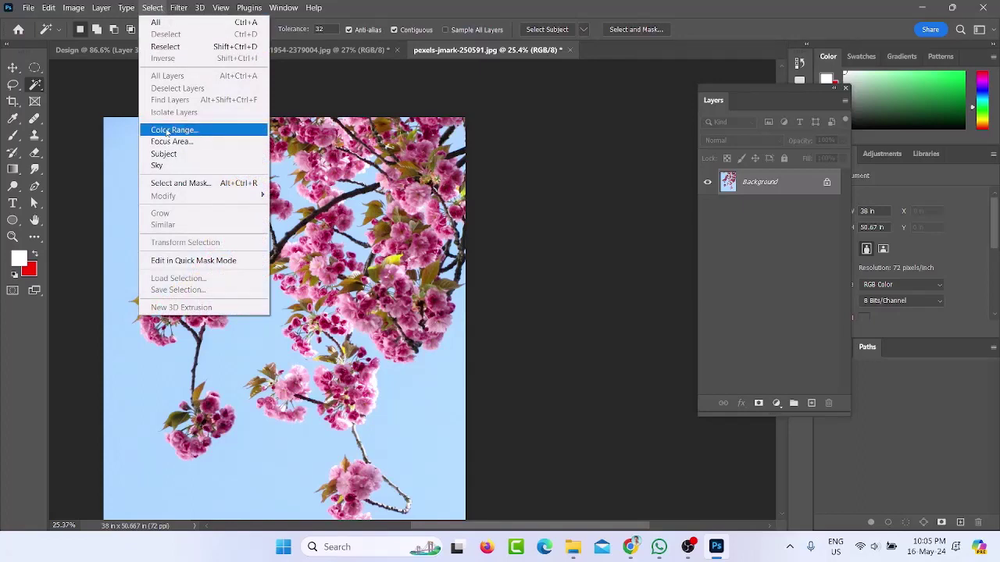
Select the sky with Color Range by sampling its blue at a fuzziness of 83
click(213, 134)
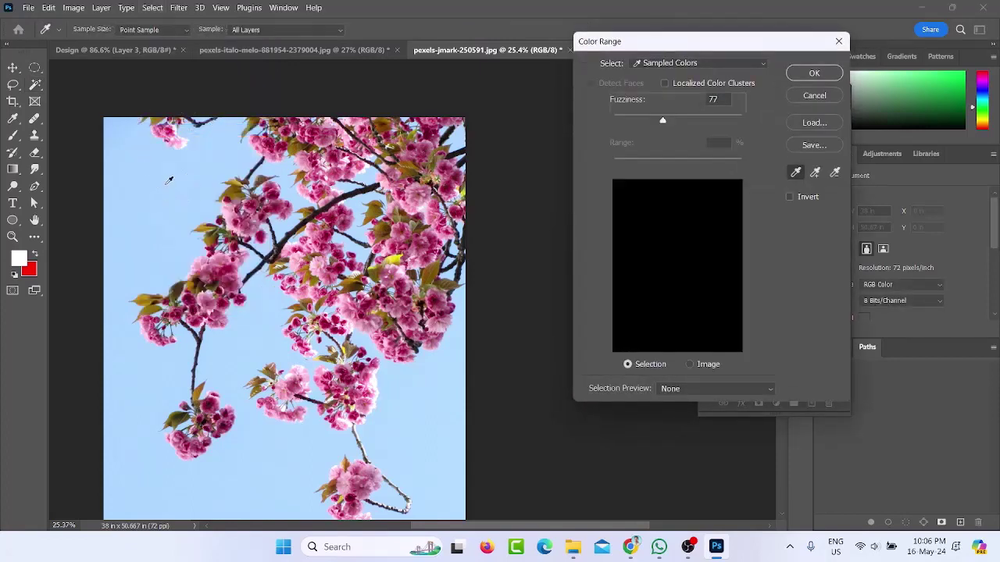
click(215, 168)
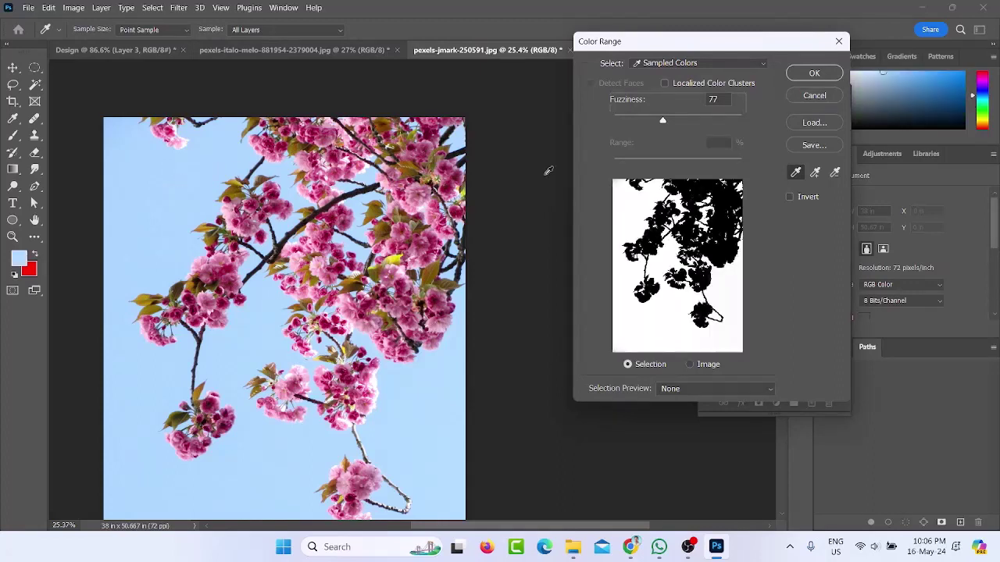
drag(644, 125, 667, 124)
click(813, 74)
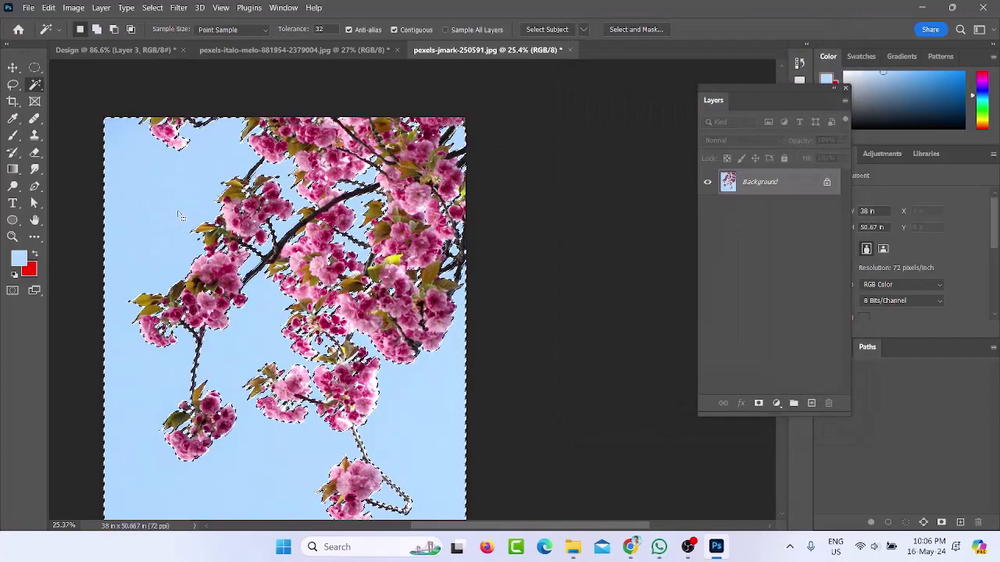
Examine how the Color Range selection follows the main branch, the blossoms and the small enclosed sky gaps
scroll(293, 262, up, 5)
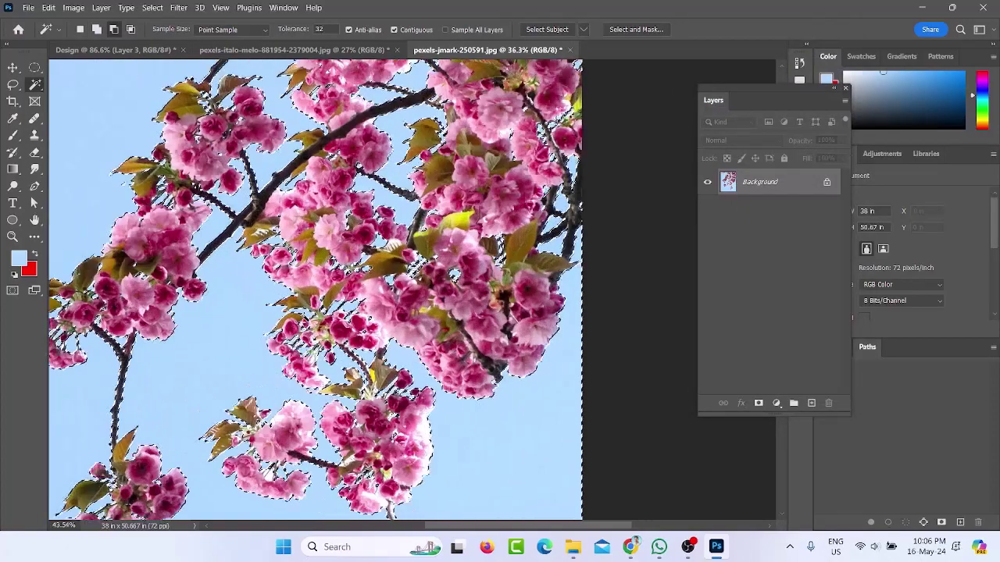
scroll(399, 289, up, 2)
scroll(232, 209, up, 1)
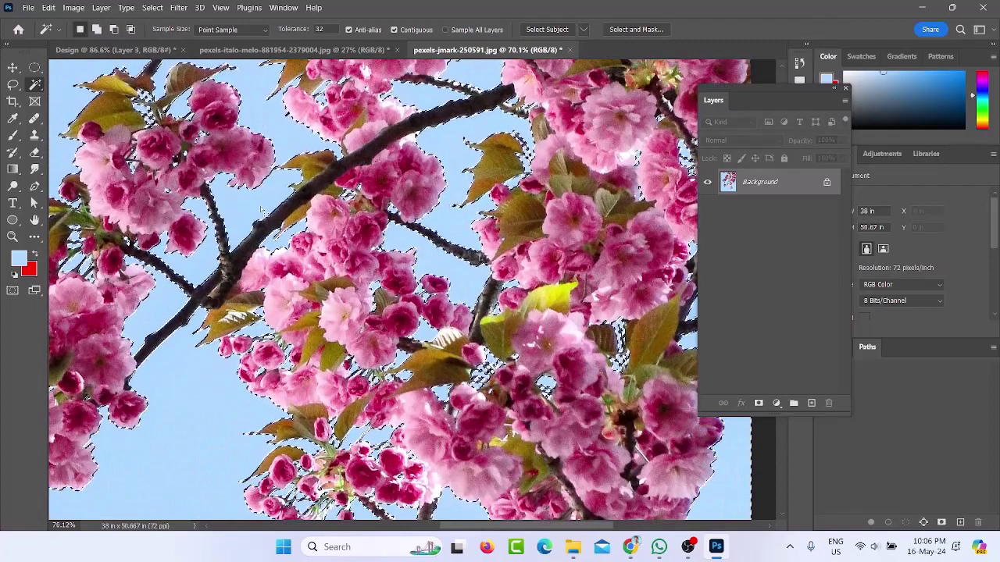
scroll(232, 208, down, 3)
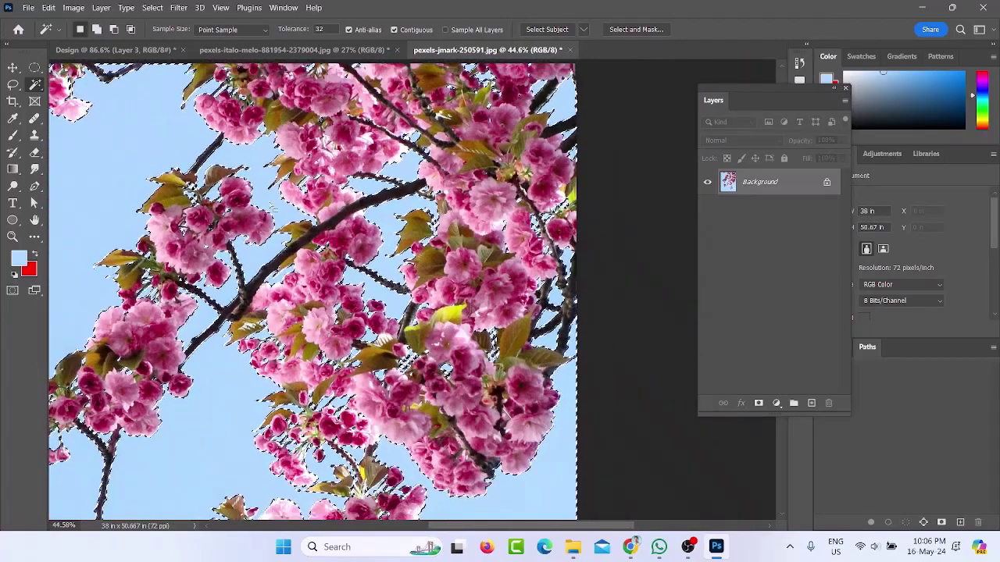
scroll(355, 232, down, 1)
scroll(355, 233, down, 2)
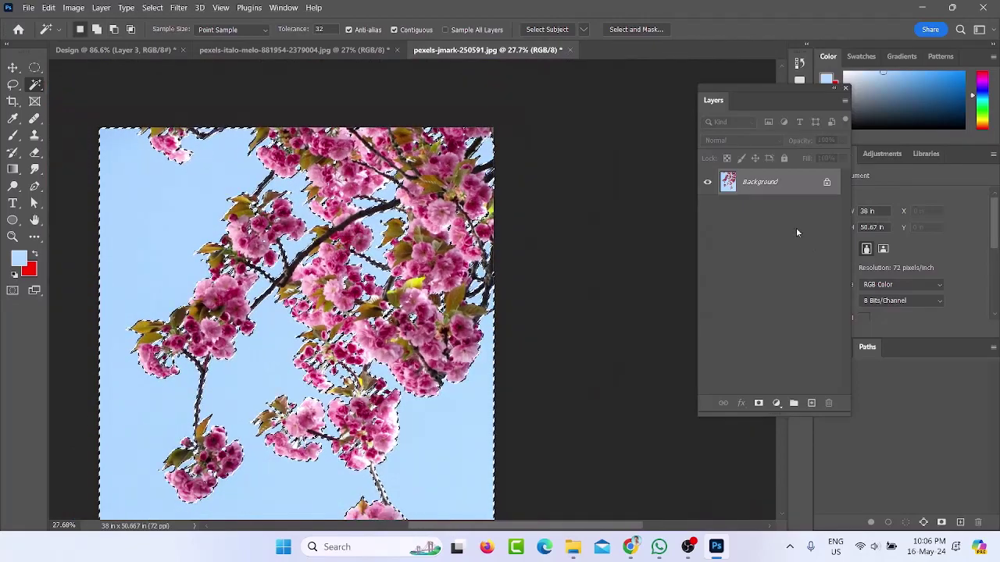
scroll(296, 312, down, 2)
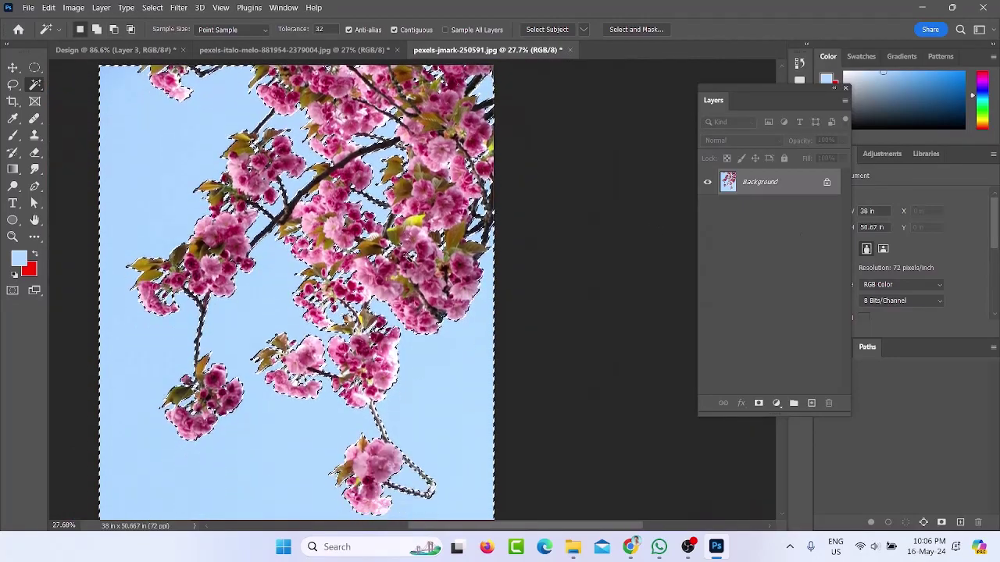
scroll(296, 312, up, 2)
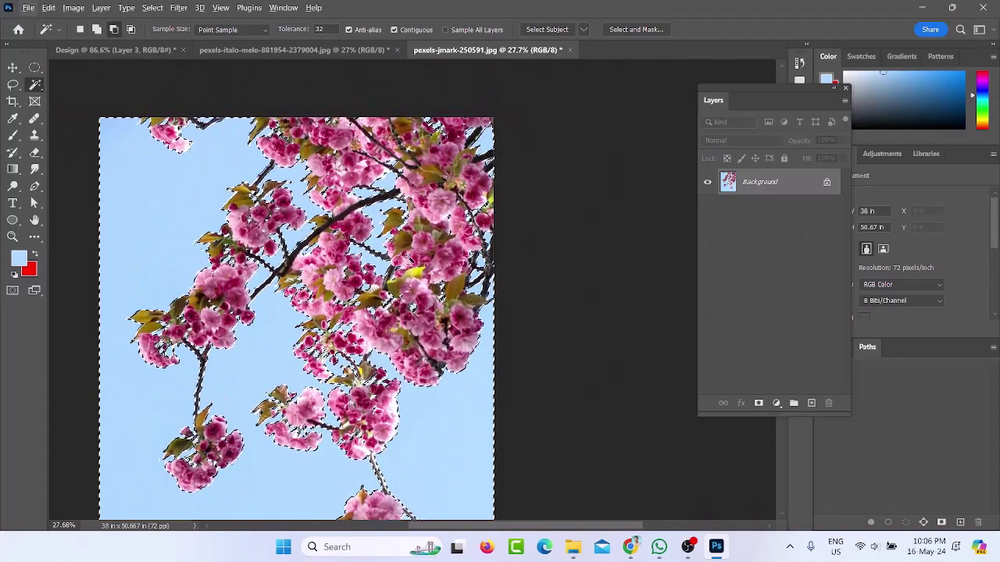
Reset the foreground and background colors to the default black and white
key(alt+d)
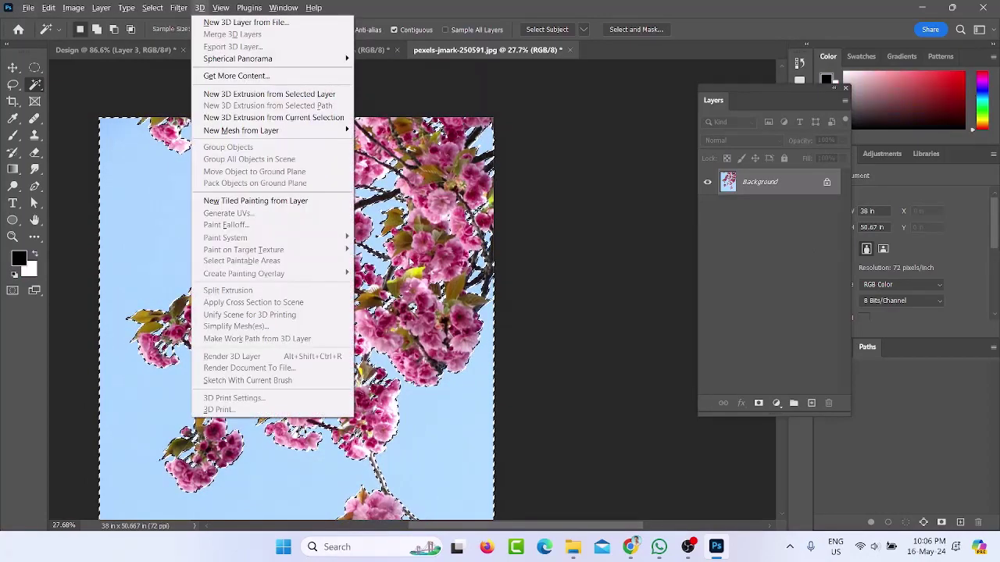
key(Escape)
key(ctrl+d)
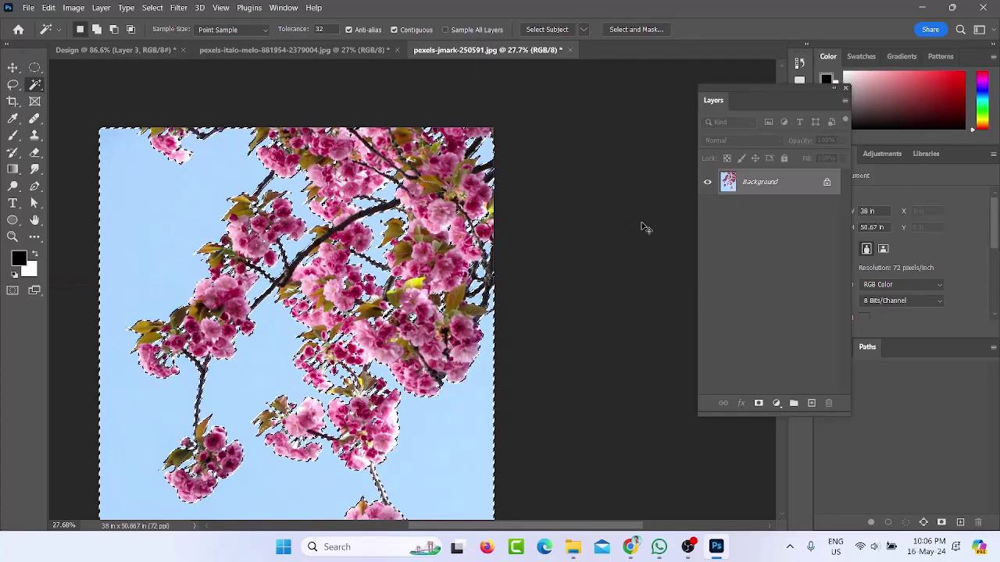
Try a white fill on the sky selected by color range, deselect, and undo back to the sky selection
key(BackSpace)
key(ctrl+d)
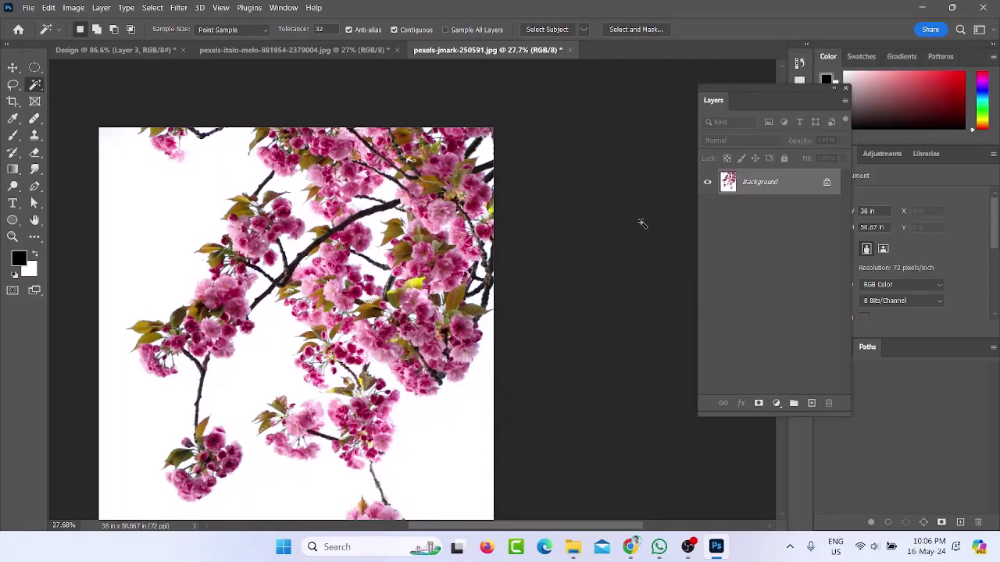
key(ctrl+z)
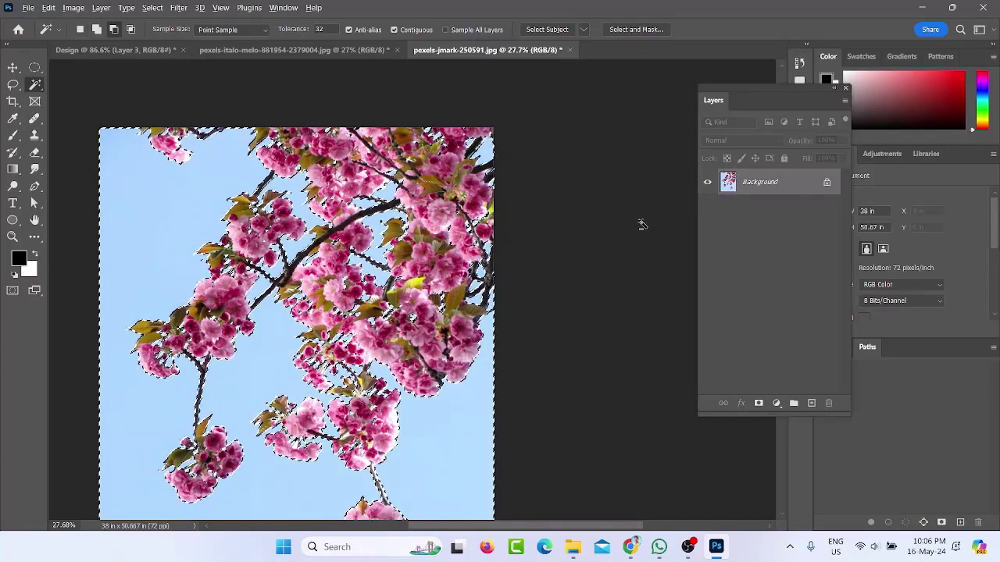
Fill the selected sky with the black foreground color, deselect, and undo back to the sky selection
key(alt+BackSpace)
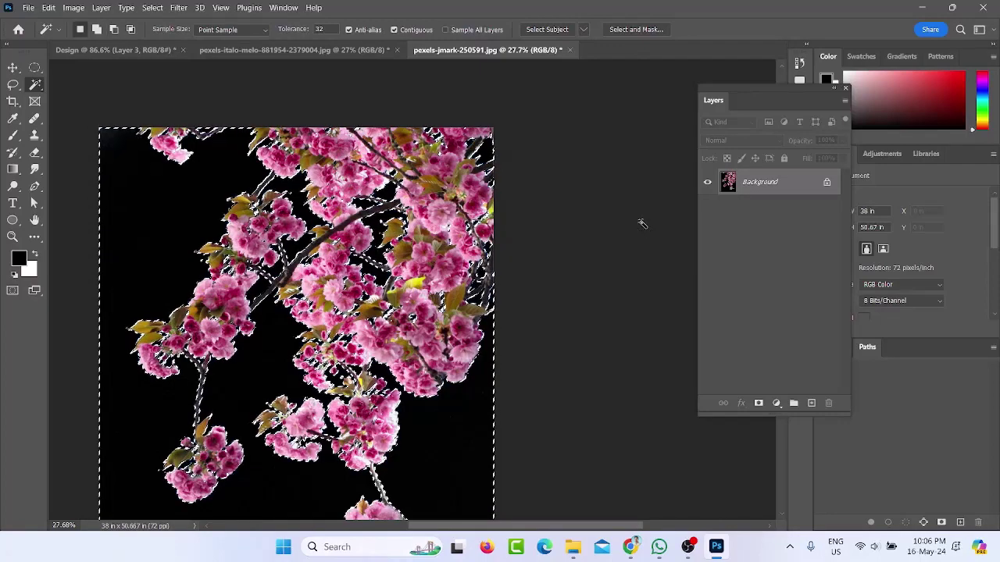
key(ctrl+d)
key(ctrl+z)
key(ctrl+z)
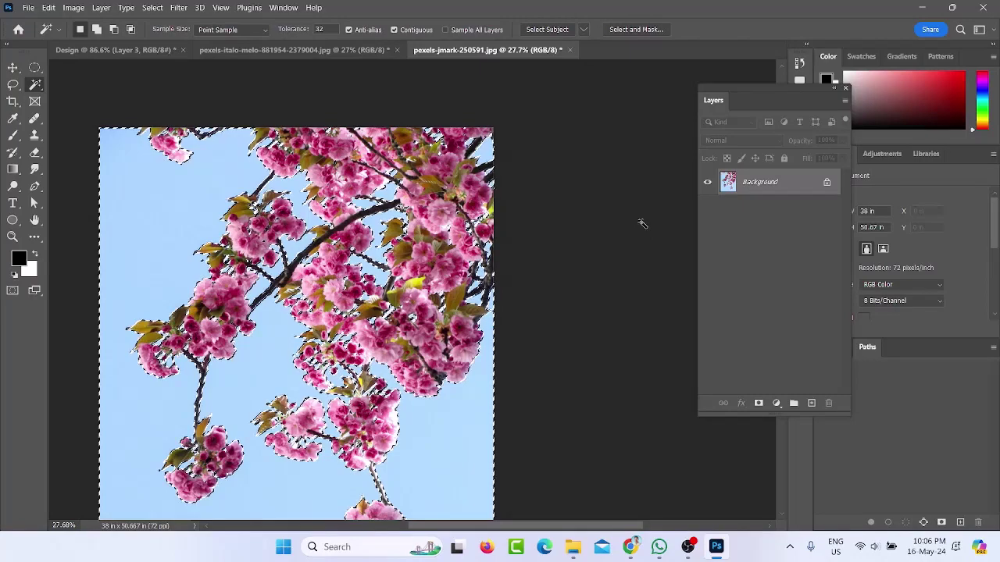
Fill the sky with the white background color, deselect and inspect the blossoms, then undo the fill and the Color Range selection
key(ctrl+BackSpace)
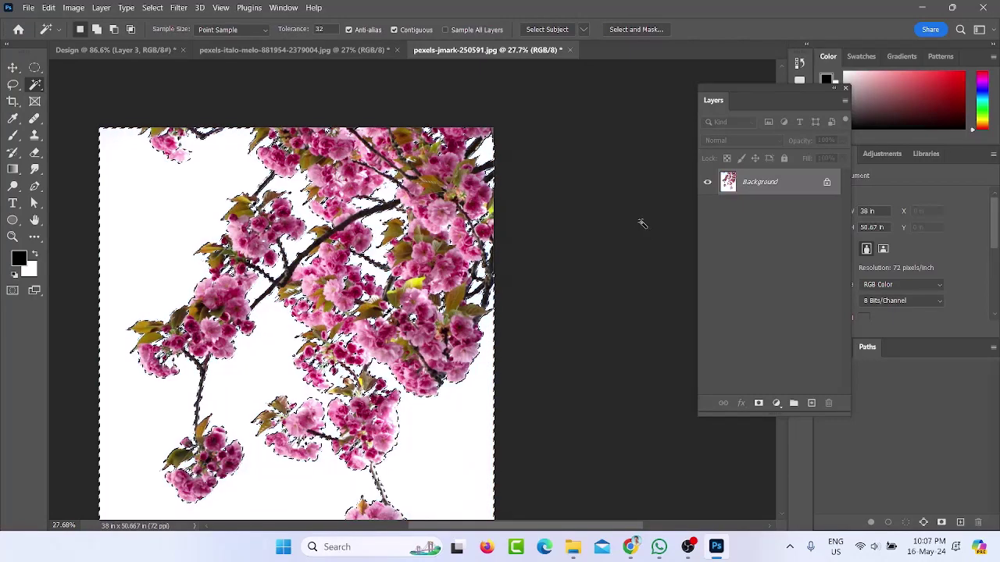
key(ctrl+d)
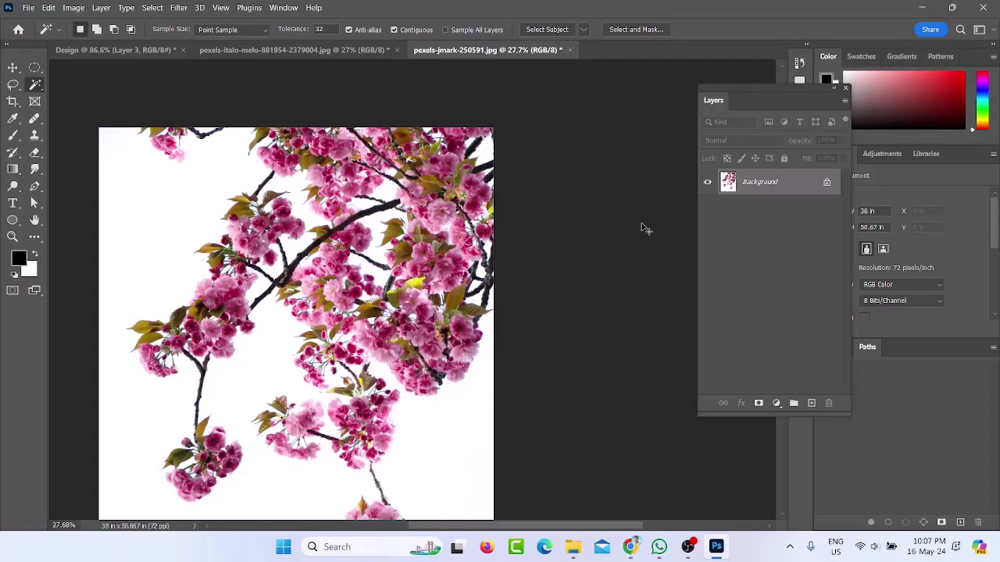
scroll(319, 261, down, 2)
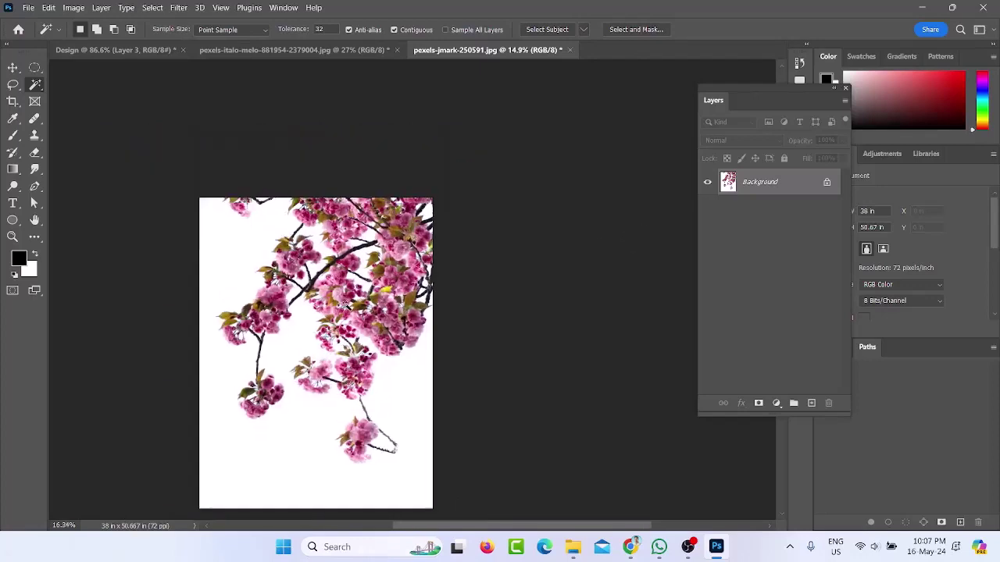
scroll(328, 281, up, 4)
scroll(336, 296, down, 3)
scroll(346, 312, up, 2)
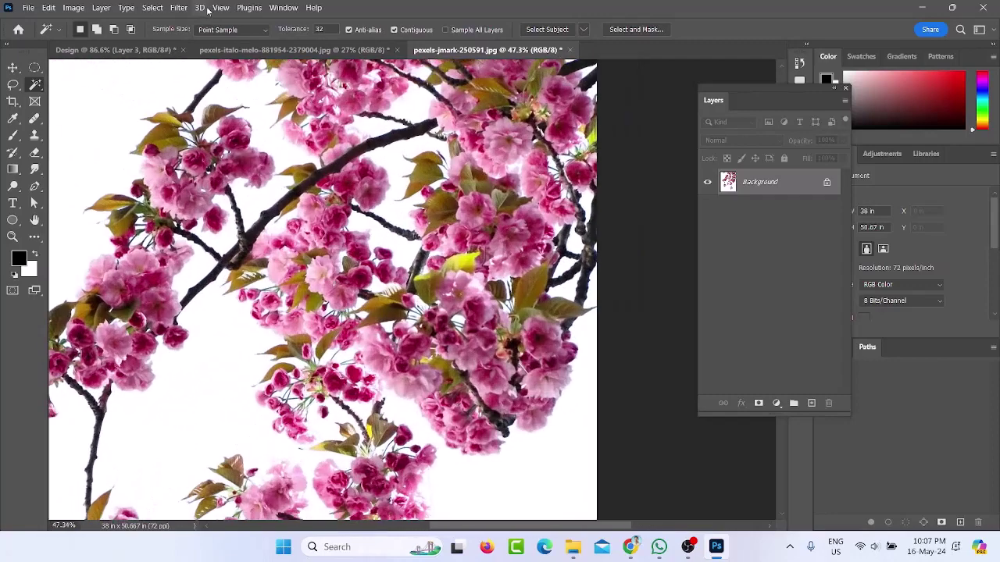
key(ctrl+z)
key(ctrl+z)
key(ctrl+z)
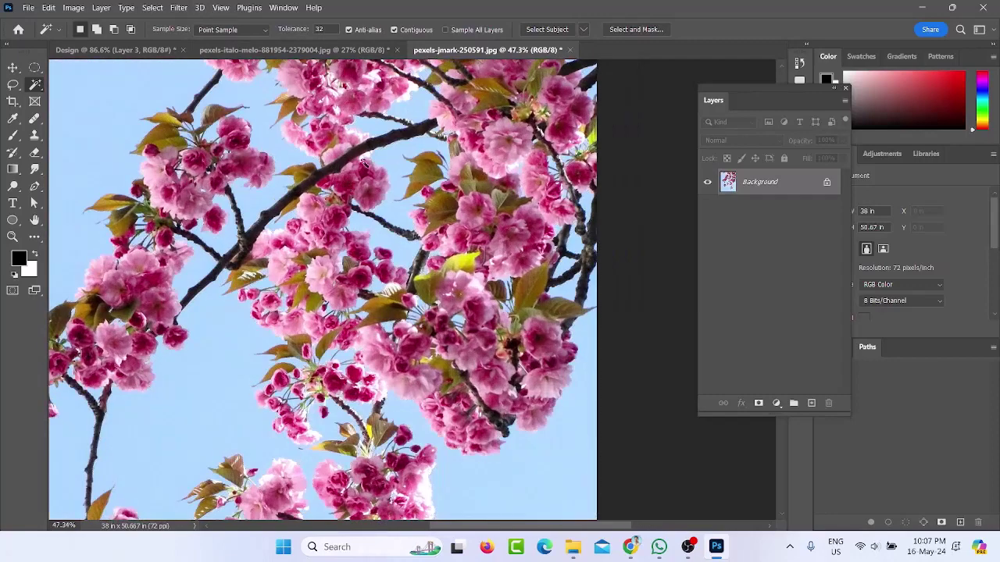
Select the blue sky behind the blossoms with Color Range, sampling the sky color and setting Fuzziness to 58
click(173, 7)
mouse_move(153, 8)
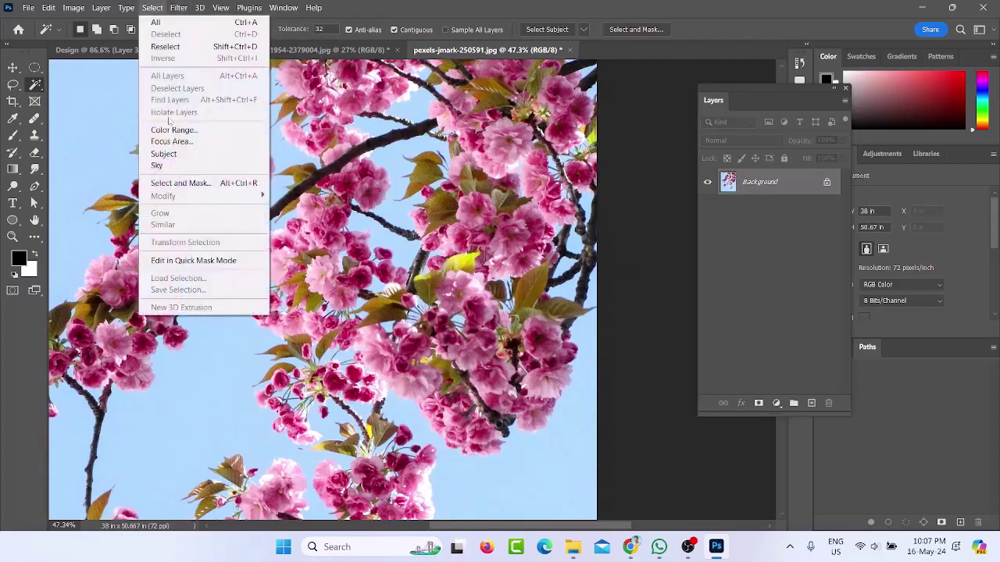
click(198, 133)
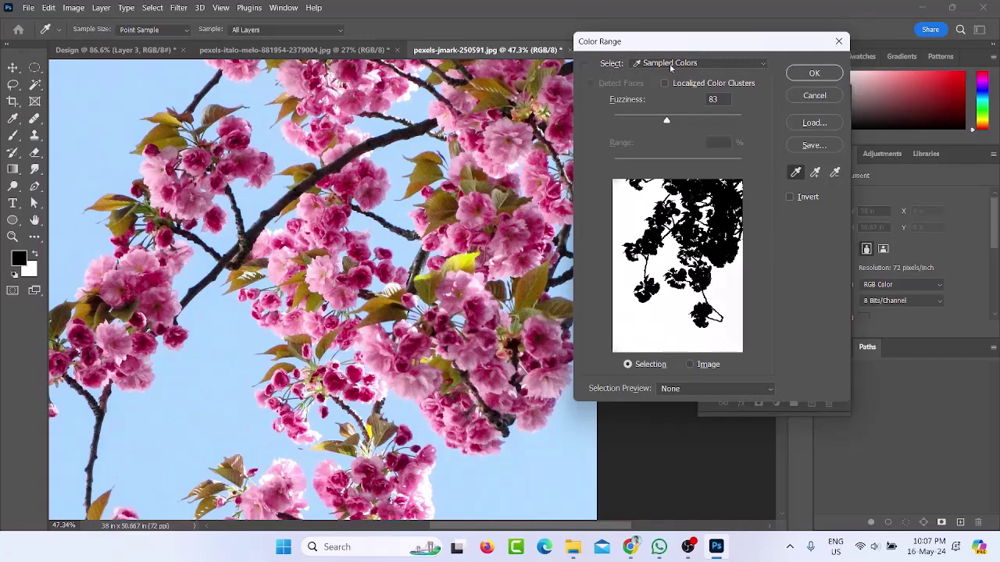
scroll(164, 197, down, 3)
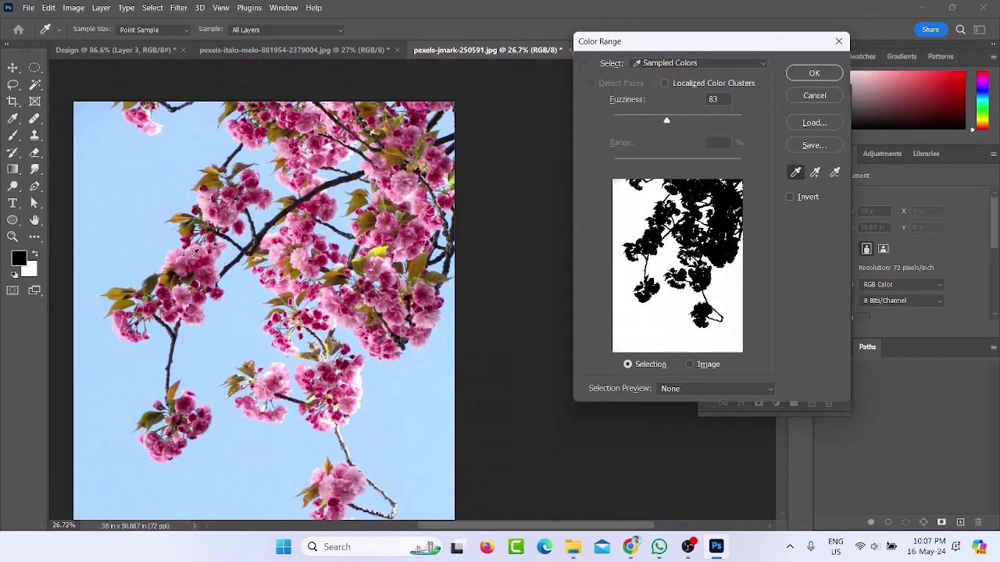
click(157, 203)
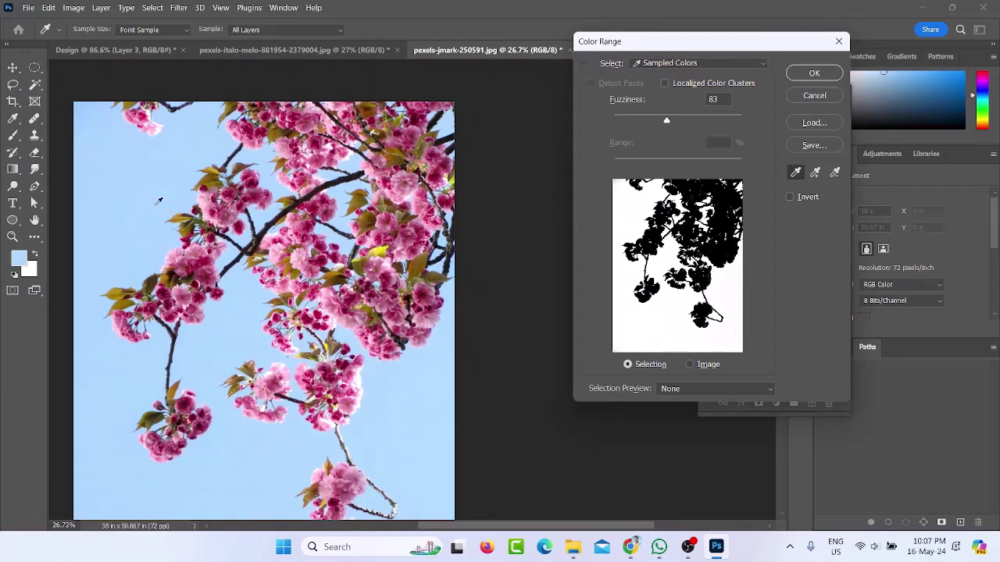
mouse_move(666, 121)
mouse_down()
mouse_move(756, 121)
mouse_move(658, 122)
mouse_up()
drag(658, 120, 666, 121)
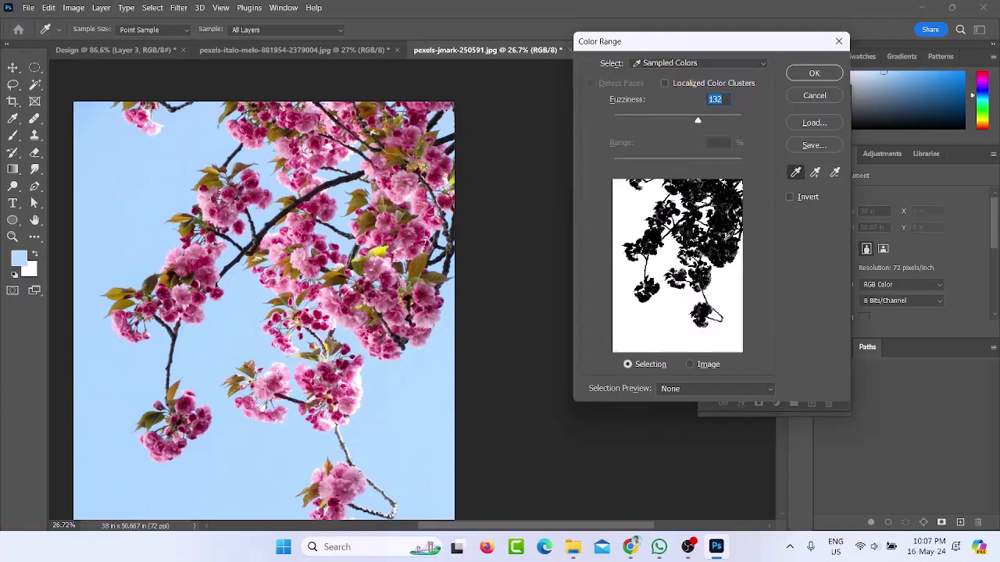
drag(697, 122, 651, 121)
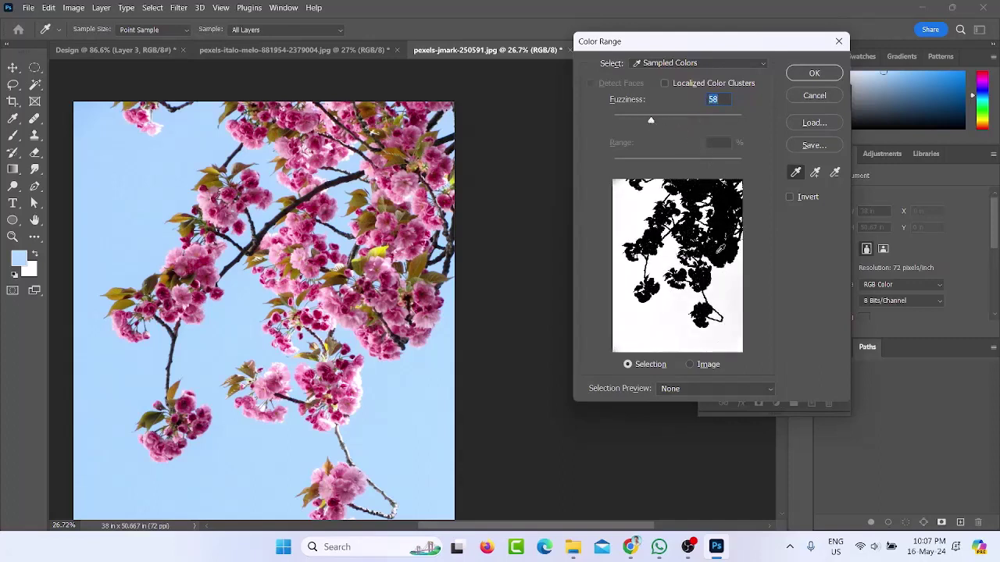
click(804, 76)
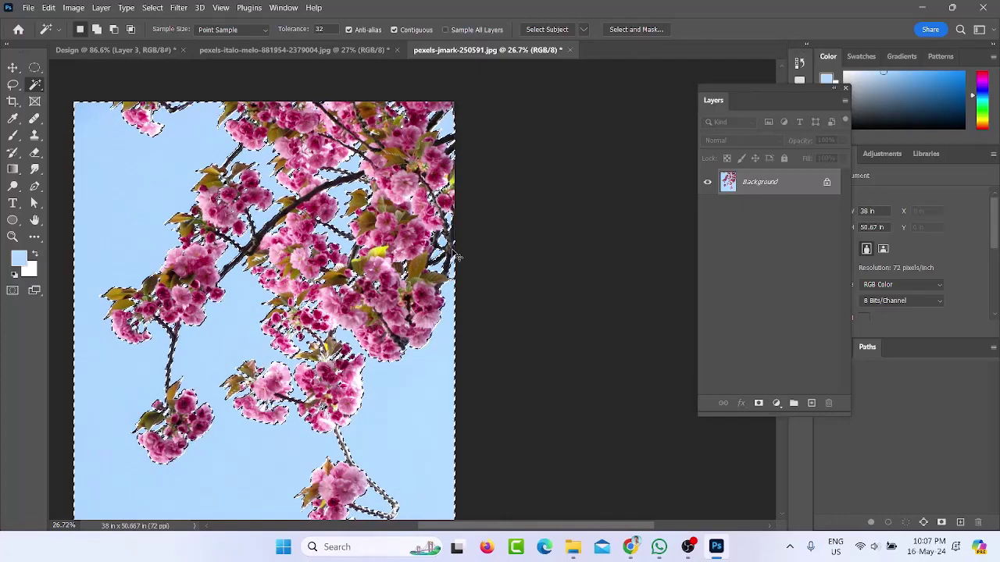
Clear the selected sky to the white background color and deselect
key(BackSpace)
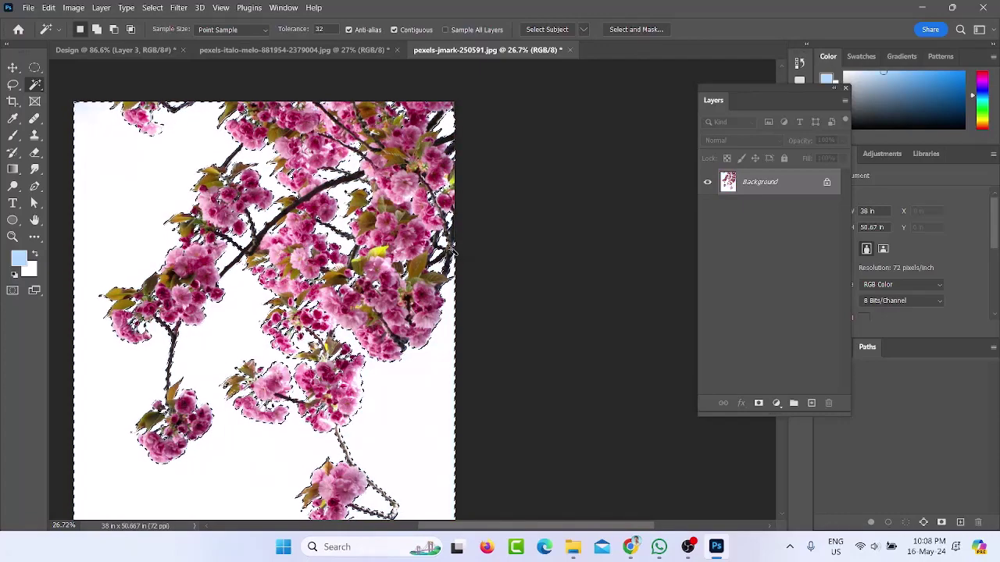
key(ctrl+d)
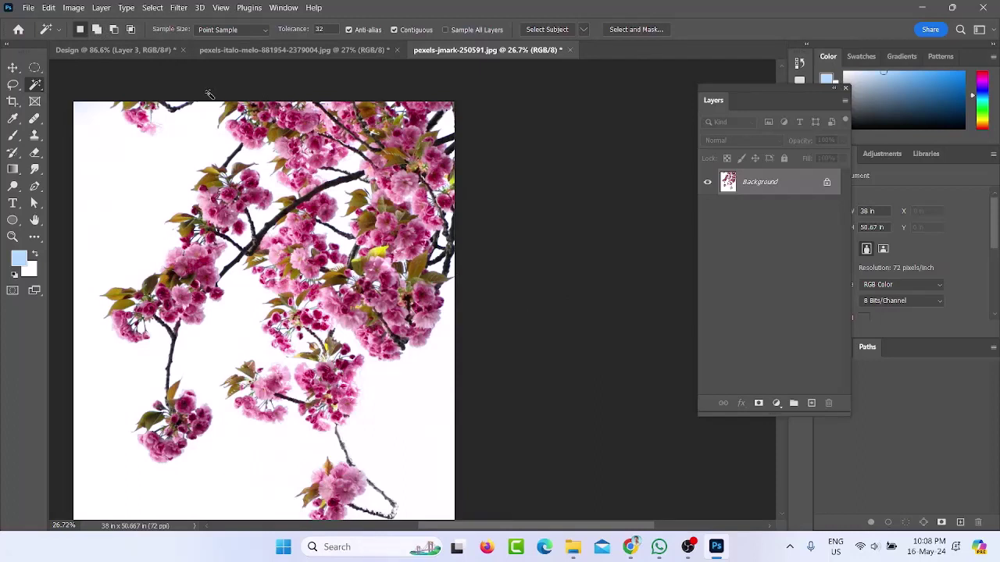
Review the Magic Wand and Lasso tool groups and the Select commands, and activate the Move tool
right_click(34, 90)
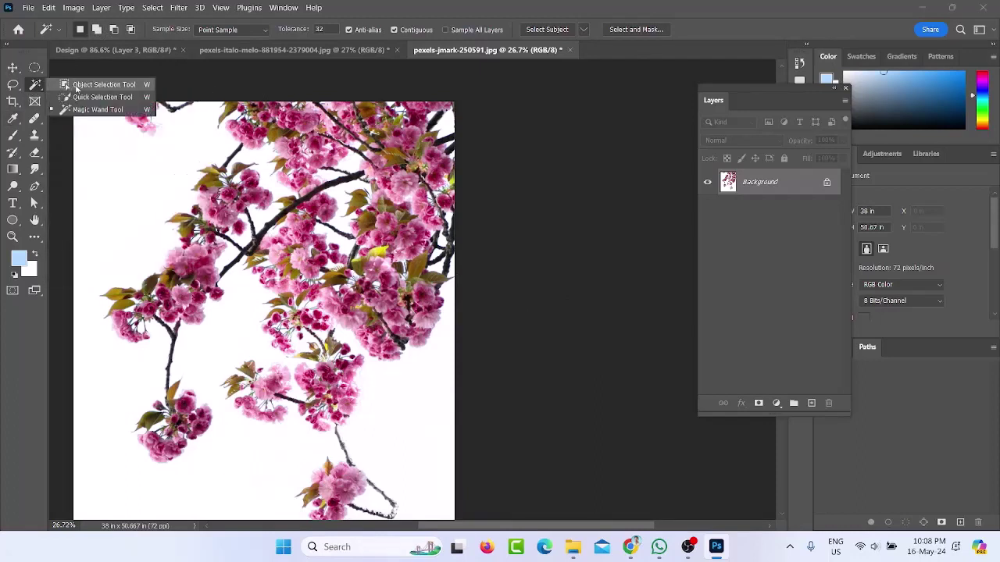
click(12, 84)
right_click(13, 84)
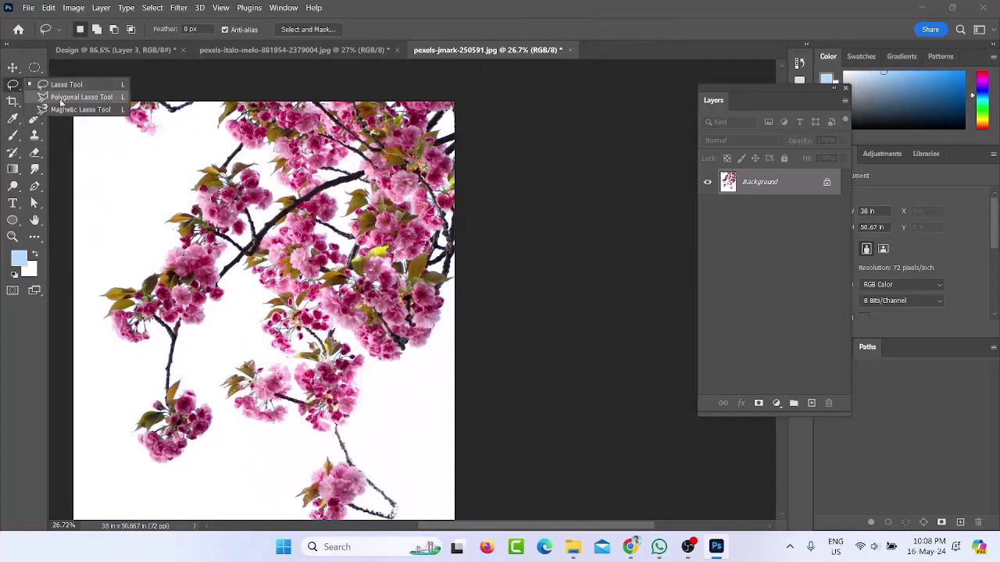
click(34, 84)
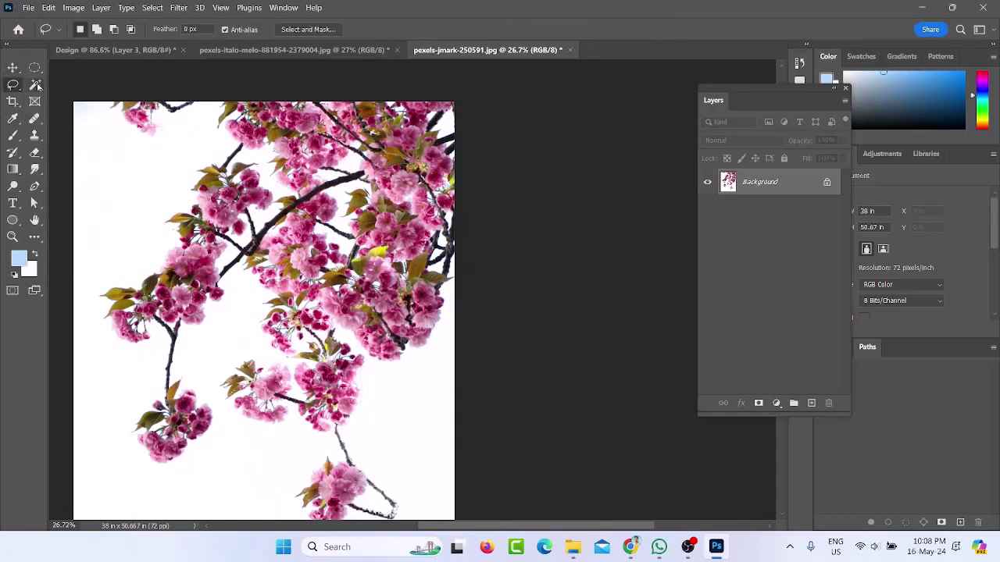
right_click(35, 84)
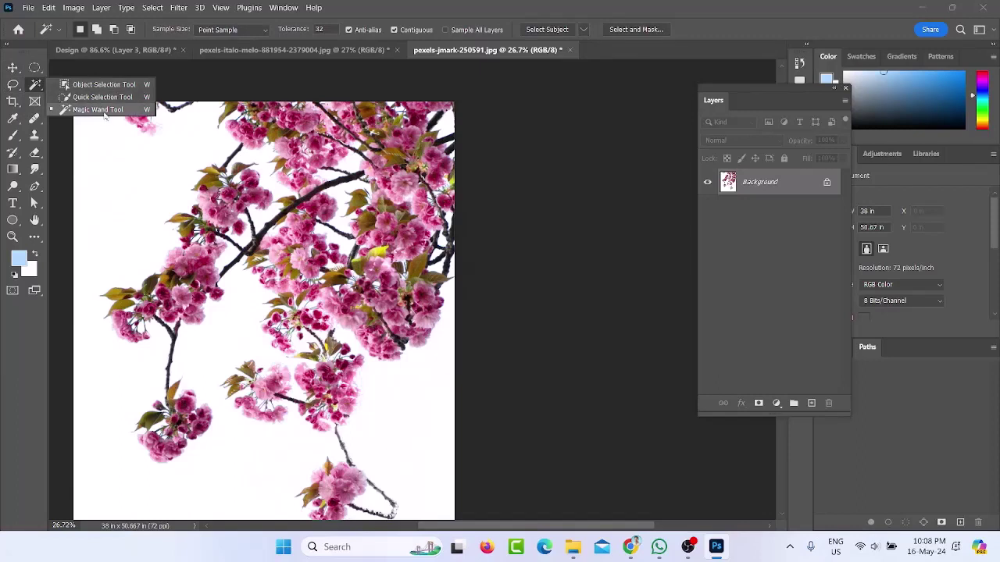
click(153, 8)
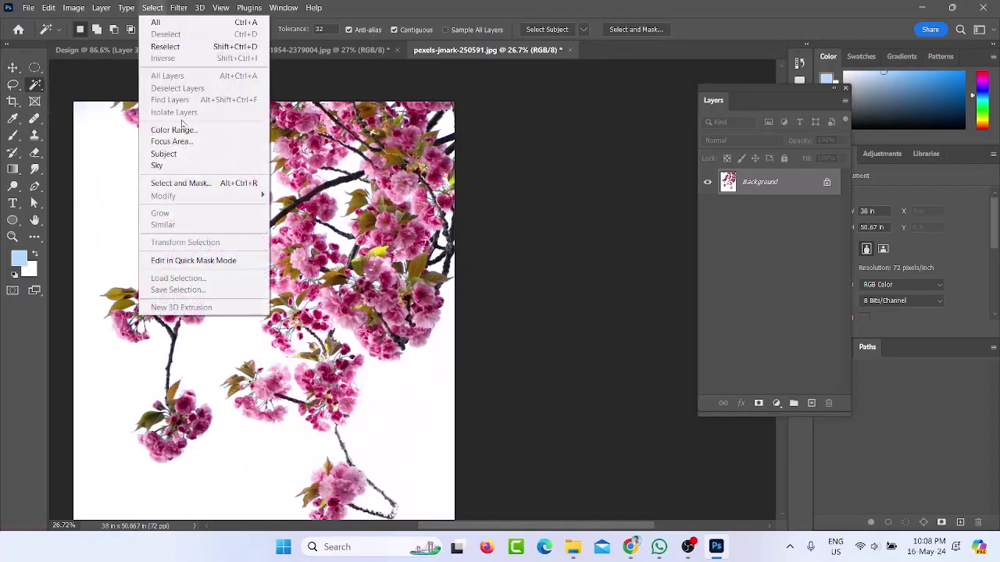
click(14, 71)
Switch to the Google Meet call in Chrome to check the participants, and return to Photoshop
mouse_move(634, 542)
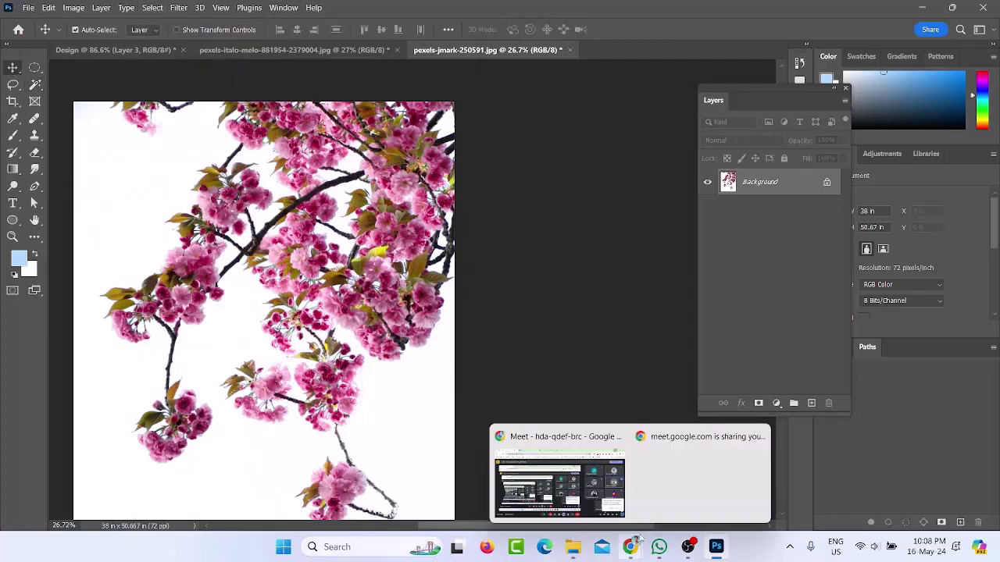
click(598, 457)
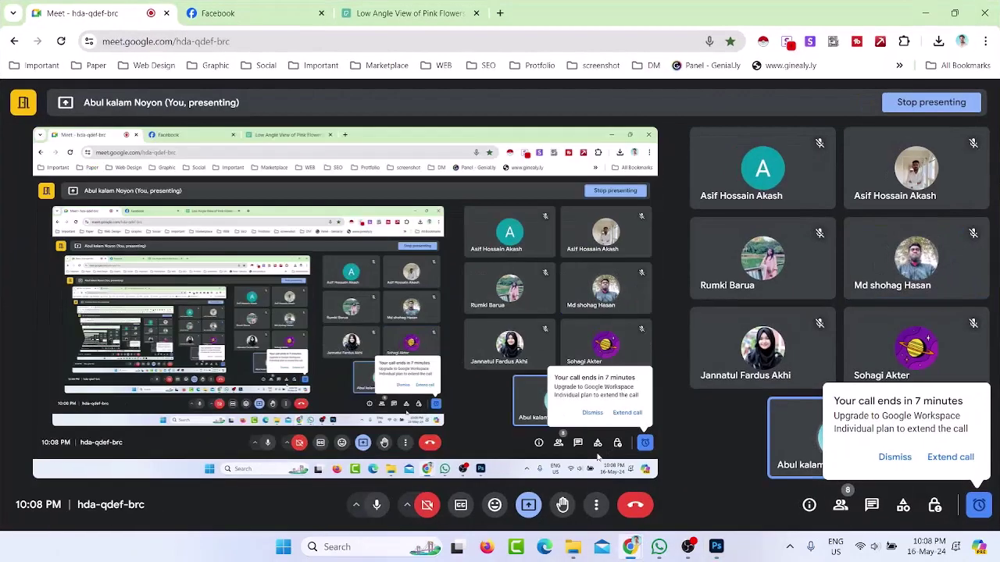
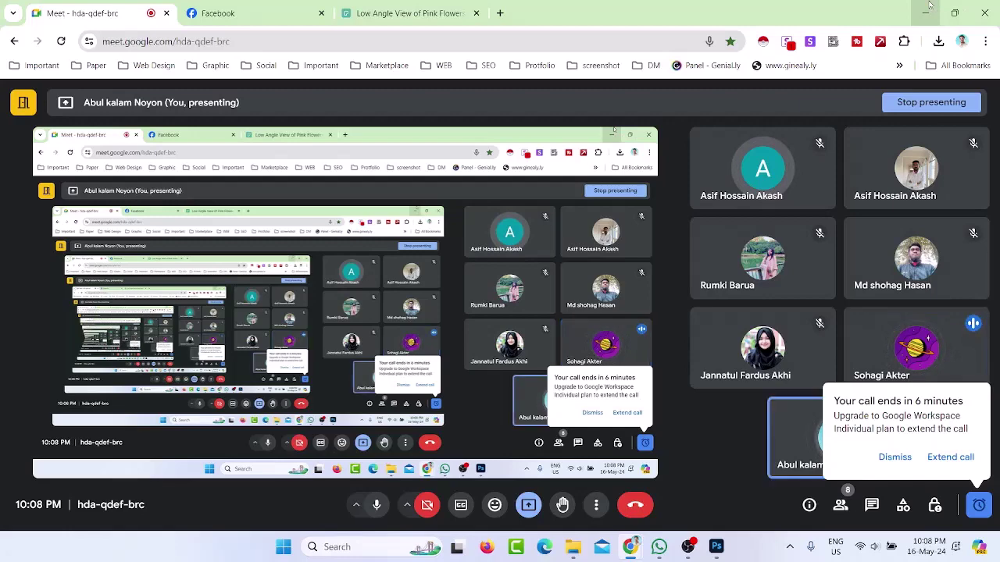
click(928, 7)
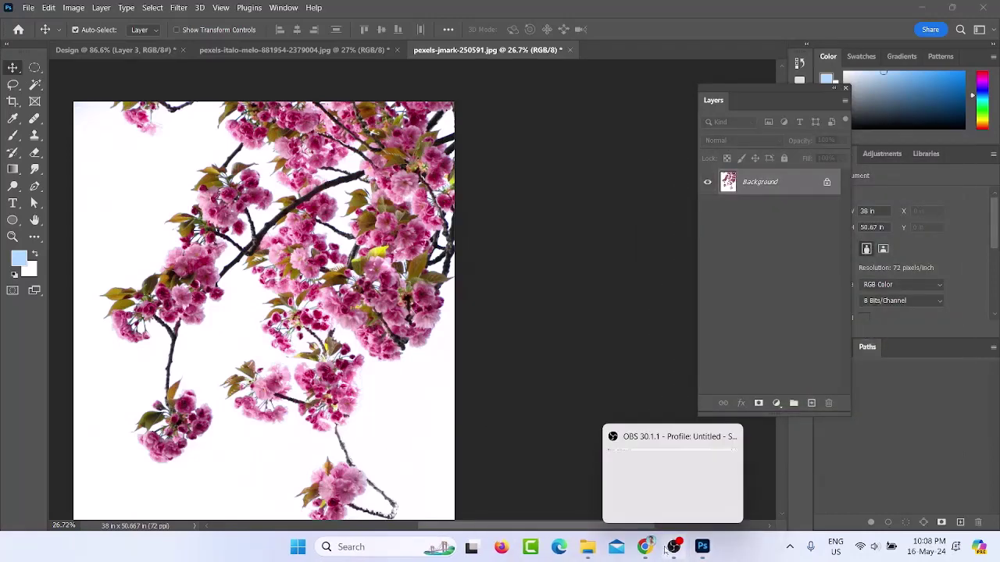
click(702, 547)
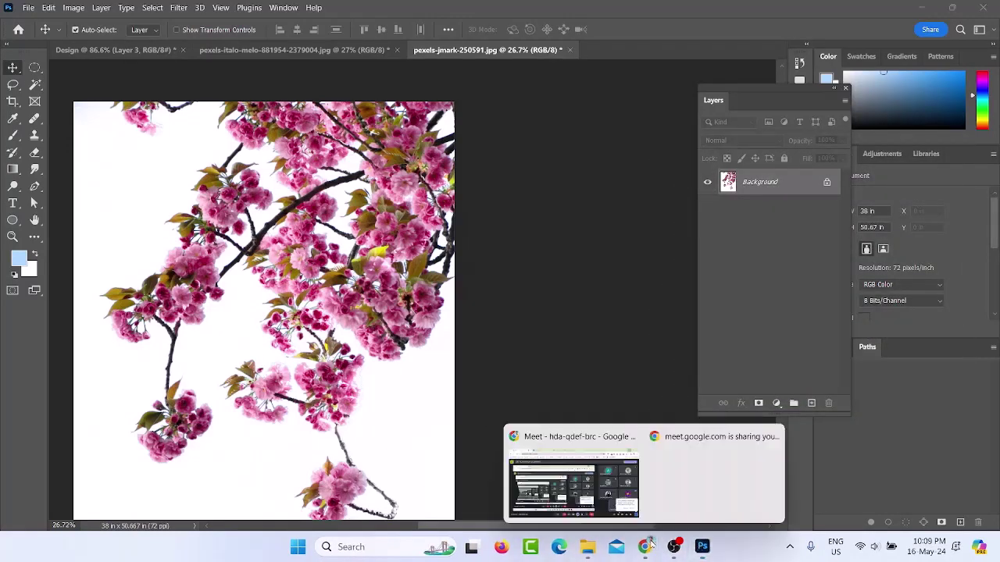
click(570, 475)
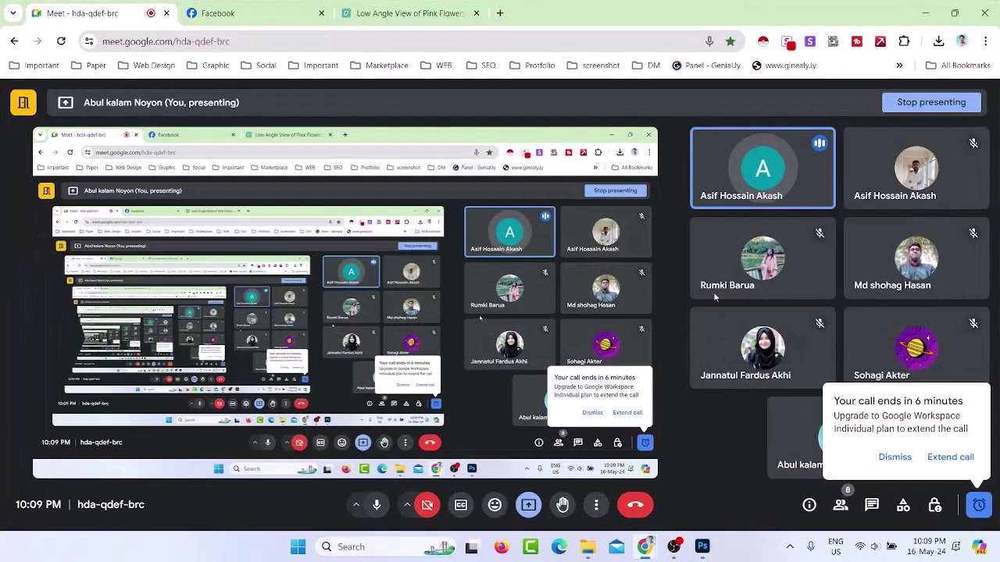
mouse_move(713, 293)
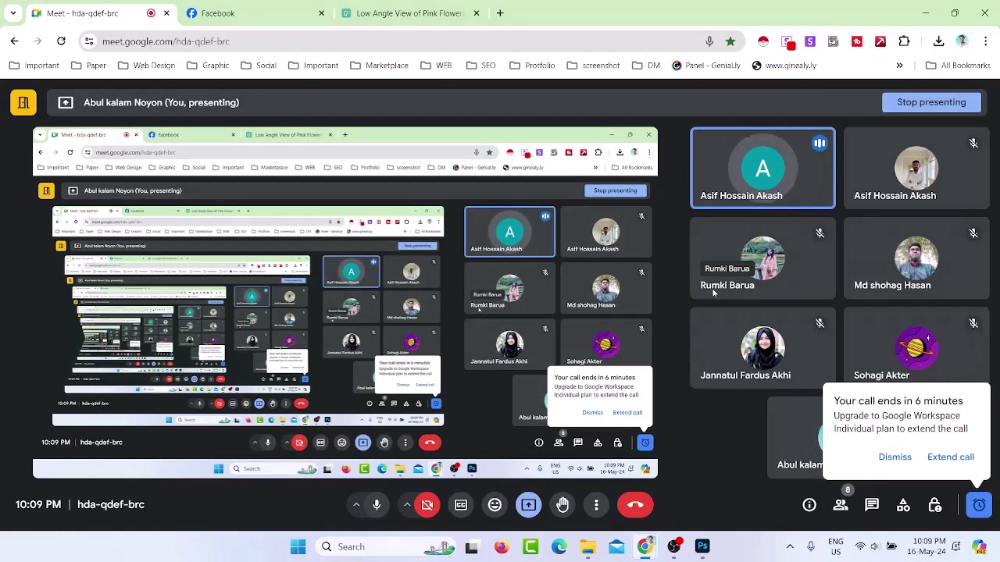
click(925, 13)
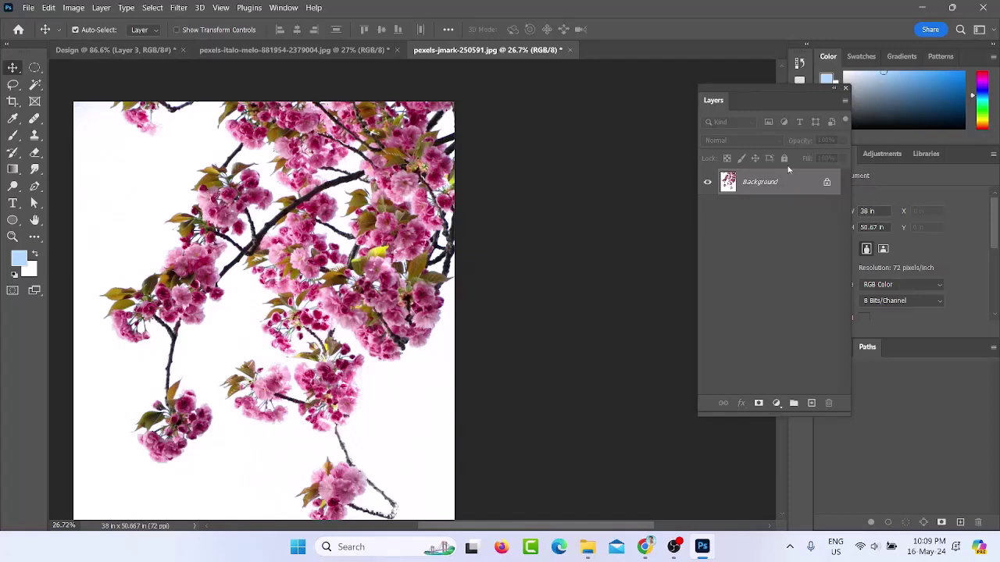
Review the selection tools available in the Lasso, Pen and Magic Wand tool groups
click(15, 85)
right_click(15, 85)
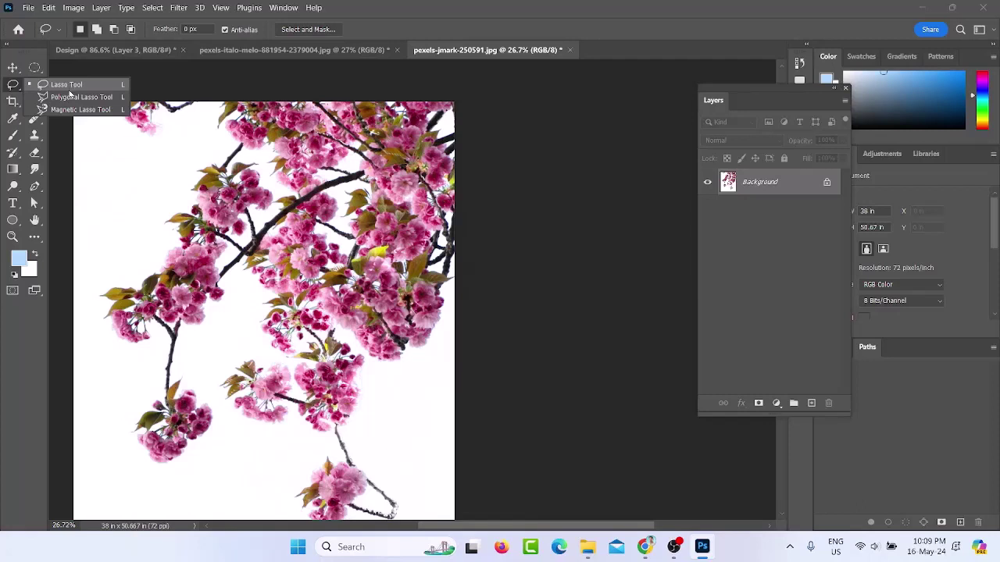
click(34, 185)
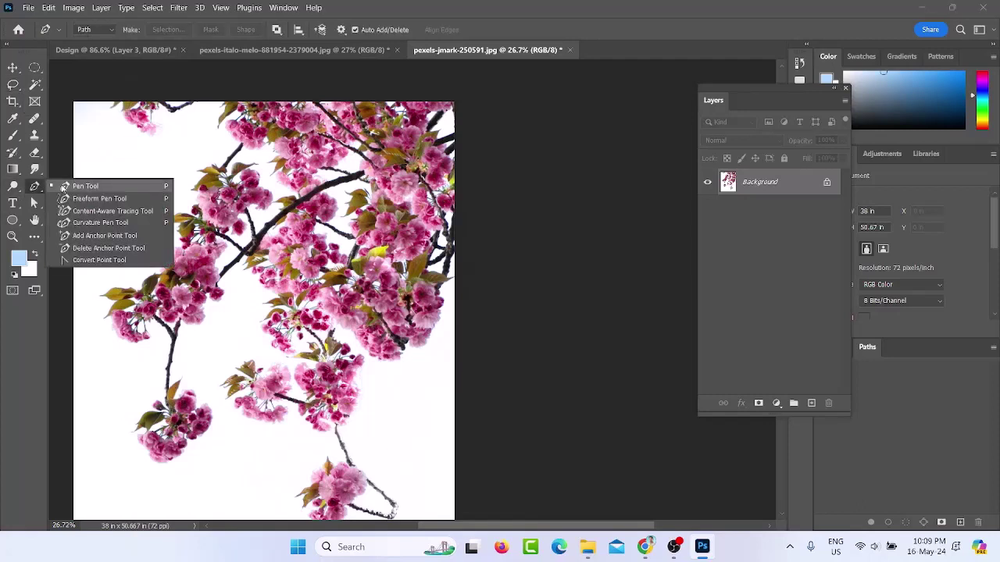
click(63, 187)
click(33, 87)
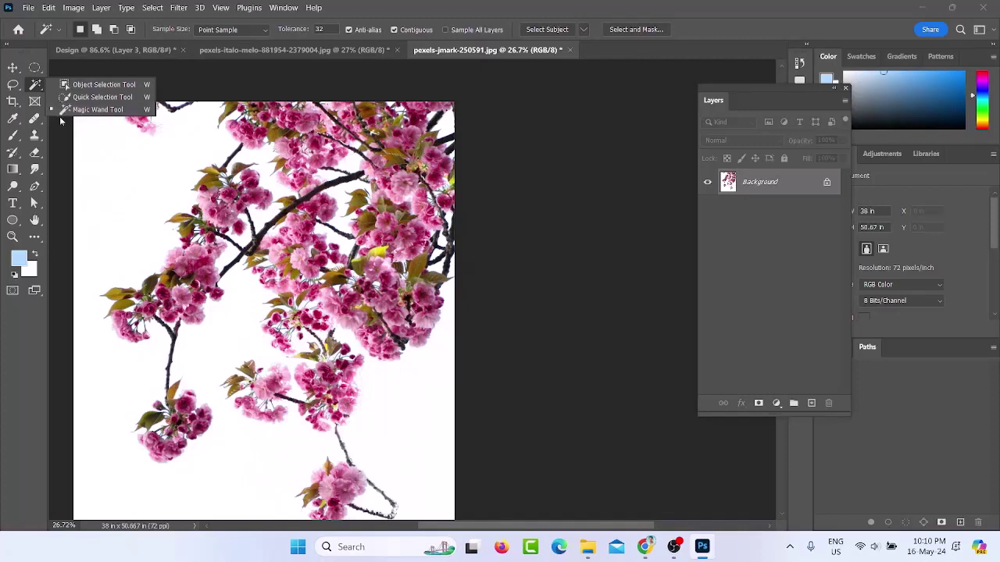
click(19, 69)
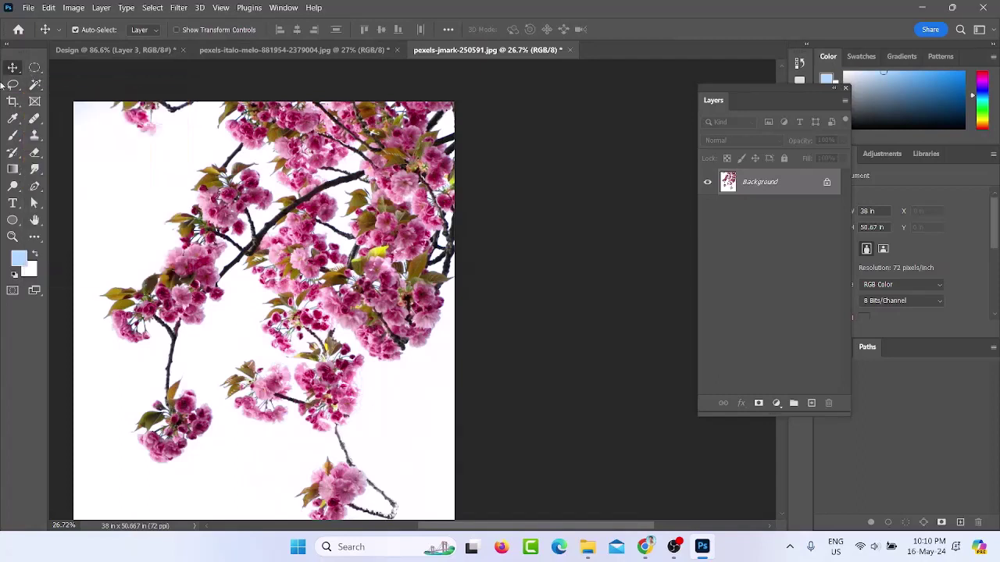
click(13, 86)
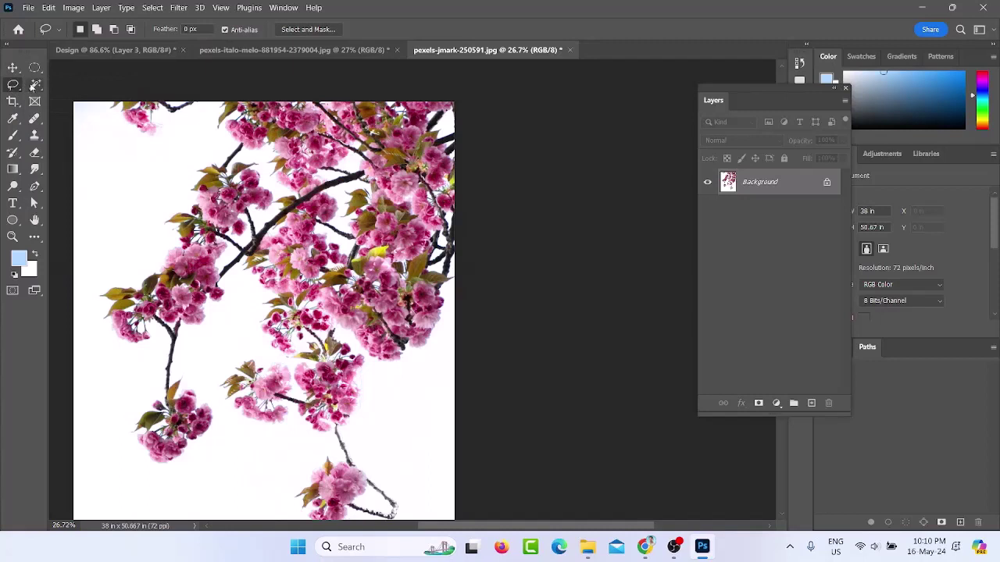
click(34, 86)
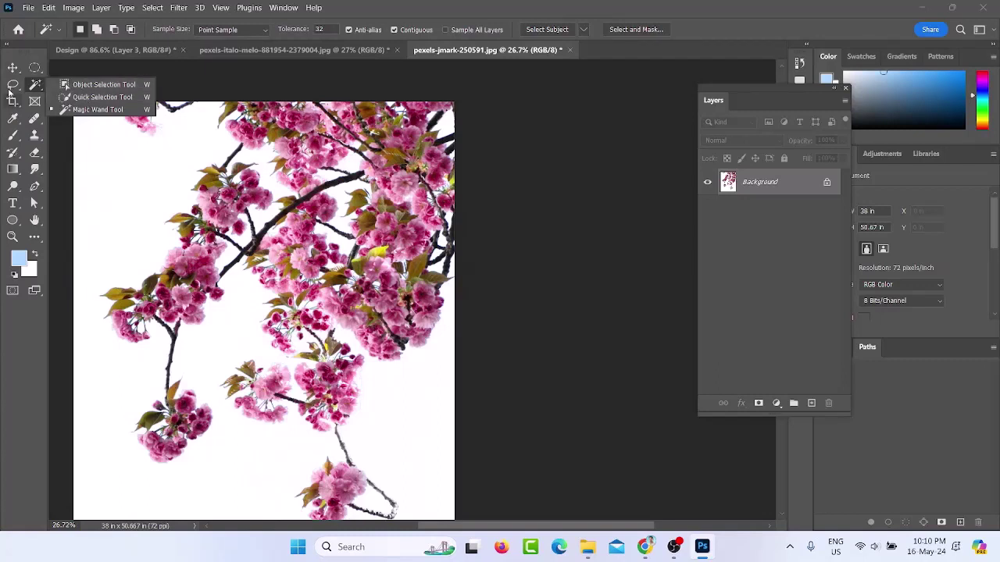
Activate the Lasso tool and switch to the portrait document pexels-italo-melo-881954-2379004.jpg
click(13, 86)
click(320, 50)
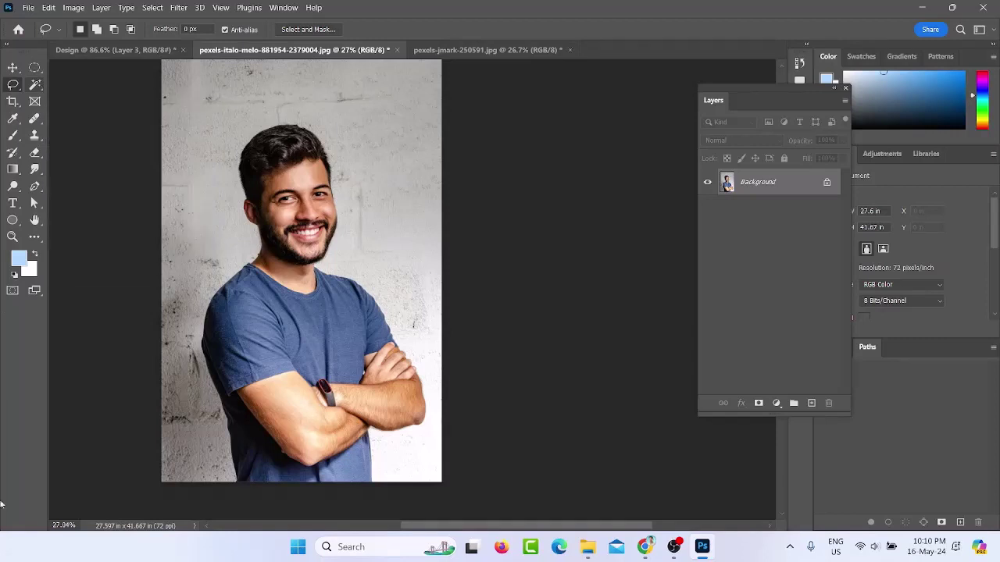
click(673, 547)
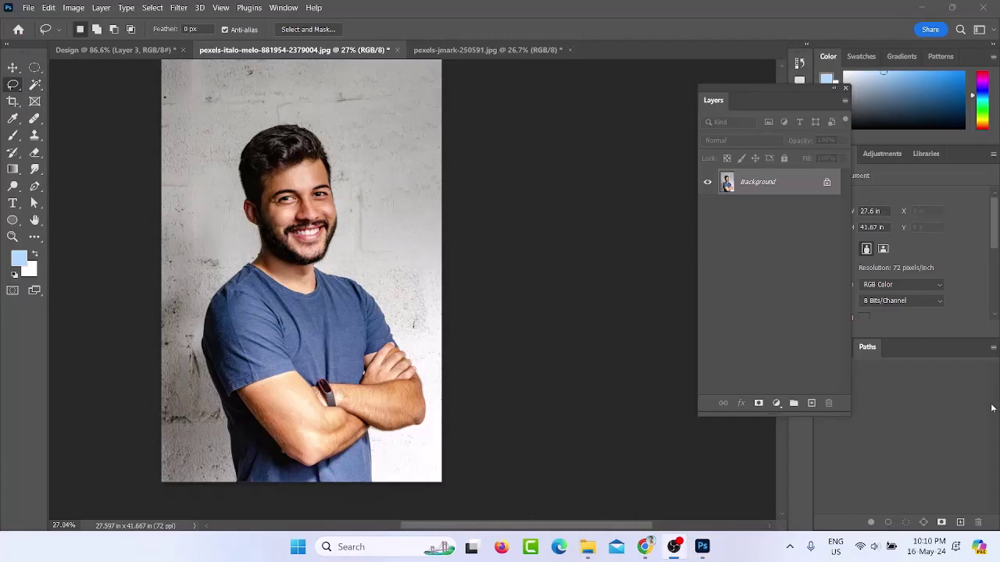
click(924, 7)
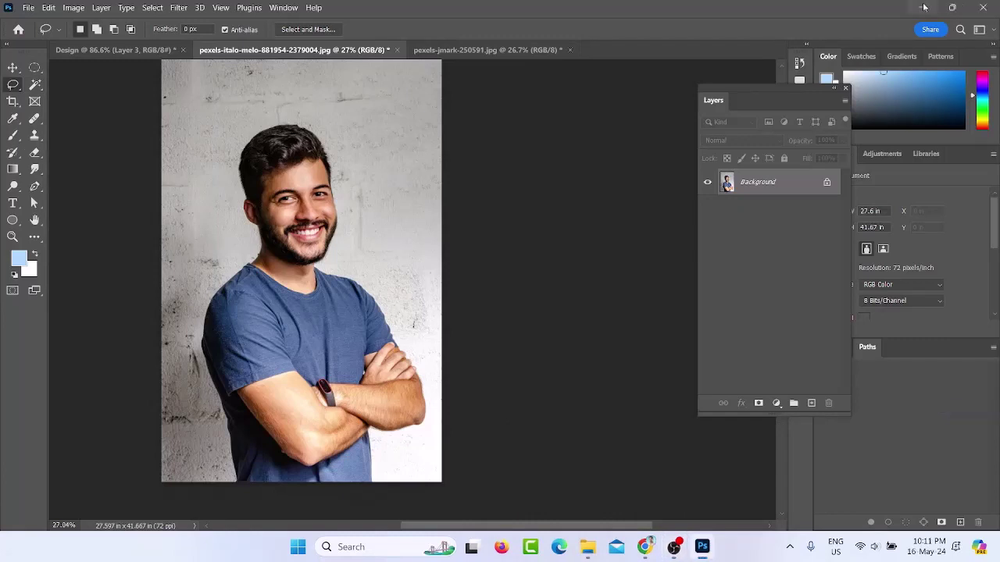
click(674, 547)
click(983, 408)
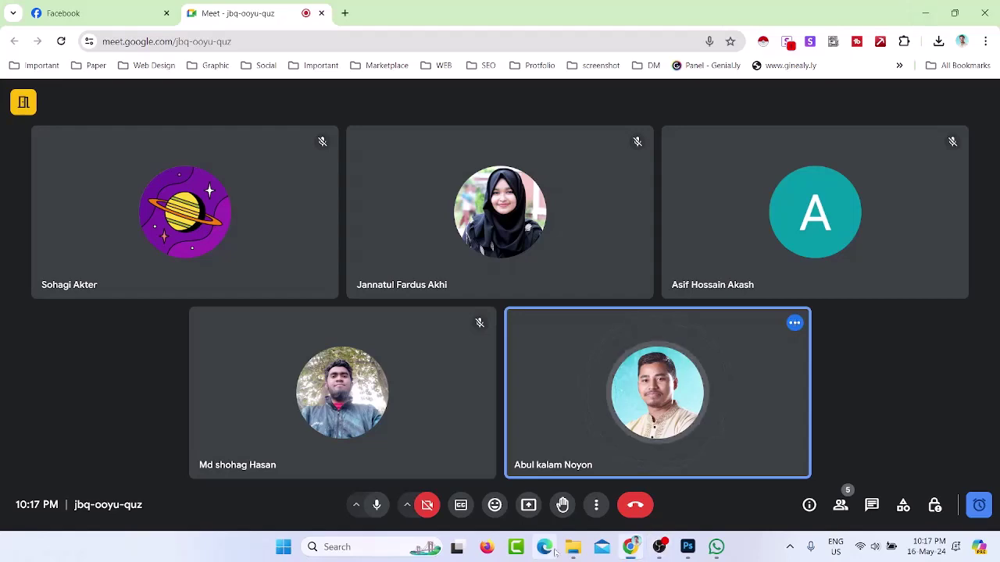
Present the entire screen in the Google Meet call and switch to Photoshop
click(529, 508)
click(592, 117)
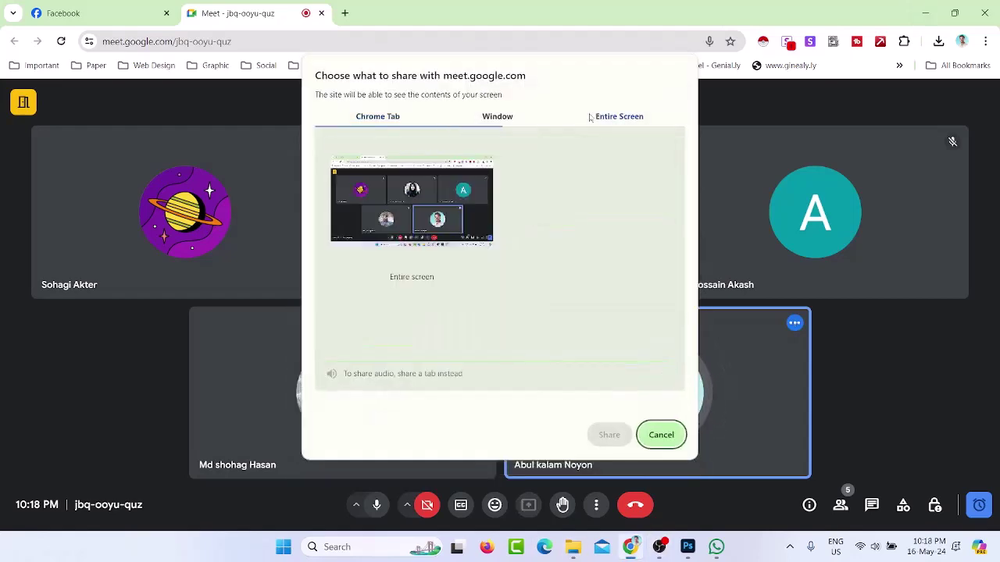
click(411, 202)
click(609, 434)
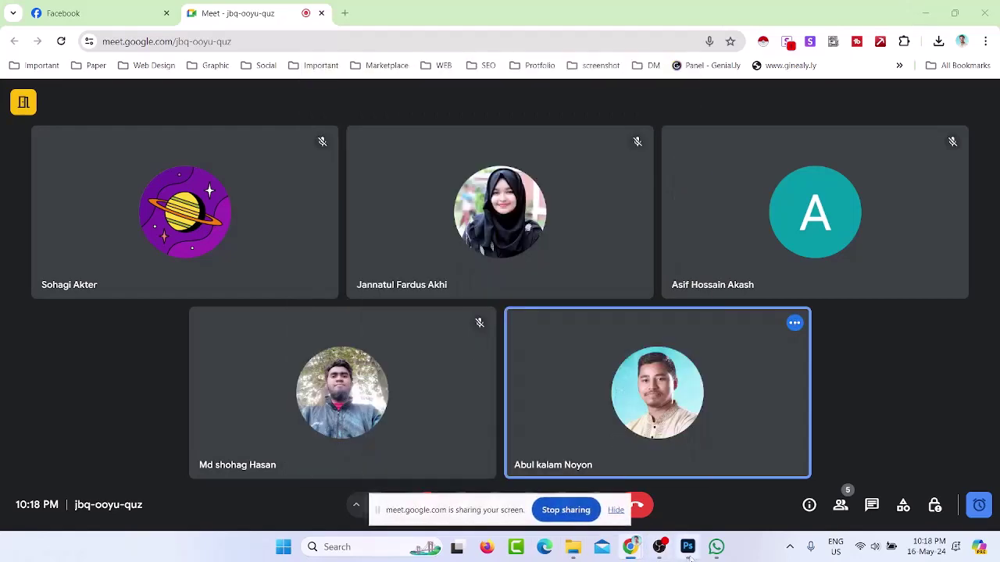
click(688, 552)
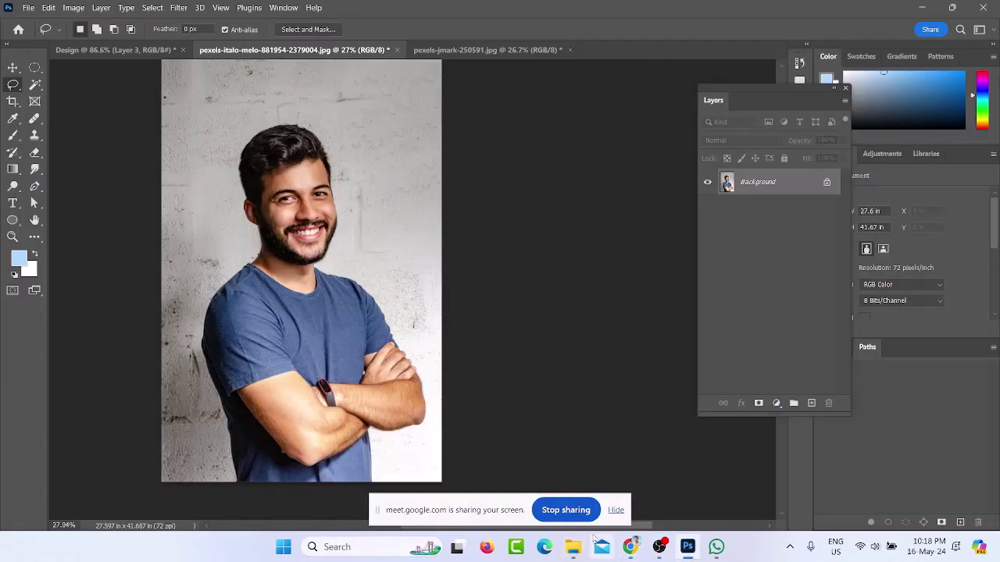
Hide the screen-sharing notice, and close the blossom and portrait photos without saving their changes
click(615, 509)
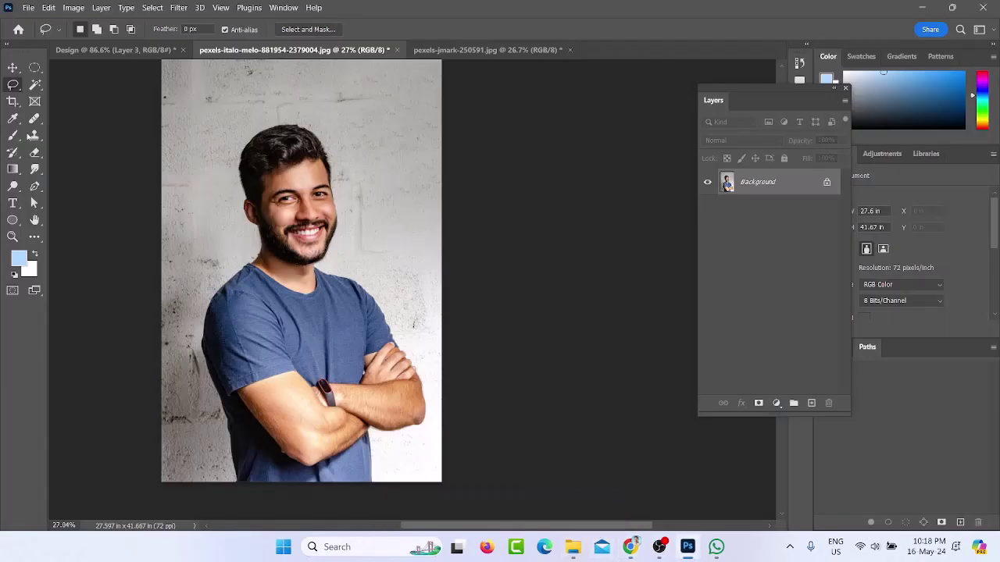
click(29, 85)
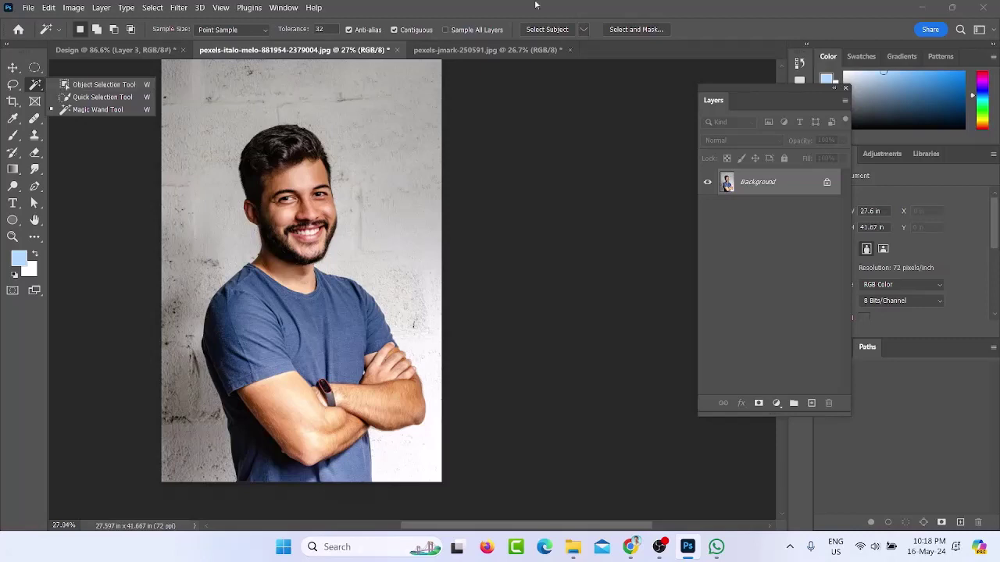
click(461, 49)
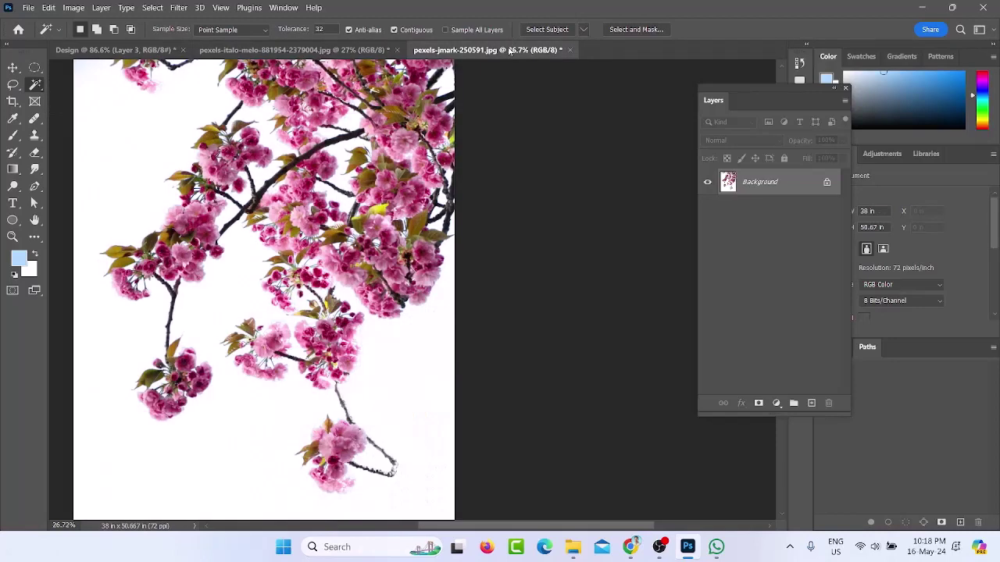
right_click(509, 50)
click(536, 69)
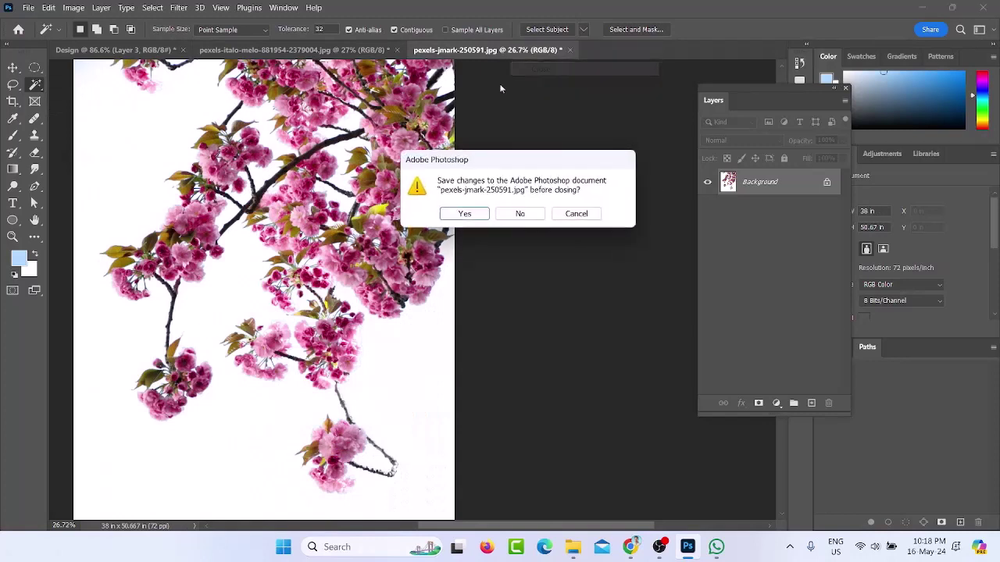
click(520, 213)
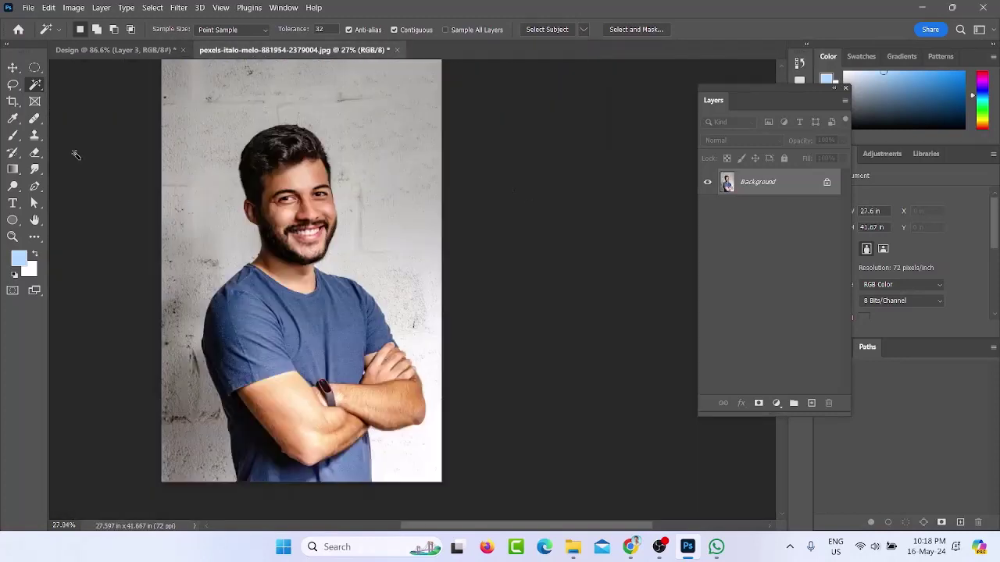
right_click(261, 52)
click(292, 73)
click(516, 212)
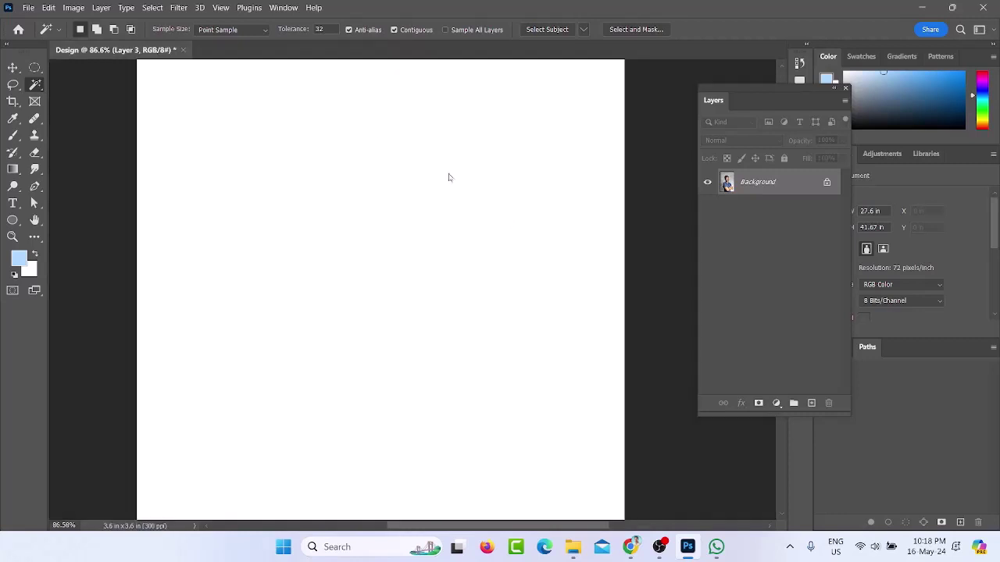
Activate the Elliptical Marquee tool and delete Layer 3, Layer 2 and Layer 1 from the Design document
click(37, 89)
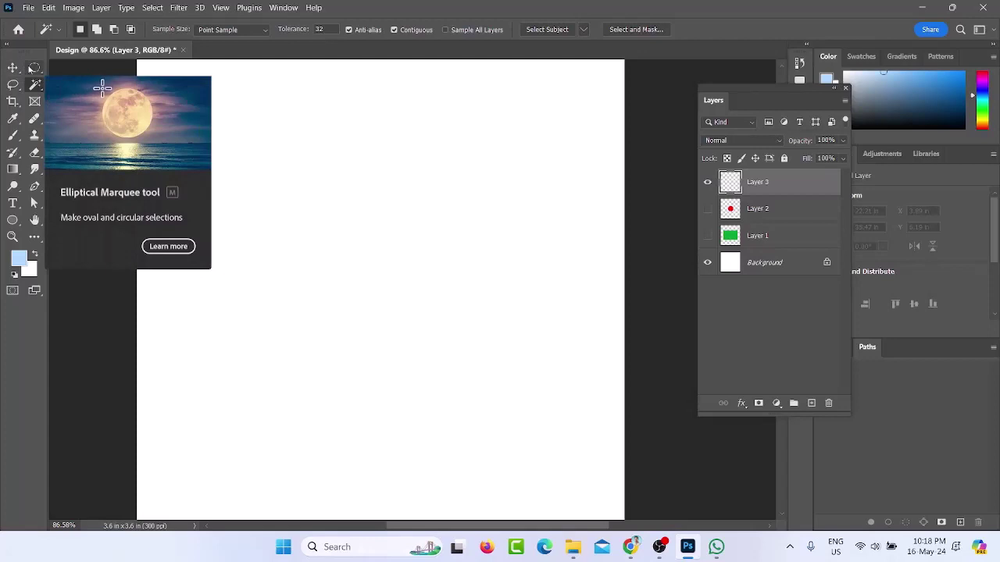
click(34, 68)
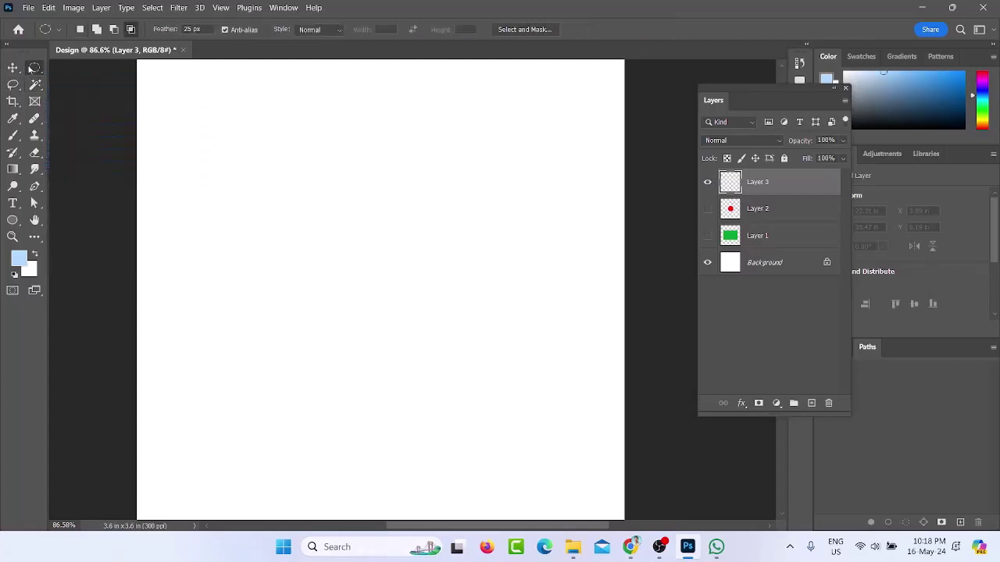
click(708, 182)
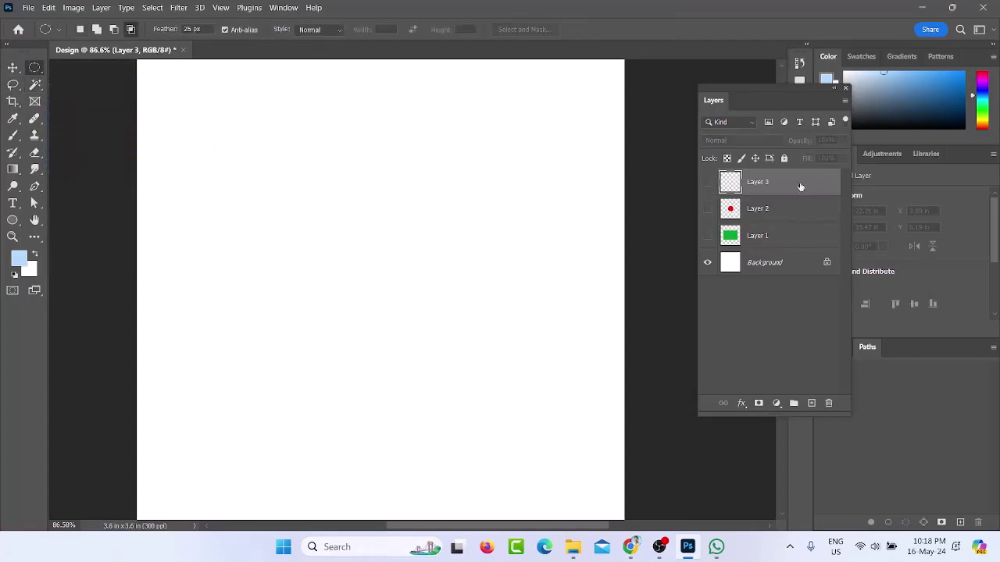
drag(773, 195, 829, 403)
drag(767, 184, 829, 403)
drag(765, 189, 829, 402)
click(29, 7)
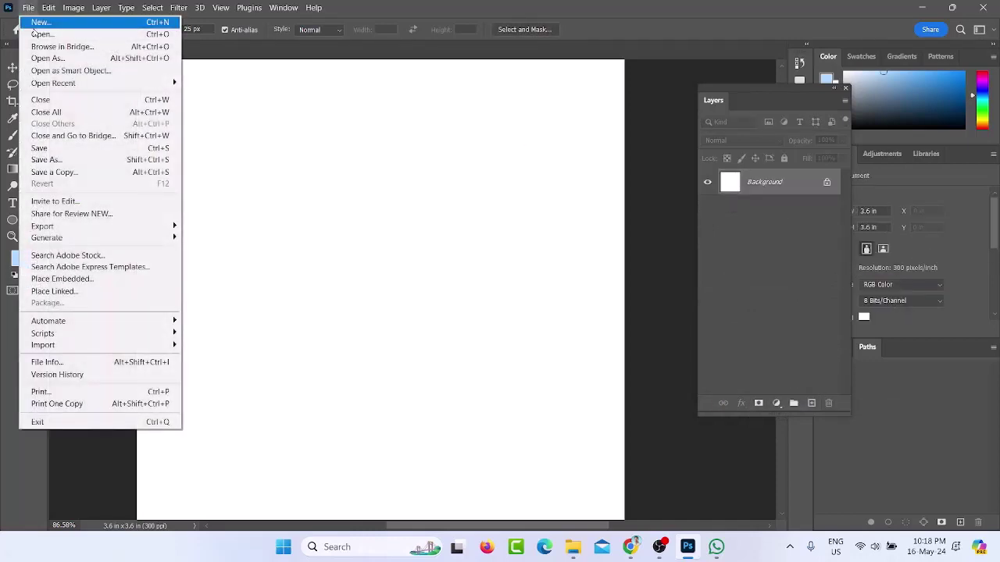
click(39, 23)
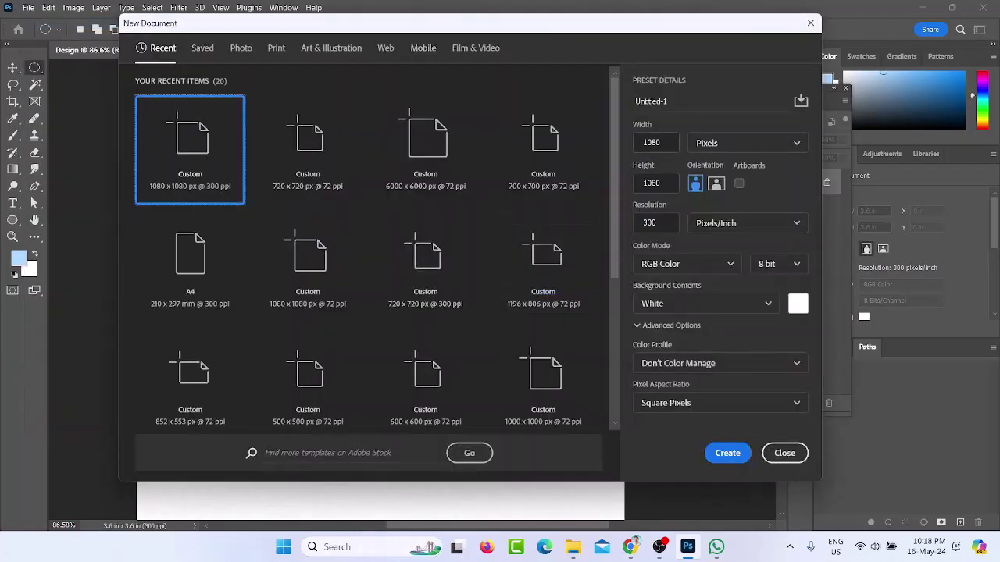
click(785, 454)
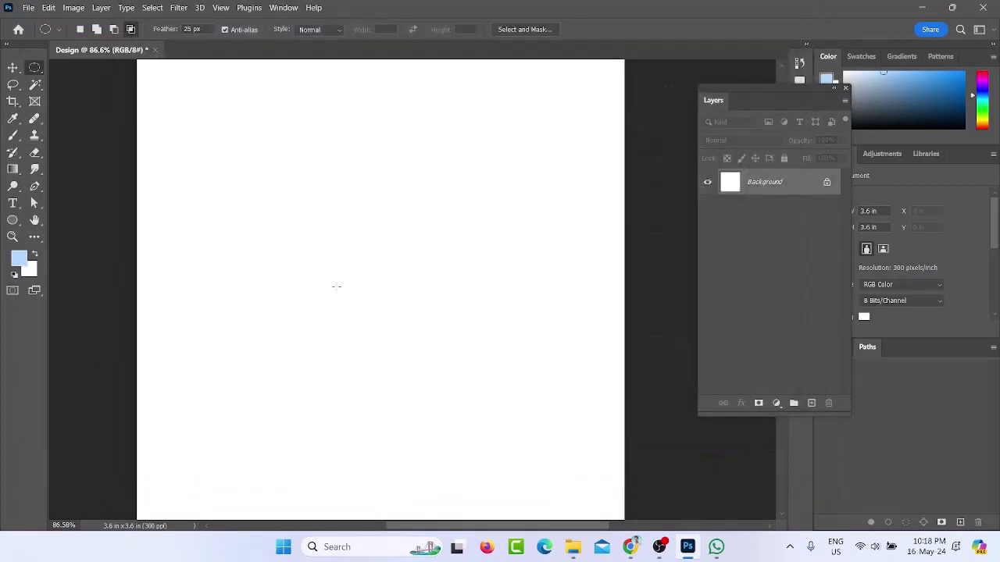
Try to make a leaf-shaped selection by intersecting two ellipses with a 25 px feather
right_click(33, 68)
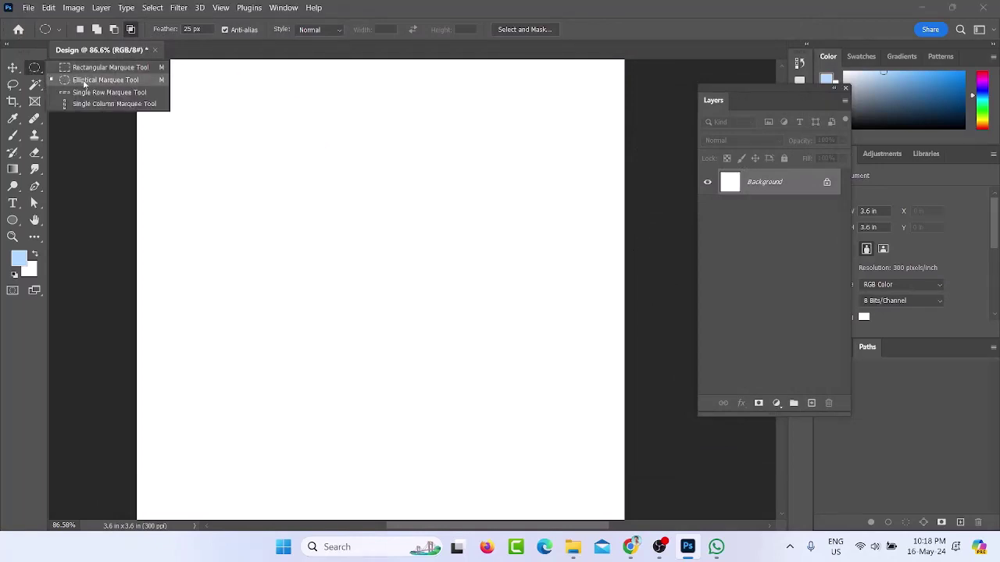
click(84, 81)
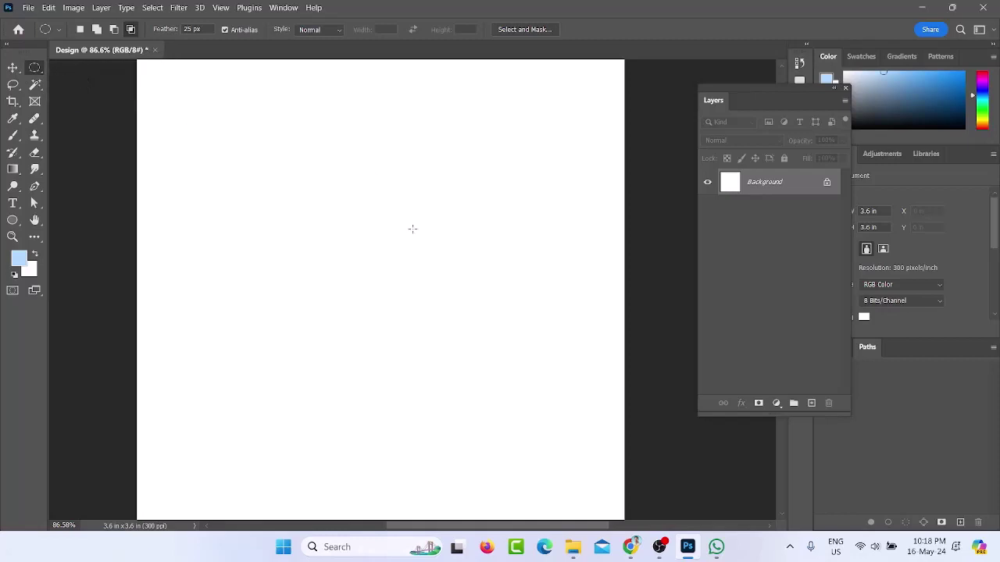
drag(355, 240, 420, 328)
drag(428, 223, 486, 275)
key(ctrl+z)
Set the feather to 0 px and intersect two elliptical selections into a leaf shape about 0.31 by 0.72 in
click(192, 29)
click(316, 180)
text(8)
drag(303, 197, 367, 286)
drag(399, 196, 466, 255)
Fill the leaf selection with magenta dc2986 on a new layer and deselect it
click(810, 403)
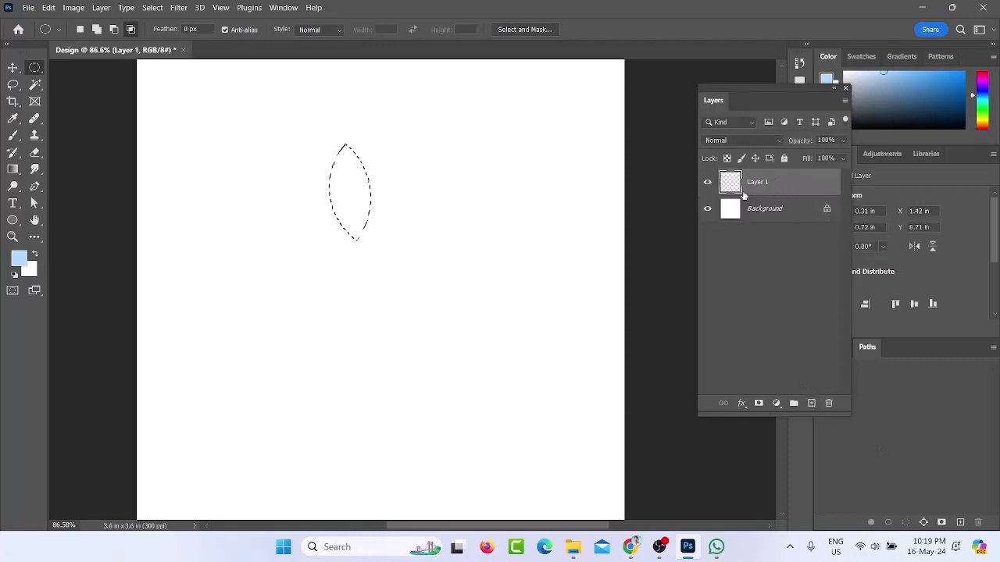
click(22, 260)
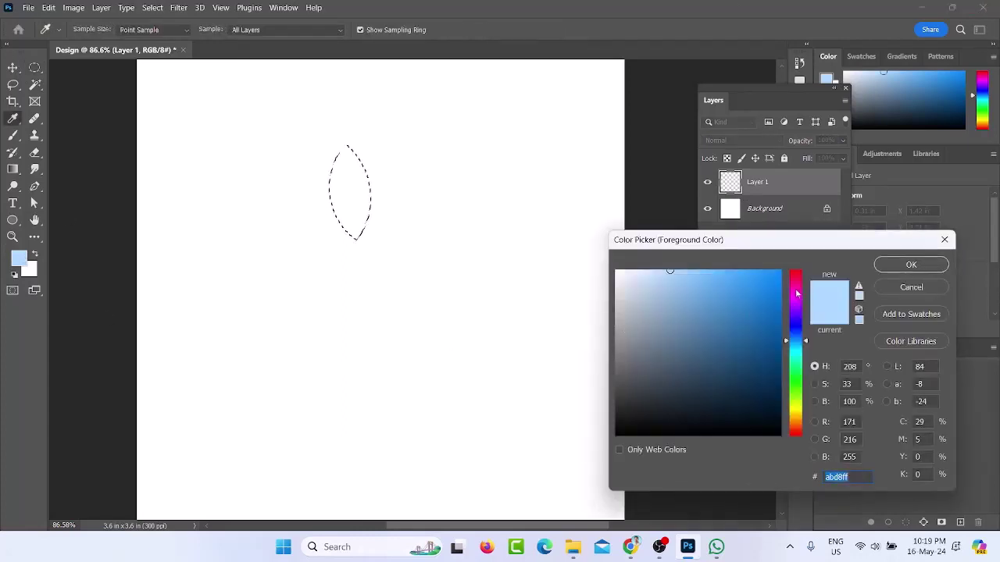
mouse_move(796, 294)
mouse_down()
mouse_move(796, 278)
mouse_move(765, 283)
mouse_move(775, 276)
mouse_move(797, 285)
mouse_move(764, 305)
mouse_move(750, 293)
mouse_up()
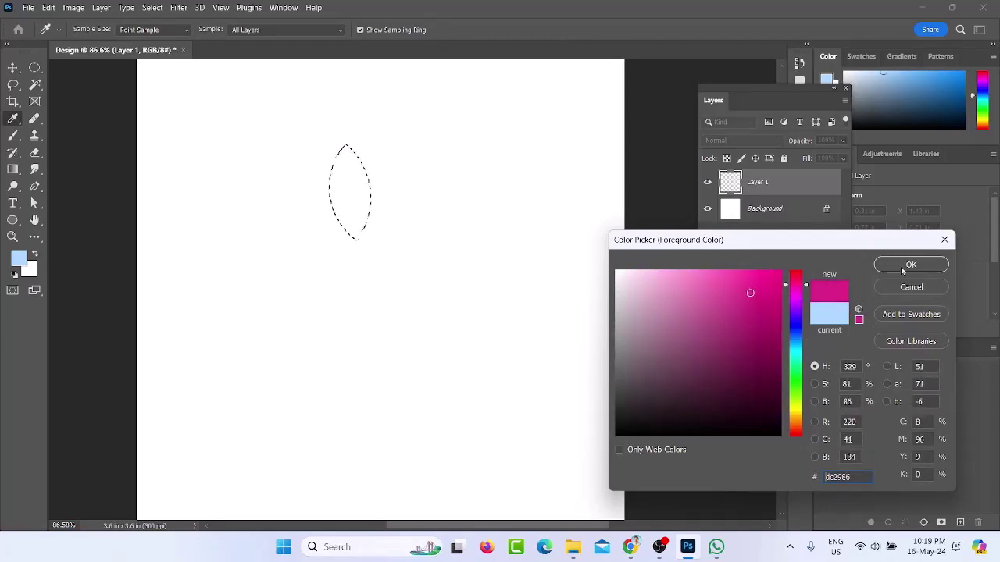
click(905, 266)
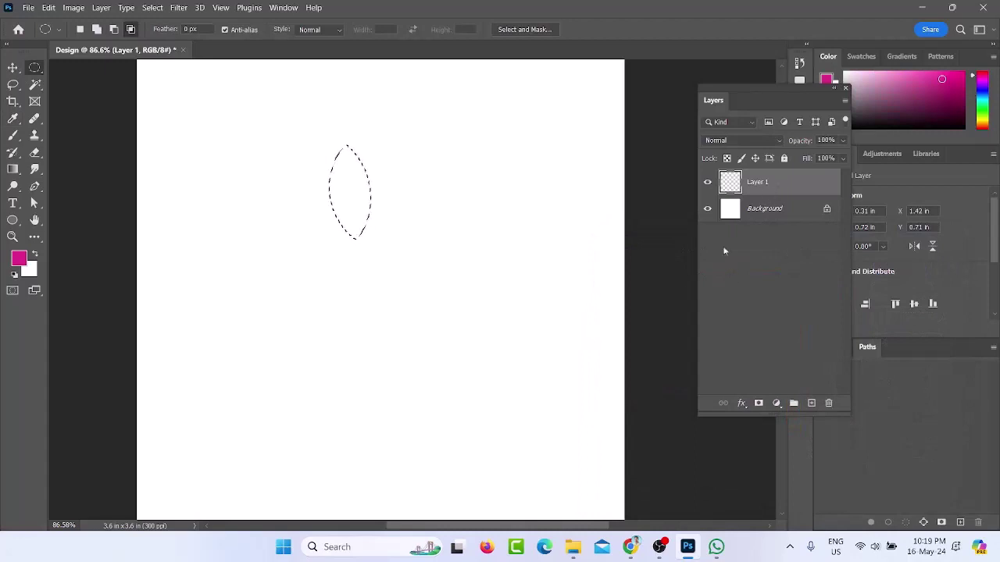
key(alt+BackSpace)
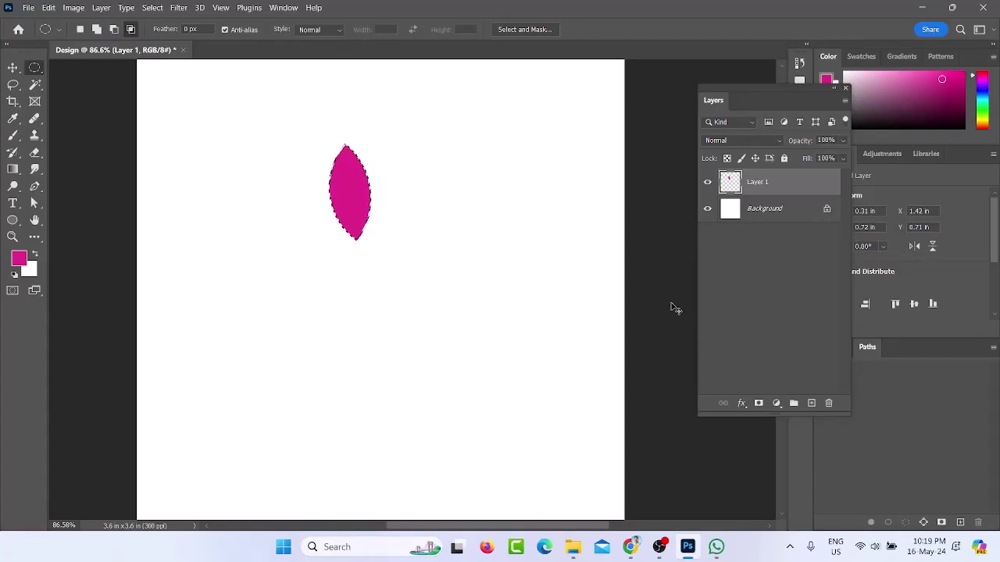
key(ctrl+d)
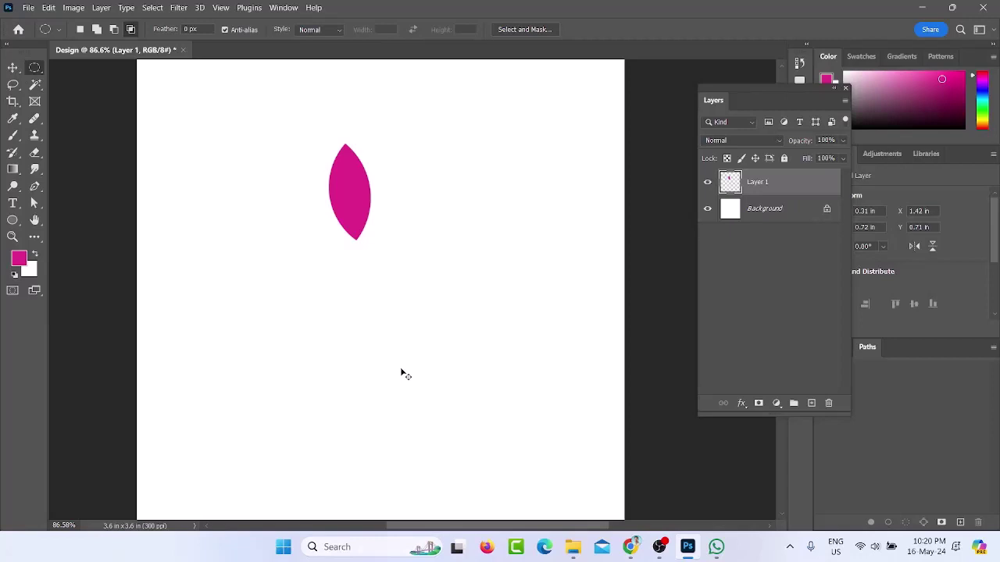
Duplicate the petal layer and rotate the copy about 52.81° around the petal's lower tip
key(ctrl+j)
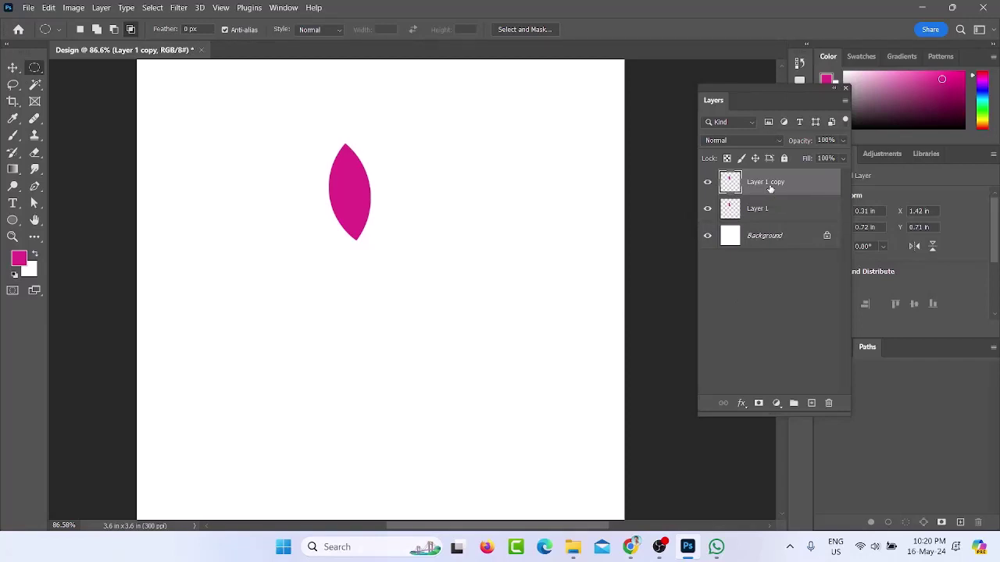
key(ctrl+t)
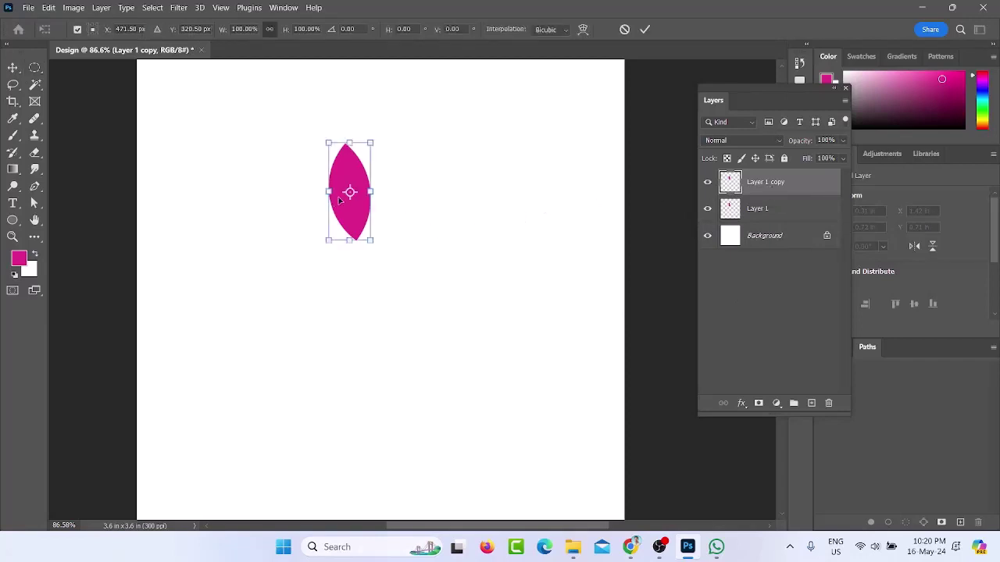
click(11, 71)
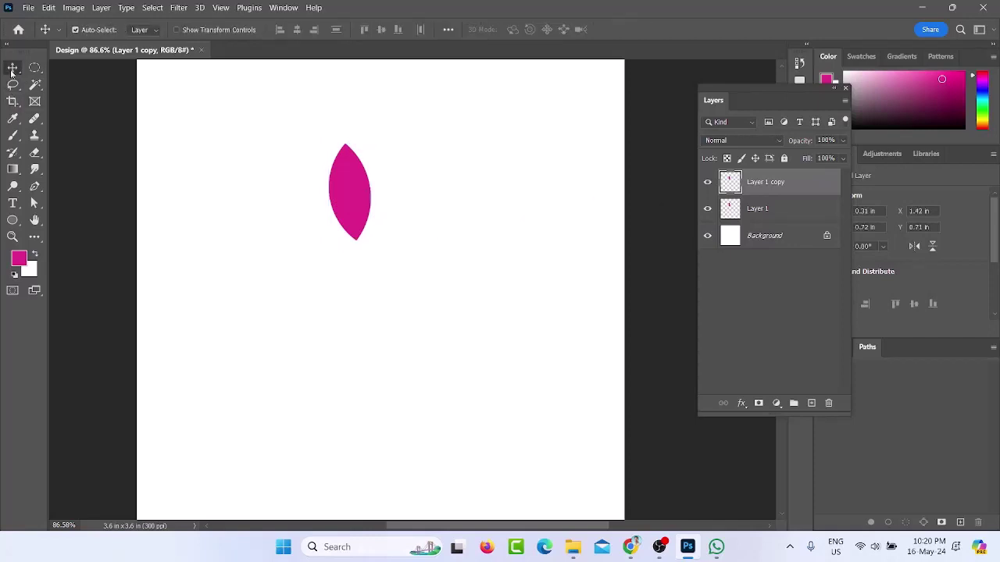
click(50, 8)
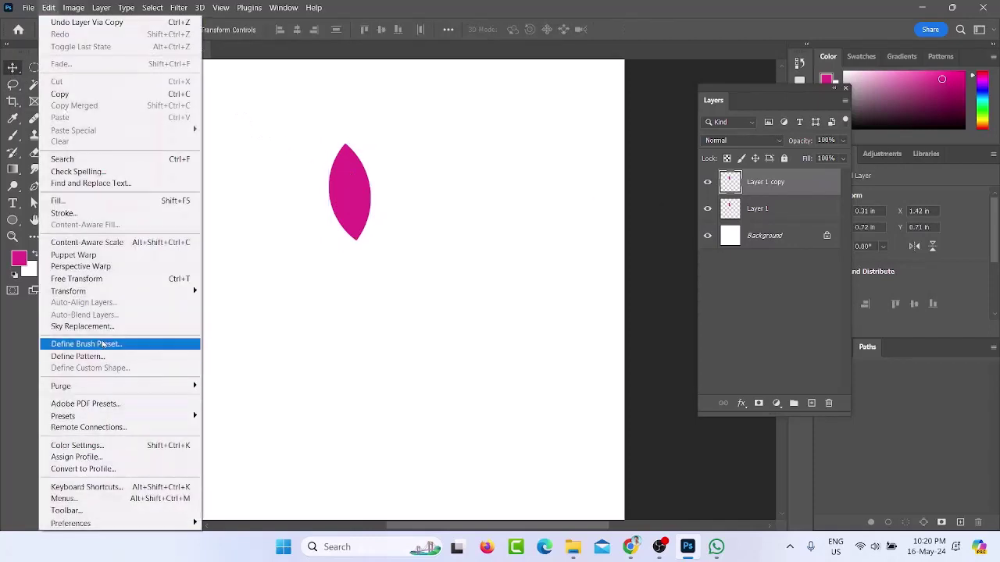
click(93, 282)
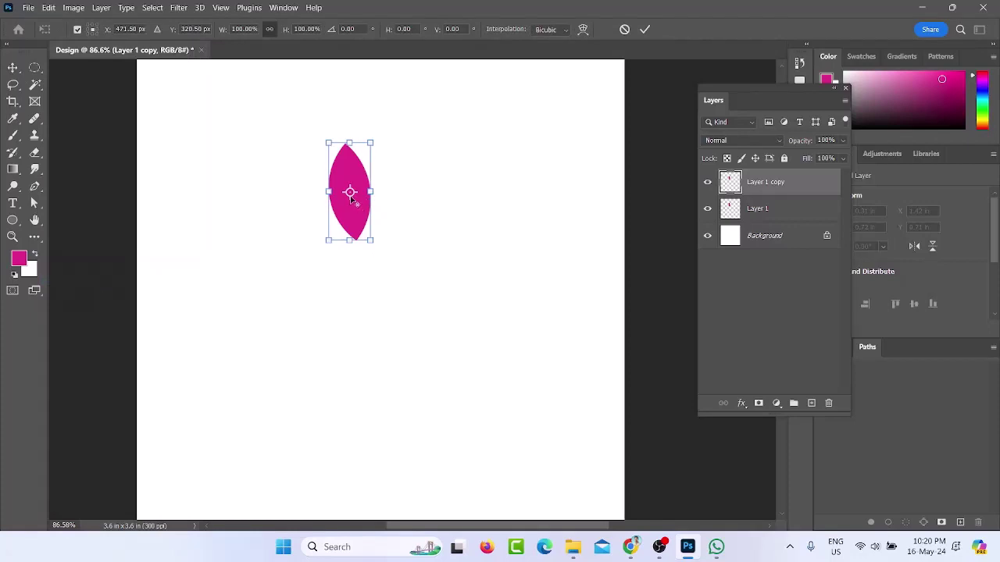
scroll(350, 193, up, 5)
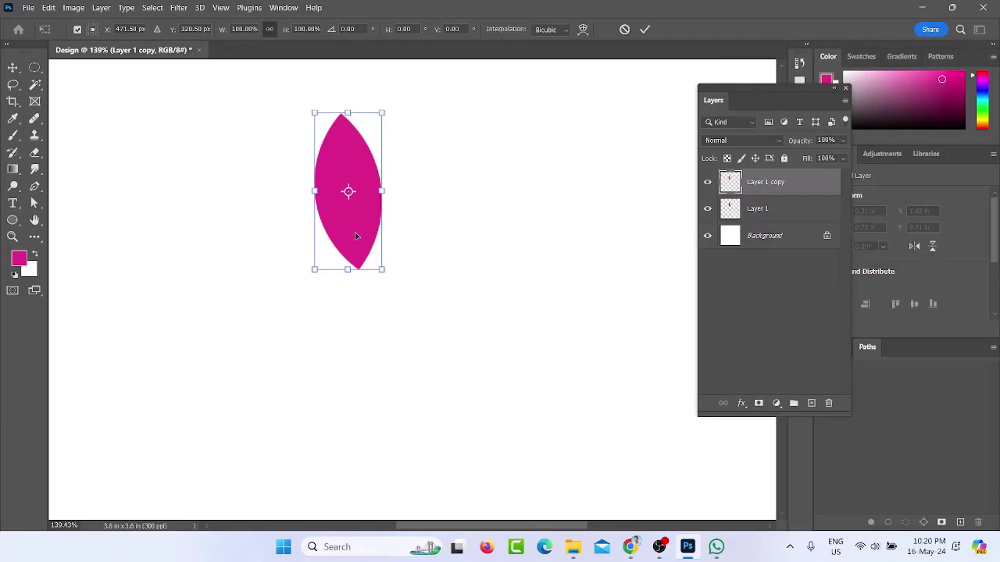
drag(349, 194, 358, 271)
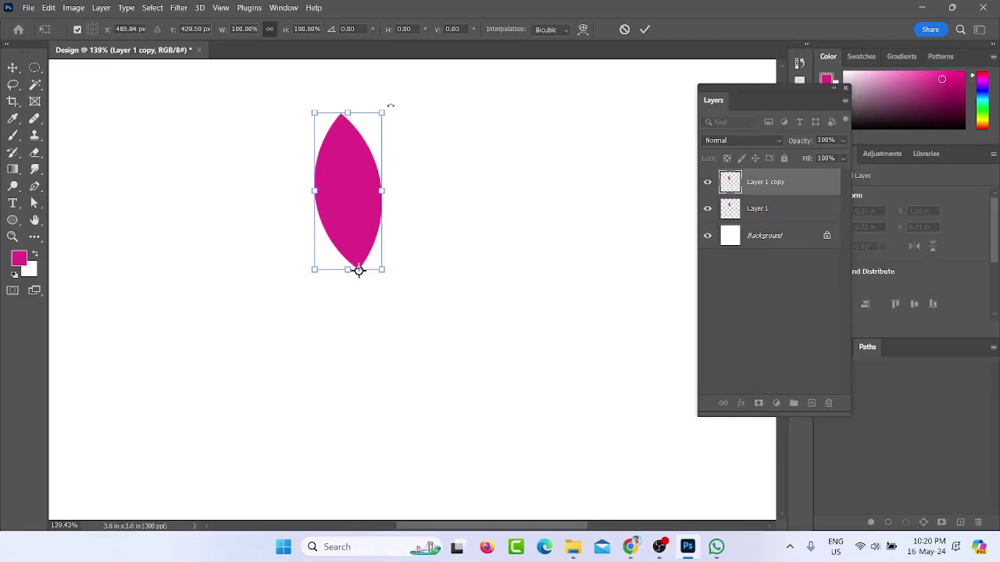
drag(390, 104, 478, 211)
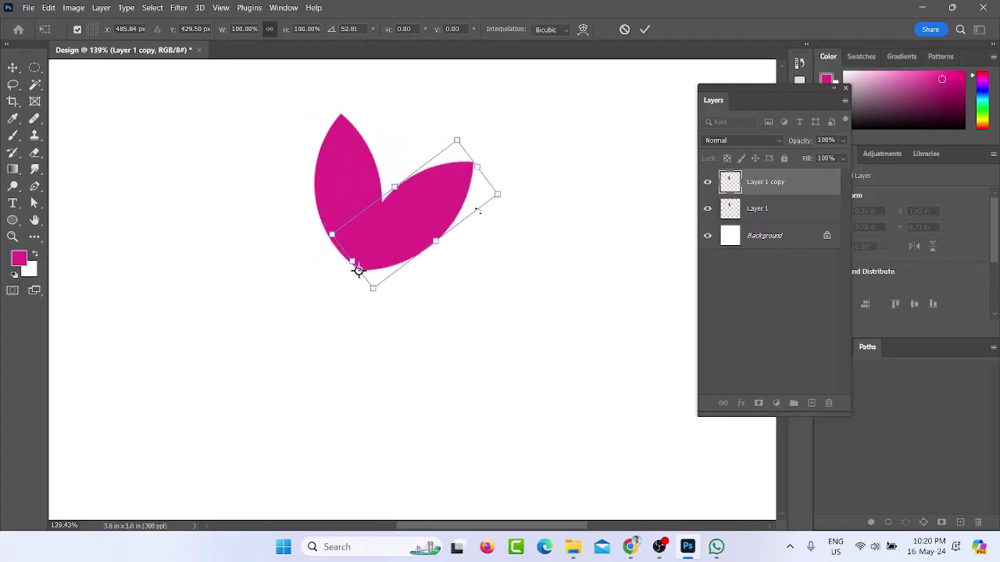
click(13, 68)
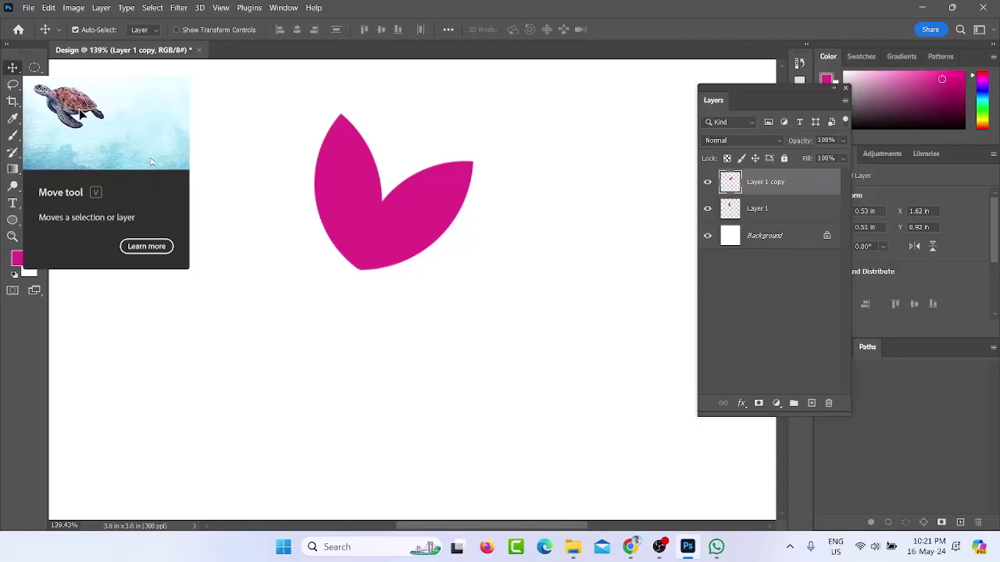
Repeat the rotated duplication of the petal five times to complete a seven-petal flower
key(ctrl)
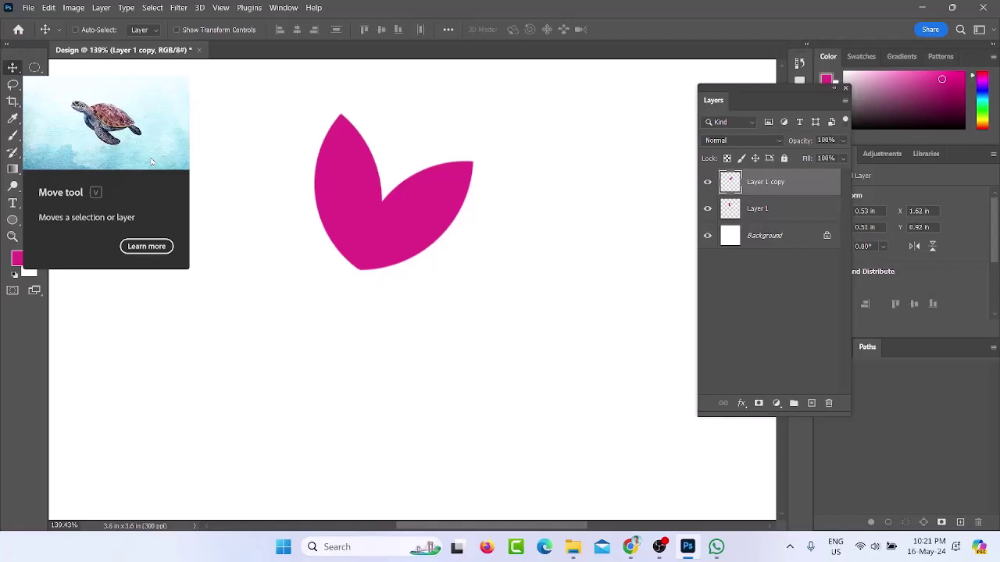
key(ctrl+alt+shift+t)
key(ctrl+alt+shift+t)
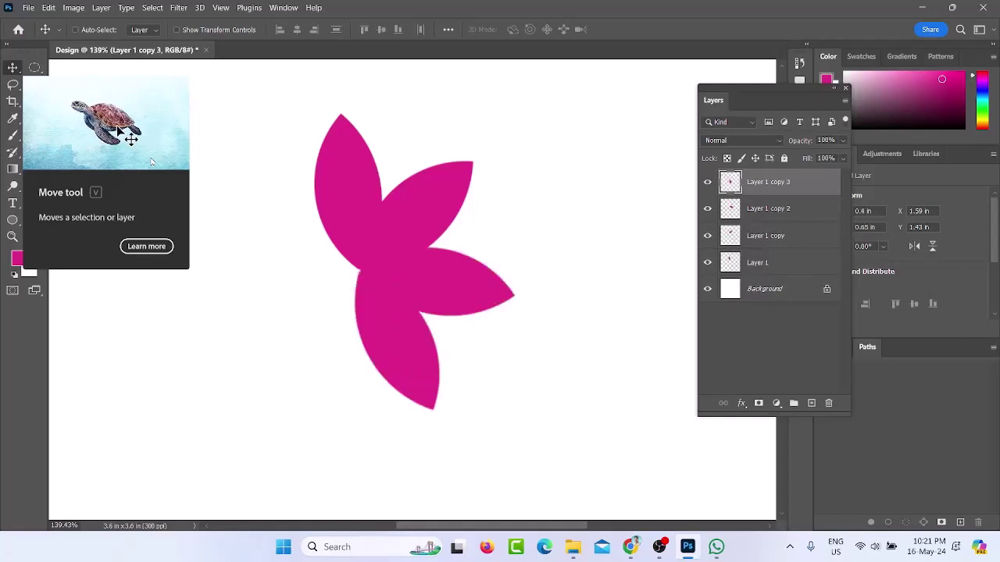
key(ctrl+alt+shift+t)
key(ctrl+alt+shift+t)
key(ctrl+alt+shift+t)
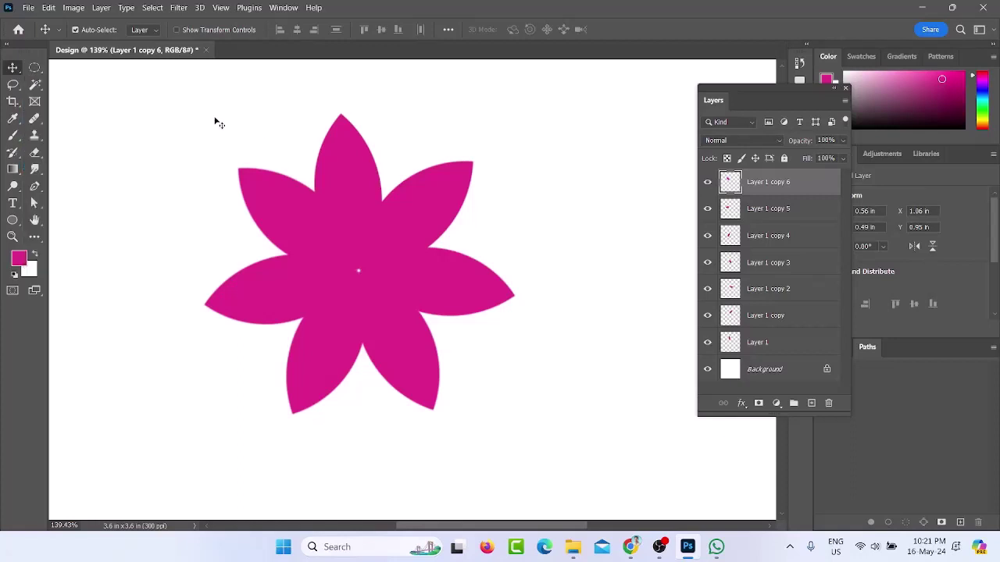
Select all seven petal layers of the flower and delete them
click(180, 129)
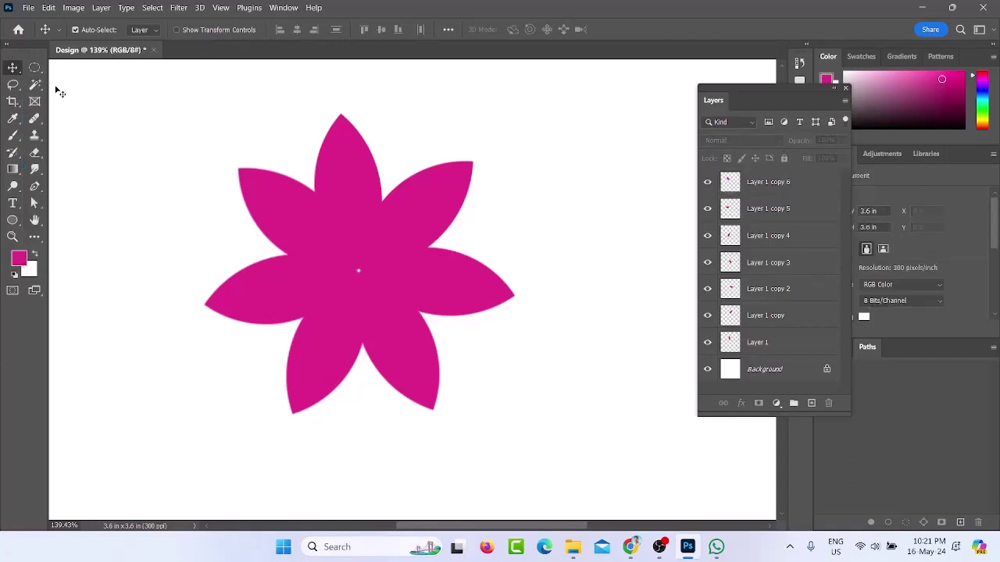
click(104, 30)
drag(149, 86, 545, 463)
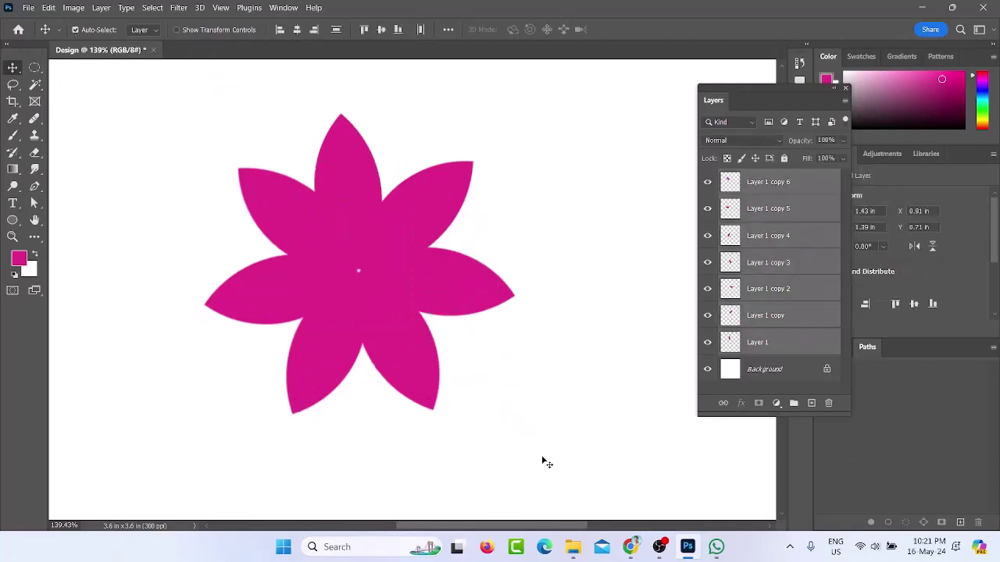
key(Delete)
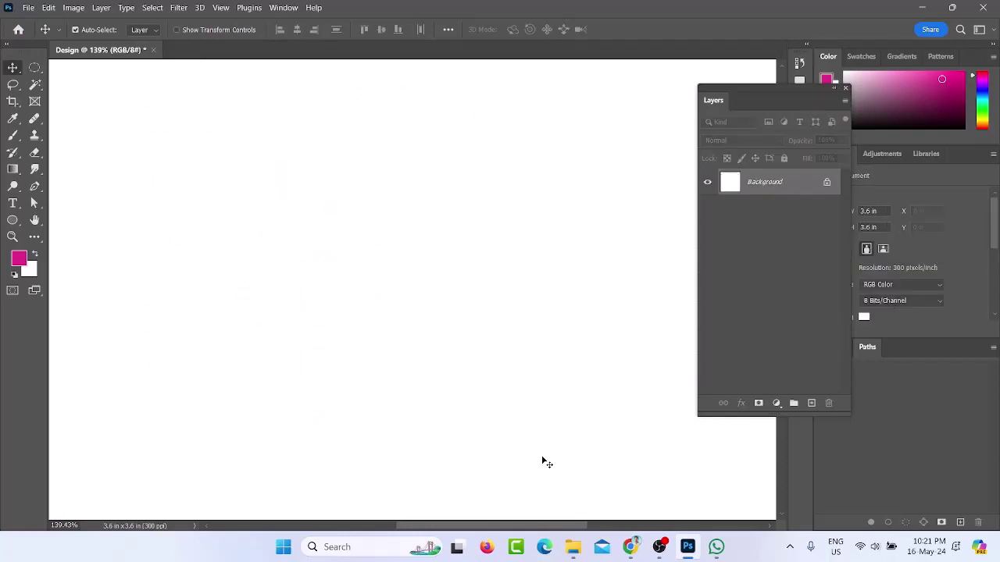
Create a leaf-shaped selection by intersecting two overlapping circular selections made with the Elliptical Marquee tool
click(35, 69)
right_click(35, 69)
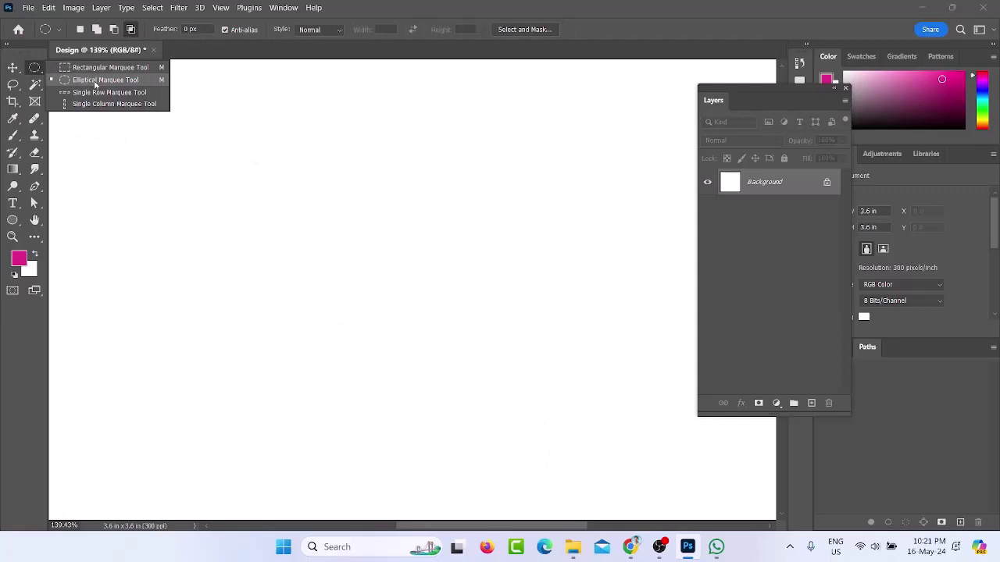
click(96, 81)
drag(350, 285, 433, 359)
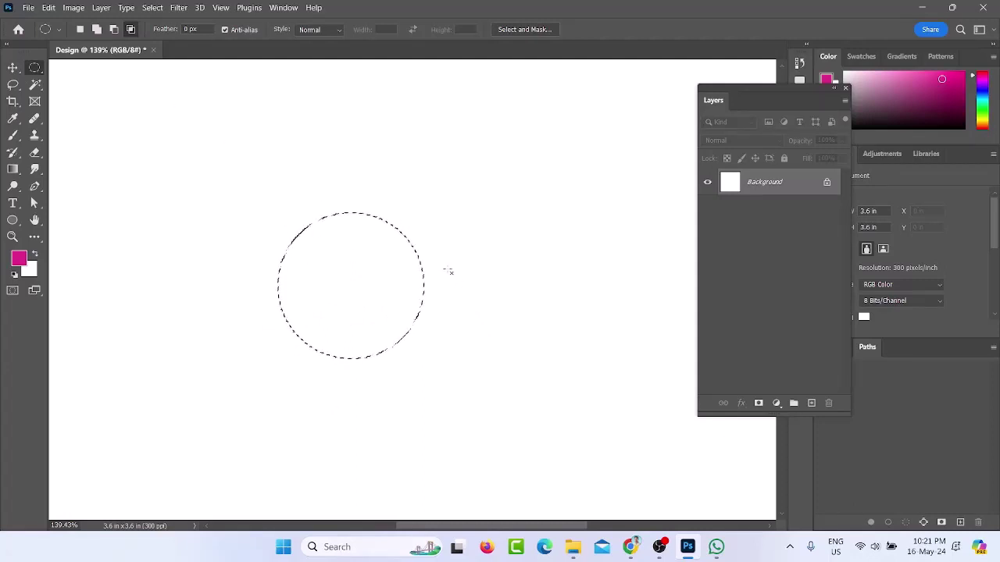
drag(448, 271, 524, 349)
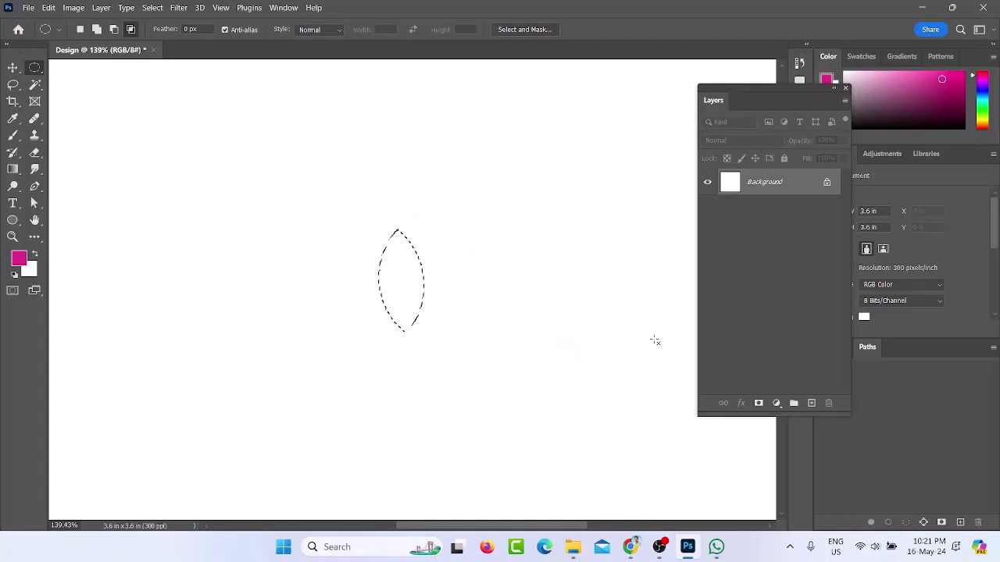
Fill the leaf selection with green 22a12e on a new layer and deselect it
click(812, 403)
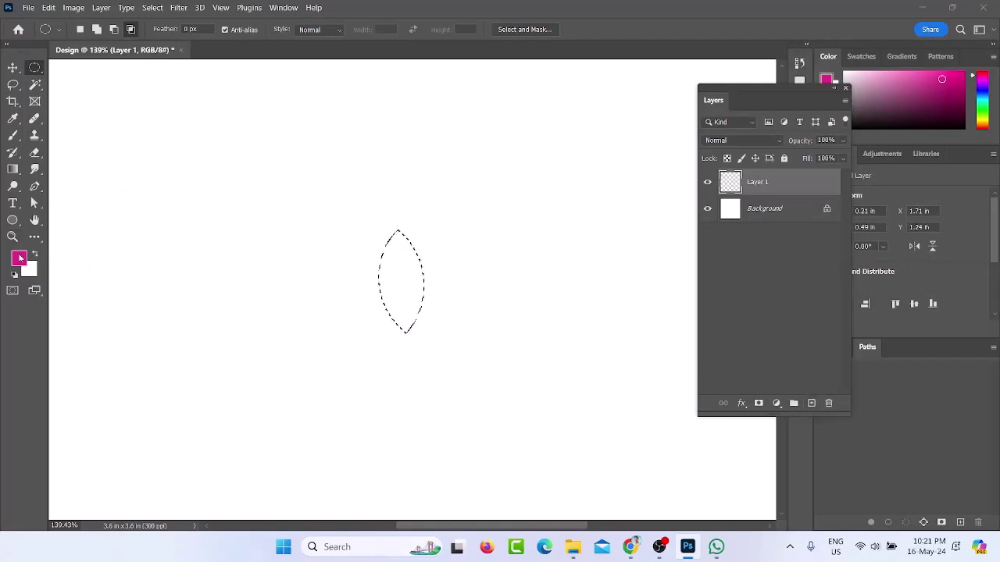
click(19, 257)
click(796, 379)
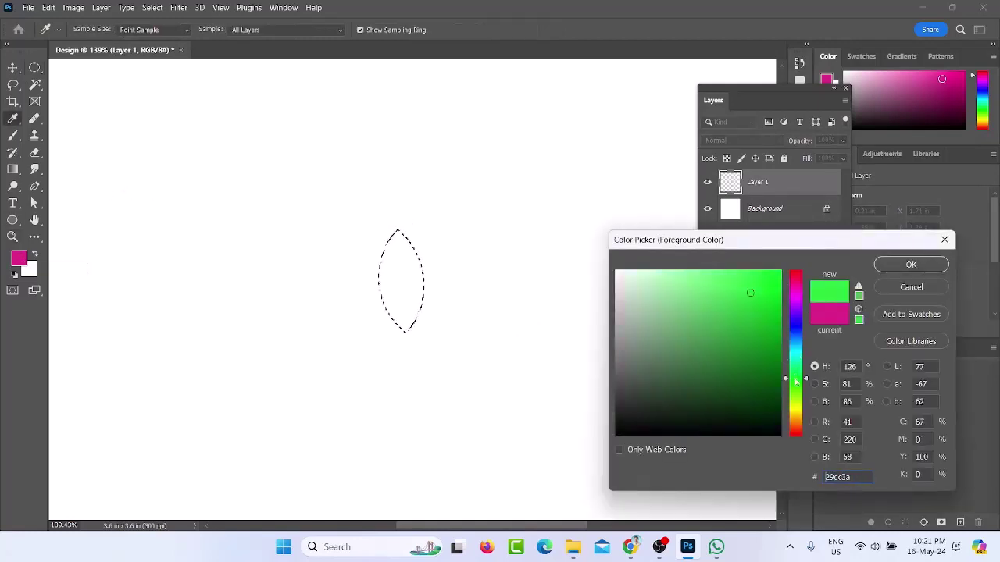
mouse_move(777, 365)
mouse_down()
mouse_move(736, 317)
mouse_move(746, 331)
mouse_up()
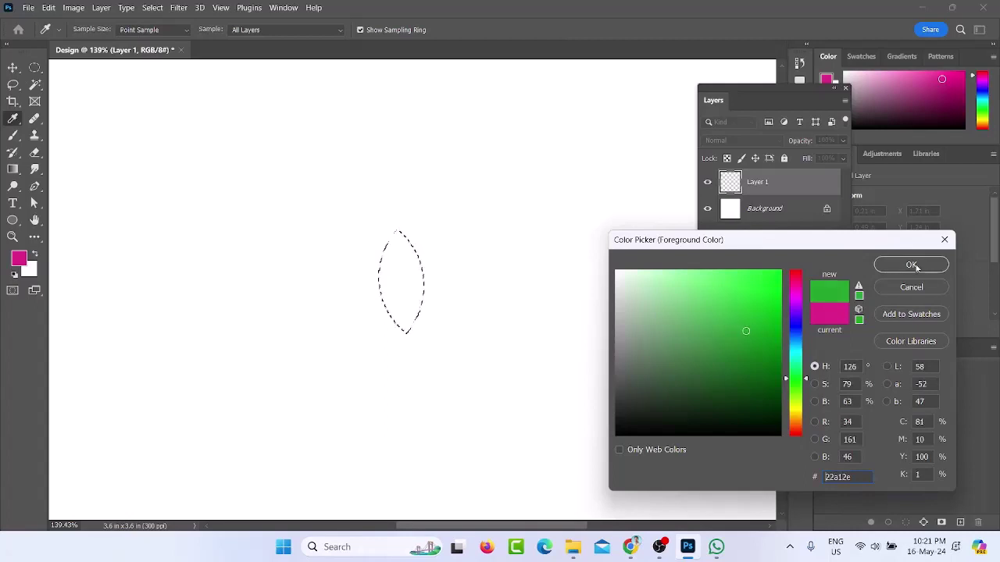
click(910, 265)
key(m)
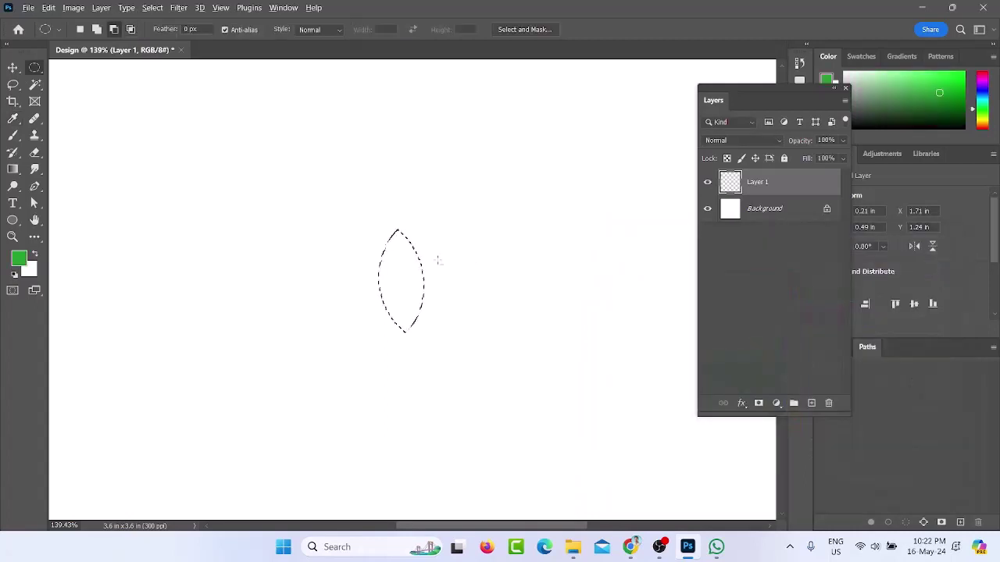
key(alt+BackSpace)
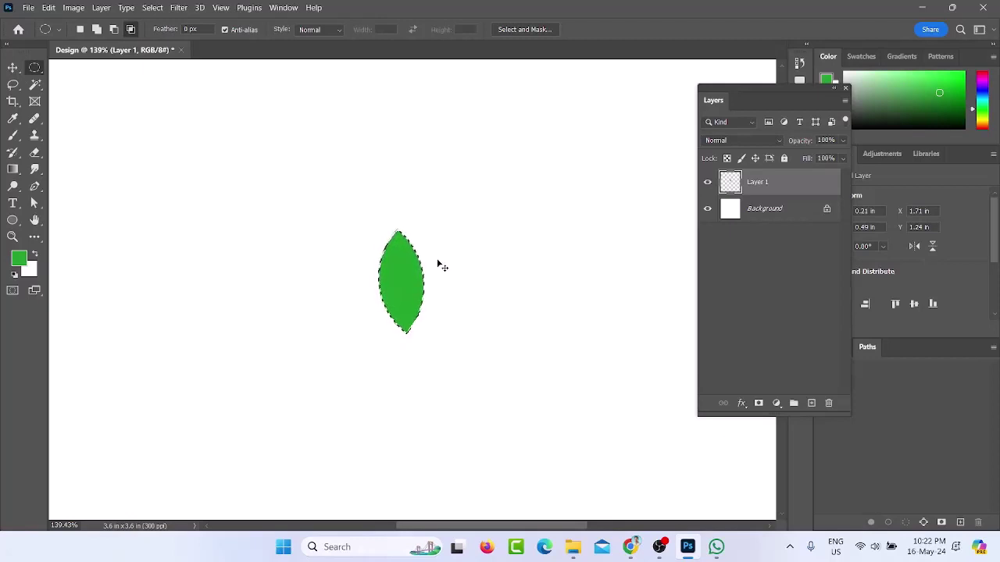
key(ctrl+d)
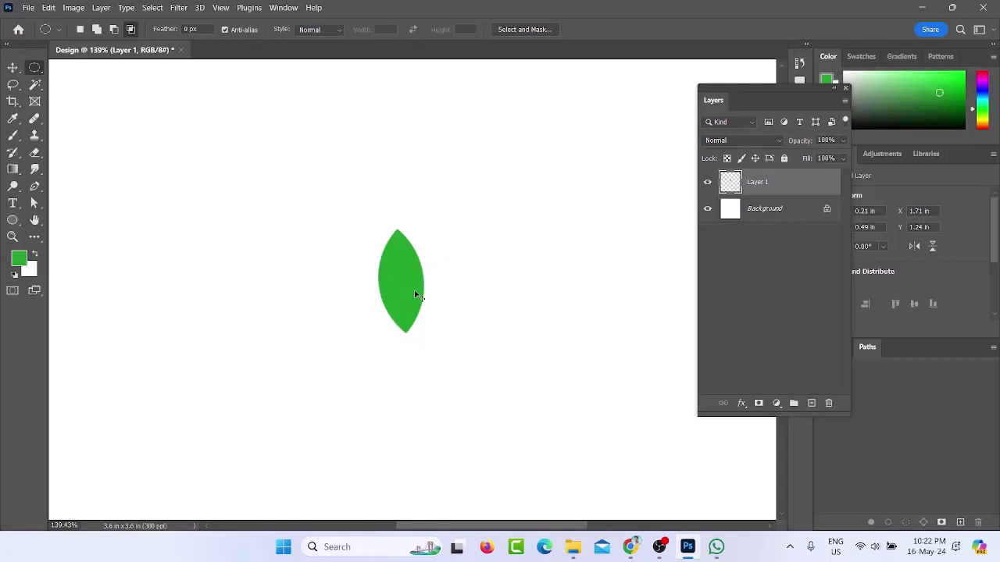
Duplicate the green petal layer and rotate the copy clockwise by about 40° around the petal's lower tip
key(ctrl+j)
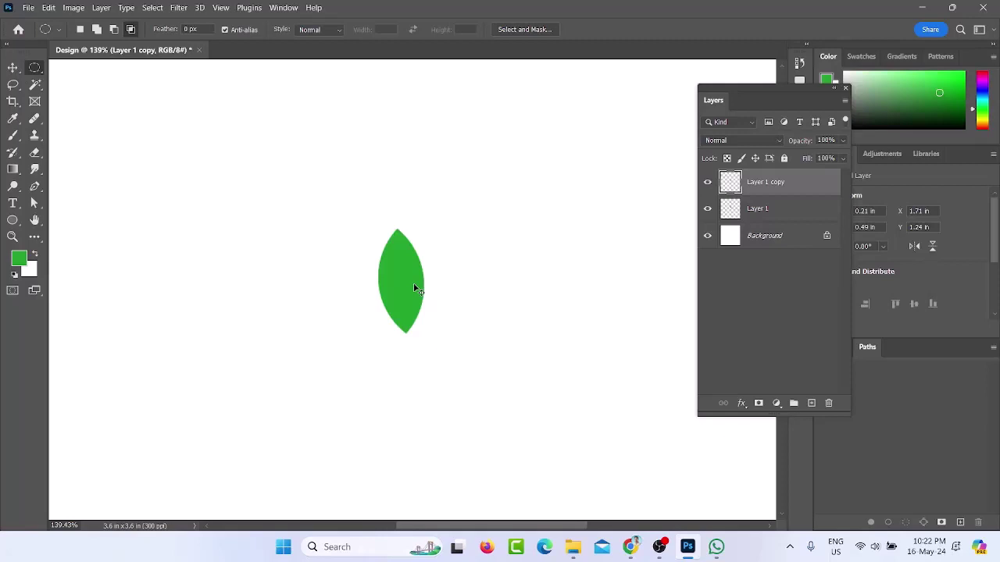
key(ctrl+t)
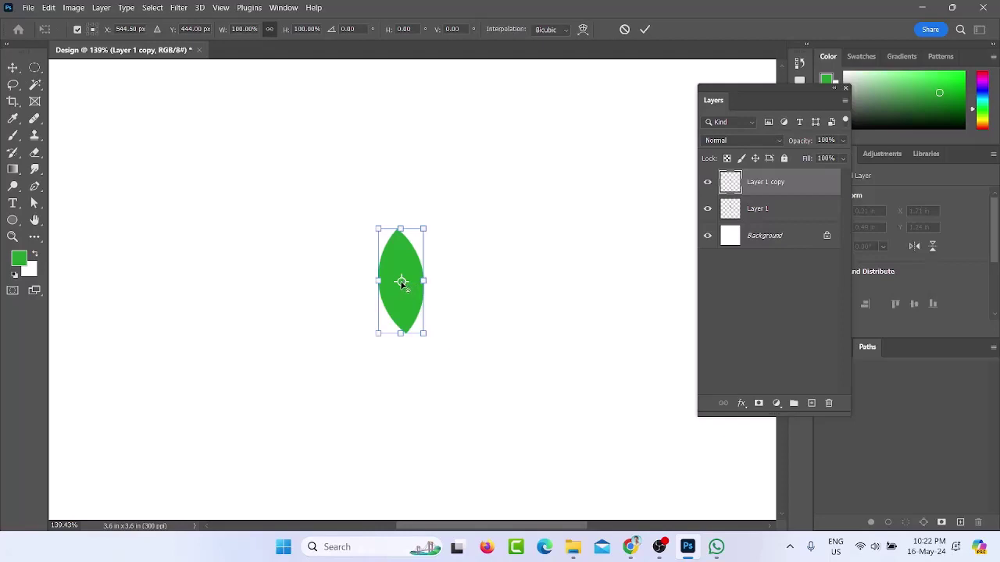
drag(401, 282, 401, 334)
scroll(410, 334, up, 5)
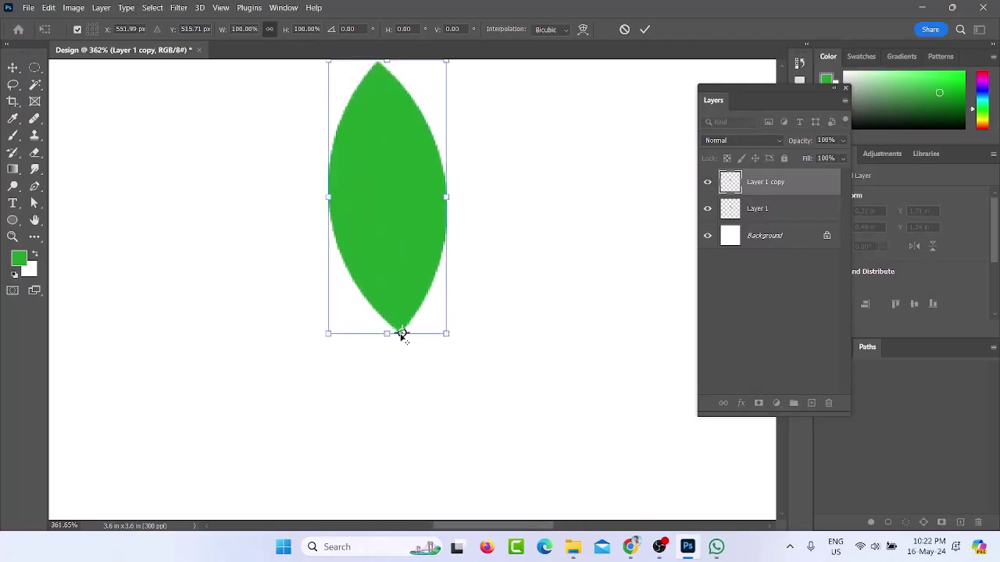
scroll(400, 334, down, 3)
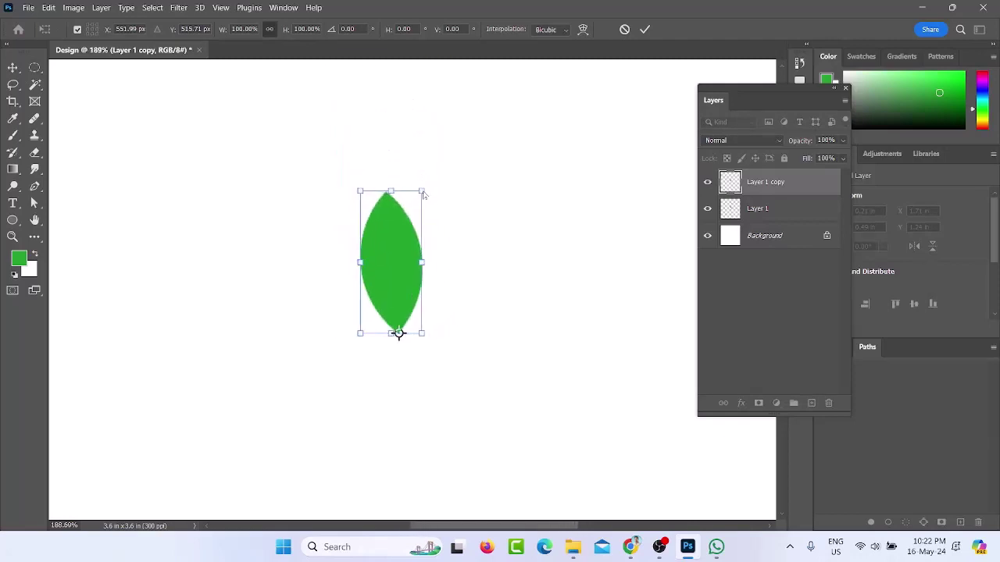
drag(431, 181, 509, 245)
drag(509, 244, 509, 244)
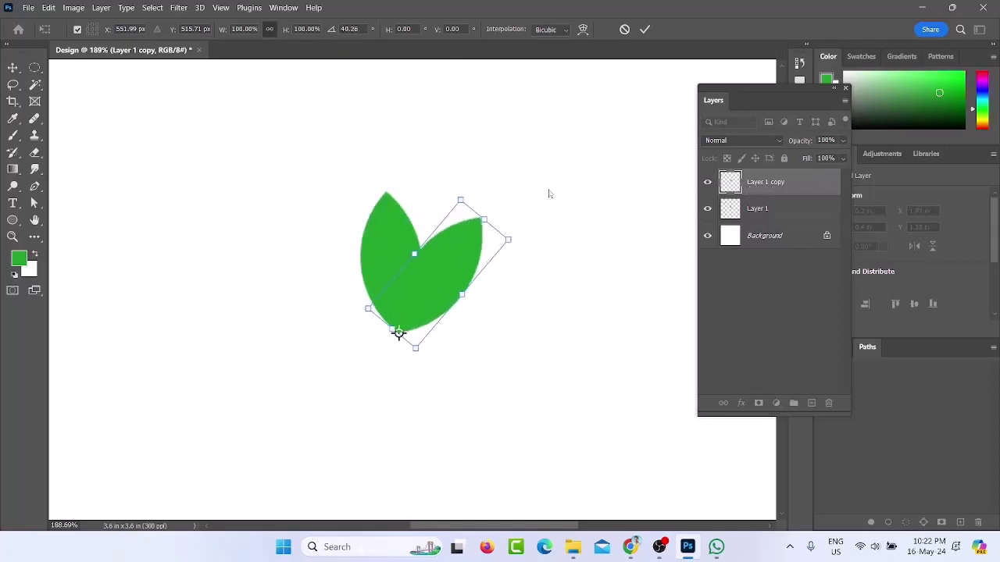
key(Return)
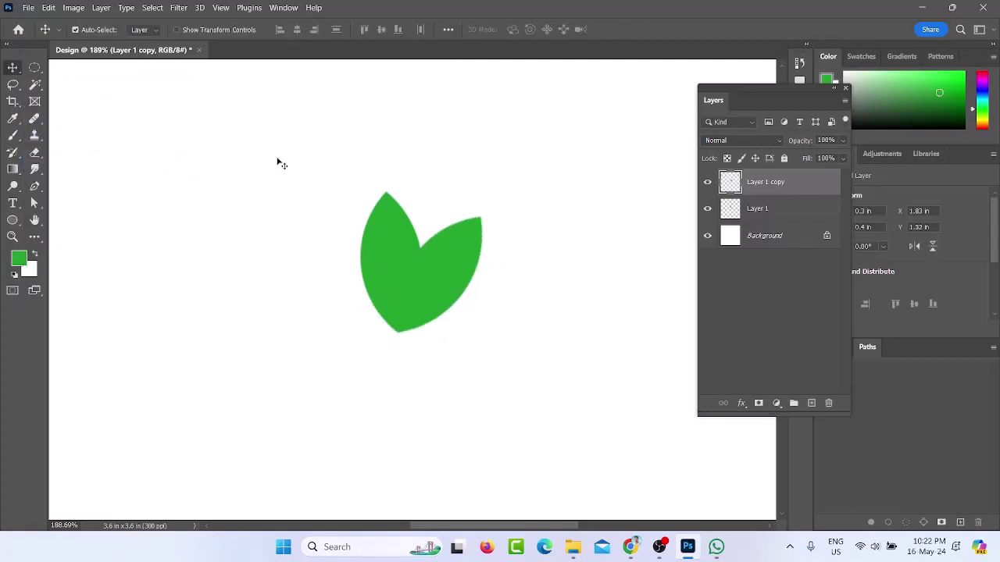
Repeat the rotated duplication of the green petal seven times to complete a nine-petal flower
scroll(304, 202, down, 3)
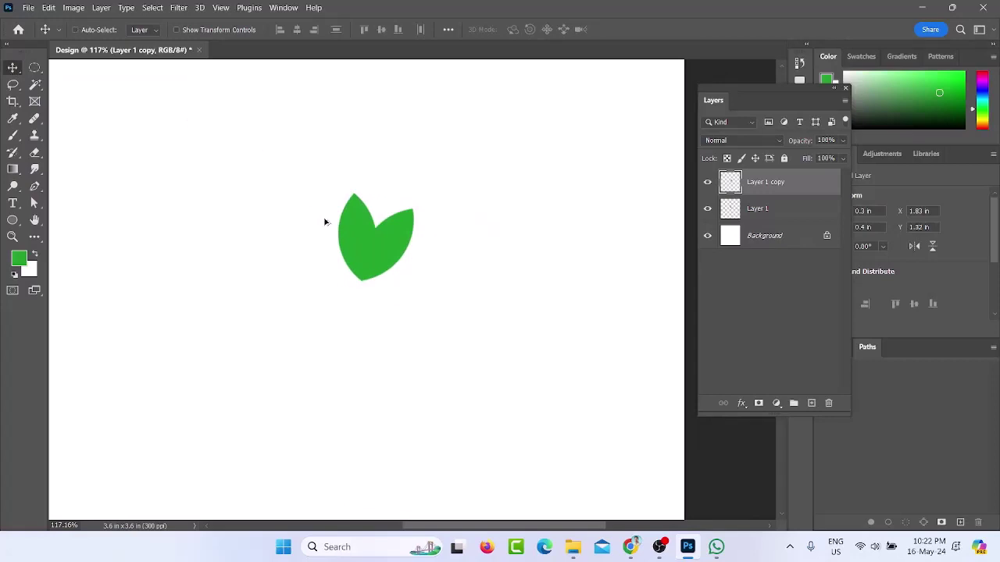
key(ctrl+shift+alt+t)
key(ctrl+shift+alt+t)
key(ctrl+shift+alt+t)
key(ctrl+shift+alt+t)
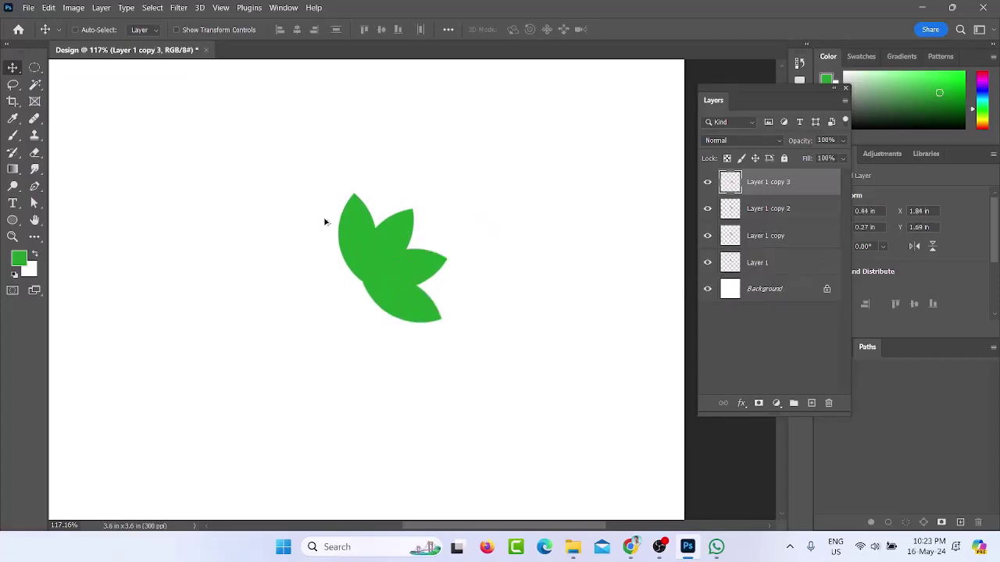
key(ctrl+shift+alt+t)
key(ctrl+shift+alt+t)
key(ctrl+shift+alt+t)
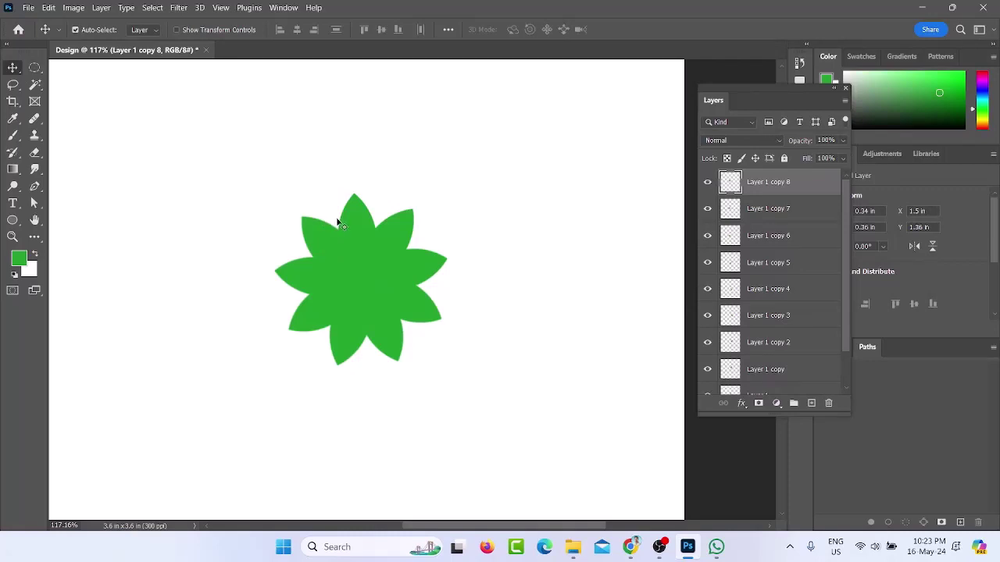
Load the flower's original upright petal as a selection from its layer, fill it with pink f46ecd and deselect it
click(352, 219)
click(399, 227)
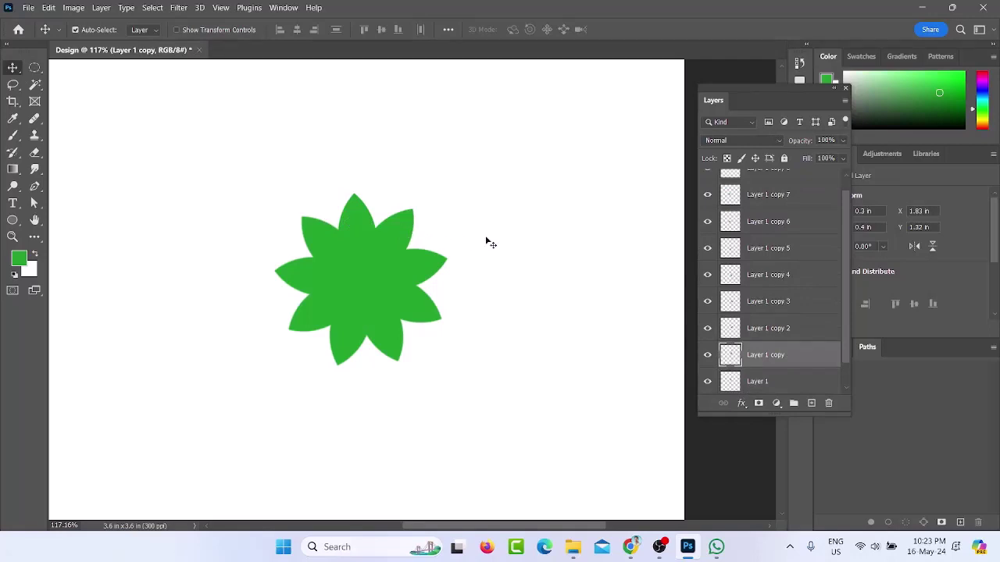
scroll(588, 278, down, 2)
scroll(746, 324, down, 1)
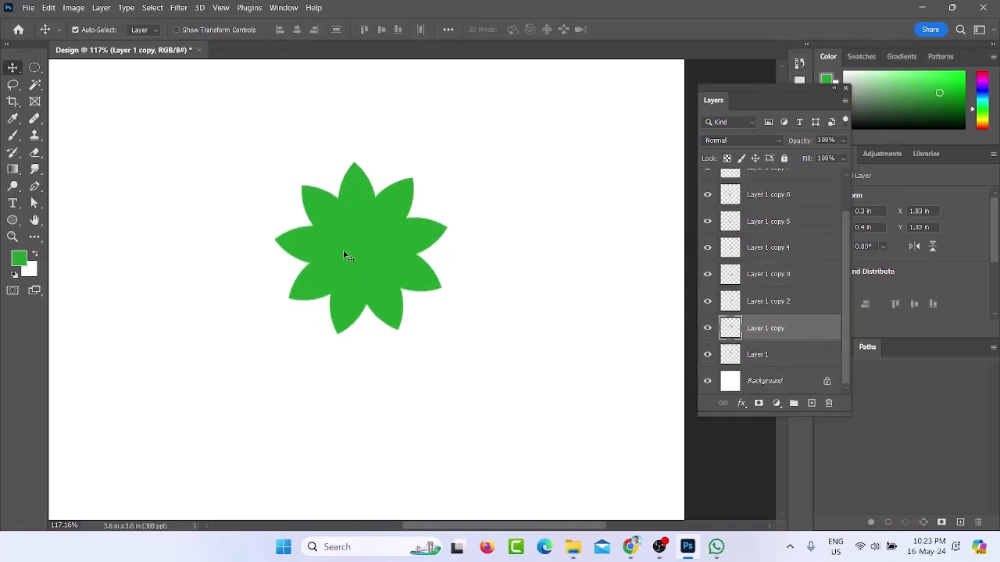
click(375, 189)
click(358, 194)
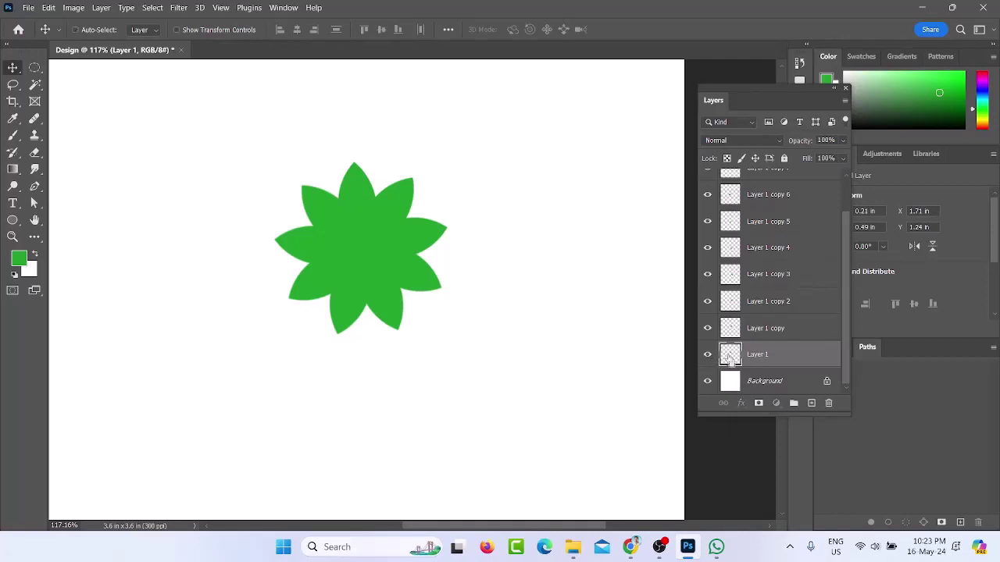
ctrl+click(729, 357)
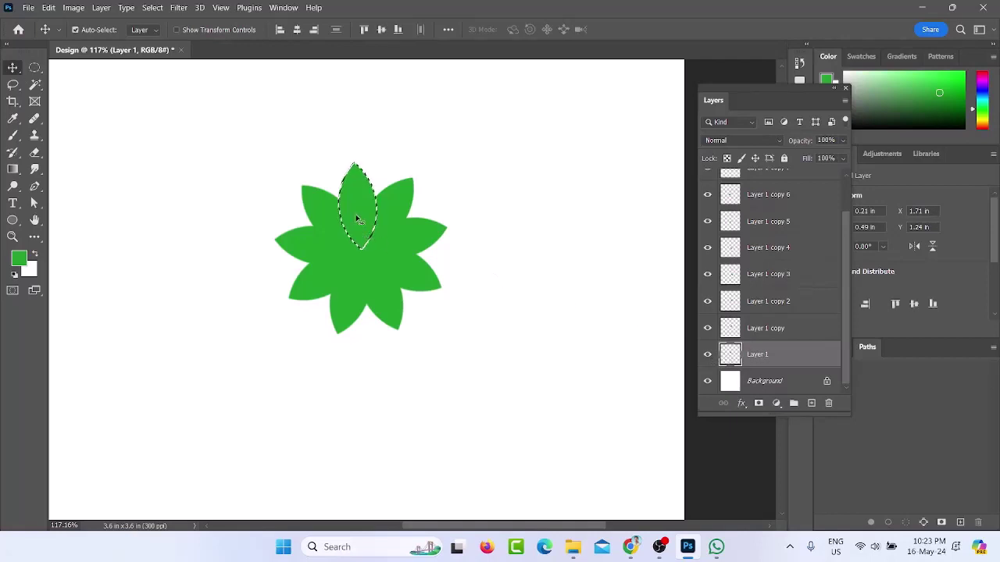
click(19, 258)
click(796, 292)
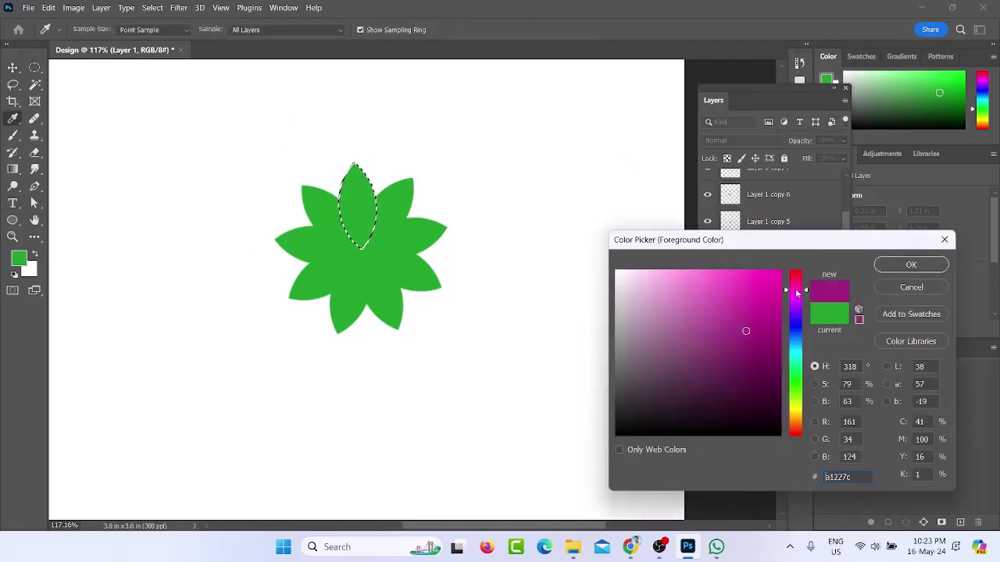
click(700, 274)
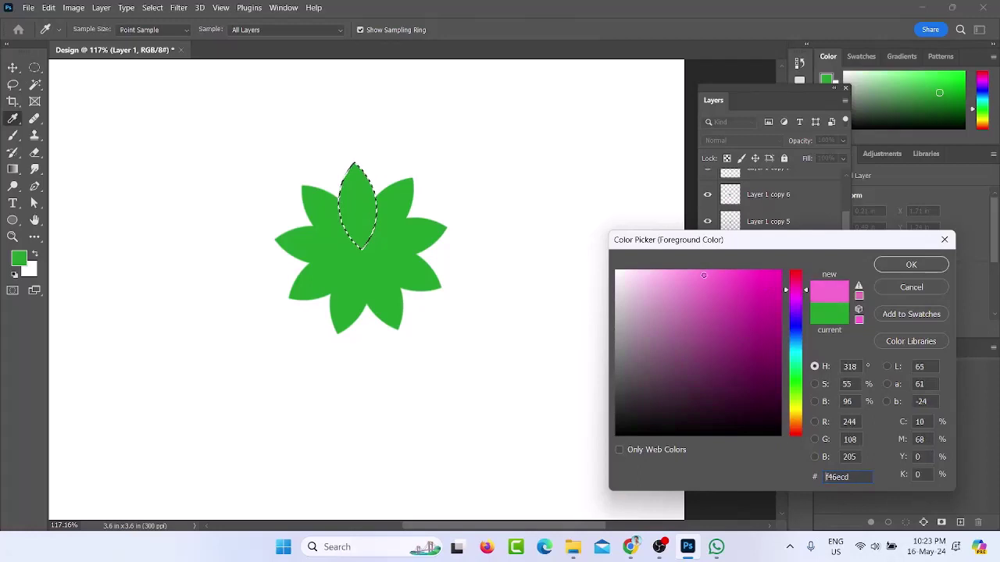
click(911, 266)
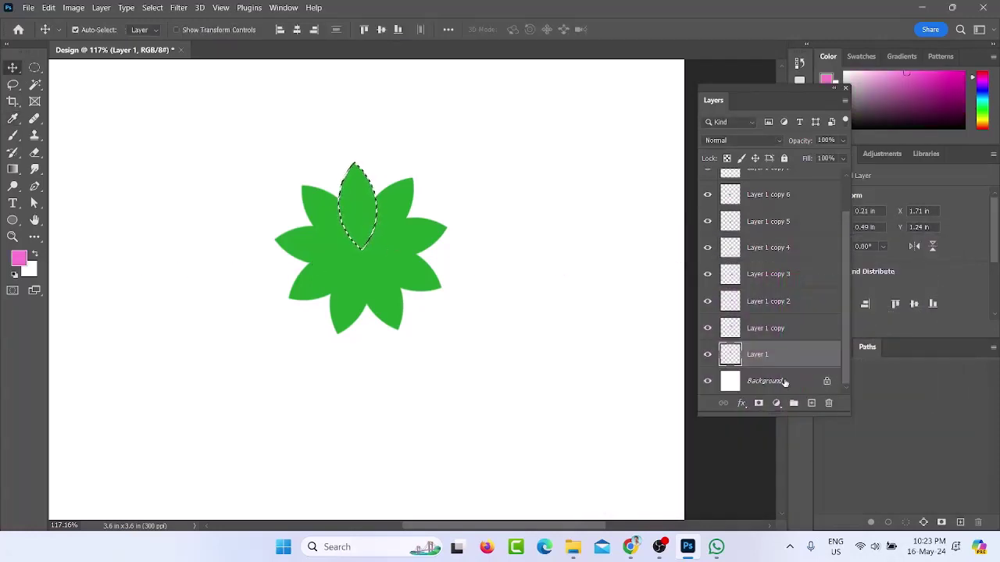
key(alt+BackSpace)
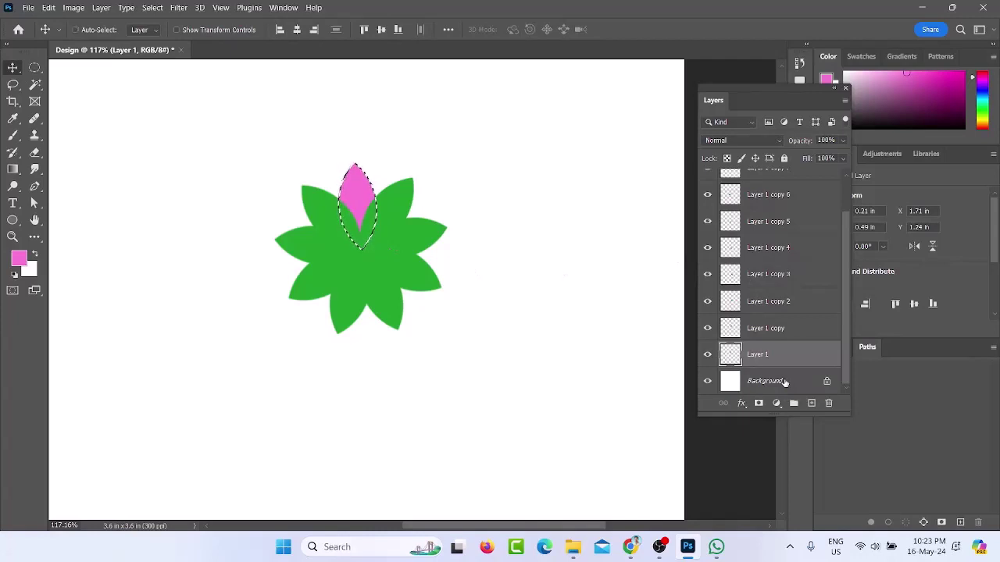
key(ctrl+d)
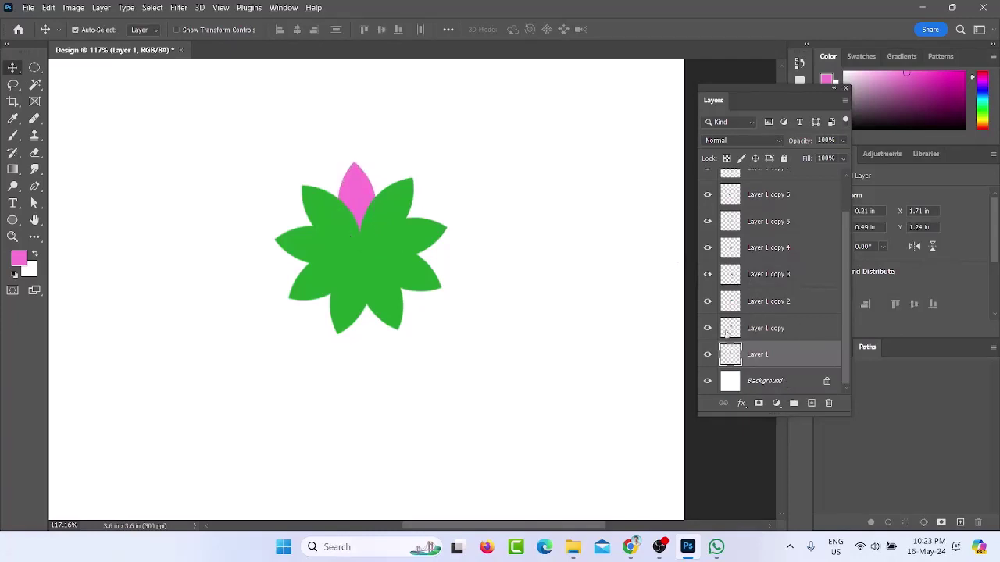
Load the petal clockwise from the pink one as a selection from its layer, fill it with blue 52b2e4 and deselect it
click(726, 332)
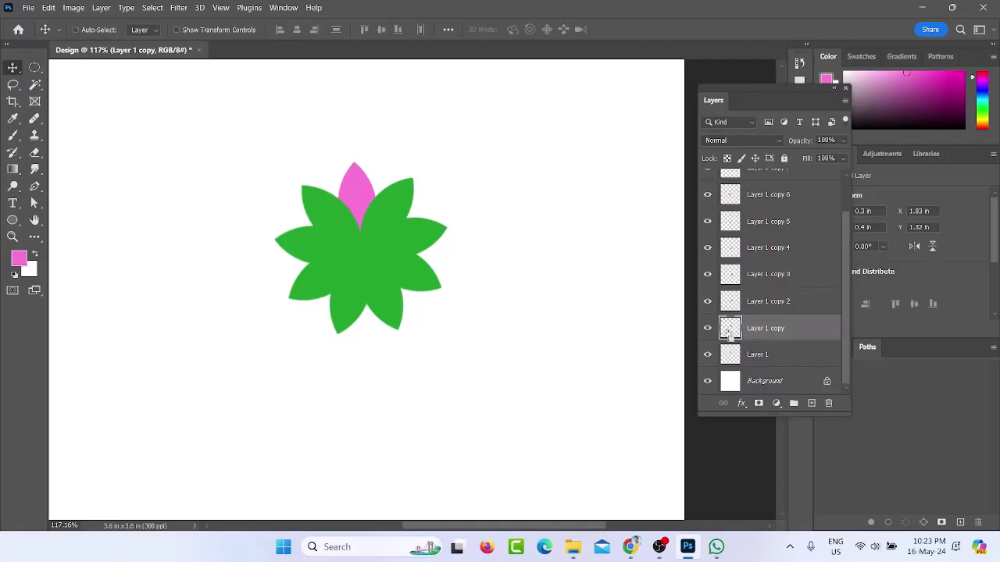
ctrl+click(728, 331)
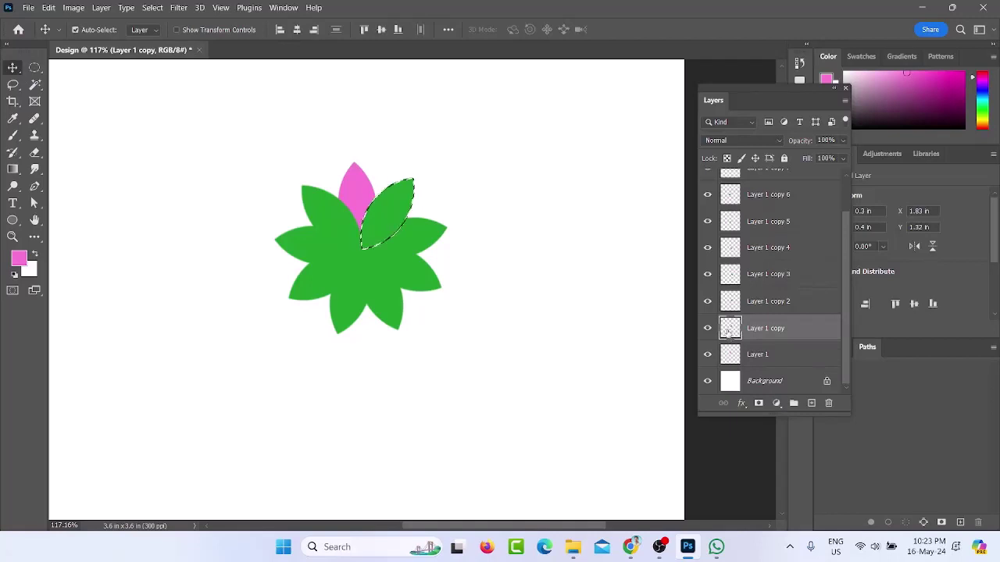
click(19, 257)
text(218bc1)
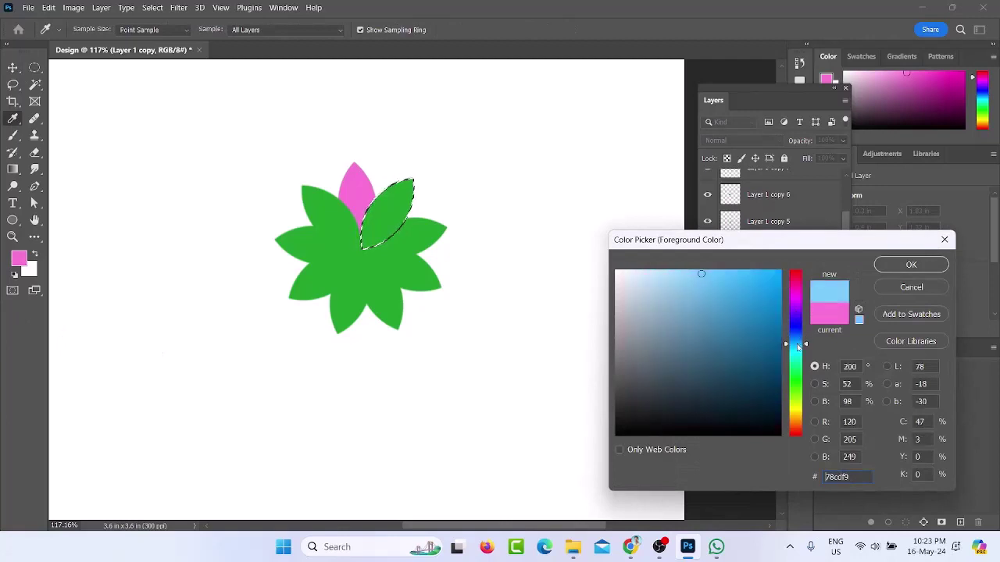
text(51b1e3)
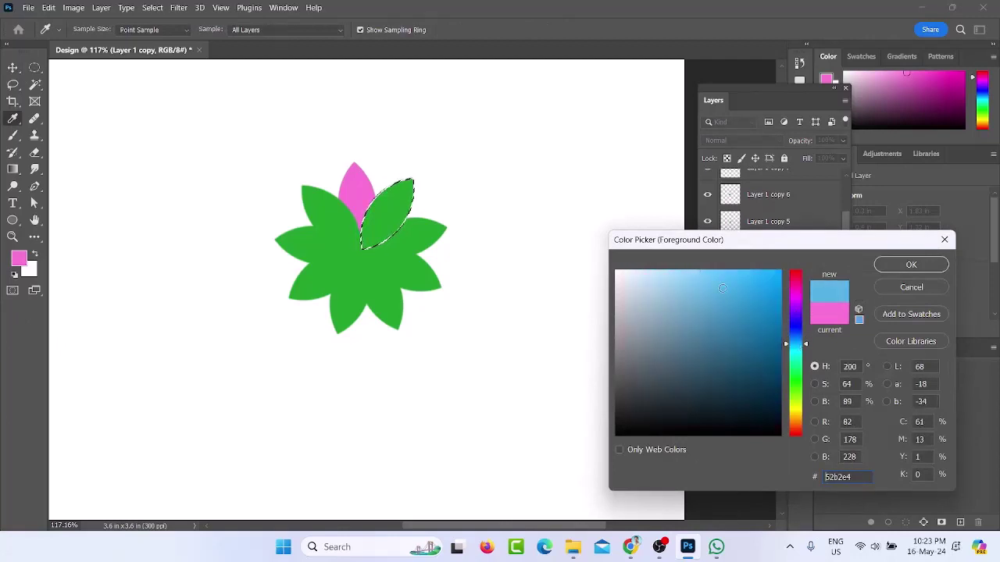
click(908, 265)
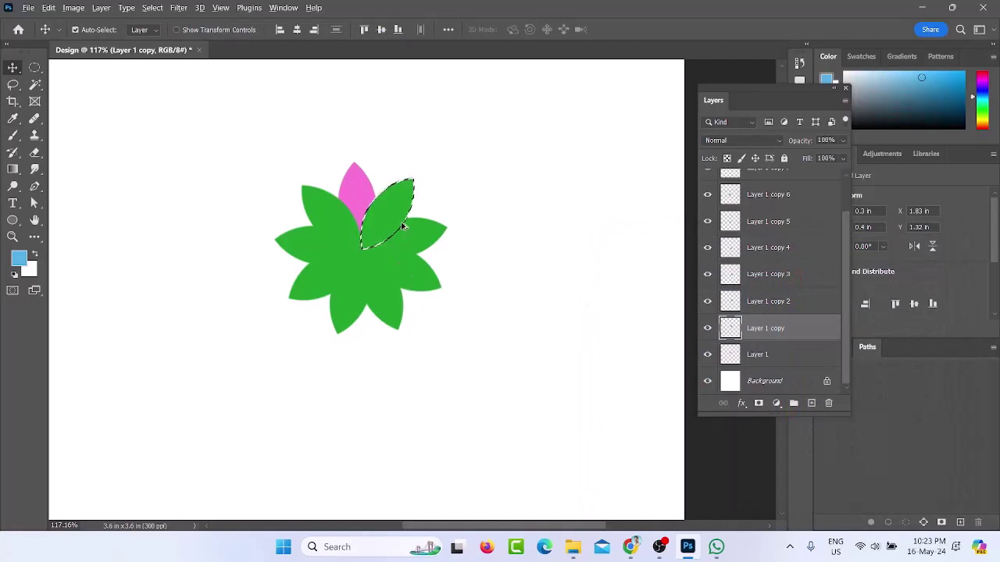
key(alt+BackSpace)
key(ctrl)
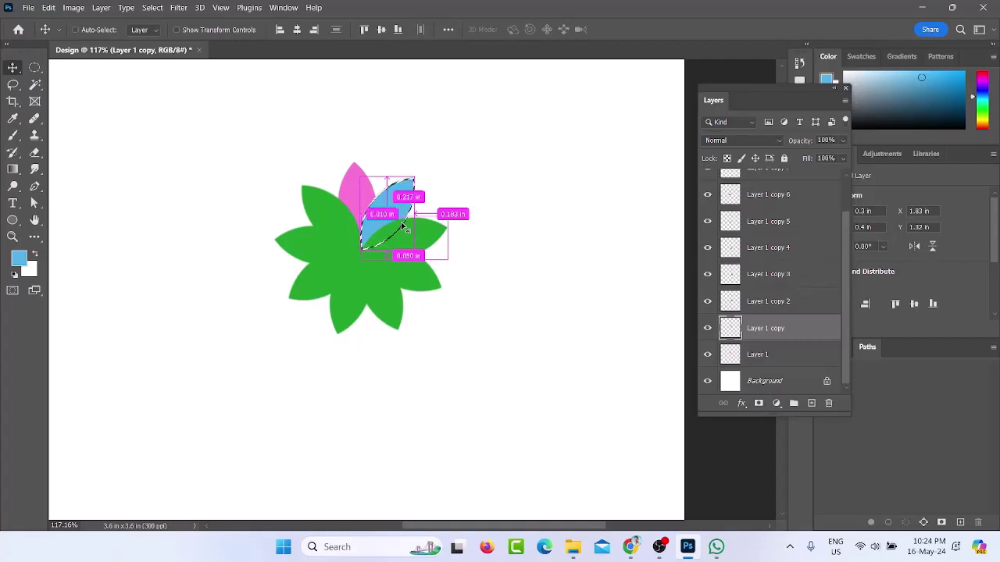
key(ctrl+d)
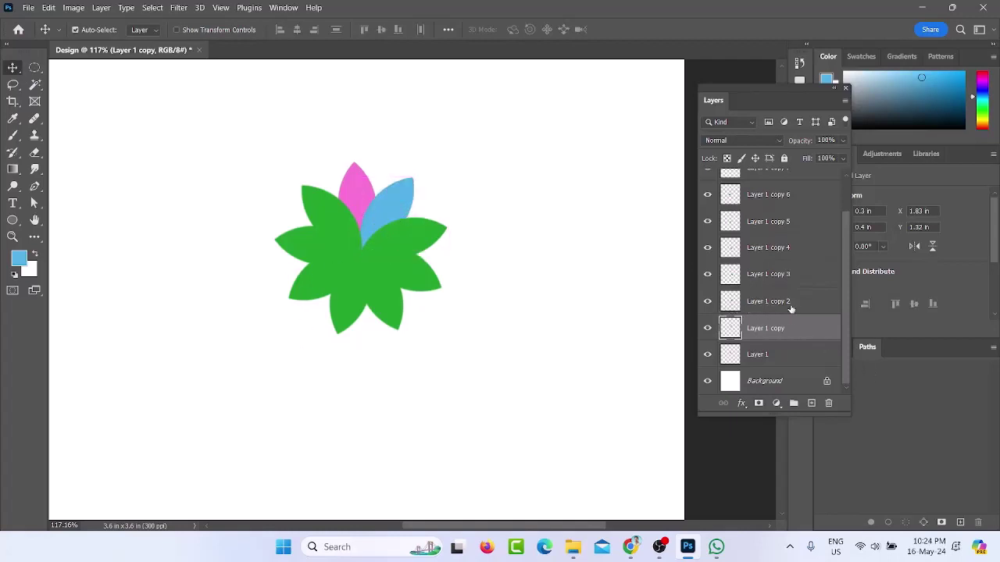
Load the petal clockwise from the blue one as a selection from its layer, fill it with golden yellow cf9e09 and deselect it
click(742, 307)
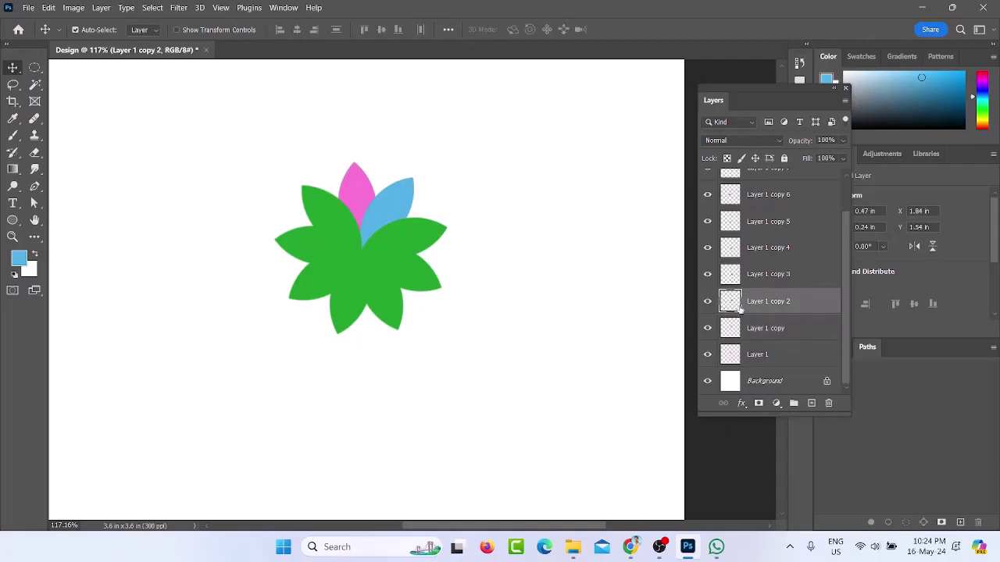
key(ctrl)
ctrl+click(735, 307)
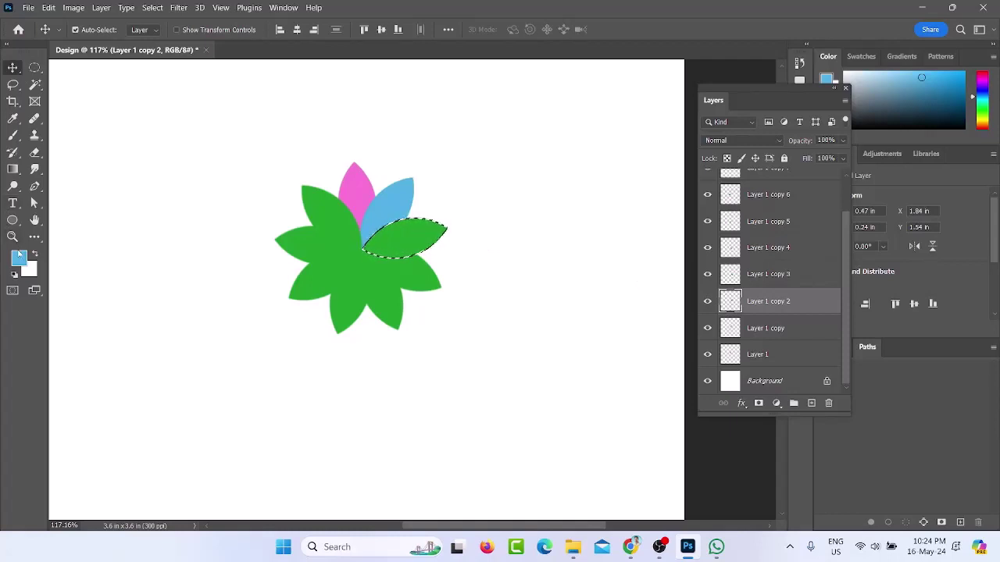
click(22, 260)
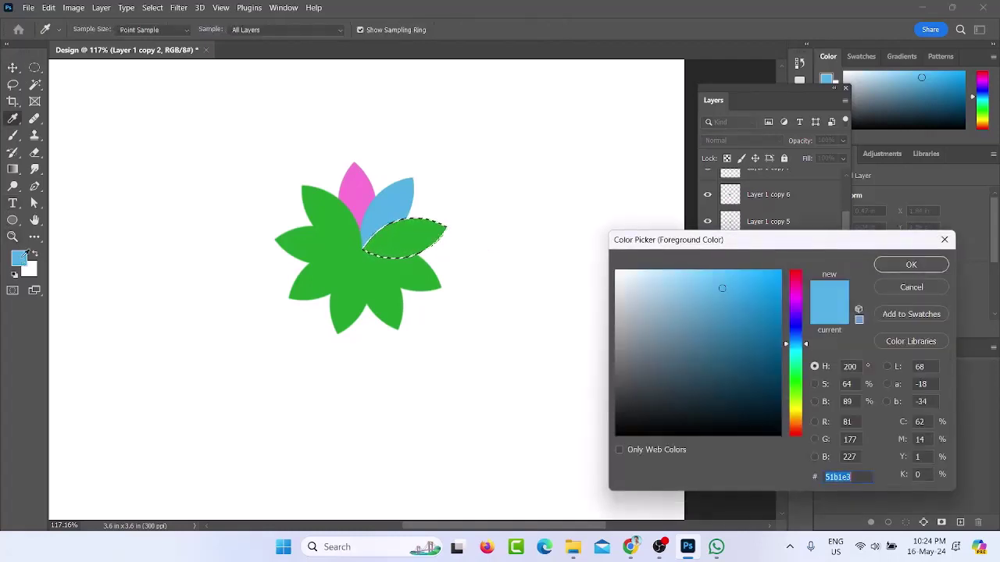
click(799, 301)
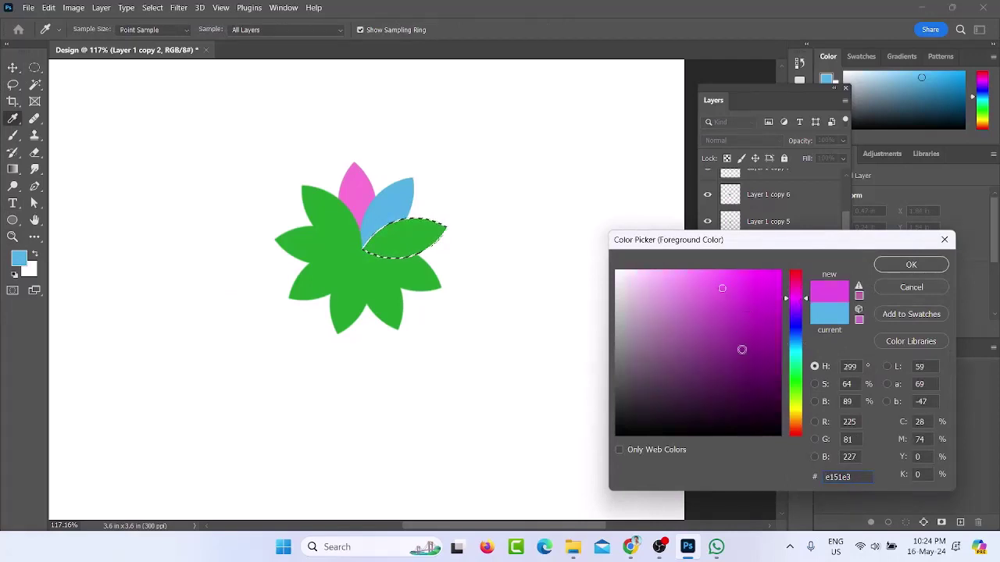
drag(805, 401, 804, 415)
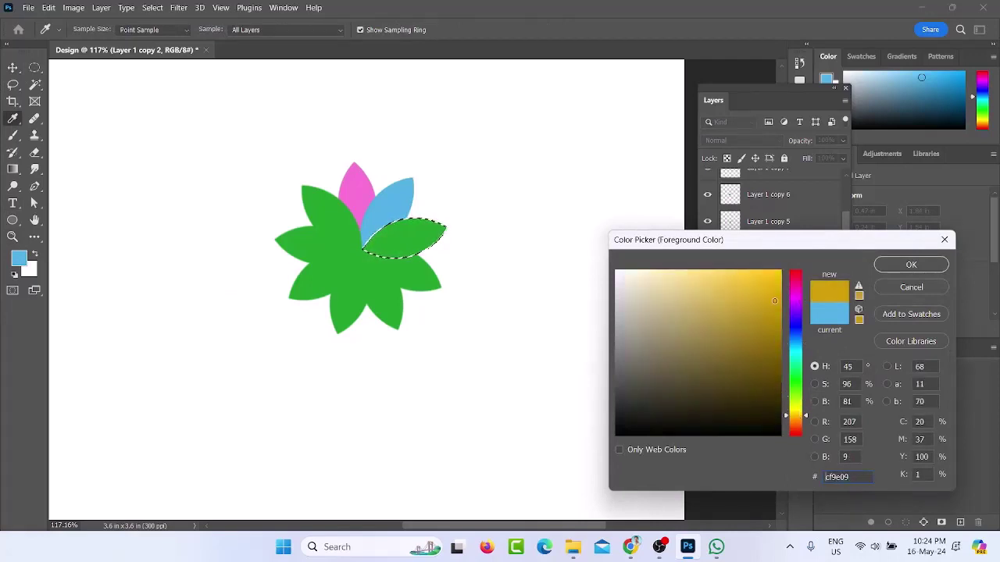
click(773, 301)
click(903, 266)
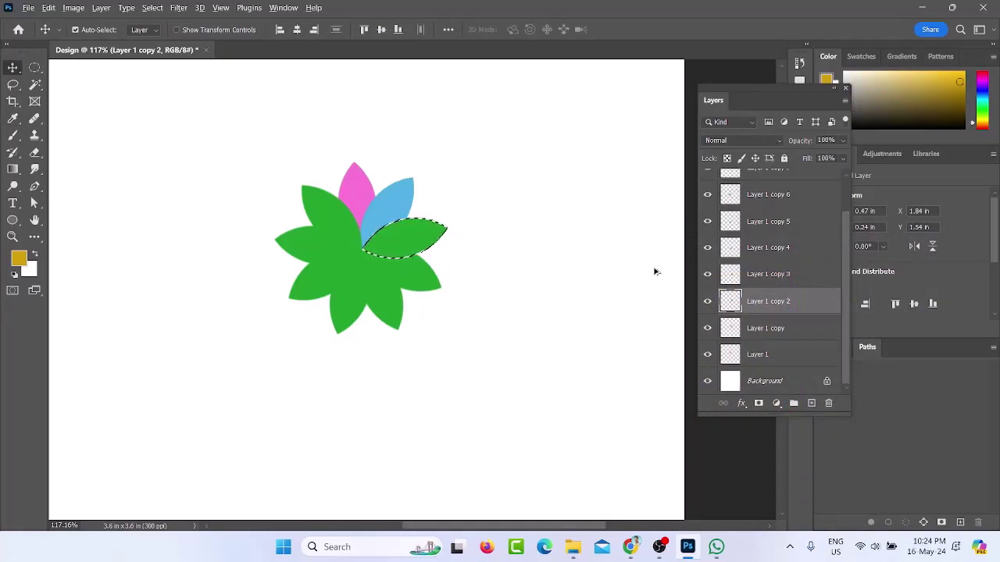
key(ctrl)
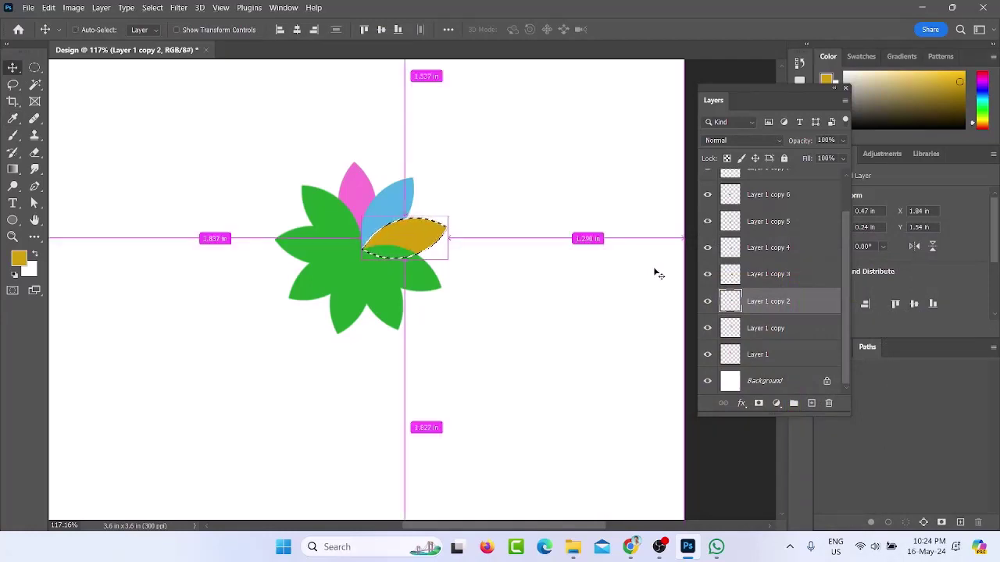
key(ctrl+d)
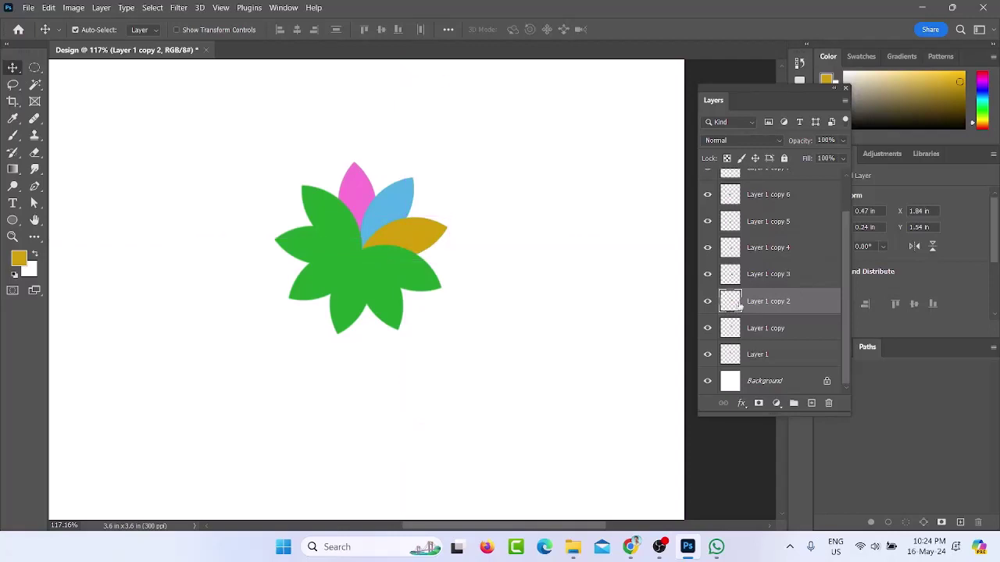
Load the petal clockwise from the golden one as a selection from its layer, fill it with light orange and deselect it
click(762, 277)
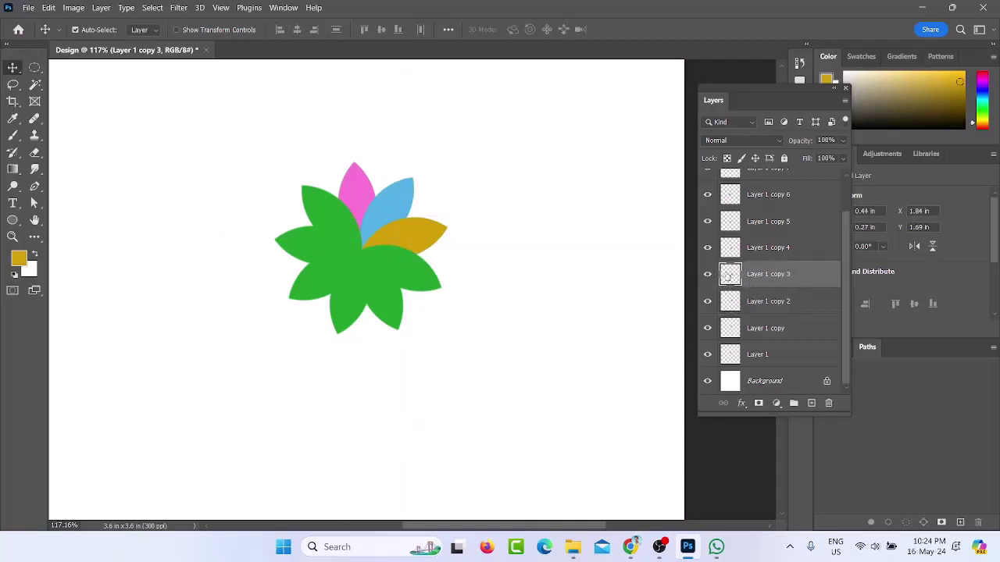
key(ctrl)
ctrl+click(731, 279)
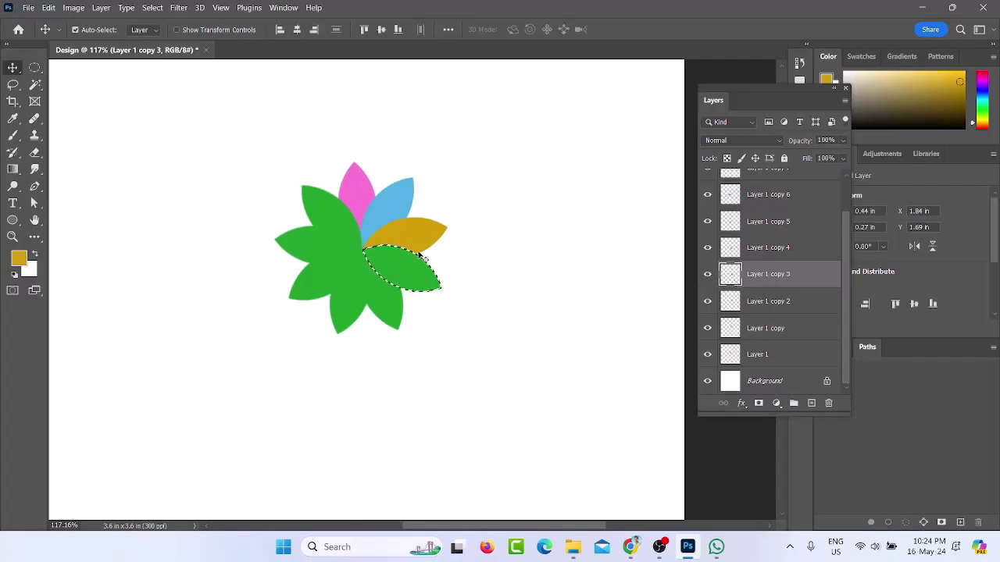
click(19, 258)
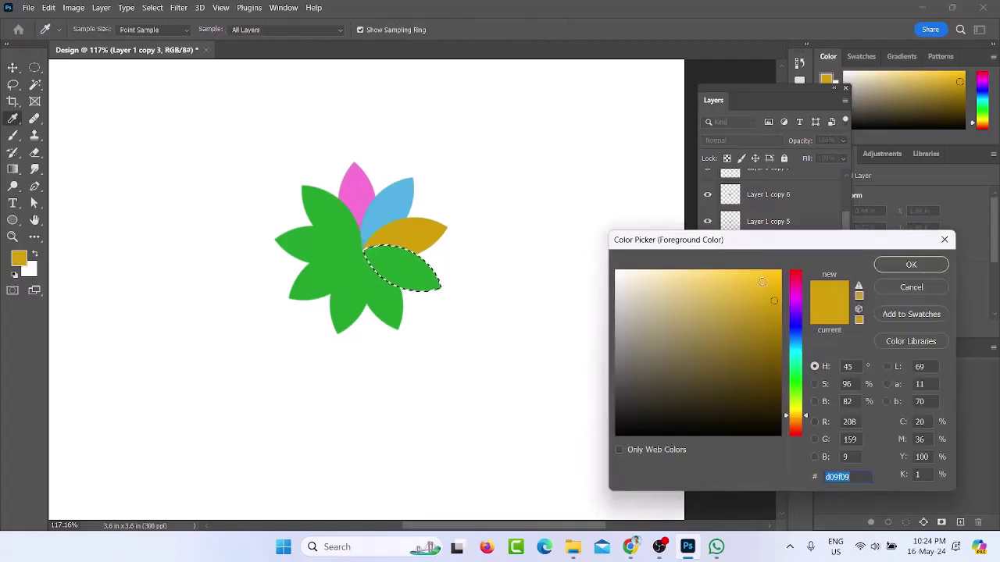
click(795, 291)
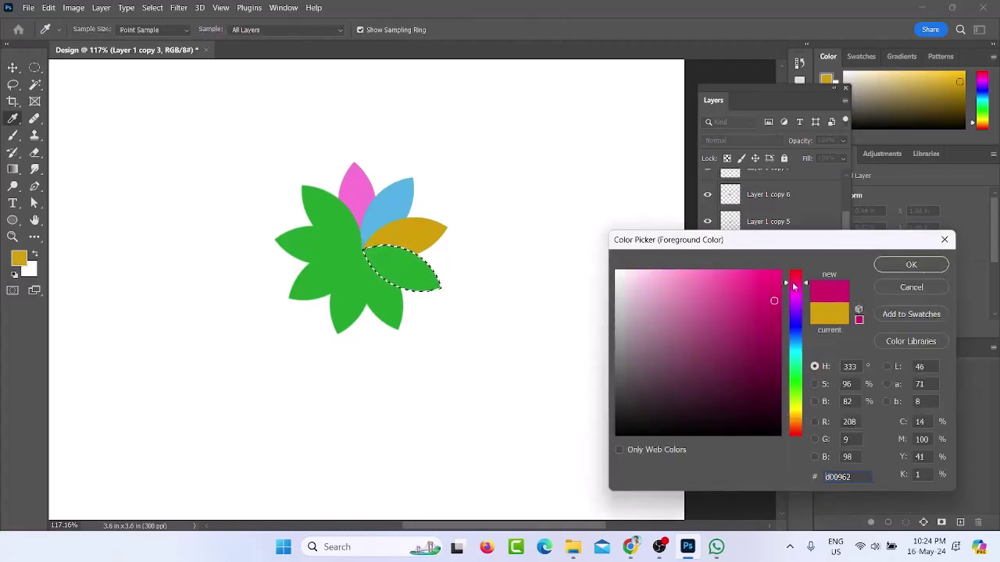
click(788, 423)
mouse_move(770, 367)
mouse_down()
mouse_move(703, 361)
mouse_move(646, 329)
mouse_move(648, 308)
mouse_move(717, 270)
mouse_up()
click(912, 267)
key(v)
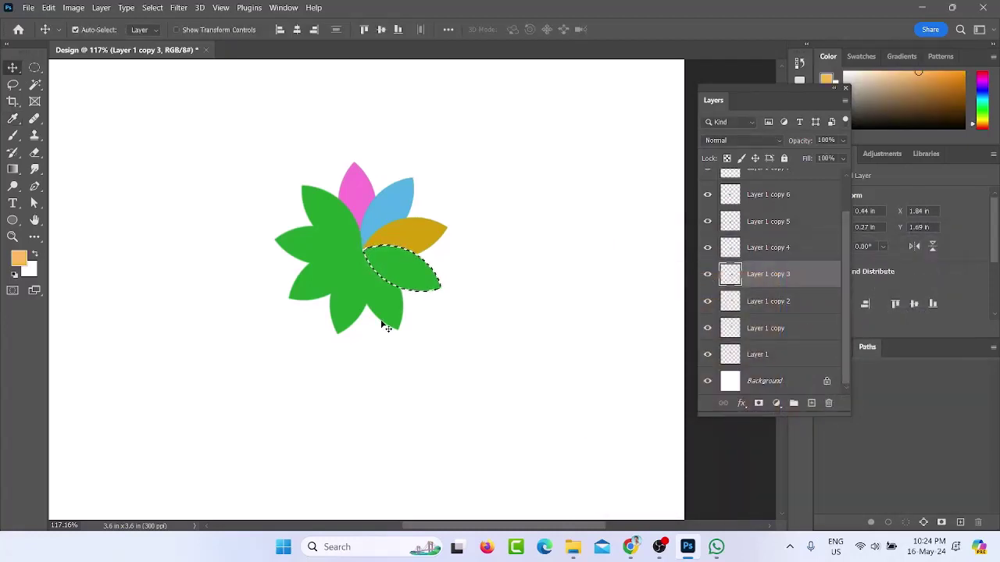
key(alt+BackSpace)
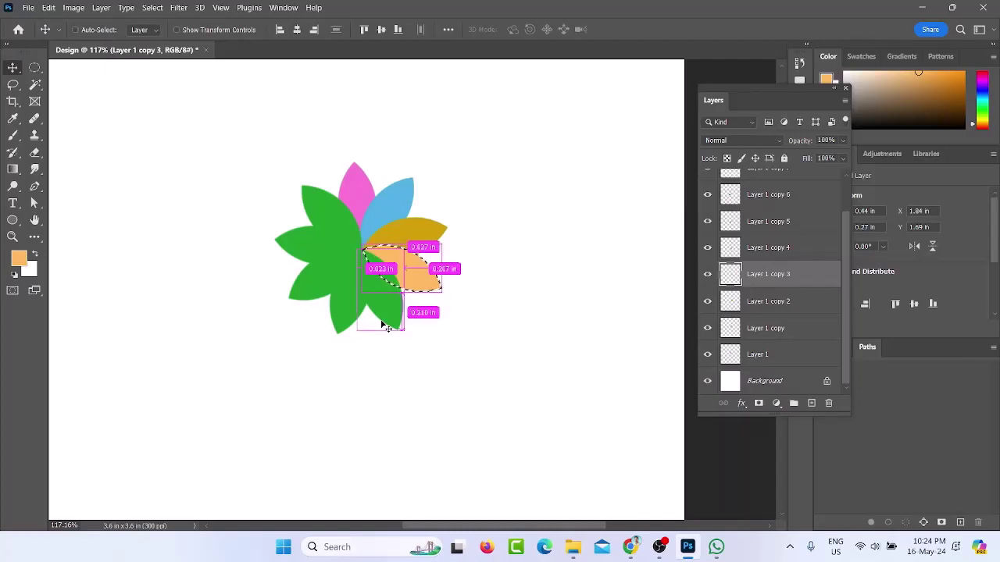
Load the petal clockwise from the light orange one as a selection from its layer, fill it with periwinkle blue and deselect it
click(733, 250)
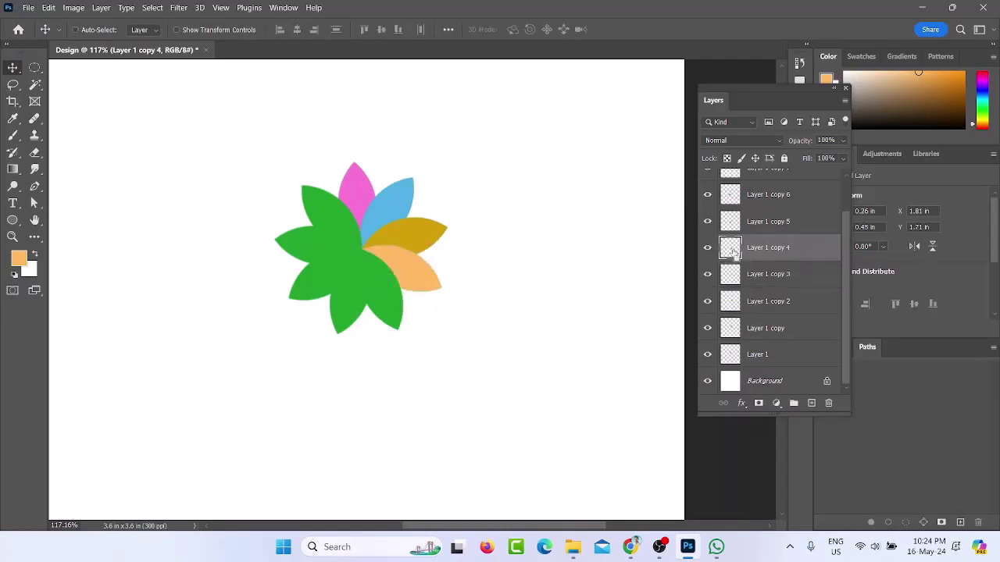
ctrl+click(732, 250)
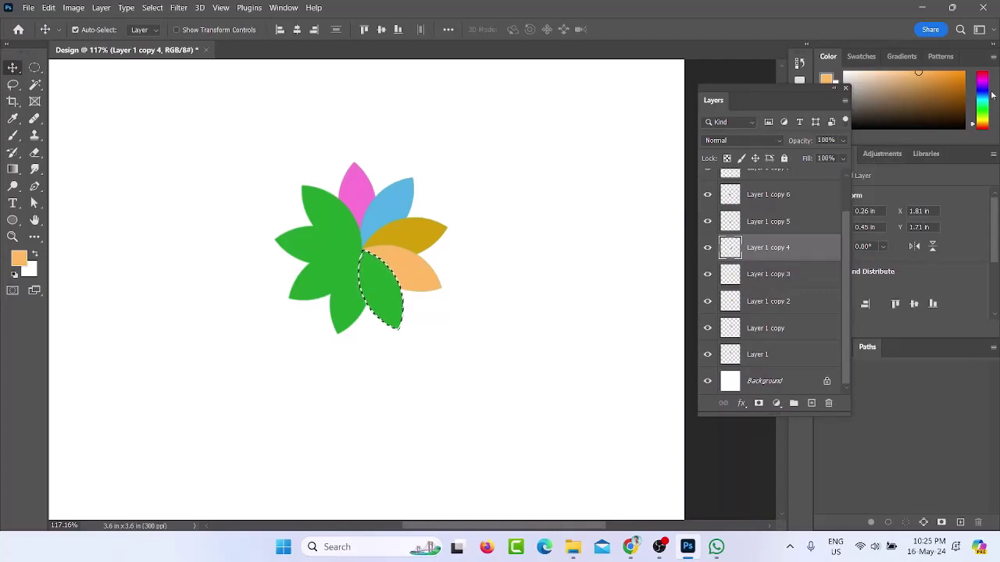
click(980, 106)
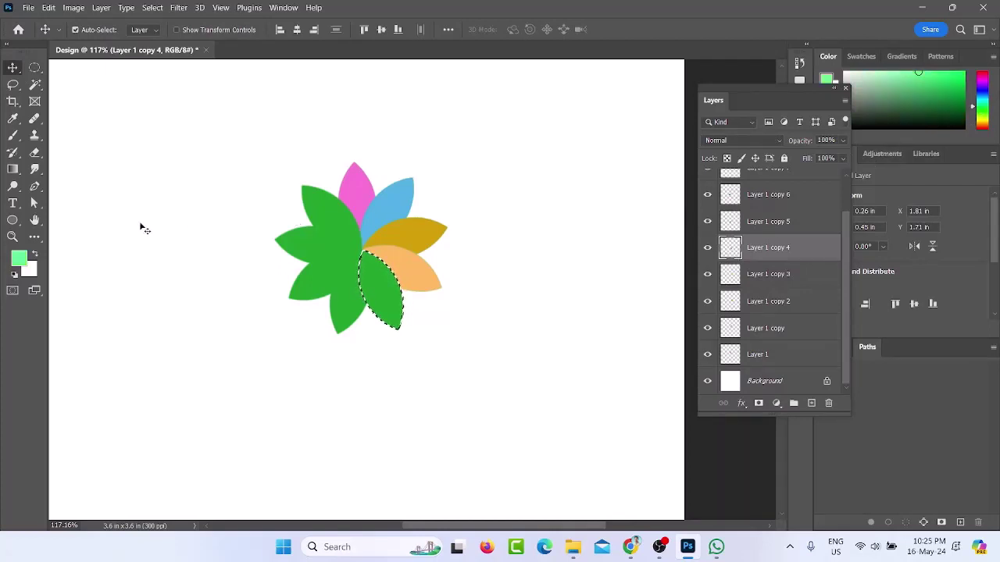
click(963, 91)
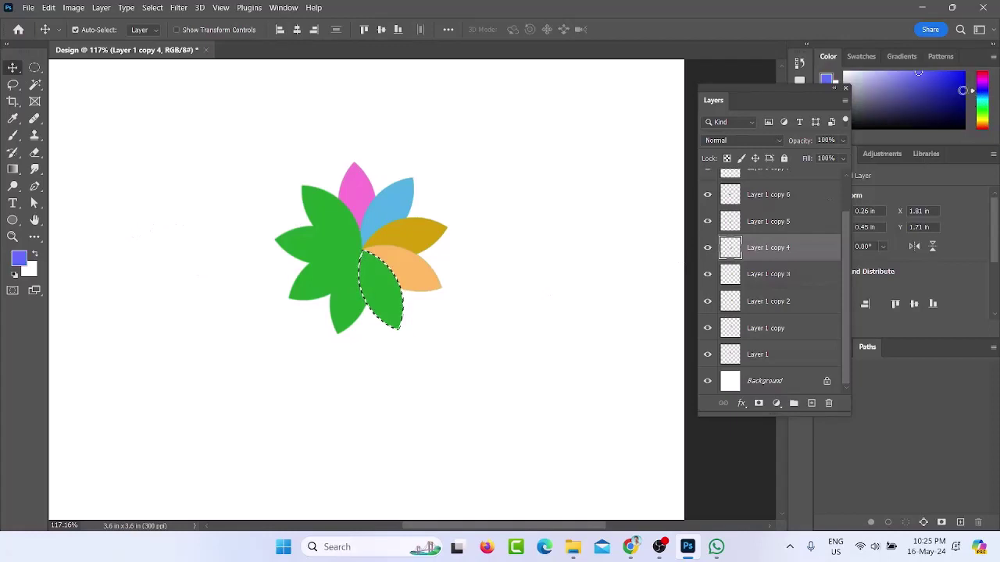
key(alt+BackSpace)
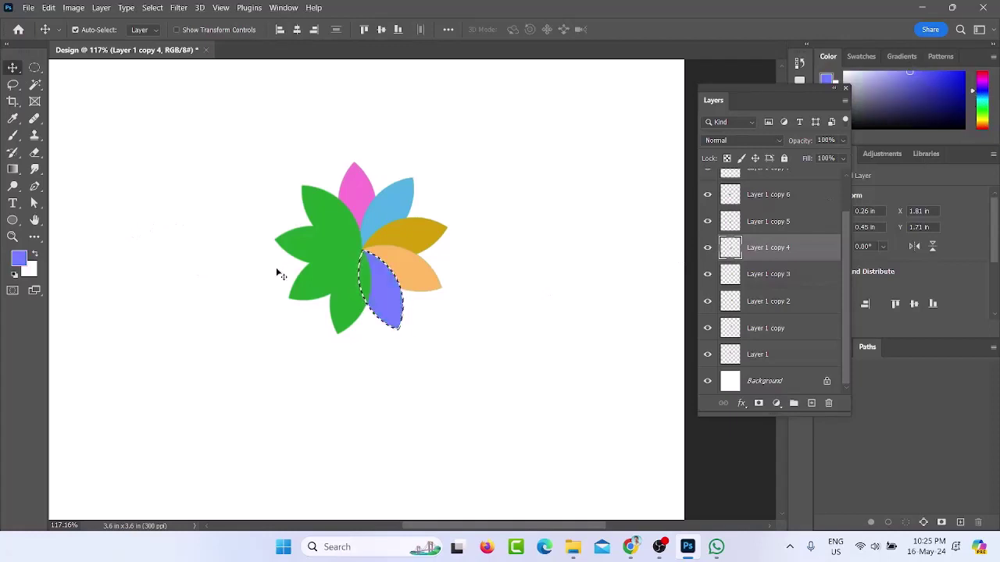
key(ctrl+d)
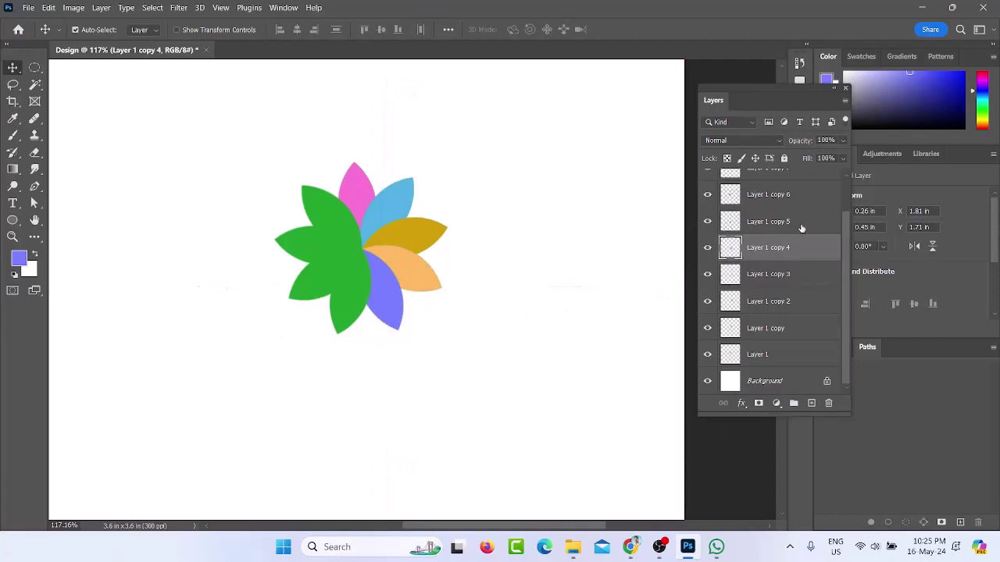
Load the petal clockwise from the periwinkle one as a selection from its layer, fill it with purple a6298d and deselect it
scroll(735, 246, up, 2)
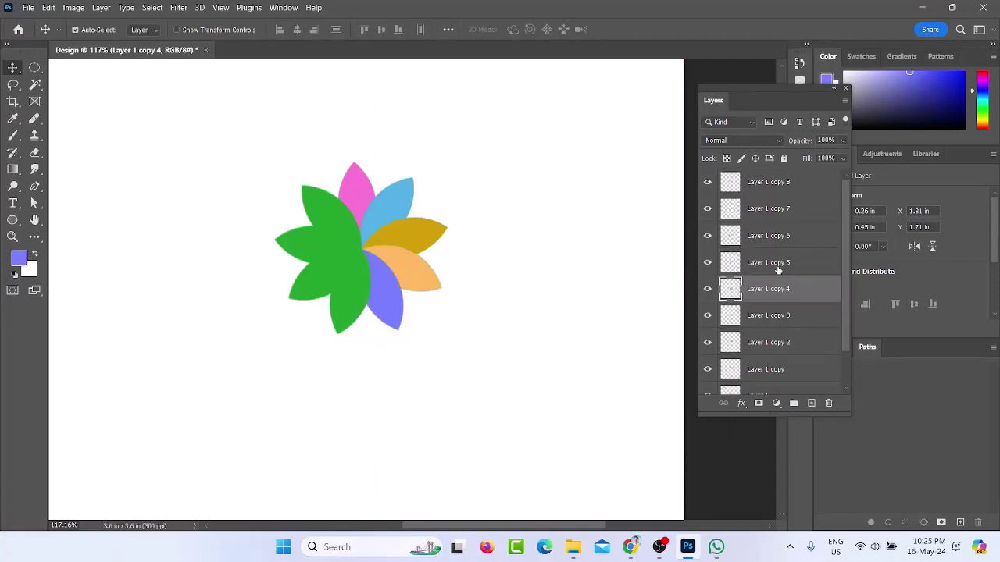
click(725, 266)
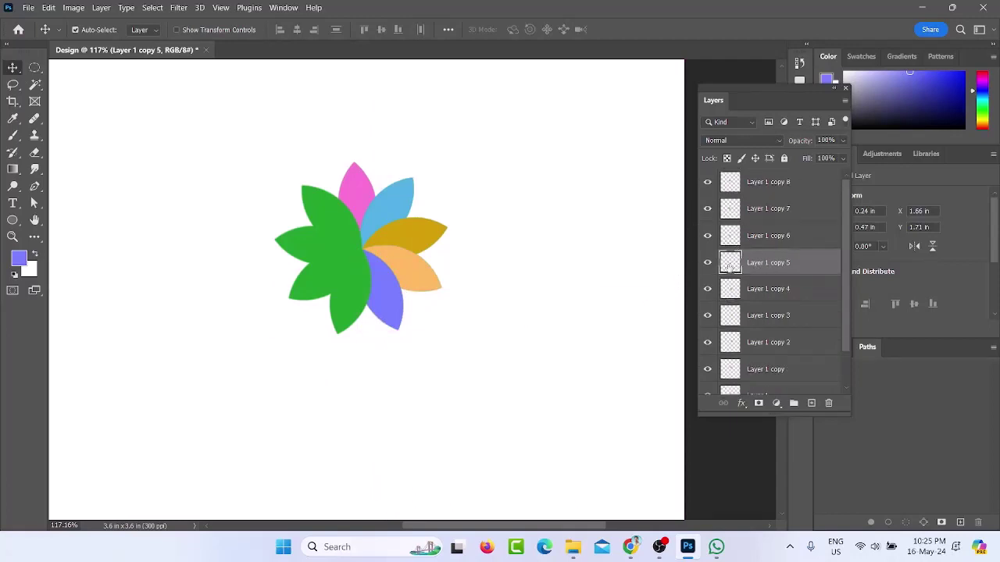
ctrl+click(730, 263)
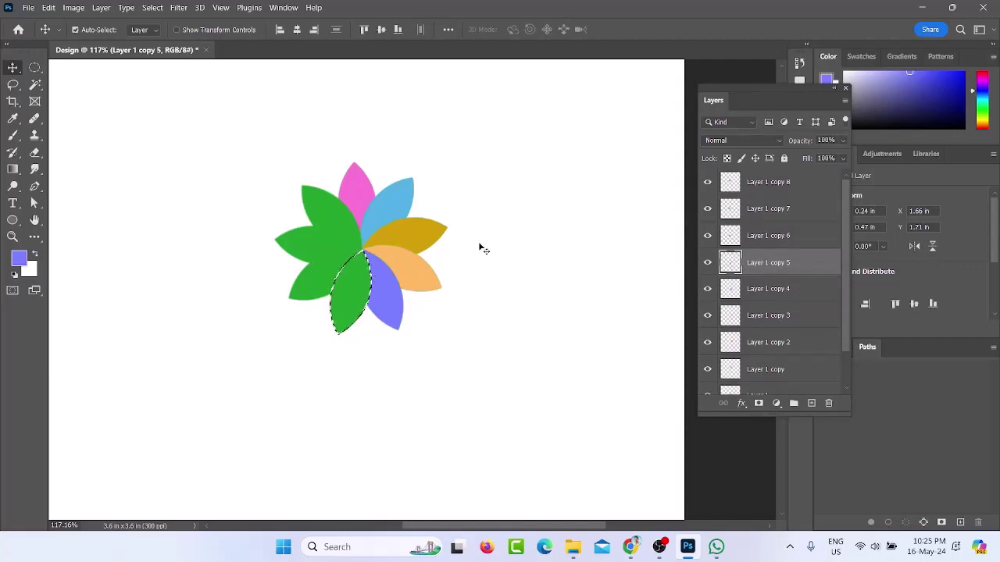
click(19, 258)
click(797, 293)
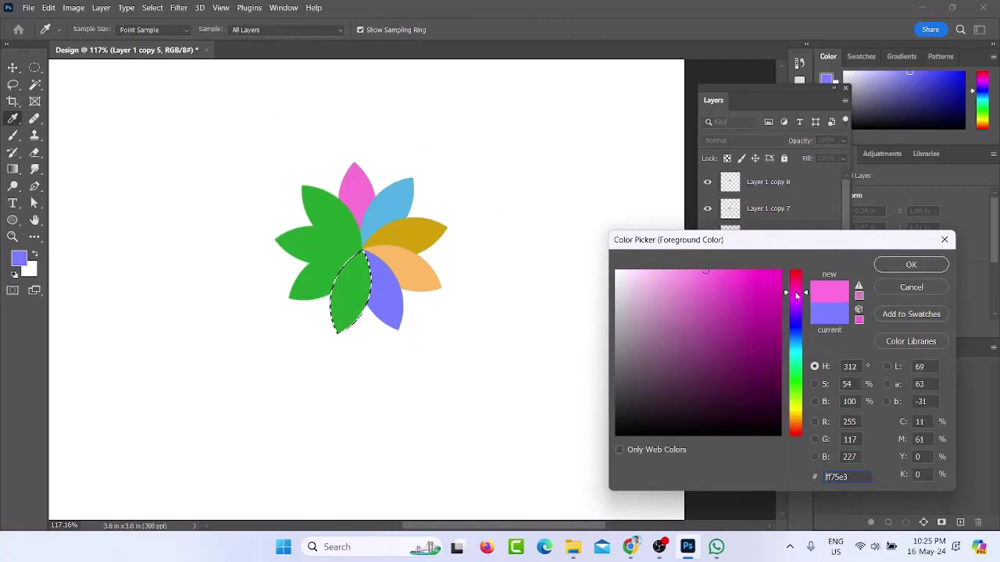
drag(742, 340, 741, 328)
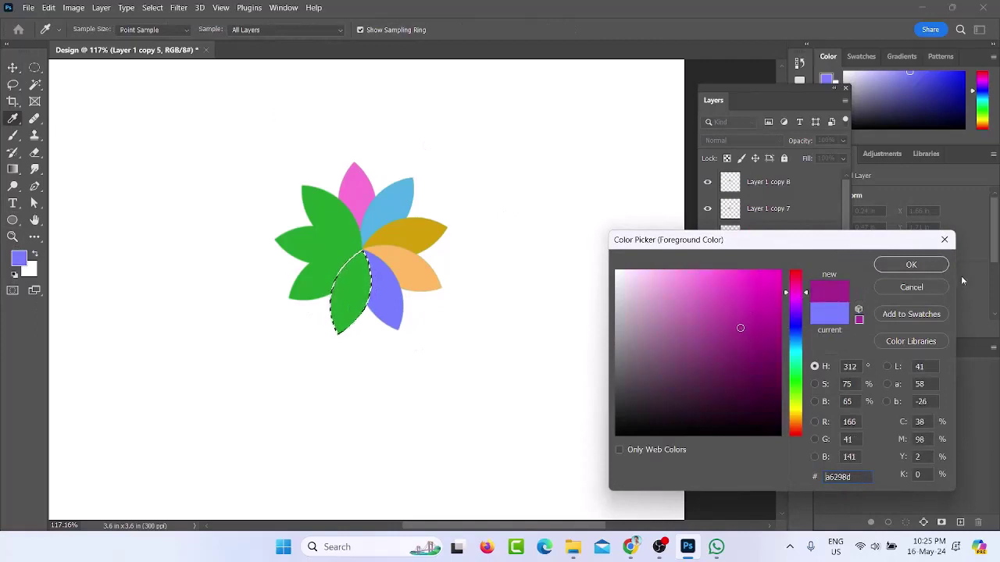
click(911, 265)
key(alt+BackSpace)
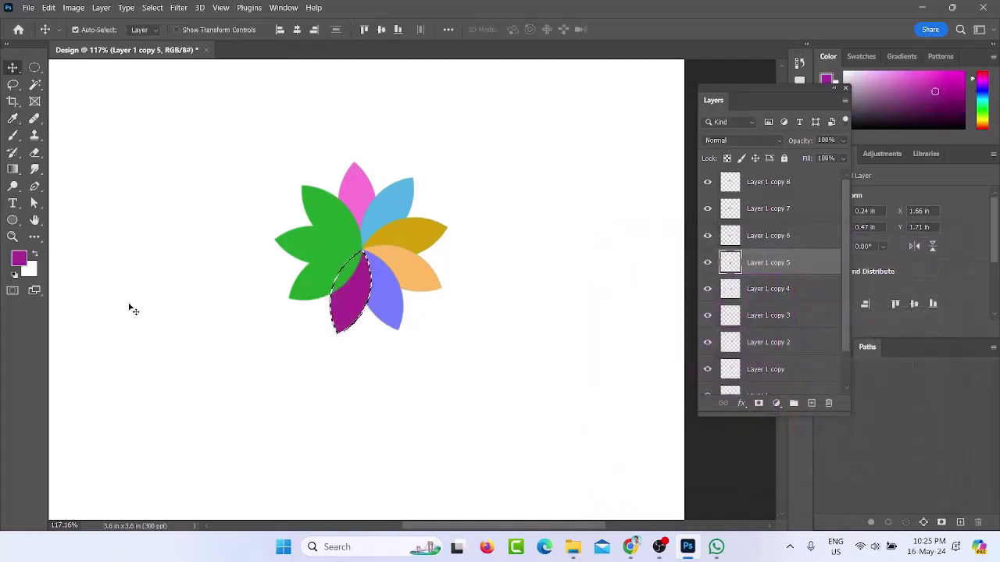
key(ctrl+d)
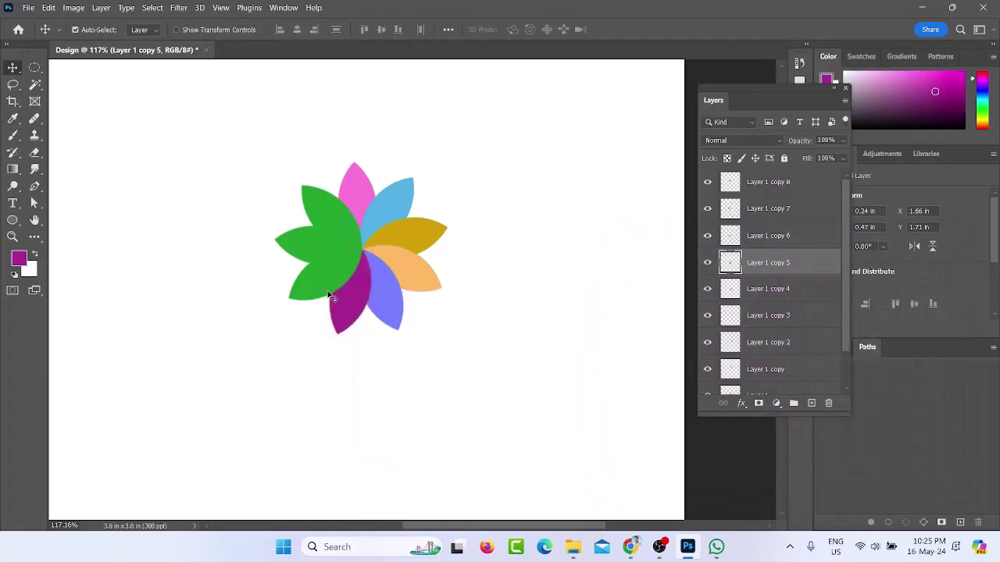
Load the petal clockwise from the purple one as a selection from its layer, fill it with soft green 60b284 and deselect it
click(738, 241)
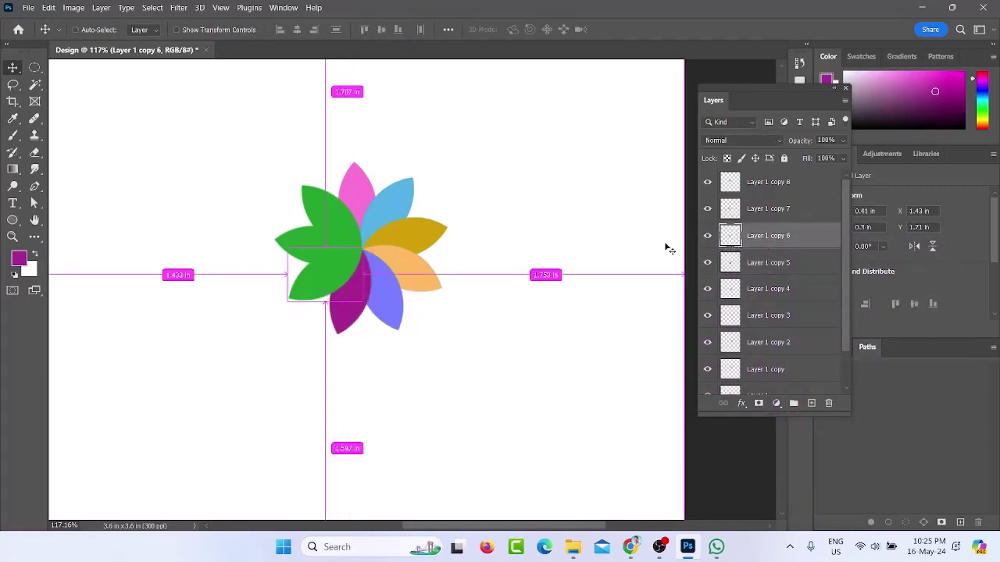
ctrl+click(732, 238)
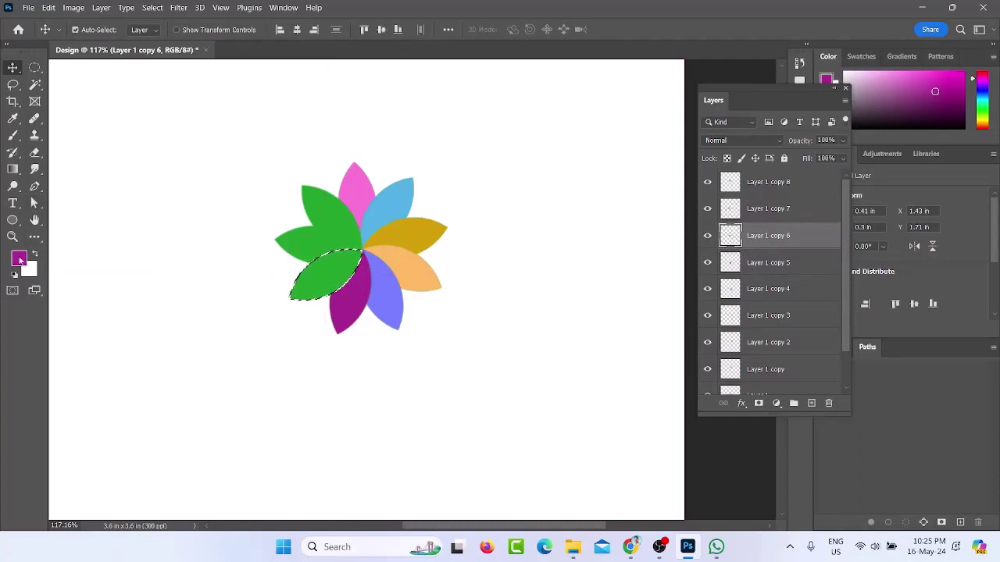
click(20, 259)
drag(797, 303, 692, 320)
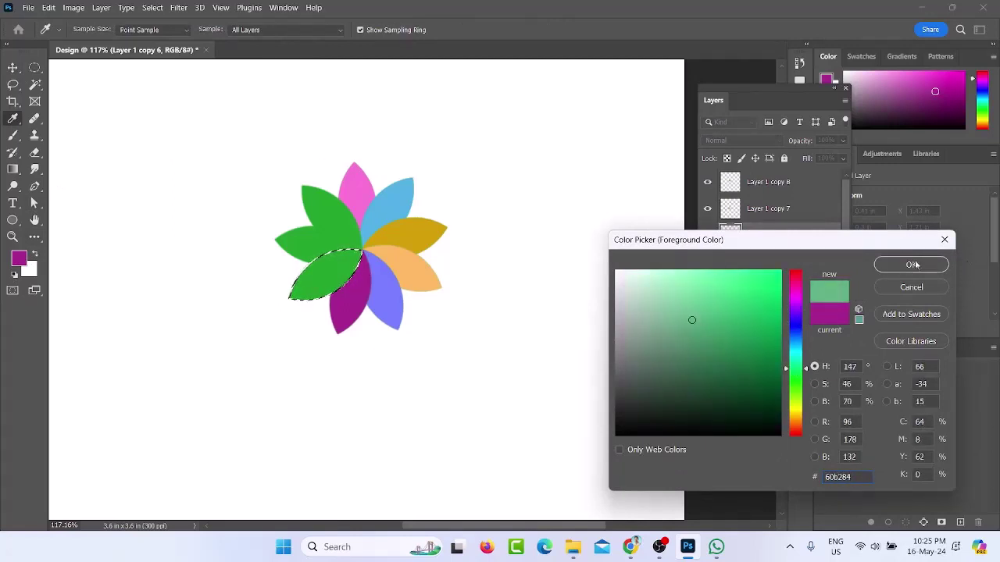
click(912, 265)
key(v)
key(alt+BackSpace)
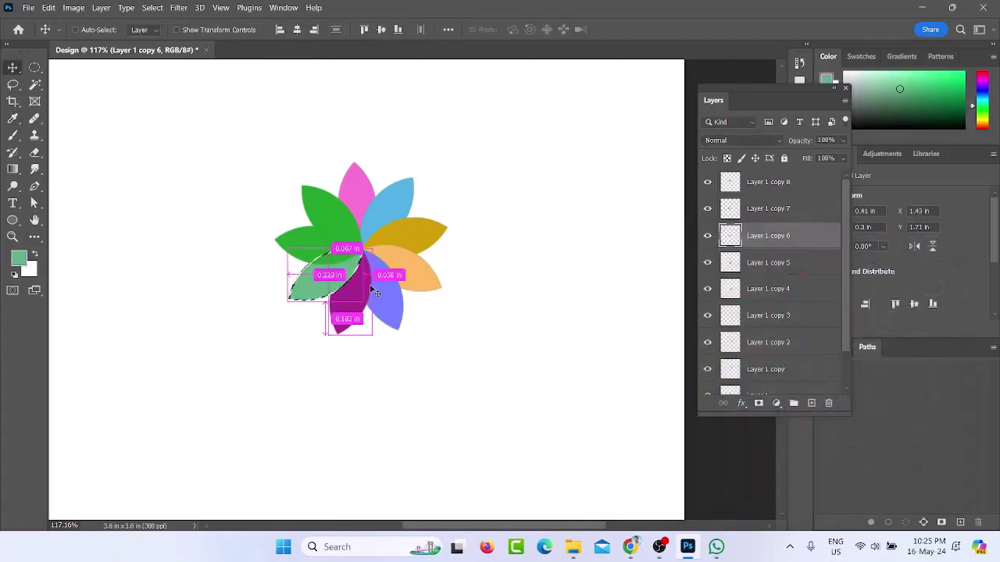
key(ctrl+d)
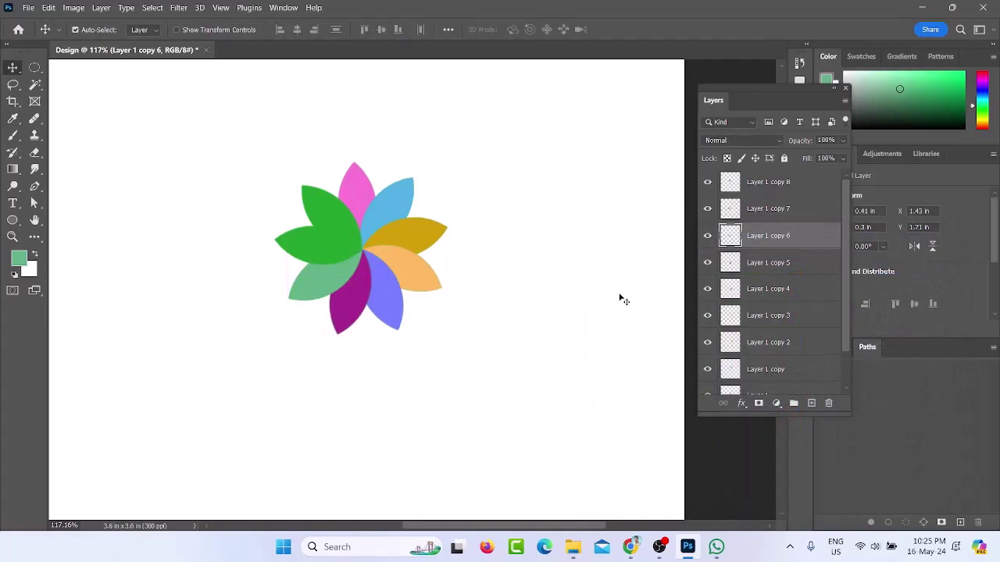
Load the petal clockwise from the soft green one as a selection from its layer and fill it with orange
click(733, 209)
ctrl+click(734, 210)
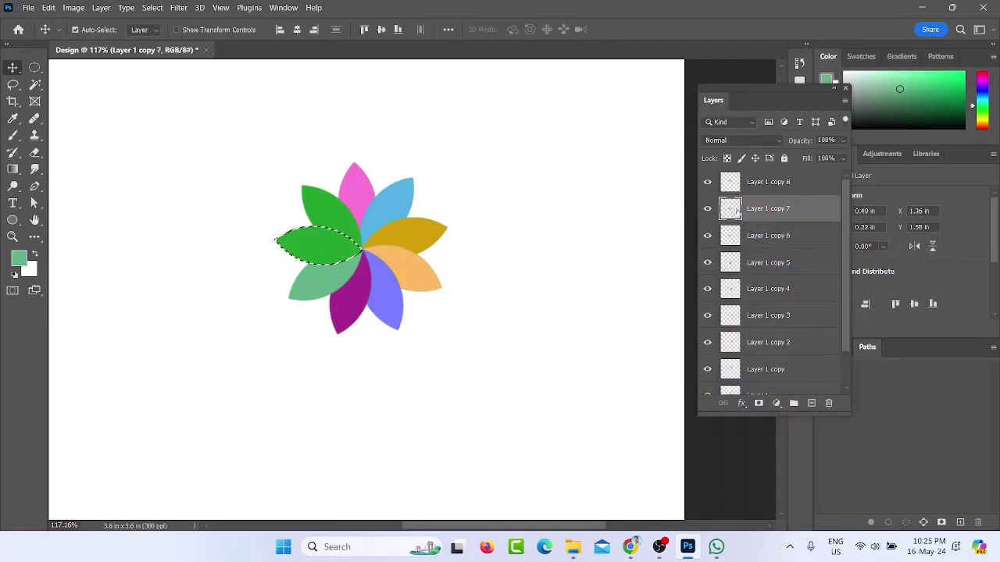
drag(982, 109, 937, 72)
click(946, 102)
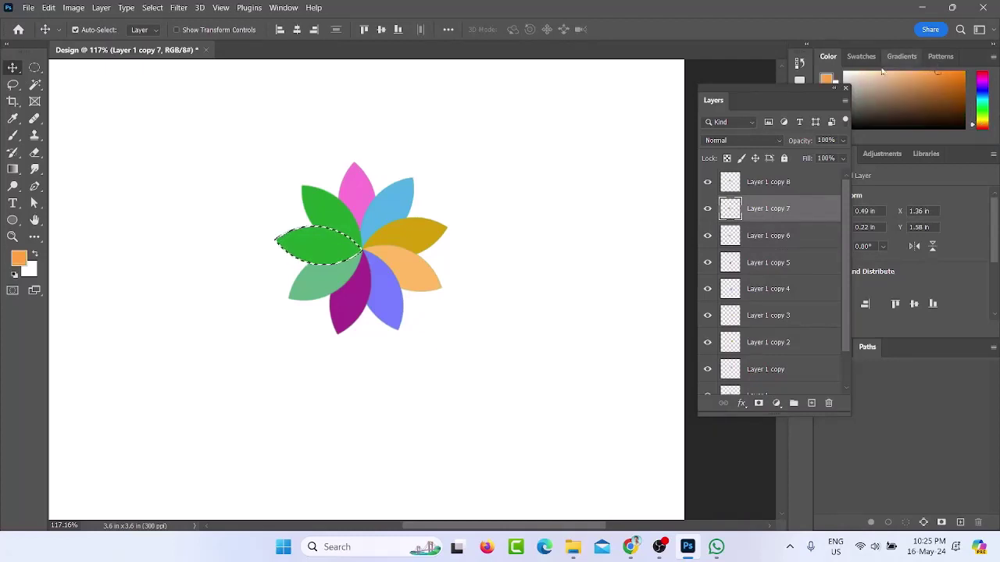
key(alt+BackSpace)
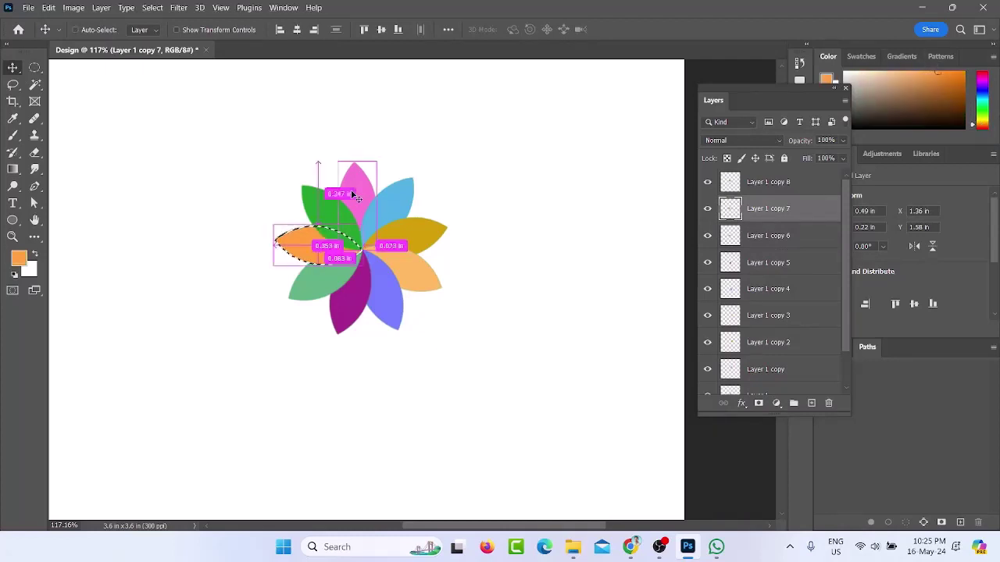
Deselect the orange petal, load the adjacent green petal as a selection from its layer, fill it with bright purple be1bd1 and deselect it
key(ctrl+d)
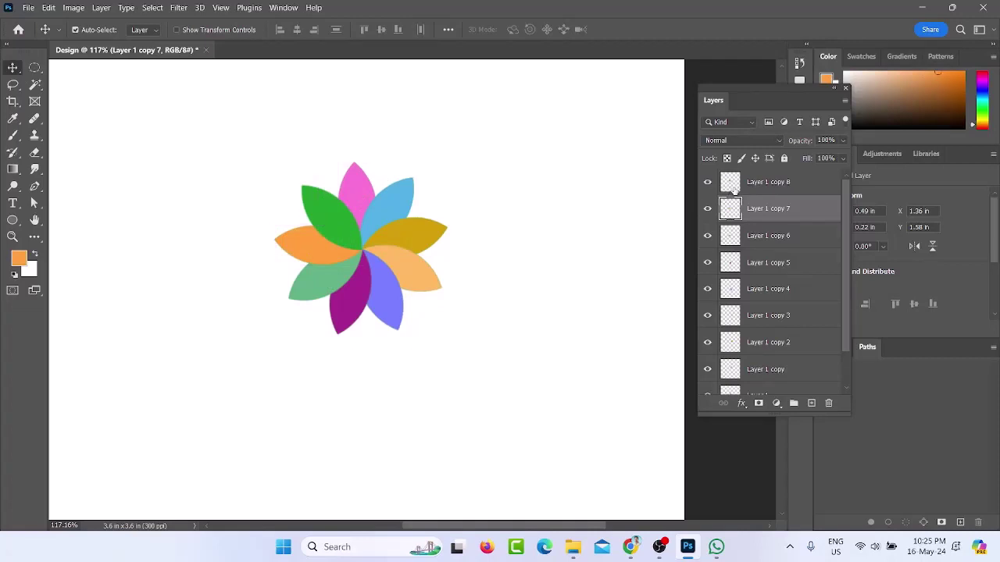
click(735, 188)
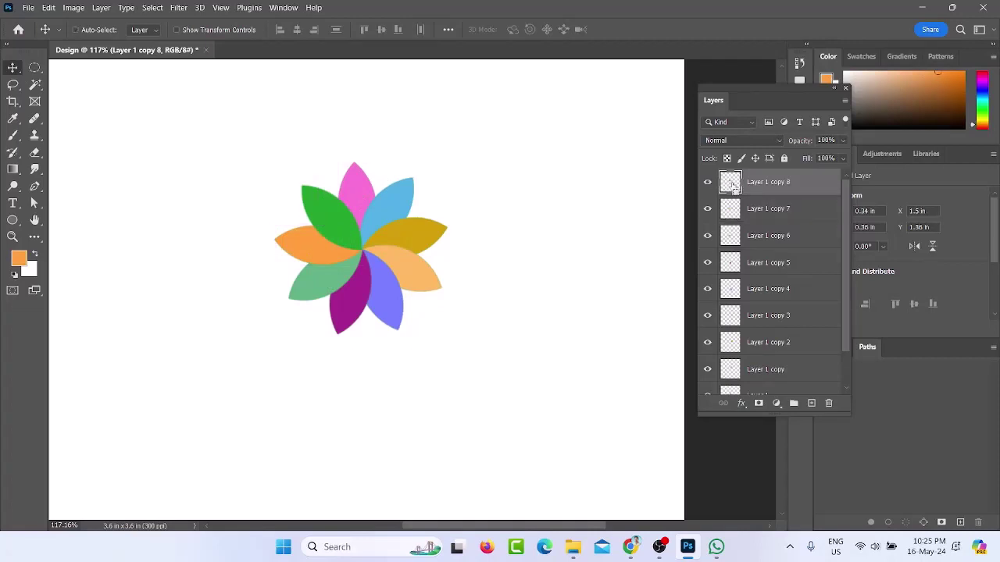
ctrl+click(733, 186)
click(19, 259)
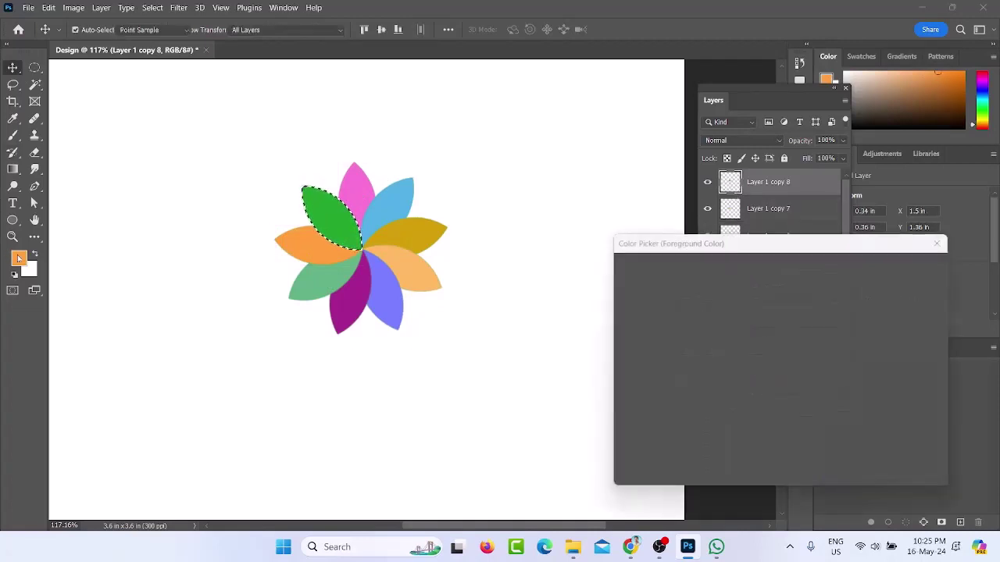
mouse_move(795, 320)
mouse_down()
mouse_move(795, 301)
mouse_move(761, 298)
mouse_up()
click(910, 265)
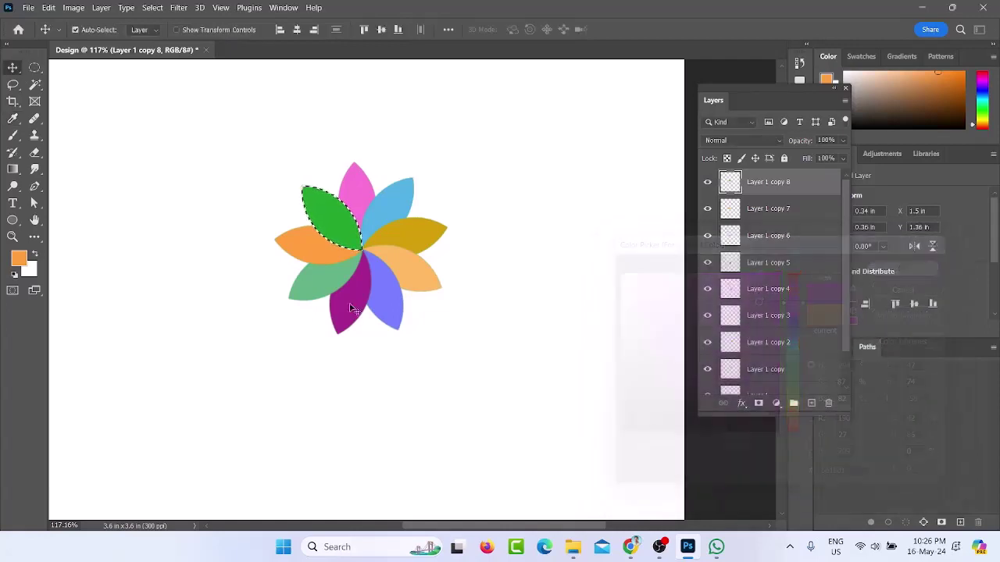
key(alt+BackSpace)
key(ctrl+d)
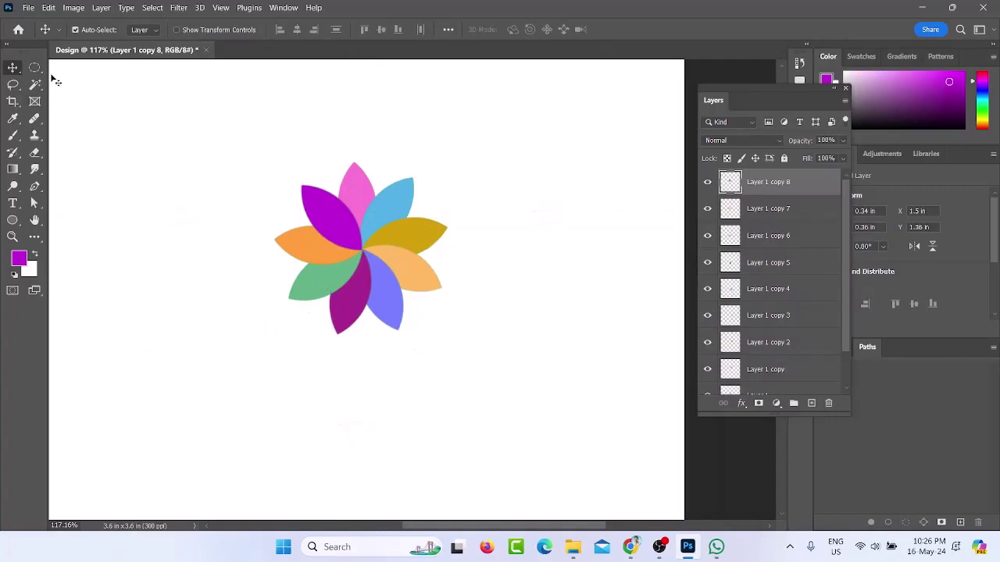
Move each of the nine petals outward from the flower's centre one by one to separate them
drag(341, 190, 332, 139)
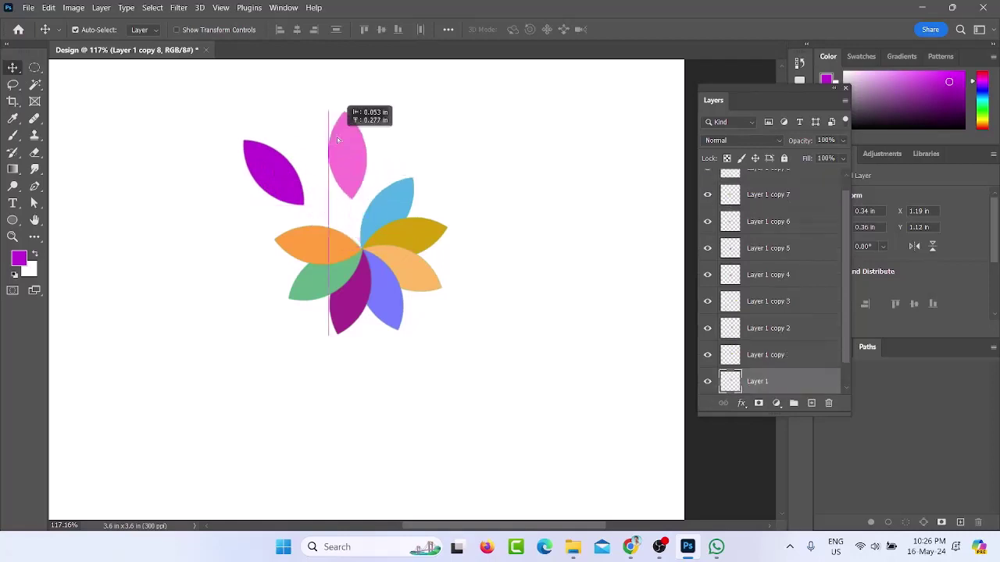
drag(391, 211, 442, 165)
drag(416, 228, 497, 235)
click(420, 256)
drag(420, 255, 486, 296)
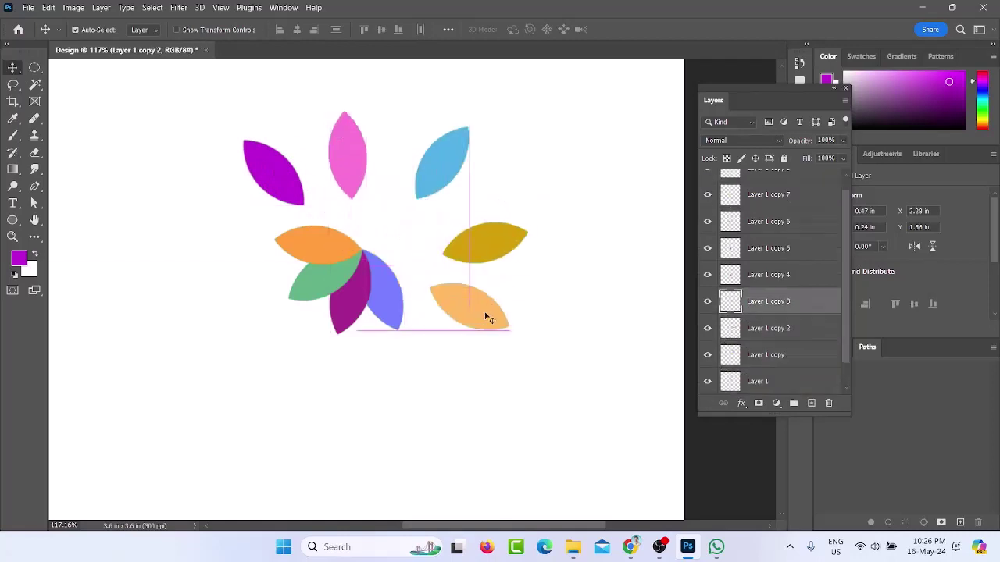
drag(386, 286, 408, 367)
drag(364, 305, 340, 364)
drag(319, 282, 180, 326)
drag(339, 250, 139, 233)
drag(190, 323, 222, 323)
Return all the separated petals to their original places around the flower's centre
drag(130, 236, 319, 242)
drag(210, 331, 323, 273)
drag(325, 350, 341, 285)
drag(405, 371, 379, 289)
drag(469, 306, 406, 265)
drag(485, 242, 403, 235)
drag(441, 161, 388, 205)
drag(346, 154, 355, 204)
drag(273, 172, 331, 217)
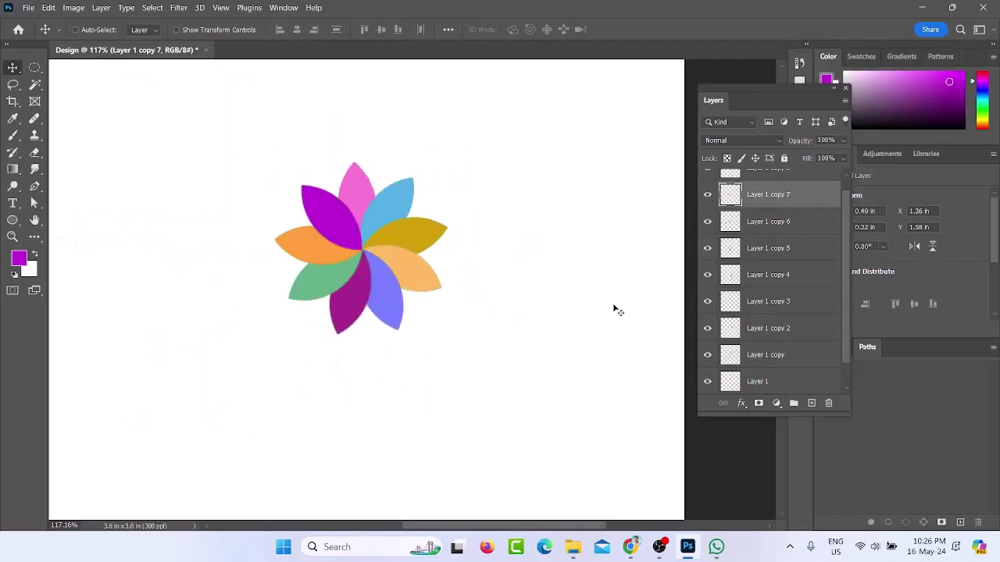
Choose the Lasso tool and merge all nine petal layers into a single layer above the background
scroll(615, 310, up, 3)
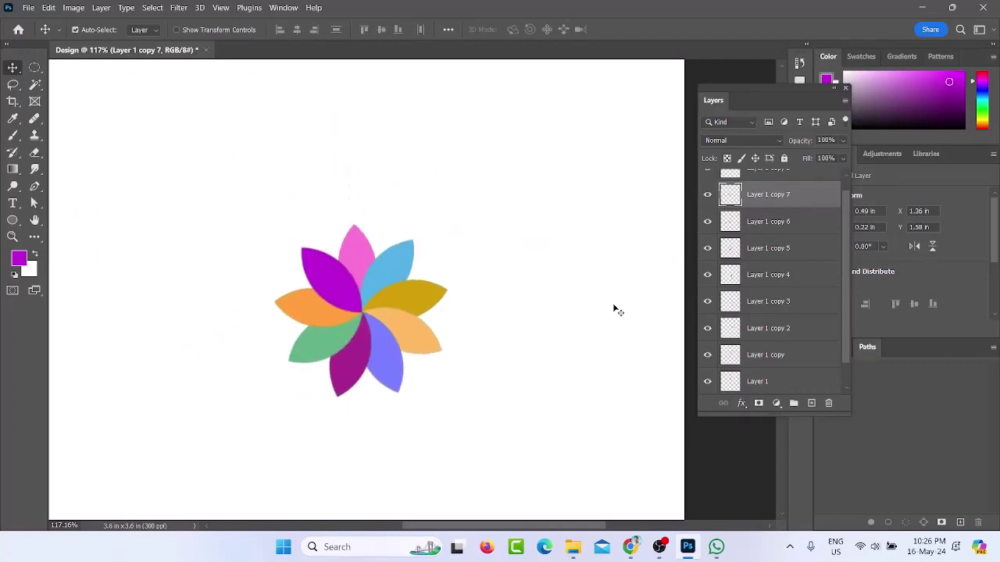
scroll(336, 347, down, 4)
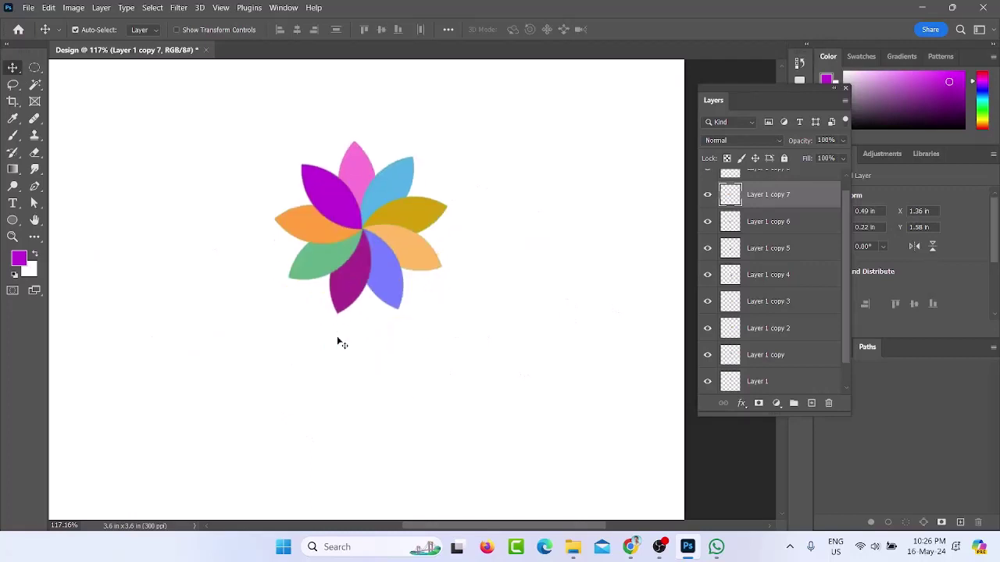
scroll(341, 342, down, 1)
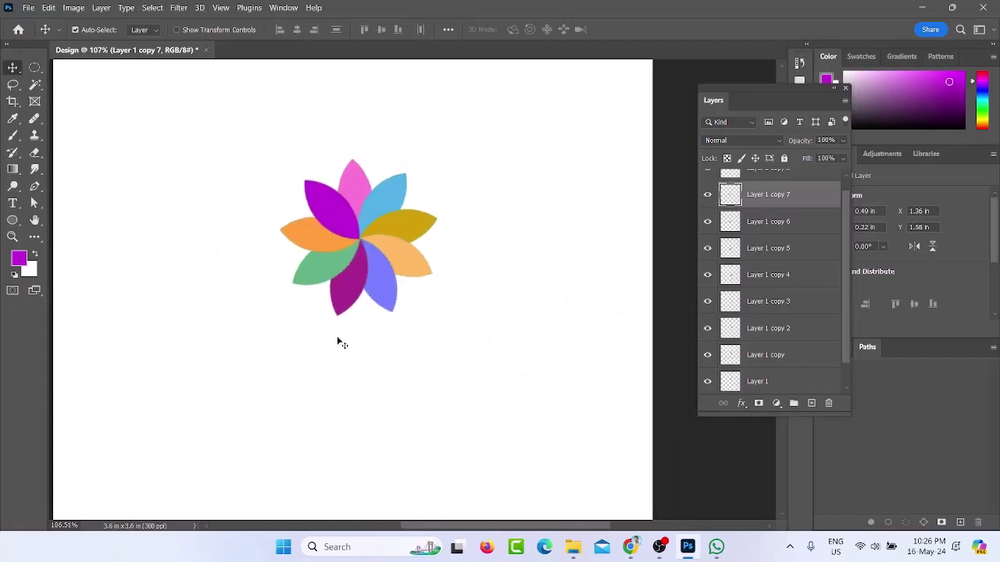
click(13, 84)
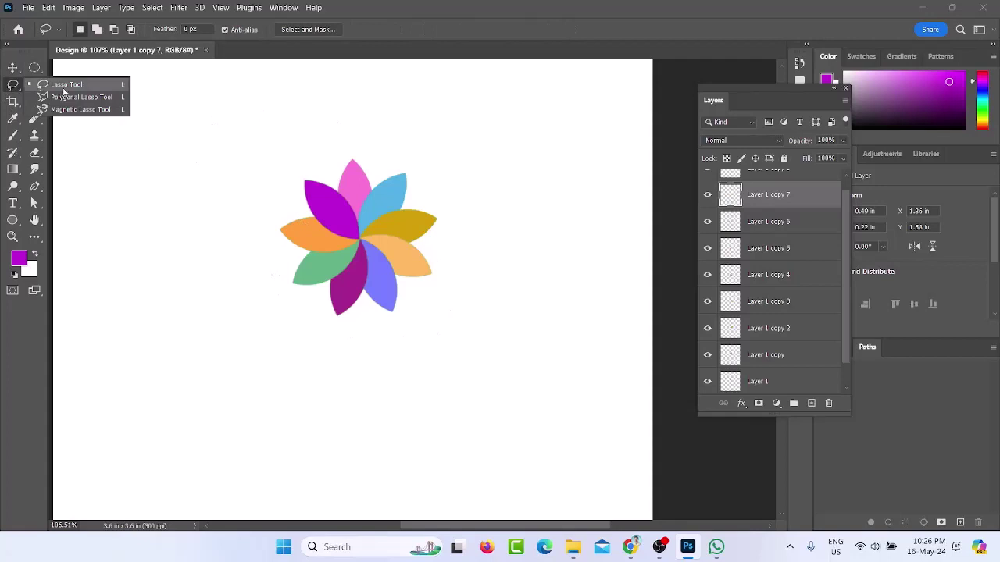
click(66, 86)
scroll(800, 290, up, 1)
click(778, 187)
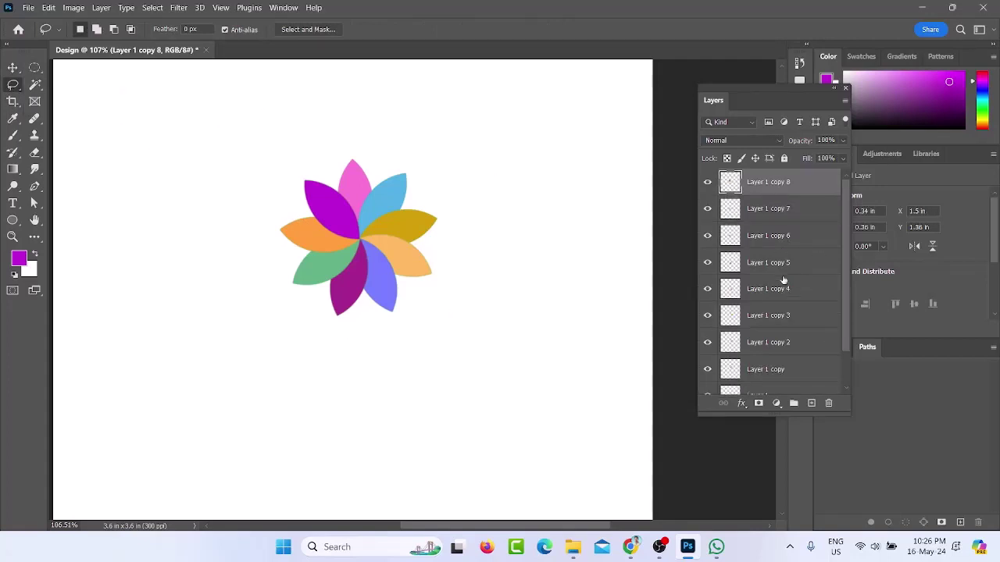
scroll(777, 313, down, 2)
shift+click(773, 360)
scroll(780, 297, up, 2)
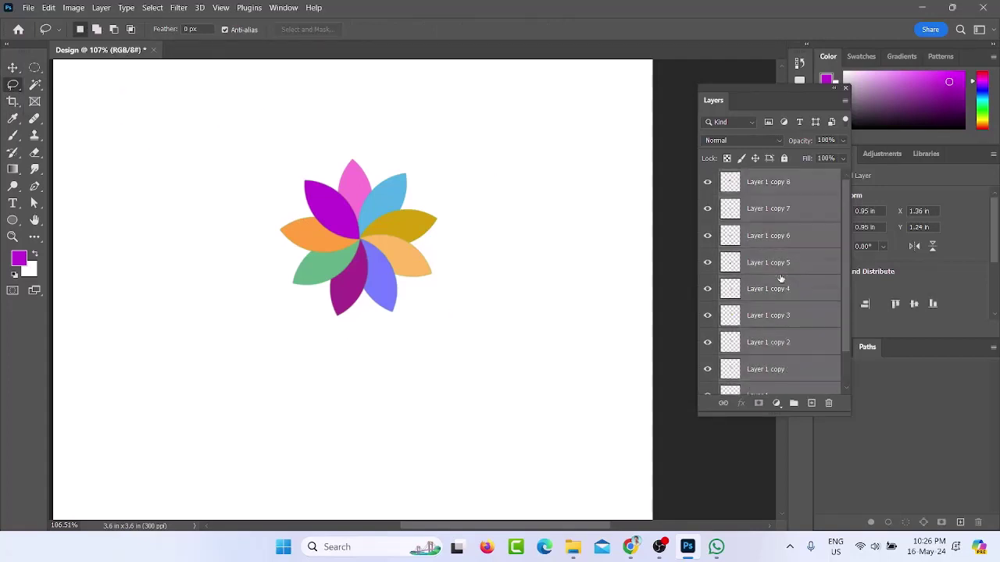
key(ctrl+e)
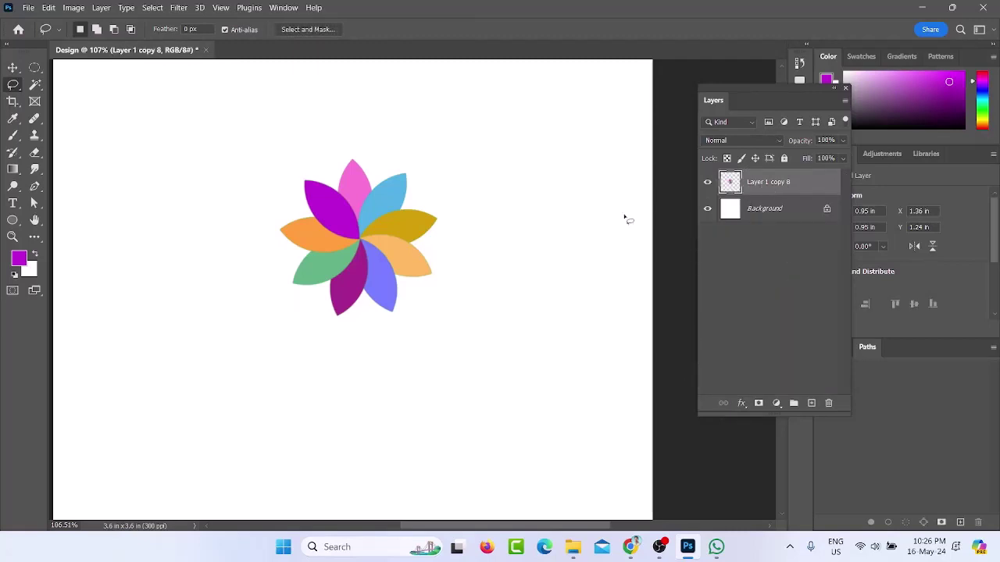
Add a new layer beneath the flower layer and lasso a thin curved stem about 0.44 × 1.18 in downward from the flower's centre
click(811, 402)
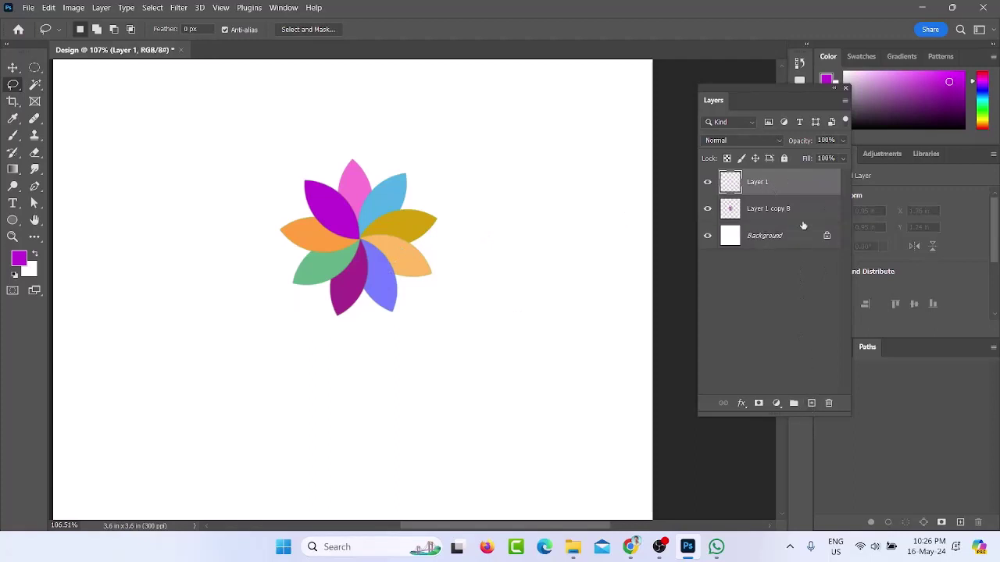
drag(790, 188, 789, 219)
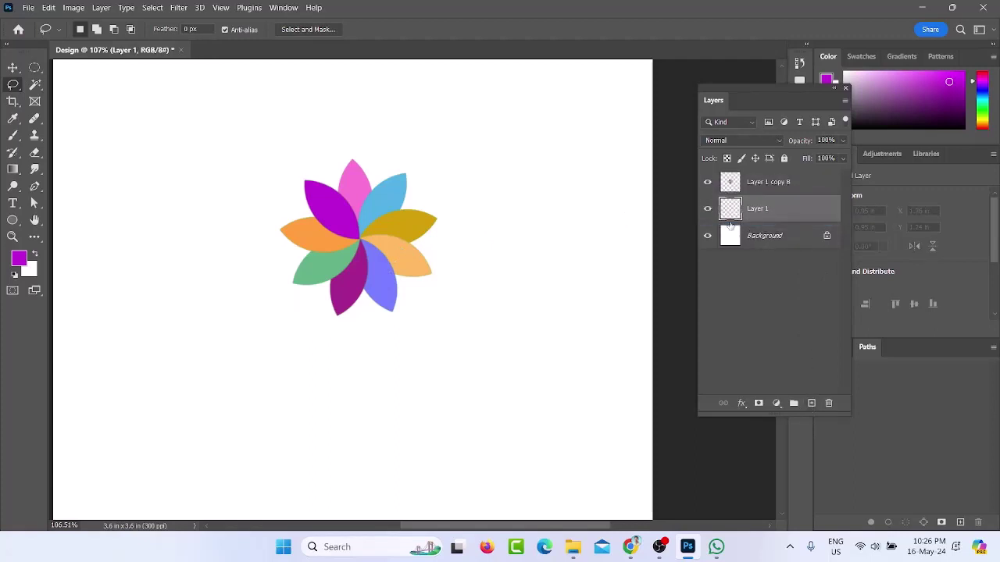
right_click(12, 84)
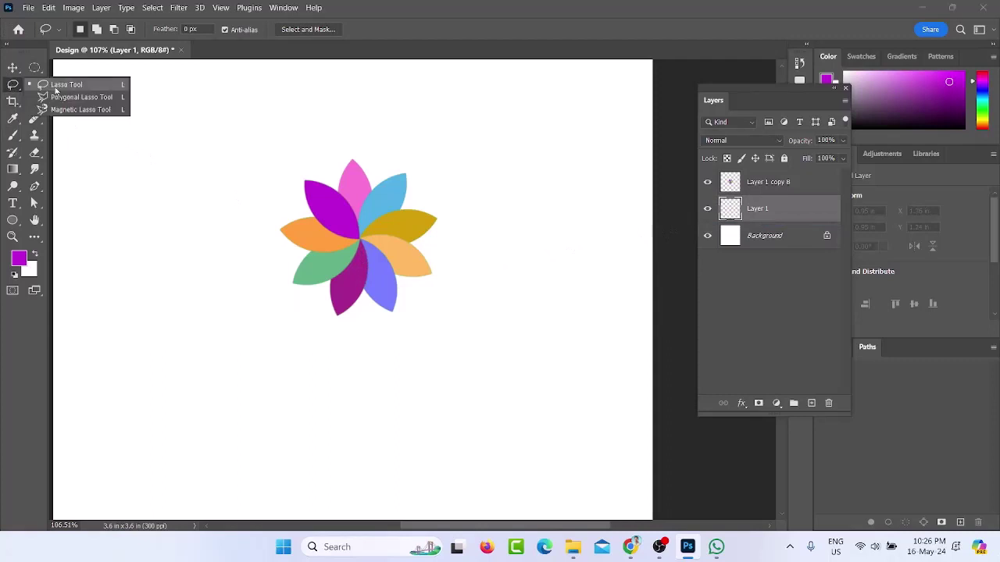
click(55, 86)
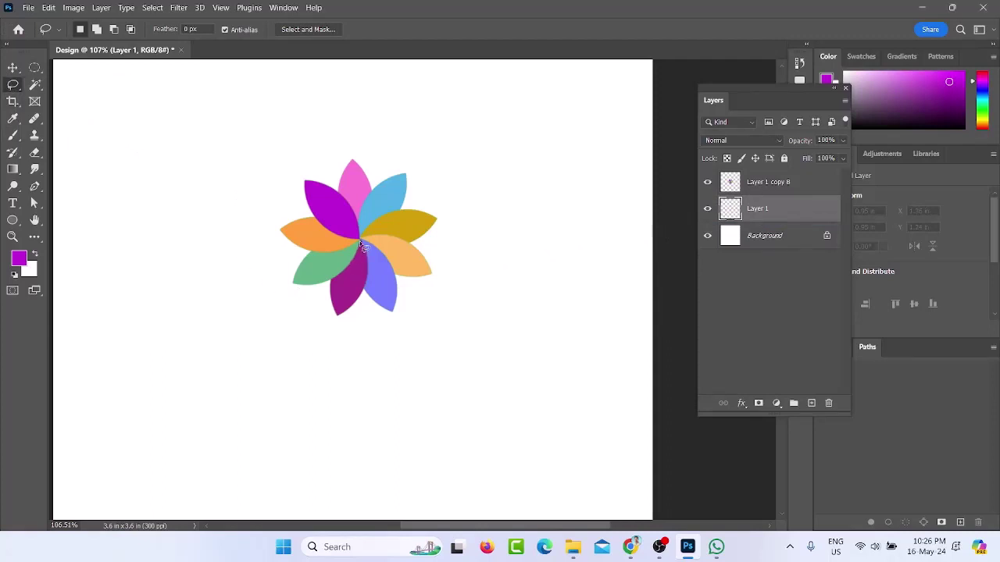
mouse_move(351, 293)
mouse_down()
mouse_move(298, 435)
mouse_move(326, 400)
mouse_move(364, 246)
mouse_up()
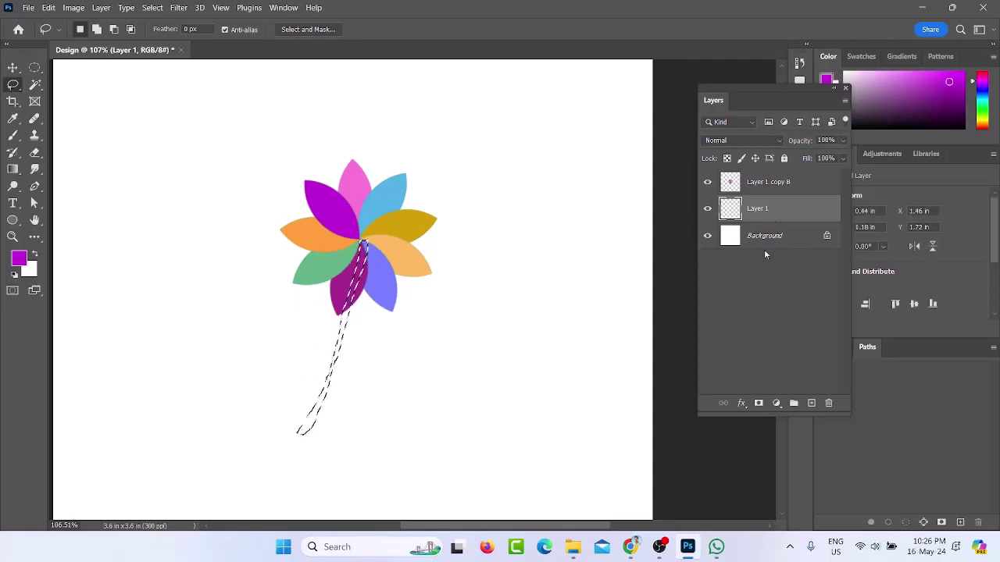
Fill the stem selection with golden brown and deselect it
click(19, 258)
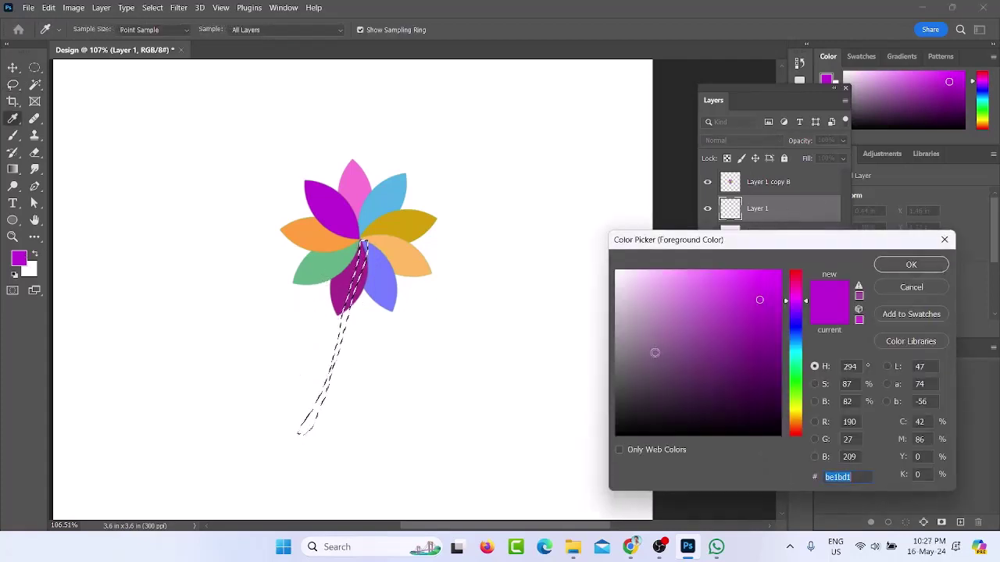
text(a67e06)
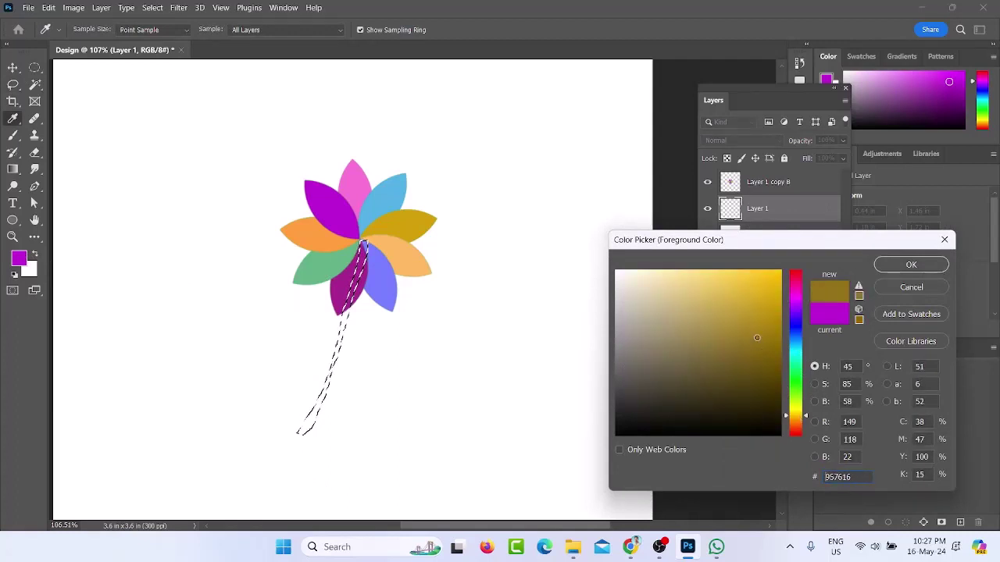
click(906, 263)
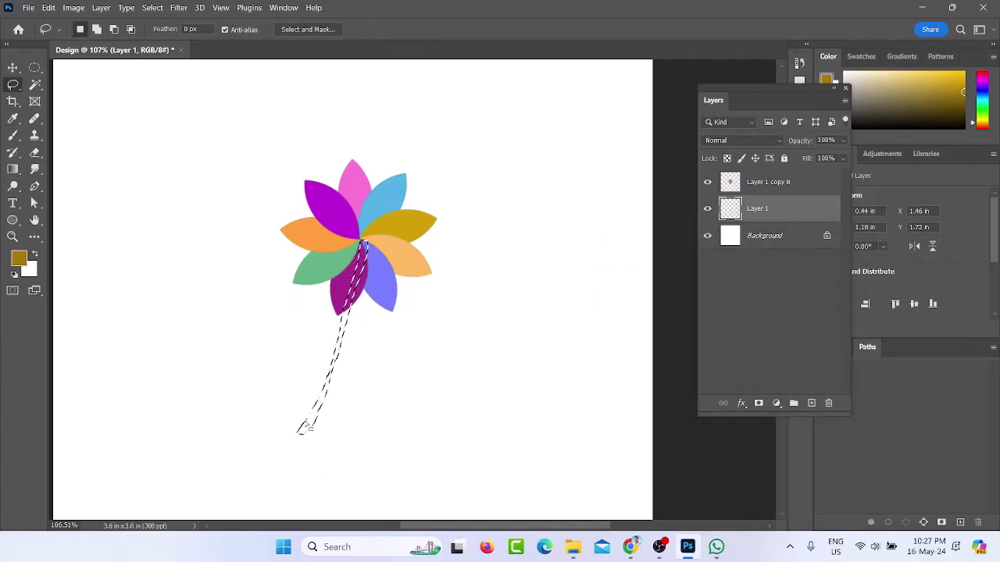
key(super)
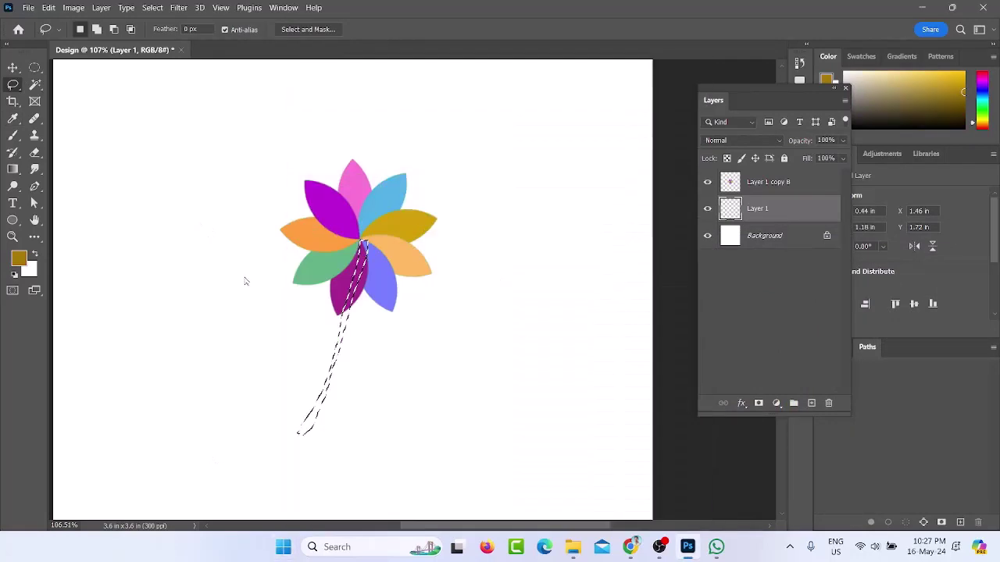
key(Escape)
key(alt+BackSpace)
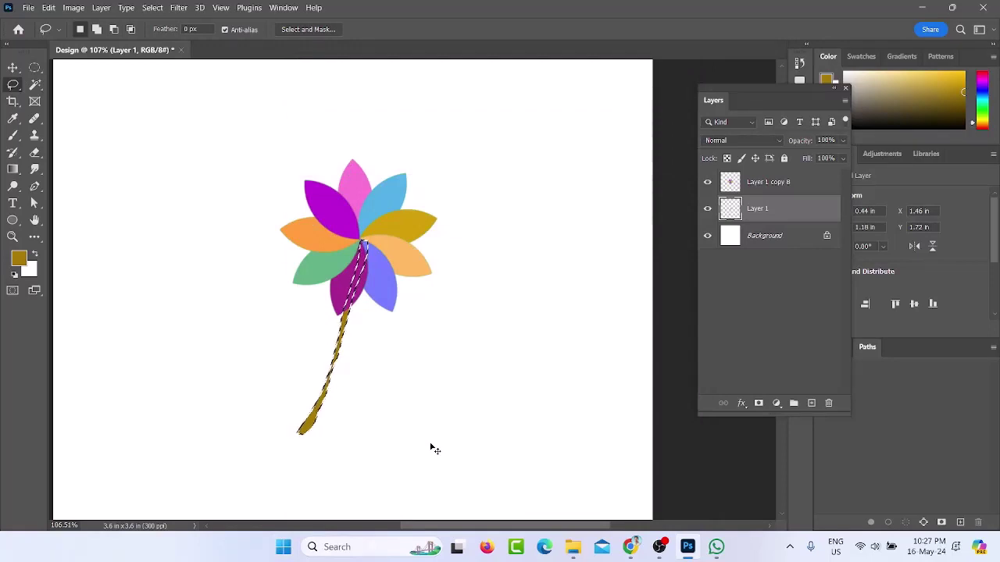
key(ctrl+d)
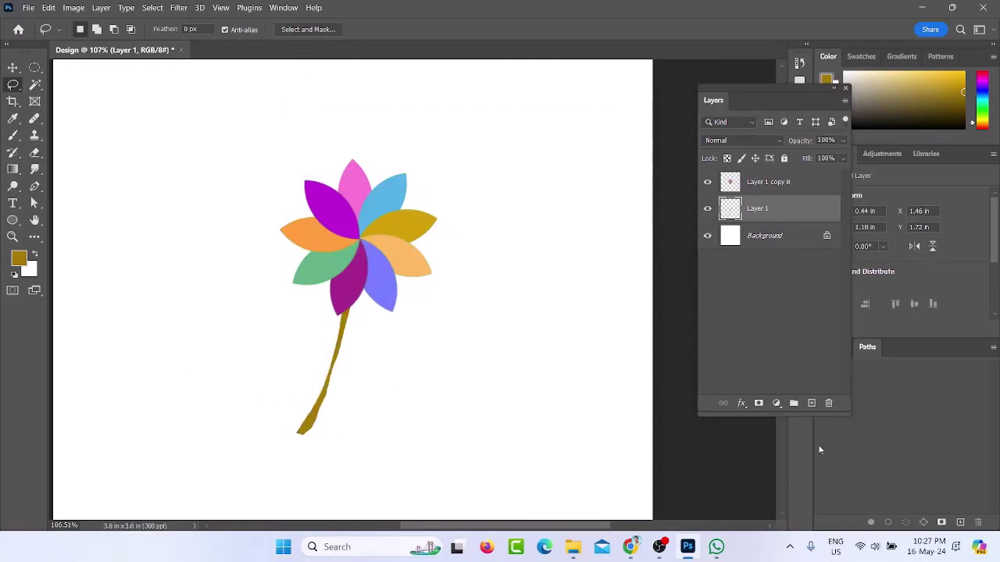
Set the Rectangular Marquee style to Normal and select an area about 0.96 × 0.55 in around the stem's lower end
click(36, 69)
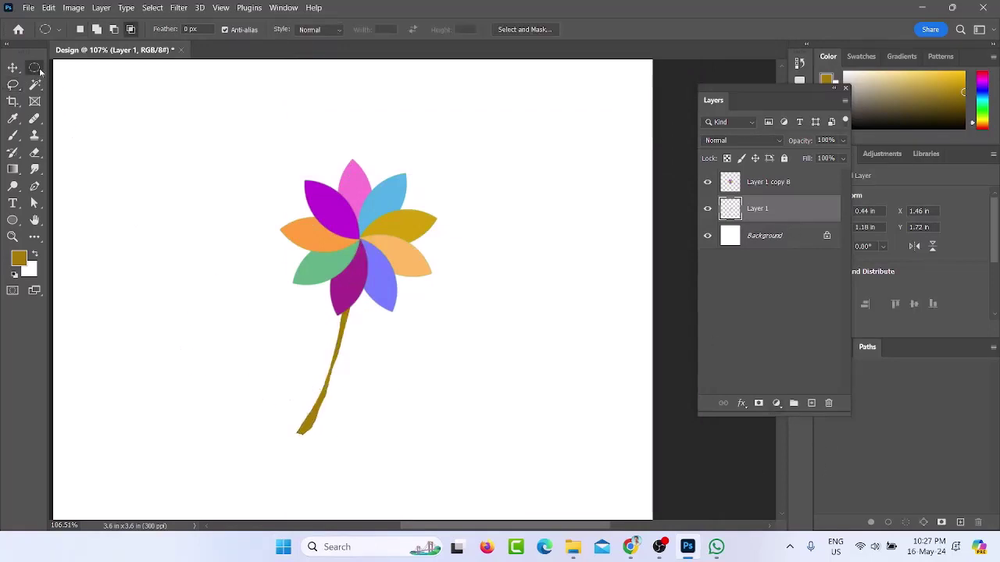
right_click(40, 71)
click(102, 68)
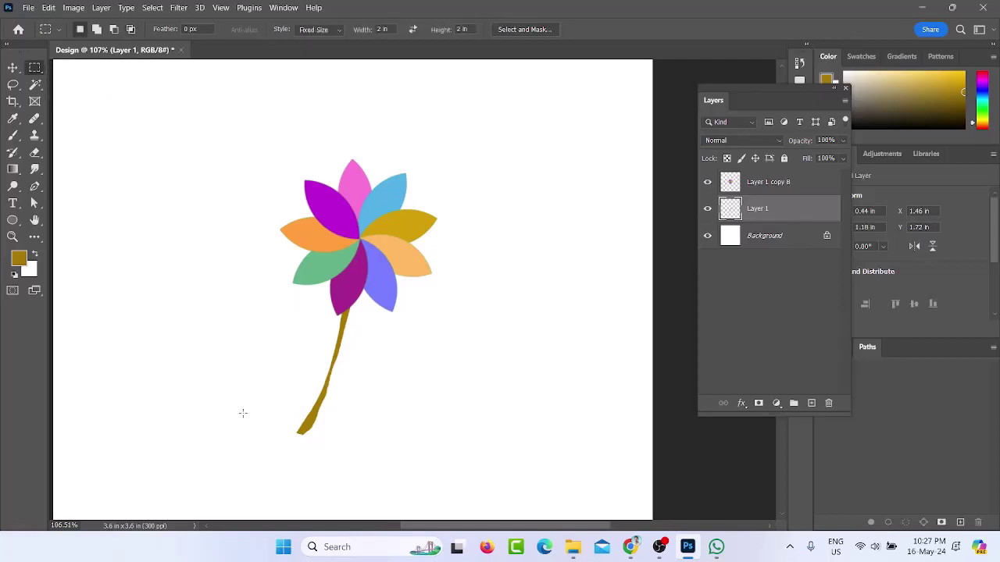
drag(231, 407, 351, 474)
key(ctrl+d)
click(317, 30)
click(312, 41)
drag(228, 411, 386, 490)
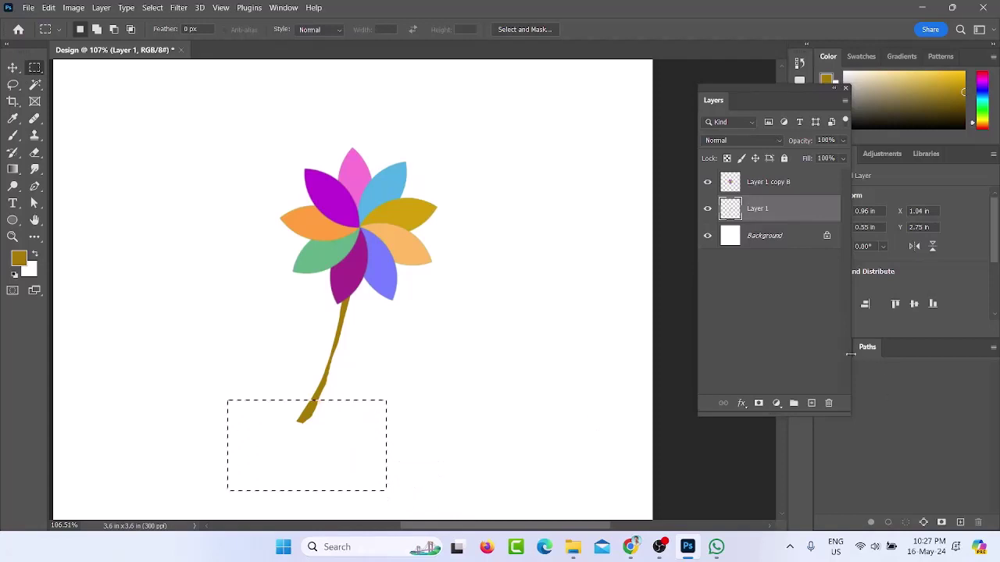
Add a new layer beneath the stem layer, fill the rectangular selection on it with dark brown as a pot and deselect it
click(811, 403)
drag(761, 235, 764, 197)
click(982, 109)
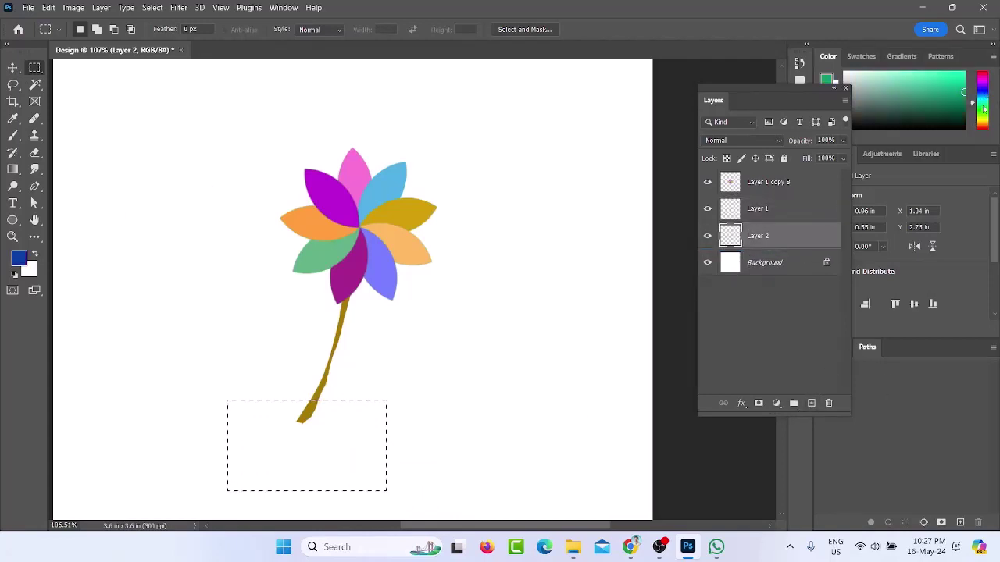
drag(982, 109, 982, 122)
click(958, 74)
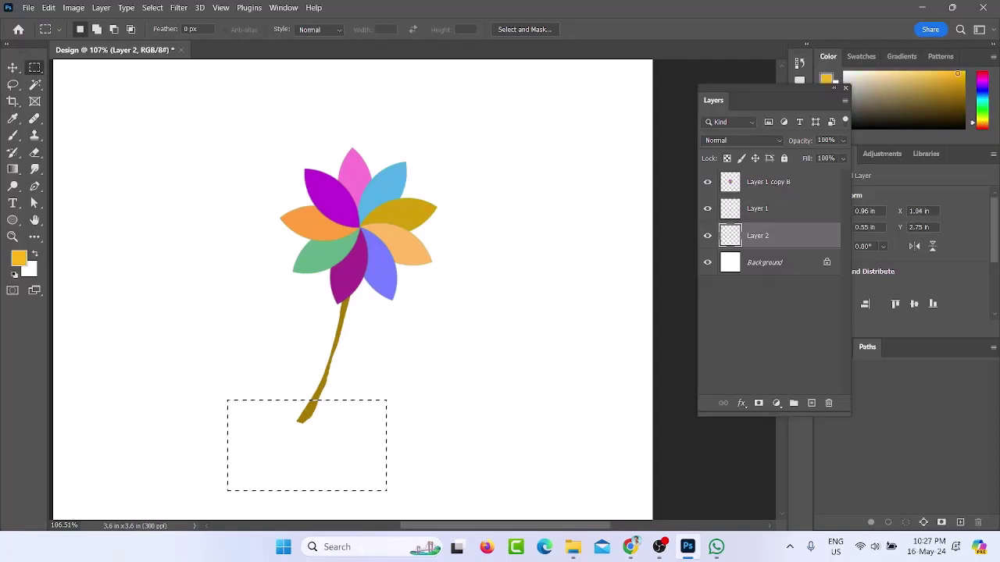
drag(957, 73, 962, 96)
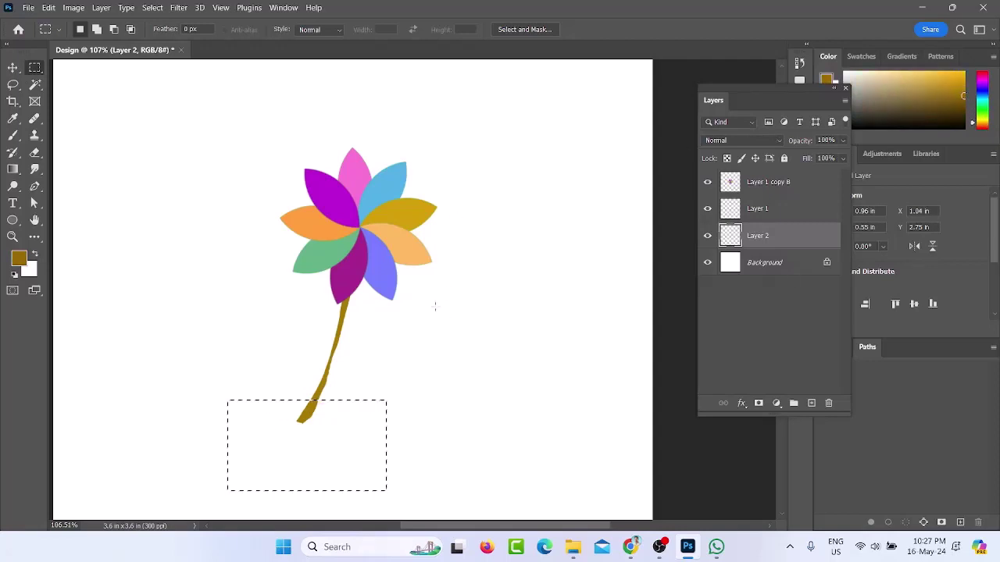
key(alt+BackSpace)
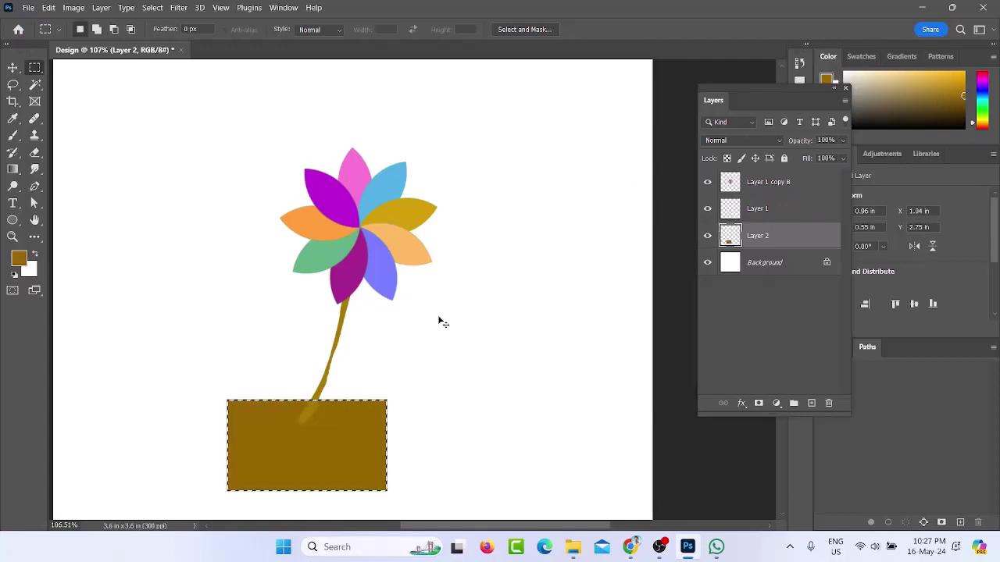
key(ctrl+d)
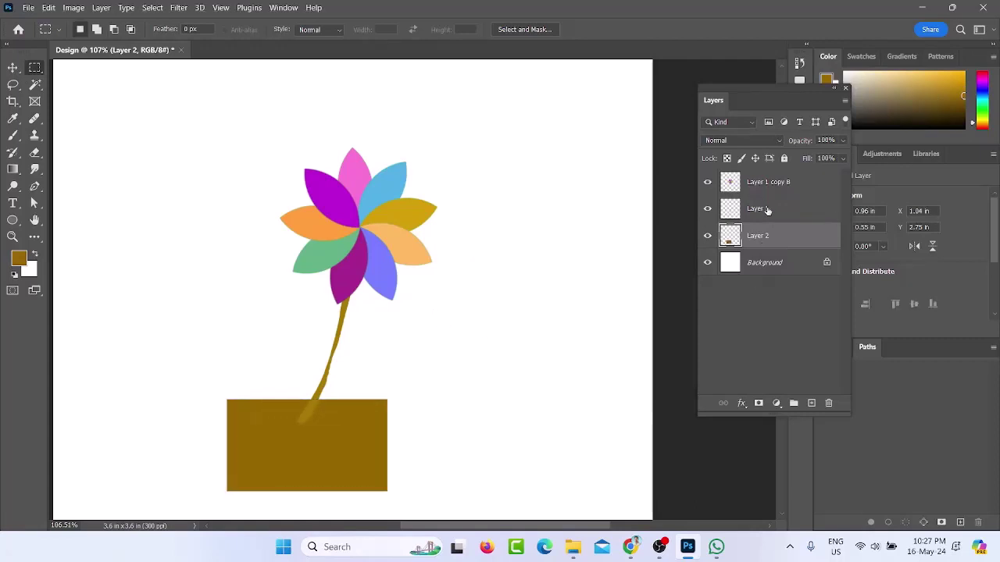
Place the stem layer beneath the pot layer and move the pot slightly down and right to about X 1.07 in, Y 2.8 in
drag(767, 211, 762, 241)
click(12, 68)
mouse_move(292, 440)
mouse_down()
mouse_move(301, 439)
mouse_move(245, 440)
mouse_move(305, 448)
mouse_up()
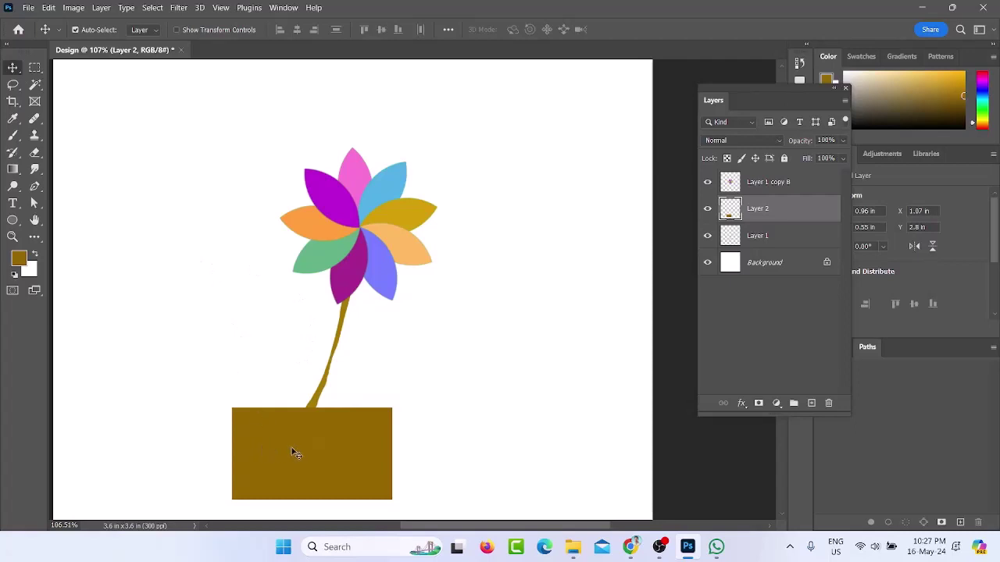
Distort the pot with Free Transform, pulling both lower corners inward so the rectangle tapers towards its base
key(ctrl)
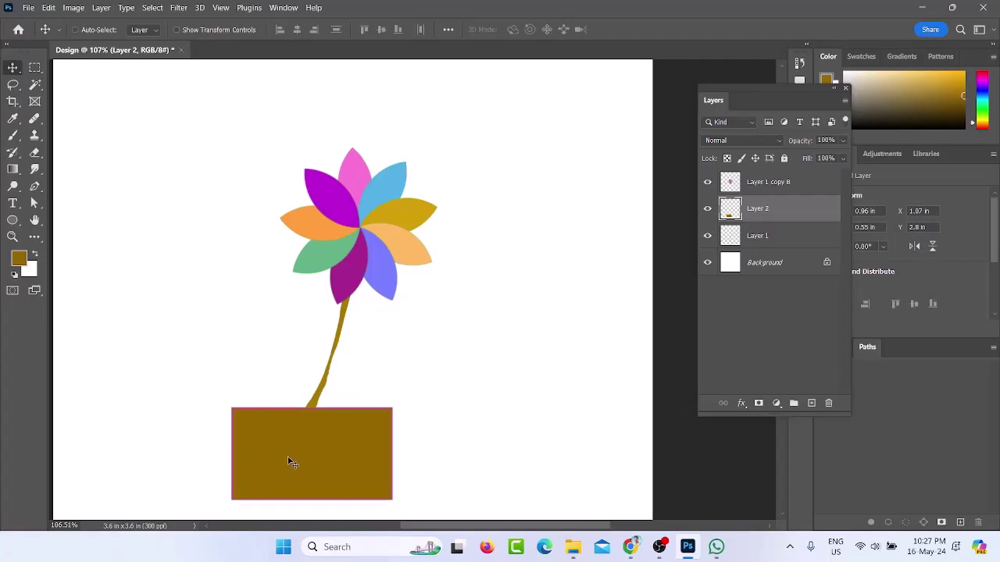
key(ctrl+t)
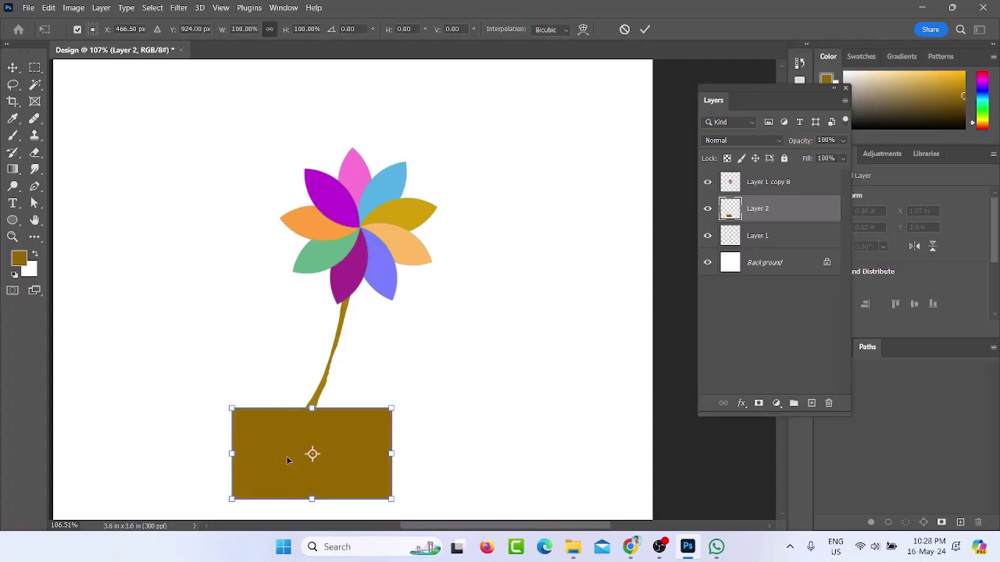
right_click(287, 460)
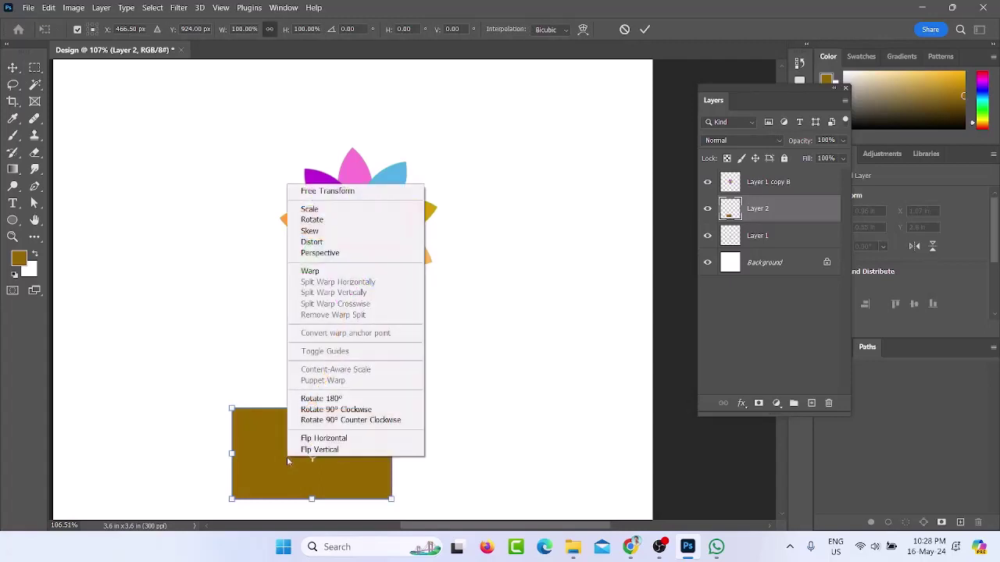
click(331, 247)
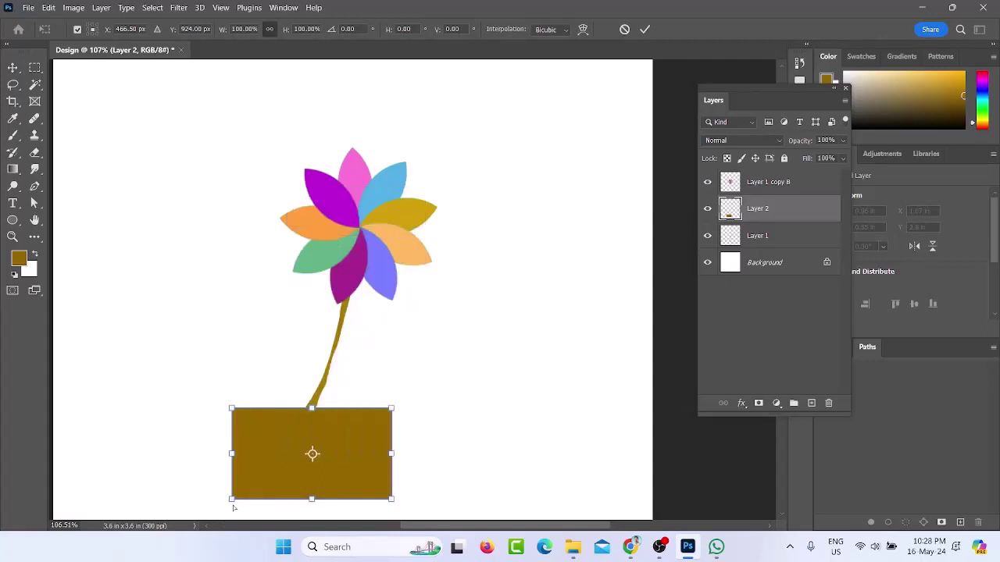
drag(231, 500, 262, 501)
drag(392, 504, 351, 503)
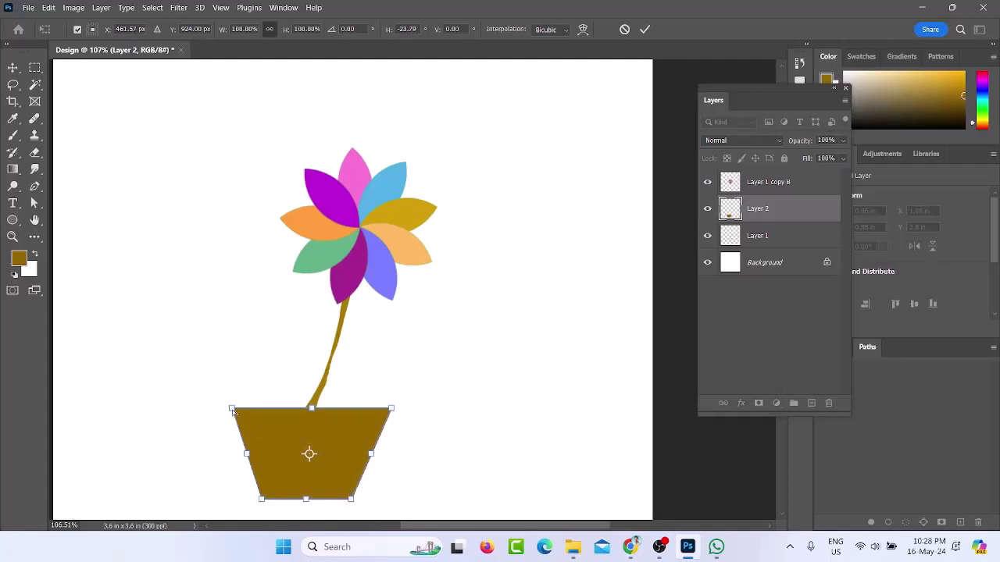
Refine the pot's upper-left and both lower corners to make it about 0.98 in wide at the rim, and commit the transform
drag(232, 411, 228, 408)
drag(351, 502, 343, 502)
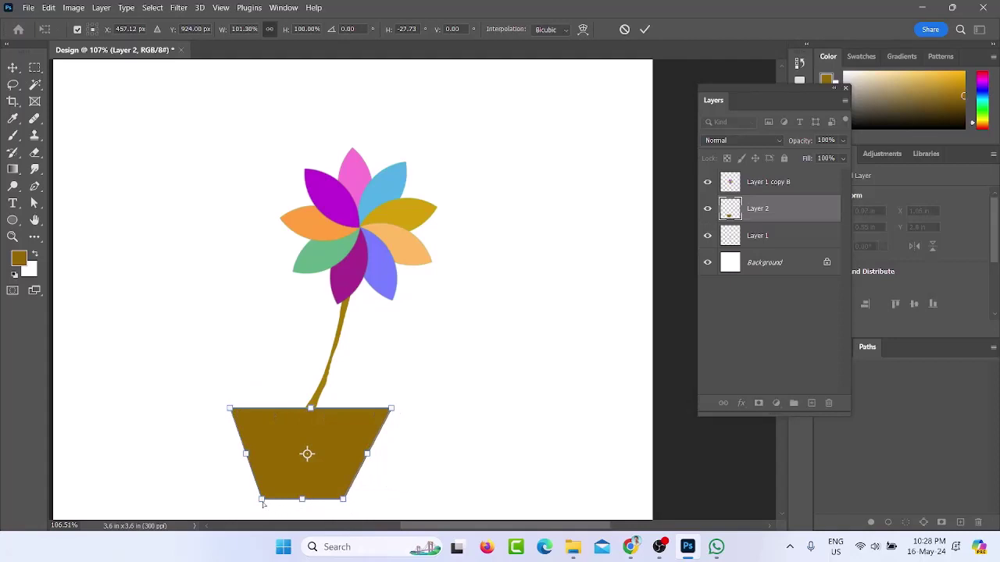
drag(262, 504, 267, 504)
click(14, 69)
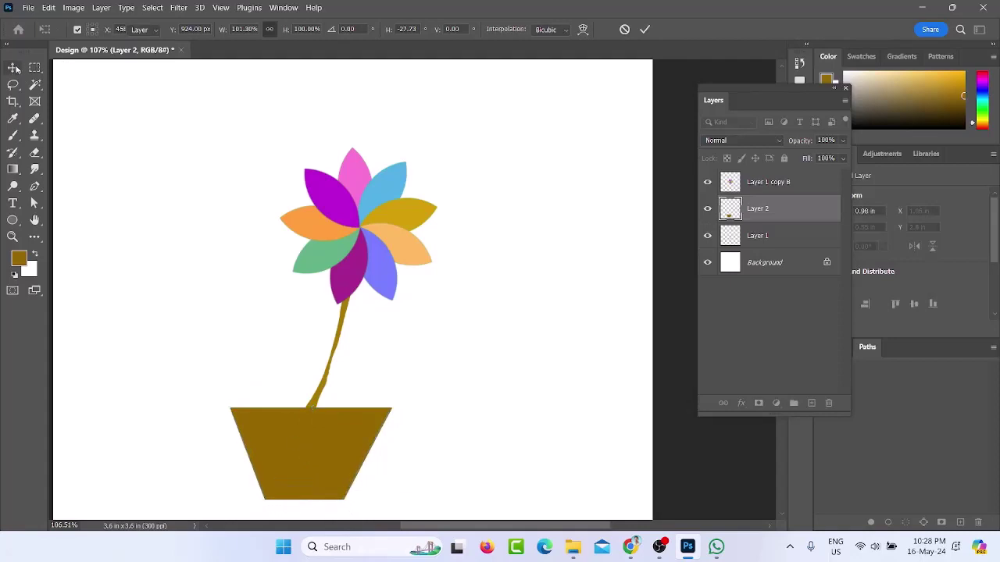
click(258, 320)
click(313, 441)
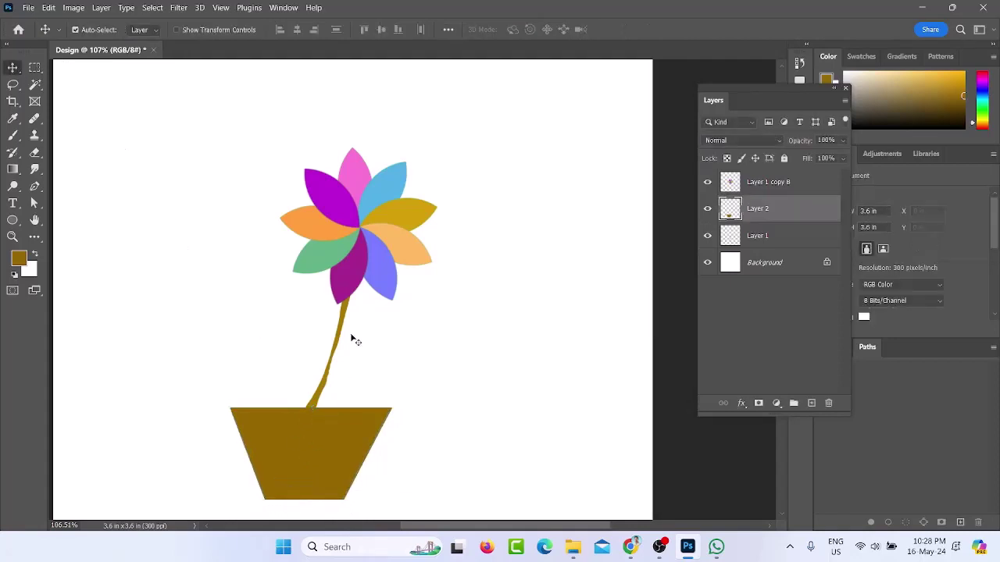
scroll(340, 367, down, 1)
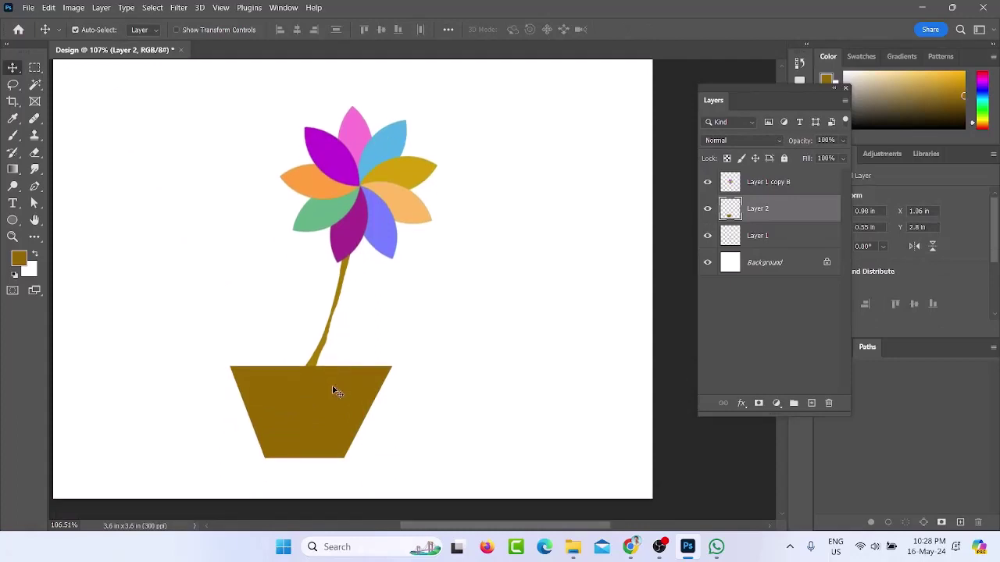
scroll(335, 391, up, 1)
scroll(335, 390, down, 1)
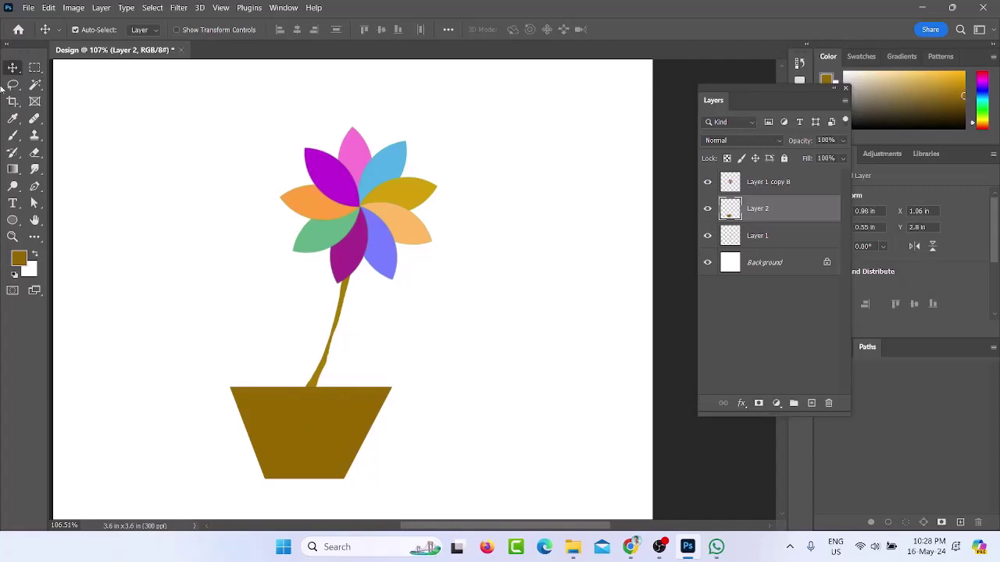
click(35, 67)
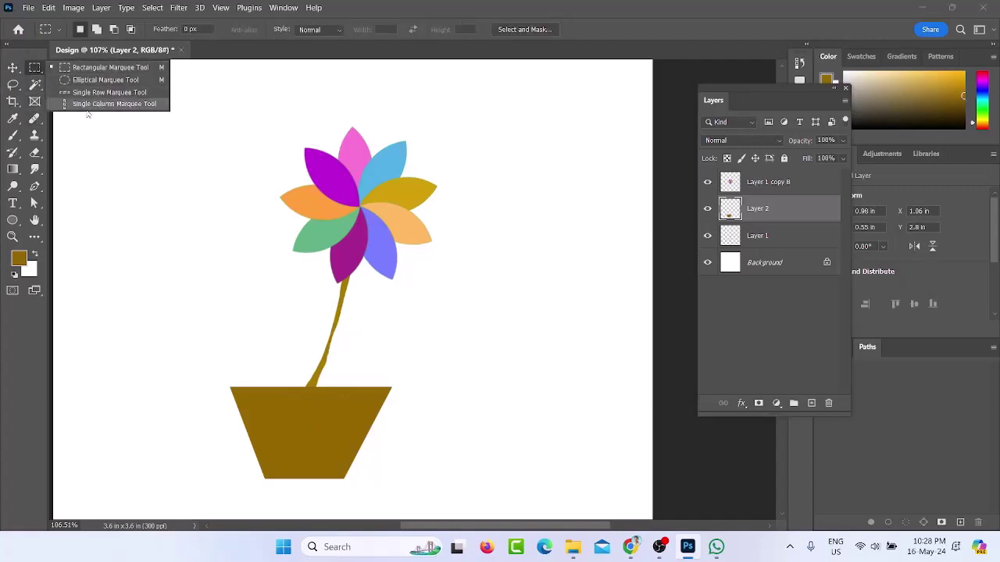
click(12, 85)
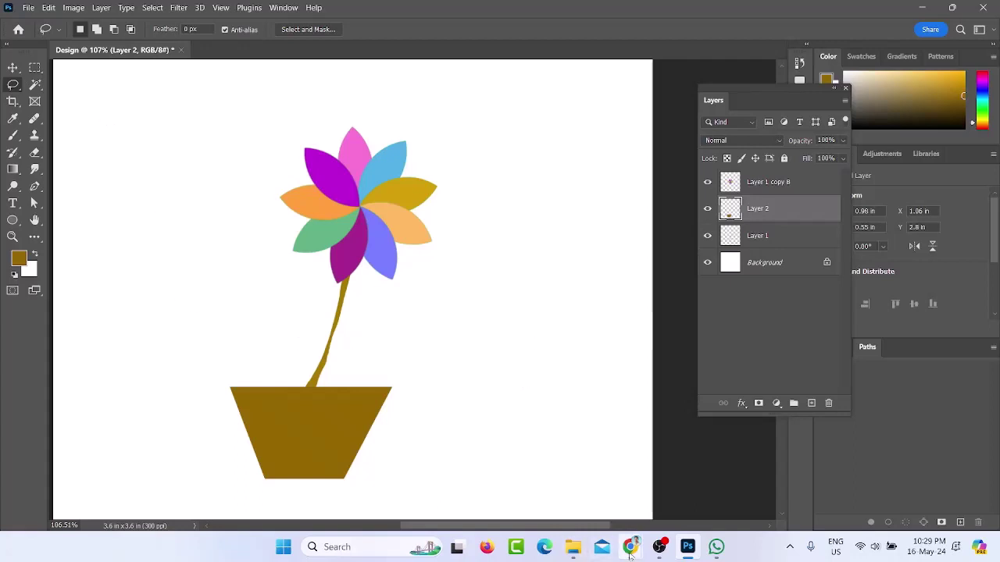
Switch to Chrome and search Google Images in a new tab for "selection tool design"
mouse_move(631, 553)
click(559, 486)
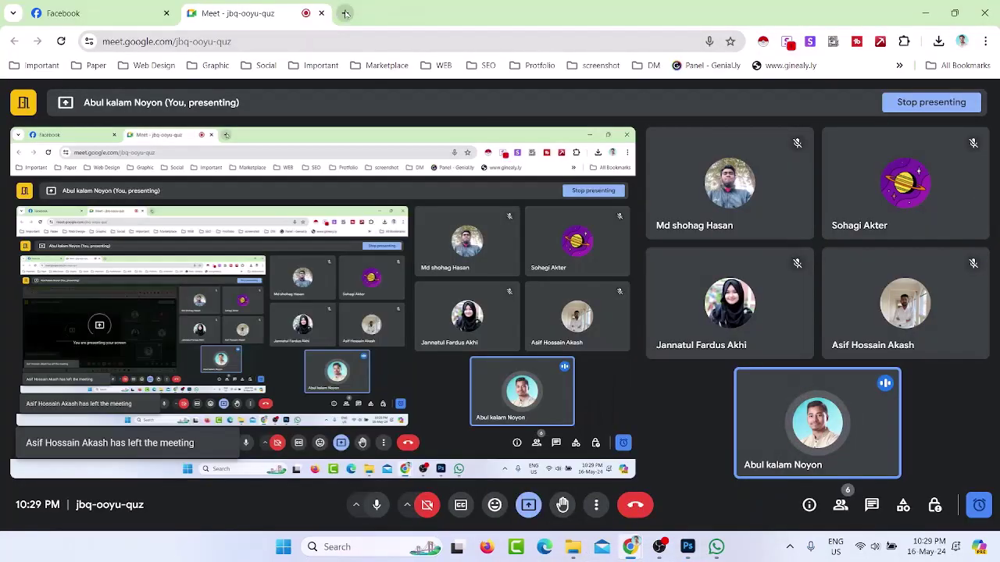
click(345, 14)
text(sele)
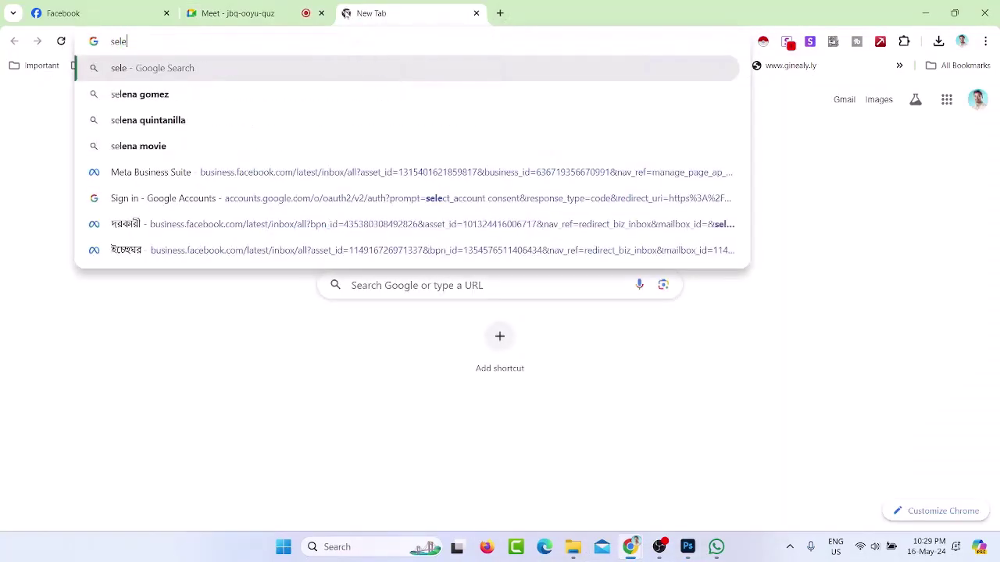
text(ction tool )
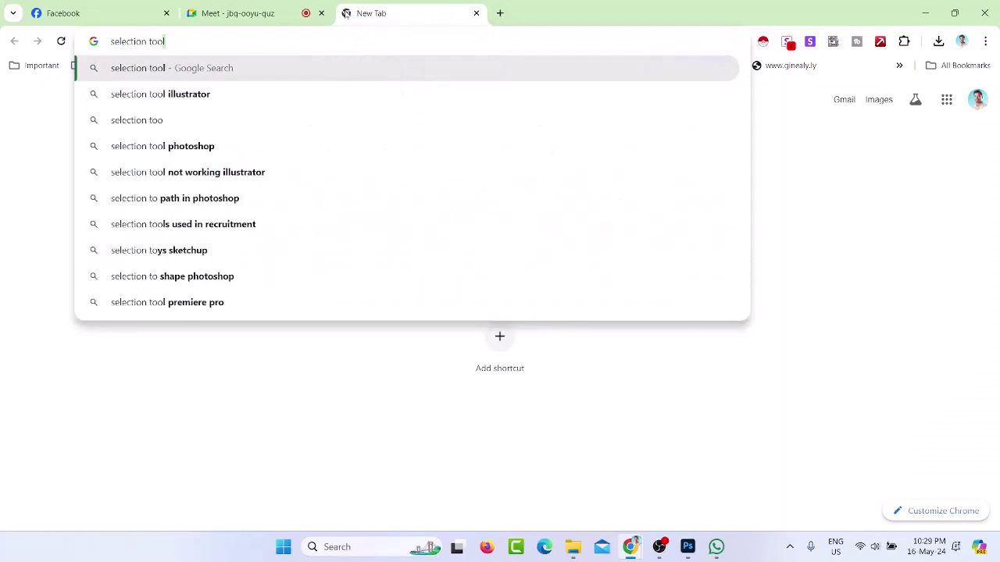
text(design)
key(Return)
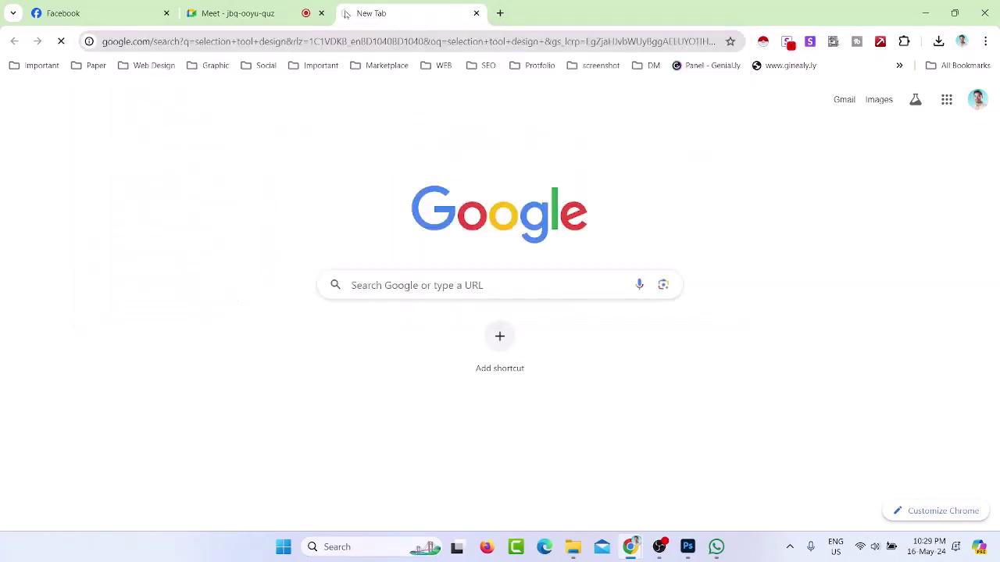
click(183, 153)
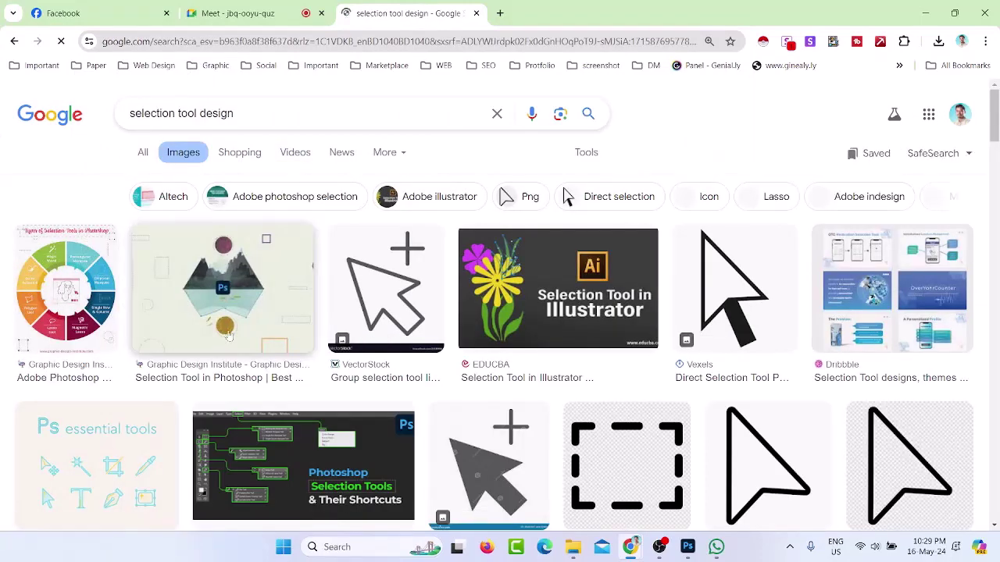
Look through the image results for simple shape drawings and preview the one with the bottle, mango, envelope and tree
scroll(525, 288, down, 2)
scroll(526, 288, down, 2)
scroll(526, 288, up, 3)
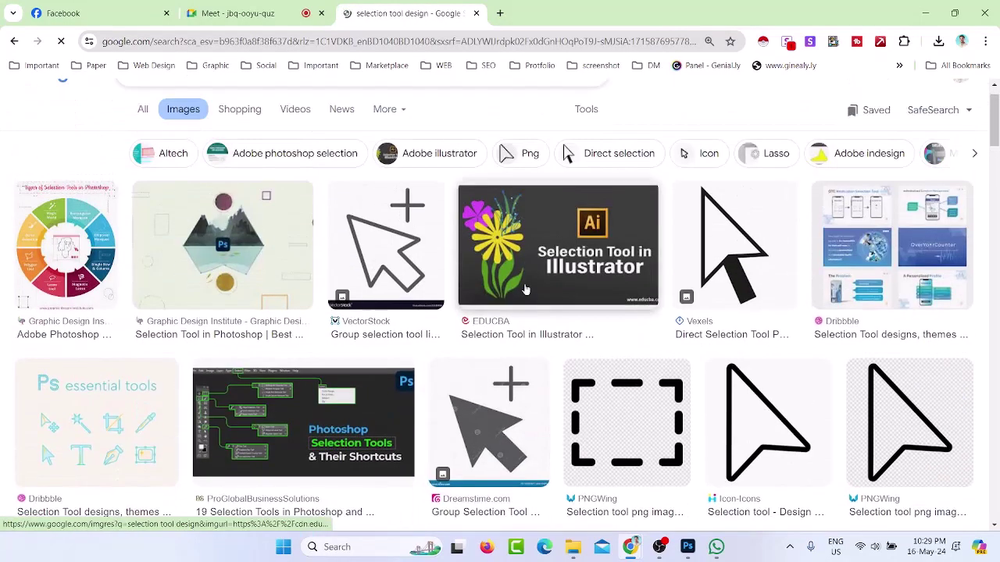
scroll(527, 291, down, 5)
scroll(523, 291, up, 4)
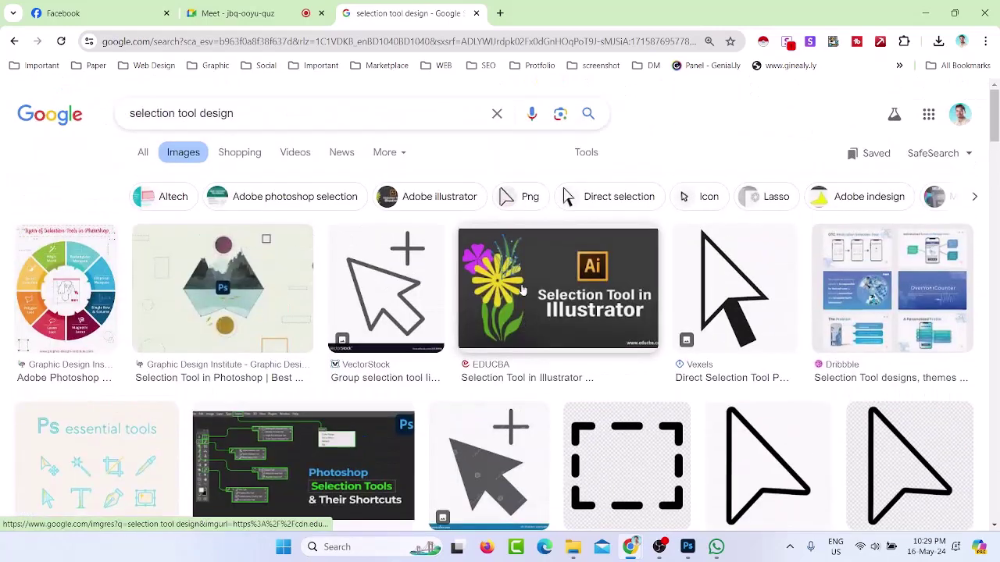
scroll(554, 290, down, 3)
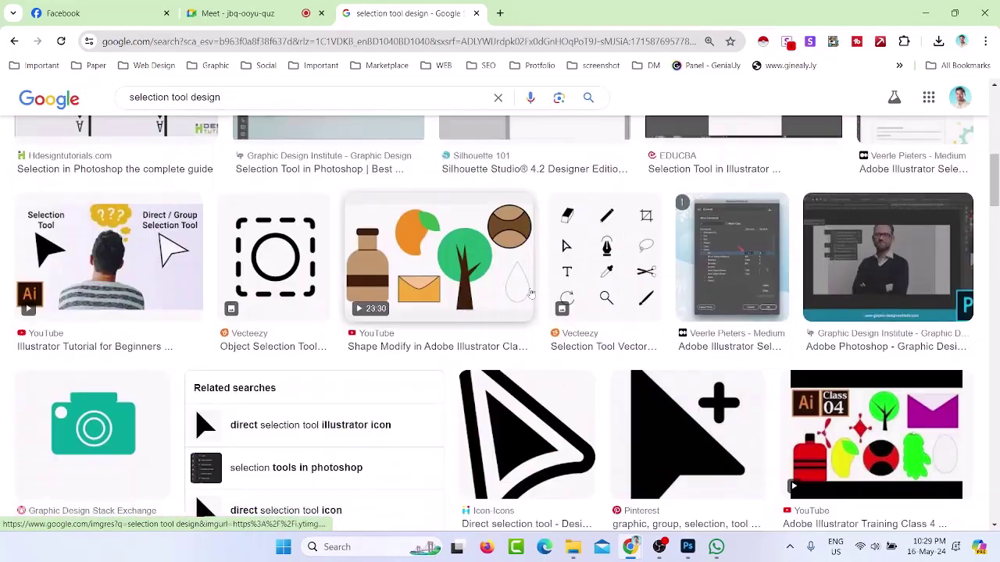
scroll(531, 294, down, 2)
scroll(539, 296, up, 3)
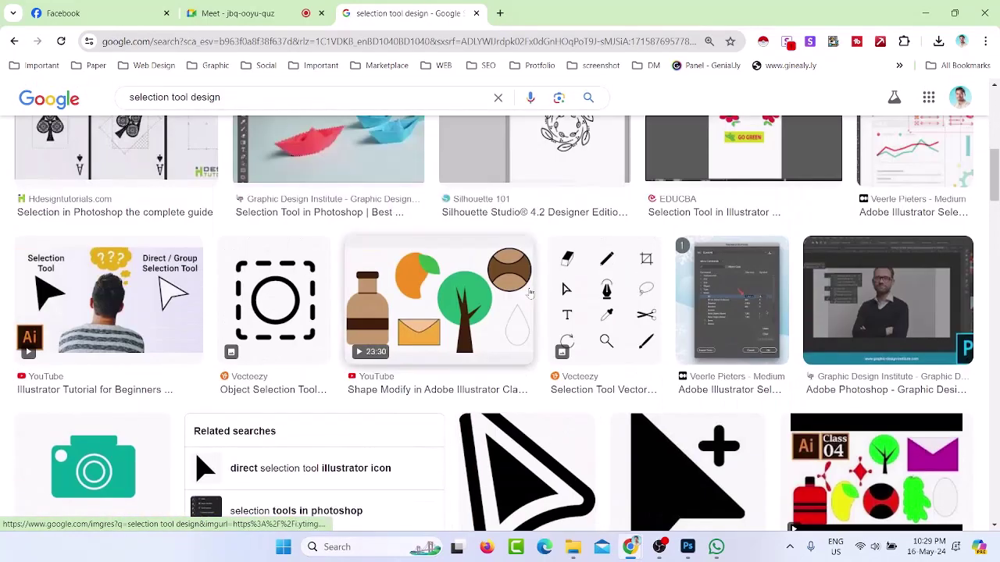
scroll(562, 328, down, 2)
scroll(434, 325, up, 3)
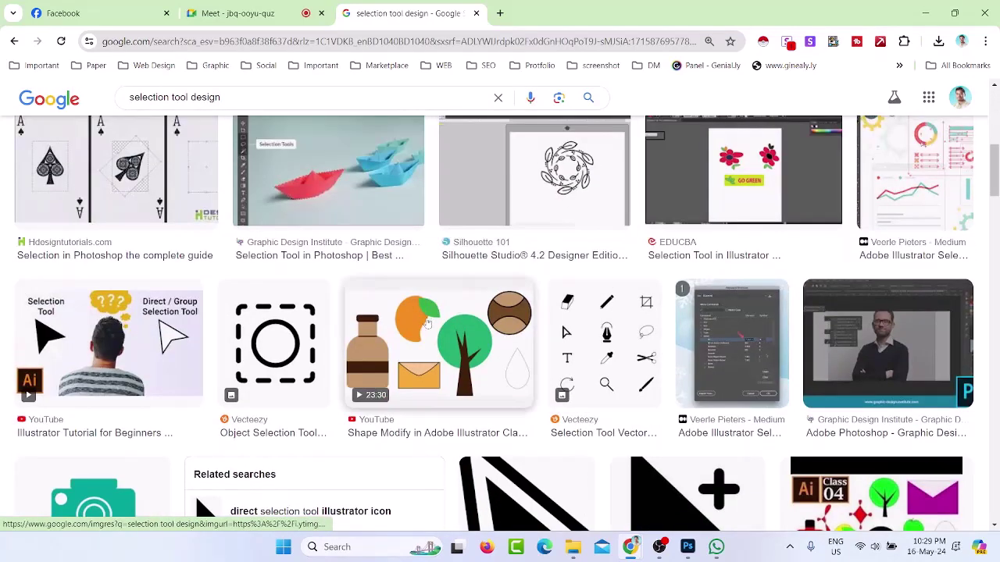
click(434, 324)
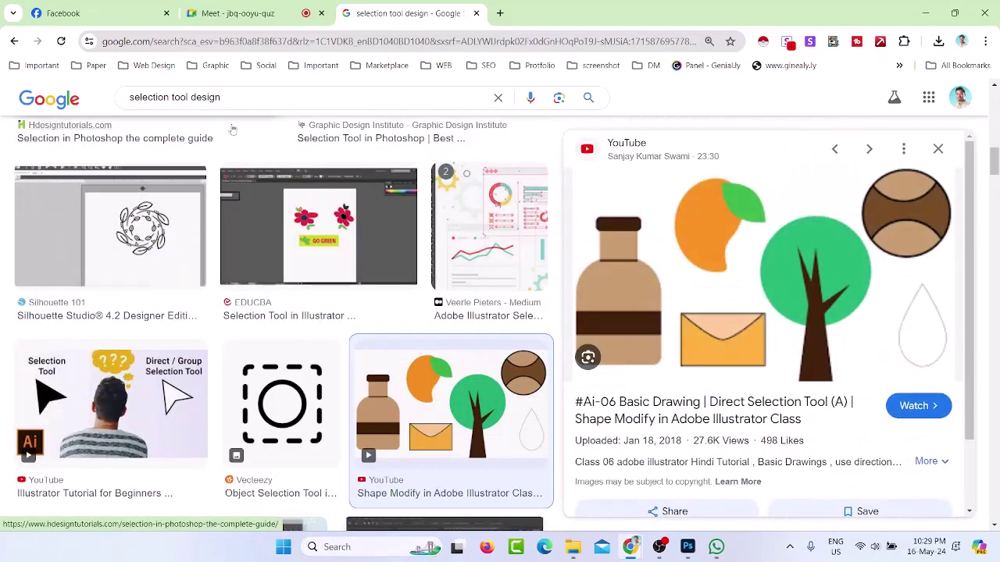
Extend the image search query to "Photoshop selection tool design" and run it
click(130, 97)
text(Pho)
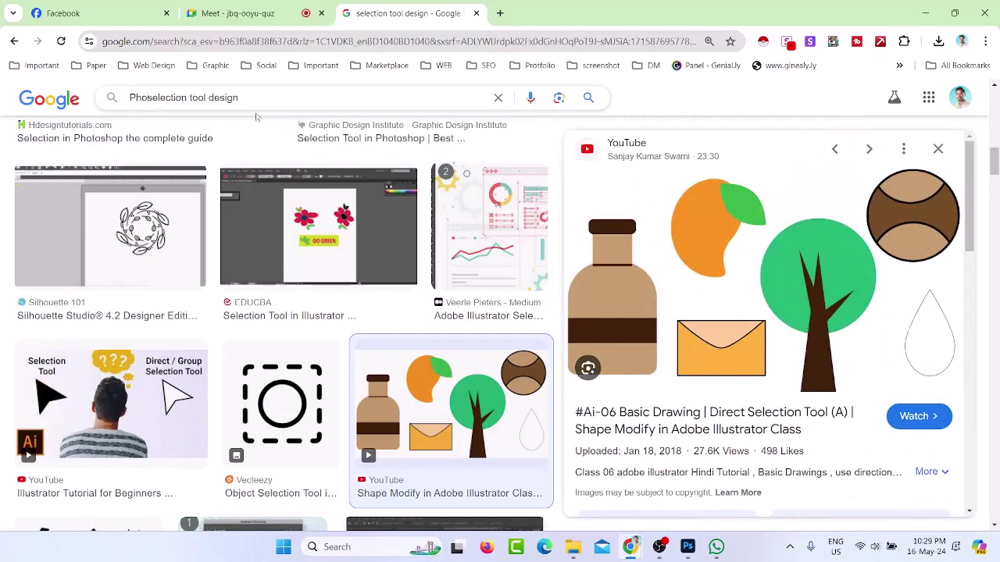
text(toshop)
key(Return)
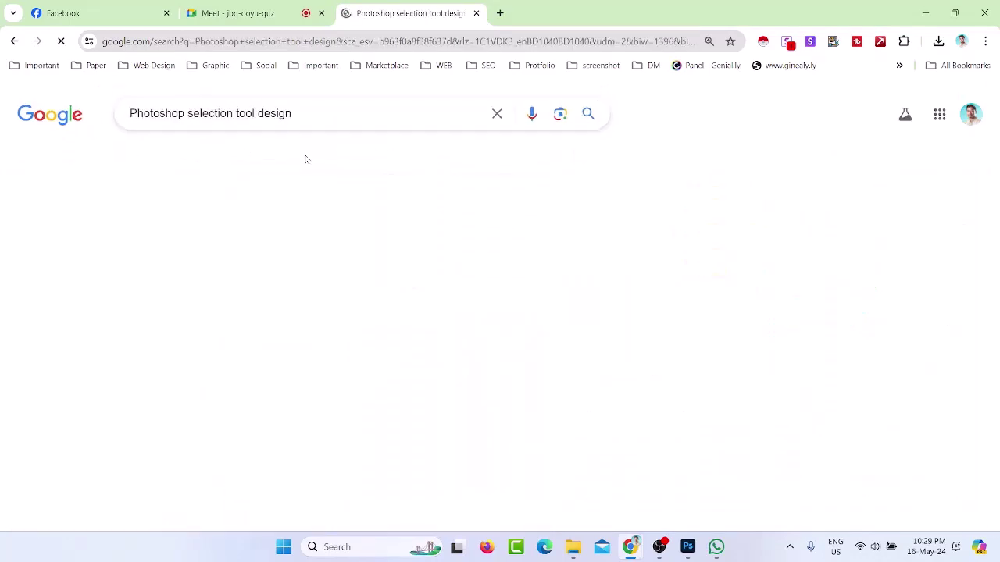
Look through the Photoshop selection tool image results for design examples suitable for practising selections
scroll(638, 218, down, 8)
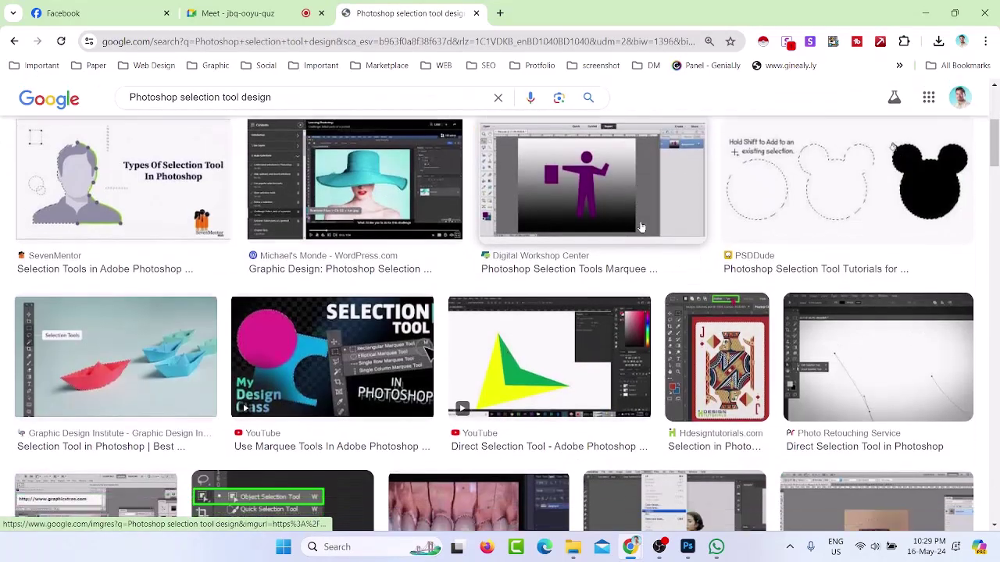
scroll(640, 227, down, 3)
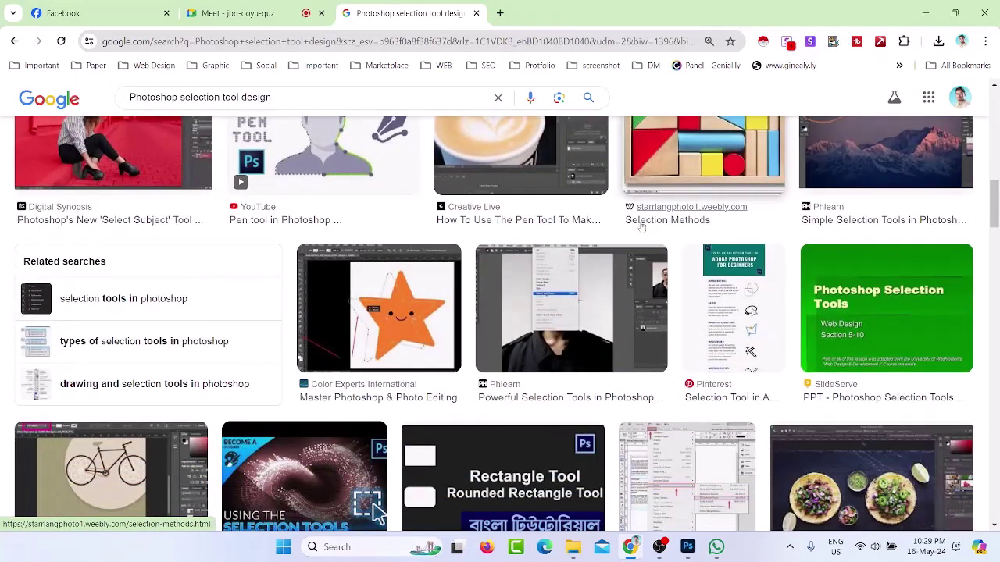
scroll(640, 226, down, 4)
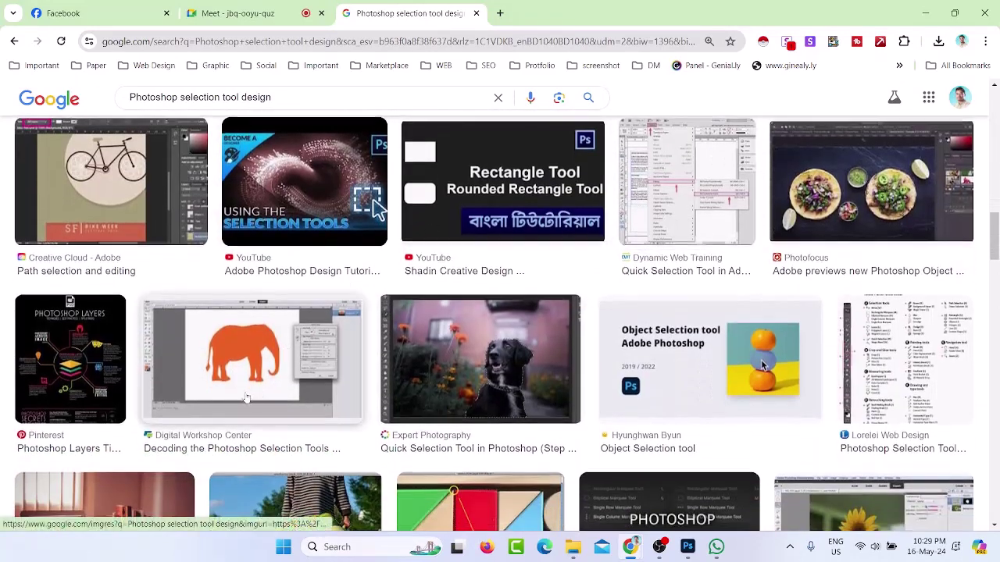
scroll(247, 399, down, 3)
scroll(246, 397, down, 2)
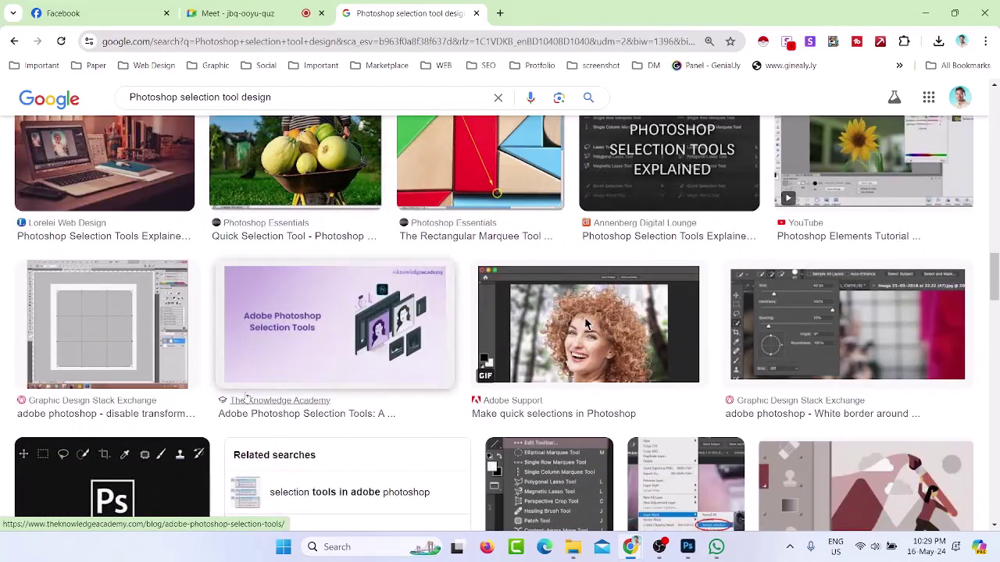
scroll(247, 395, down, 11)
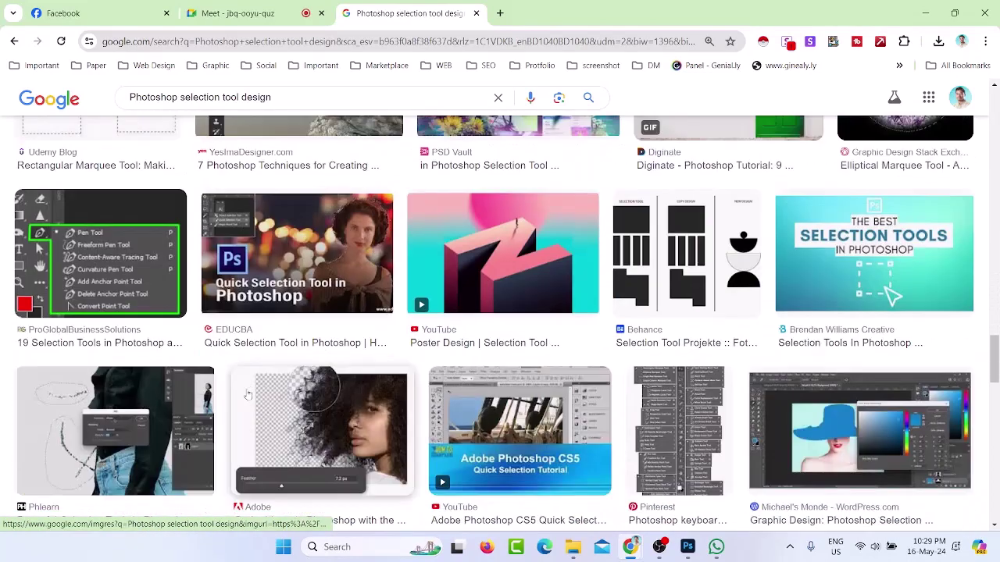
scroll(247, 395, down, 8)
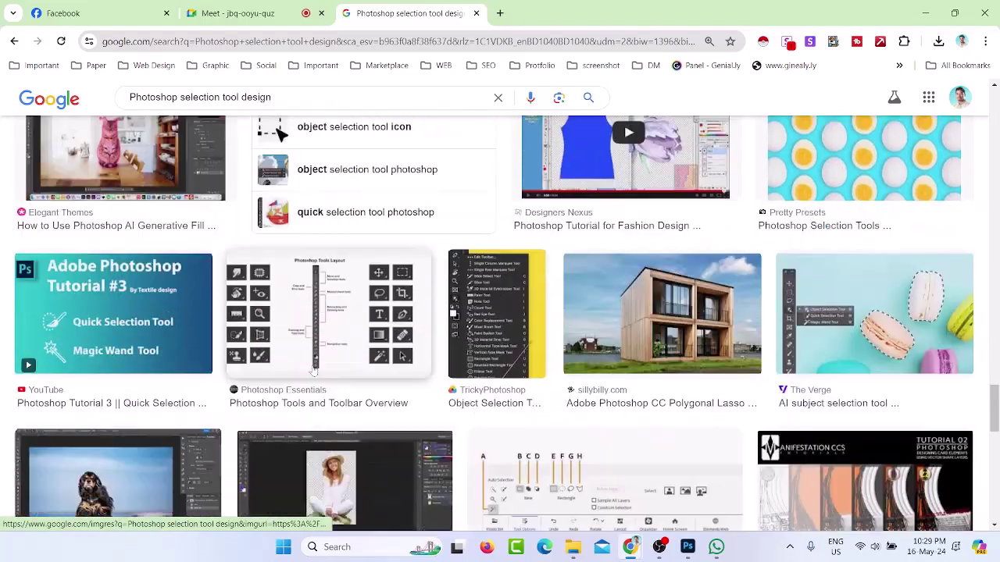
scroll(313, 370, down, 5)
scroll(313, 370, up, 3)
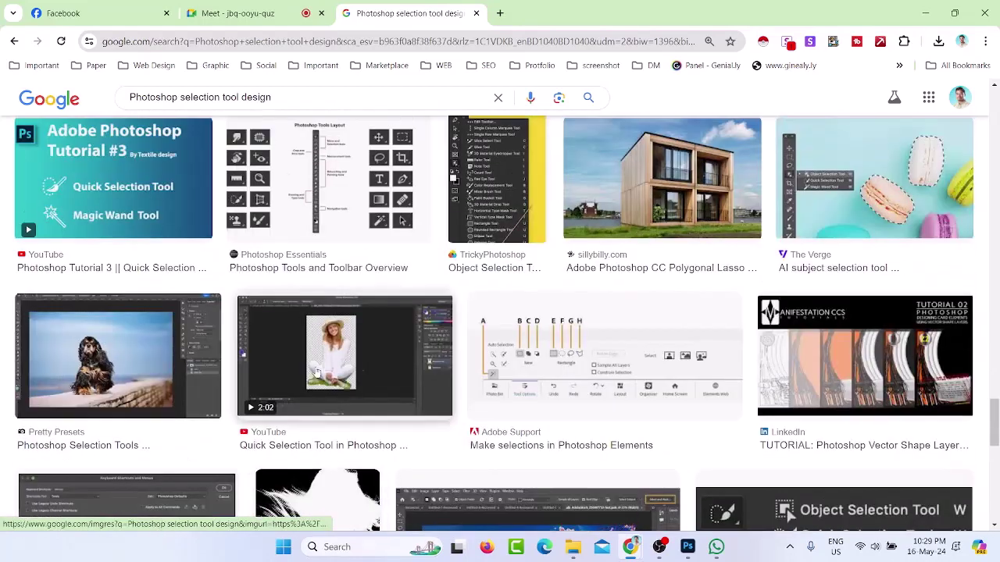
scroll(599, 343, down, 11)
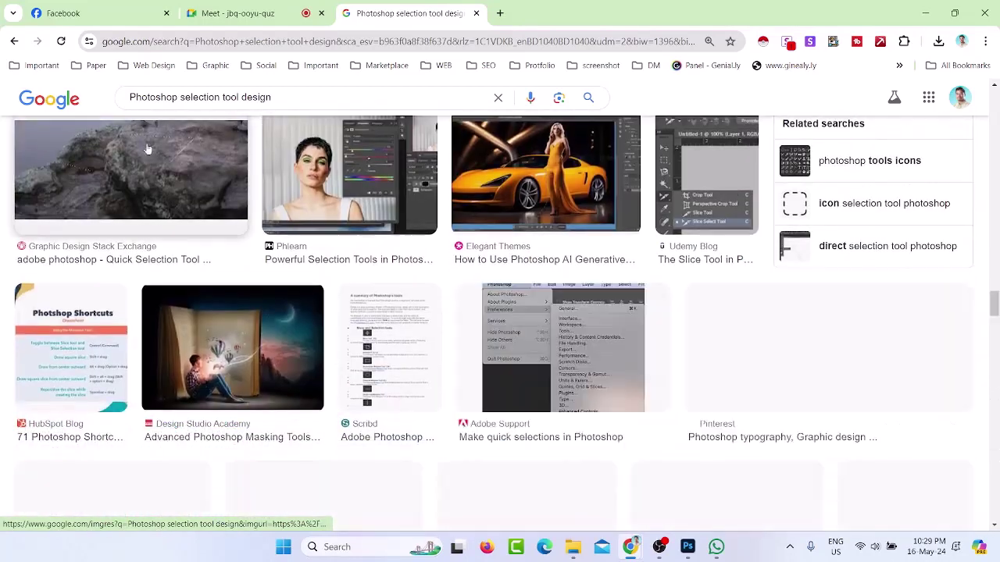
Replace the image search query with "seclection tool design" and run it
drag(271, 95, 3, 61)
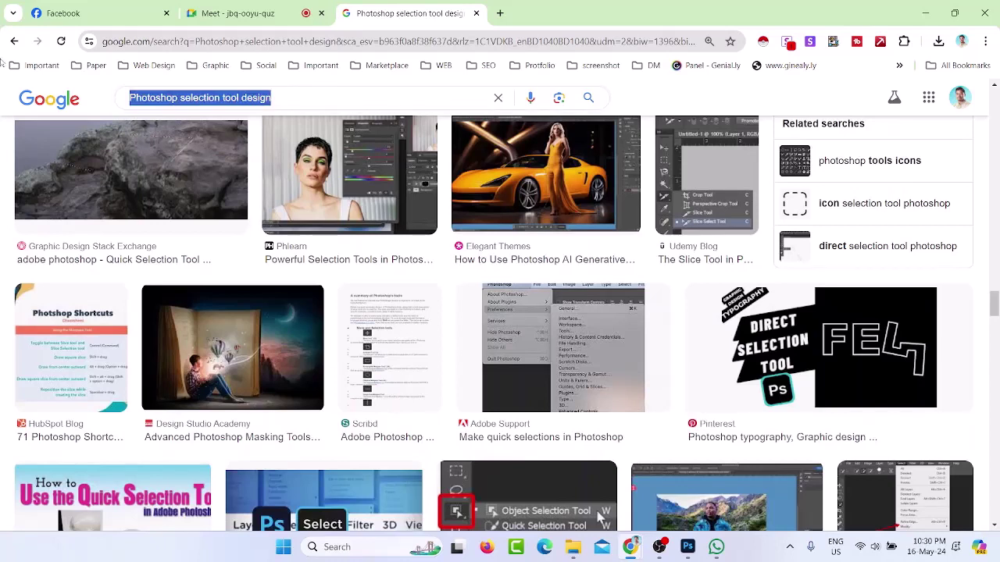
text(s)
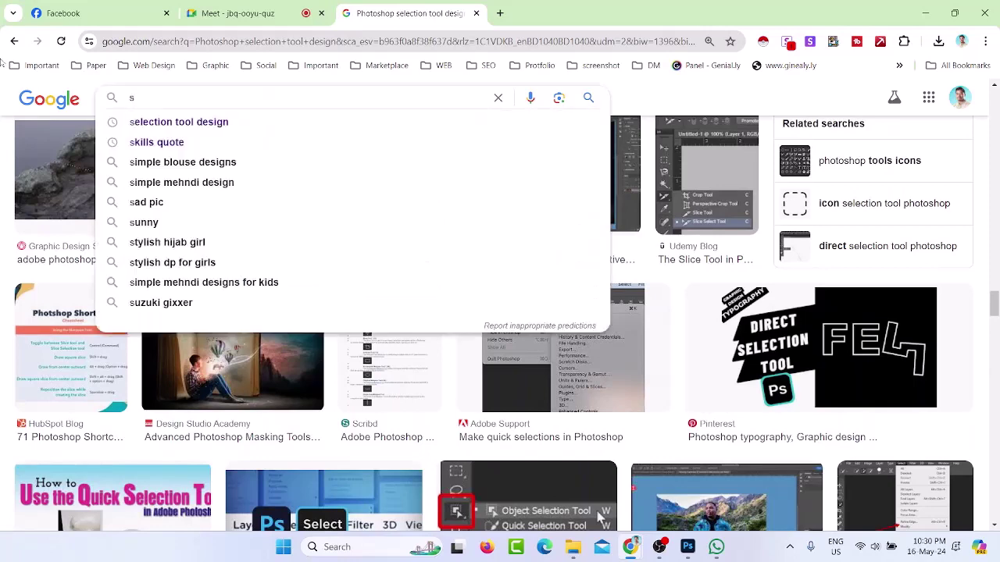
text(ec)
key(BackSpace)
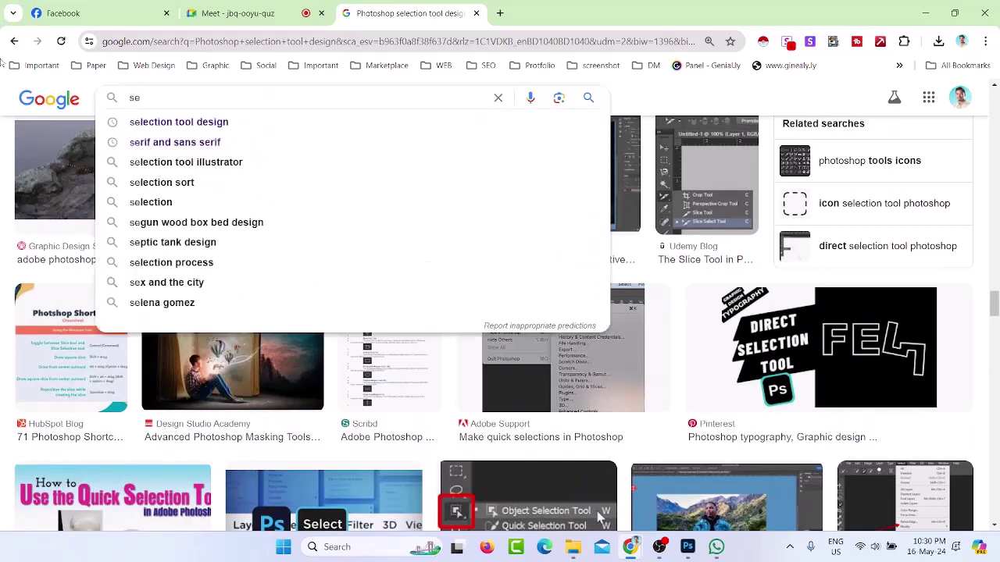
text(cle)
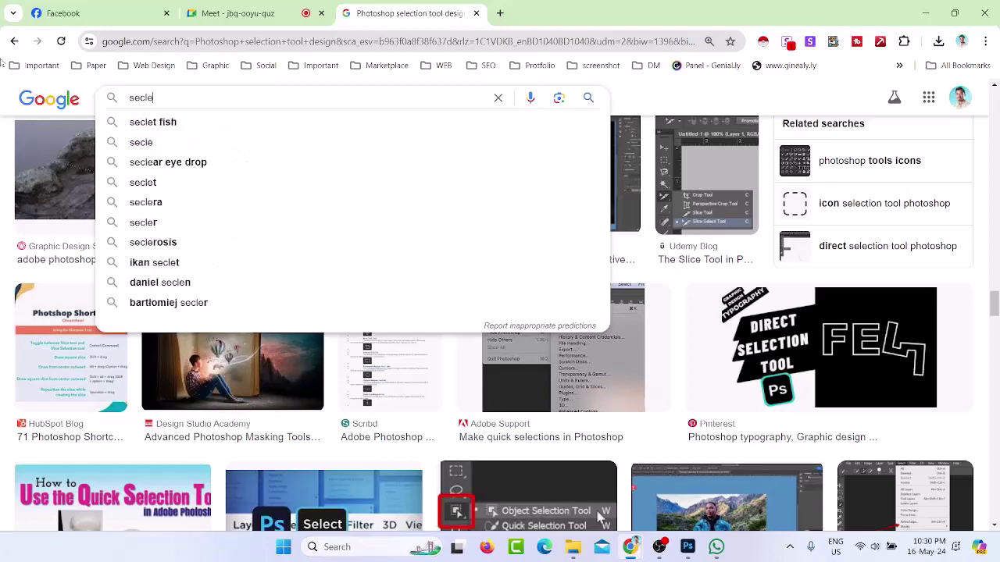
text(ction tool design)
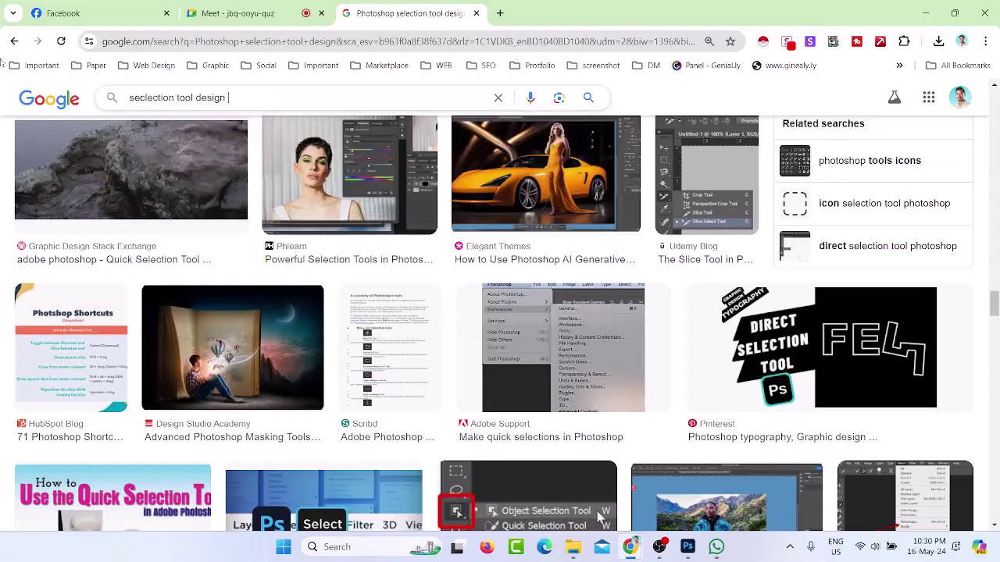
key(Return)
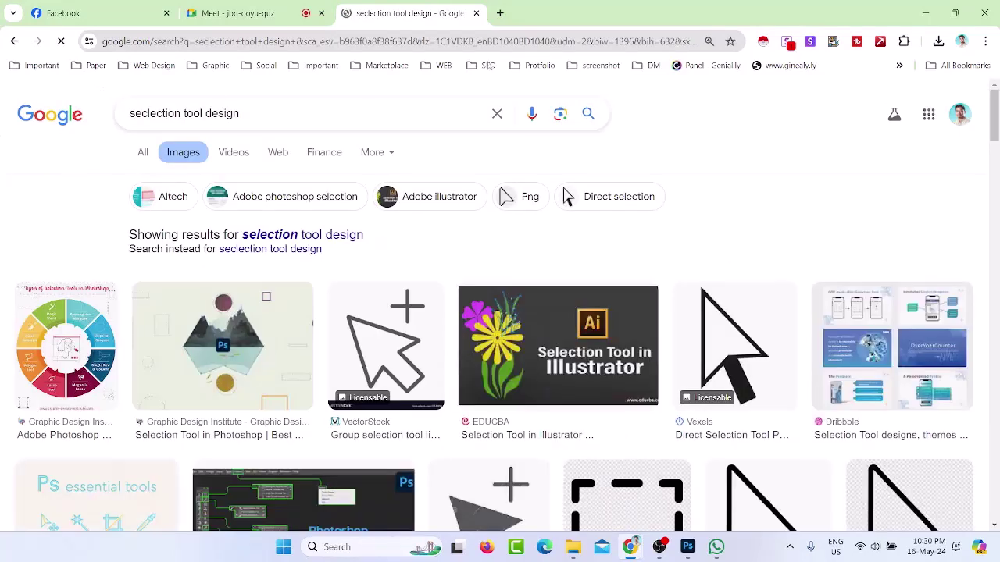
Preview the EDUCBA "Selection Tool in Illustrator" flower image and look through its related images and further results for practice designs
scroll(547, 195, down, 2)
click(502, 187)
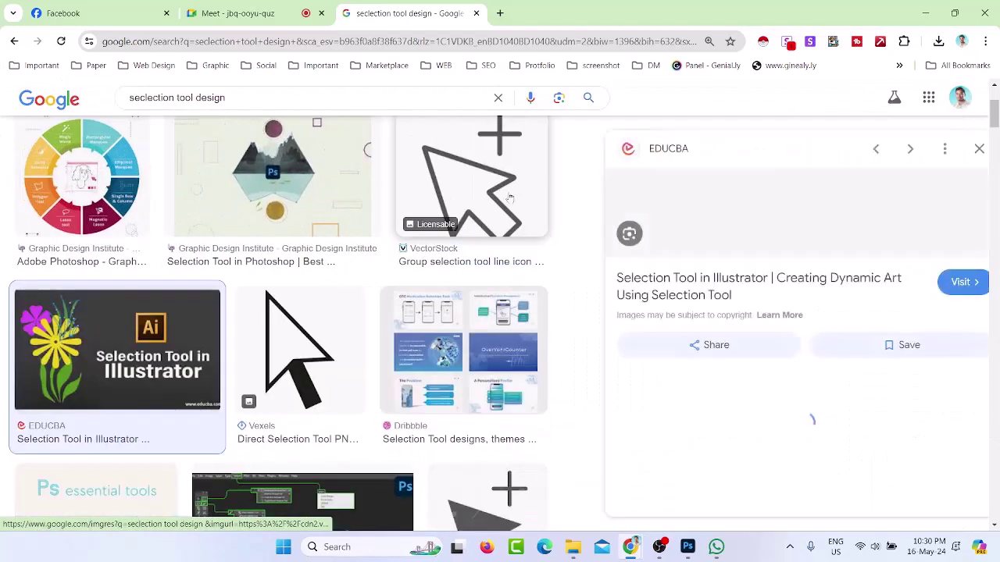
scroll(738, 305, down, 3)
scroll(781, 303, down, 3)
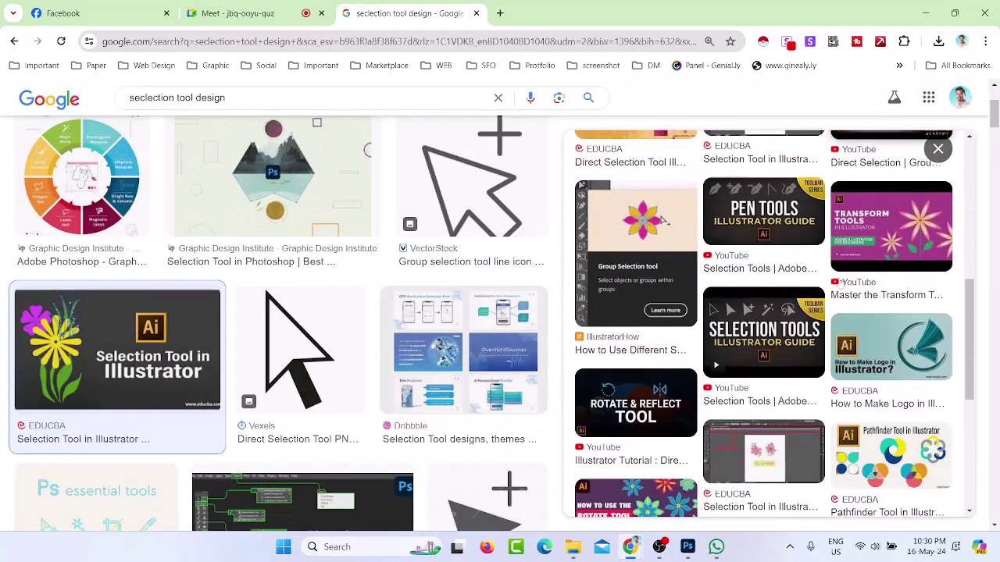
scroll(504, 312, down, 9)
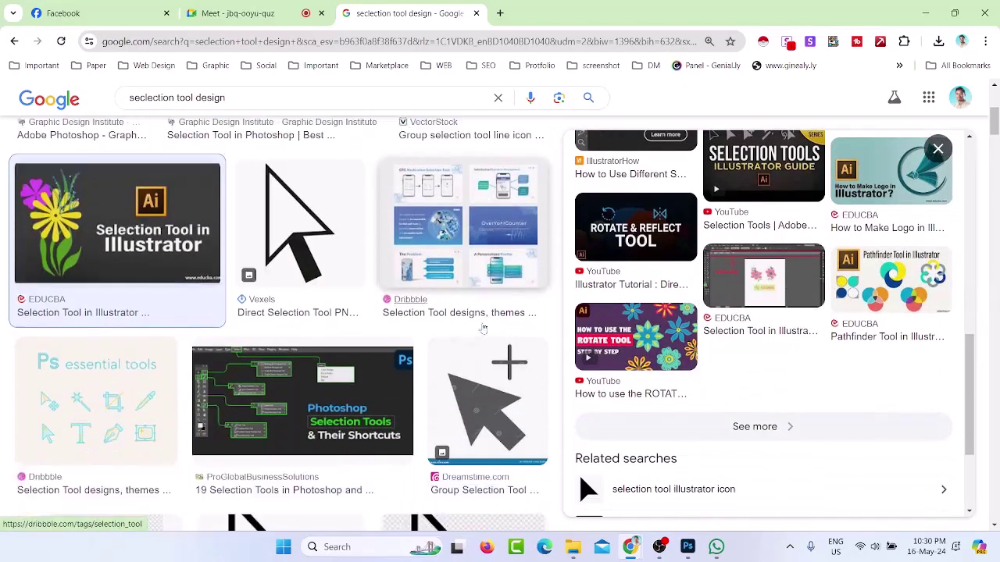
scroll(504, 312, down, 3)
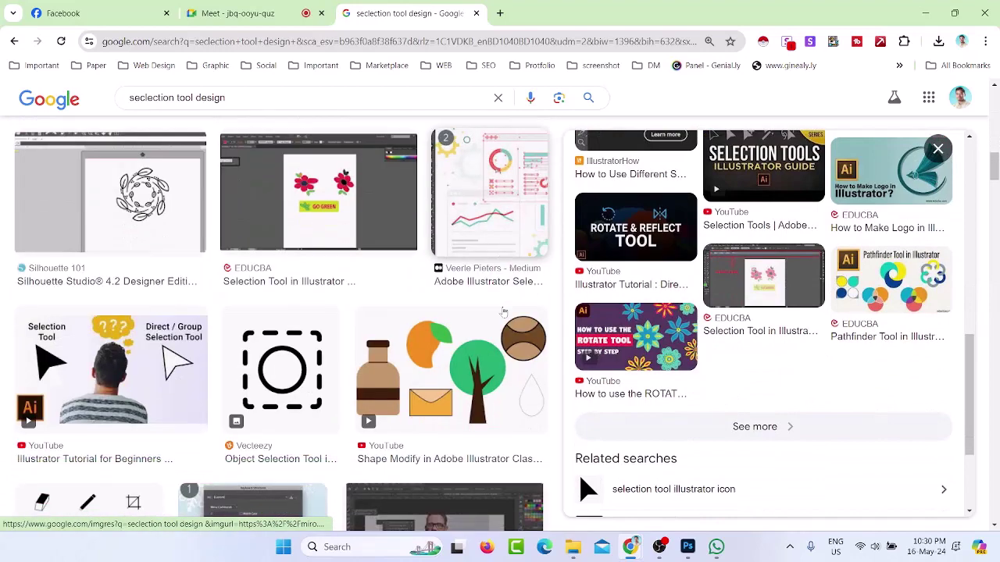
Preview the image with red flowers and the GO GREEN label, and examine its related images and further results for simple shape designs
click(303, 221)
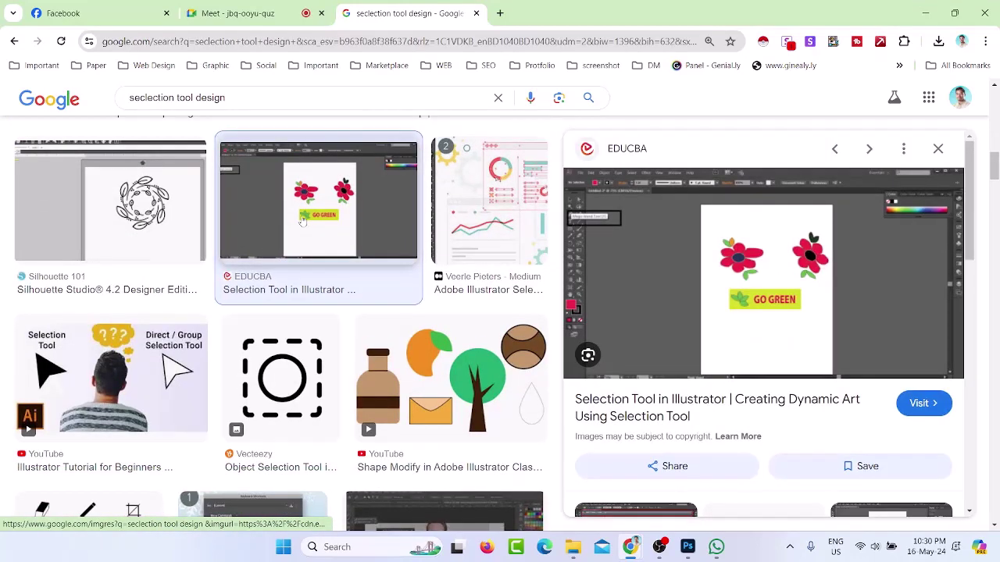
scroll(593, 279, down, 3)
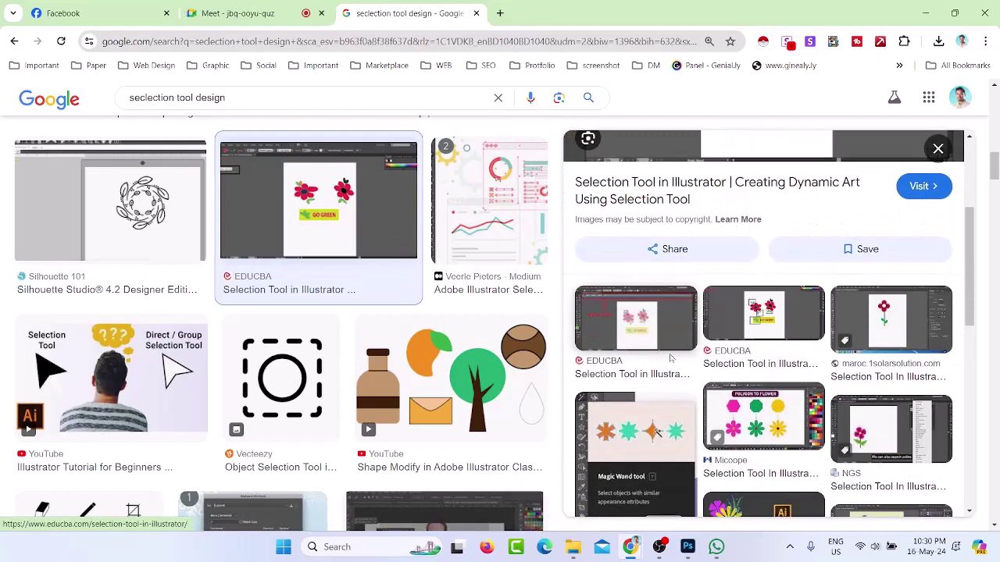
scroll(670, 359, down, 3)
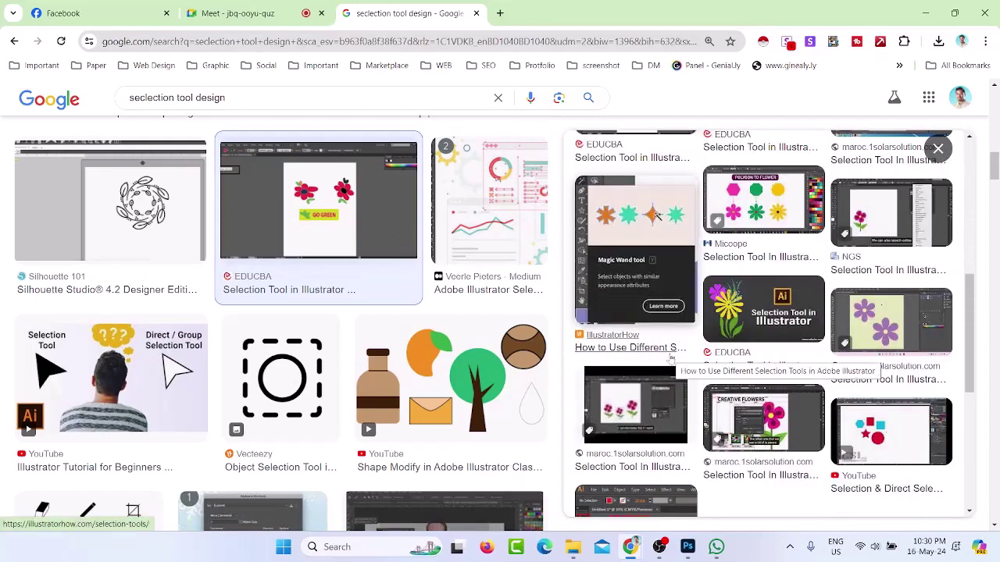
scroll(670, 360, down, 3)
scroll(494, 356, down, 3)
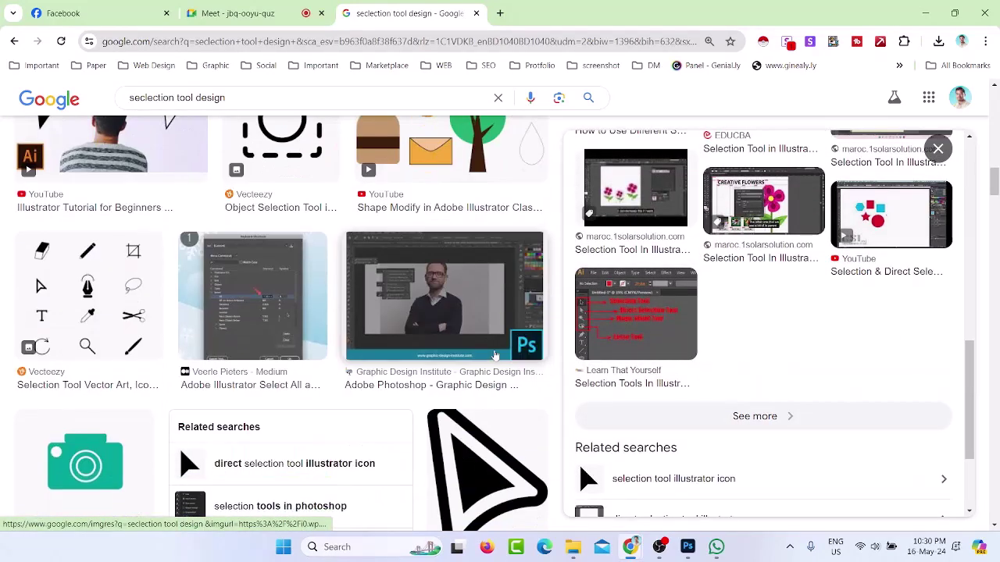
scroll(494, 355, down, 2)
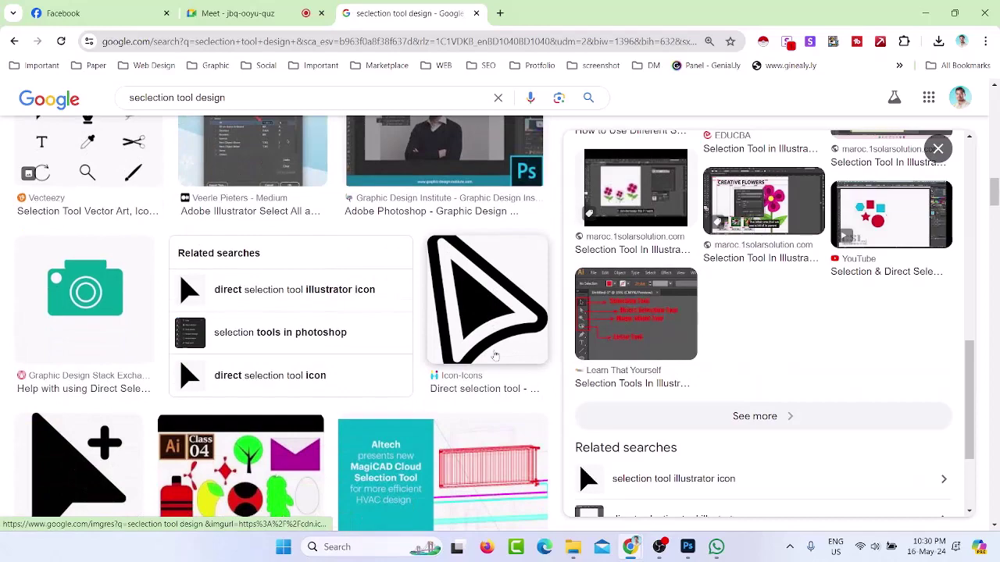
scroll(495, 357, down, 7)
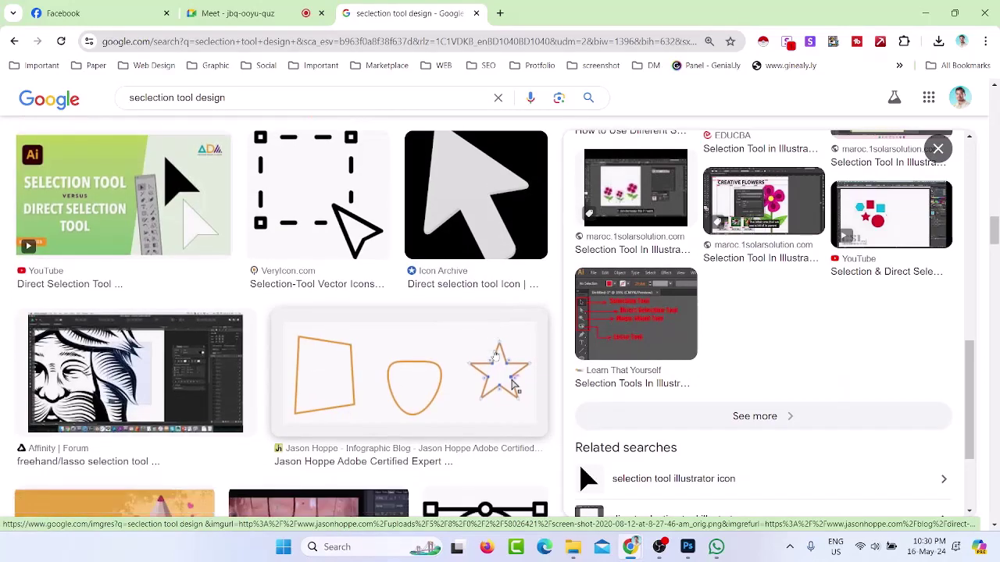
scroll(495, 355, down, 3)
scroll(495, 356, down, 3)
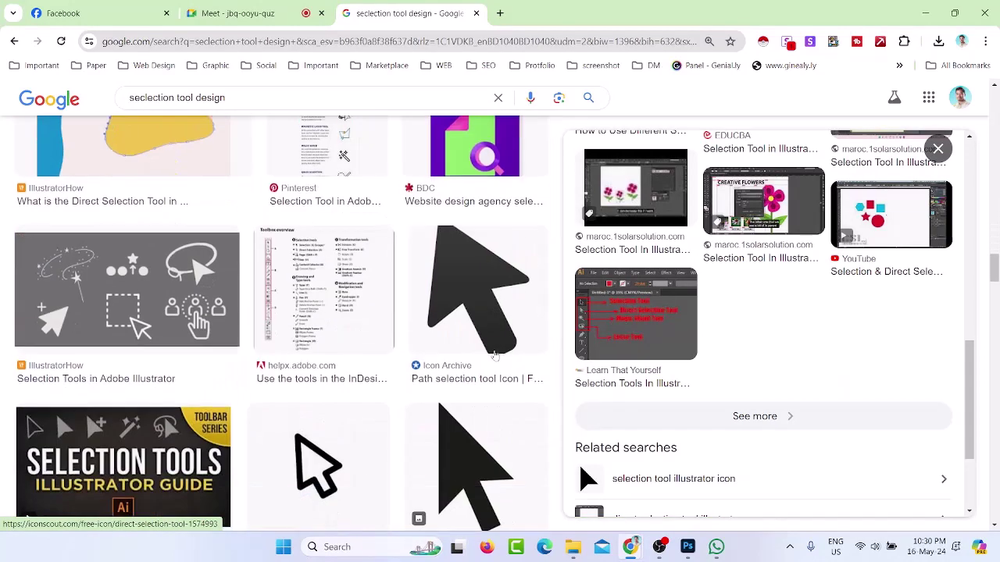
Replace the image search query with "shape selection tool design" and run it
drag(226, 98, 2, 93)
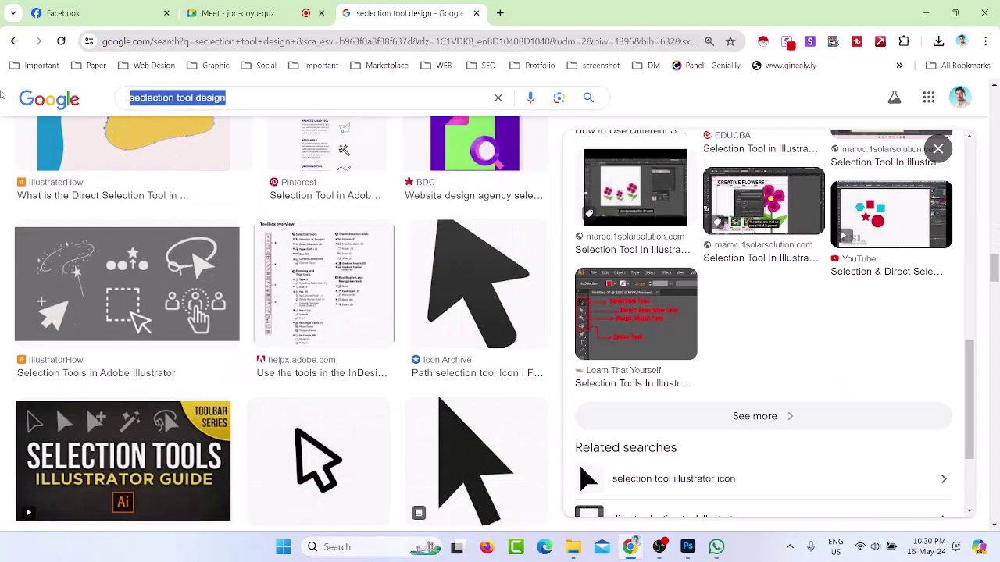
text(shape s)
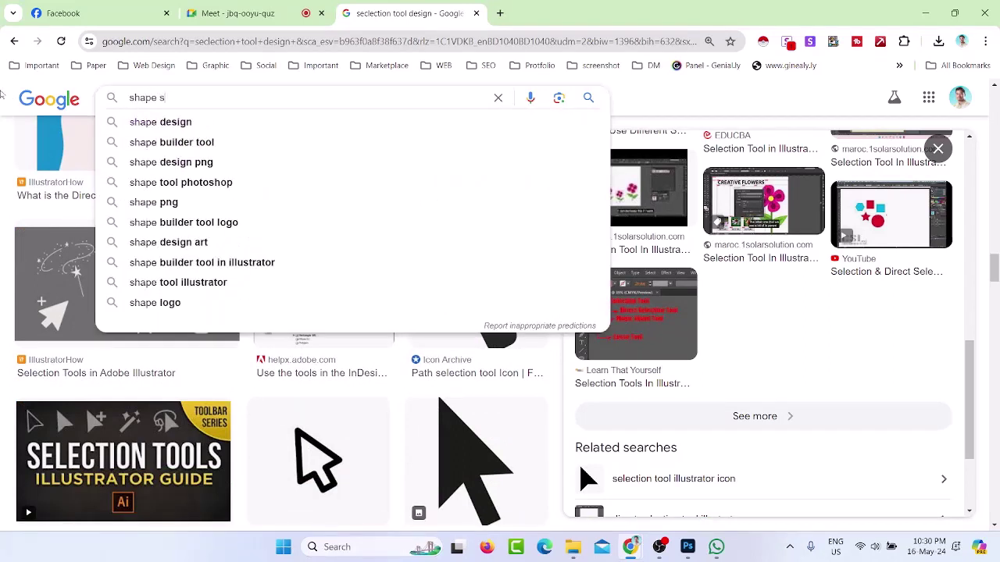
key(BackSpace)
text(selection to)
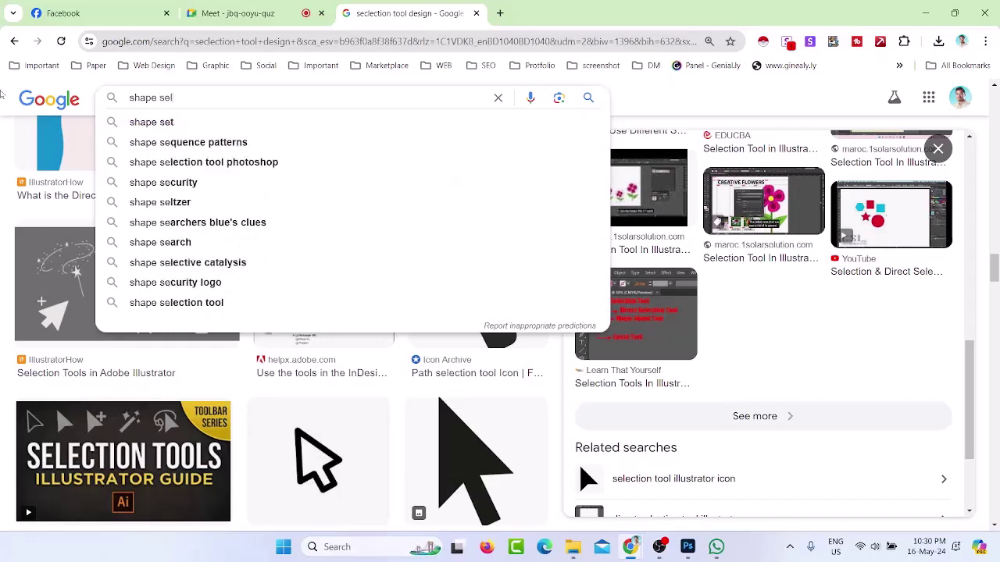
text(ol design)
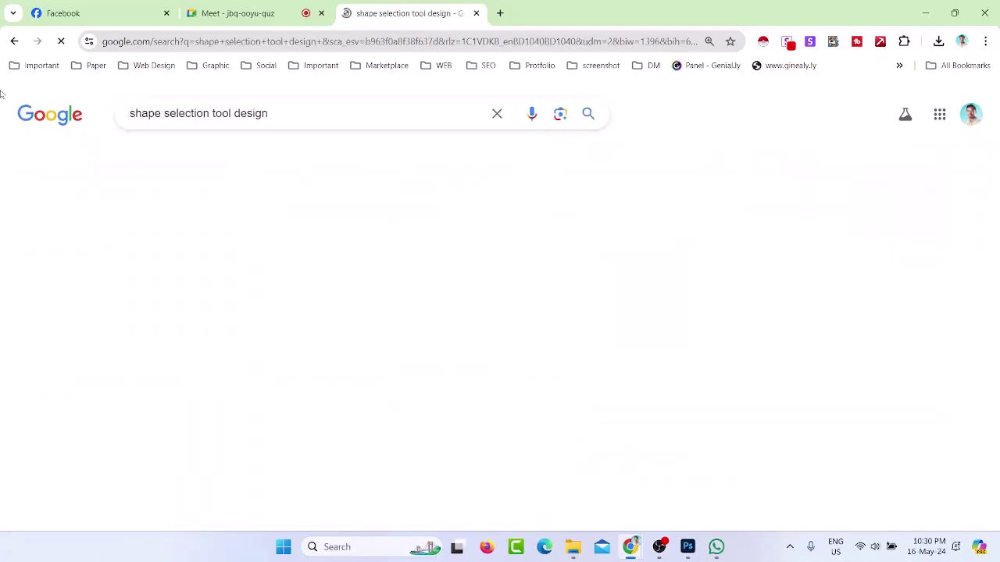
Preview the bottle and mango result, and open its related Creative Cloud "Create and edit shapes" building image full size in a new tab
click(149, 301)
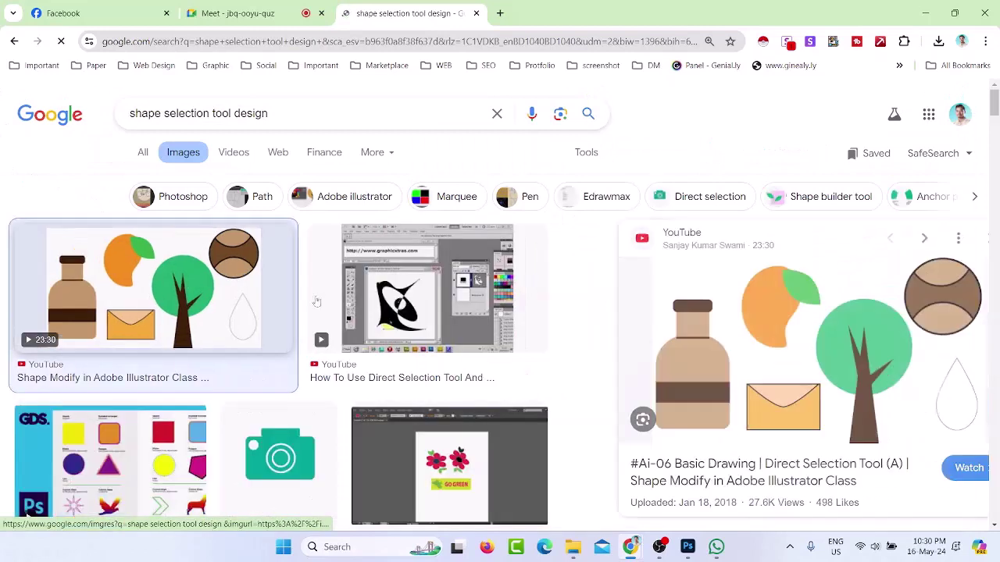
scroll(730, 346, down, 5)
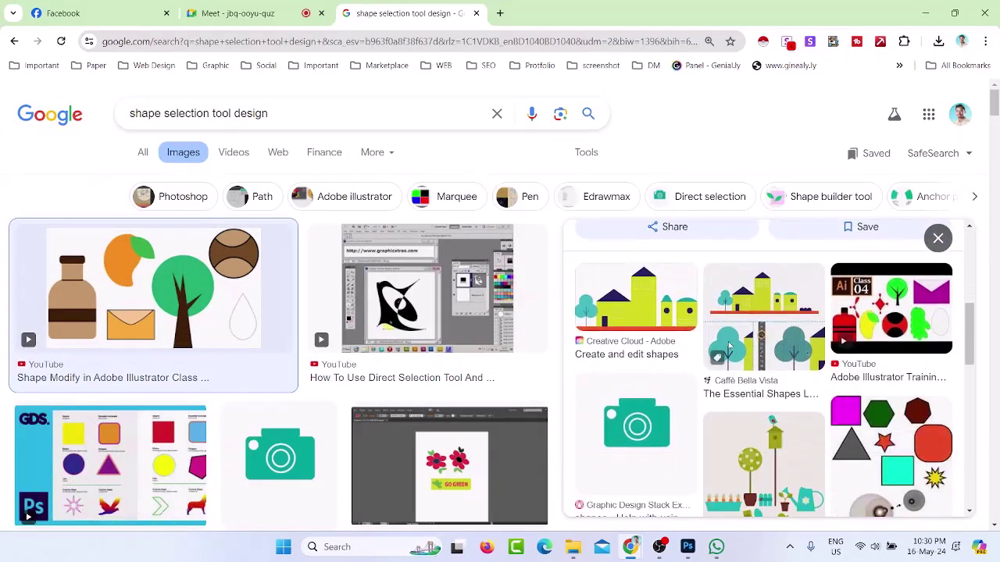
click(658, 298)
right_click(737, 348)
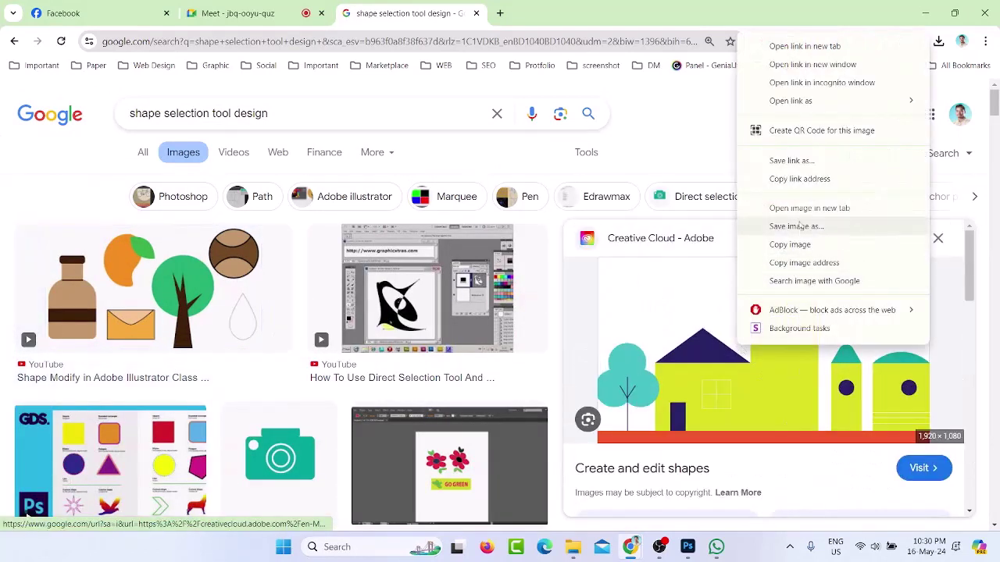
click(803, 208)
click(568, 17)
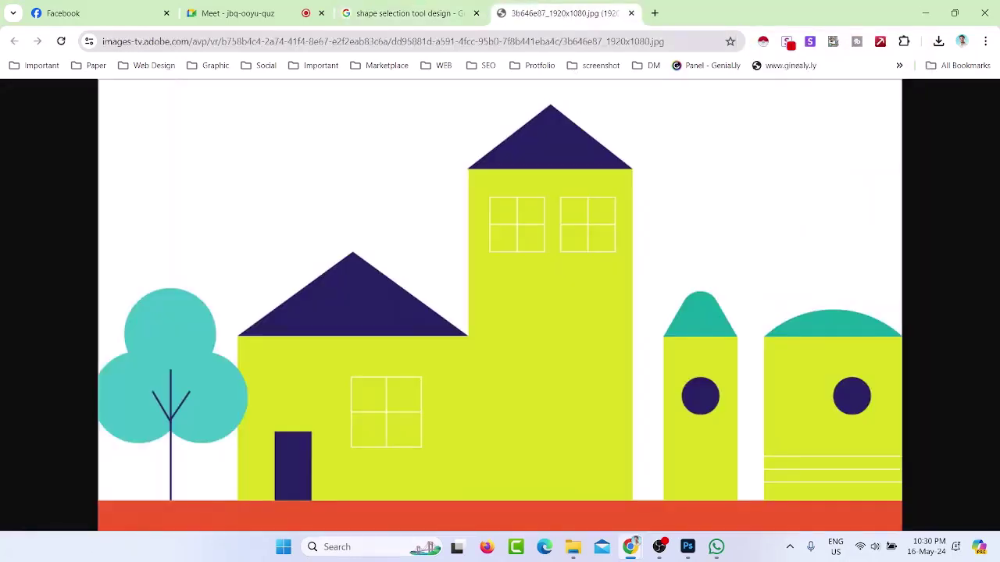
Return to the search results, look through the related shape drawings and preview the "How to draw buildings with shapes" image
click(427, 12)
scroll(751, 388, down, 5)
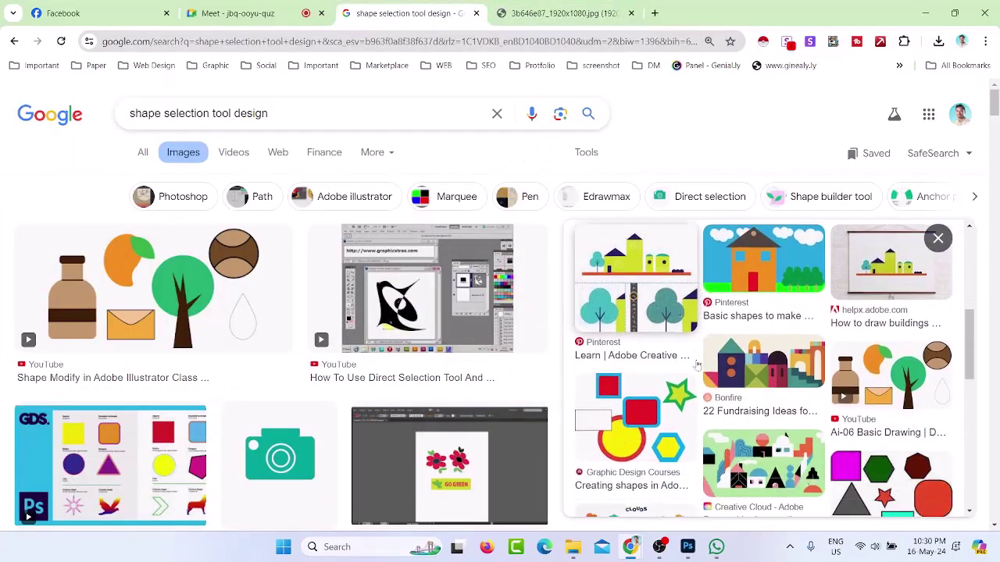
scroll(751, 388, down, 1)
scroll(668, 399, down, 2)
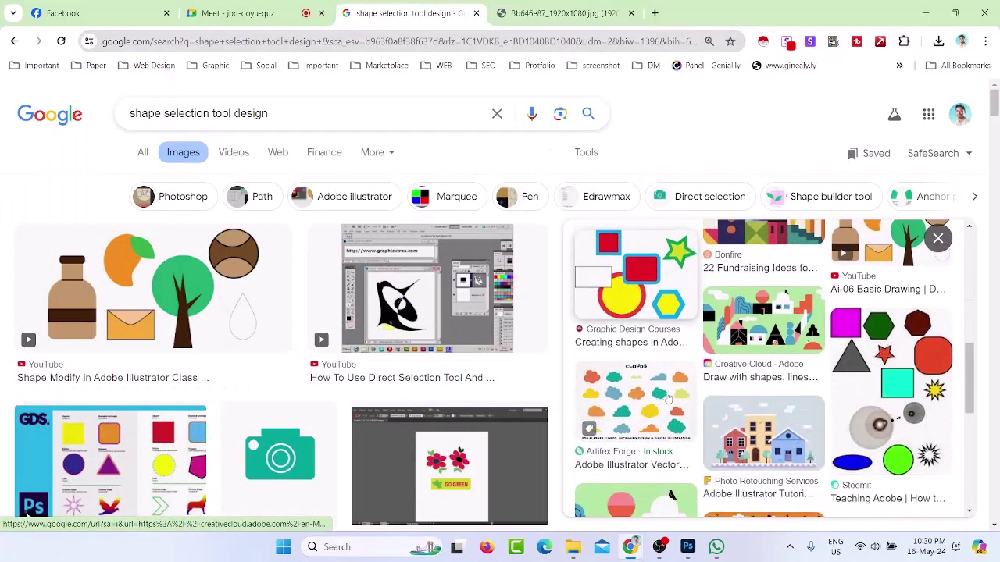
scroll(859, 367, down, 3)
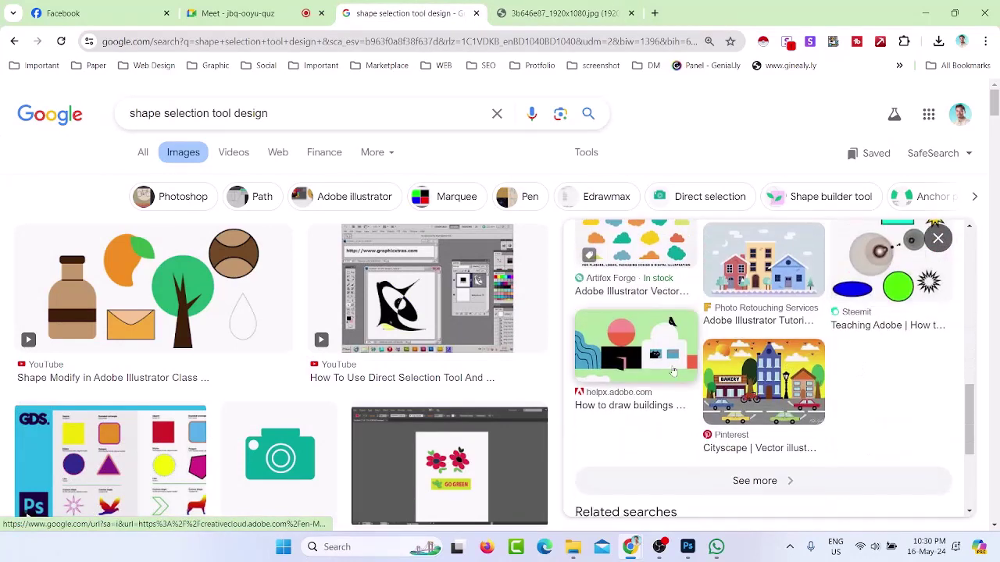
click(635, 346)
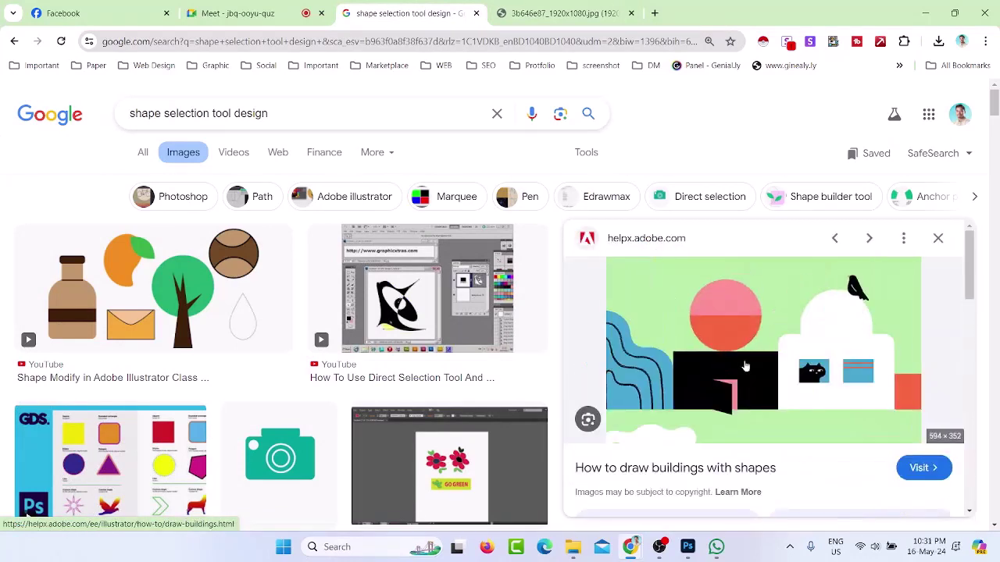
Open the related "Draw with shapes, lines, and color" building image in a new tab, view it and switch back toward the earlier tabs
scroll(738, 346, down, 5)
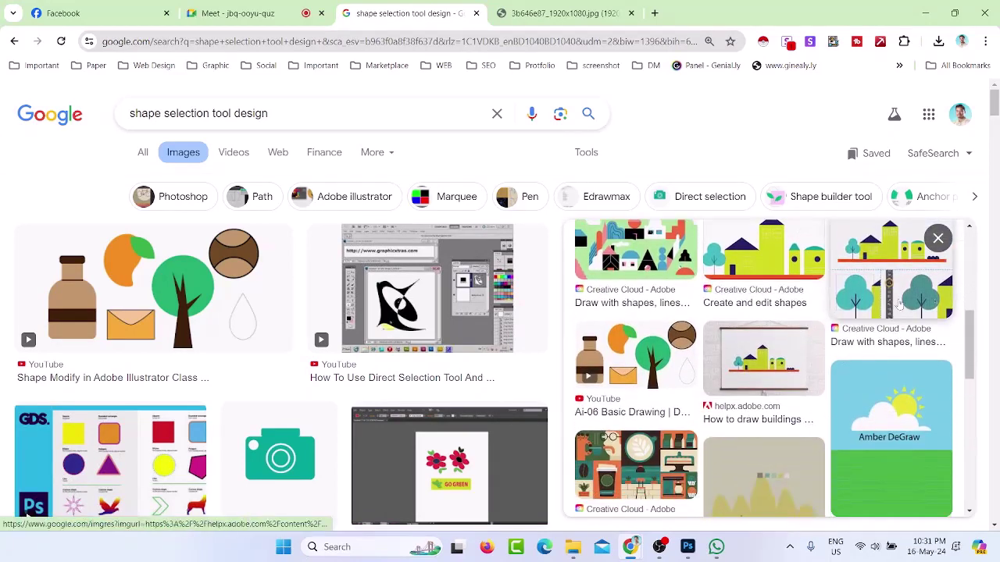
click(922, 324)
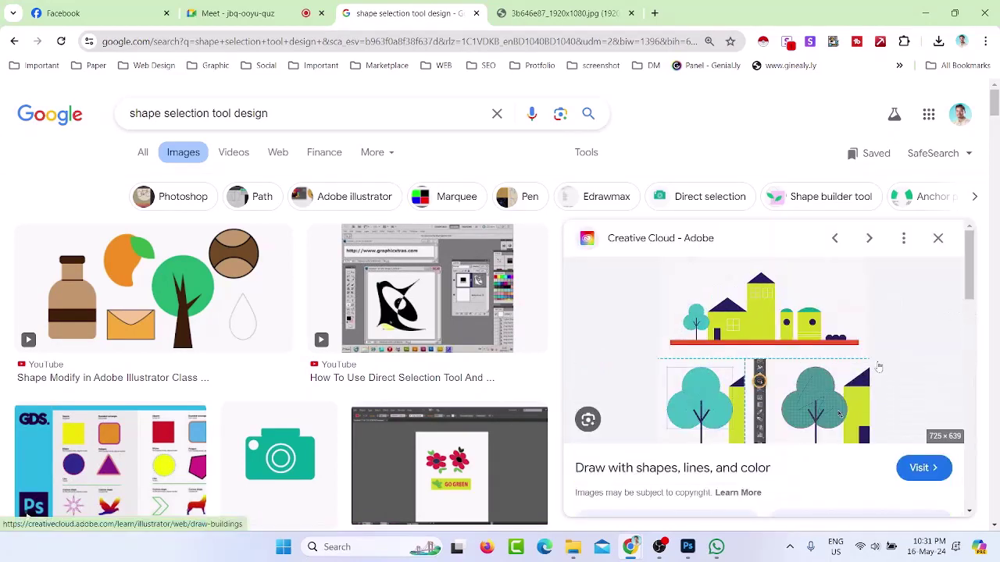
scroll(758, 361, down, 3)
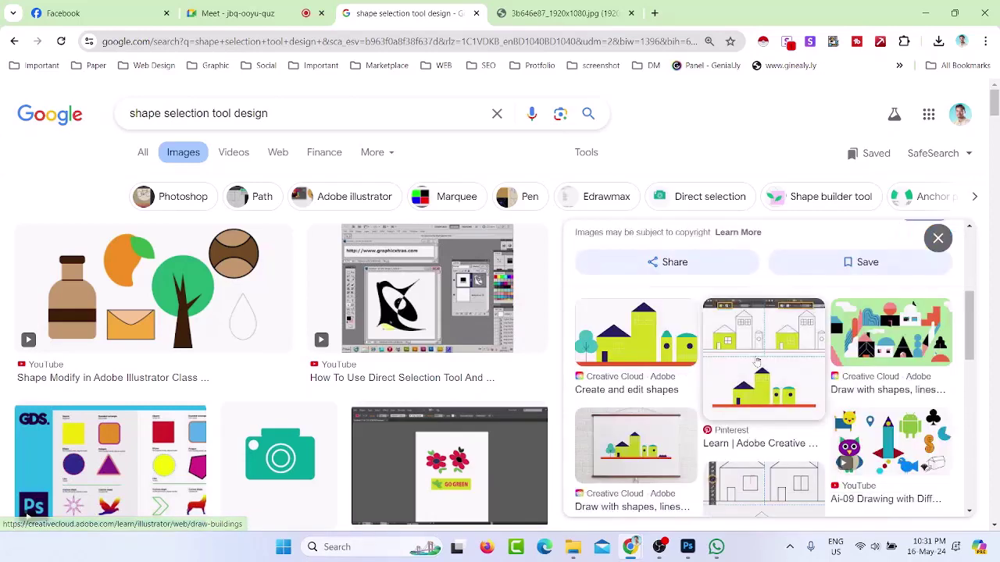
scroll(753, 358, up, 3)
right_click(751, 354)
click(820, 208)
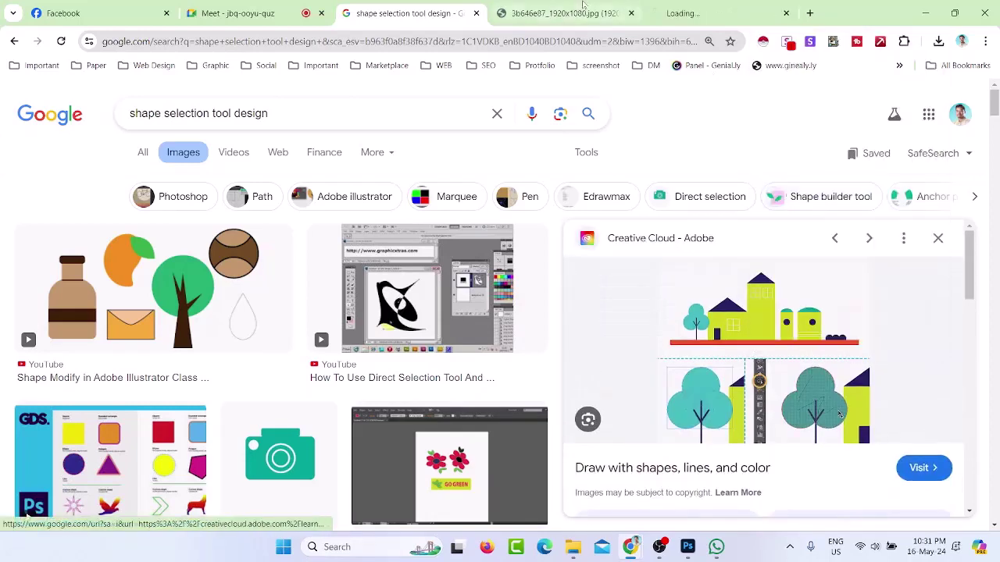
click(662, 11)
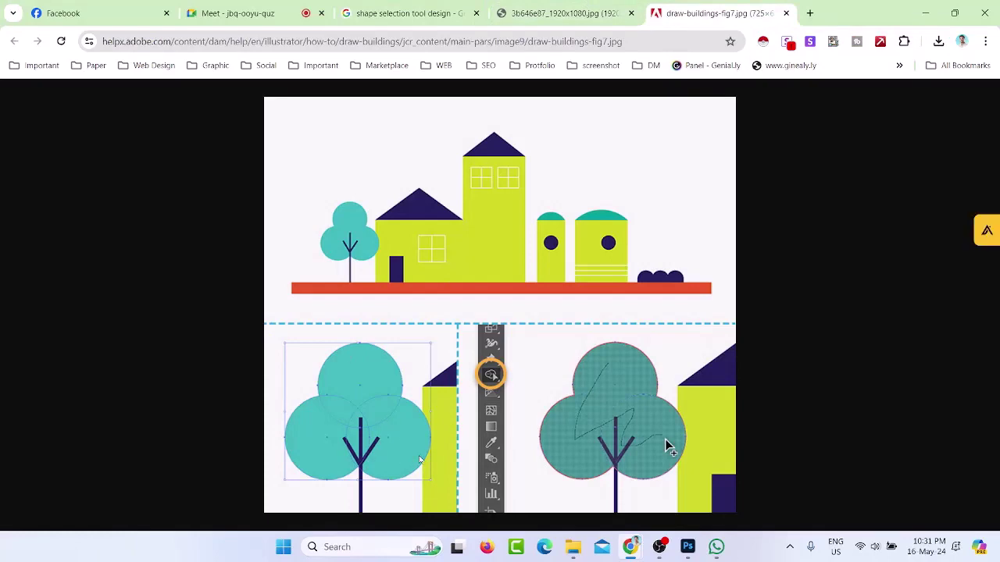
key(ctrl+shift+Tab)
key(ctrl+shift+Tab)
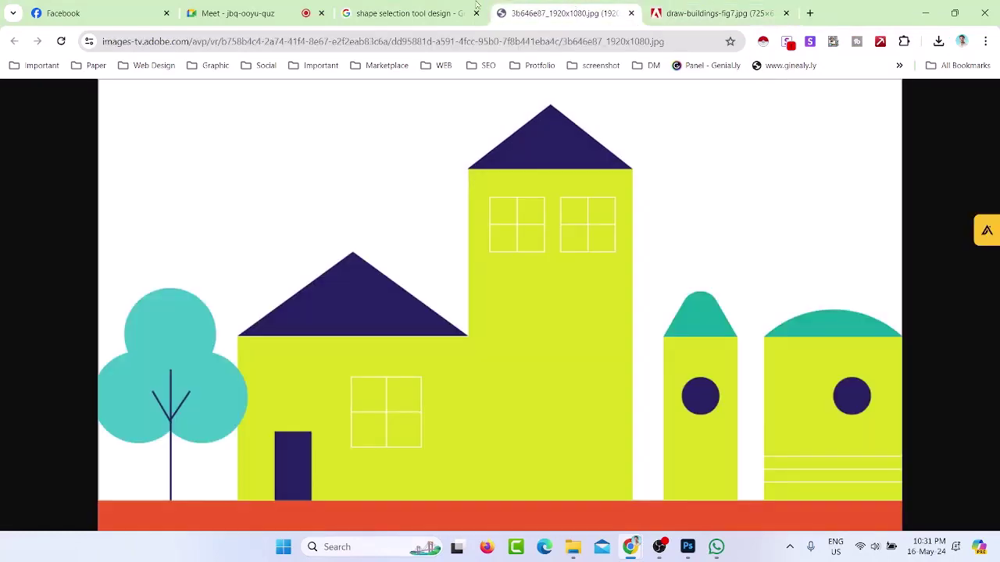
Return to the "shape selection tool design" image results and open the full set of related images for the building drawing
scroll(752, 426, down, 5)
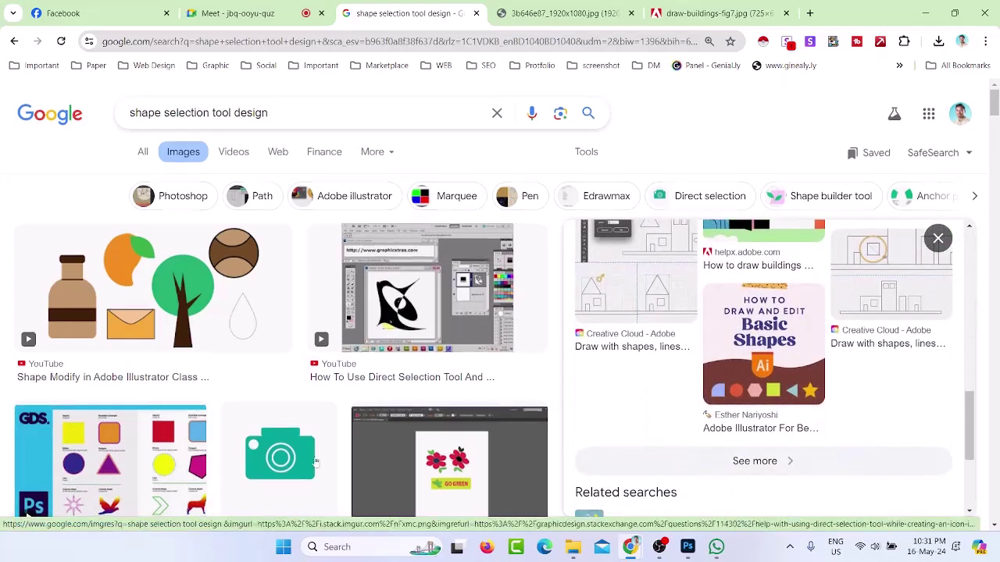
scroll(395, 461, down, 4)
scroll(395, 460, up, 4)
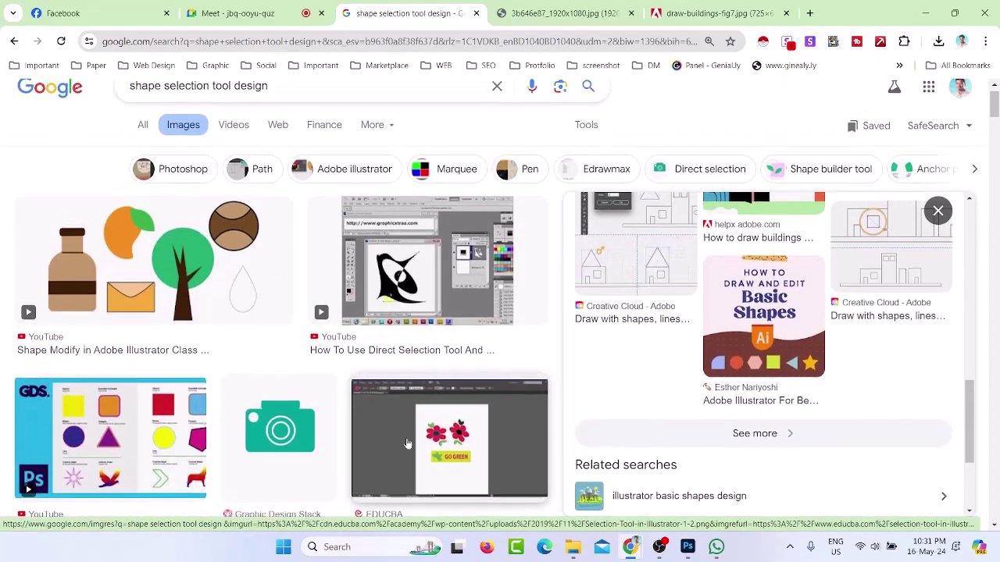
scroll(719, 401, down, 2)
scroll(720, 401, up, 3)
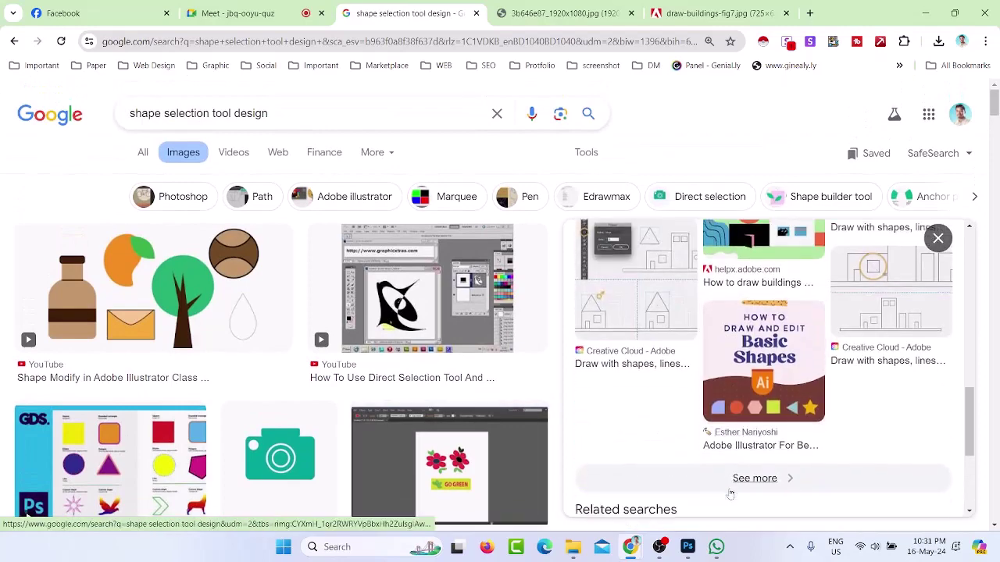
scroll(750, 426, down, 1)
click(756, 426)
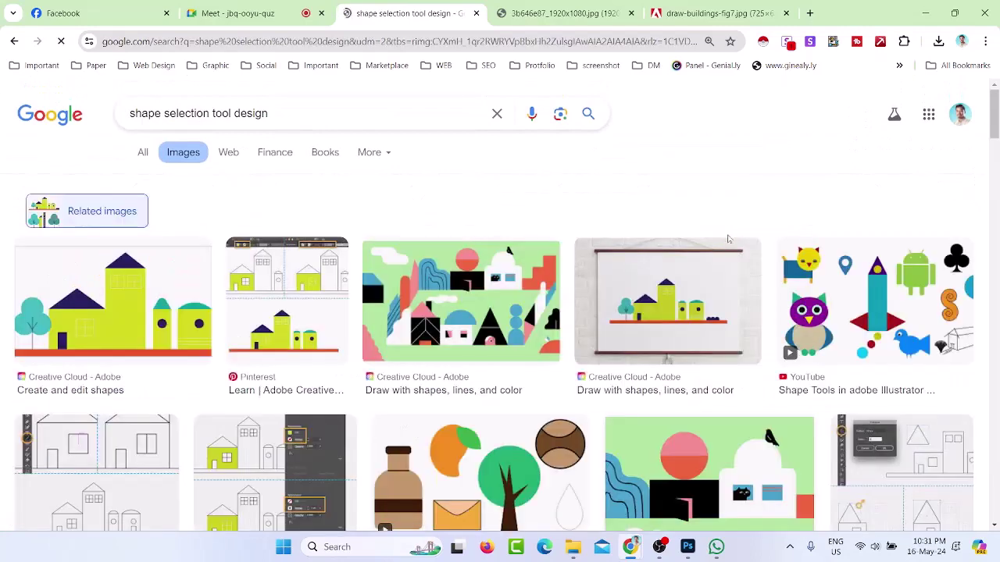
Look through the related shape-based illustrations for another simple drawing suitable for selection-tool practice
scroll(635, 301, down, 3)
scroll(635, 301, down, 1)
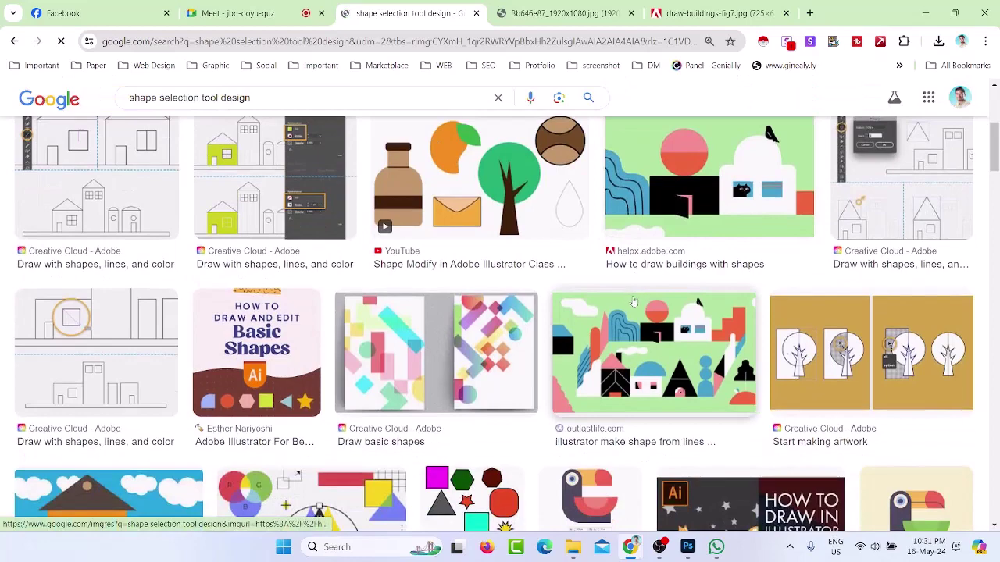
scroll(637, 310, down, 2)
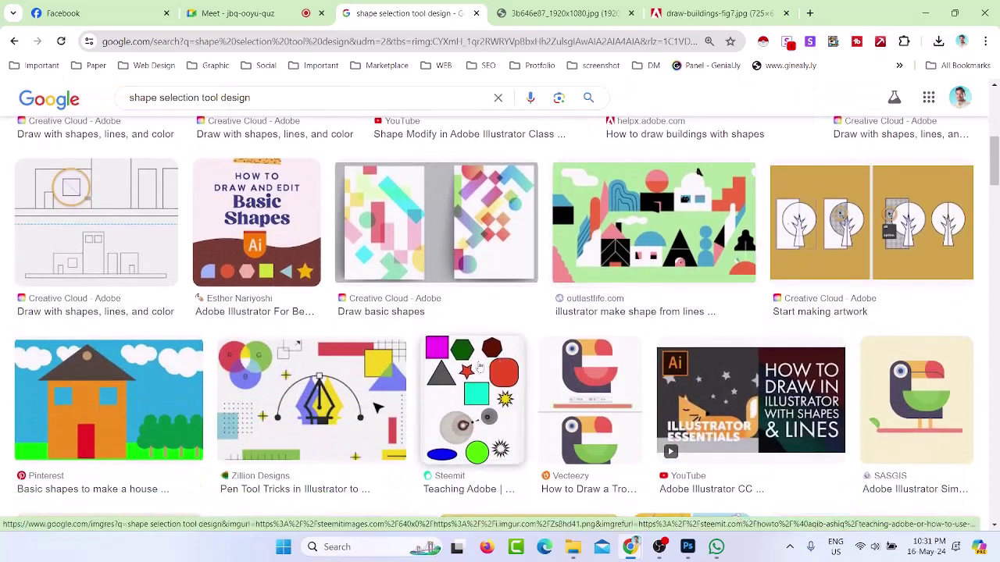
scroll(613, 362, down, 1)
scroll(441, 374, down, 1)
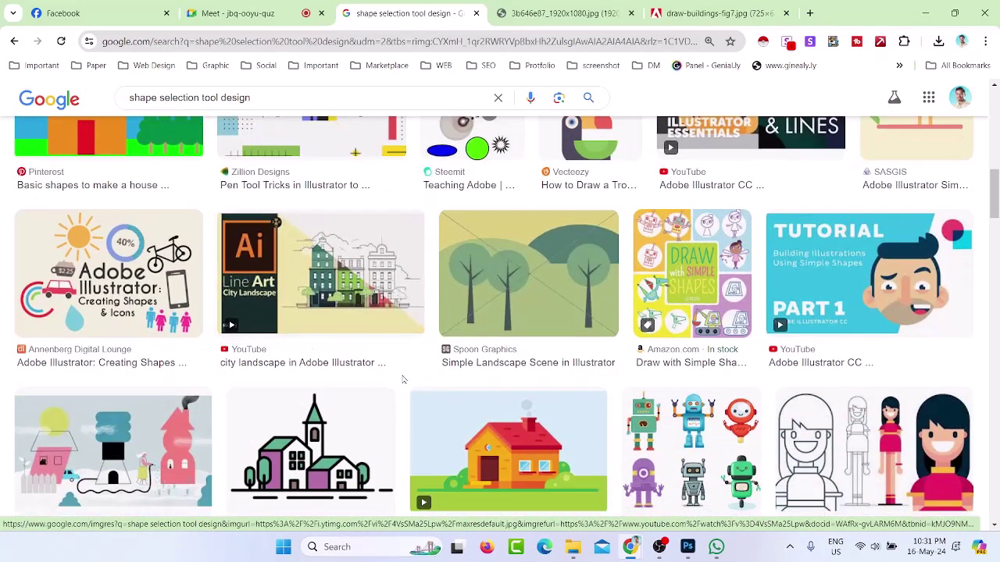
scroll(403, 380, down, 1)
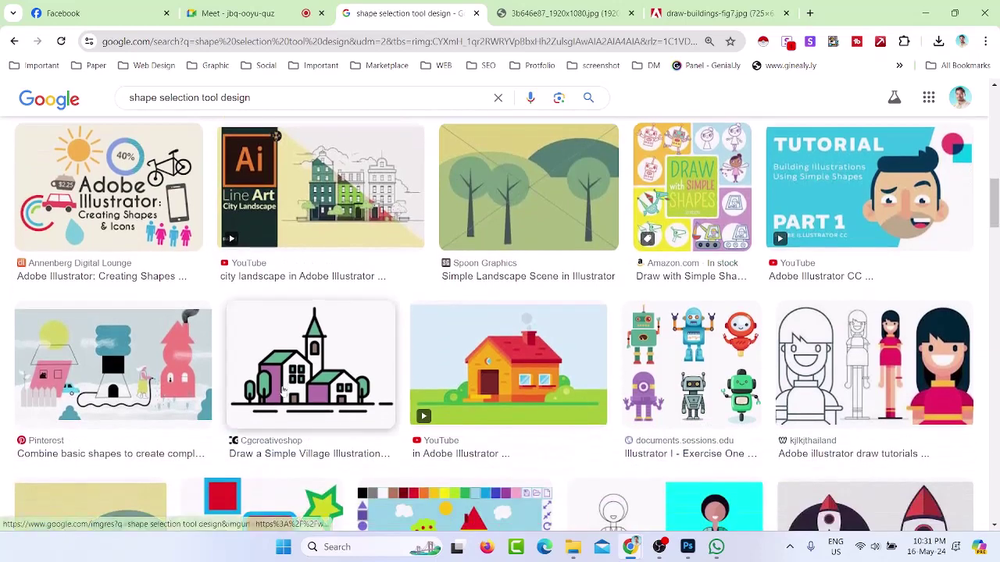
scroll(312, 383, down, 2)
scroll(295, 411, down, 3)
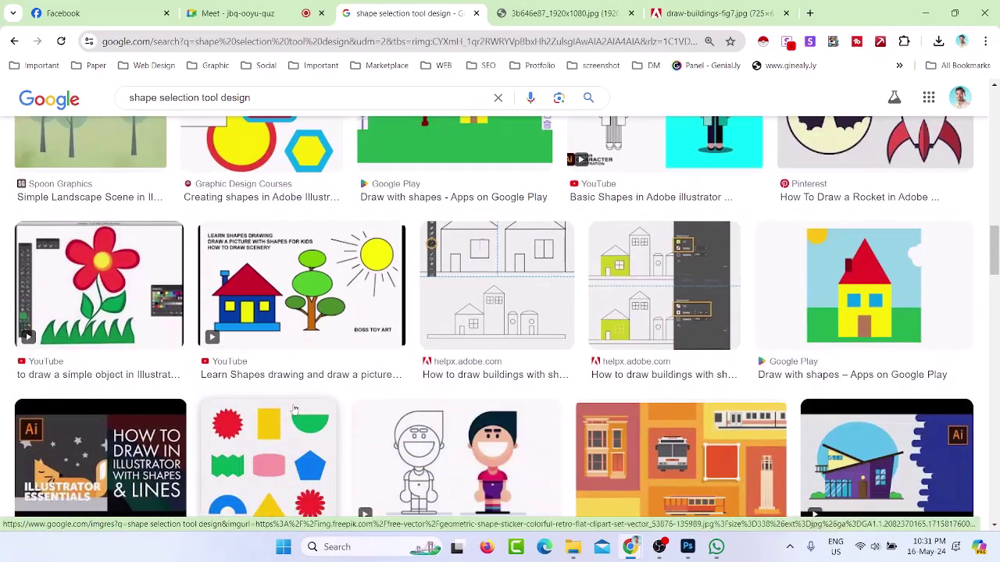
scroll(294, 411, down, 2)
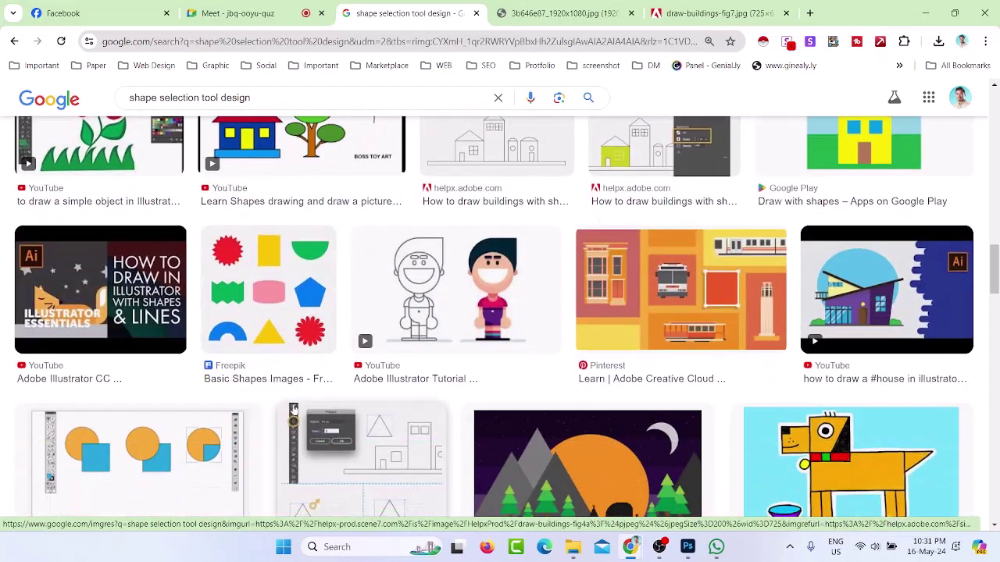
scroll(294, 410, down, 2)
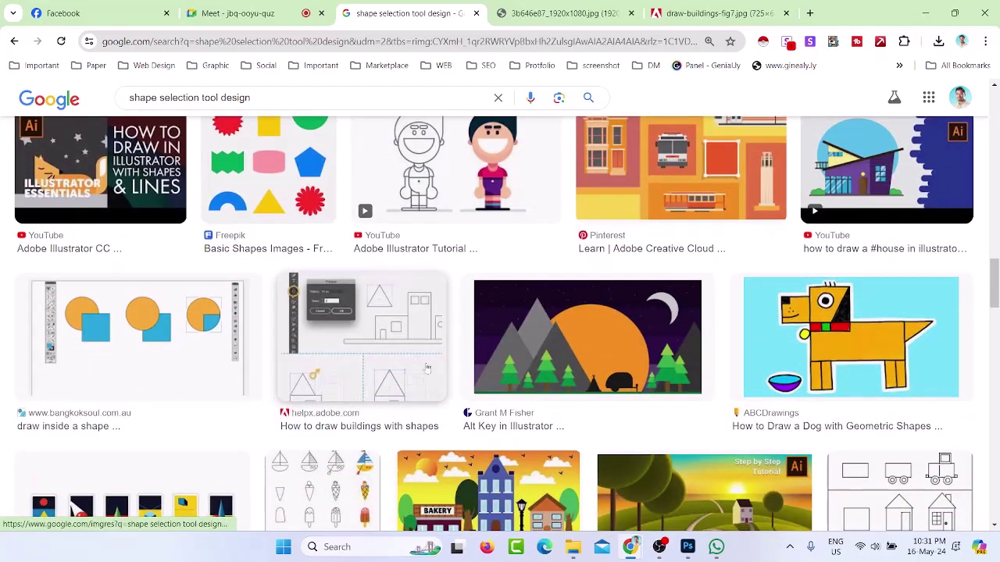
Preview the night-time mountain and camping illustration and open its image in a new tab
click(568, 330)
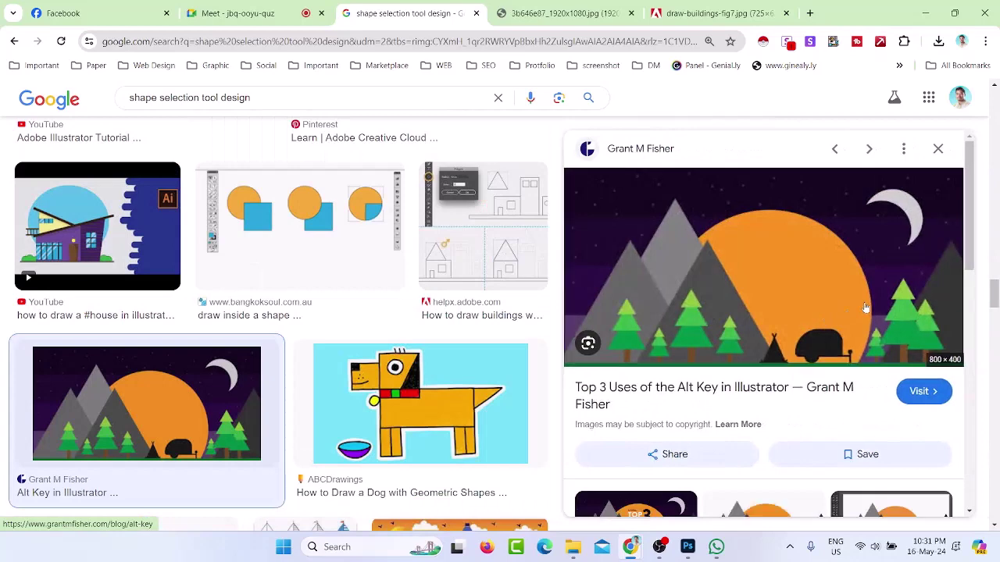
right_click(715, 299)
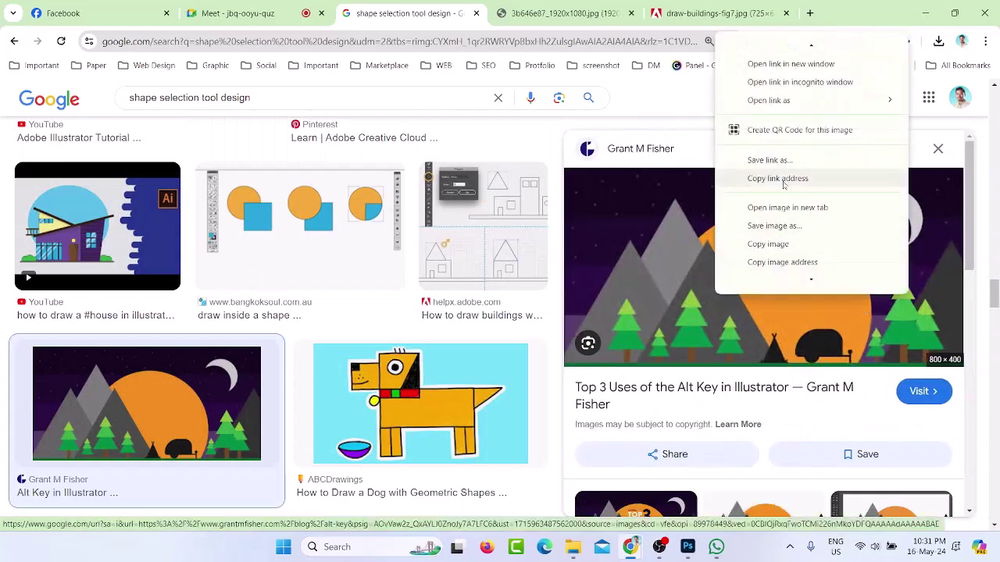
click(766, 206)
Review the opened example images, comparing the two building drawings and the mountain camping scene
click(560, 9)
click(617, 11)
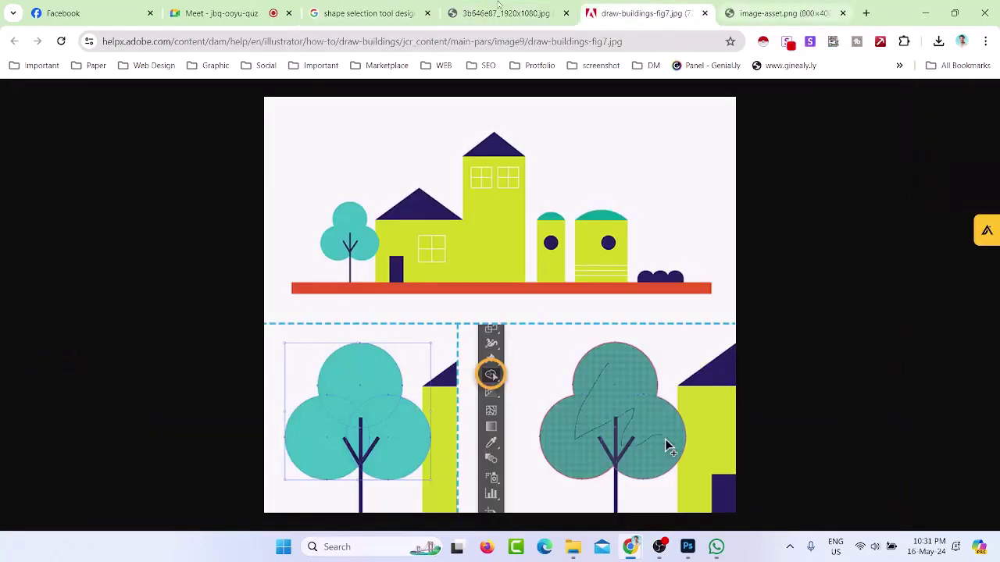
click(500, 11)
click(622, 10)
click(781, 11)
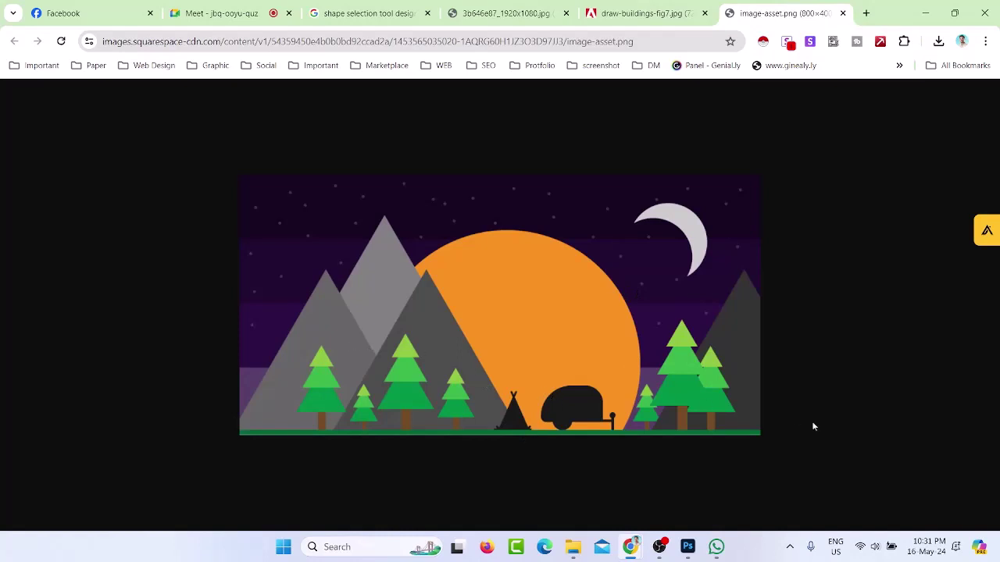
Switch to Photoshop and outline a triangular selection about 1.07 in wide beside the flower with the Polygonal Lasso tool
mouse_move(683, 549)
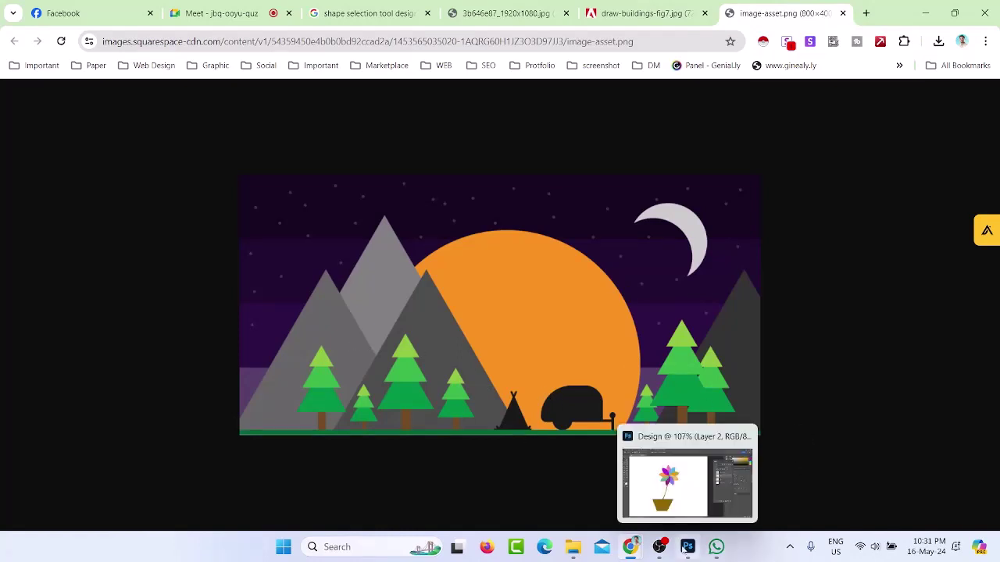
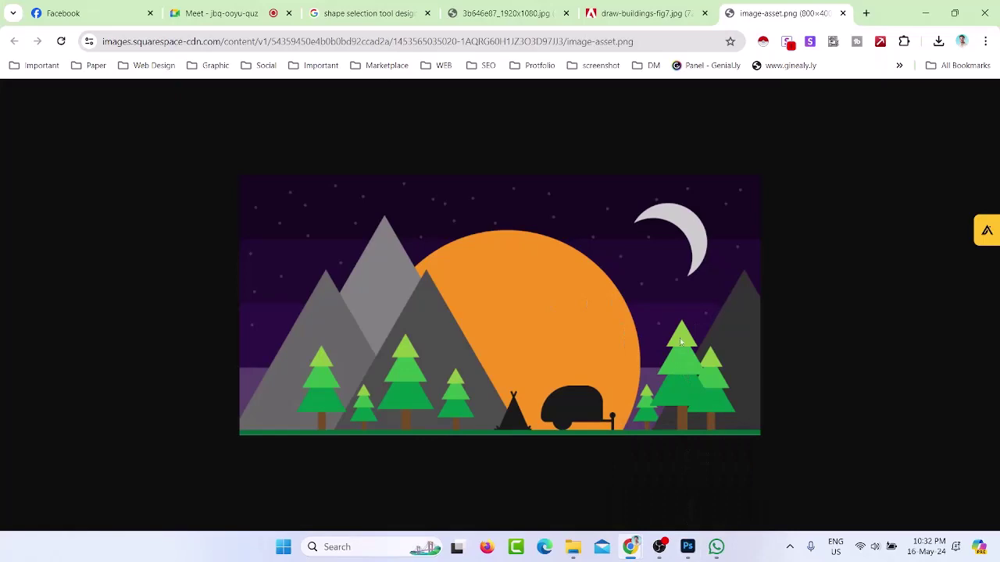
click(682, 550)
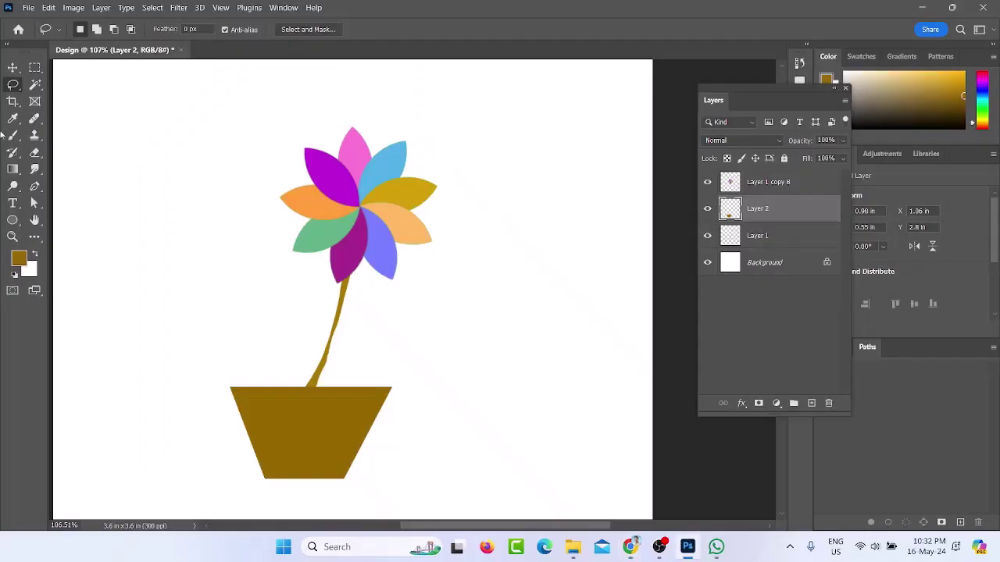
right_click(16, 85)
click(63, 83)
right_click(13, 87)
click(63, 96)
click(84, 277)
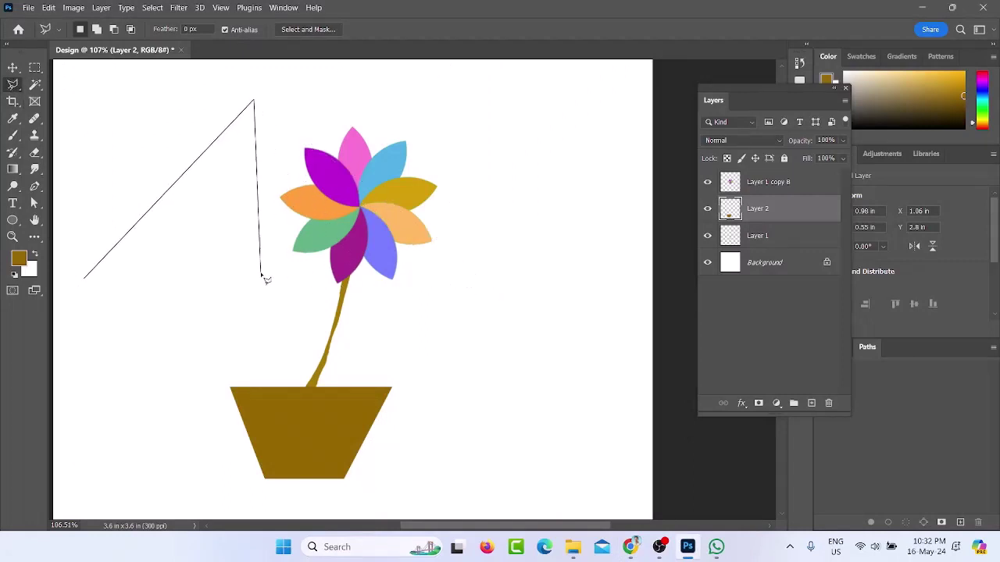
click(85, 280)
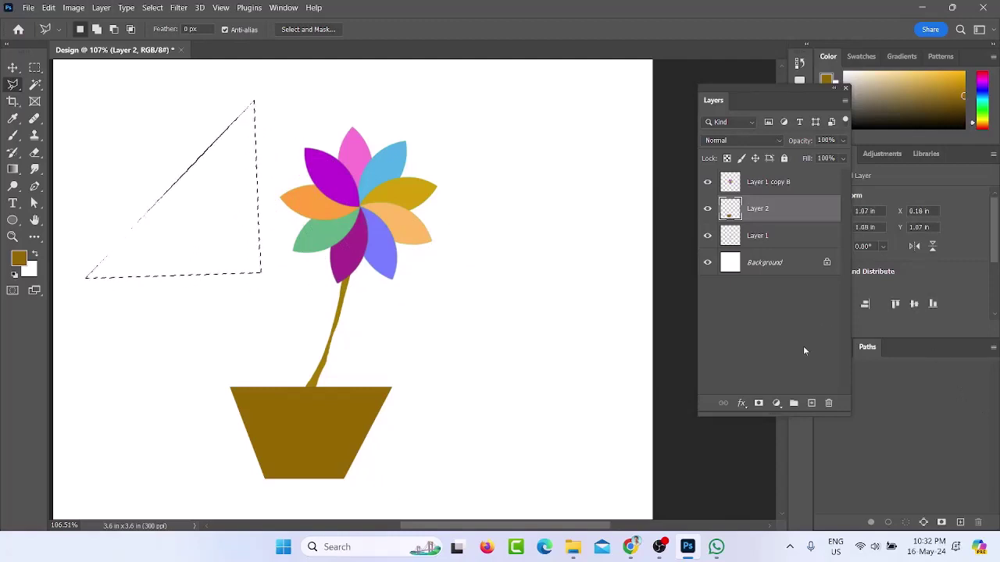
Add a new layer above Layer 1 copy 8, fill the triangular selection with the brown foreground color and deselect
click(789, 183)
click(810, 403)
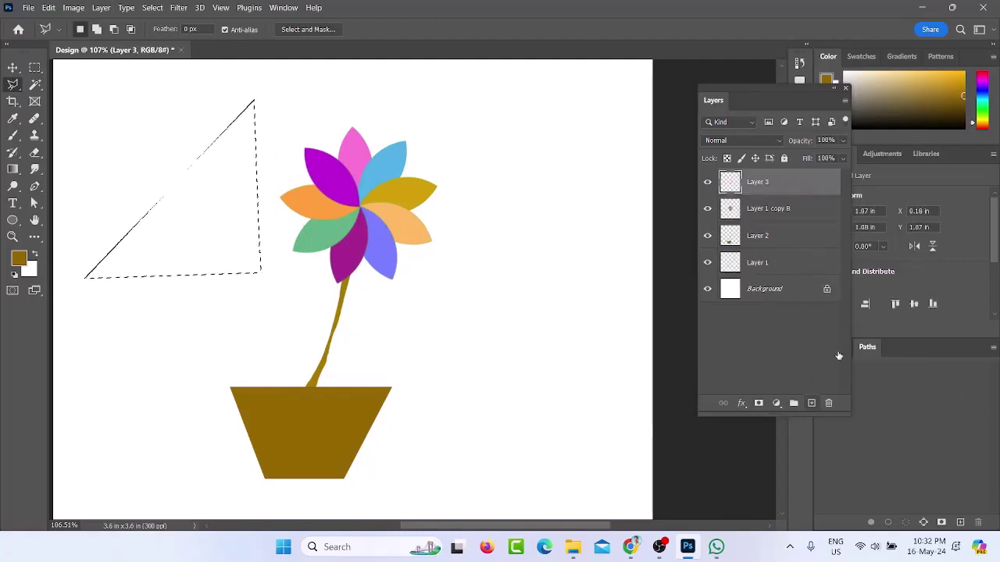
key(alt+BackSpace)
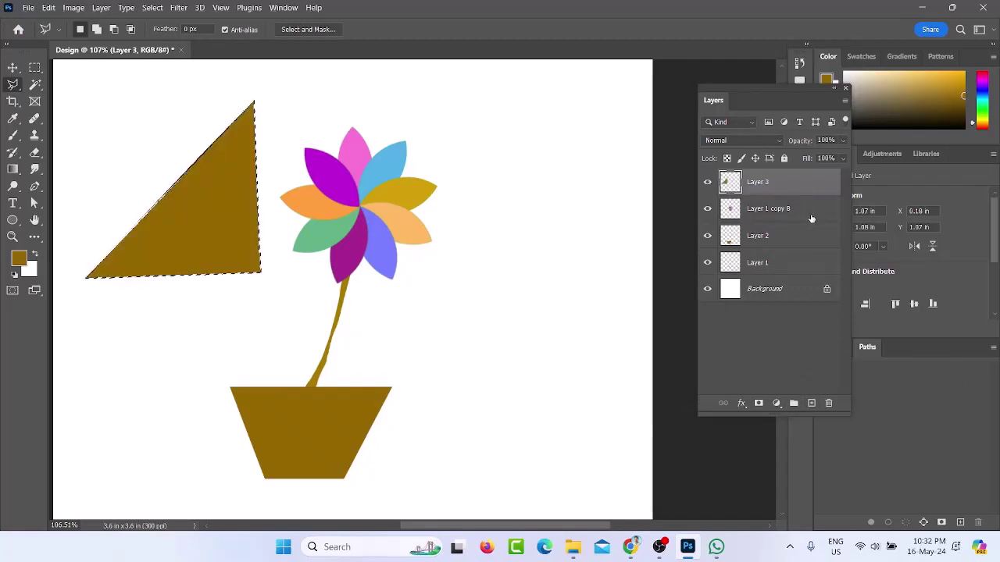
key(ctrl+d)
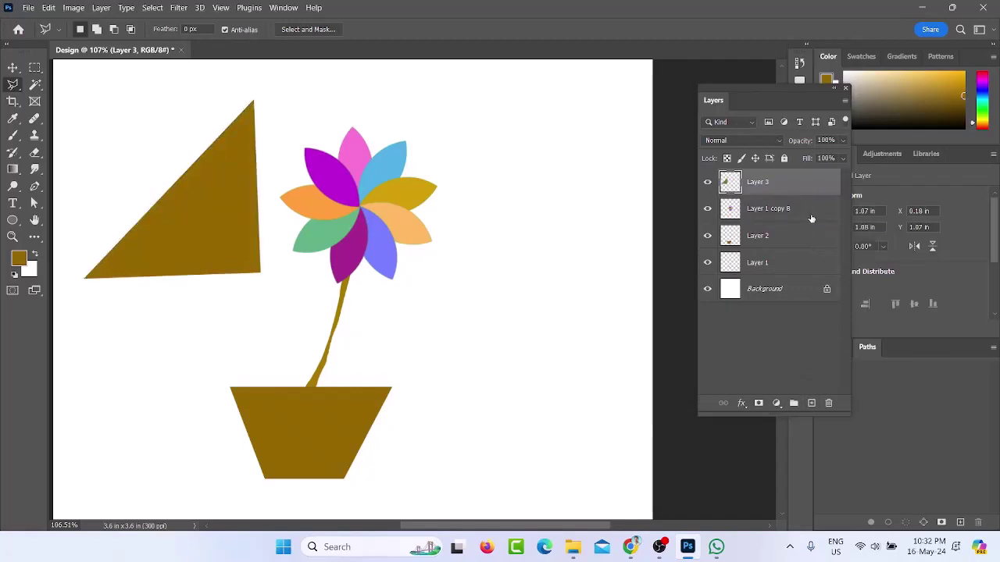
Skew the brown triangle so its apex is centered above the base, and apply the transformation
key(ctrl+t)
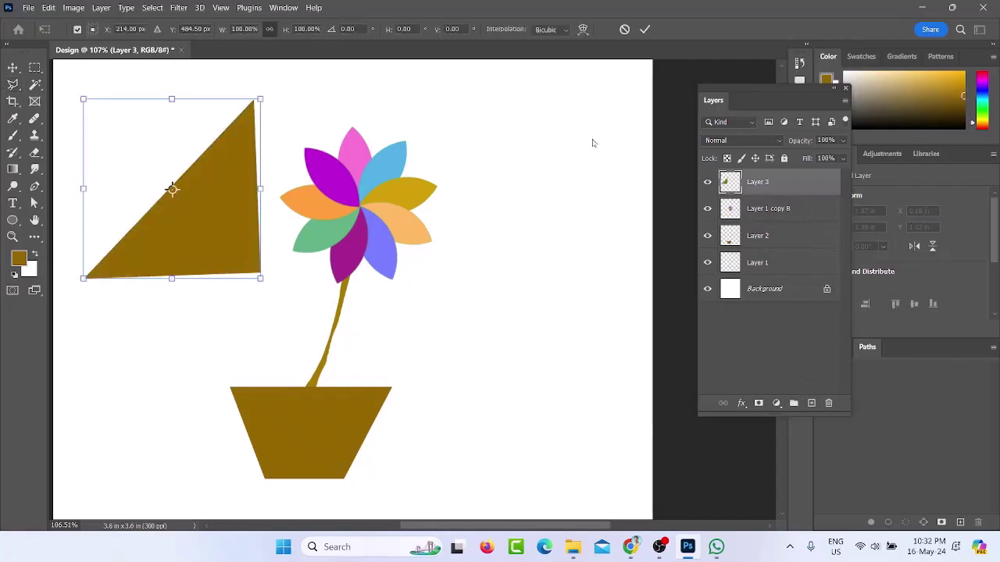
right_click(242, 168)
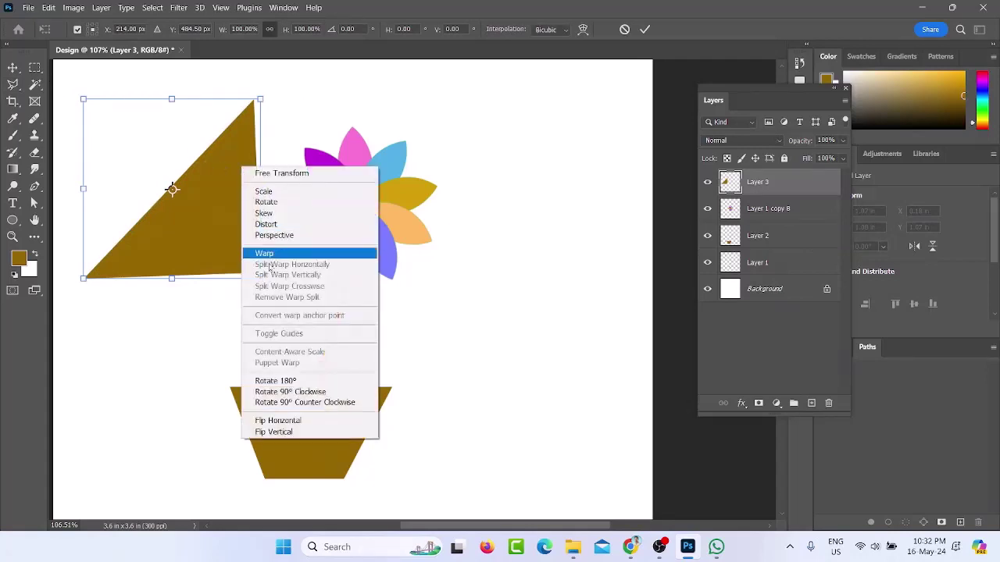
click(265, 212)
drag(262, 281, 427, 291)
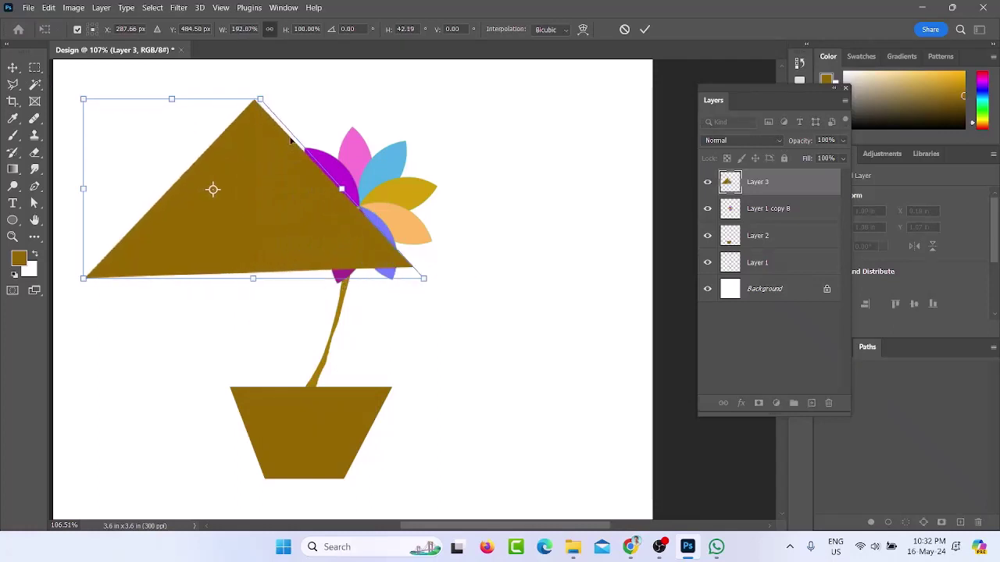
drag(260, 101, 174, 100)
drag(412, 284, 281, 323)
drag(278, 281, 265, 281)
click(13, 68)
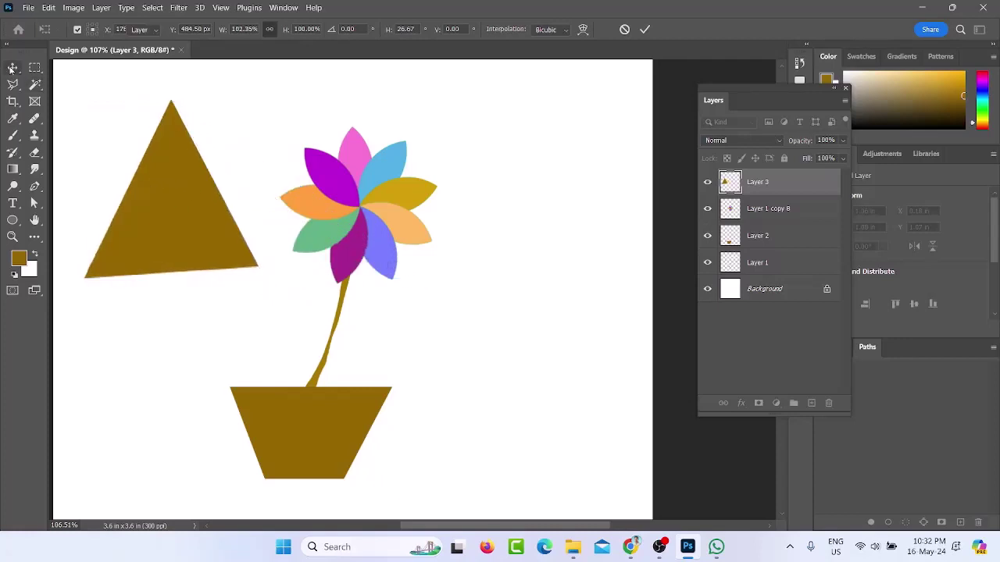
Distort the triangle's lower corner to level its base, apply the transformation and move the triangle slightly down
key(ctrl+t)
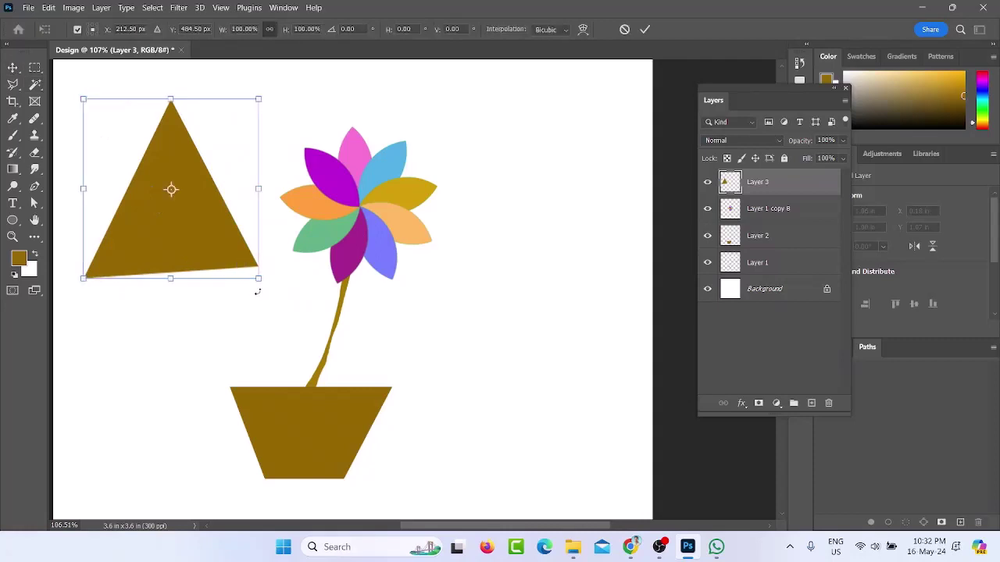
right_click(239, 270)
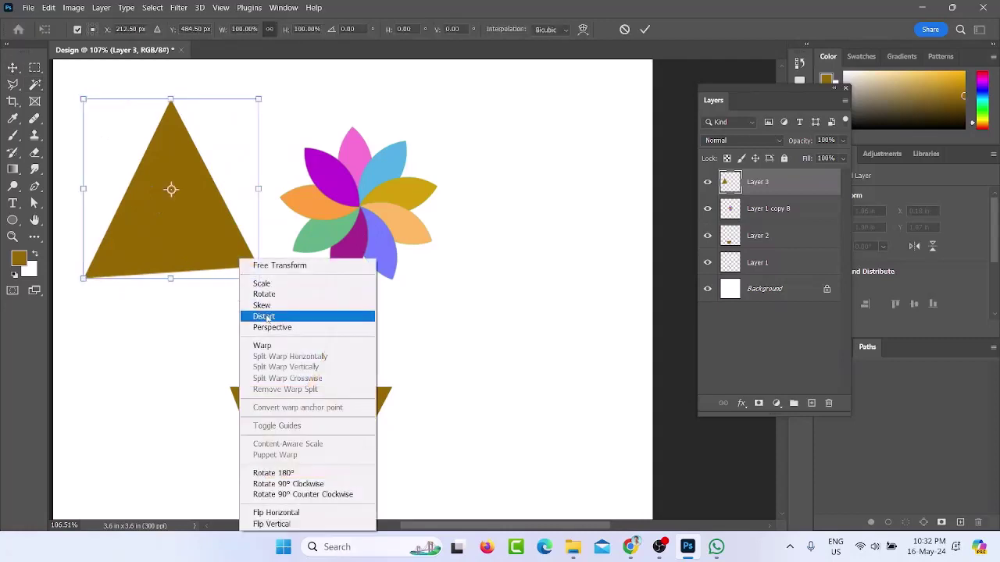
mouse_move(260, 280)
mouse_down()
mouse_move(260, 292)
mouse_move(262, 285)
mouse_up()
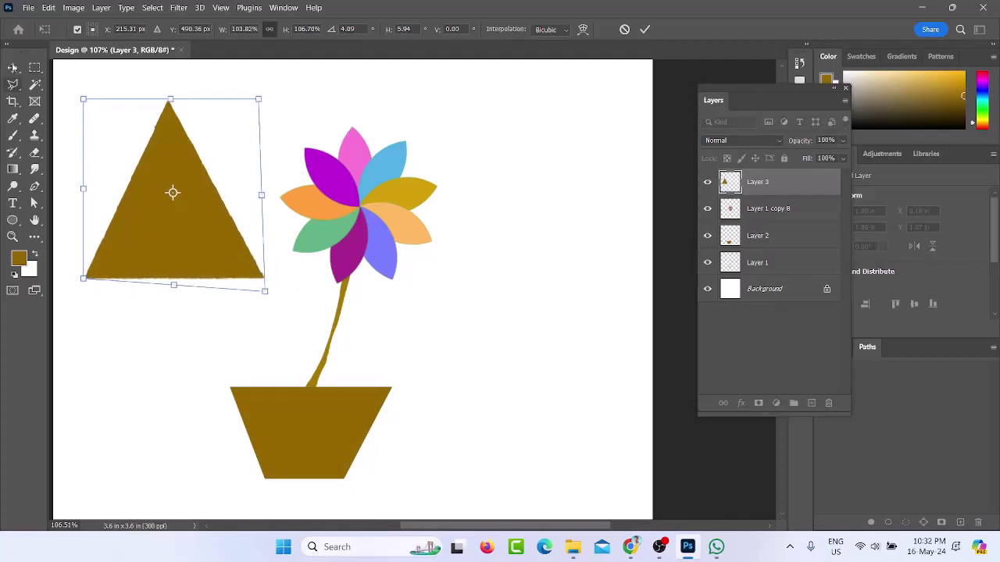
click(12, 67)
drag(175, 245, 182, 262)
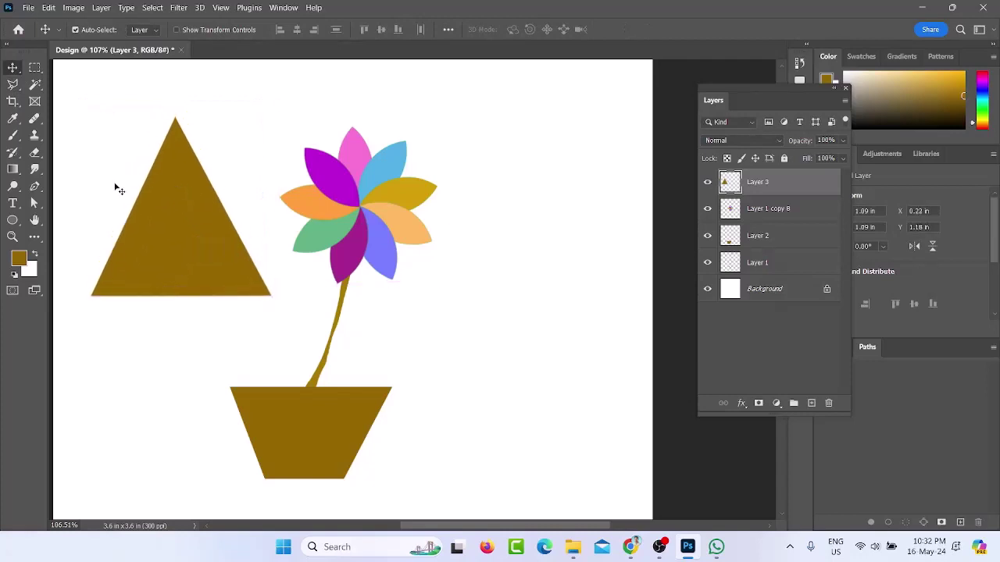
Show the rulers, place a horizontal guide just below the triangle's base and move the triangle down across the guide
key(ctrl+r)
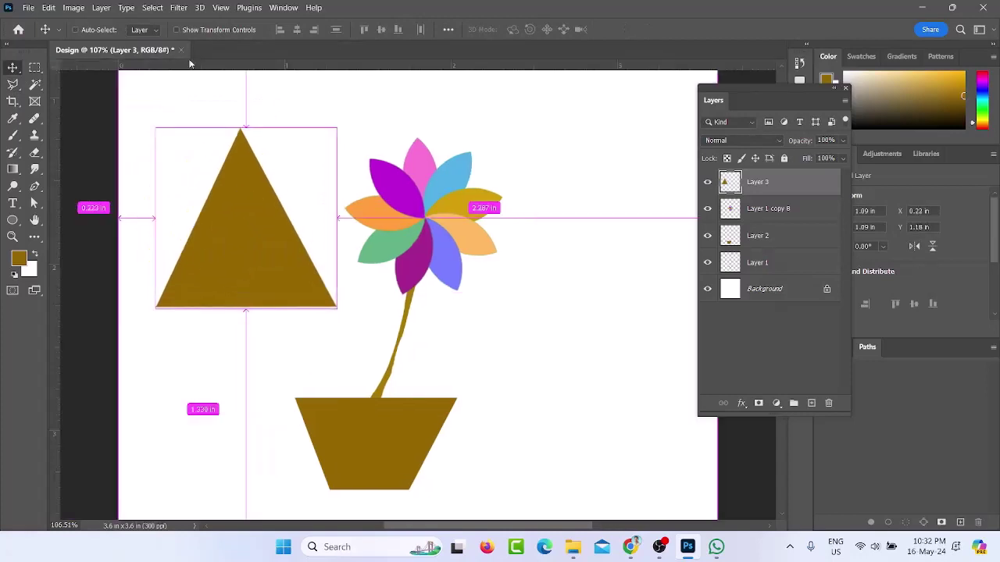
drag(195, 67, 206, 312)
scroll(242, 320, up, 3)
scroll(242, 314, up, 1)
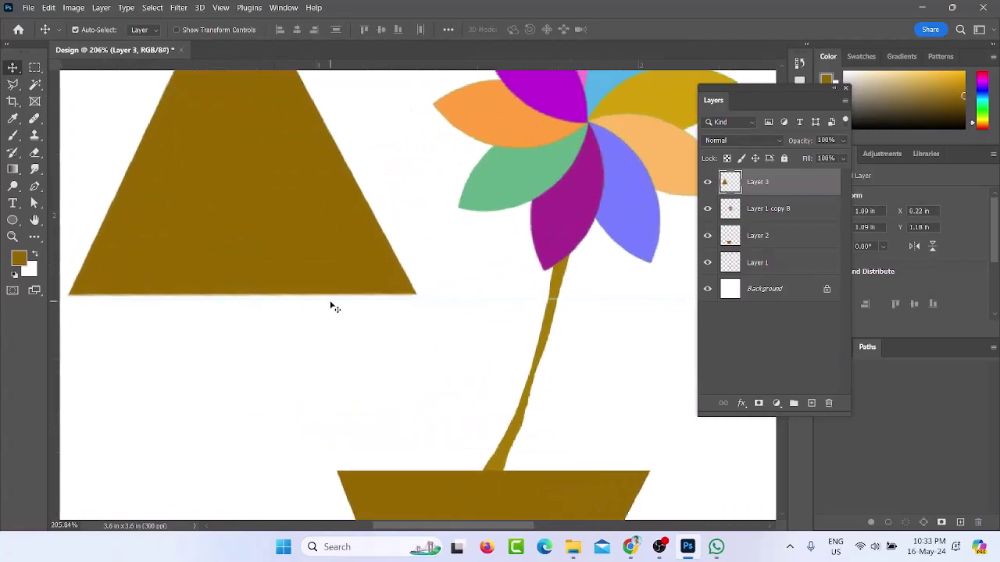
scroll(334, 309, down, 3)
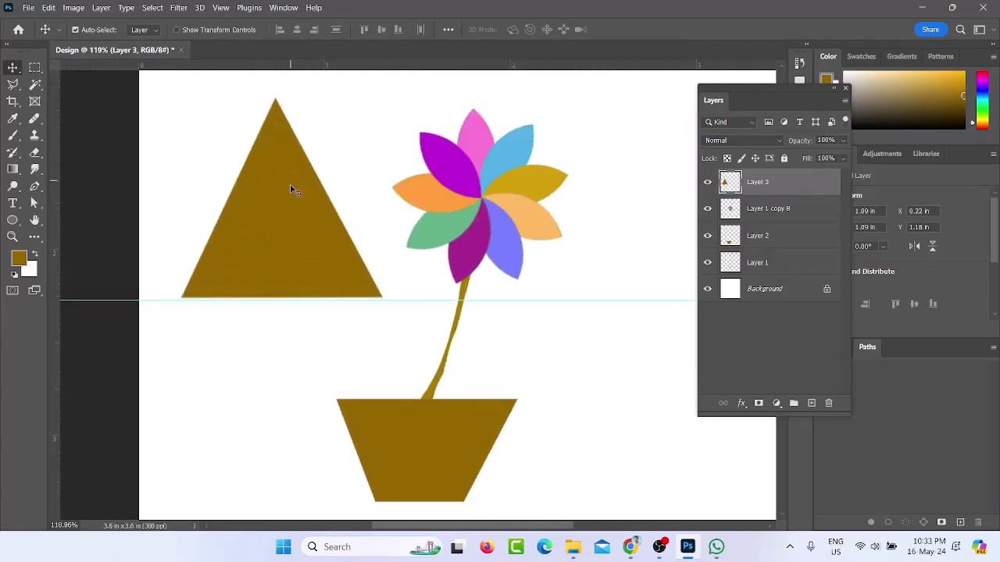
drag(308, 271, 305, 346)
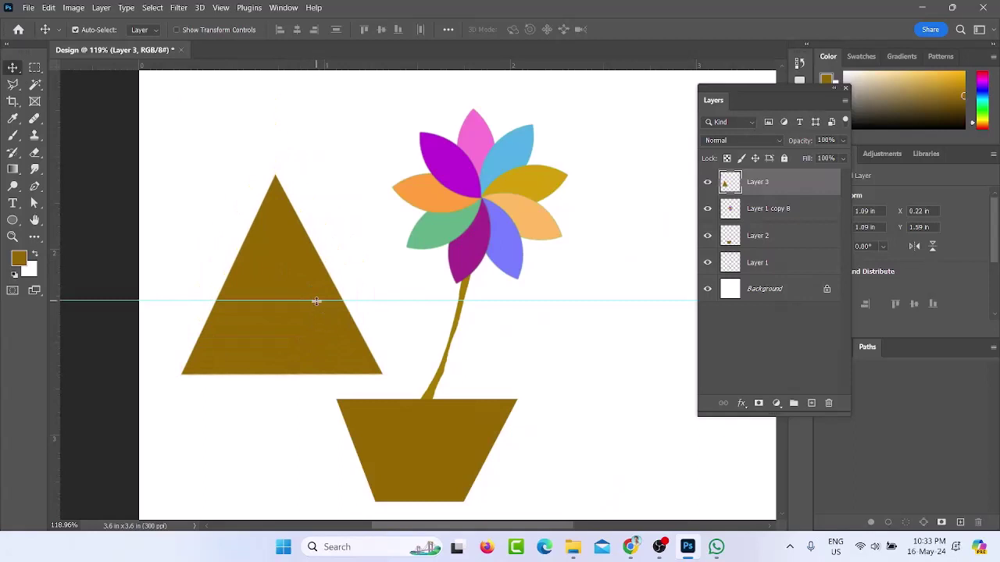
Delete the brown triangle's layer, then view the camping scene reference image in the browser and return to Photoshop
drag(286, 258, 296, 309)
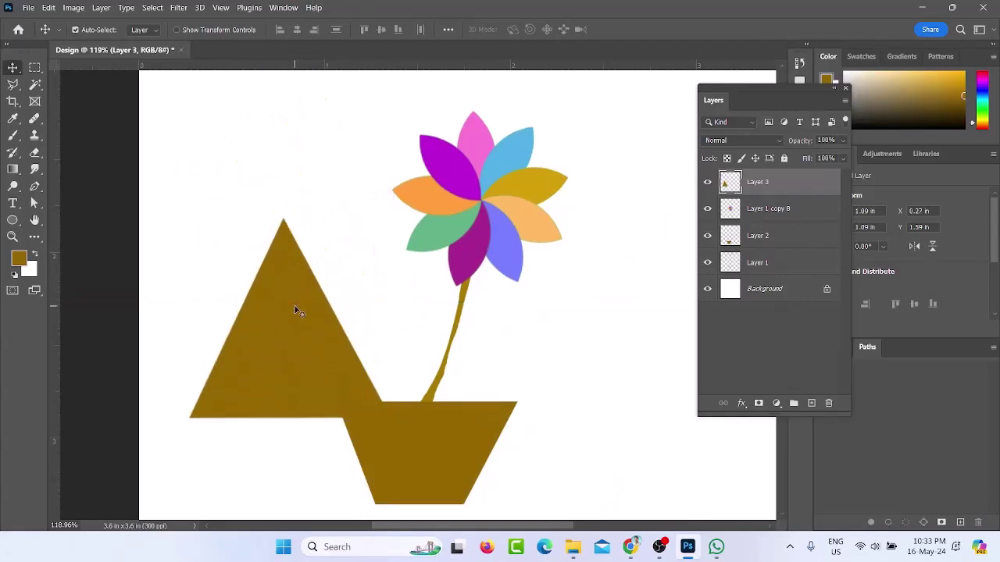
key(Delete)
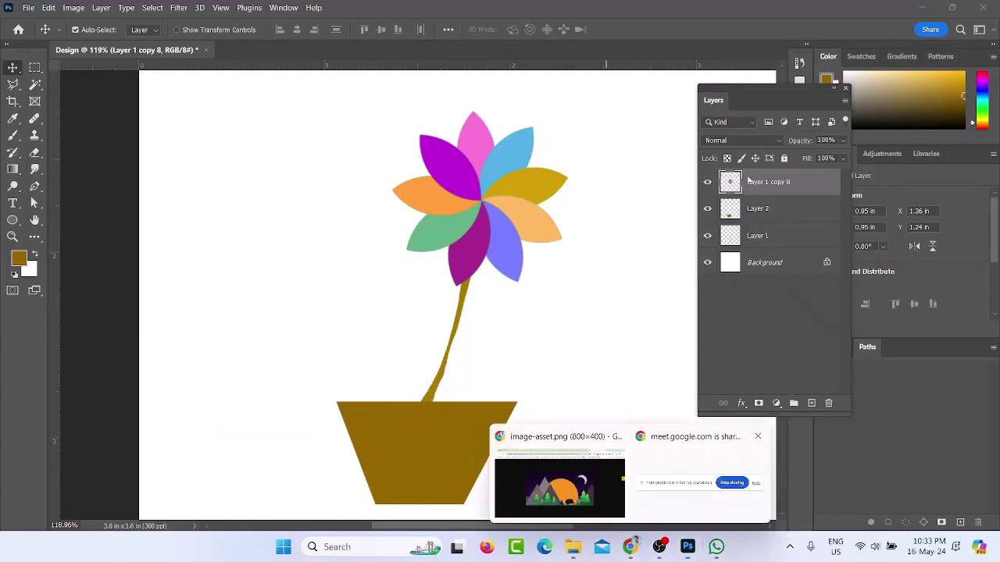
click(545, 475)
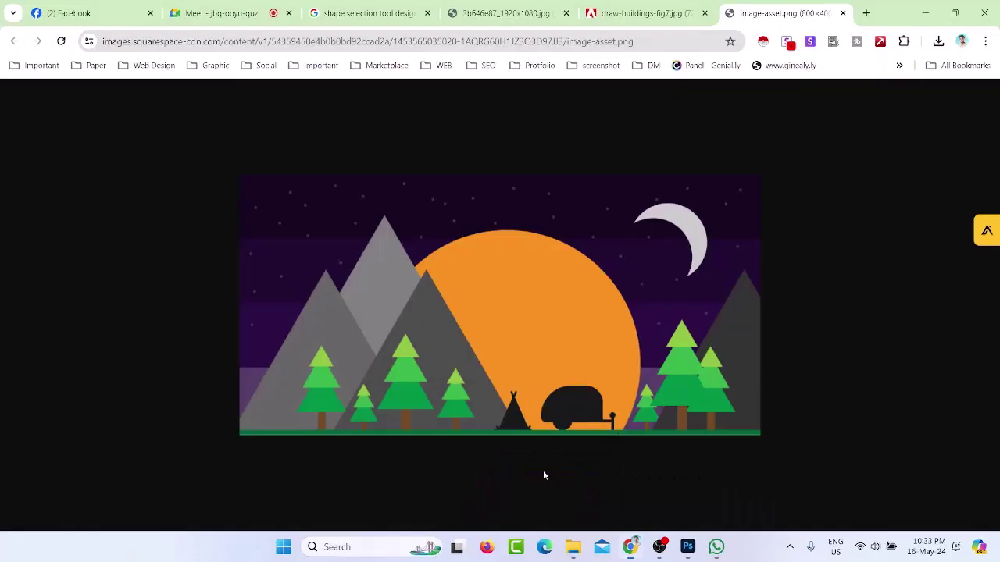
click(685, 554)
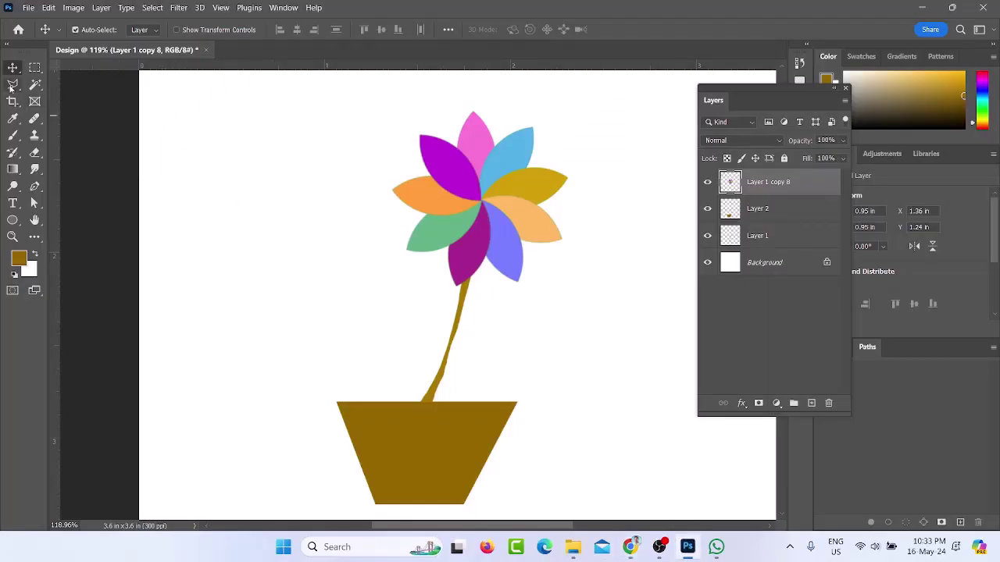
Make a crescent-shaped selection beside the flower by drawing an elliptical marquee and subtracting an overlapping larger ellipse
click(34, 68)
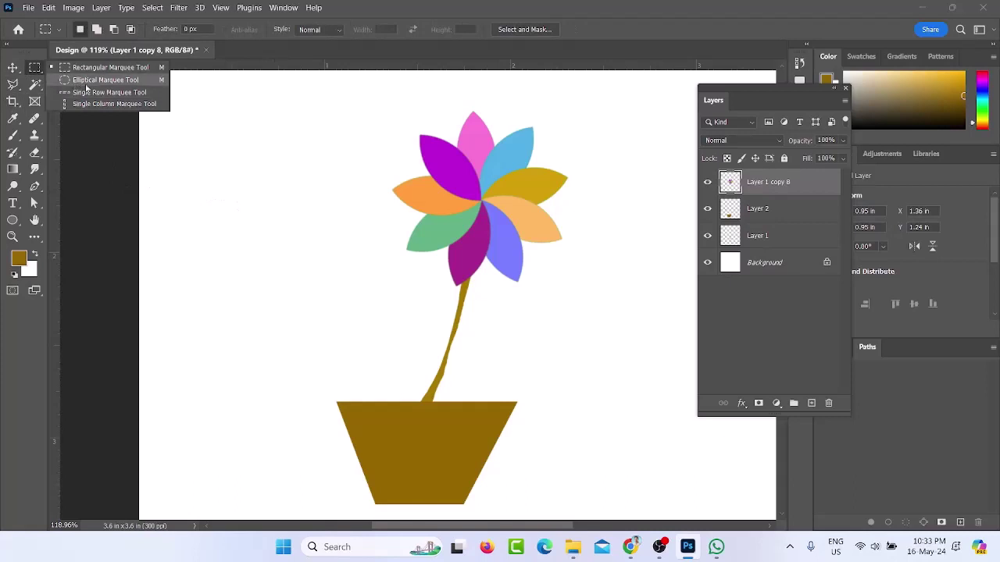
click(100, 81)
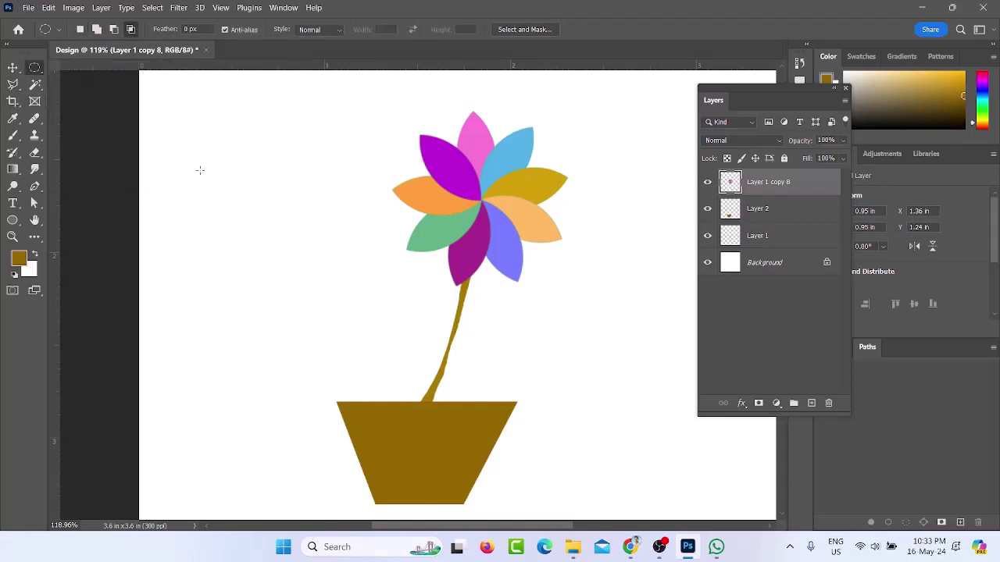
drag(266, 307, 325, 368)
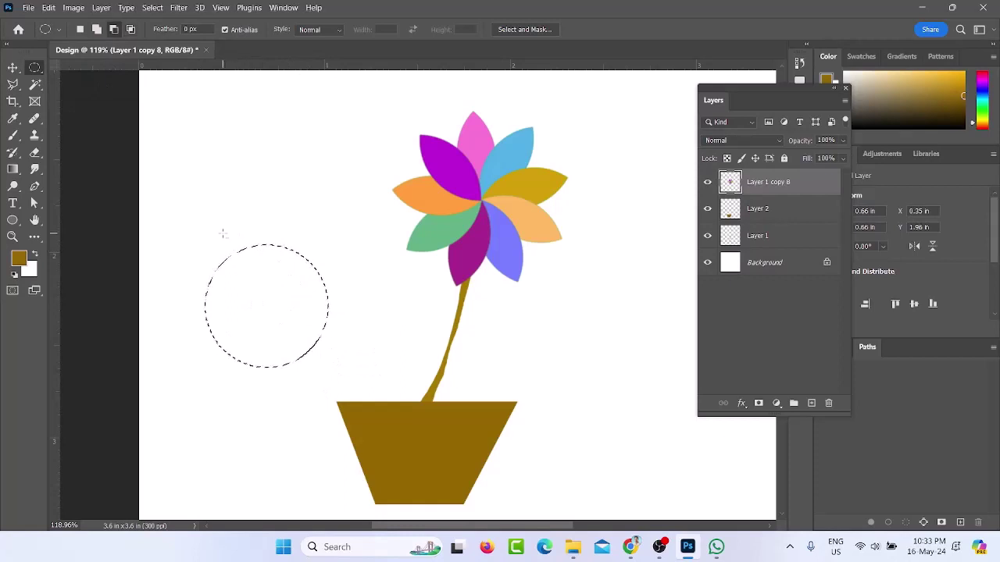
drag(223, 231, 362, 353)
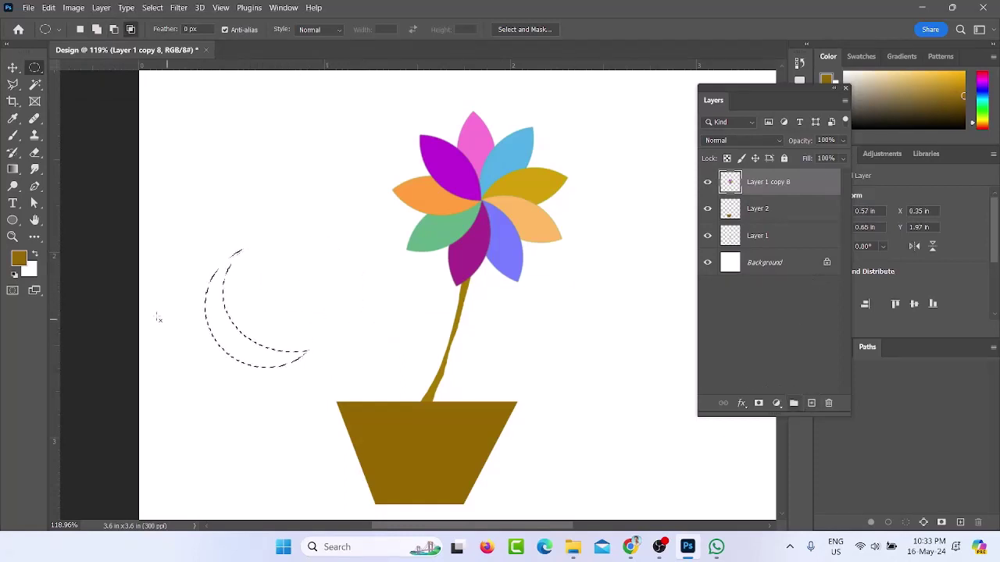
Set the foreground color to dark gray, fill the crescent selection on Layer 1 copy 8 and deselect
click(22, 258)
text(343434)
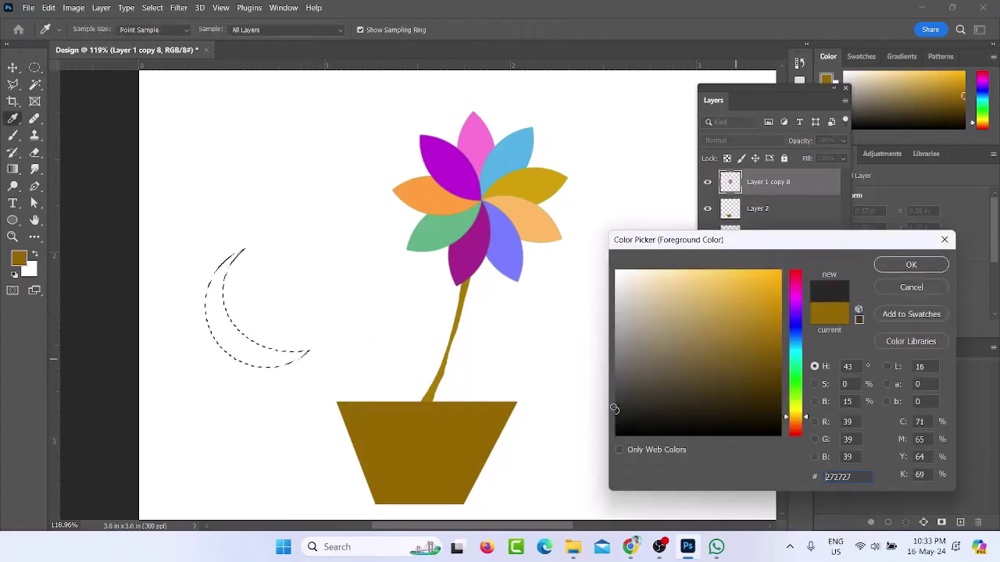
click(911, 265)
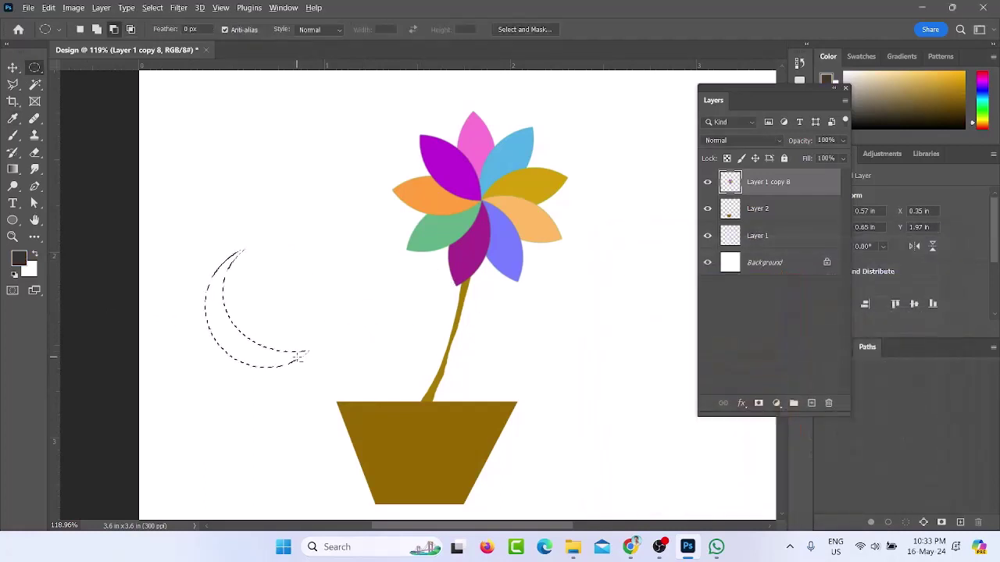
key(alt+BackSpace)
key(ctrl+d)
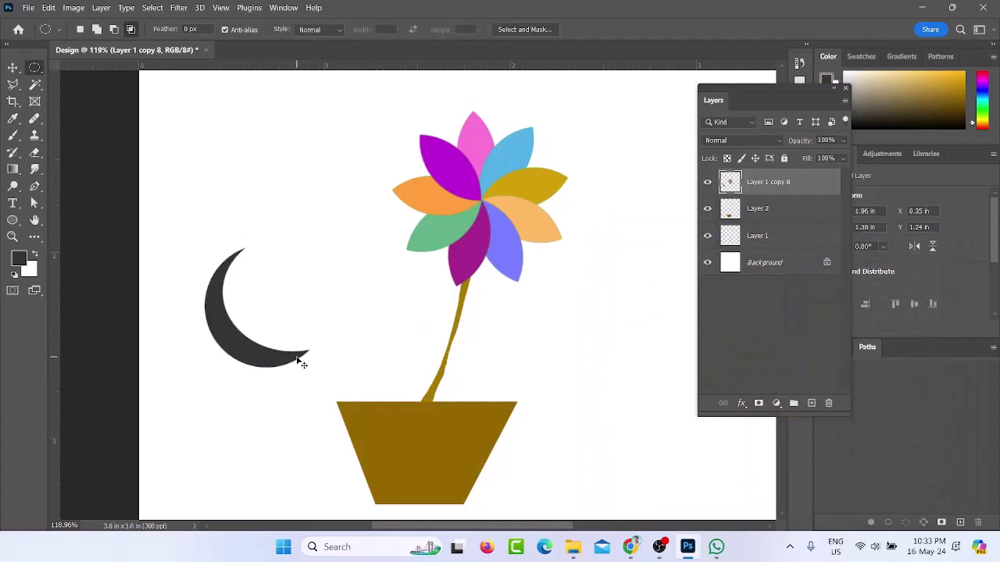
Try to free-transform Layer 1 copy 8 with the flower and crescent together, undo the change and close the transform
key(ctrl+t)
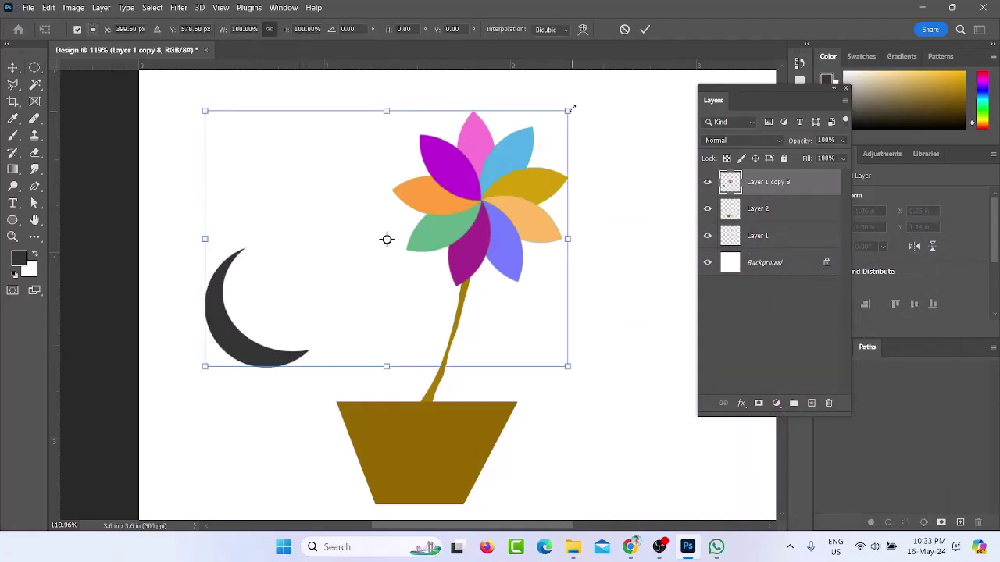
drag(571, 109, 270, 155)
key(ctrl+z)
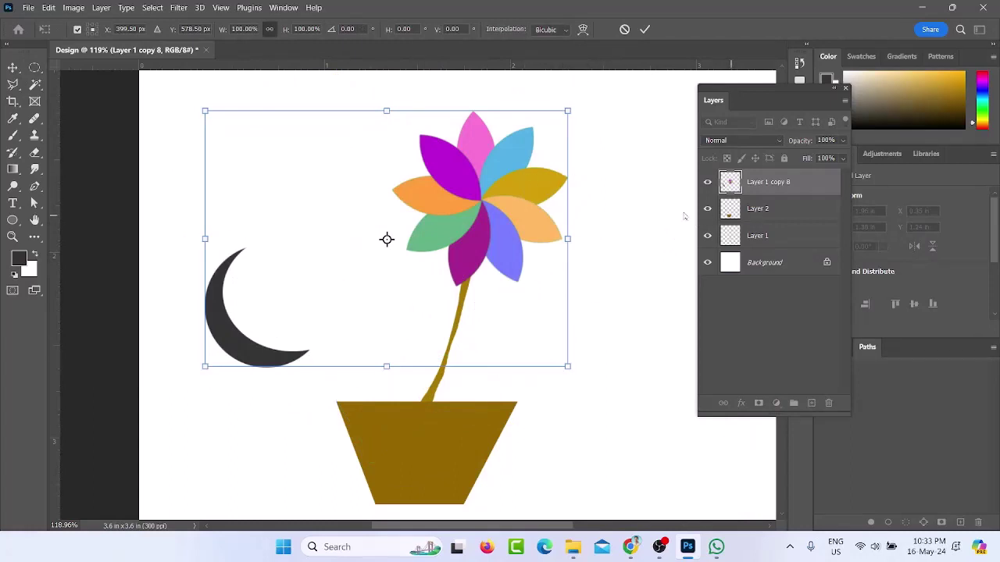
key(Return)
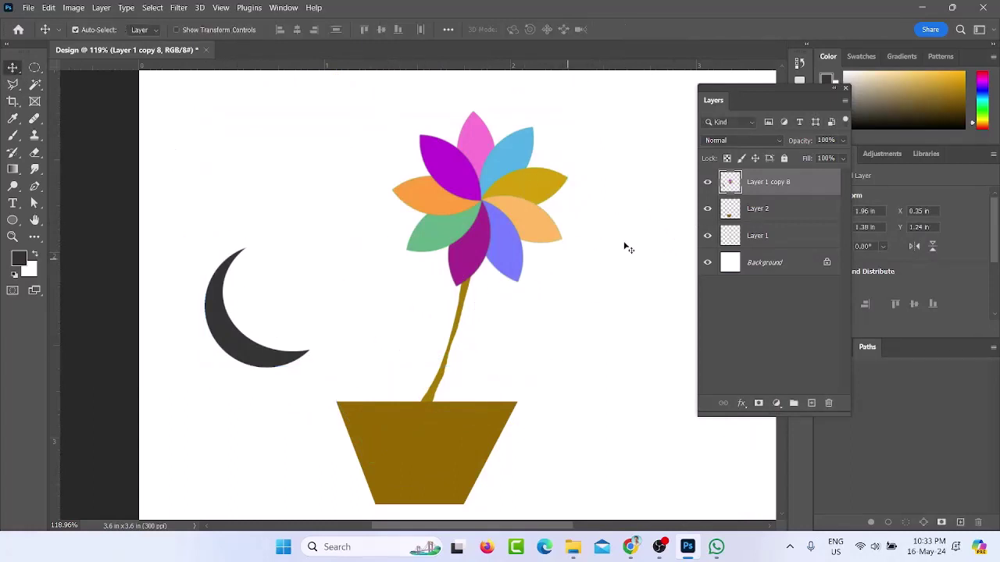
Select the crescent with a rectangular marquee and copy it to a new layer
click(35, 67)
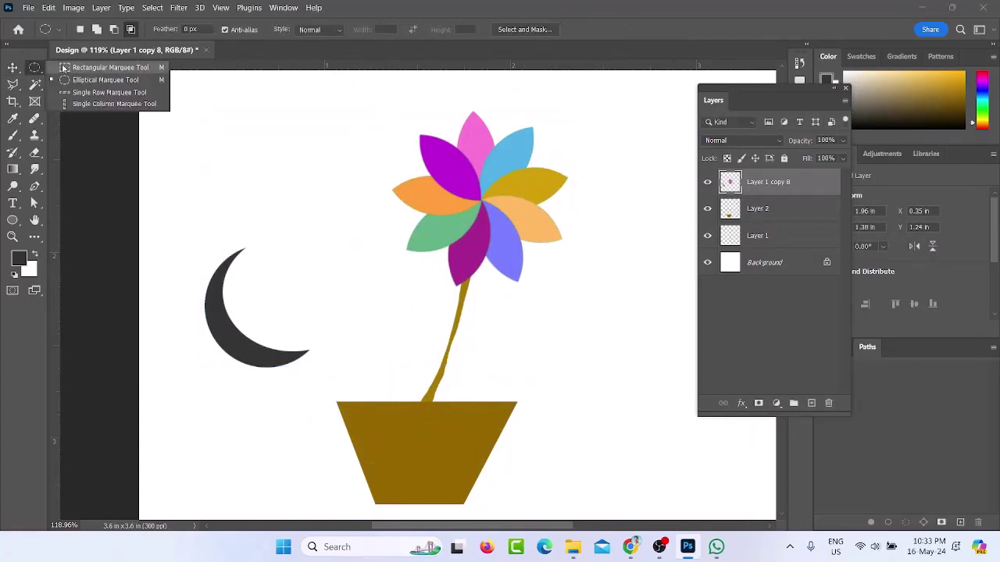
click(102, 67)
drag(203, 236, 320, 400)
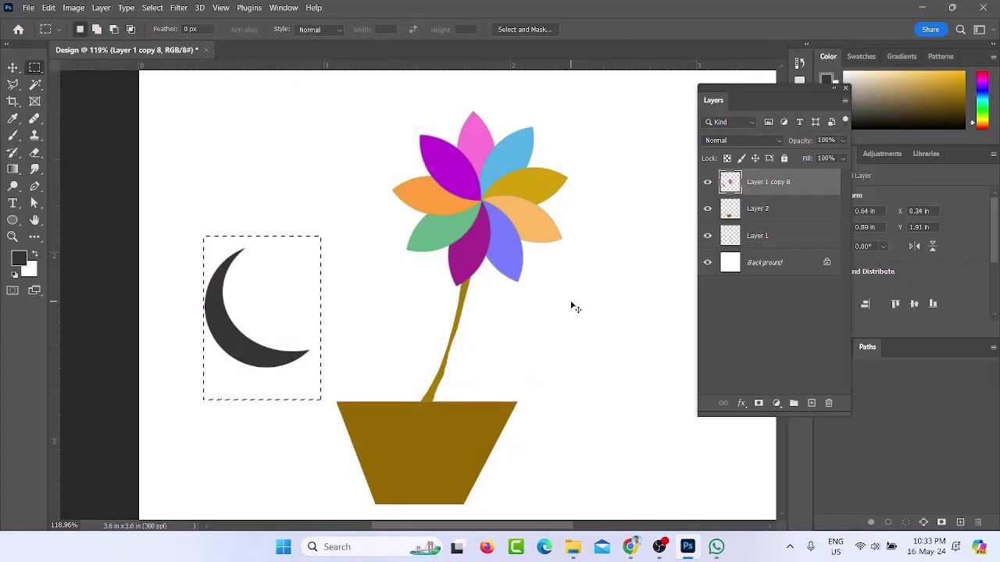
key(ctrl+j)
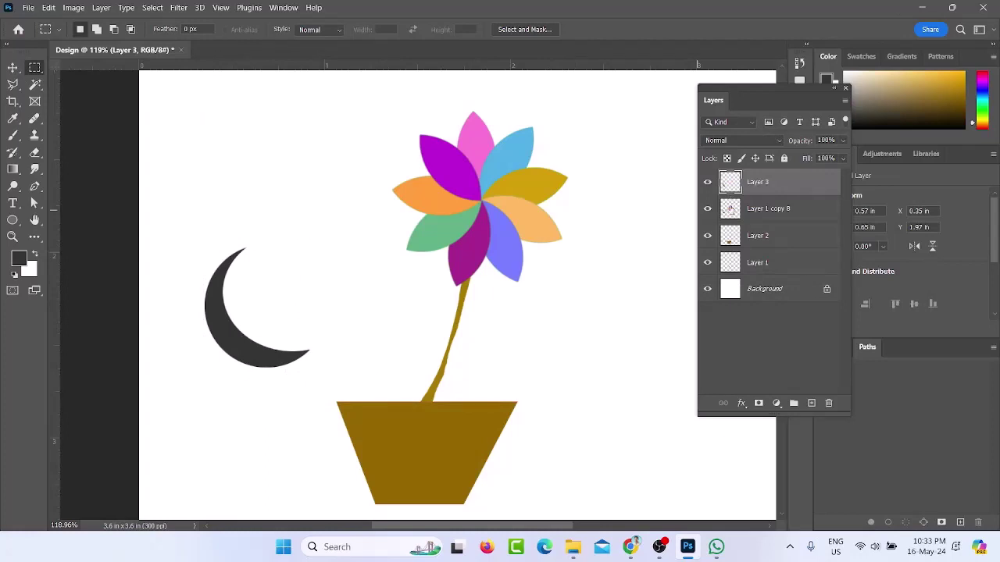
click(729, 208)
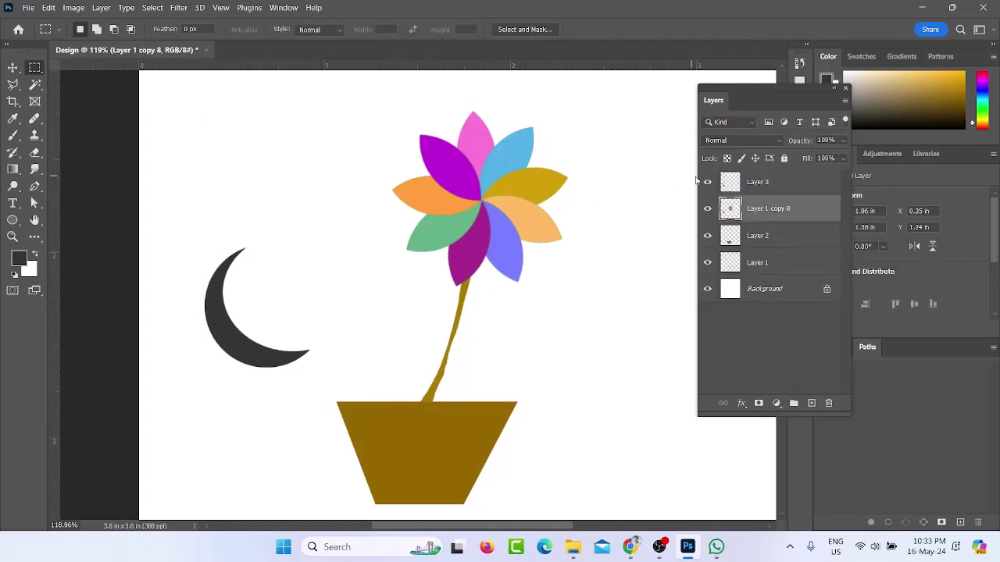
ctrl+click(726, 184)
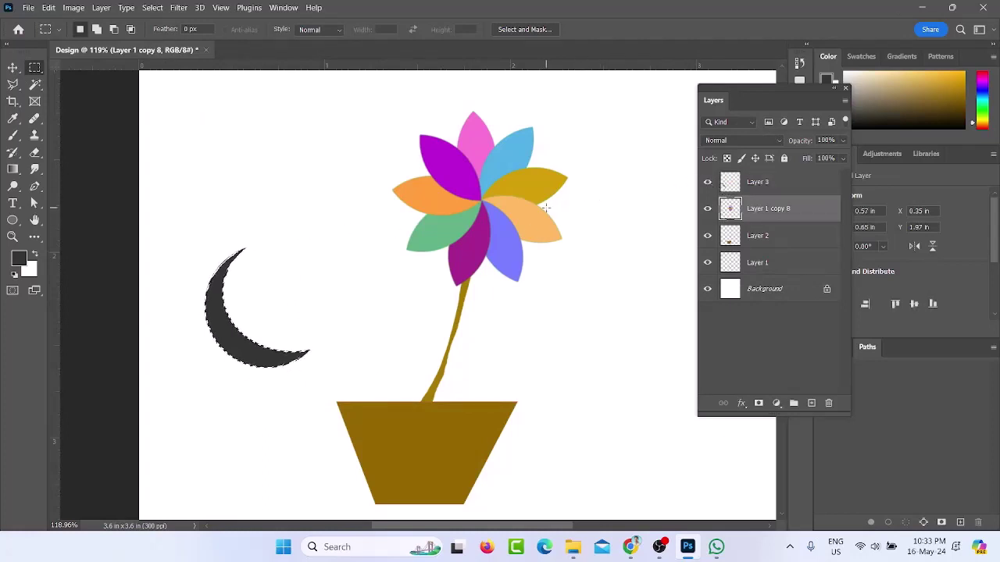
key(ctrl+d)
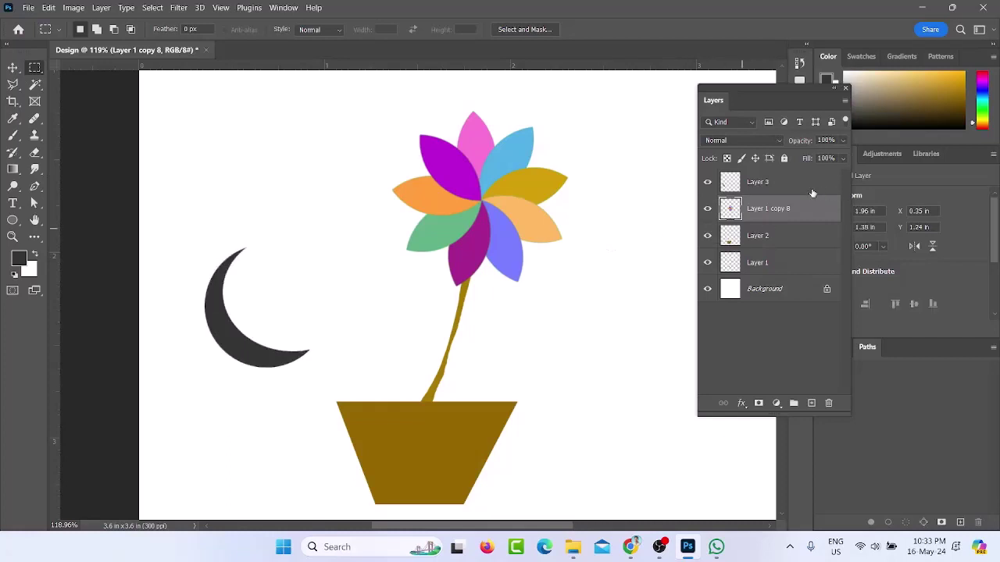
click(724, 185)
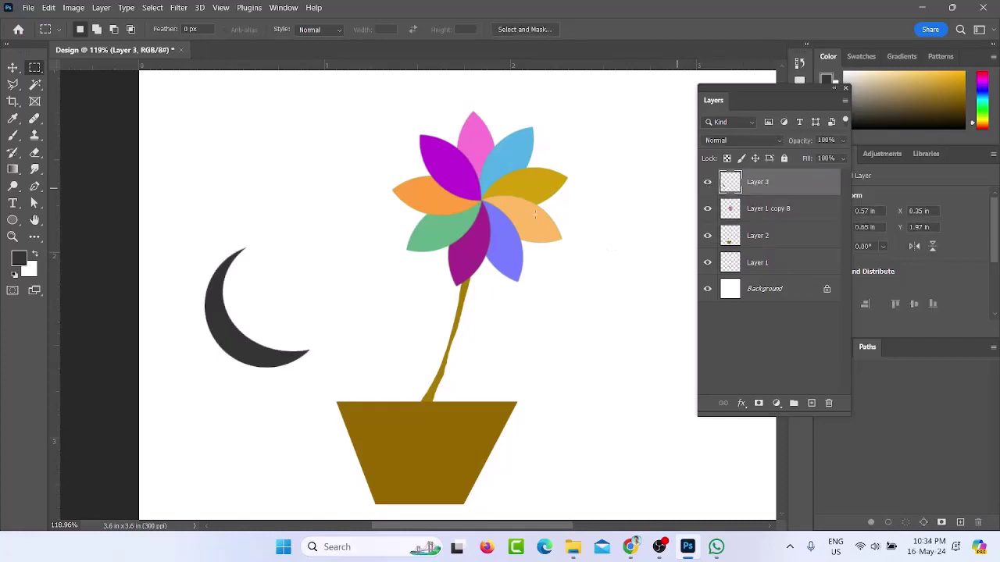
click(12, 68)
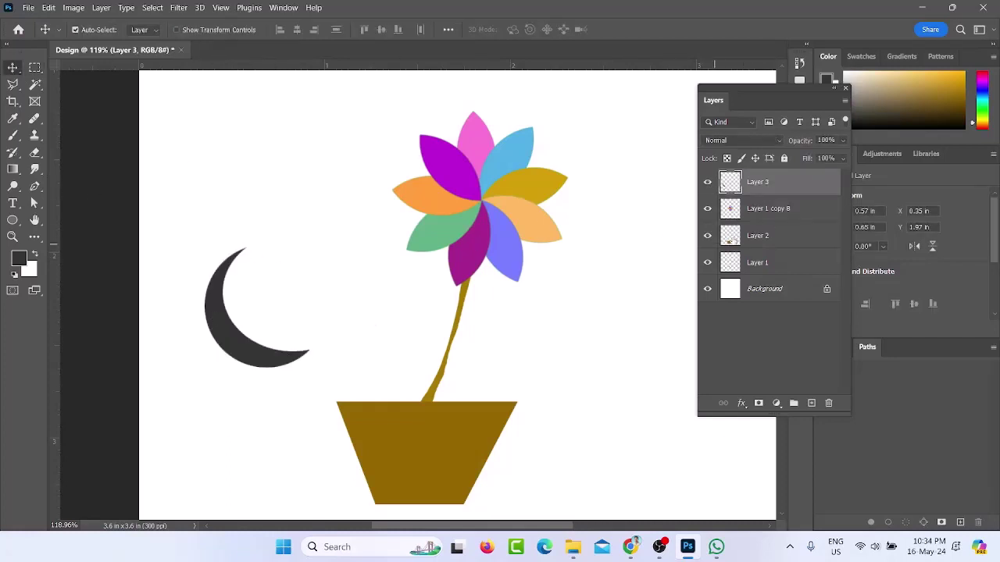
Remove the original crescent from Layer 1 copy 8 using a rectangular marquee, deselect, and check the flower's transform bounds
click(738, 209)
click(35, 67)
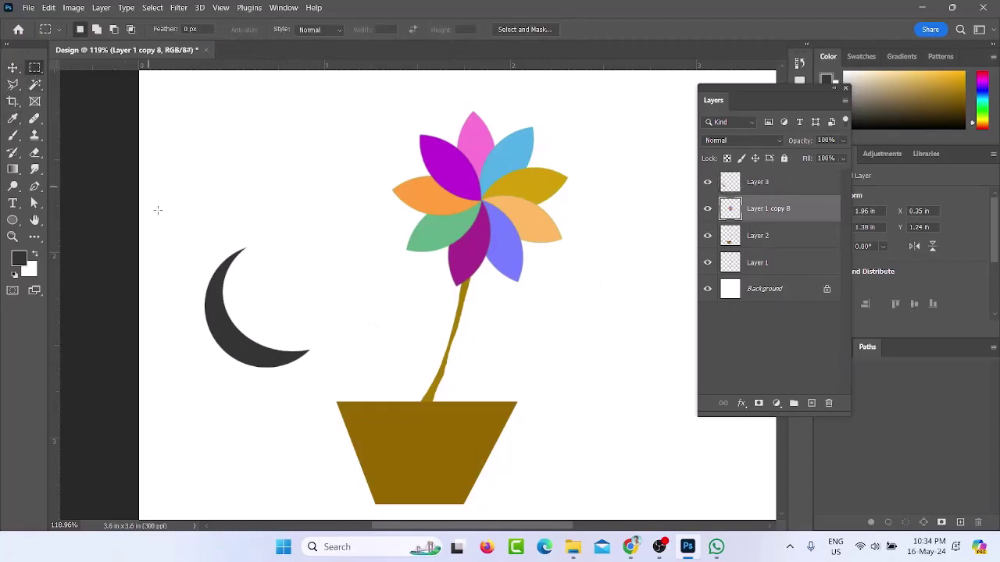
drag(158, 213, 331, 423)
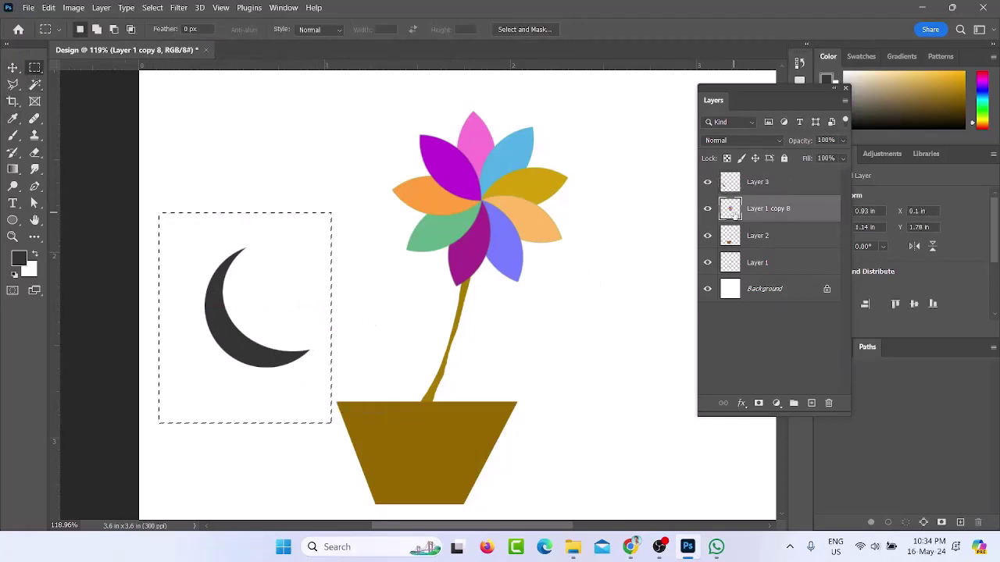
key(ctrl+d)
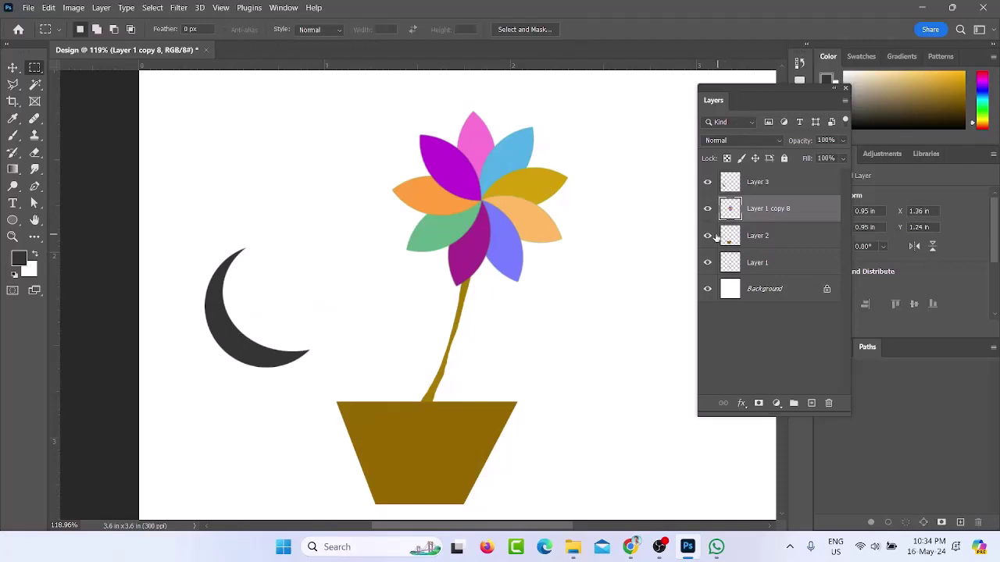
key(ctrl+t)
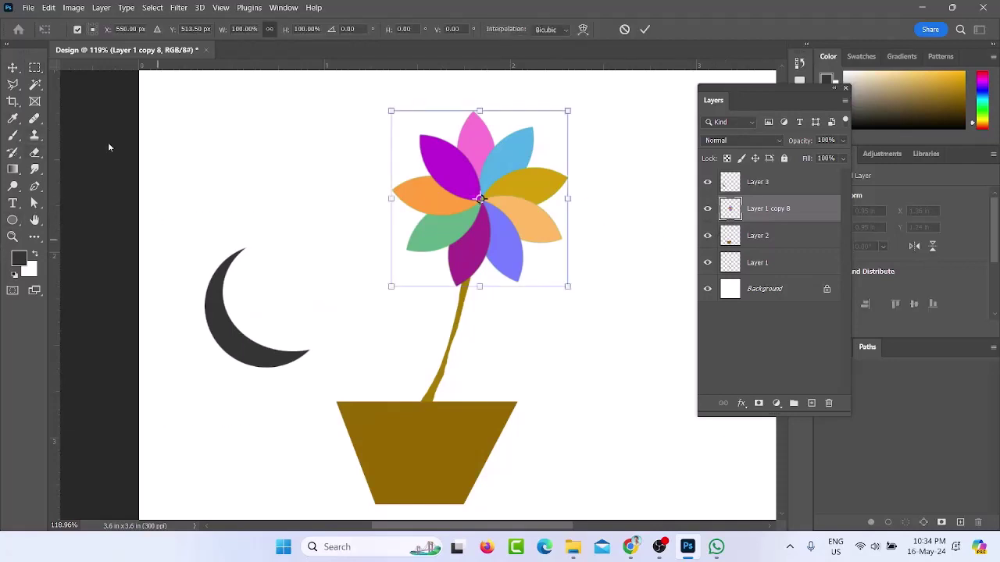
key(Return)
Try rotating the crescent on Layer 3 by about half a turn and moving it up toward the flower
click(234, 328)
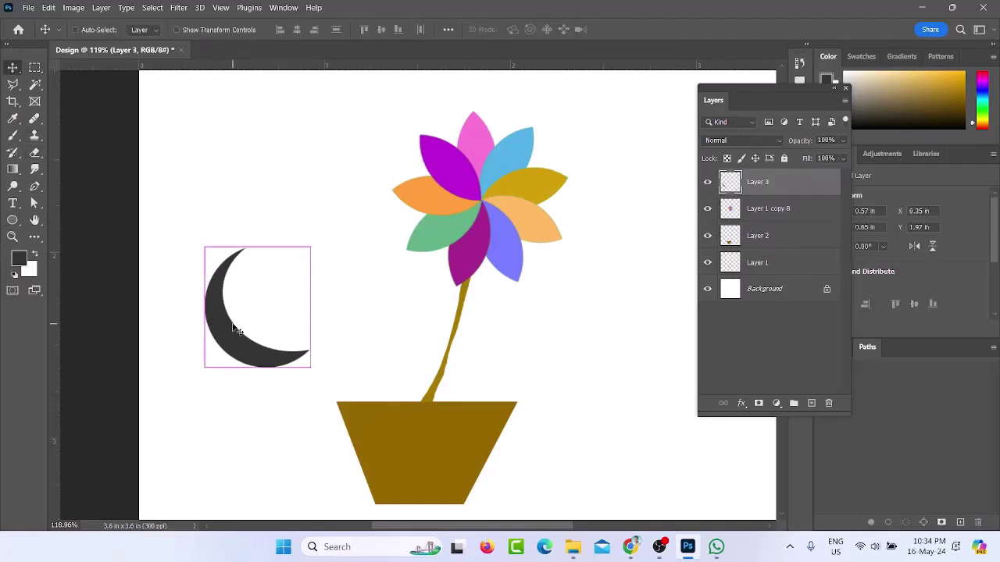
key(ctrl+t)
drag(332, 246, 192, 422)
drag(265, 328, 308, 281)
click(16, 67)
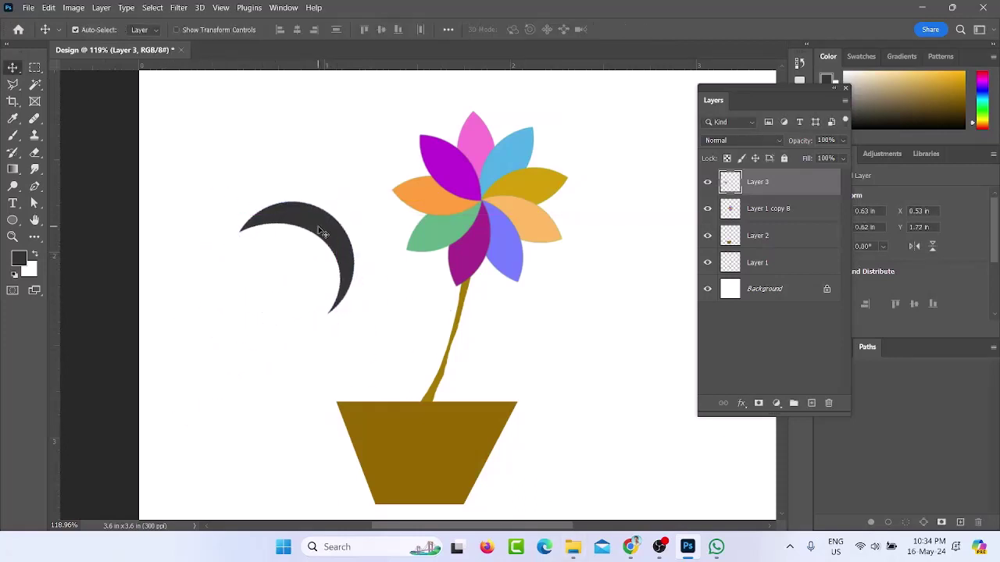
Undo the last crescent change, rotate the crescent so its opening faces upward, and apply the transformation
key(ctrl+z)
key(ctrl+t)
drag(346, 186, 213, 355)
click(14, 68)
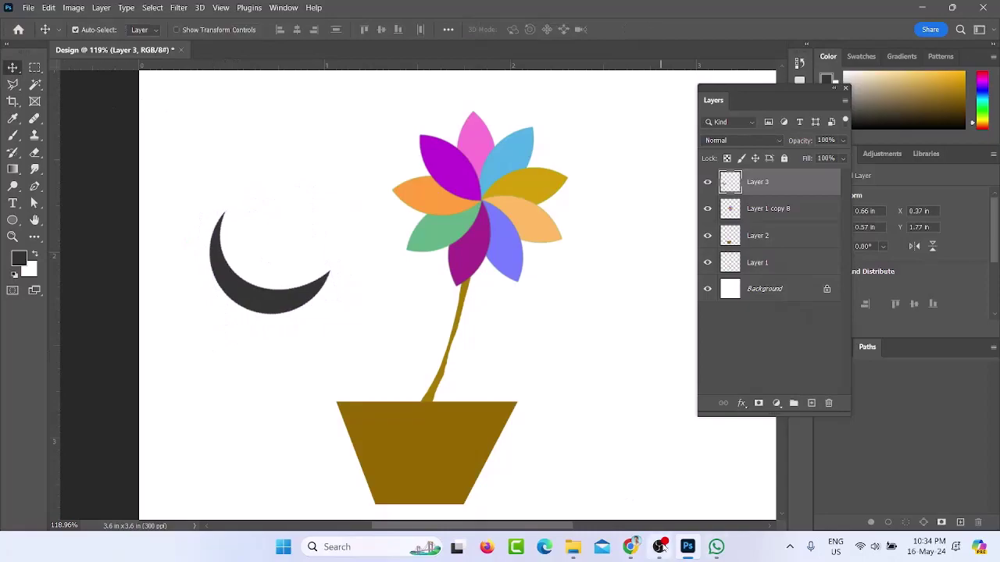
Switch to the browser and review the camping scene and the draw-buildings reference images
mouse_move(630, 547)
click(557, 480)
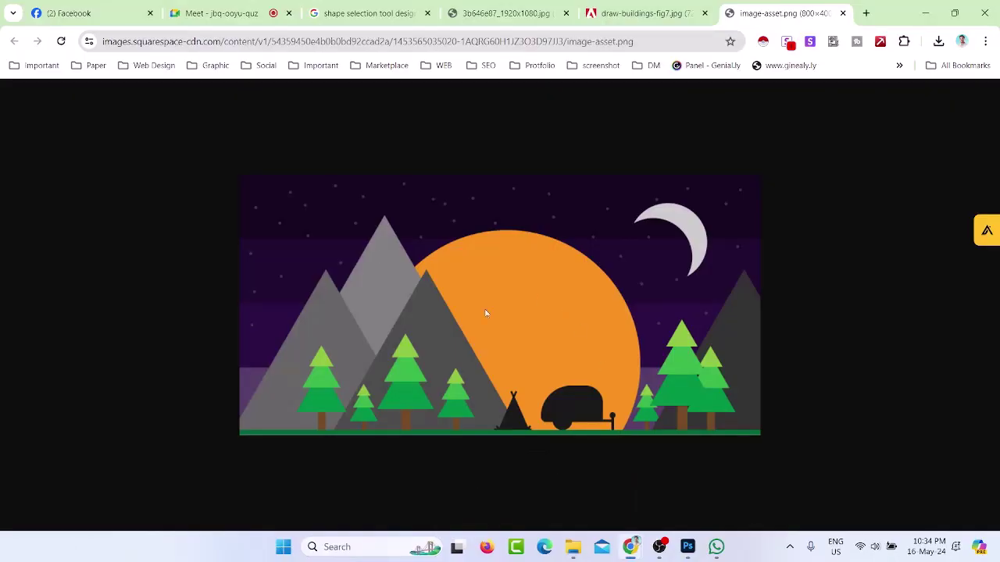
click(603, 6)
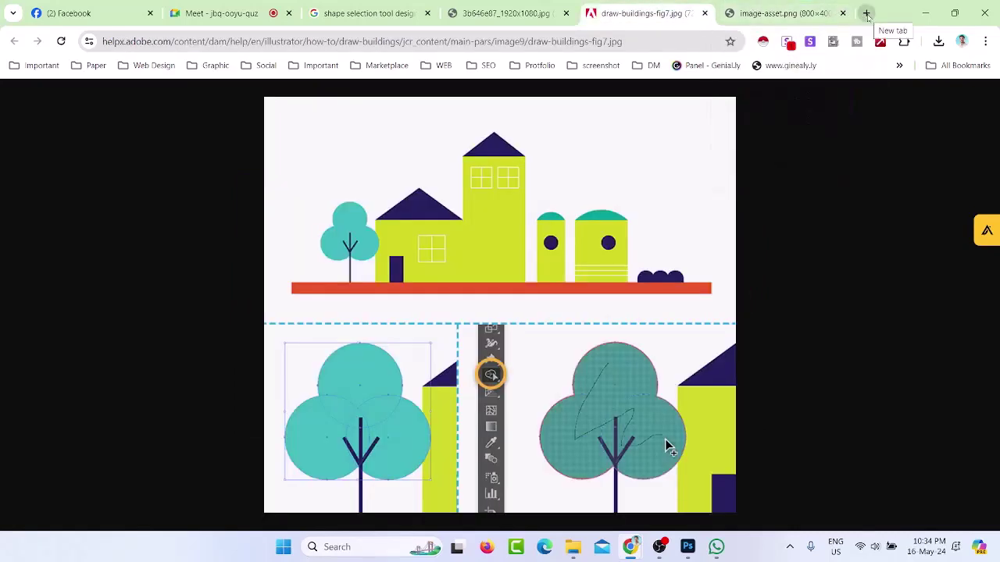
Search Google Images for Doraemon in a new browser tab
click(866, 14)
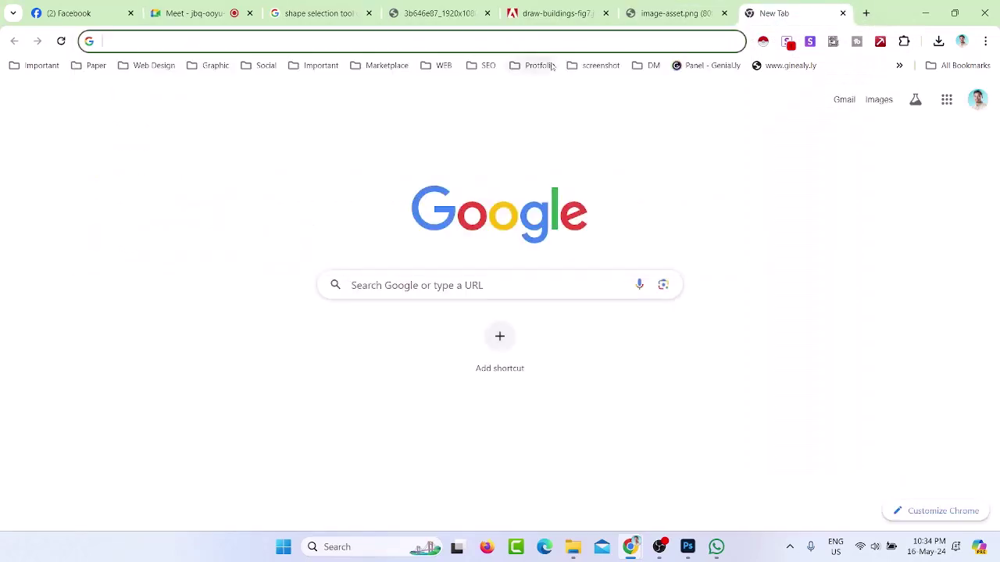
text(dora)
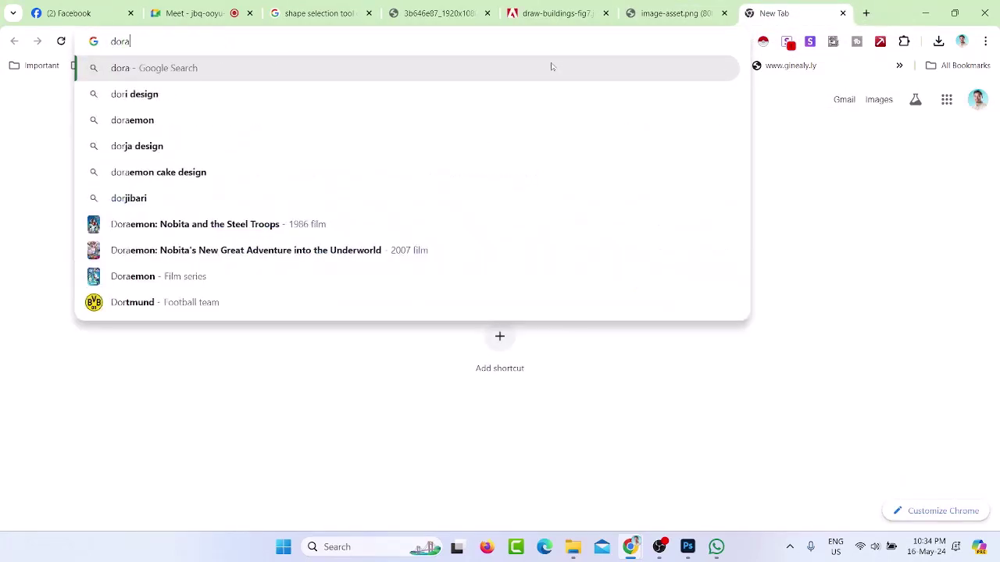
text(mtion)
key(Return)
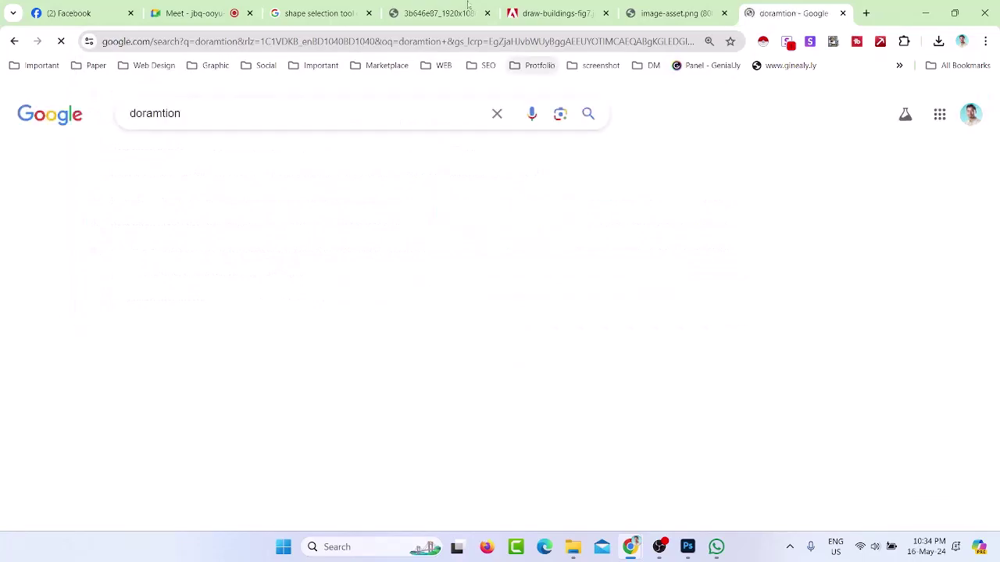
click(187, 155)
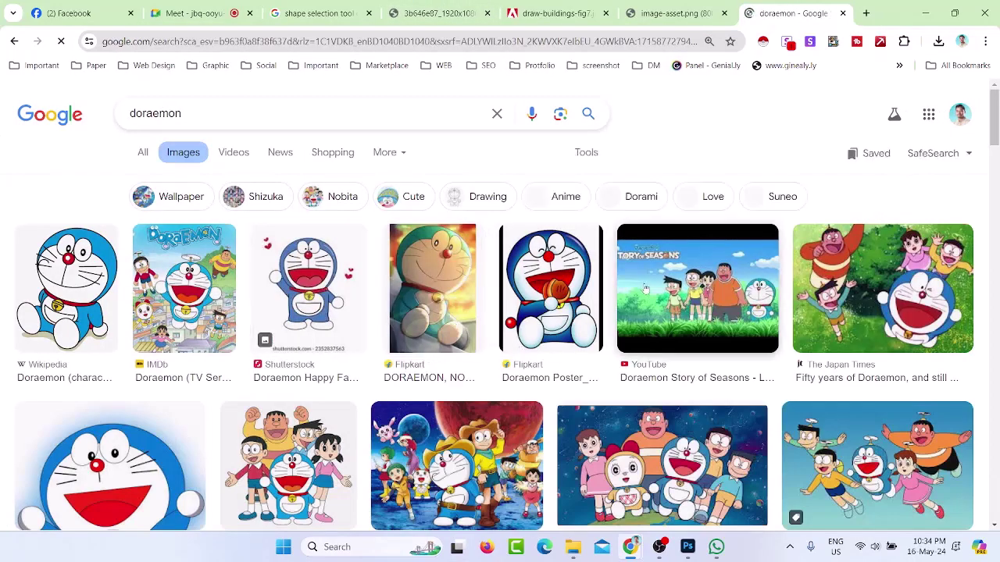
Browse the Doraemon image results, preview the Party Supplies India cutout, and open the Shutterstock preview of the waving Doraemon with hearts
scroll(645, 290, down, 3)
scroll(680, 332, down, 5)
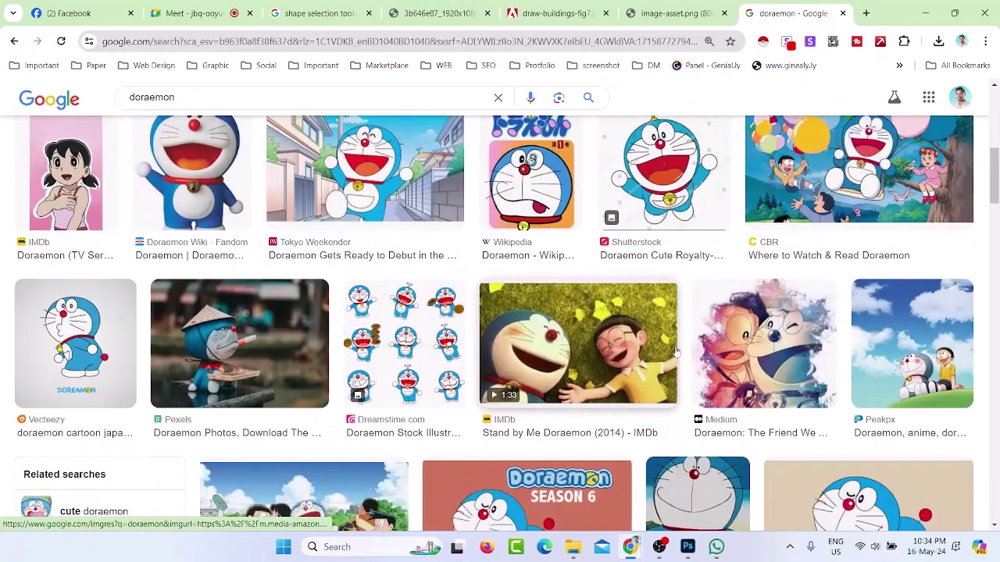
scroll(504, 409, down, 3)
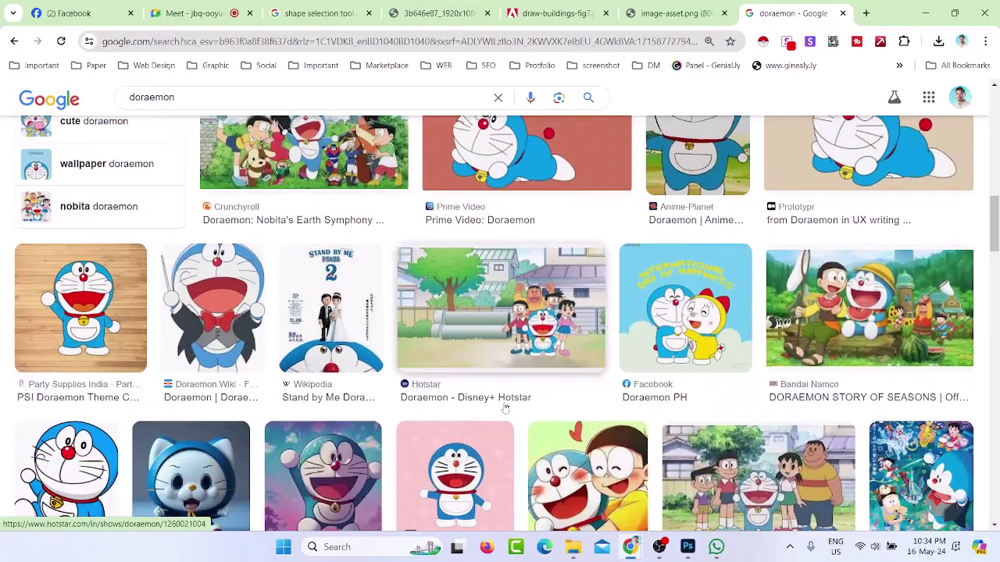
click(71, 316)
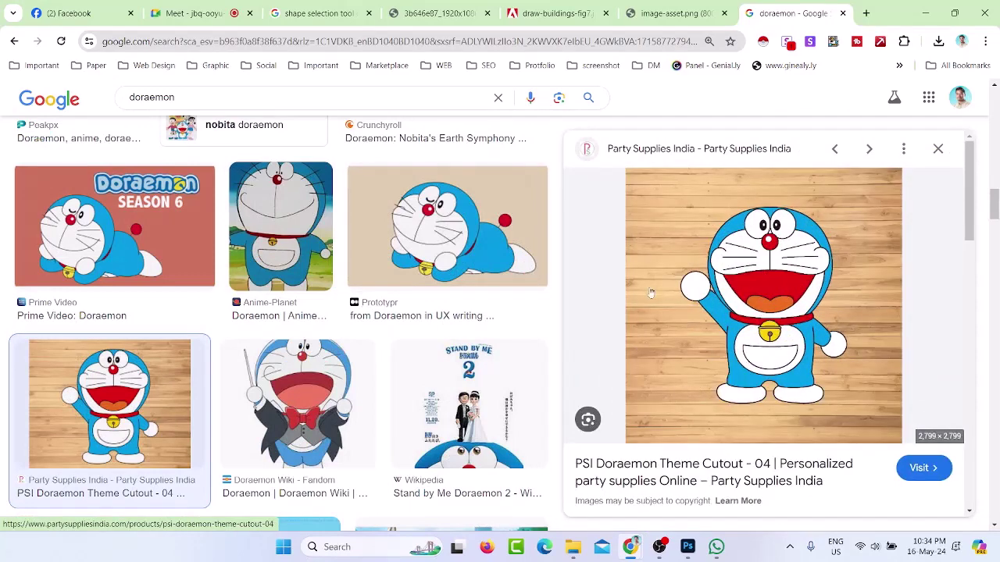
scroll(663, 289, down, 3)
scroll(878, 373, down, 3)
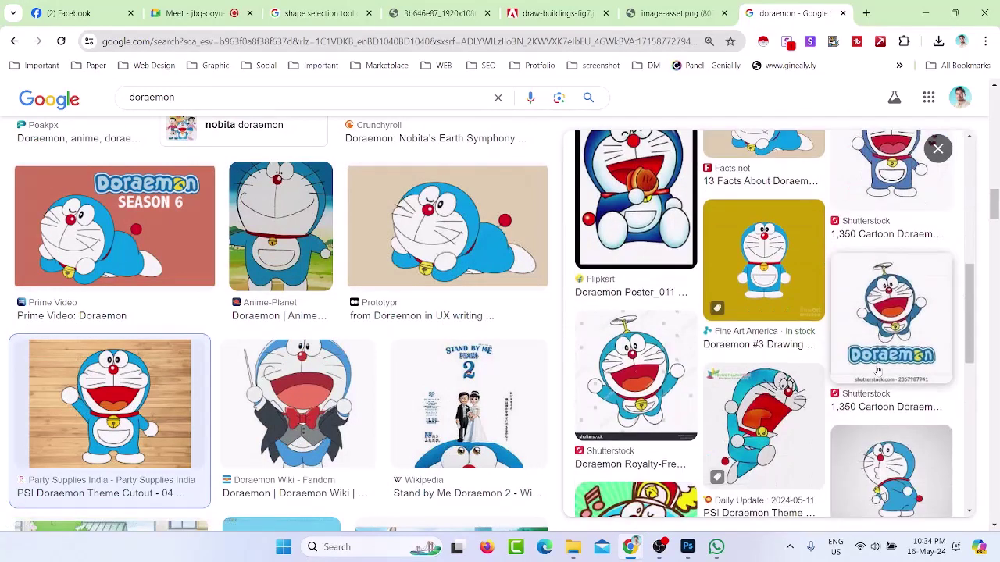
scroll(877, 374, up, 5)
click(929, 337)
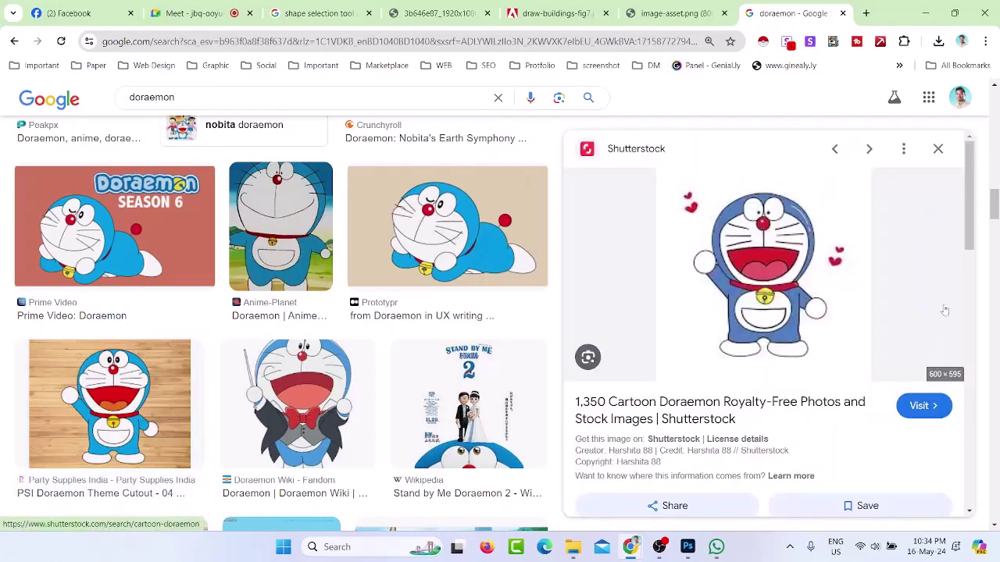
Examine the related images below the Shutterstock preview and the rest of the Doraemon results for a suitable shape reference
scroll(676, 271, down, 2)
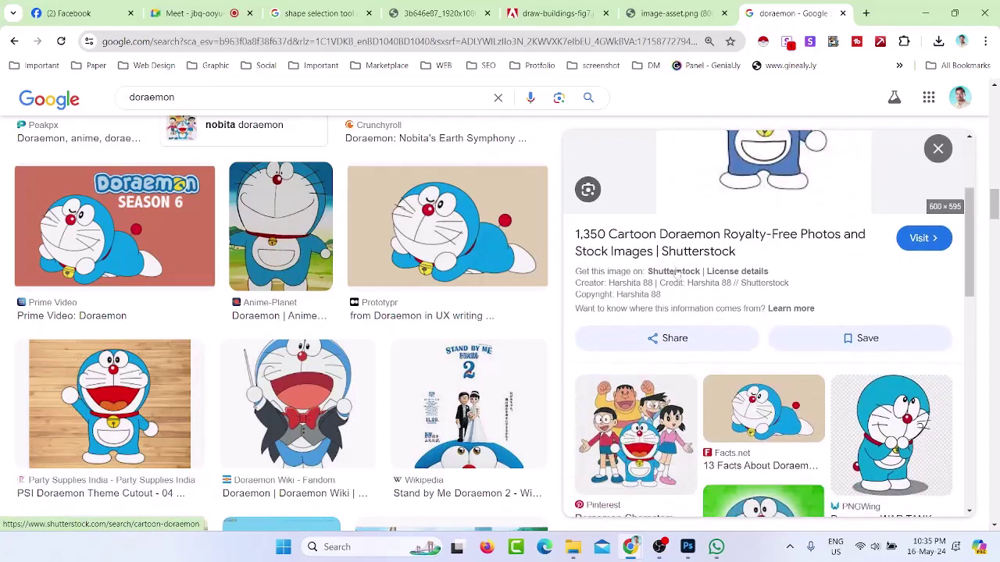
scroll(760, 269, down, 3)
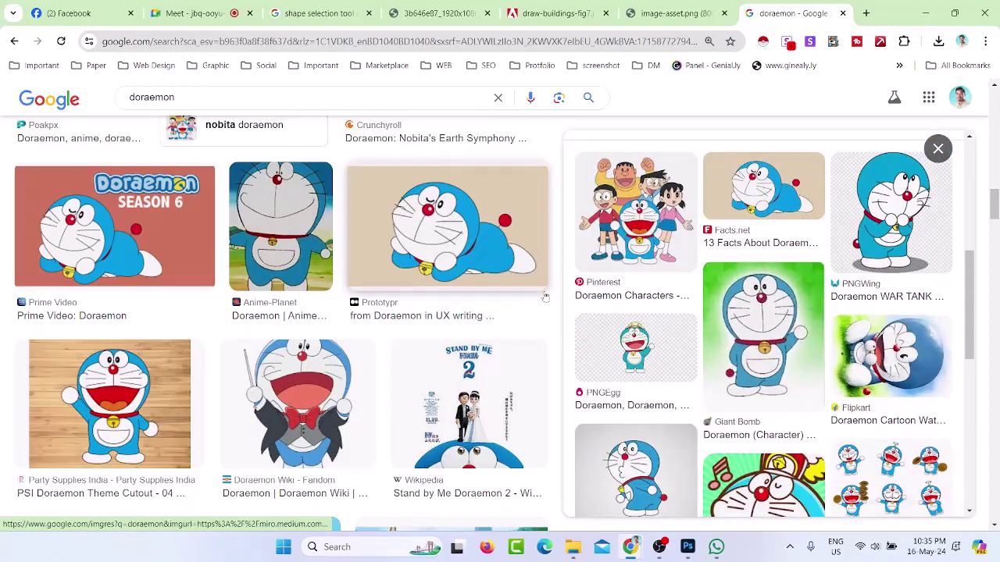
scroll(734, 254, up, 4)
scroll(734, 255, up, 2)
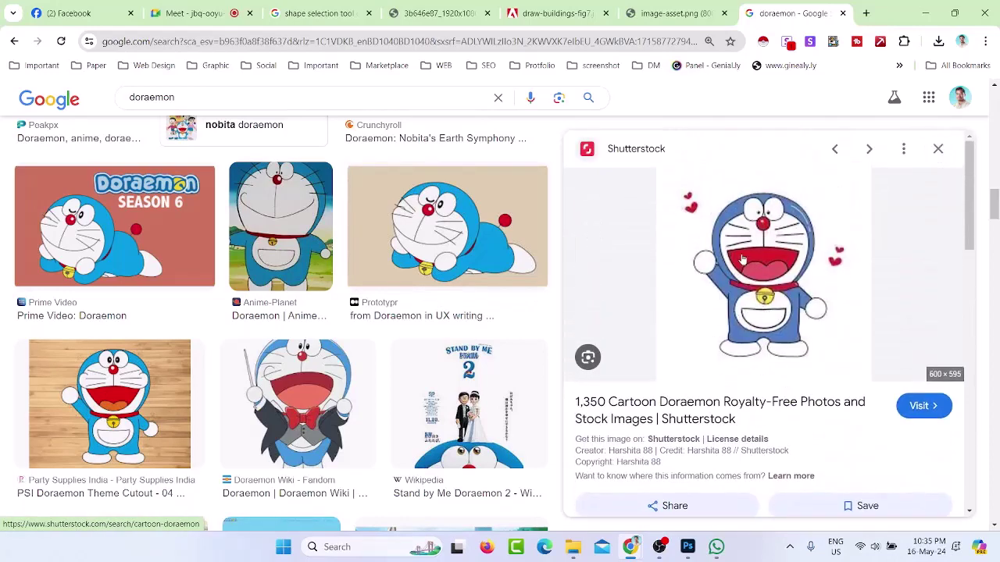
scroll(457, 252, up, 6)
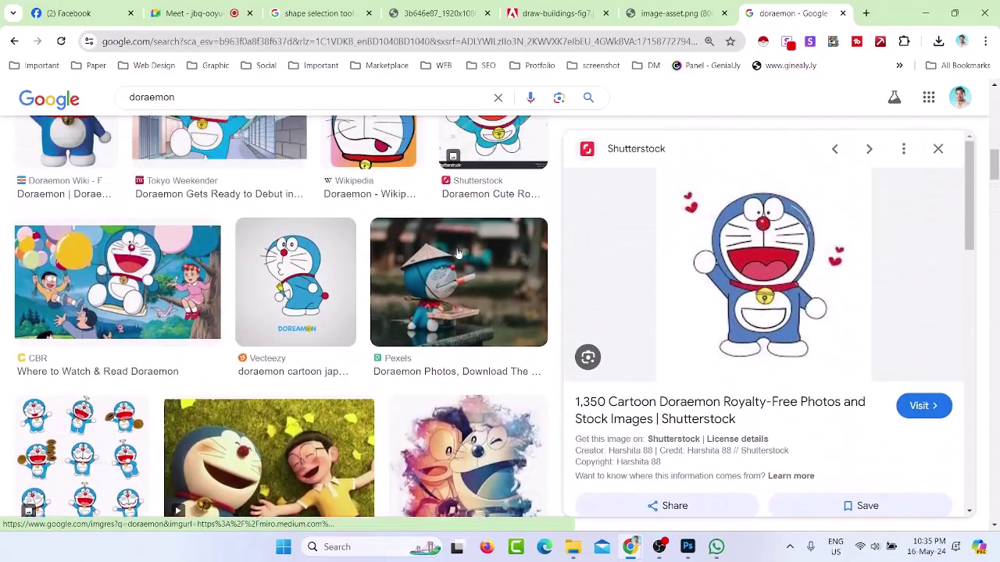
scroll(458, 253, up, 3)
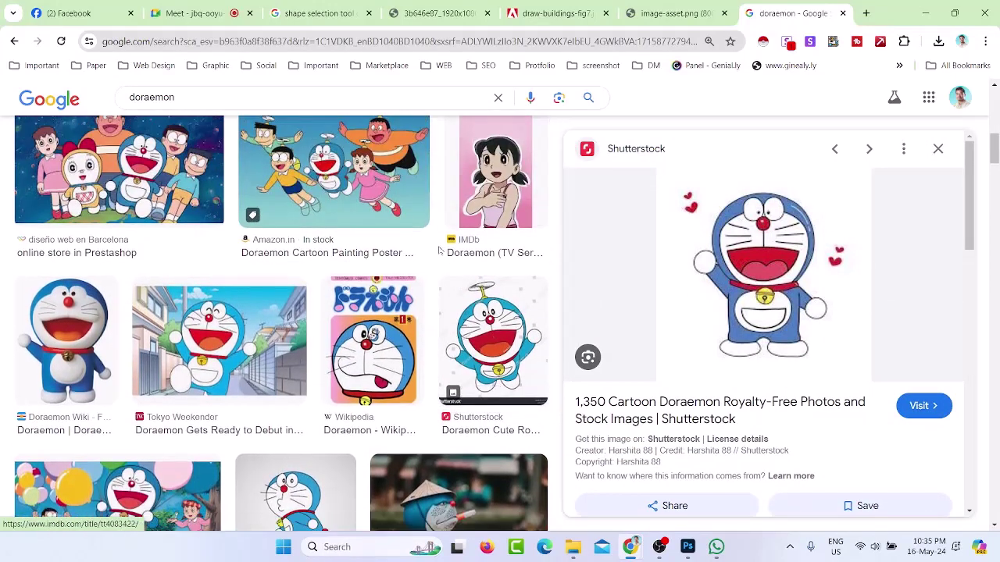
scroll(439, 250, up, 5)
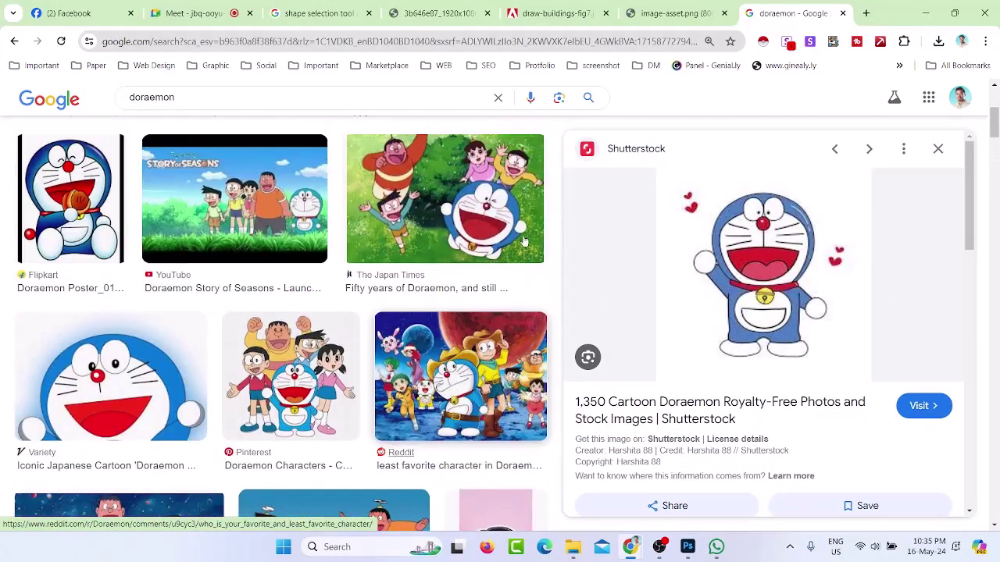
scroll(523, 242, up, 4)
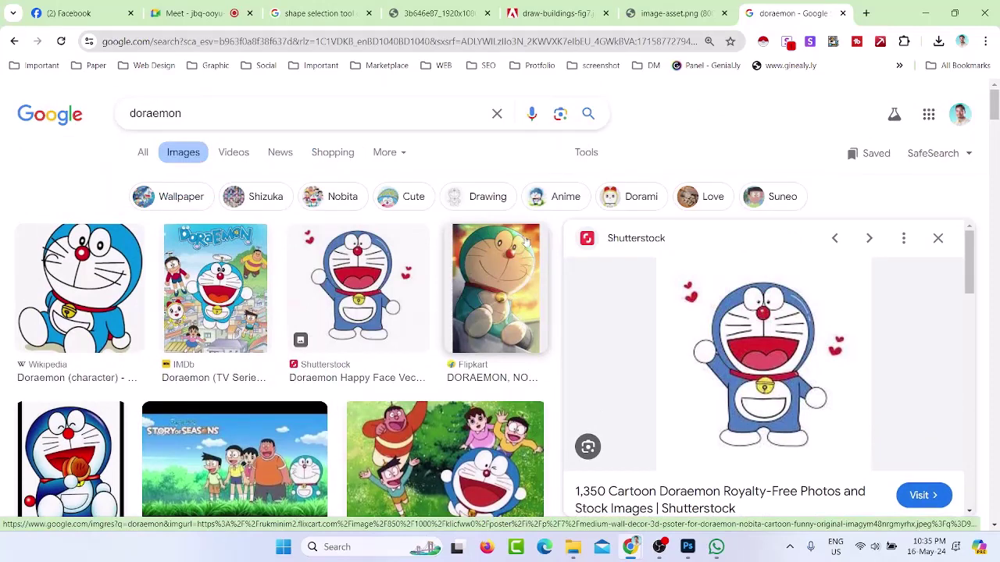
Open the Shutterstock waving Doraemon image in its own browser tab and view it
right_click(749, 328)
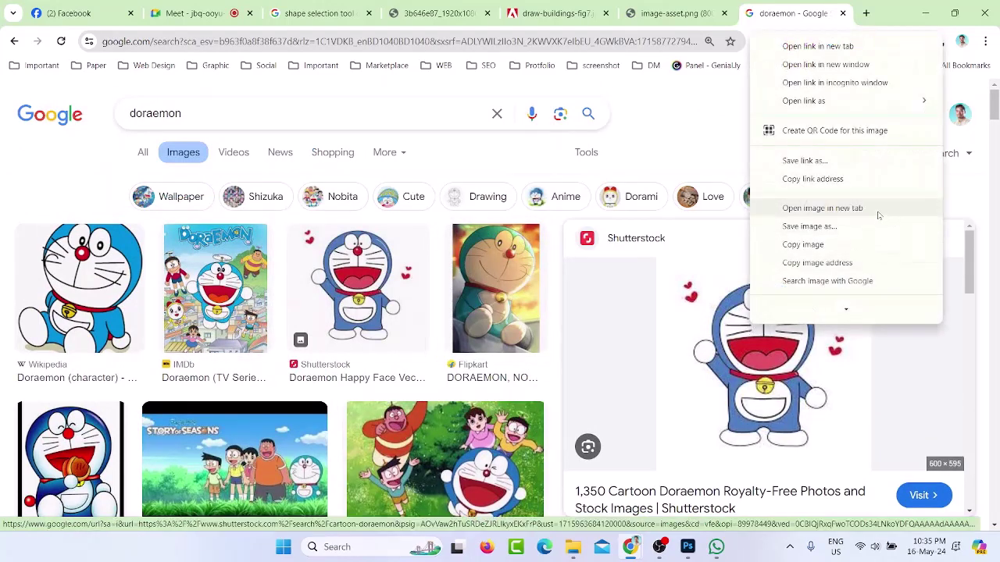
click(867, 209)
click(793, 8)
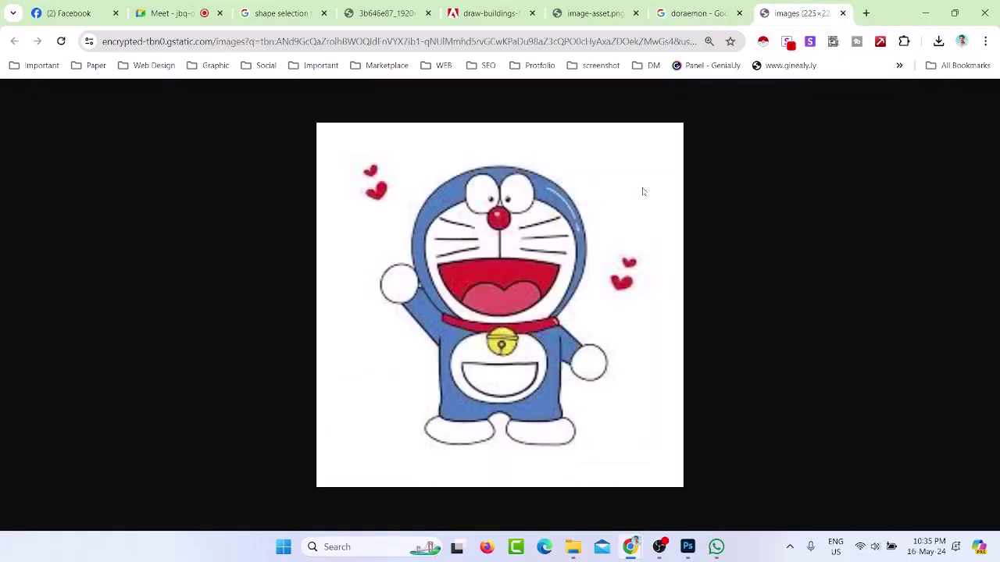
Review the open reference images and close the draw-buildings-fig7 tab, keeping the larger 1920x1080 buildings image
click(703, 8)
click(597, 7)
click(515, 7)
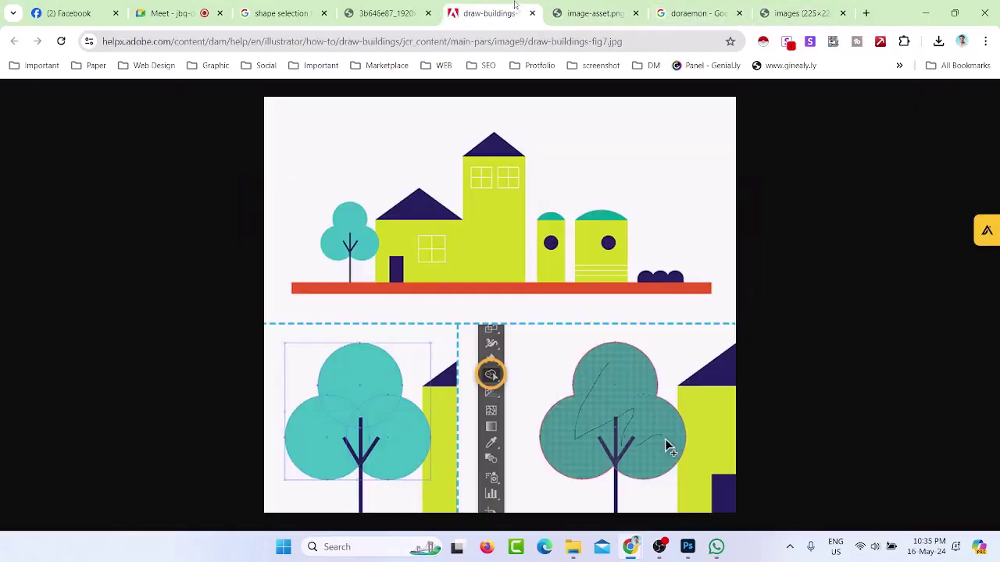
click(422, 4)
click(532, 12)
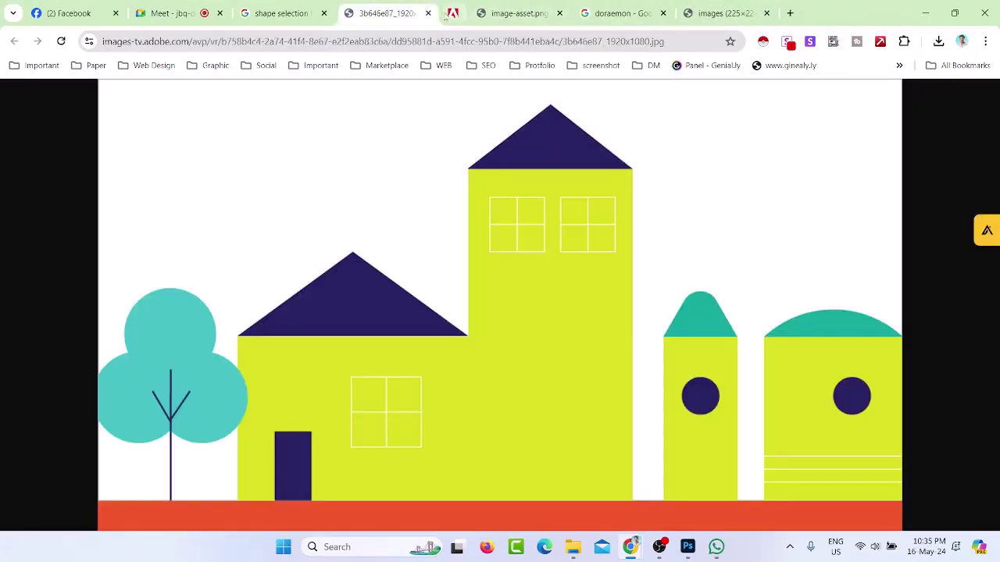
Reorder the browser tabs so the Doraemon image sits directly after the image-asset.png reference, ahead of the Google results
click(514, 6)
click(596, 13)
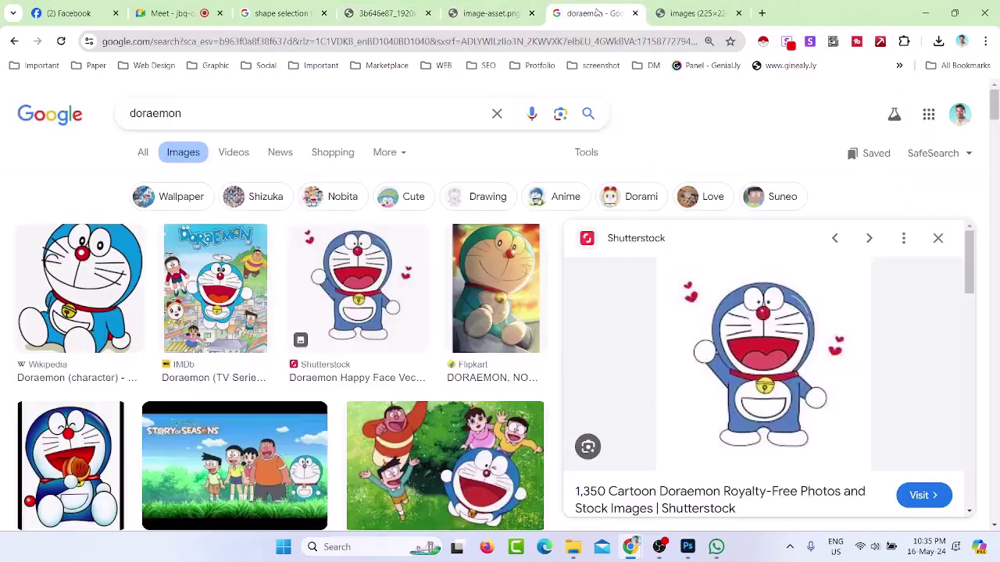
drag(697, 13, 600, 9)
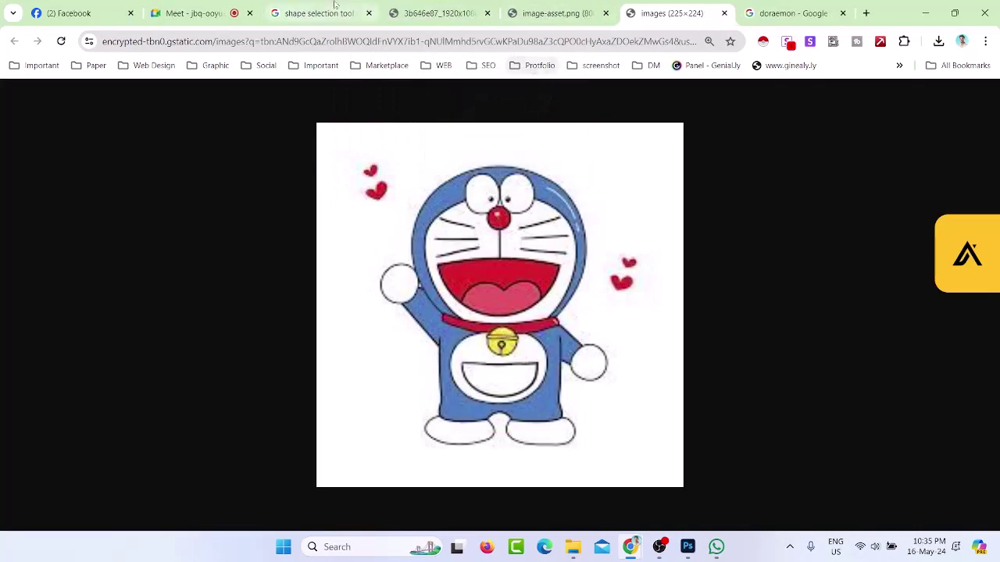
Switch to the Google Meet call and mute the microphone
click(334, 6)
click(238, 6)
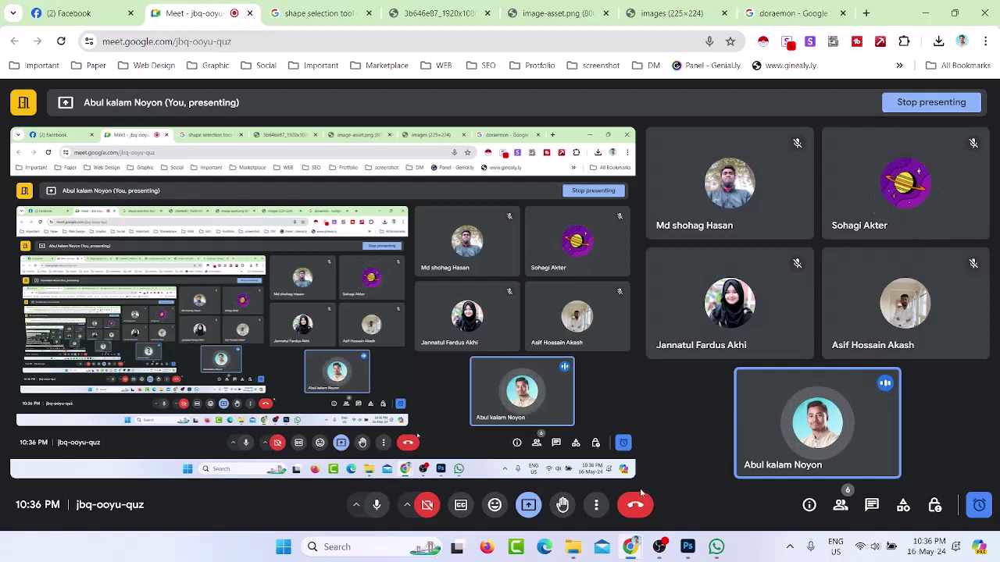
key(ctrl+d)
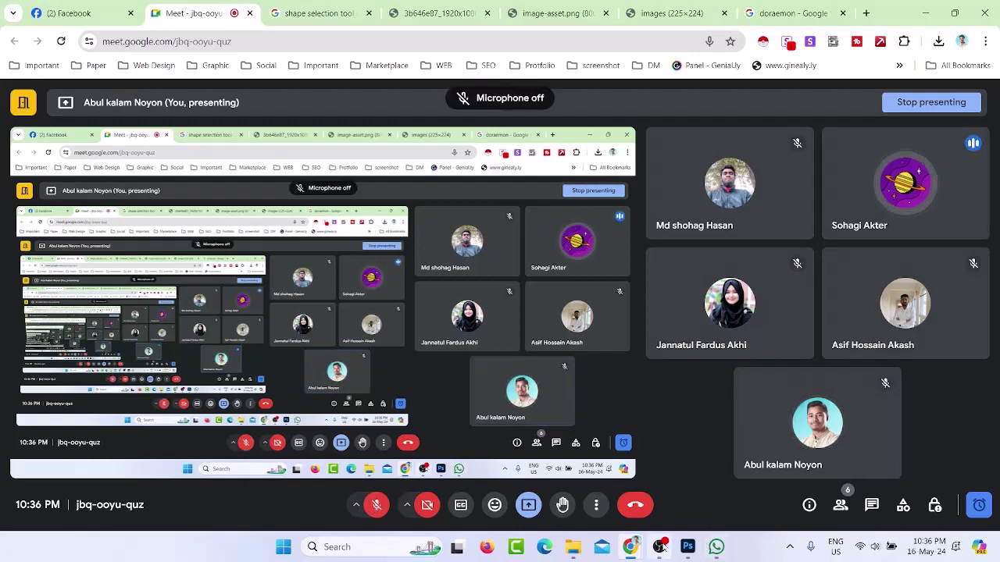